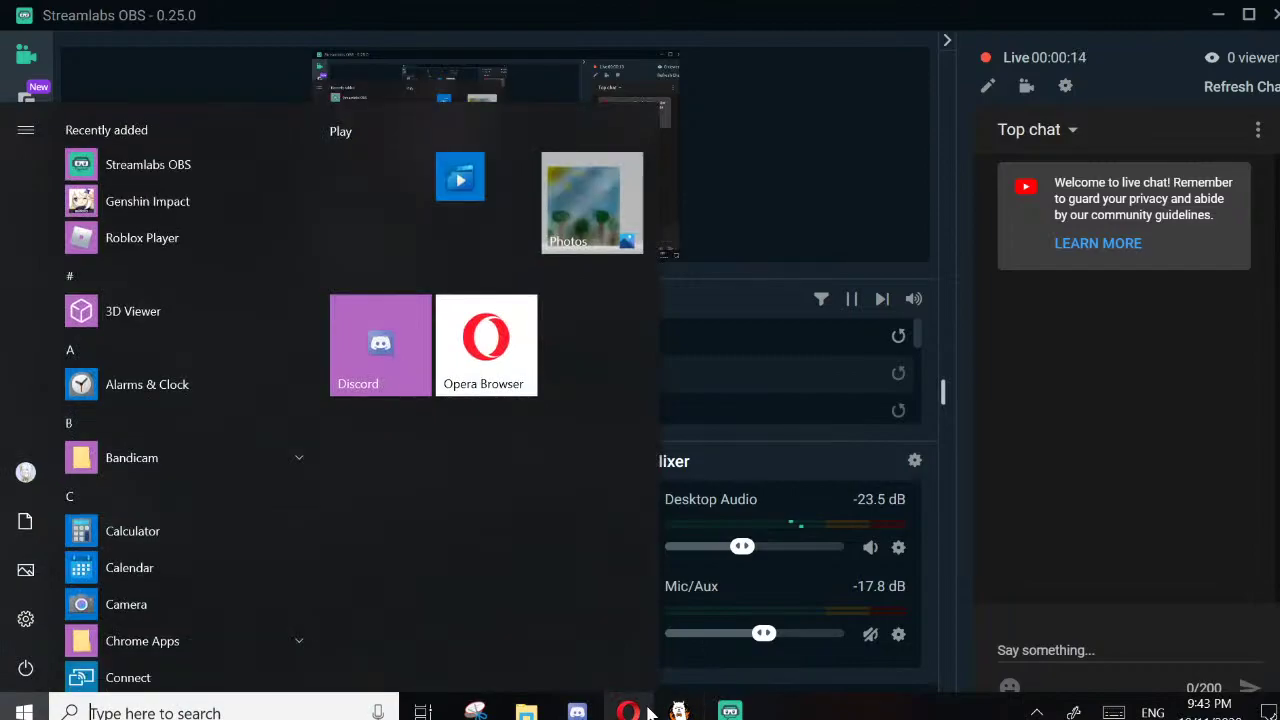
Switch to FireAlpaca and undo the collar, neck and torso strokes, keeping only the head outline
left_click(645, 709)
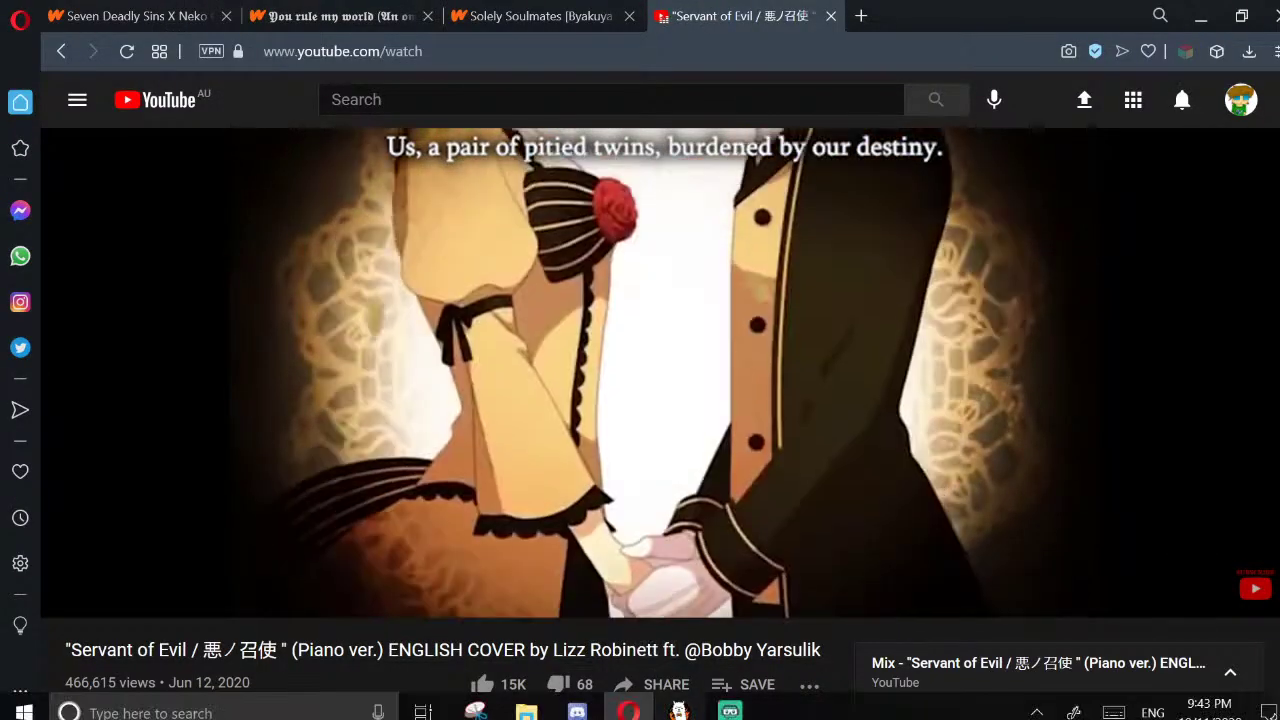
left_click(679, 712)
scroll(649, 429, "down", 2)
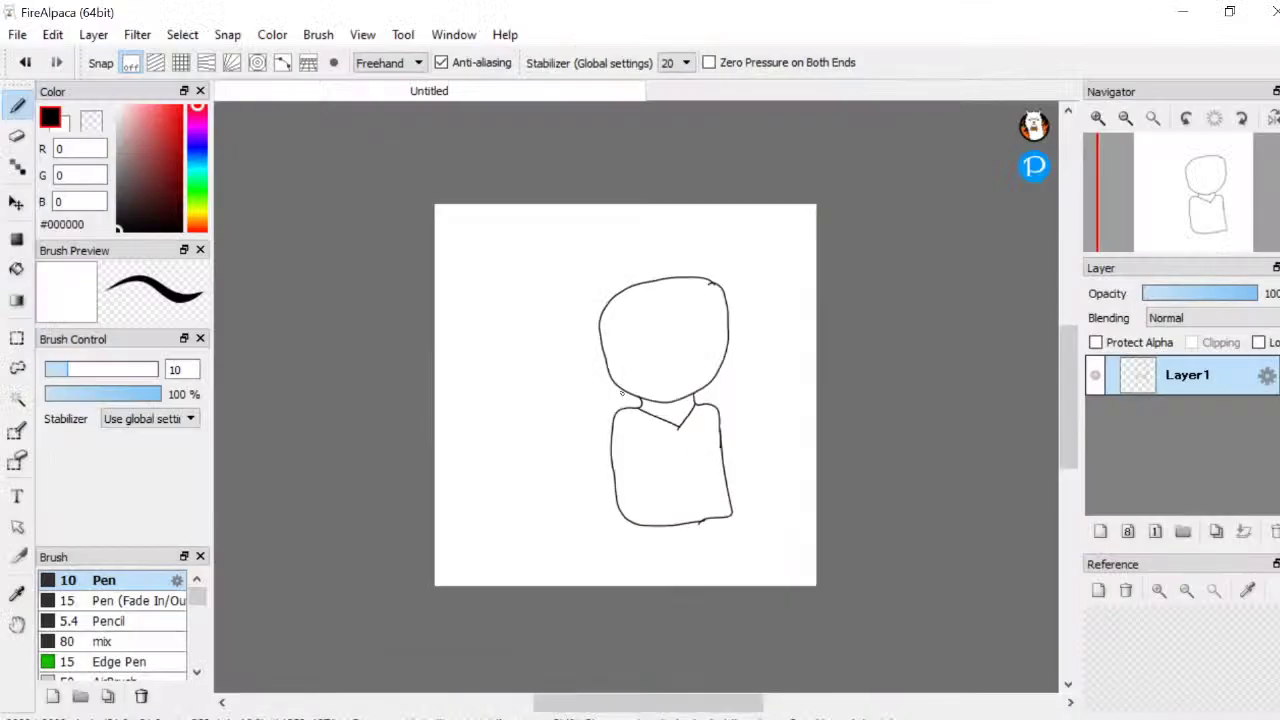
scroll(649, 429, "up", 4)
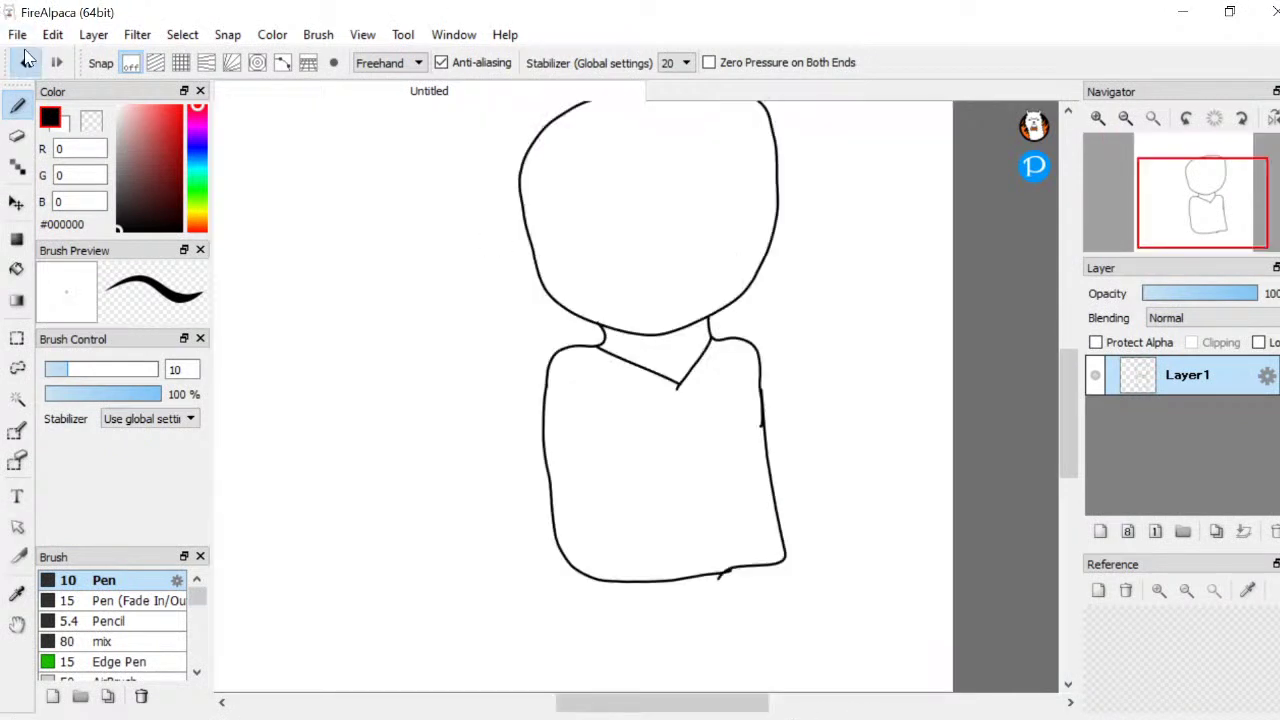
left_click(25, 62)
left_click(25, 62)
left_click(25, 62)
left_click(25, 62)
left_click(25, 62)
left_click(25, 62)
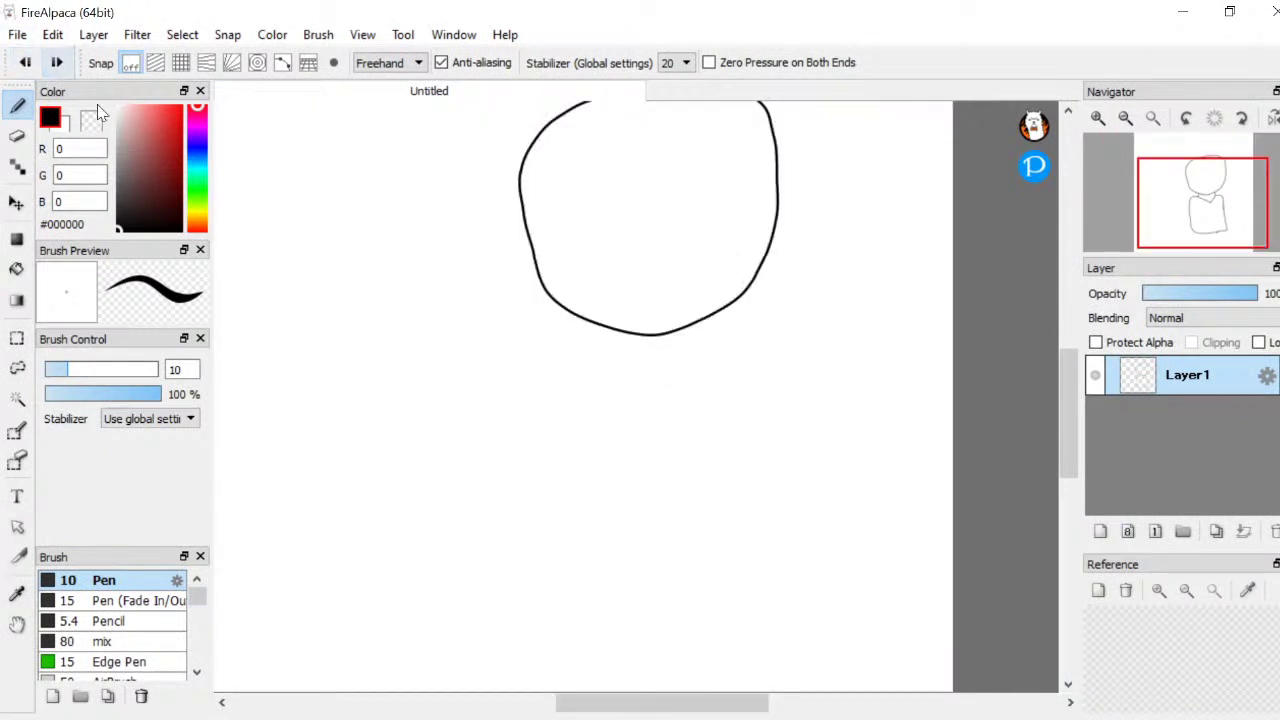
Try to draw curved neck and shoulder lines on both sides beneath the head
scroll(600, 334, "up", 3)
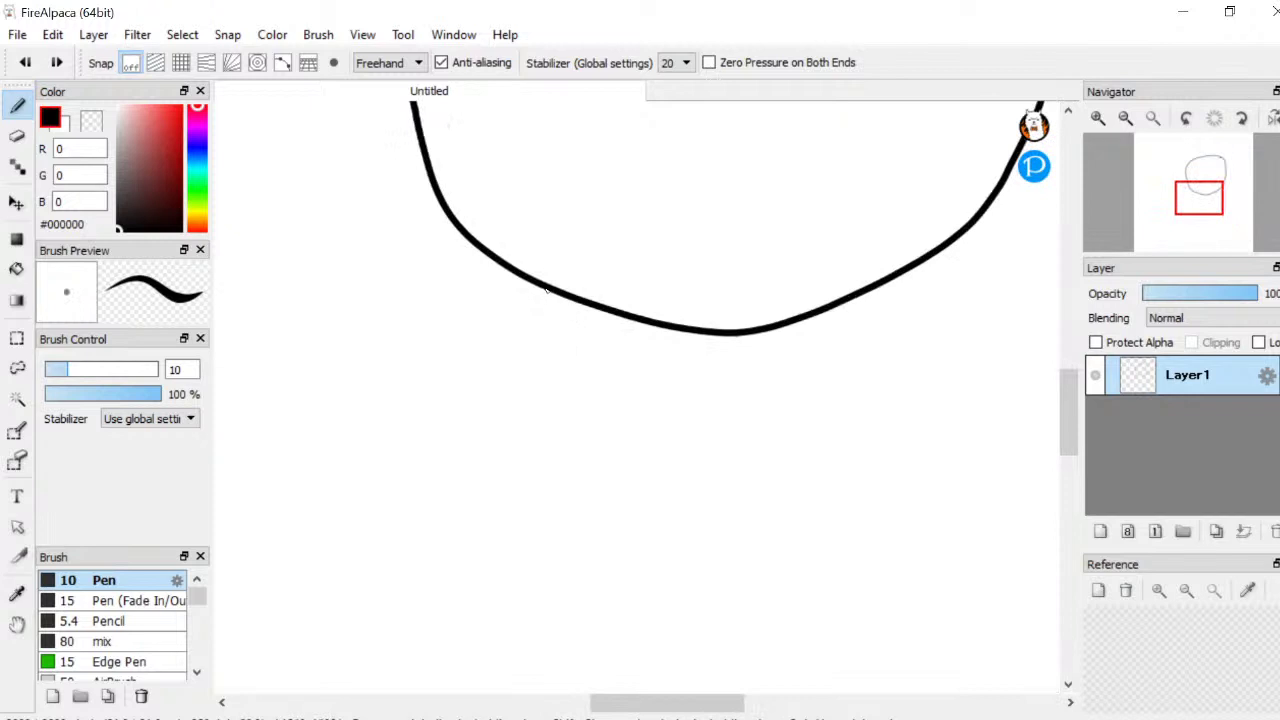
mouse_move(545, 287)
left_mouse_down()
mouse_move(563, 336)
mouse_move(517, 323)
mouse_move(471, 331)
mouse_move(453, 400)
left_mouse_up()
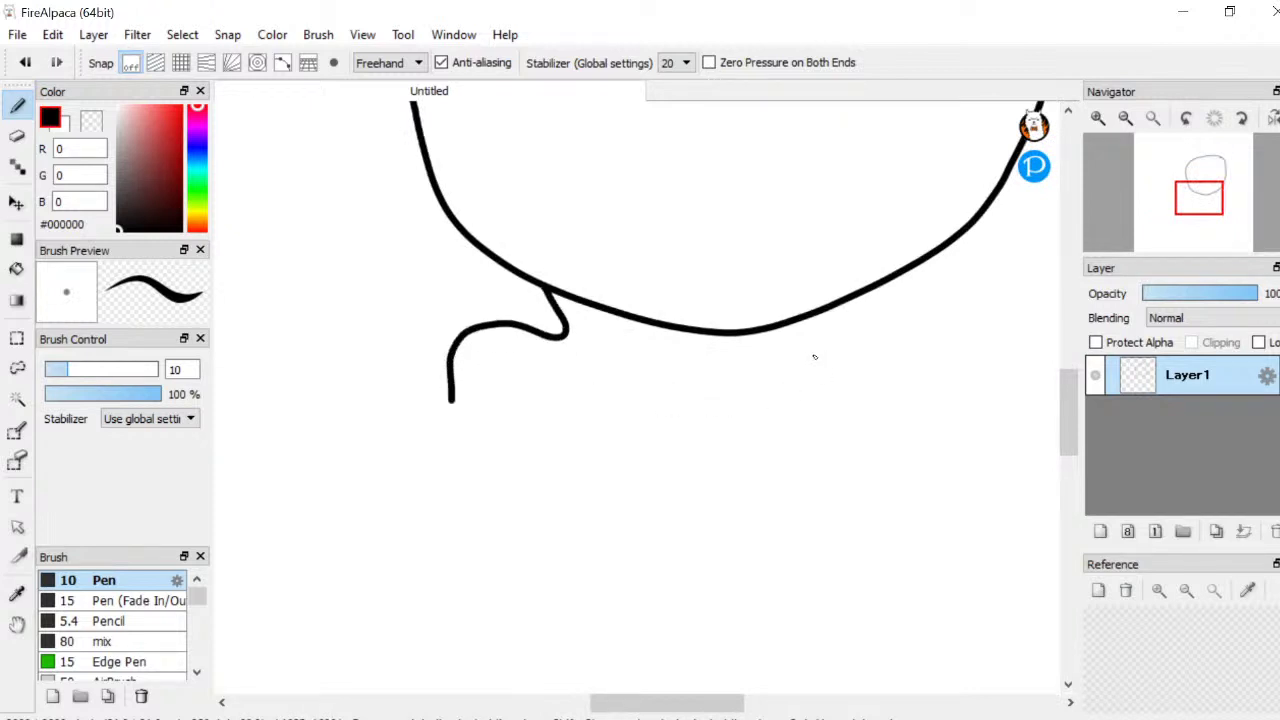
mouse_move(837, 302)
left_mouse_down()
mouse_move(895, 353)
mouse_move(918, 383)
mouse_move(940, 513)
left_mouse_up()
key("ctrl+z")
key("ctrl+z")
Try to redraw the left neck and shoulder as a single curved line starting at the jaw
mouse_move(575, 296)
left_mouse_down()
mouse_move(563, 353)
mouse_move(496, 344)
mouse_move(463, 351)
mouse_move(448, 376)
mouse_move(468, 490)
left_mouse_up()
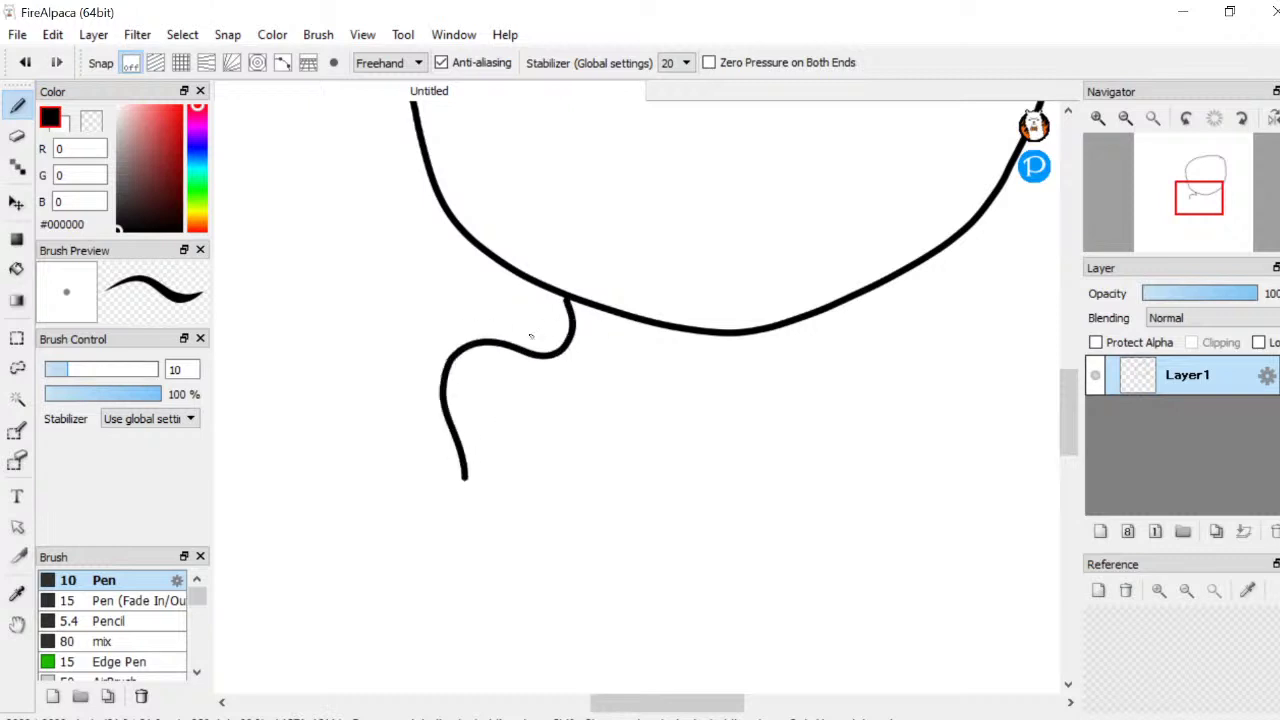
key("ctrl+z")
mouse_move(552, 296)
left_mouse_down()
mouse_move(547, 333)
mouse_move(499, 314)
mouse_move(470, 330)
mouse_move(466, 440)
left_mouse_up()
key("ctrl+z")
key("ctrl+z")
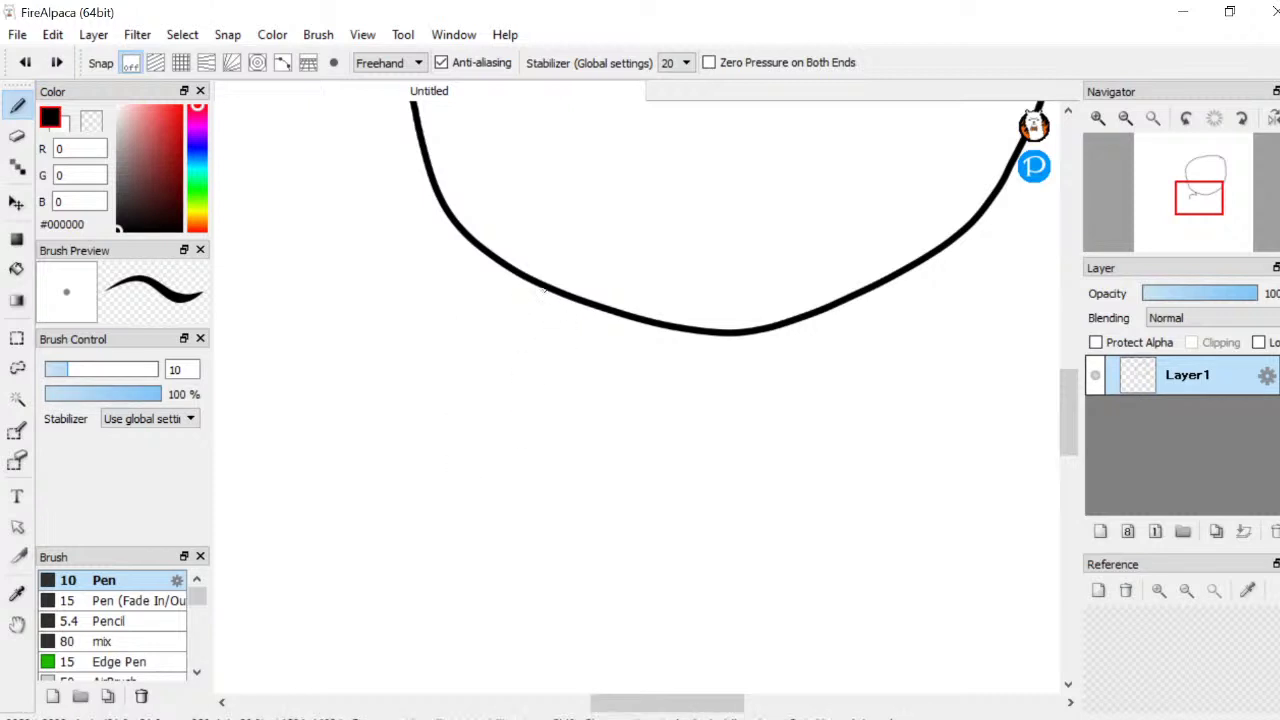
mouse_move(541, 288)
left_mouse_down()
mouse_move(545, 319)
mouse_move(509, 331)
mouse_move(426, 302)
mouse_move(398, 327)
mouse_move(379, 433)
mouse_move(380, 470)
left_mouse_up()
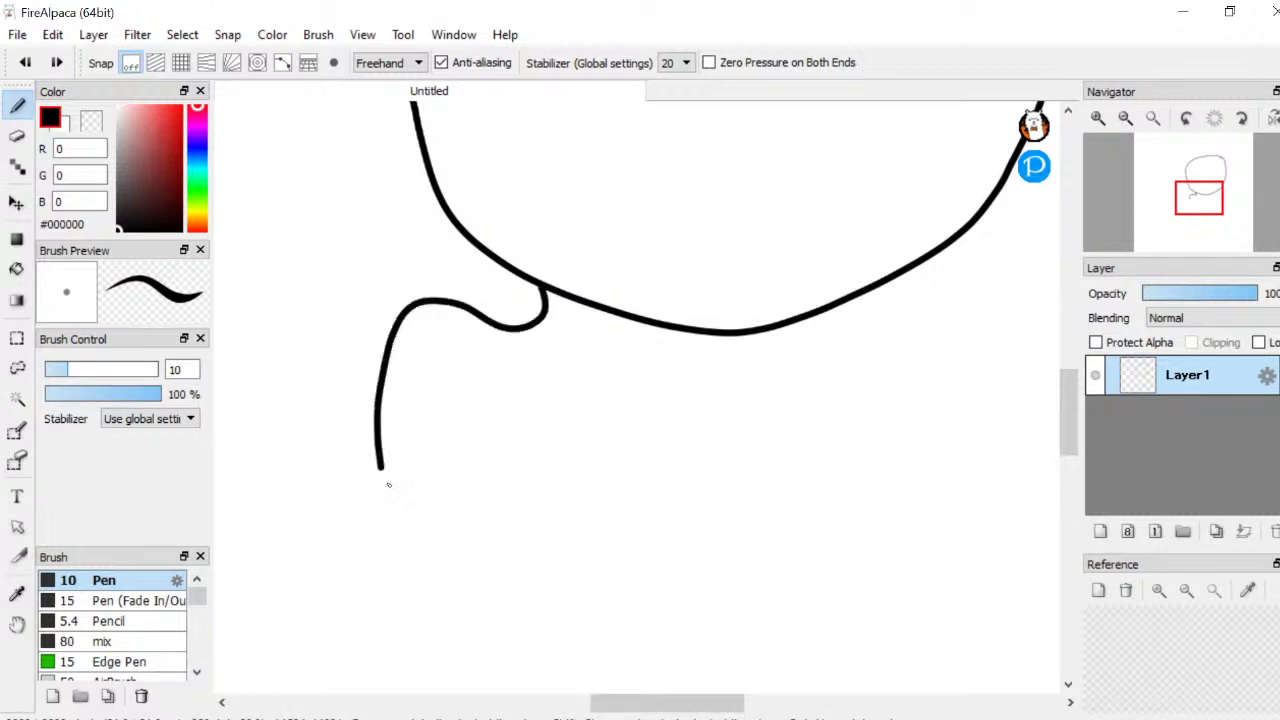
key("ctrl+z")
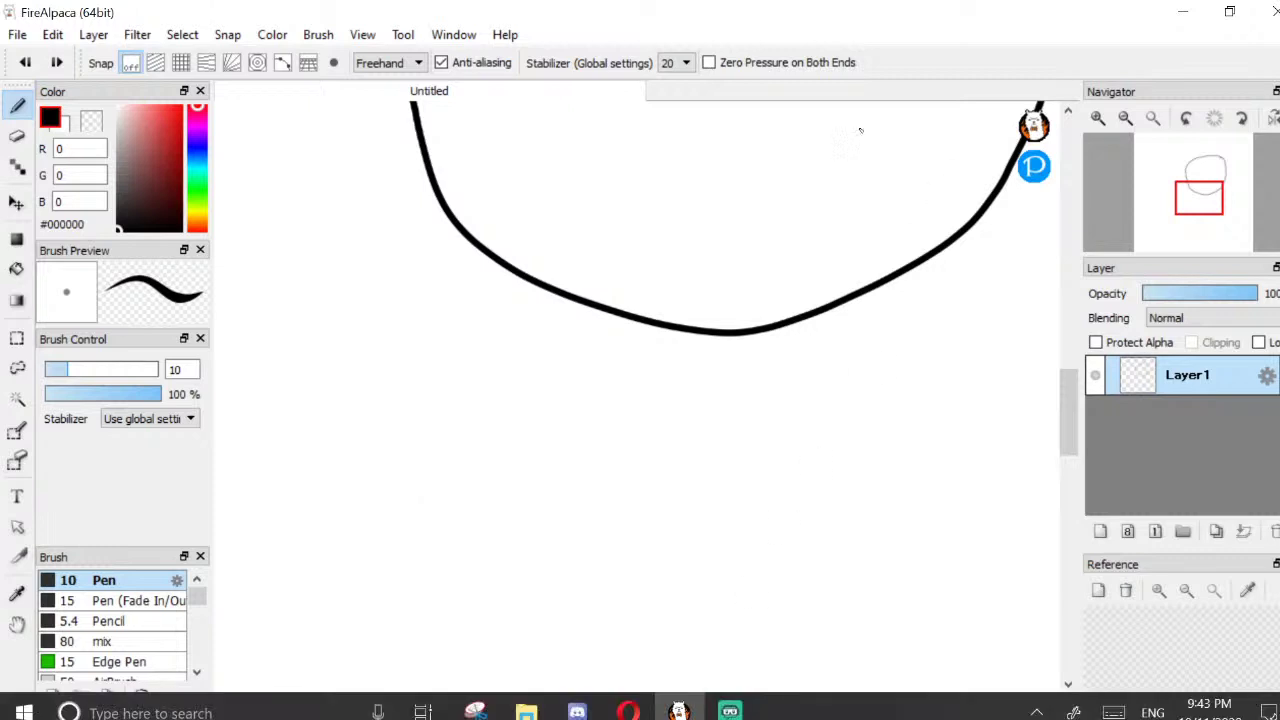
Try to draw short neck curves on both sides of the chin and extend the left one downward
mouse_move(557, 293)
left_mouse_down()
mouse_move(552, 330)
mouse_move(486, 320)
mouse_move(445, 342)
left_mouse_up()
mouse_move(796, 320)
left_mouse_down()
mouse_move(784, 356)
mouse_move(796, 370)
mouse_move(858, 375)
left_mouse_up()
scroll(637, 360, "down", 3)
scroll(674, 383, "up", 3)
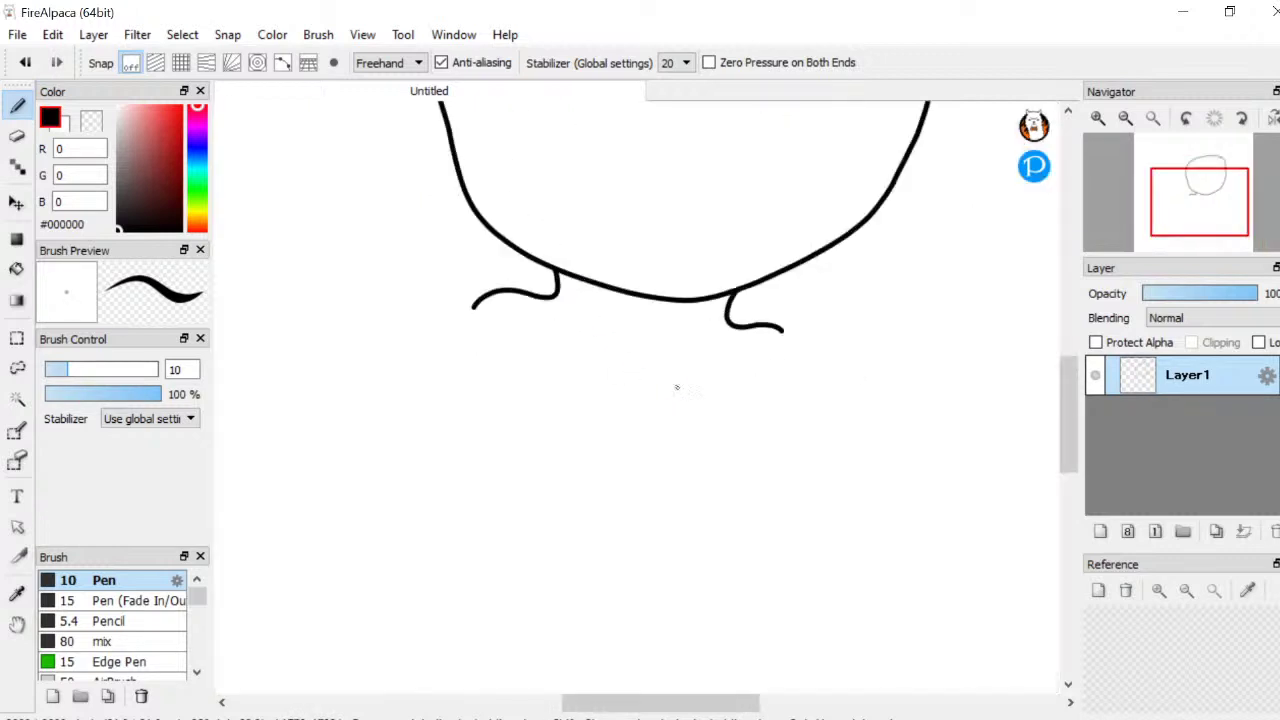
scroll(594, 391, "down", 3)
scroll(542, 296, "up", 2)
left_click_drag(530, 290, 542, 400)
key("ctrl+z")
scroll(549, 309, "up", 1)
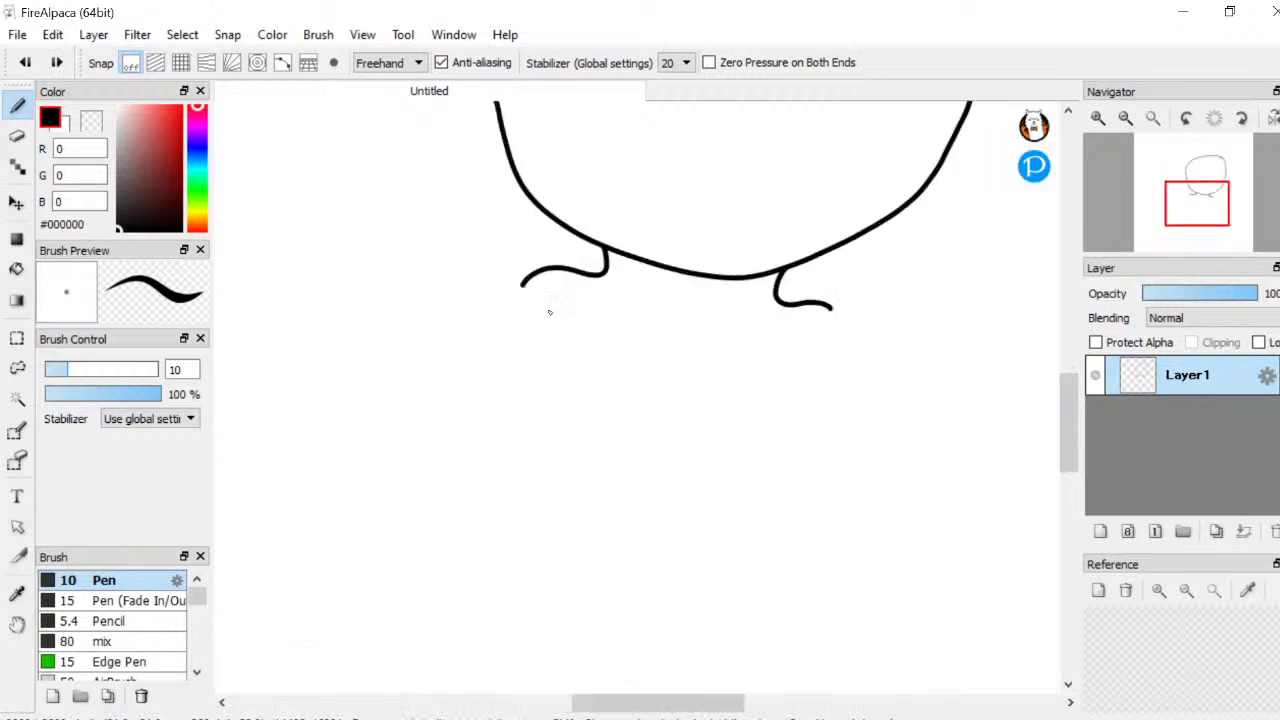
key("ctrl+z")
key("ctrl+z")
Draw the neck, both shoulders and a rounded torso outline below the head
mouse_move(580, 237)
left_mouse_down()
mouse_move(566, 281)
mouse_move(486, 281)
mouse_move(452, 316)
mouse_move(443, 367)
left_mouse_up()
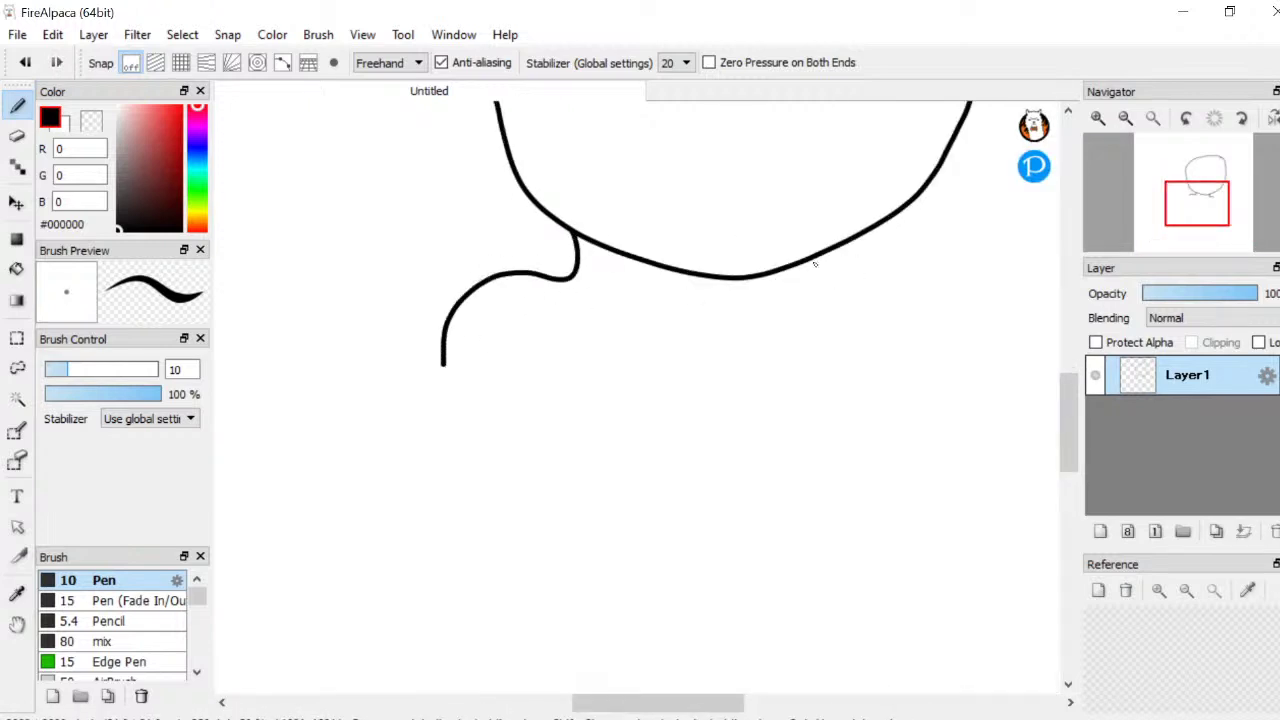
mouse_move(815, 264)
left_mouse_down()
mouse_move(797, 307)
mouse_move(846, 305)
mouse_move(887, 329)
mouse_move(877, 640)
left_mouse_up()
scroll(691, 372, "down", 2)
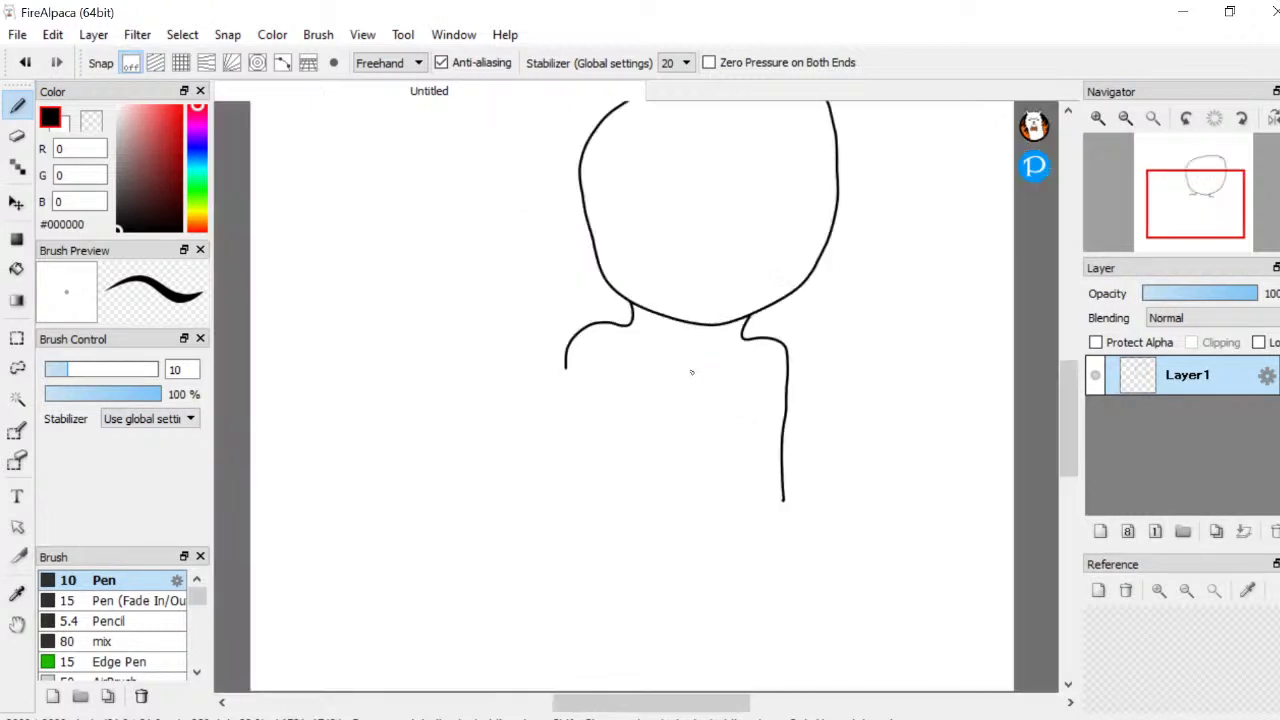
scroll(703, 463, "up", 2)
mouse_move(418, 190)
left_mouse_down()
mouse_move(440, 483)
mouse_move(491, 520)
mouse_move(666, 559)
mouse_move(759, 556)
mouse_move(803, 530)
mouse_move(858, 450)
left_mouse_up()
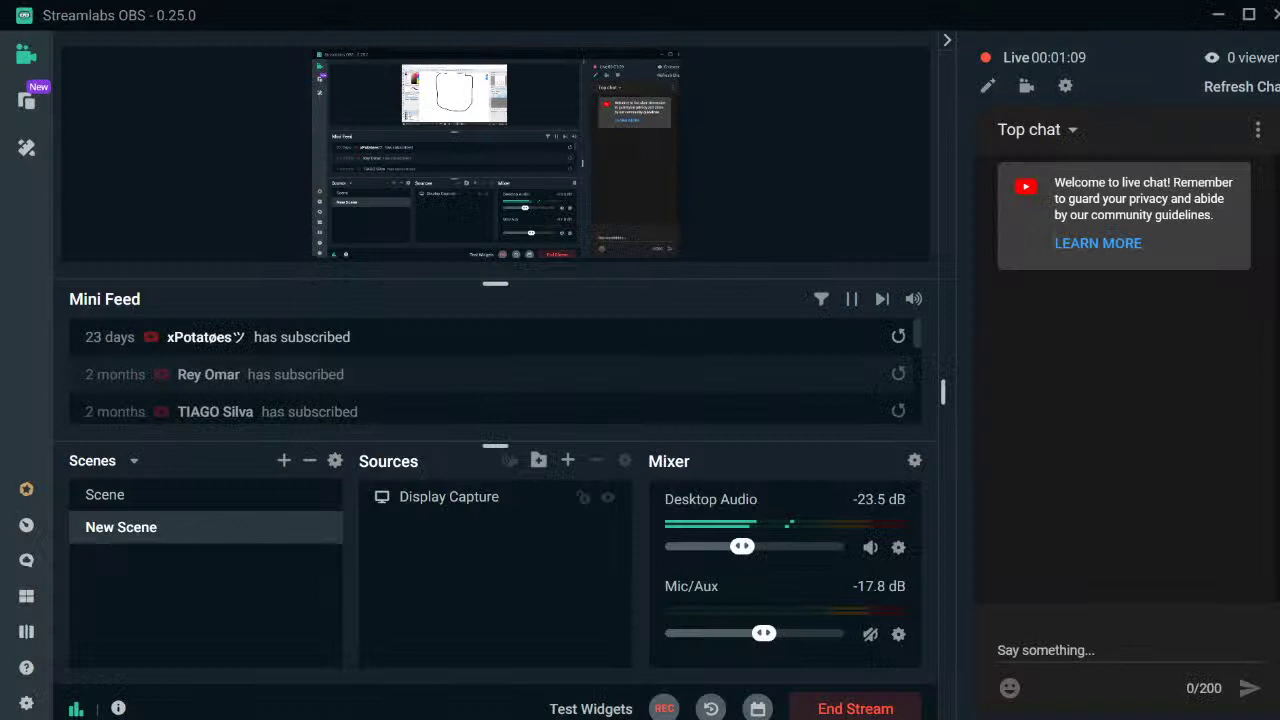
Open the YouTube Live Dashboard from Streamlabs OBS, close its page and return to the FireAlpaca drawing
left_click(730, 715)
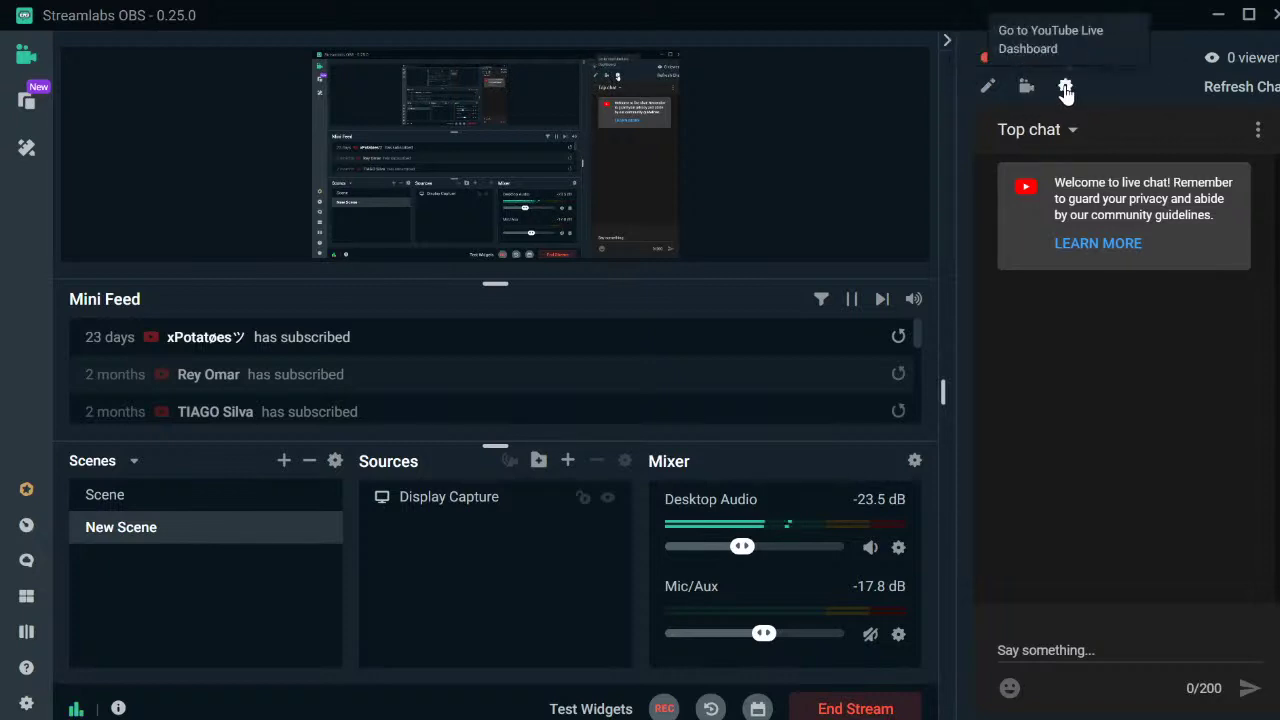
left_click(1064, 89)
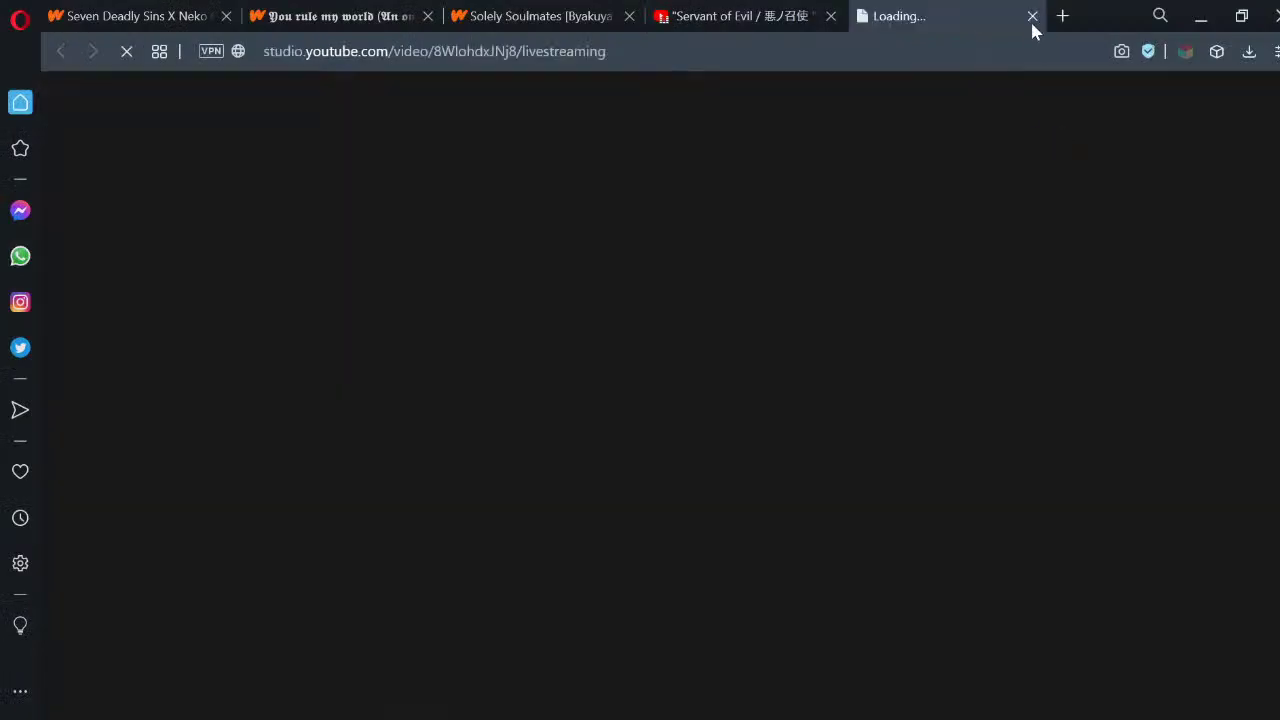
left_click(1032, 16)
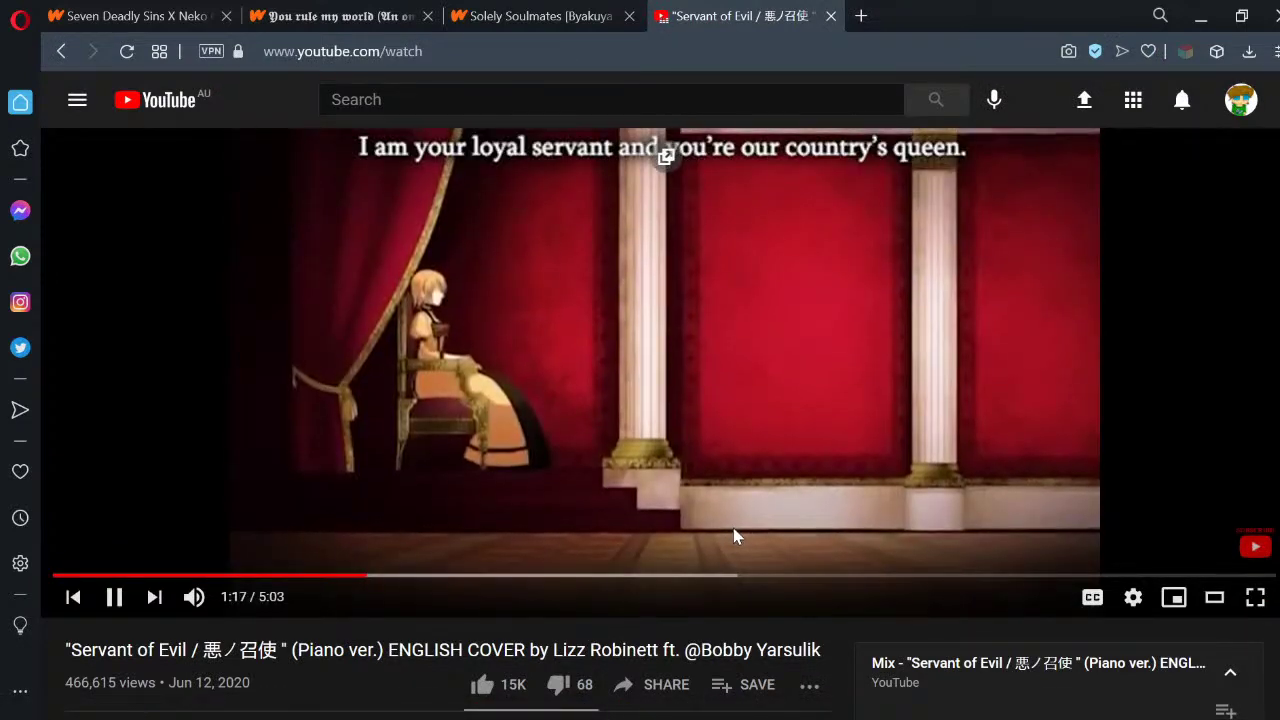
left_click(730, 711)
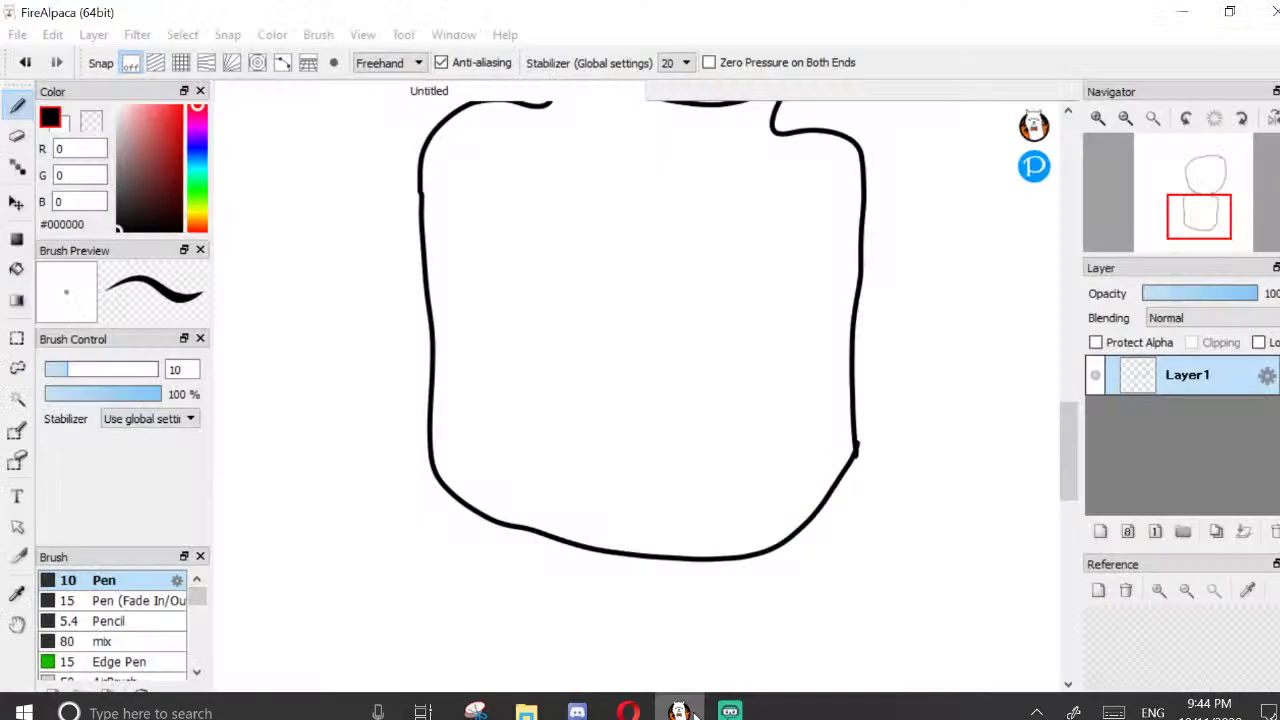
scroll(666, 331, "down", 3)
scroll(669, 307, "up", 2)
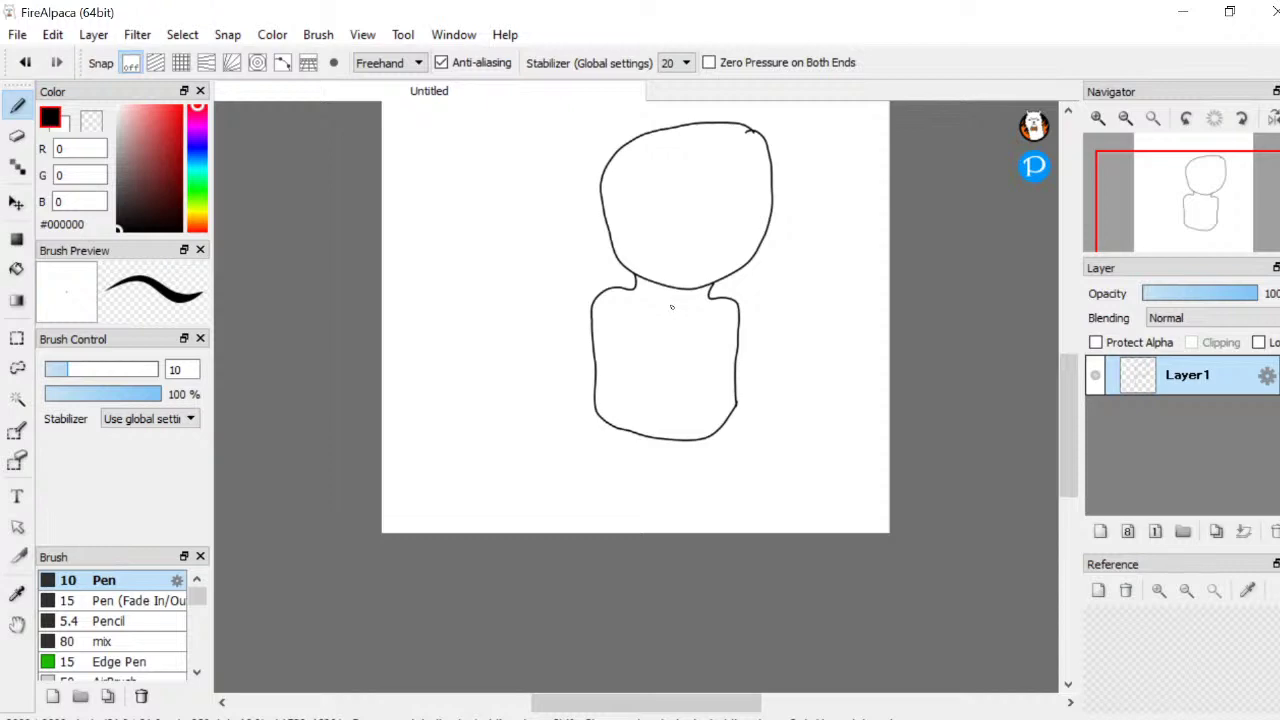
Switch to Streamlabs OBS, start and stop the replay buffer, and return to the drawing
left_click(727, 711)
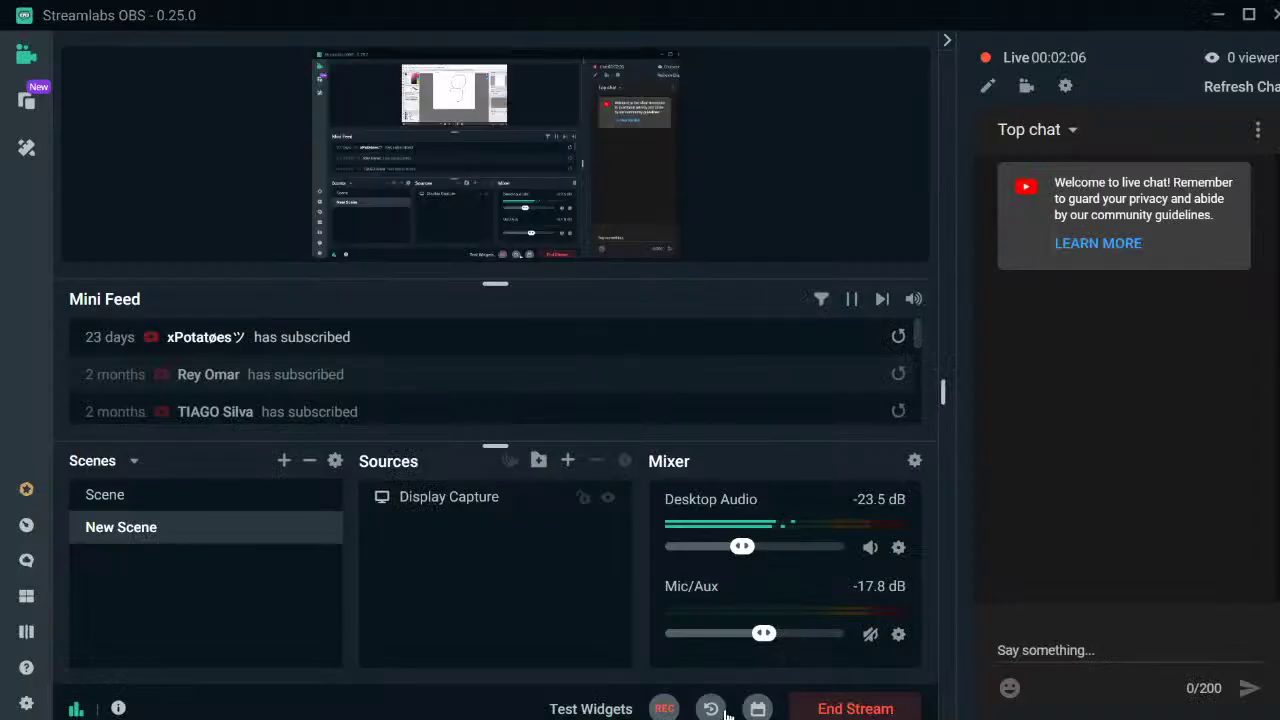
left_click(710, 709)
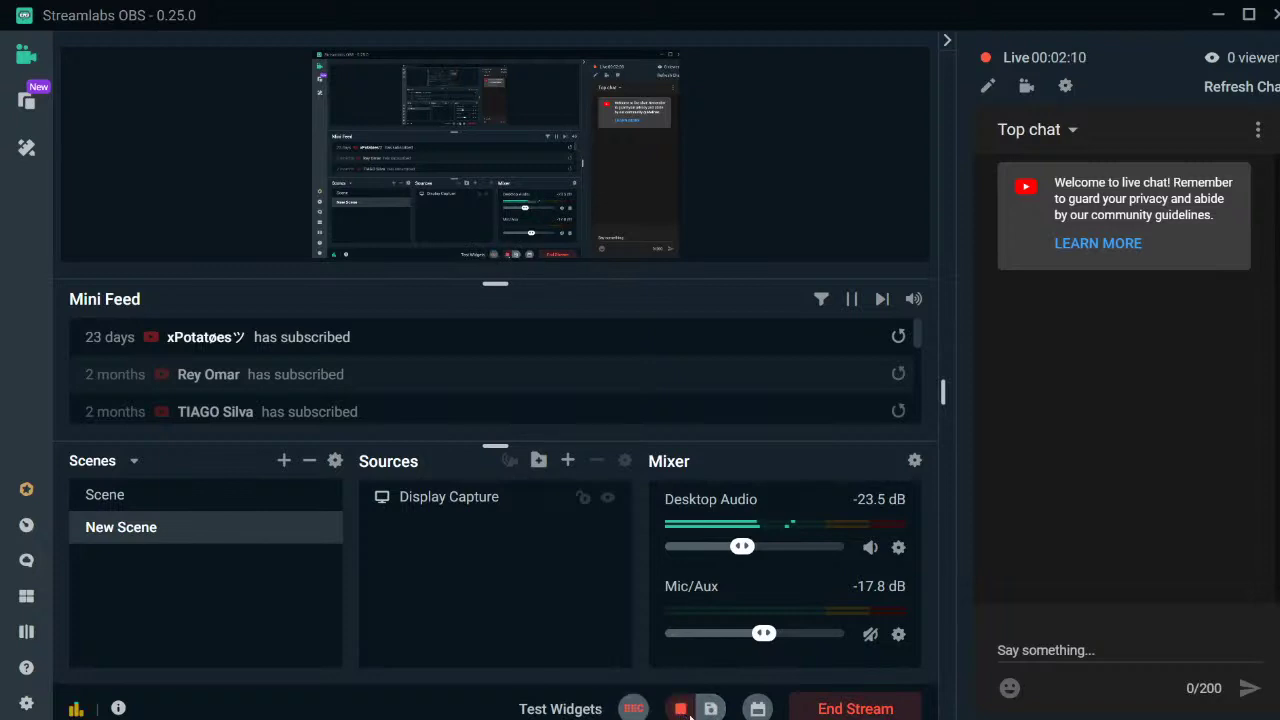
left_click(681, 710)
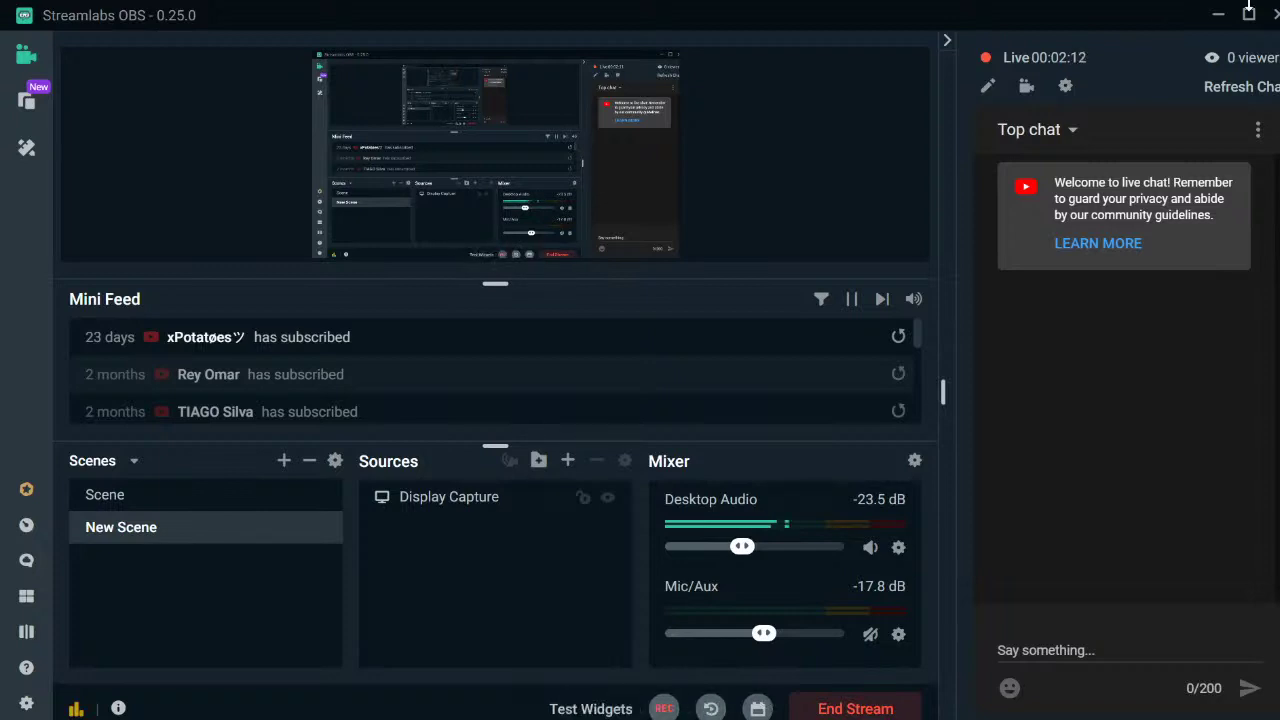
left_click(1219, 14)
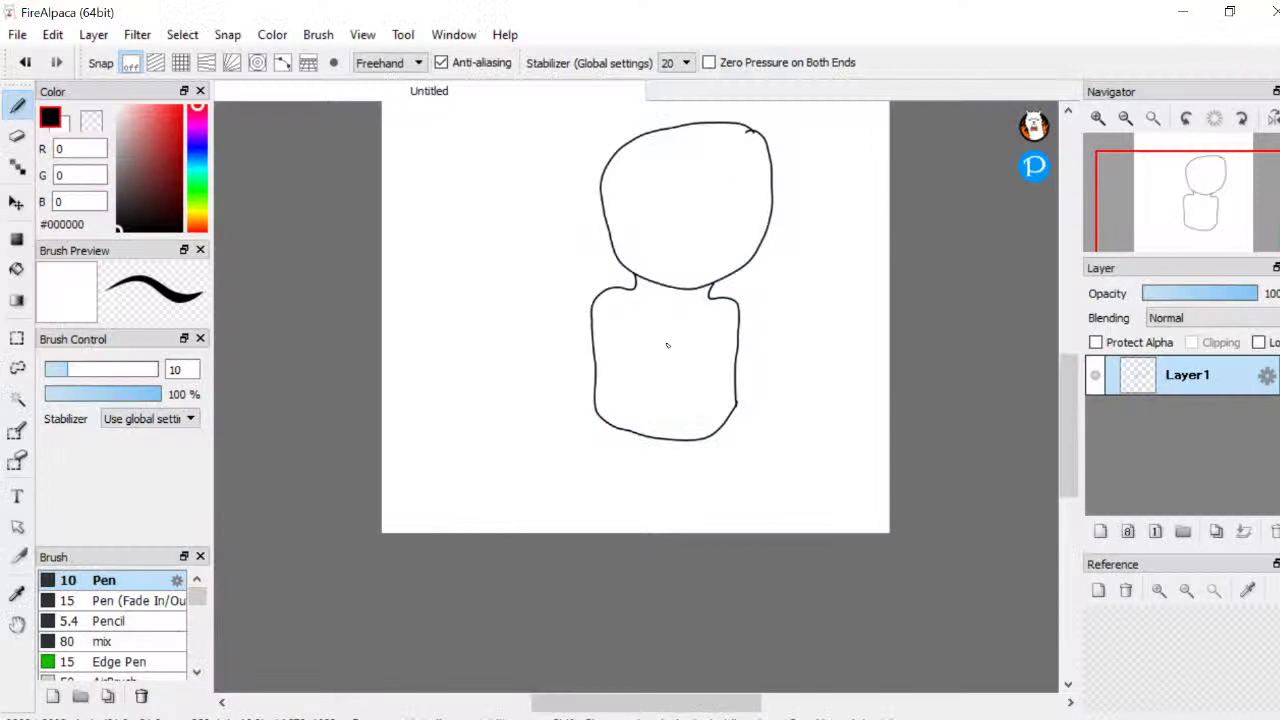
Undo the neck, shoulder and torso strokes below the head
key("ctrl+z")
key("ctrl+z")
key("ctrl+z")
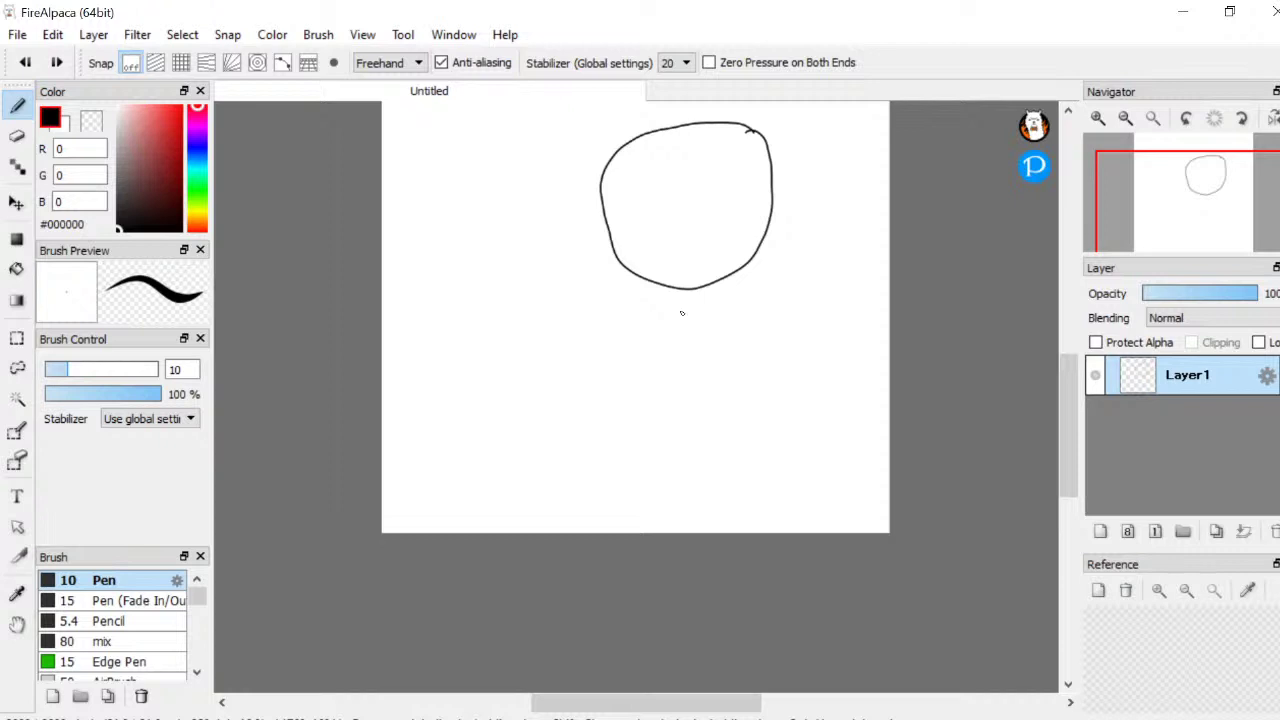
Try to draw a short arched nose line in the lower part of the face
scroll(694, 255, "up", 5)
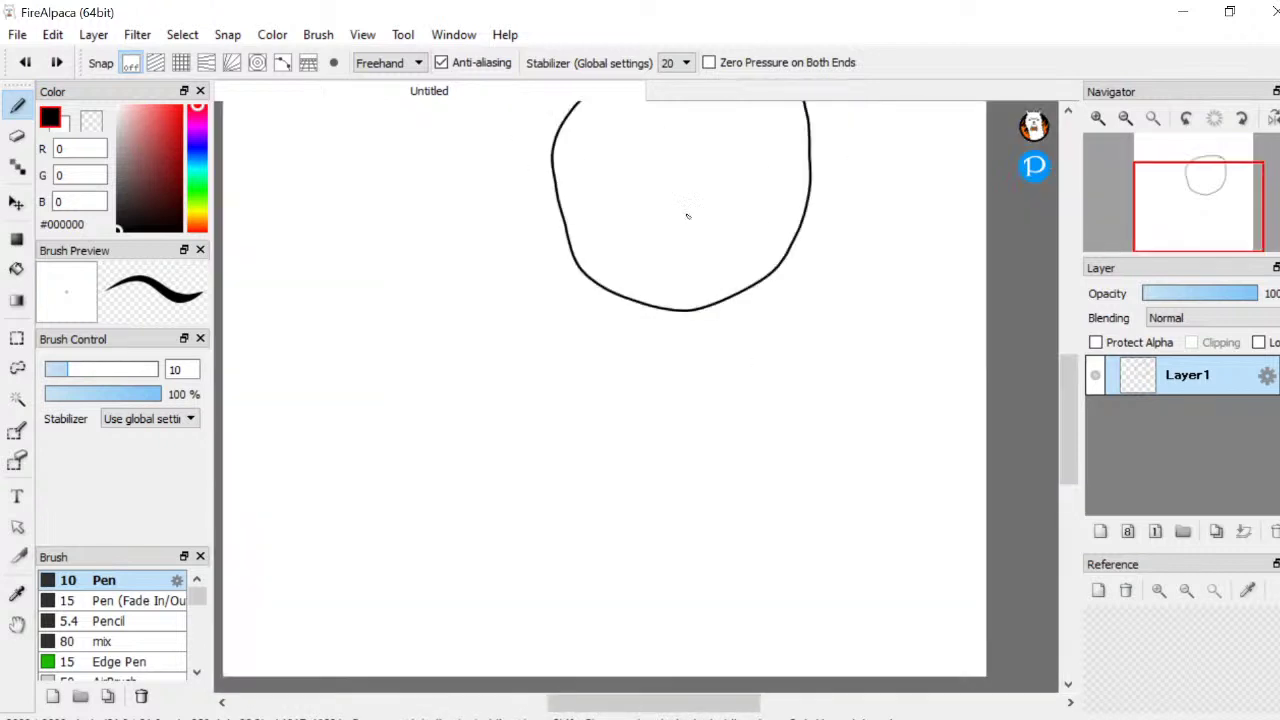
mouse_move(660, 257)
left_mouse_down()
mouse_move(723, 237)
mouse_move(750, 252)
left_mouse_up()
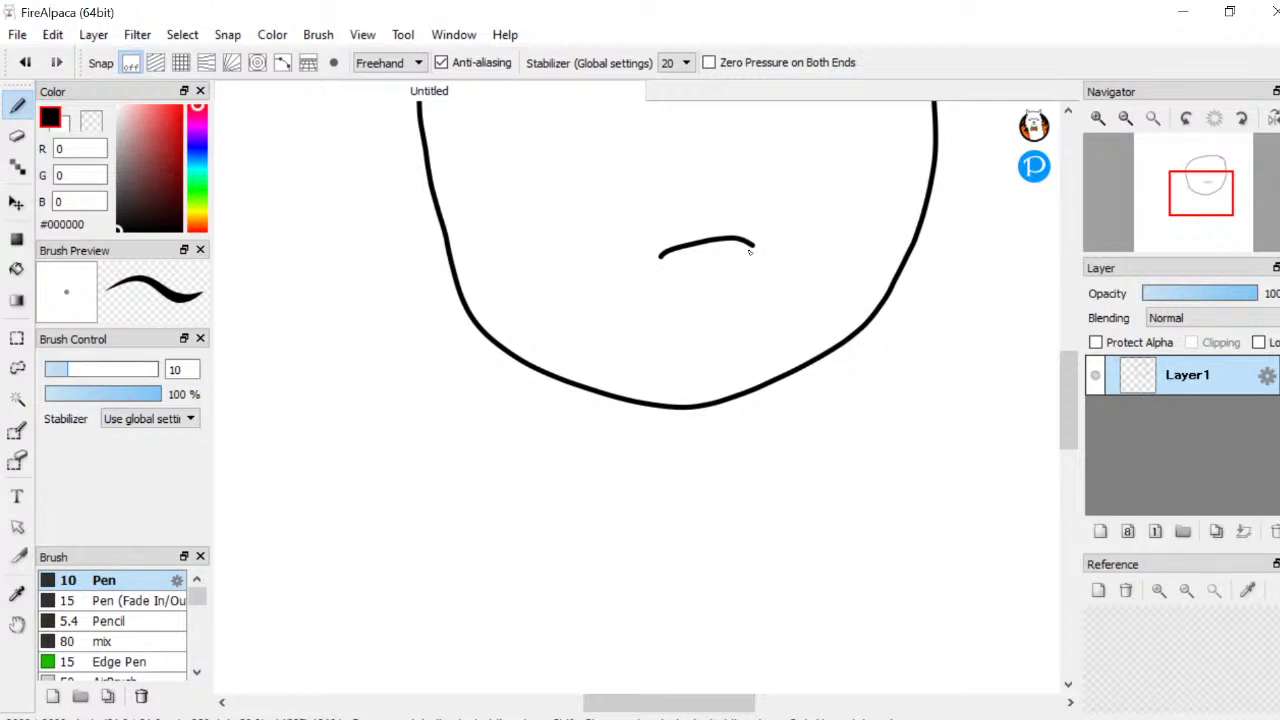
key("ctrl+z")
Draw a short, slightly curved nose line in the lower middle of the face
scroll(705, 240, "down", 3)
scroll(660, 350, "up", 5)
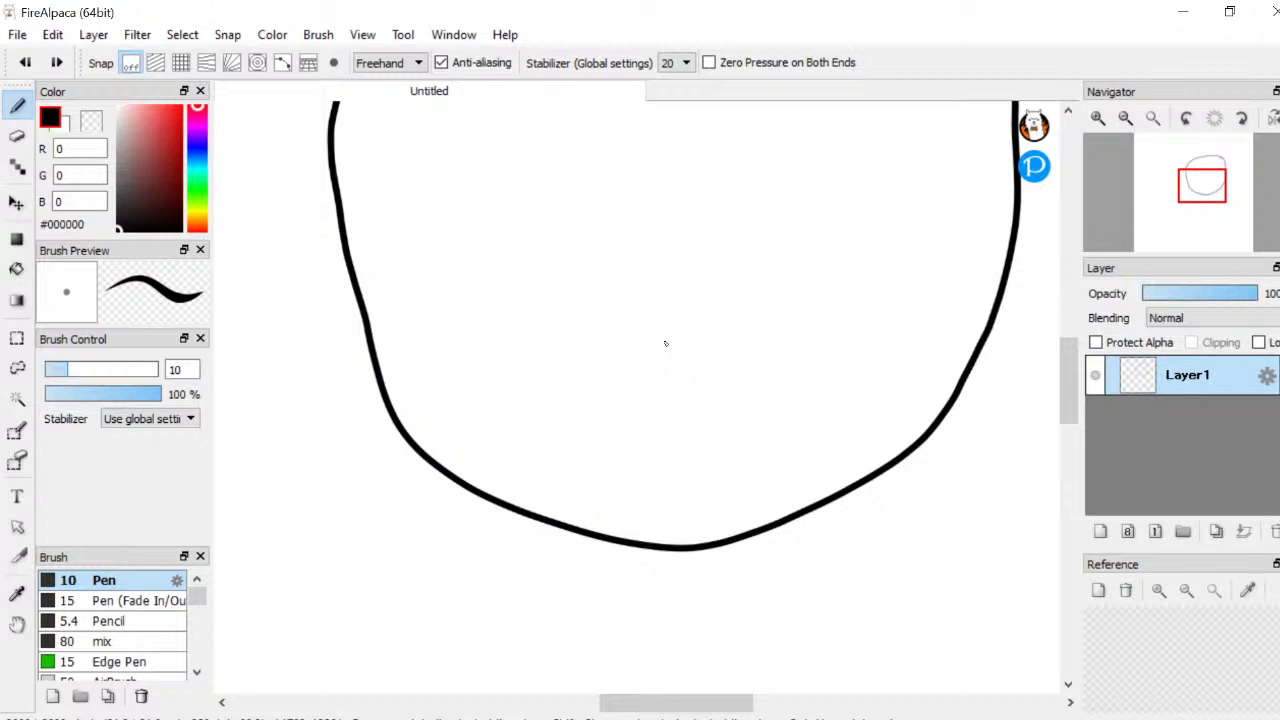
left_click_drag(632, 350, 727, 357)
scroll(660, 411, "down", 3)
scroll(676, 425, "up", 3)
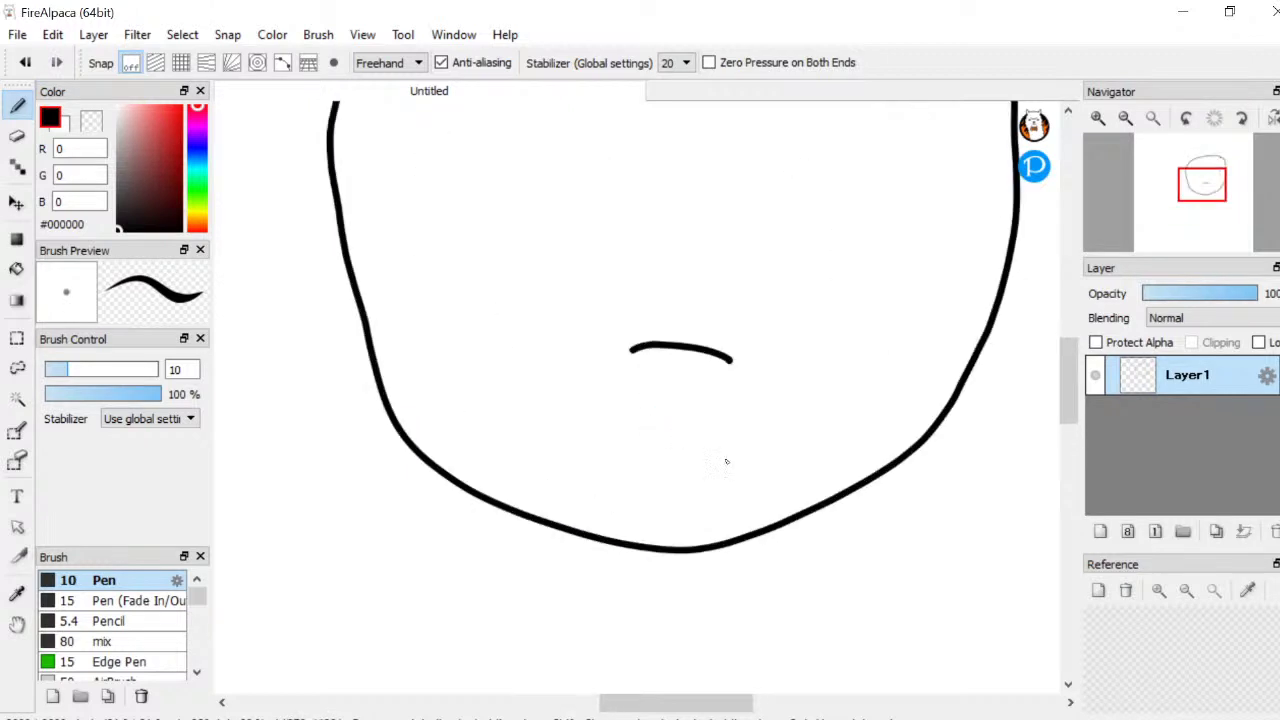
Draw a slanted wavy mouth with short hooked ends, below and to the right of the nose
mouse_move(724, 459)
left_mouse_down()
mouse_move(858, 410)
mouse_move(802, 458)
mouse_move(708, 481)
left_mouse_up()
scroll(858, 410, "down", 3)
scroll(800, 430, "up", 5)
mouse_move(512, 519)
left_mouse_down()
mouse_move(501, 556)
mouse_move(538, 571)
mouse_move(590, 548)
left_mouse_up()
scroll(577, 543, "down", 2)
scroll(577, 543, "down", 3)
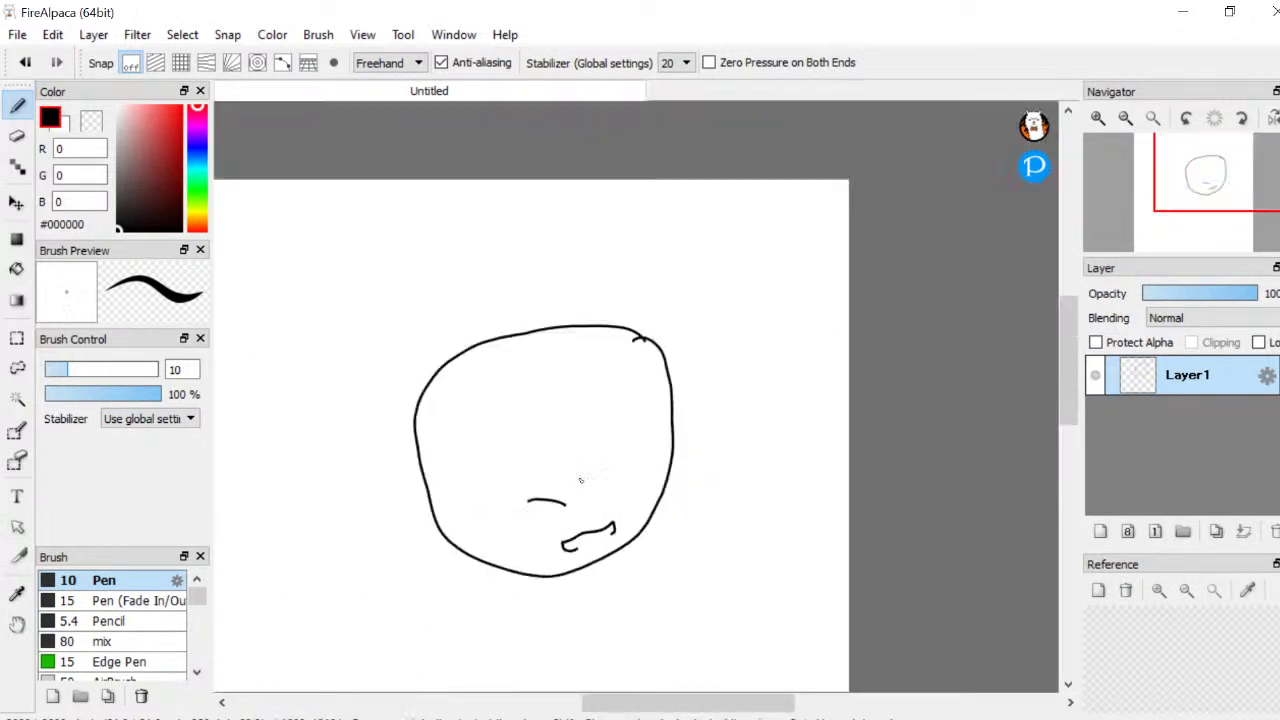
scroll(523, 478, "up", 5)
scroll(523, 478, "down", 4)
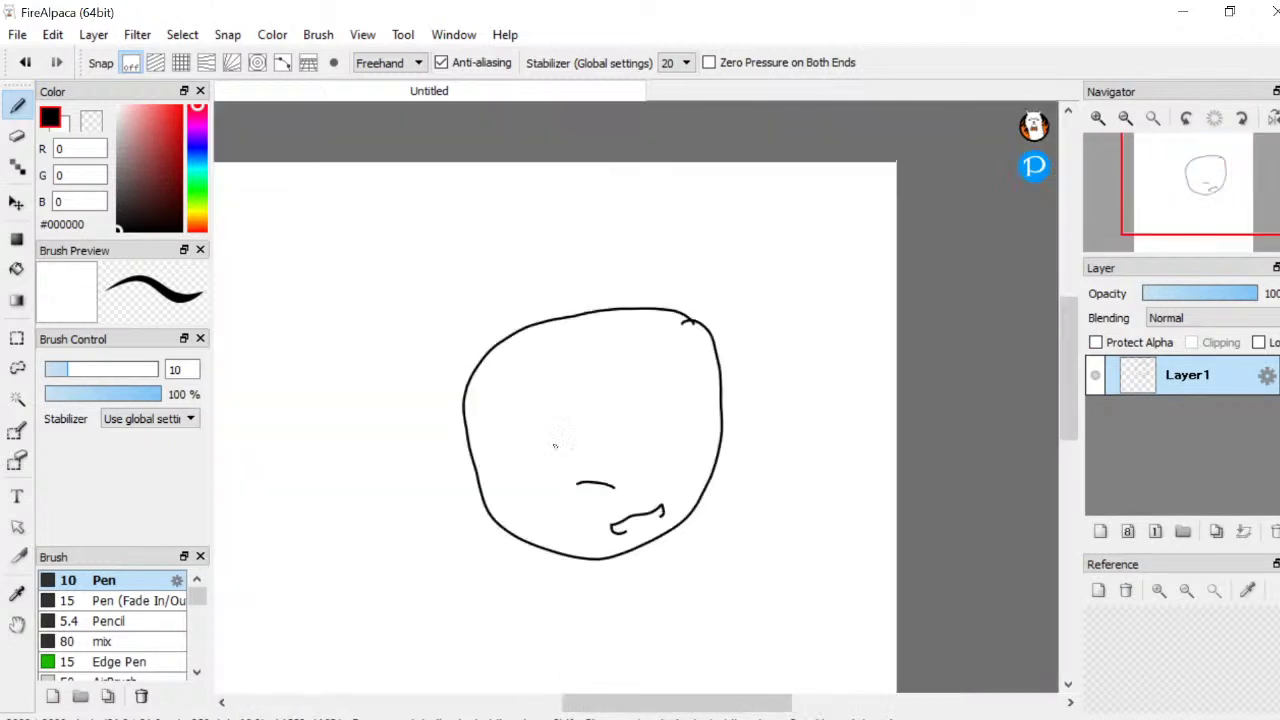
Draw two short neck lines below the head, each curving outward into the start of a shoulder
scroll(498, 372, "up", 1)
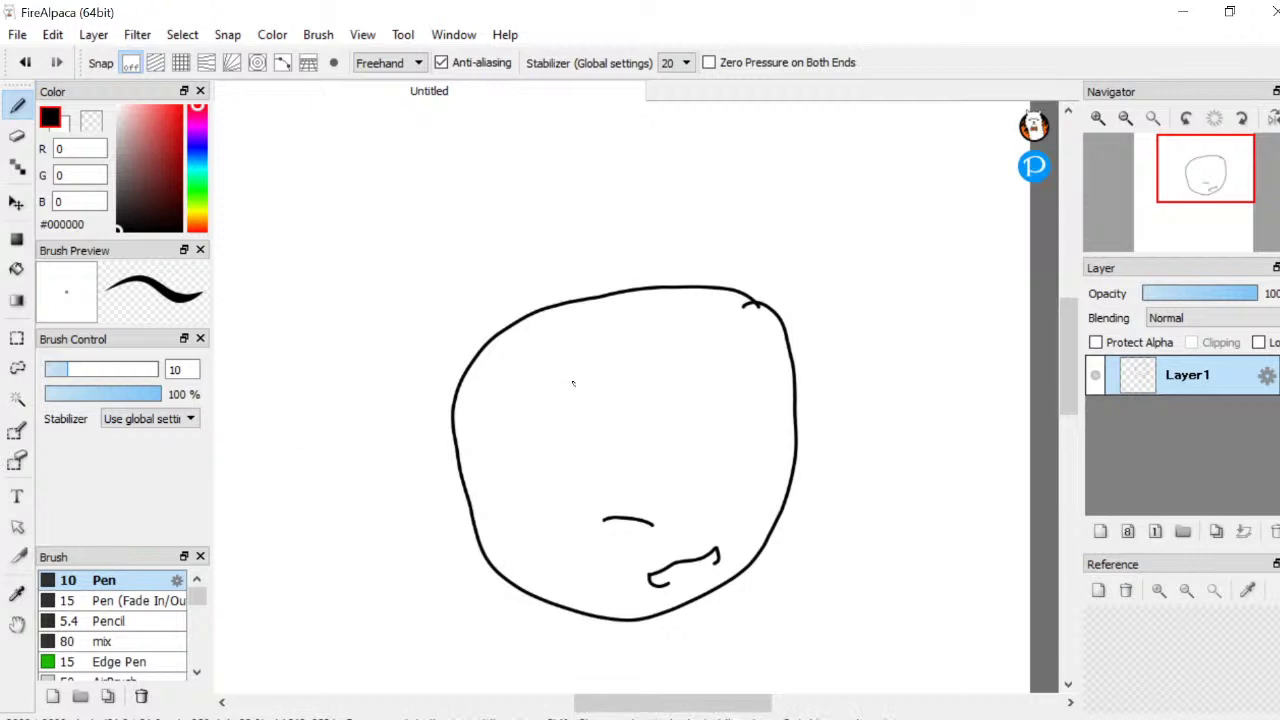
scroll(565, 540, "down", 4)
scroll(577, 531, "up", 6)
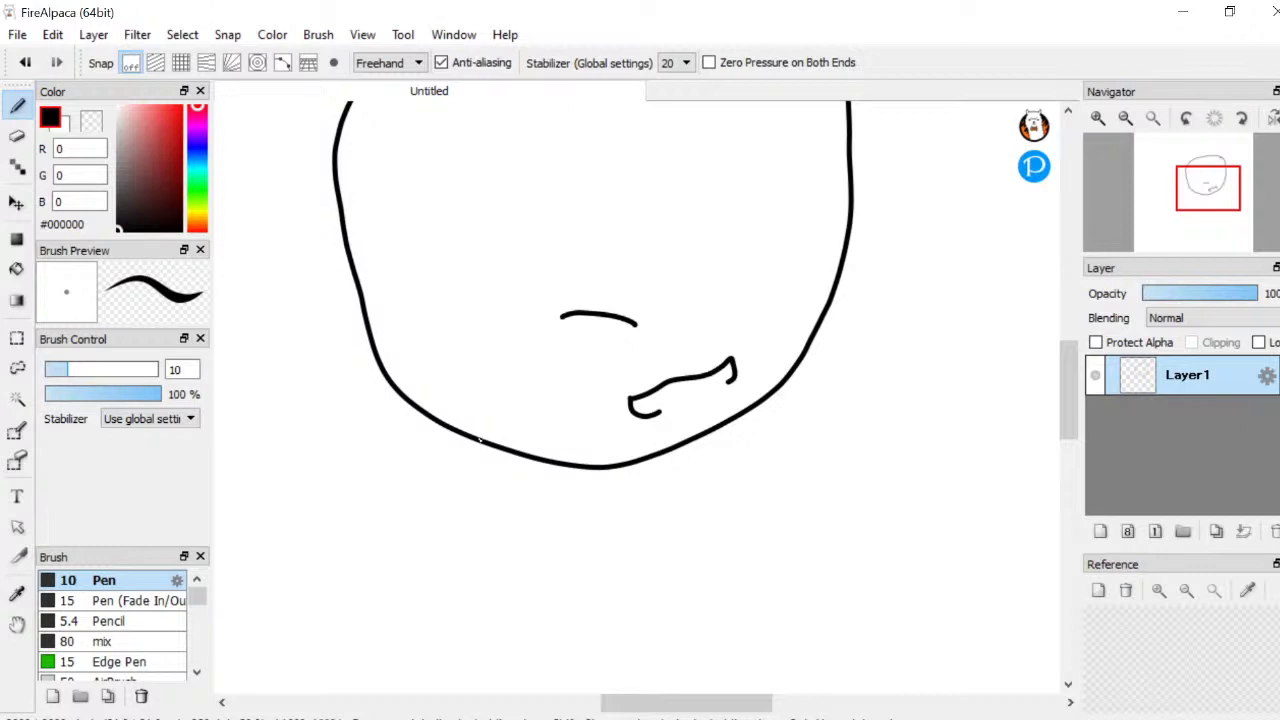
scroll(480, 440, "up", 1)
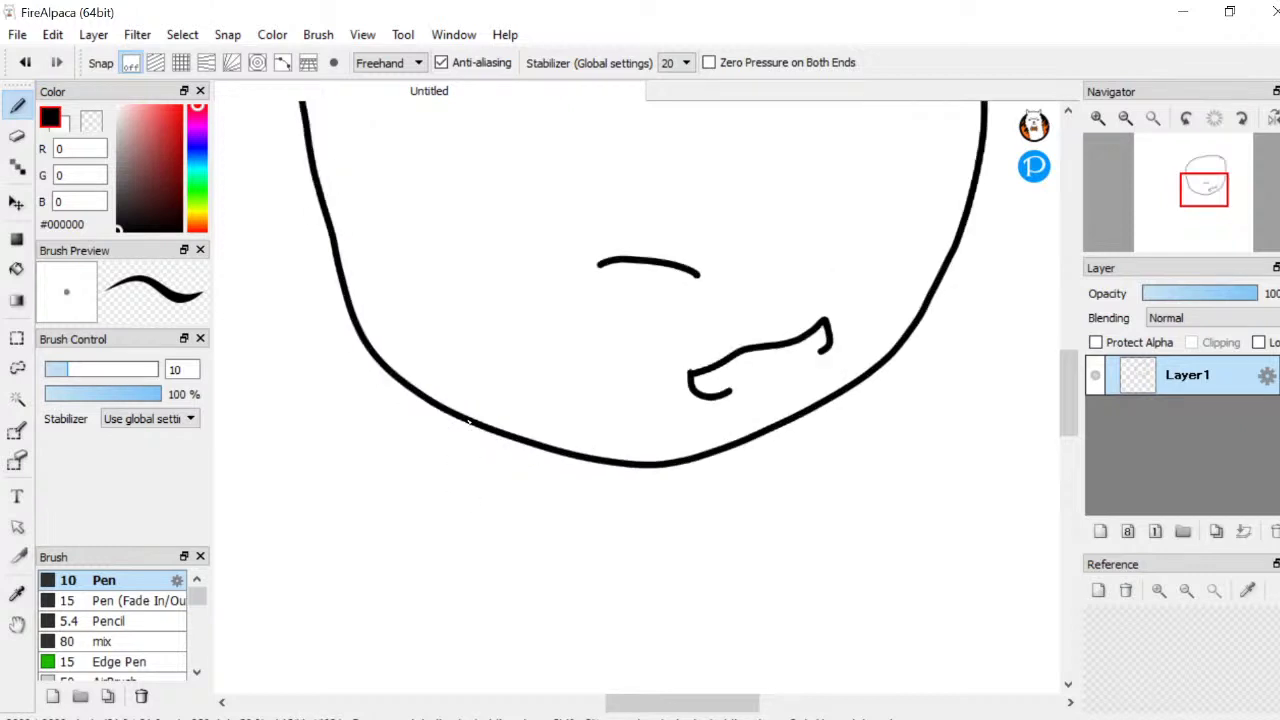
mouse_move(468, 422)
left_mouse_down()
mouse_move(455, 460)
mouse_move(386, 479)
left_mouse_up()
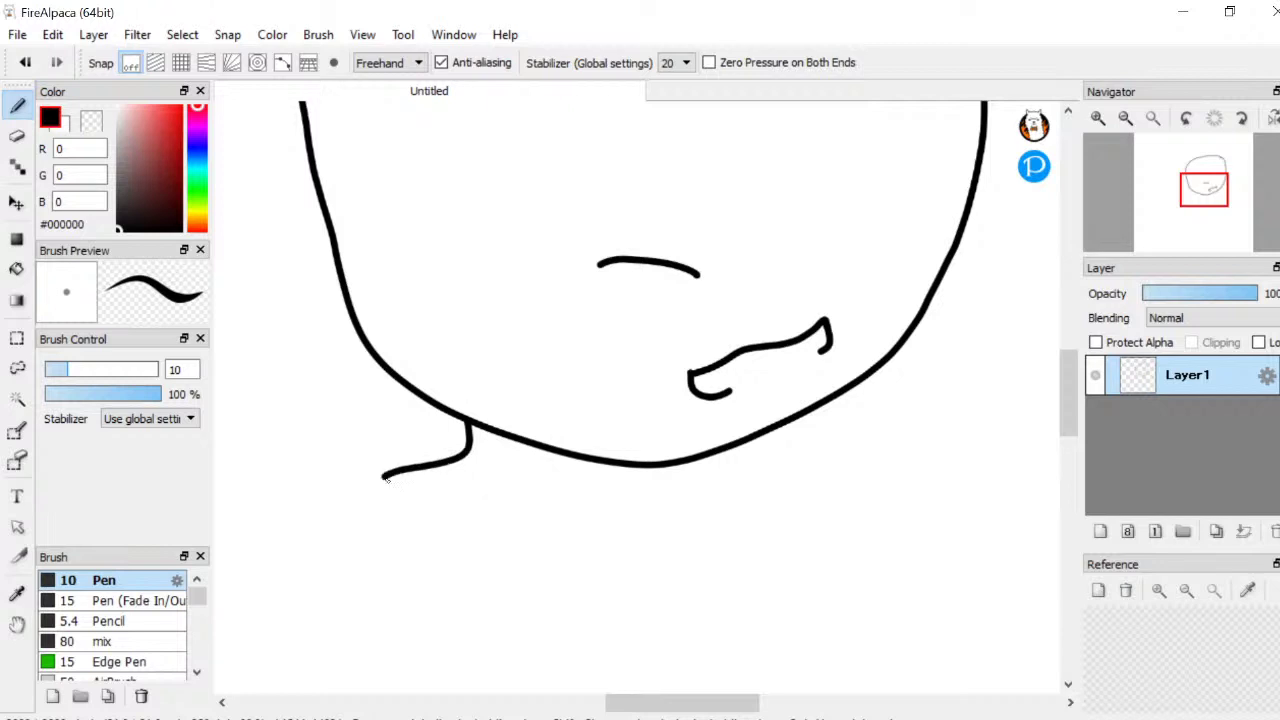
mouse_move(764, 437)
left_mouse_down()
mouse_move(757, 464)
mouse_move(777, 479)
mouse_move(834, 487)
left_mouse_up()
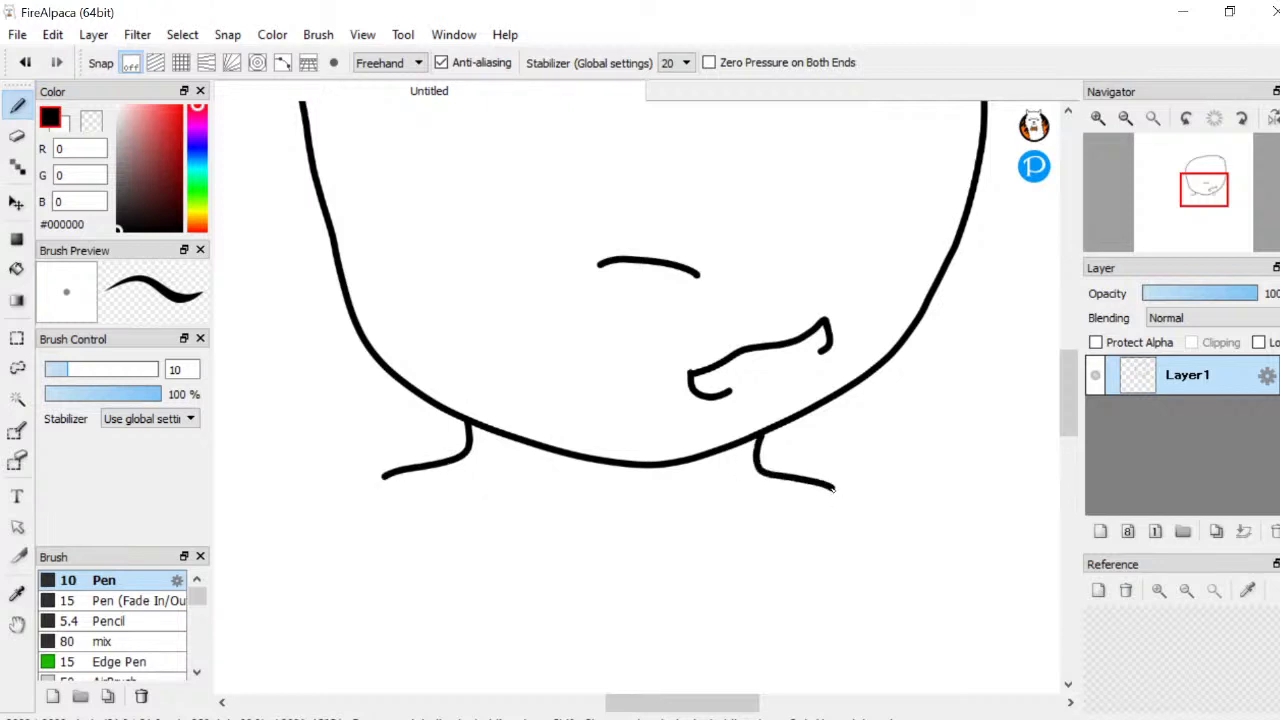
scroll(834, 488, "down", 5)
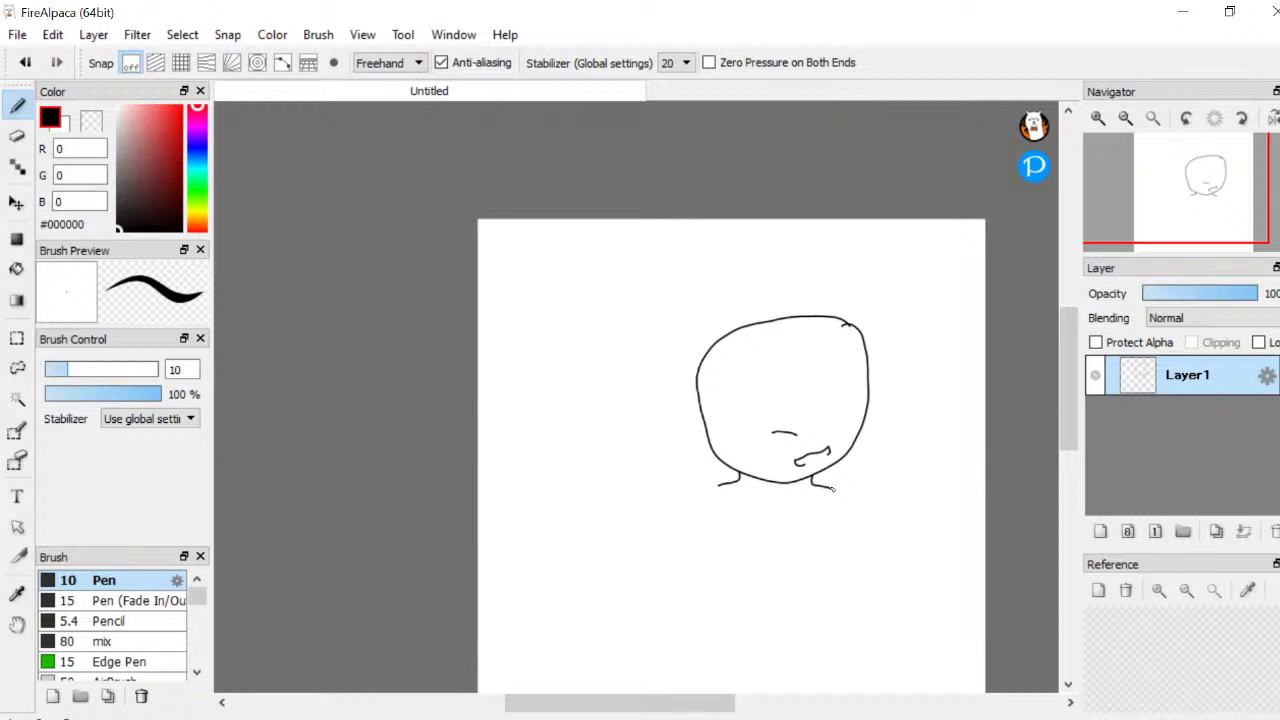
scroll(829, 520, "down", 1)
scroll(797, 497, "up", 4)
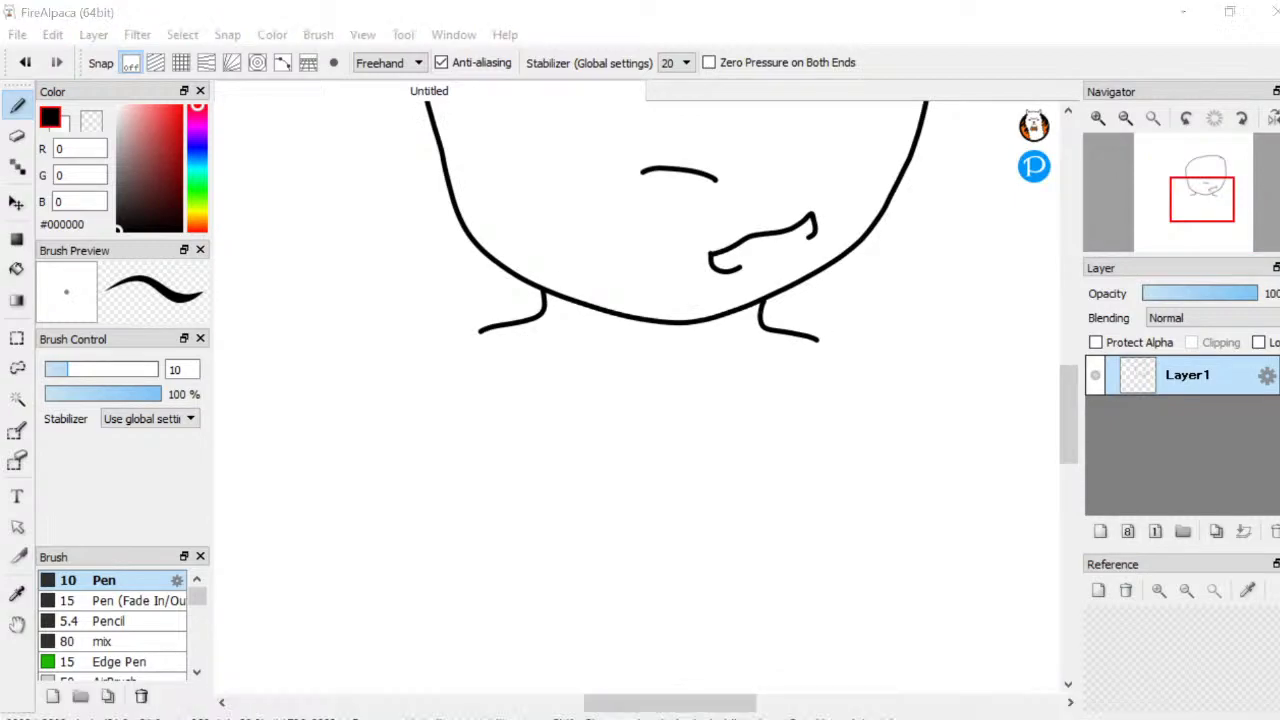
Switch to Streamlabs OBS, toggle the timestamps of the live chat, and return to FireAlpaca
left_click(730, 711)
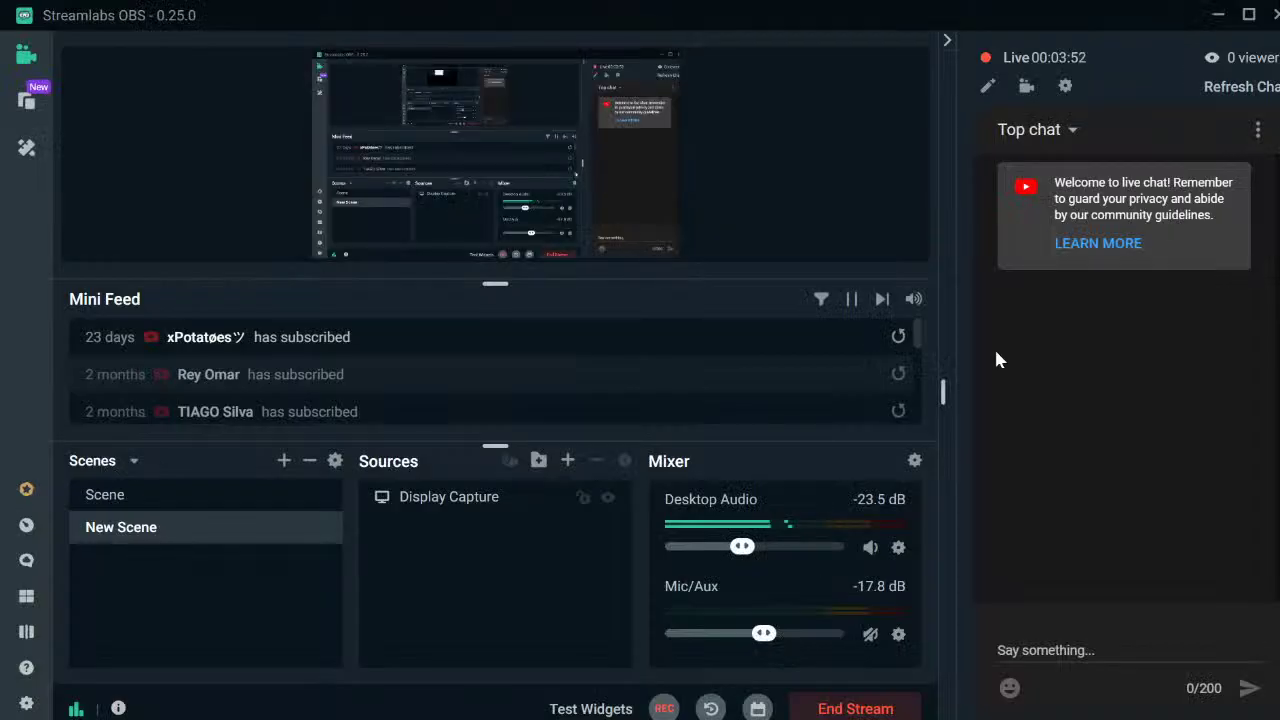
left_click(1257, 134)
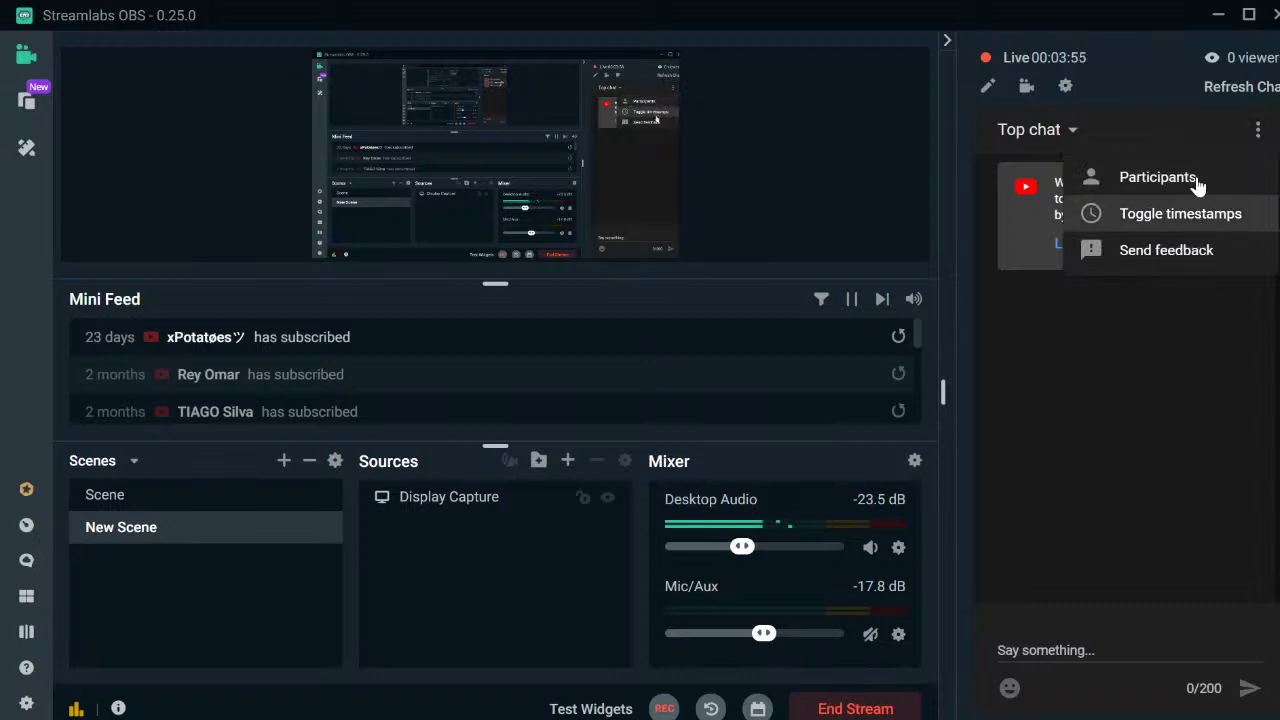
left_click(1195, 214)
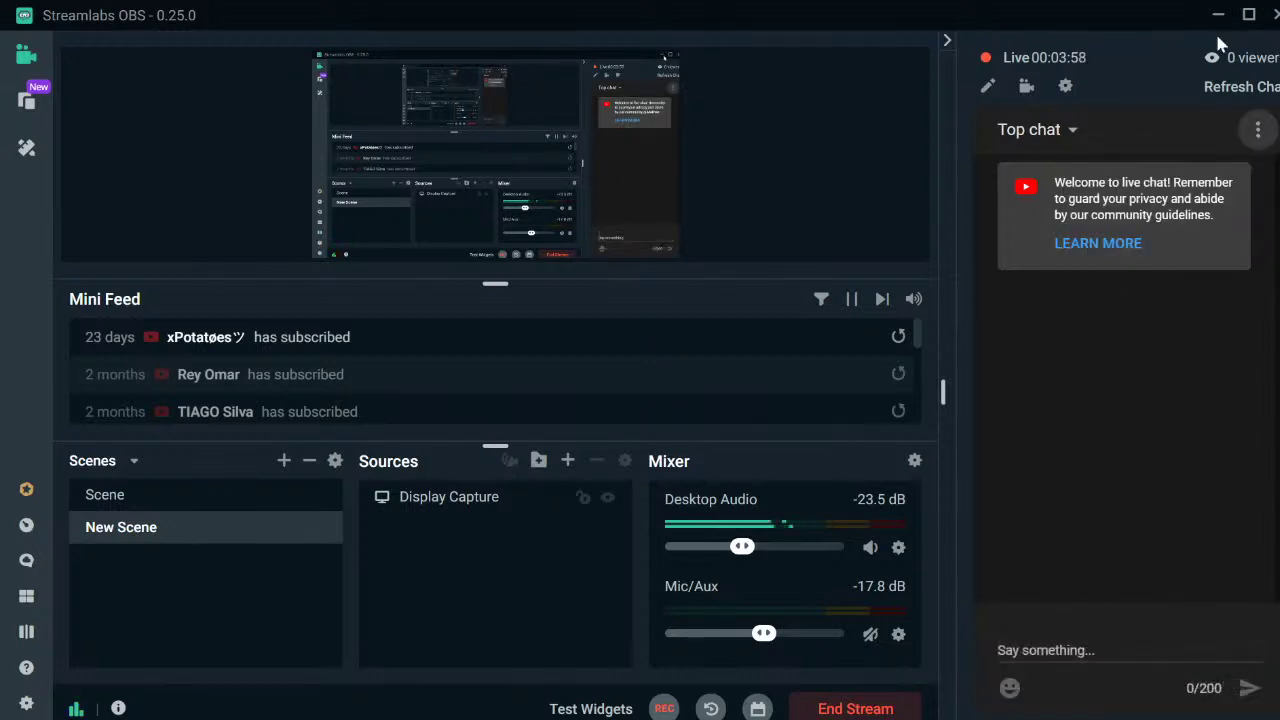
left_click(1217, 18)
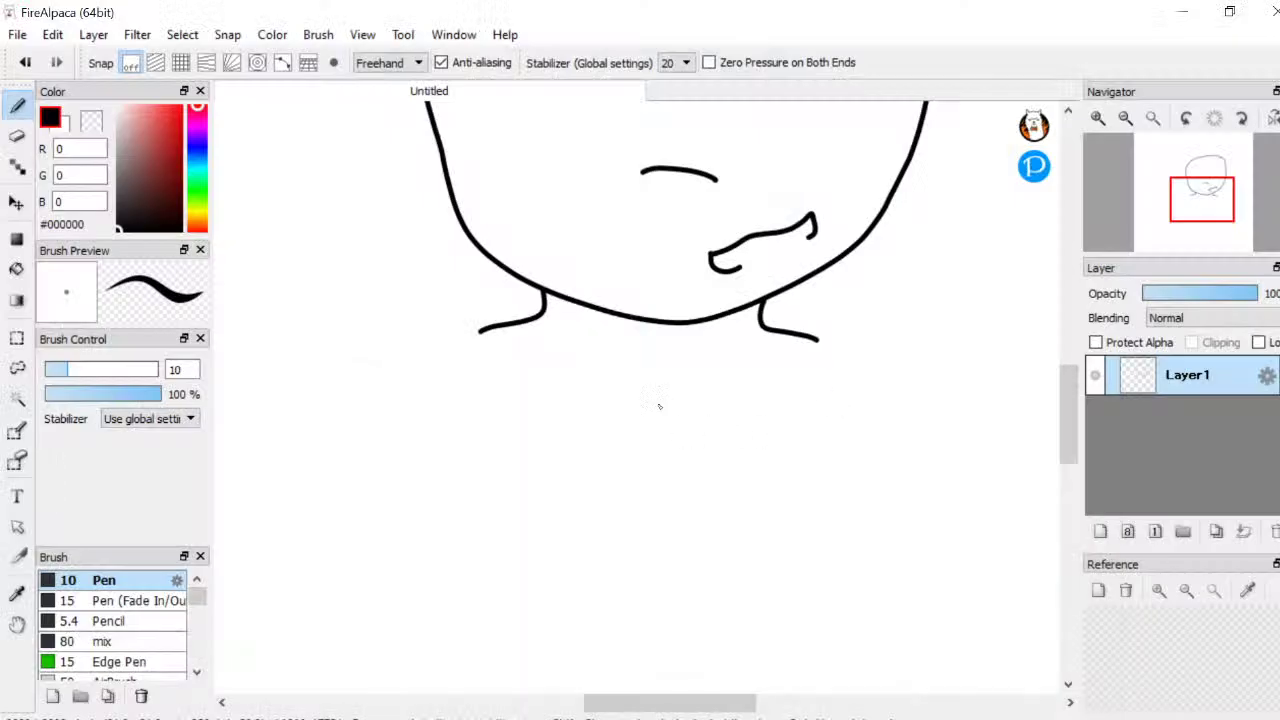
Draw a wavy collar line under the chin, joining the bases of the two neck lines
scroll(646, 370, "down", 2)
scroll(646, 370, "up", 2)
scroll(646, 370, "up", 2)
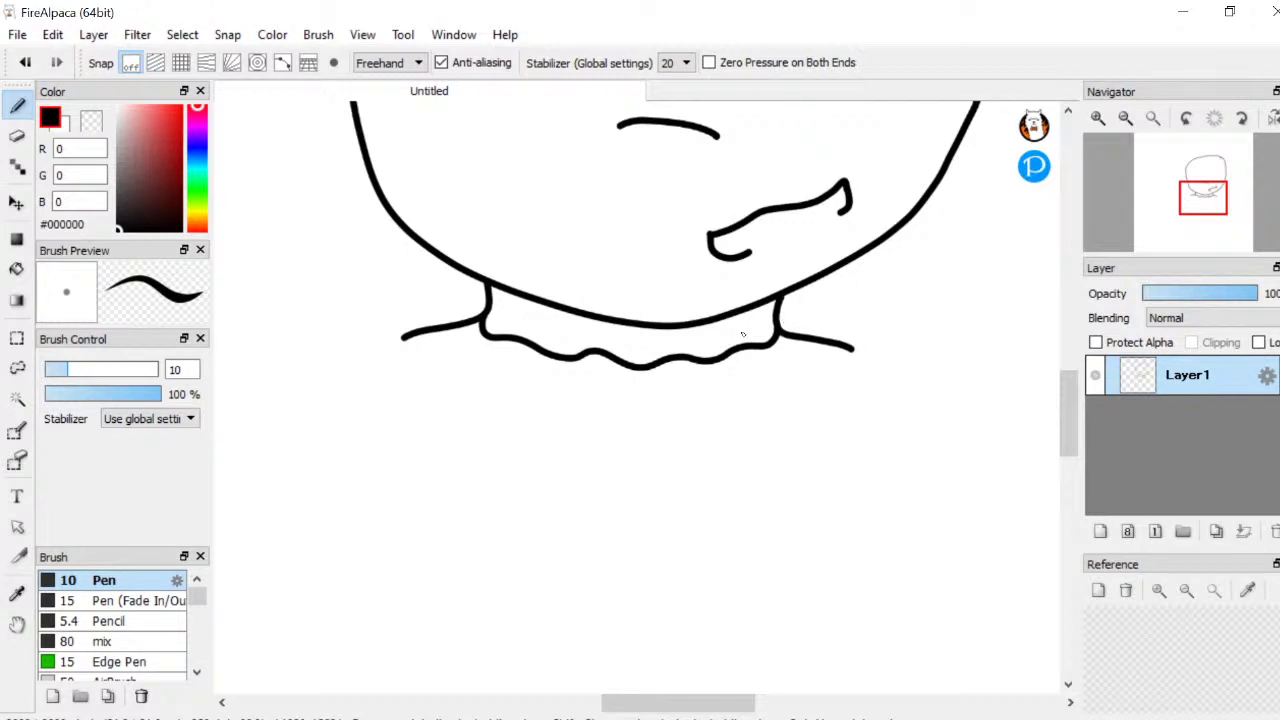
Try to draw the left side of the torso as a long line down from the left shoulder
scroll(447, 389, "down", 4)
scroll(463, 403, "up", 4)
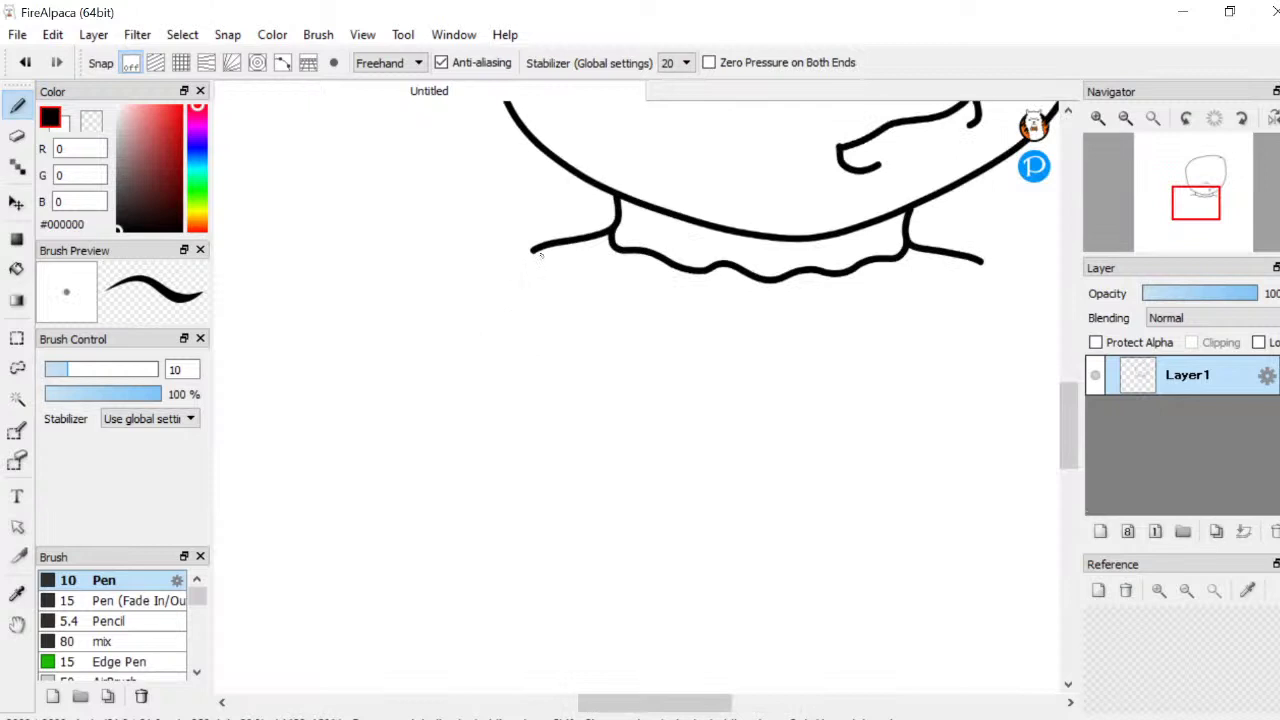
mouse_move(535, 253)
left_mouse_down()
mouse_move(489, 476)
mouse_move(504, 608)
left_mouse_up()
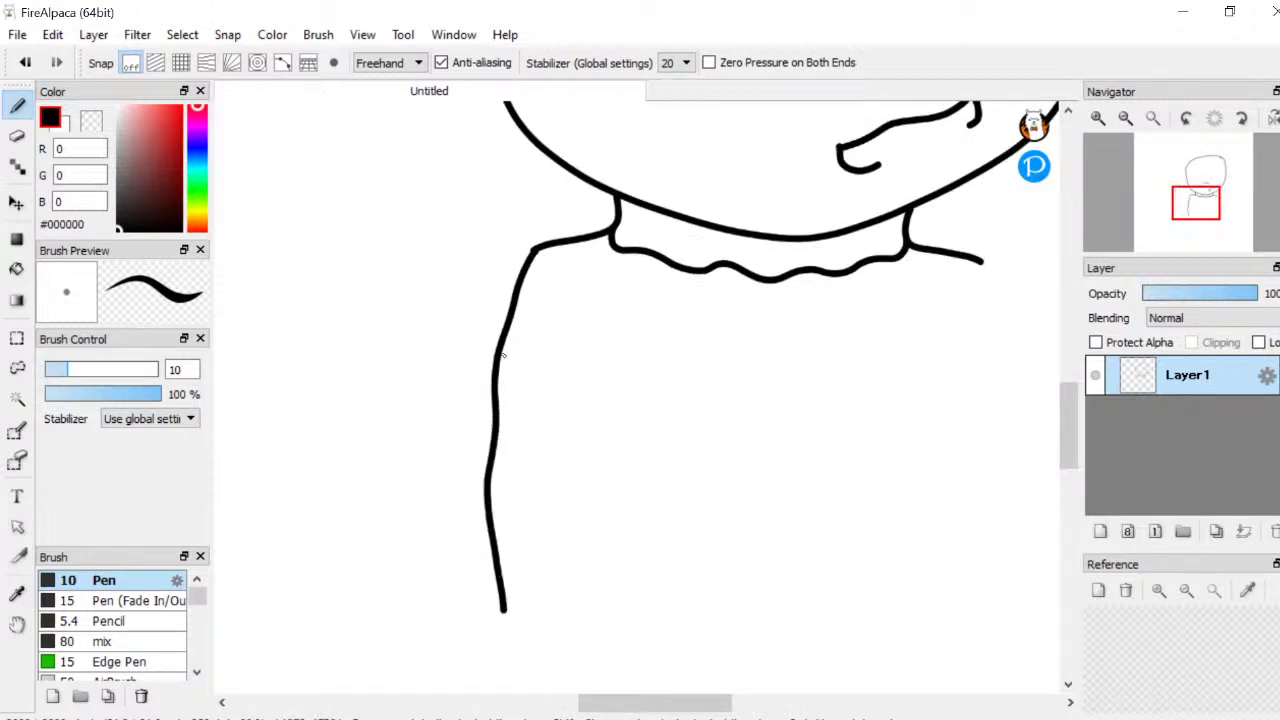
key("ctrl+z")
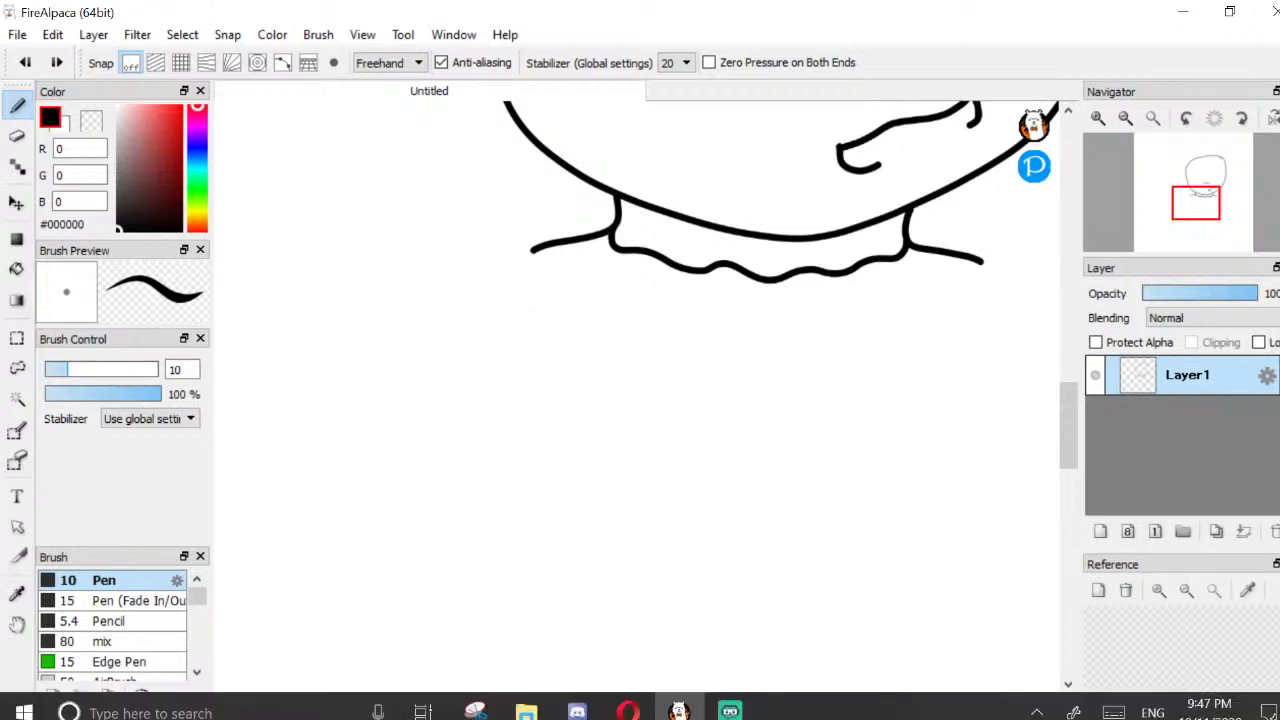
Check the live chat and viewer count in Streamlabs OBS, then return to FireAlpaca
left_click(736, 711)
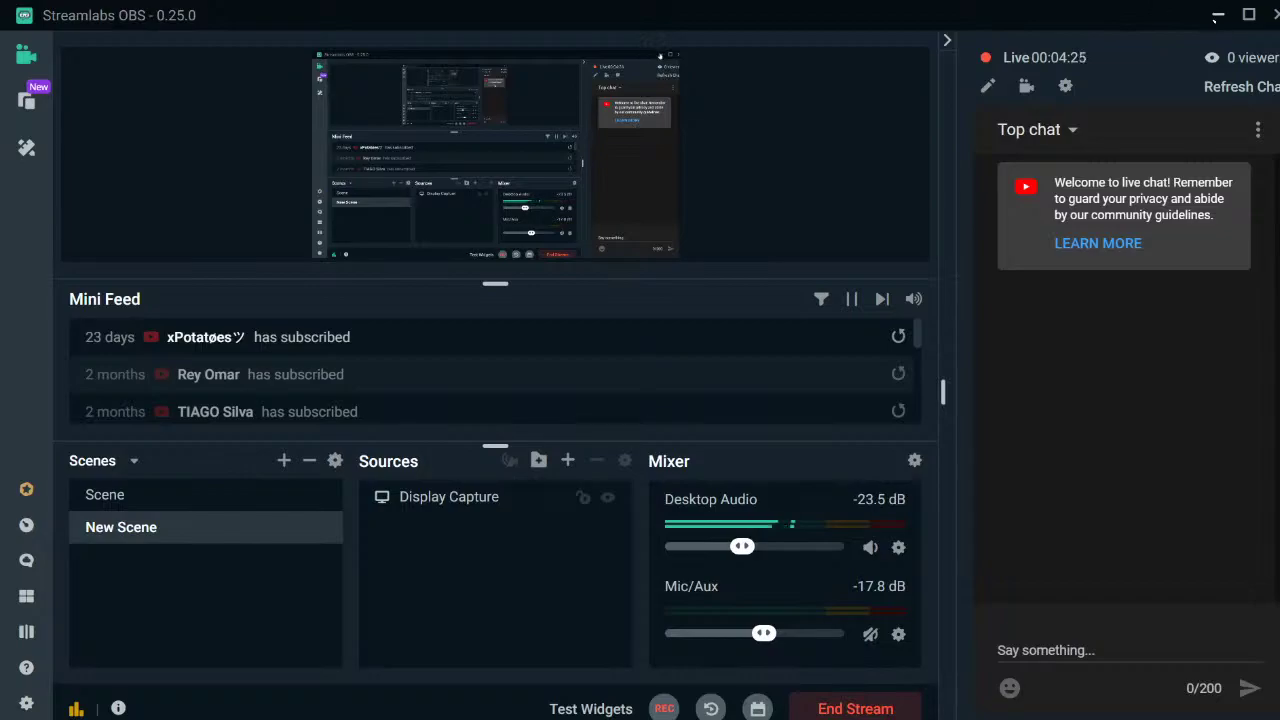
left_click(1218, 14)
Try to draw a short arc above and to the left of the head
scroll(634, 346, "down", 4)
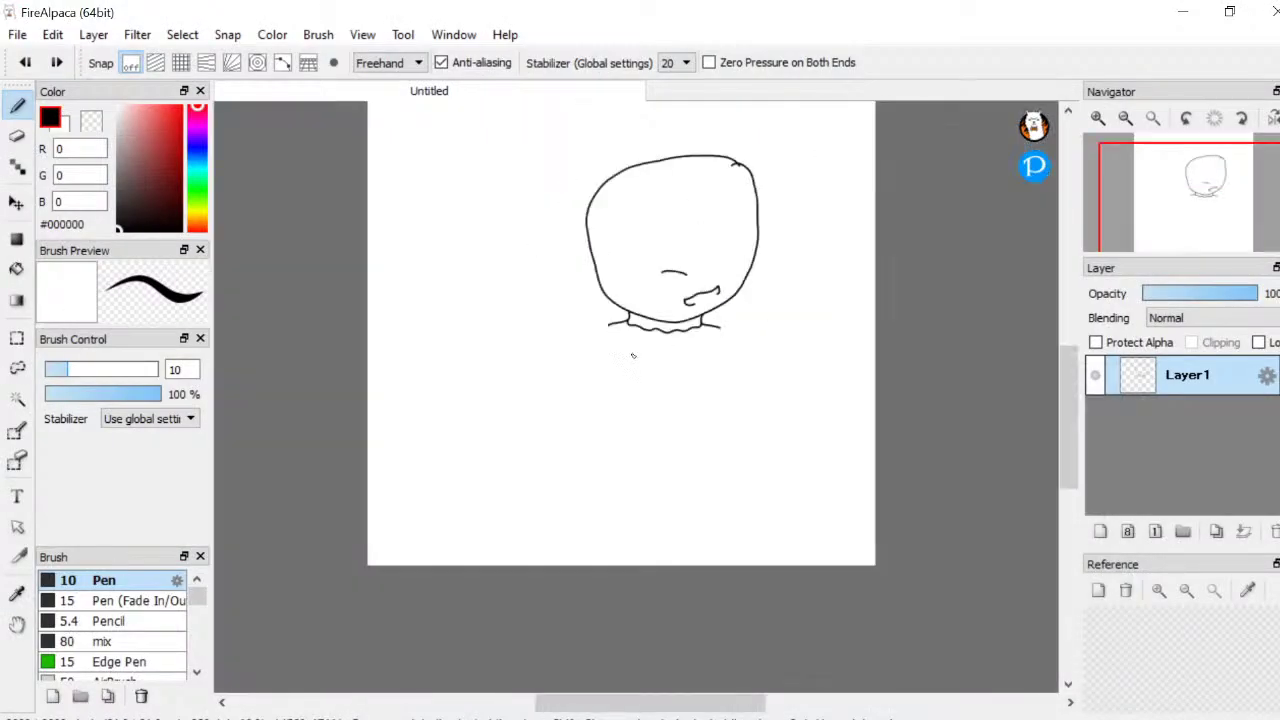
scroll(631, 354, "up", 3)
scroll(612, 308, "up", 2)
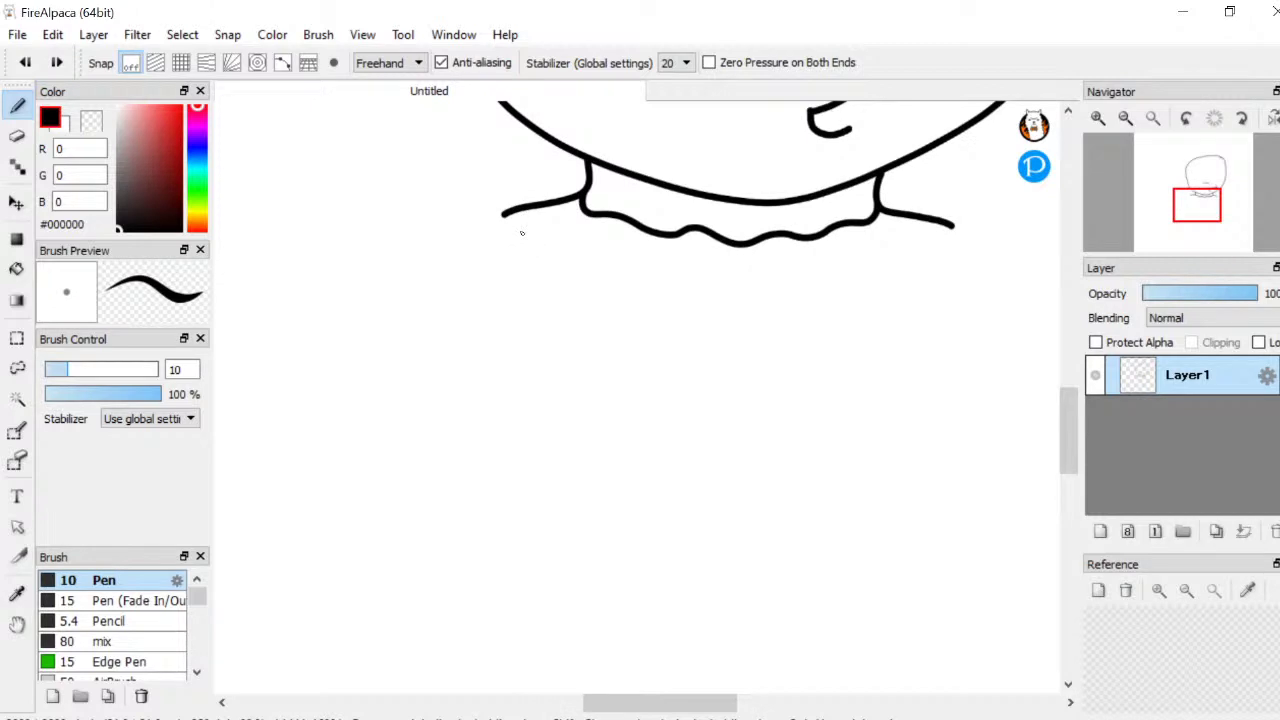
scroll(489, 214, "down", 4)
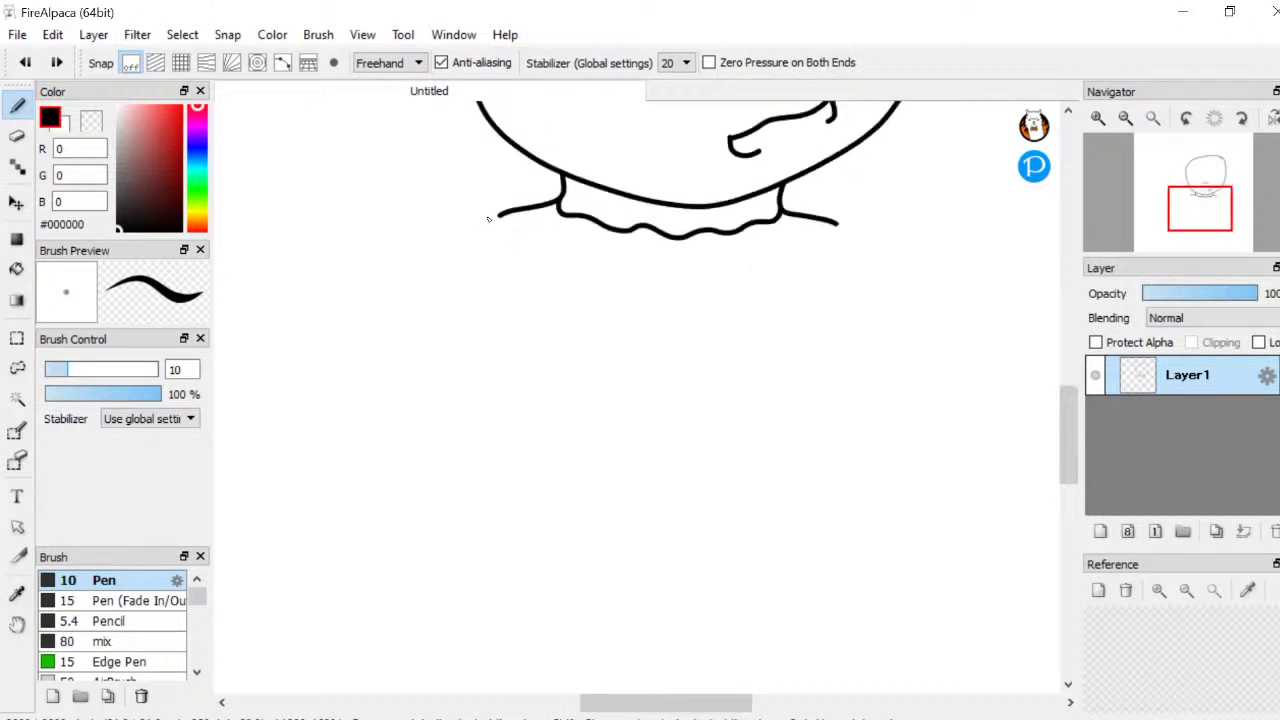
scroll(543, 267, "up", 3)
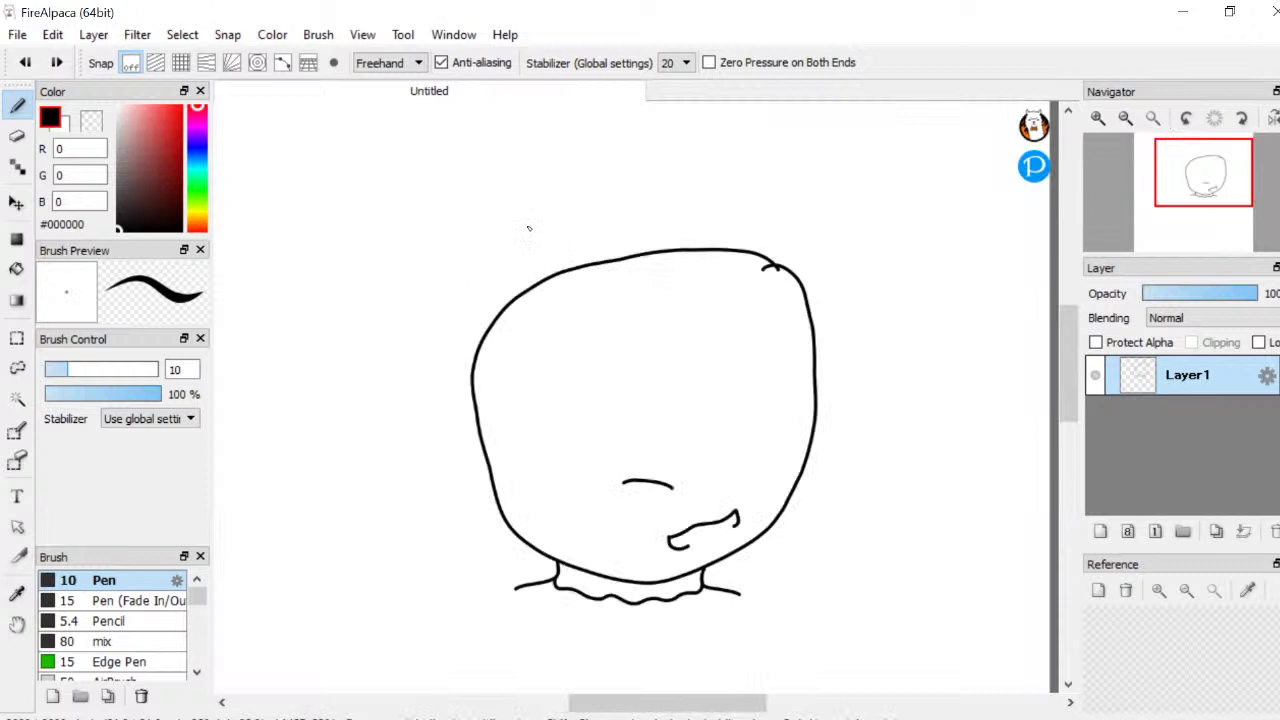
left_click_drag(486, 207, 430, 270)
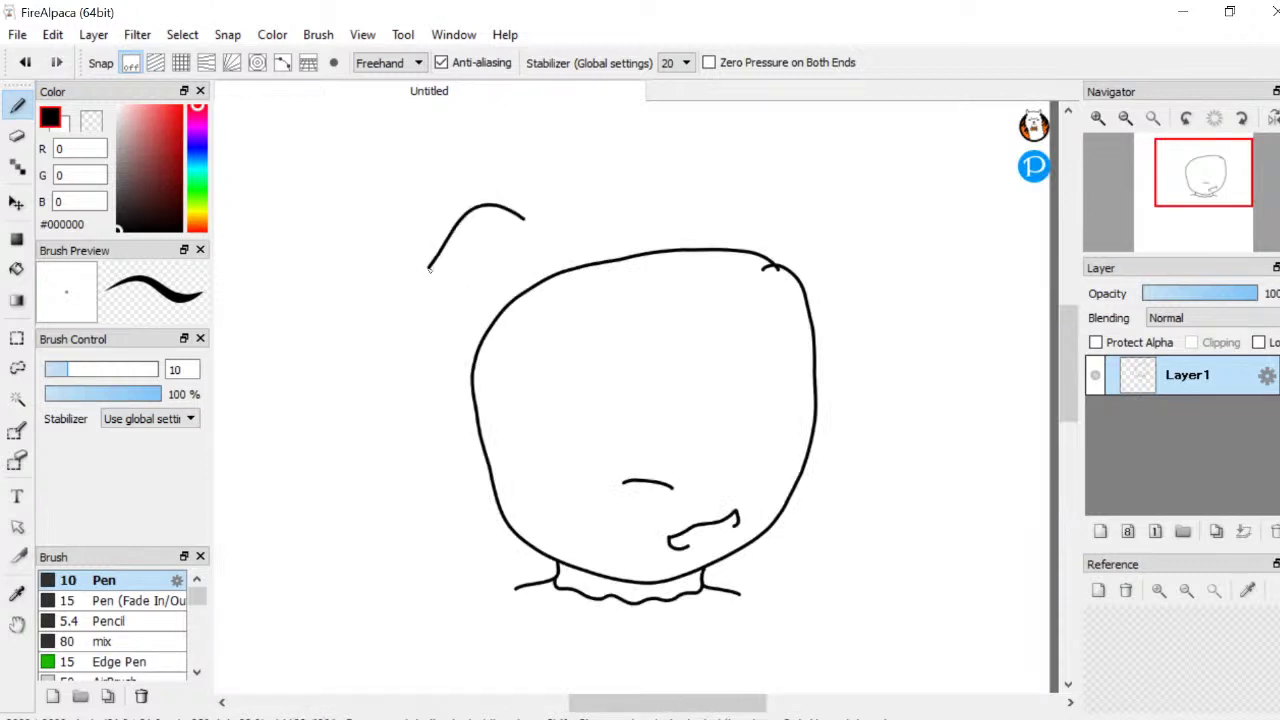
key("ctrl+z")
Draw the rounded left shoulder and extend it straight down as the left side of the torso
scroll(500, 430, "down", 4)
scroll(531, 543, "up", 4)
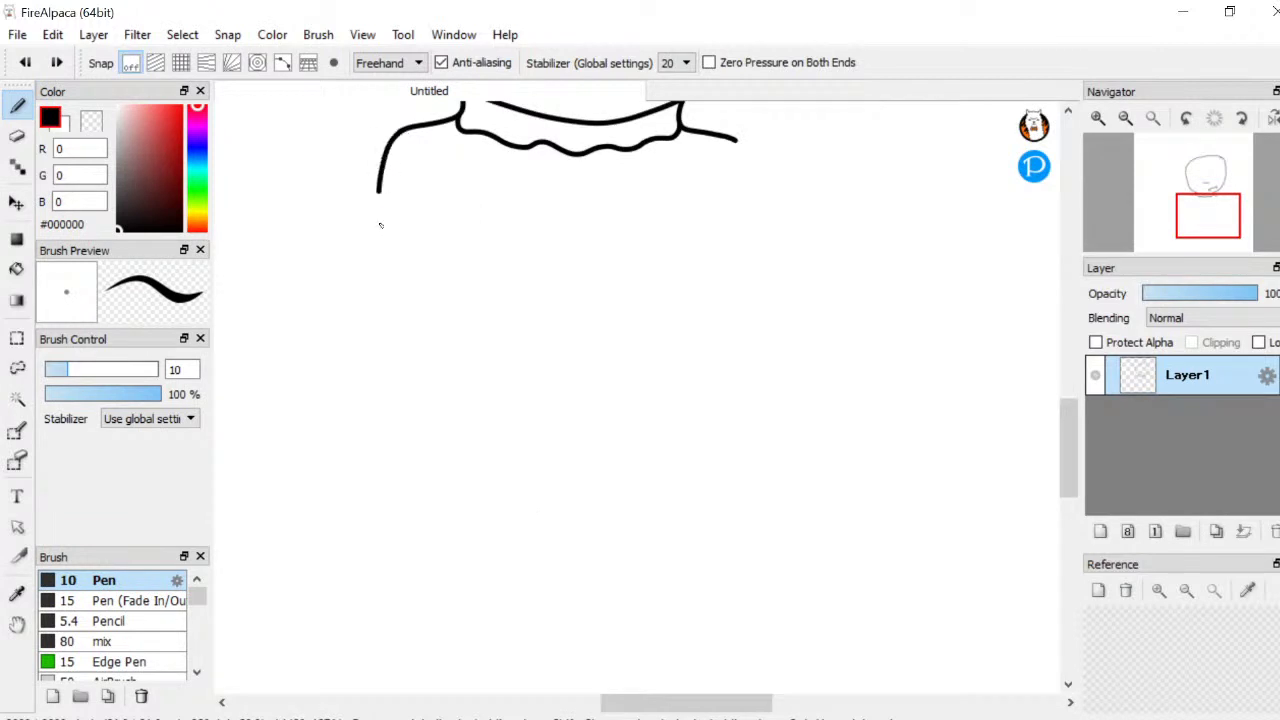
left_click_drag(380, 225, 395, 502)
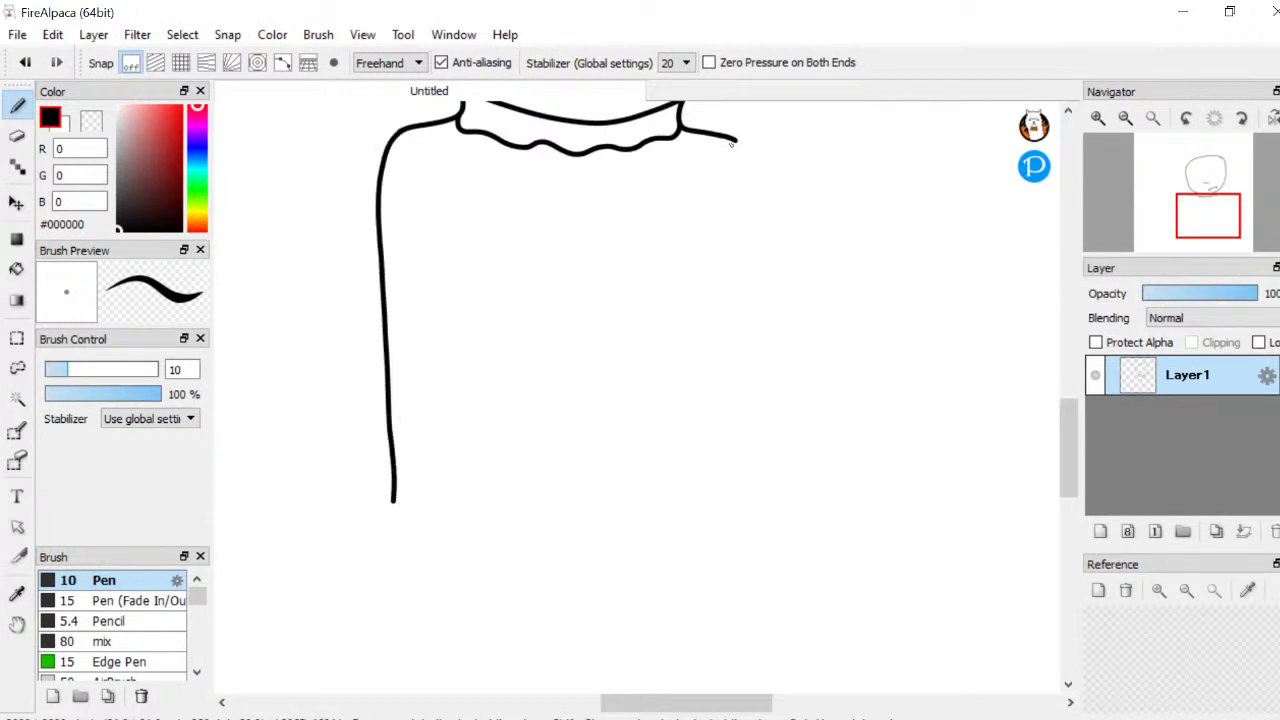
Draw the right side of the torso from a rounded shoulder, bulging outward low down and curving in along the bottom
left_click_drag(751, 188, 785, 337)
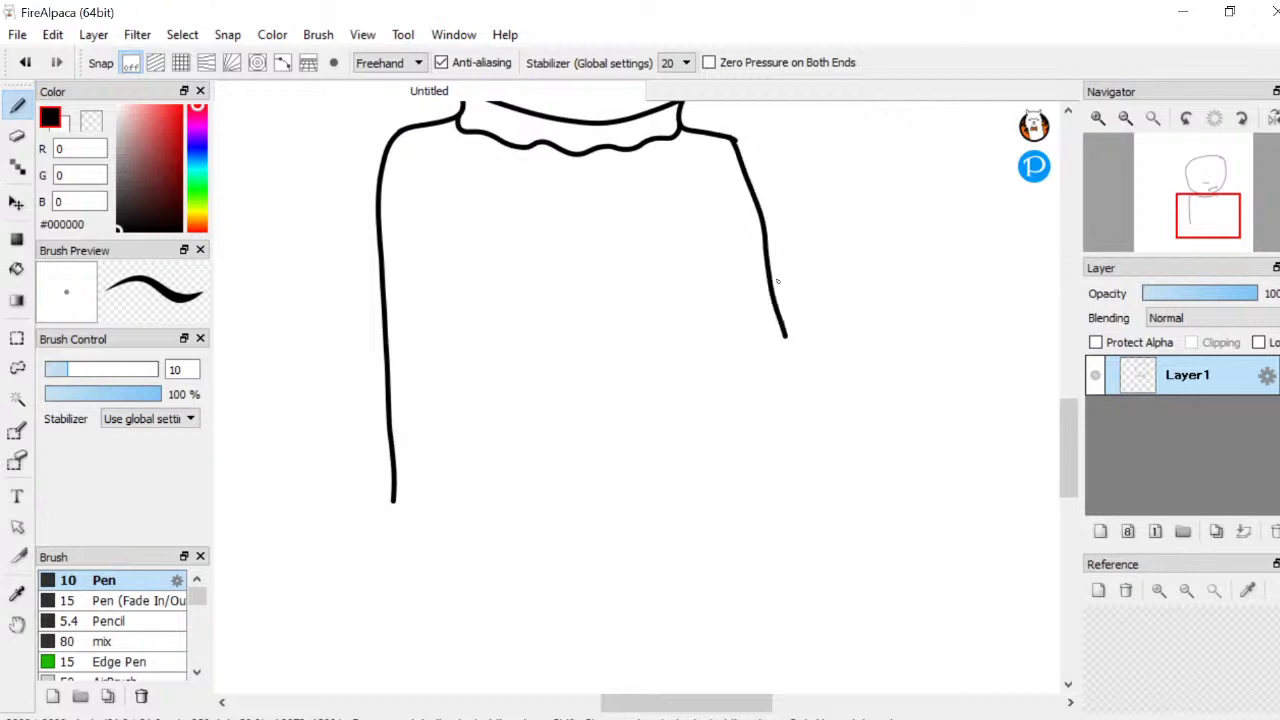
key("ctrl+z")
mouse_move(746, 150)
left_mouse_down()
mouse_move(786, 523)
mouse_move(755, 563)
mouse_move(654, 588)
left_mouse_up()
Try to draw the bottom edge of the torso from the left side line across to the right one
mouse_move(392, 502)
left_mouse_down()
mouse_move(396, 571)
mouse_move(416, 588)
mouse_move(519, 618)
mouse_move(646, 612)
left_mouse_up()
key("ctrl+z")
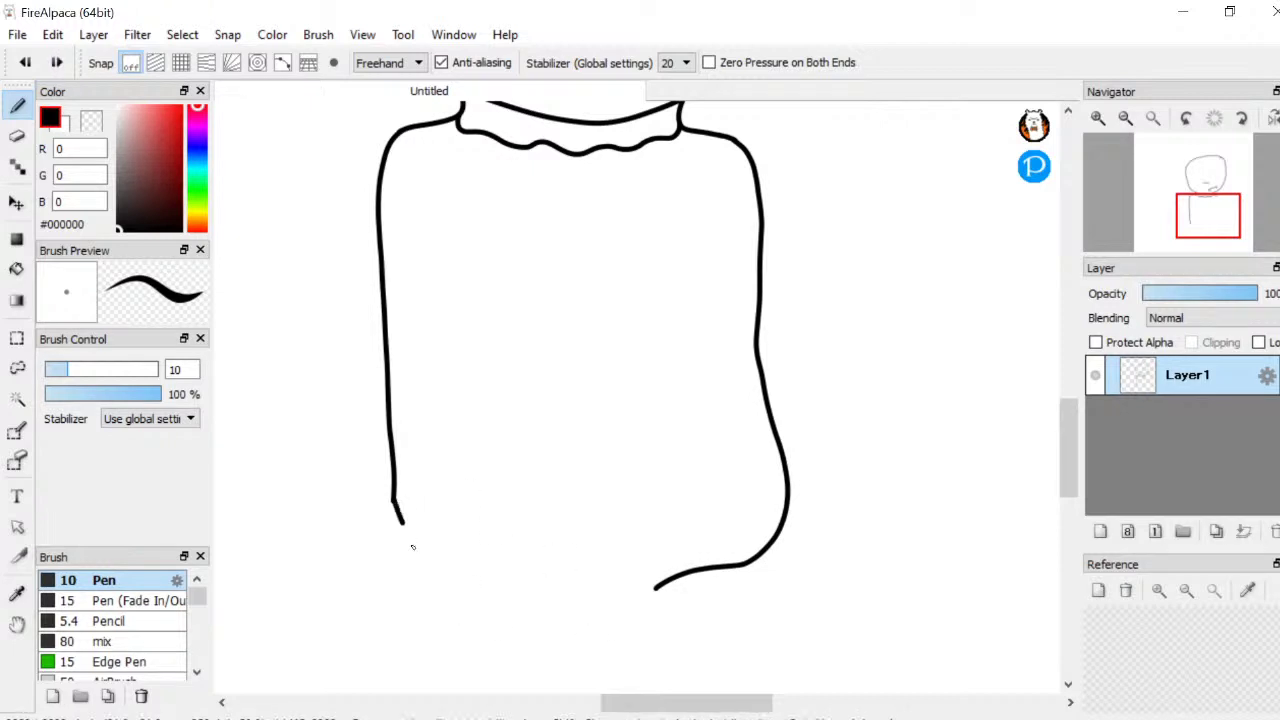
key("ctrl+z")
mouse_move(416, 577)
left_mouse_down()
mouse_move(458, 597)
mouse_move(656, 587)
left_mouse_up()
key("ctrl+z")
mouse_move(393, 503)
left_mouse_down()
mouse_move(463, 603)
mouse_move(600, 608)
mouse_move(660, 585)
left_mouse_up()
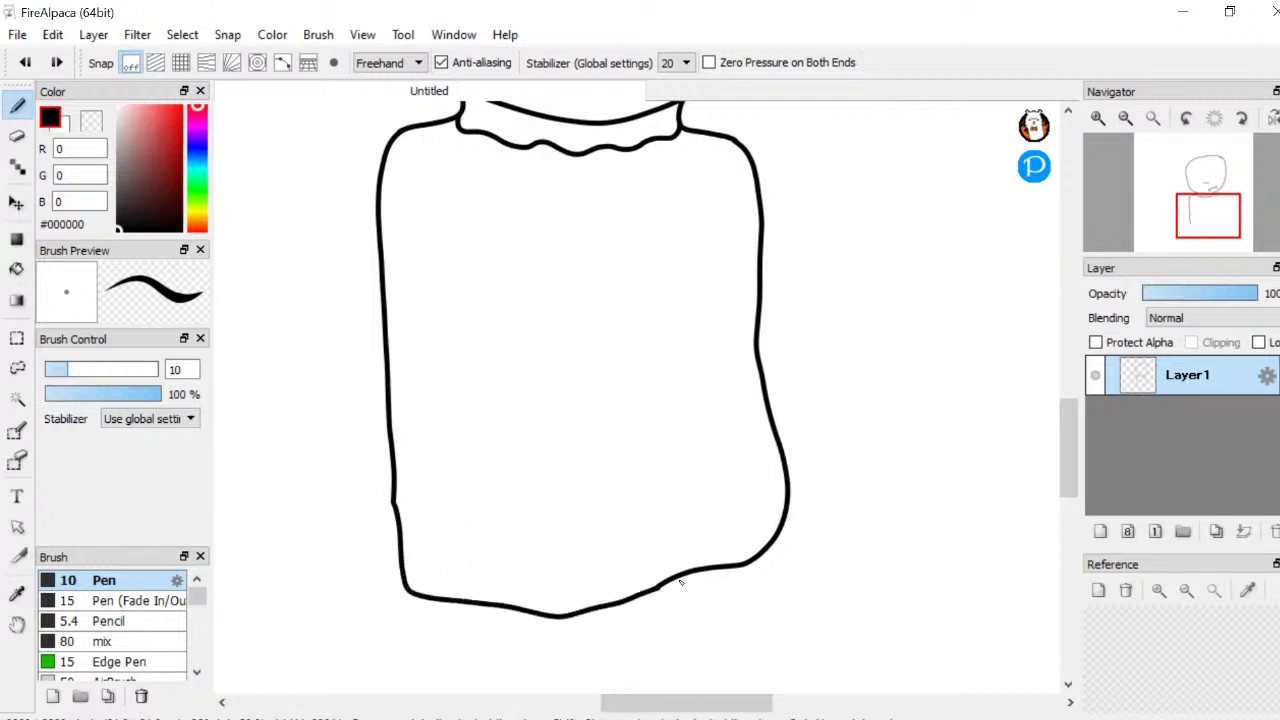
key("ctrl+z")
Close the torso outline with a lower left corner and a bottom edge that meets the right side line
mouse_move(395, 502)
left_mouse_down()
mouse_move(421, 570)
mouse_move(457, 581)
mouse_move(670, 585)
left_mouse_up()
scroll(670, 585, "down", 4)
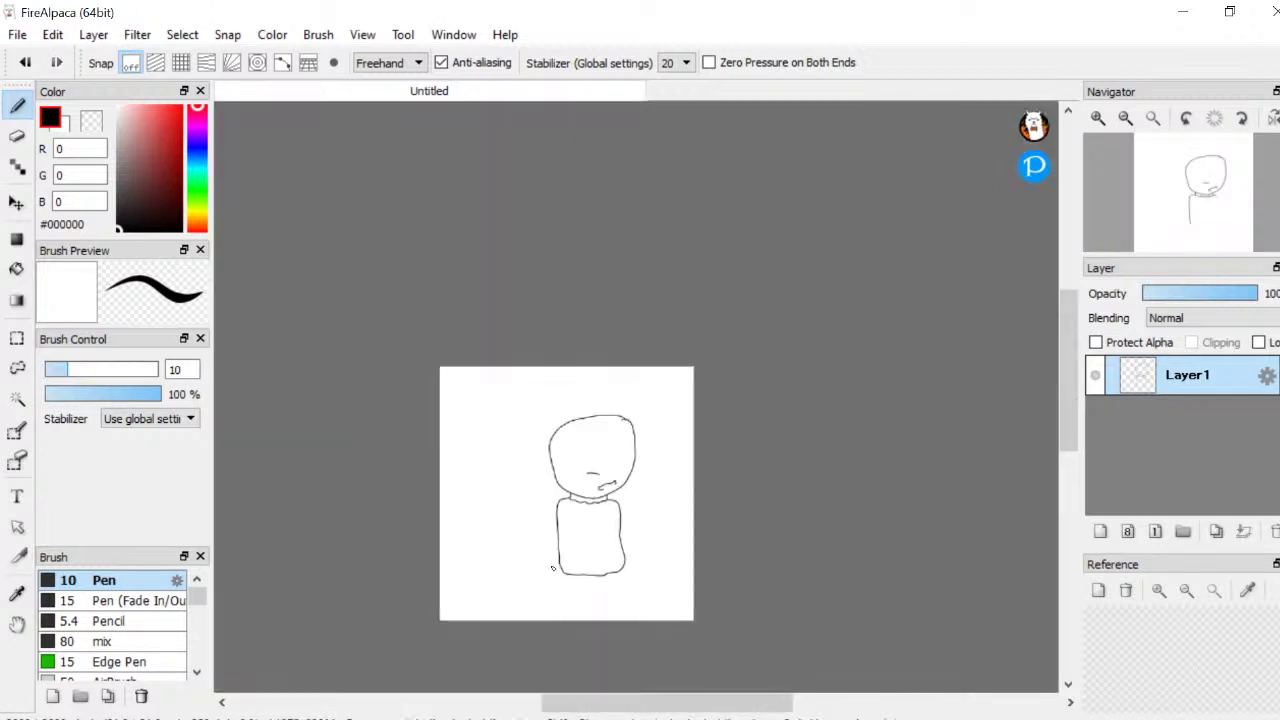
Switch to the browser, look through the YouTube mix playlist beside the video, and return to FireAlpaca
left_click(628, 709)
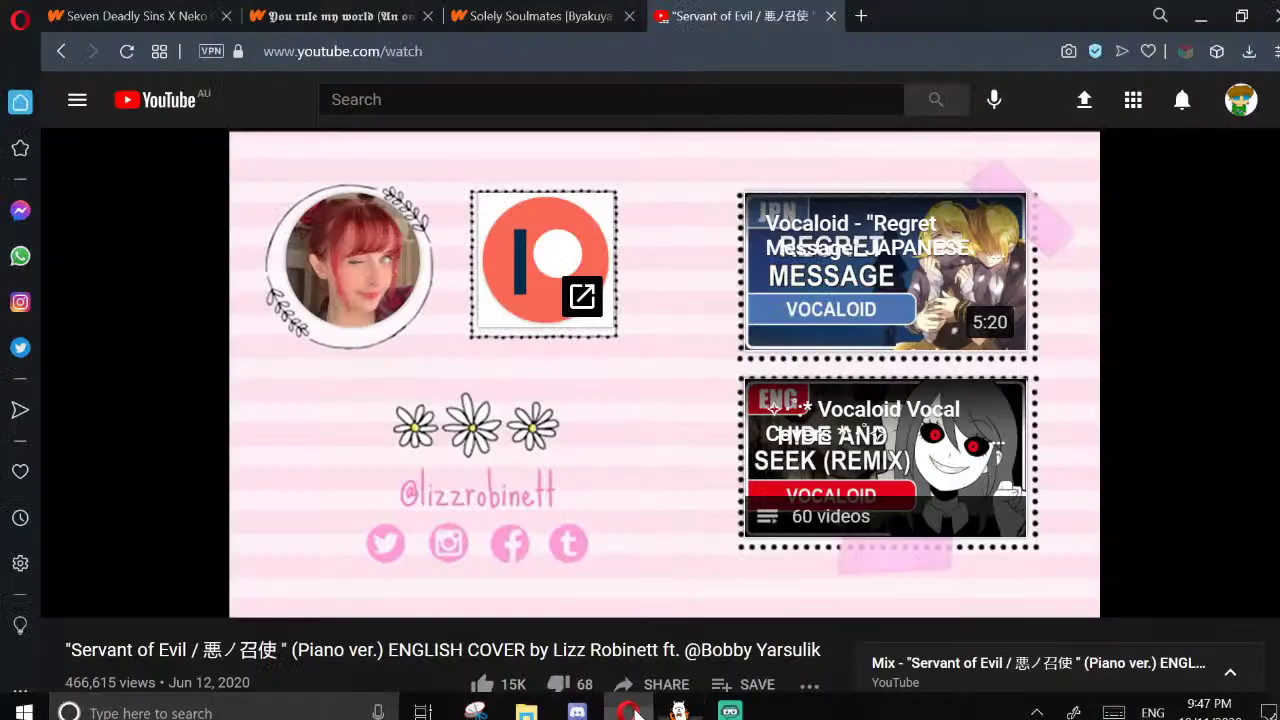
scroll(648, 626, "down", 5)
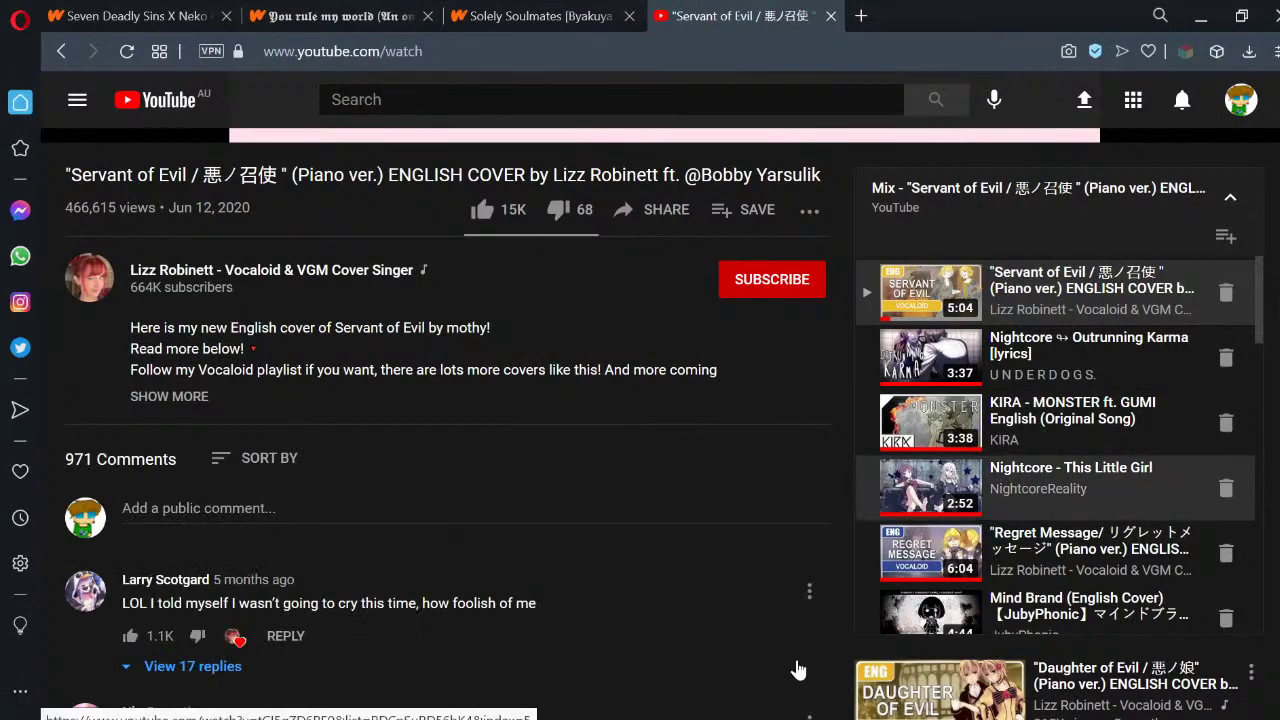
mouse_move(634, 716)
left_click(679, 710)
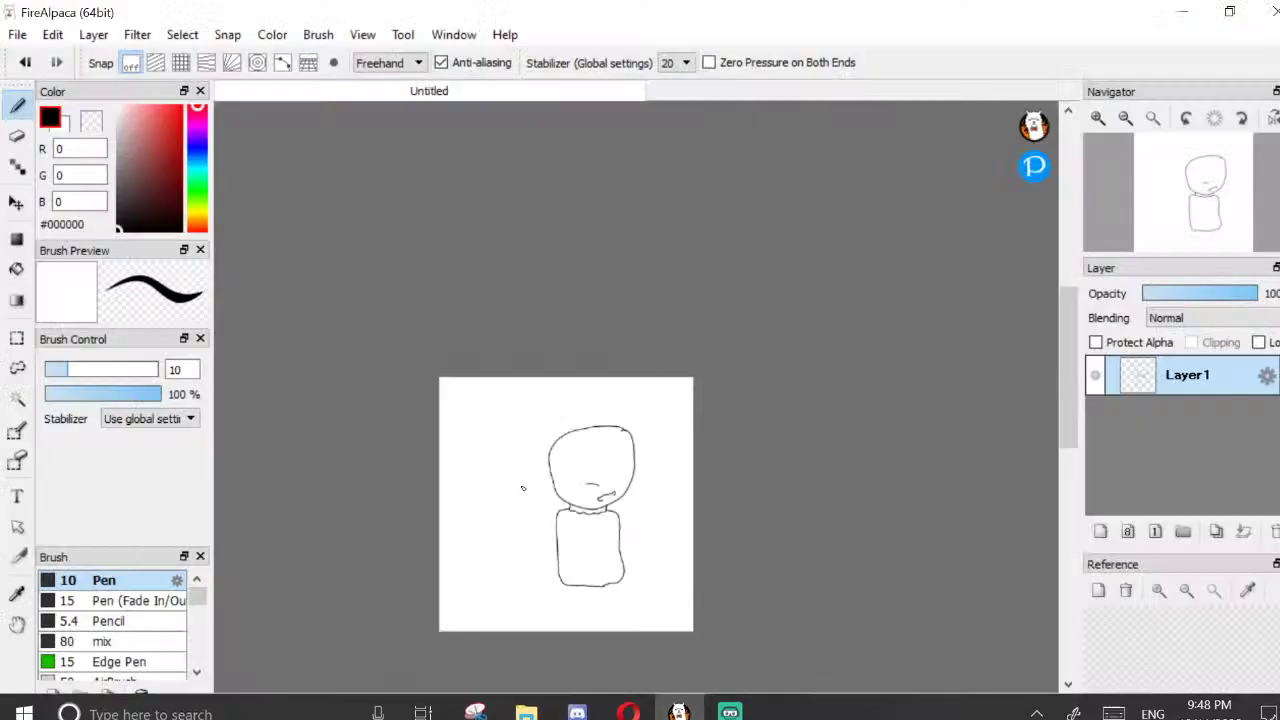
Draw a wavy dripping line across the upper chest from shoulder to shoulder, with one long rounded drip on the left
scroll(589, 540, "up", 2)
scroll(429, 437, "up", 2)
scroll(371, 449, "down", 3)
scroll(446, 354, "up", 4)
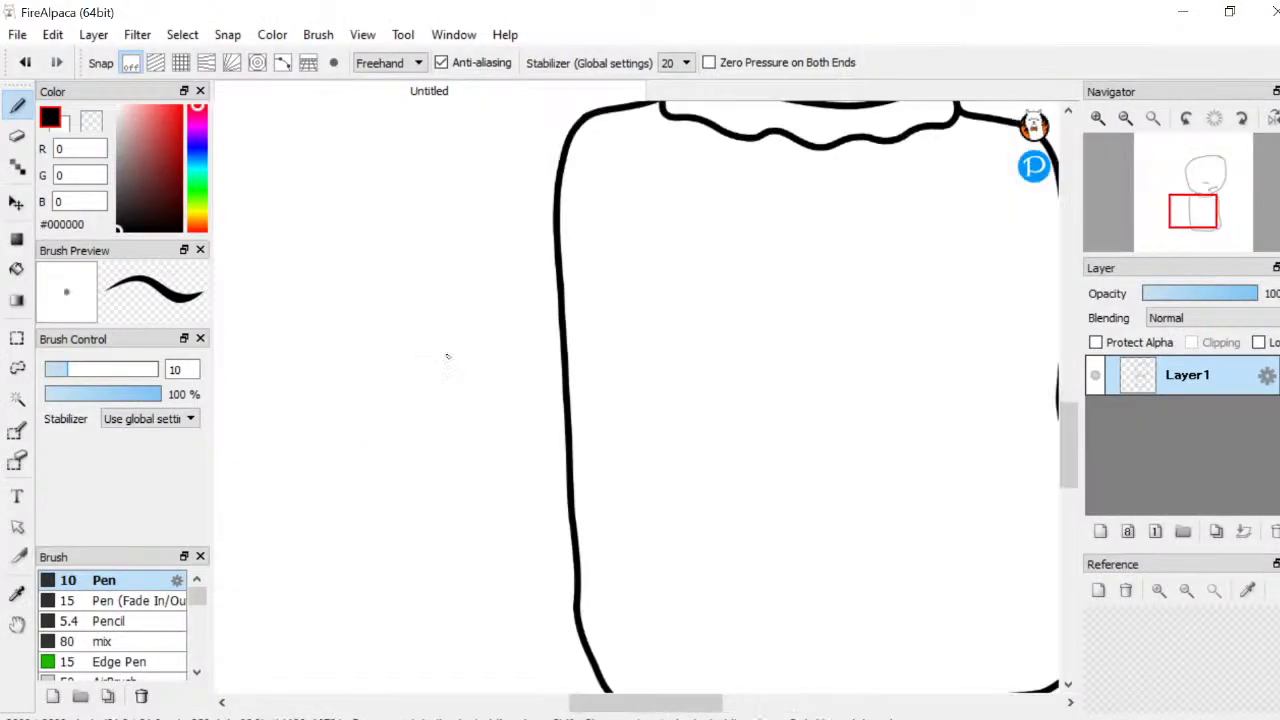
scroll(558, 254, "down", 2)
scroll(558, 254, "up", 3)
scroll(386, 357, "up", 1)
scroll(394, 423, "down", 1)
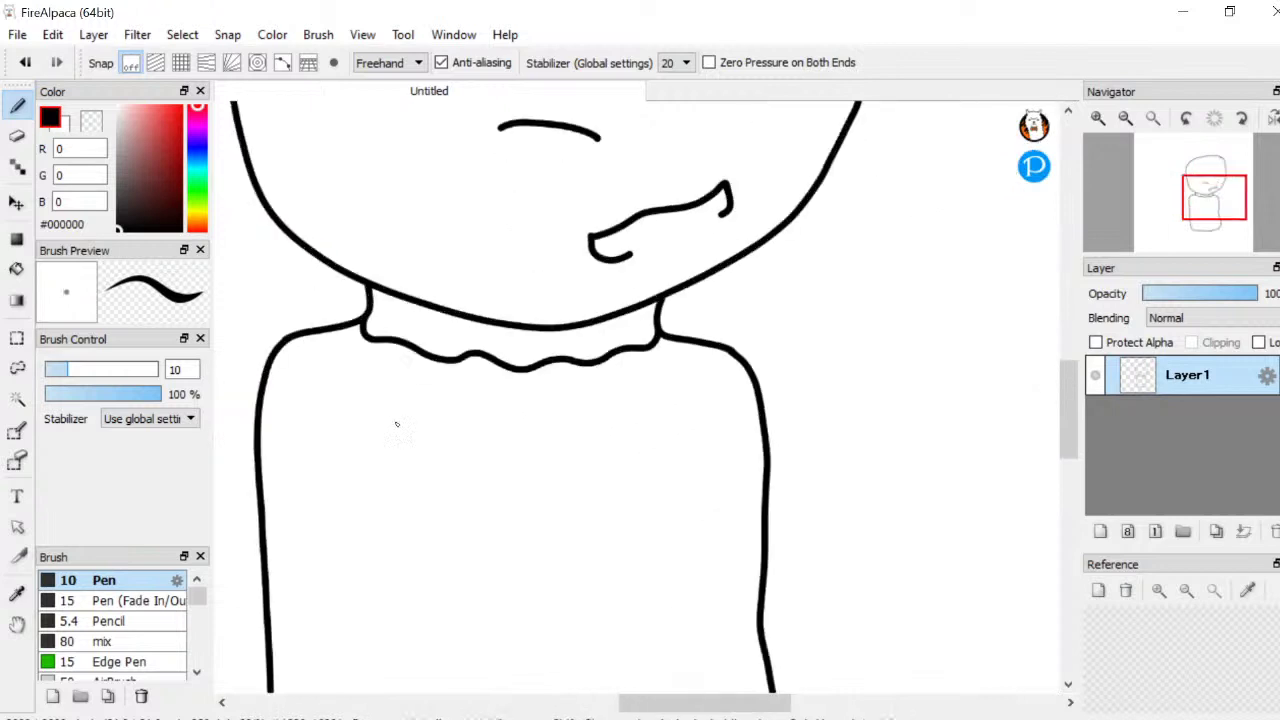
scroll(287, 287, "up", 1)
mouse_move(287, 287)
left_mouse_down()
mouse_move(324, 440)
mouse_move(396, 522)
mouse_move(390, 547)
mouse_move(410, 580)
mouse_move(449, 590)
mouse_move(472, 564)
mouse_move(440, 518)
mouse_move(476, 417)
mouse_move(461, 400)
mouse_move(487, 389)
mouse_move(520, 422)
mouse_move(562, 434)
mouse_move(640, 402)
mouse_move(769, 413)
mouse_move(855, 302)
left_mouse_up()
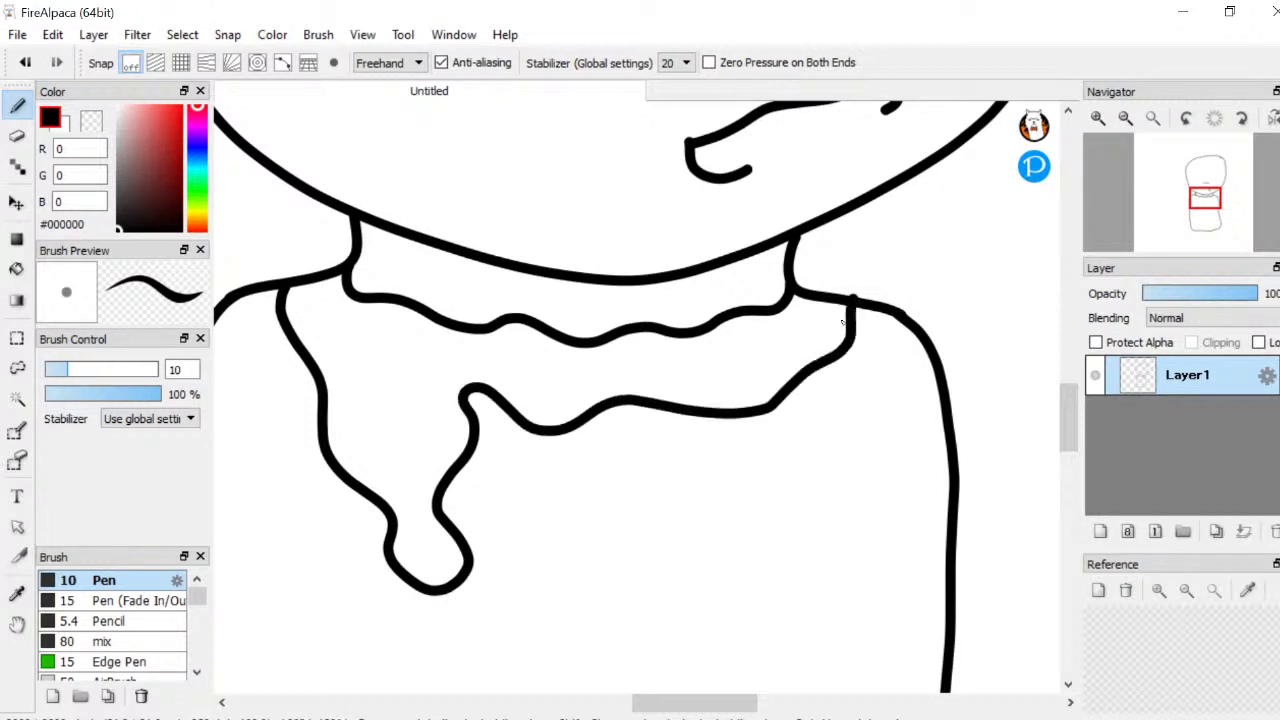
scroll(845, 320, "down", 5)
scroll(623, 323, "down", 2)
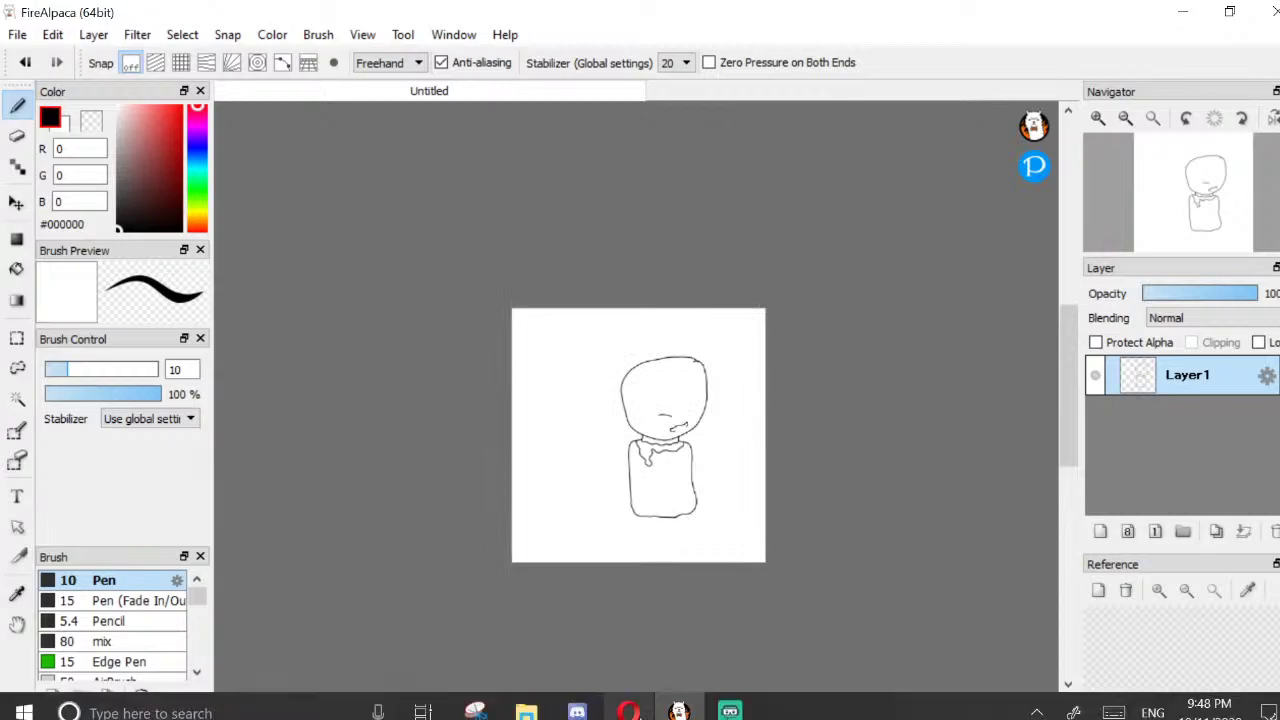
Switch to the browser and play "Nightcore ↬ Outrunning Karma [lyrics]" from the YouTube mix
left_click(628, 711)
left_click(1258, 521)
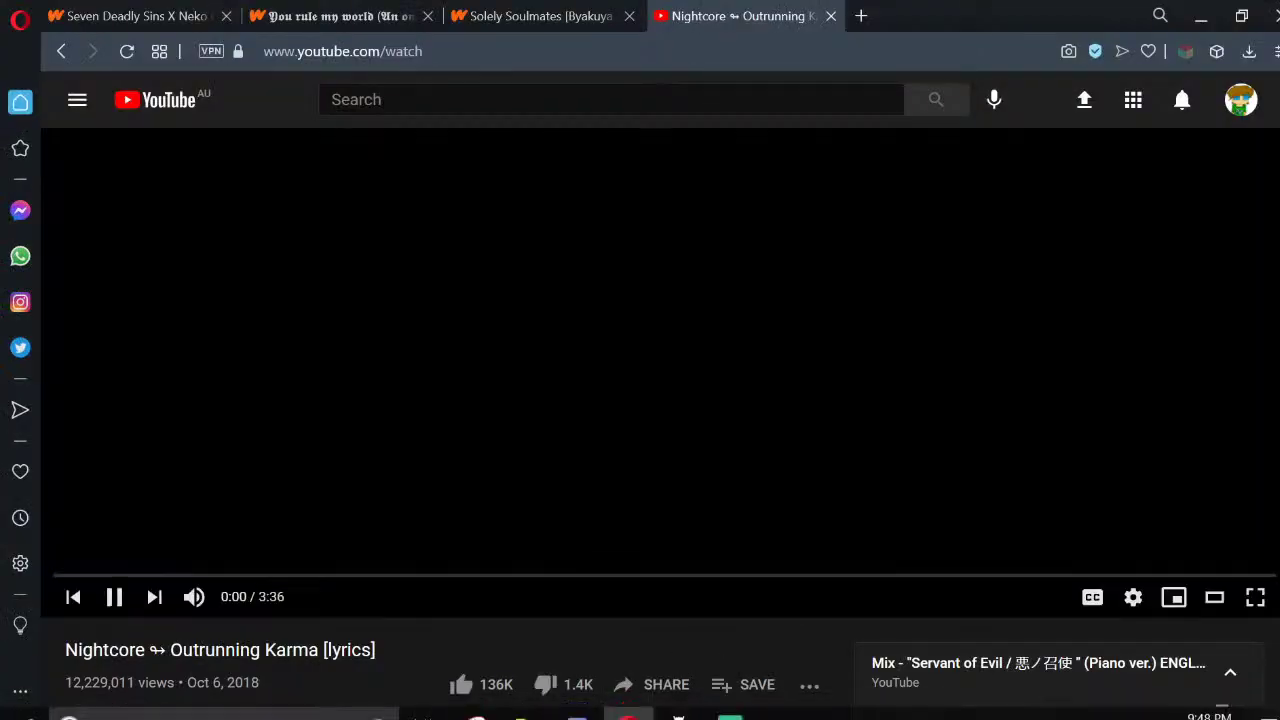
Switch to FireAlpaca and draw a small spiky hair tuft on each side of the head
left_click(679, 711)
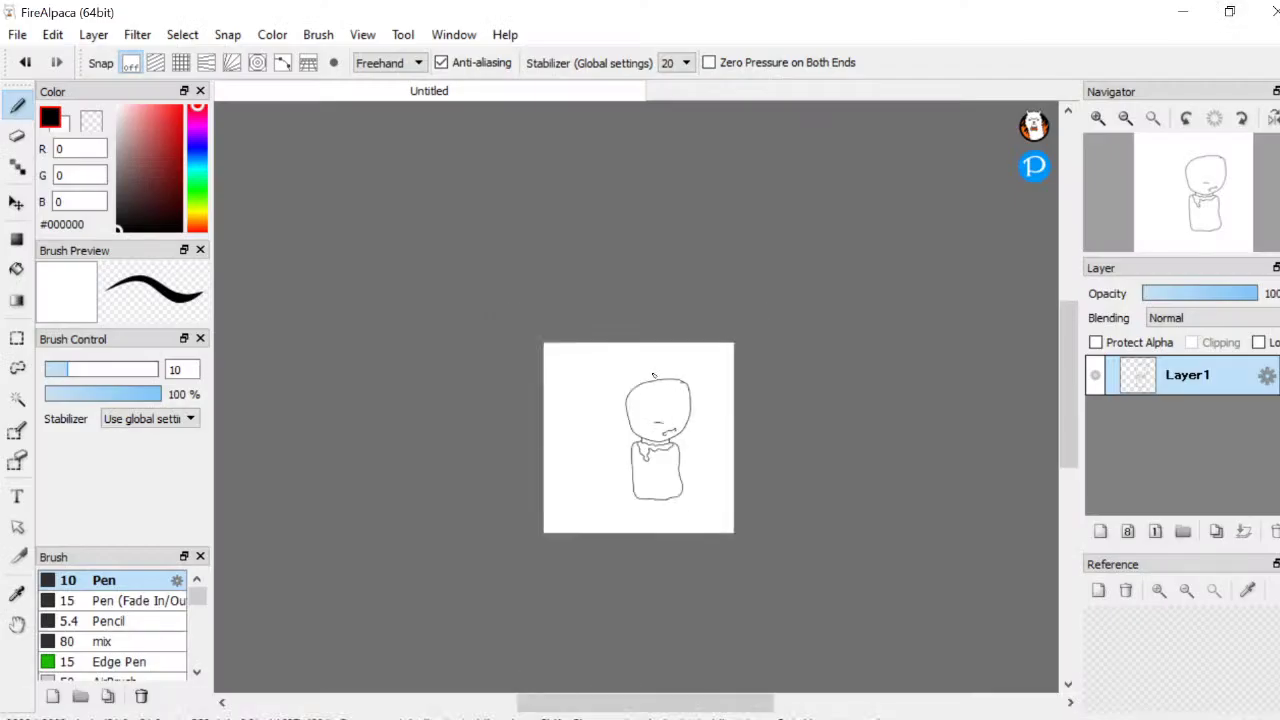
scroll(653, 375, "up", 3)
scroll(503, 346, "up", 4)
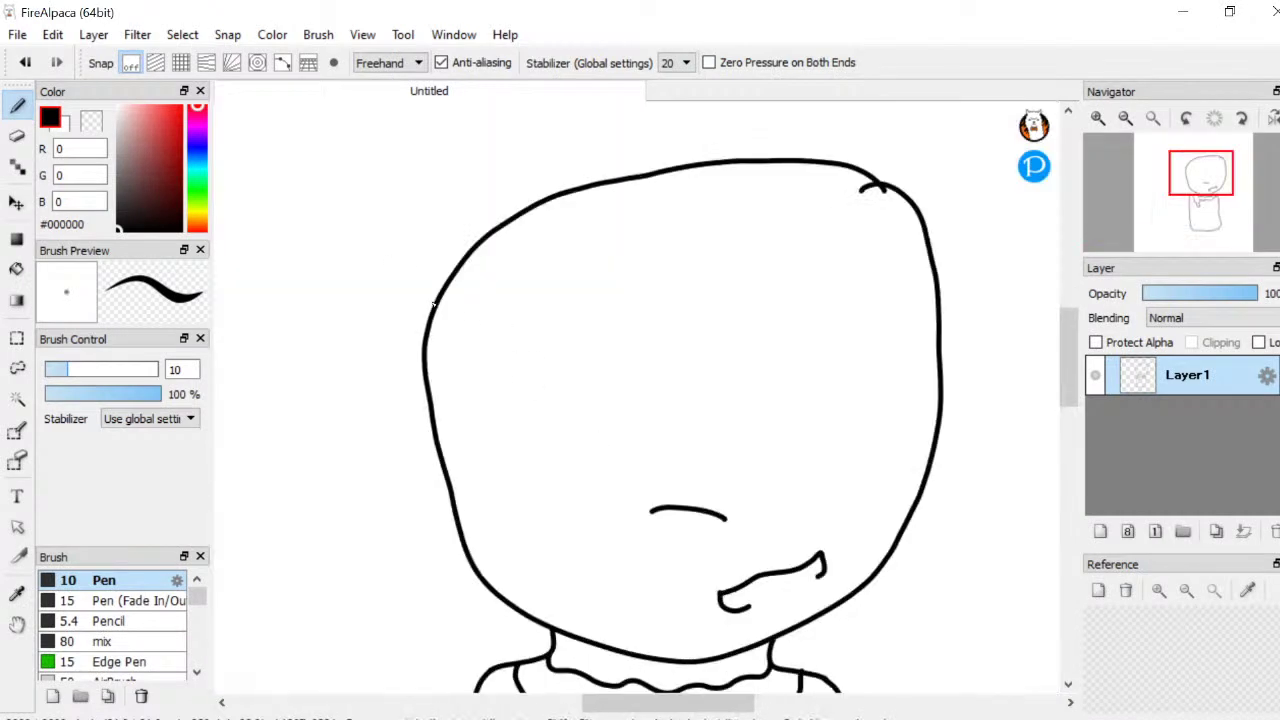
mouse_move(432, 313)
left_mouse_down()
mouse_move(381, 351)
mouse_move(413, 368)
mouse_move(394, 383)
mouse_move(408, 426)
mouse_move(388, 455)
mouse_move(442, 450)
left_mouse_up()
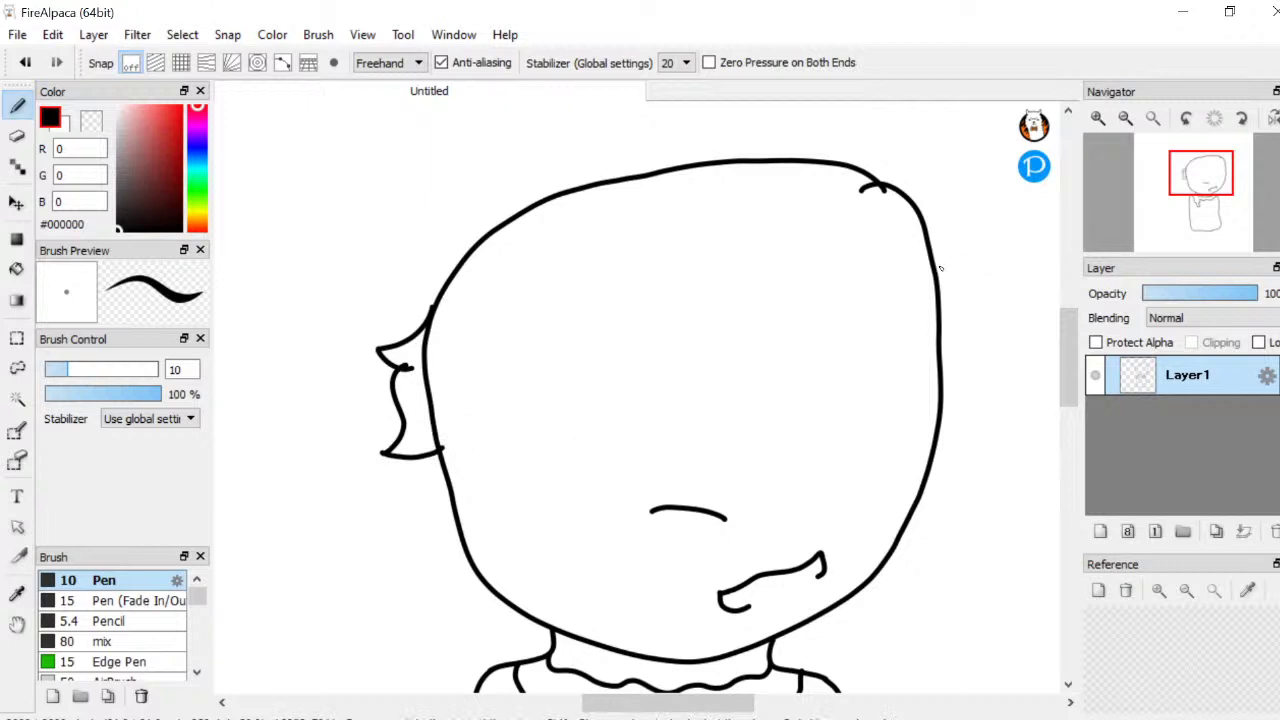
mouse_move(936, 262)
left_mouse_down()
mouse_move(985, 303)
mouse_move(957, 312)
mouse_move(967, 366)
left_mouse_up()
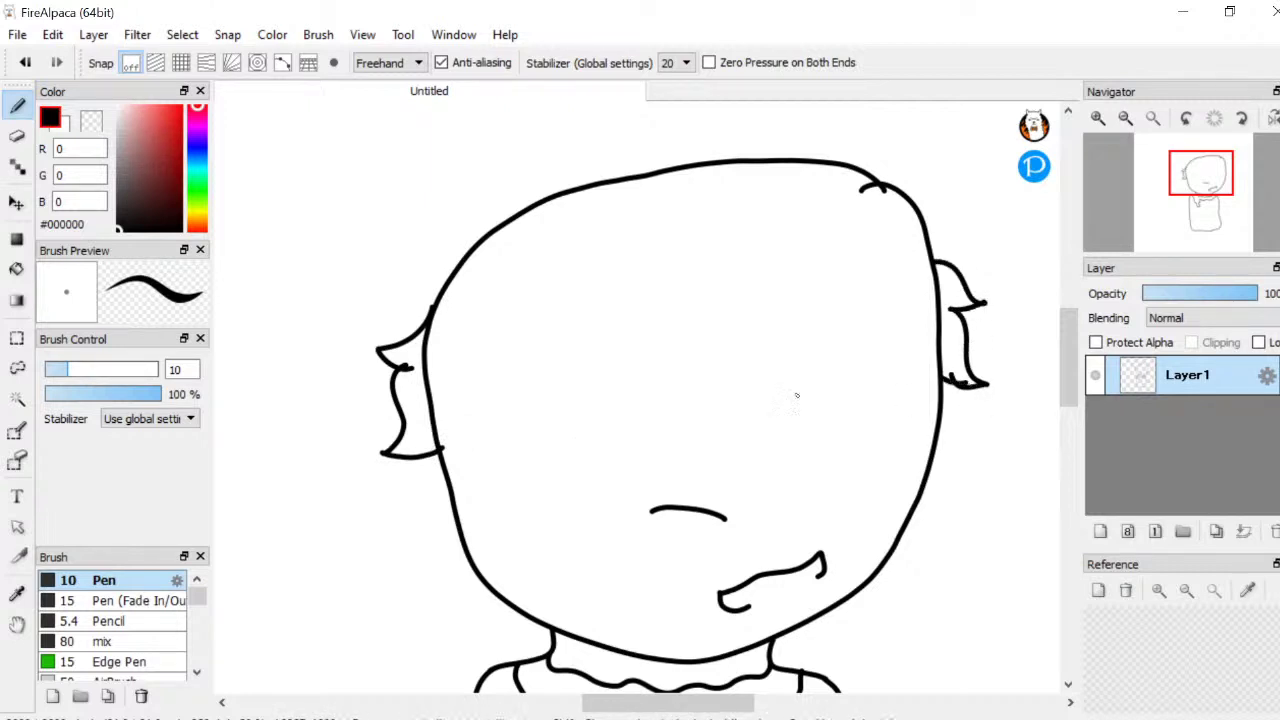
Draw a jagged fringe across the forehead and a spiky outer hair outline over the head, joining the side tufts
mouse_move(449, 452)
left_mouse_down()
mouse_move(480, 420)
mouse_move(591, 437)
mouse_move(896, 425)
mouse_move(958, 368)
left_mouse_up()
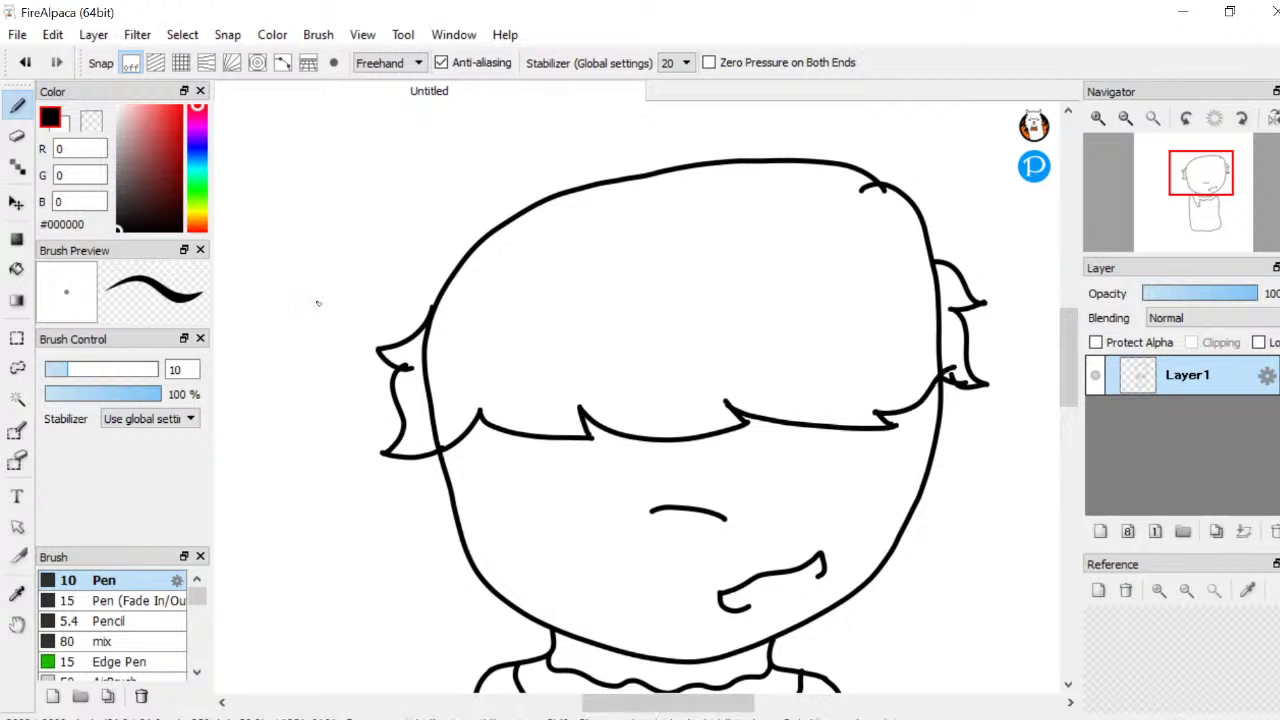
mouse_move(369, 318)
left_mouse_down()
mouse_move(389, 289)
mouse_move(376, 238)
mouse_move(406, 273)
mouse_move(400, 239)
mouse_move(451, 194)
mouse_move(535, 163)
mouse_move(533, 179)
mouse_move(568, 145)
mouse_move(652, 145)
mouse_move(694, 126)
mouse_move(693, 144)
mouse_move(889, 132)
mouse_move(875, 145)
mouse_move(968, 156)
mouse_move(999, 242)
mouse_move(1033, 265)
left_mouse_up()
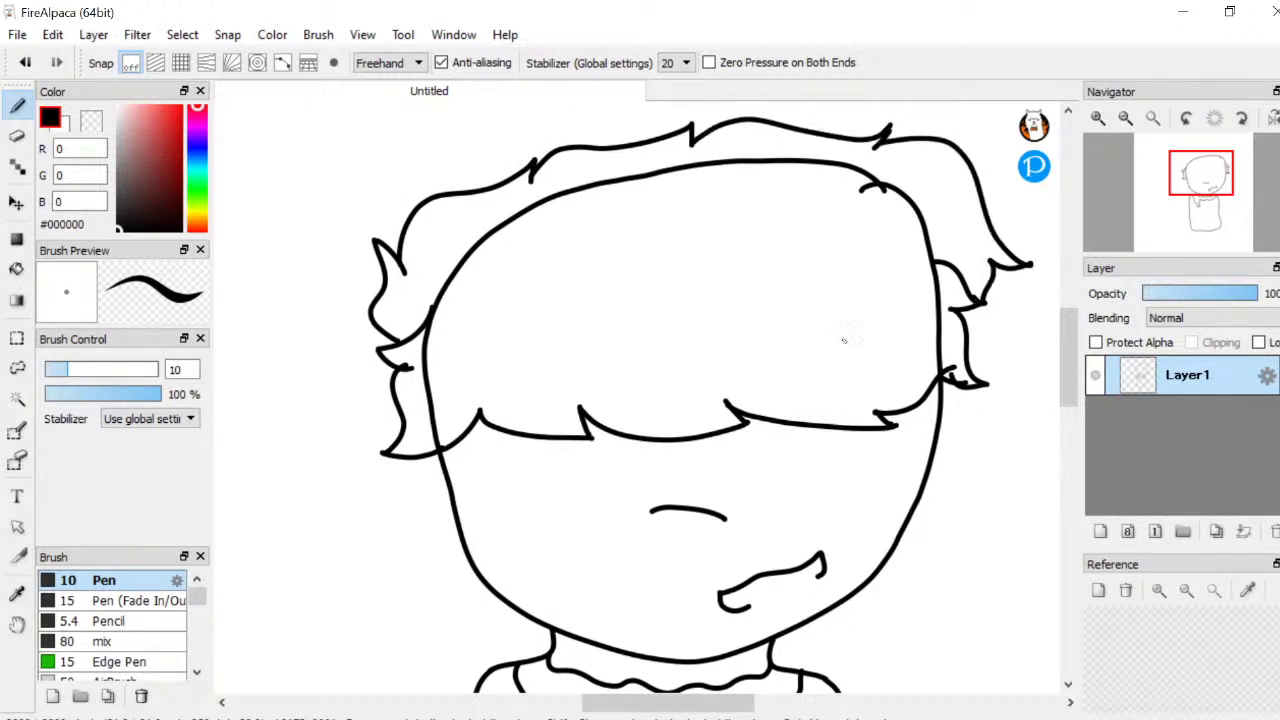
Set the eraser size to 36 and erase the left side and upper left curve of the head outline inside the hair
scroll(845, 340, "down", 3)
scroll(731, 292, "up", 5)
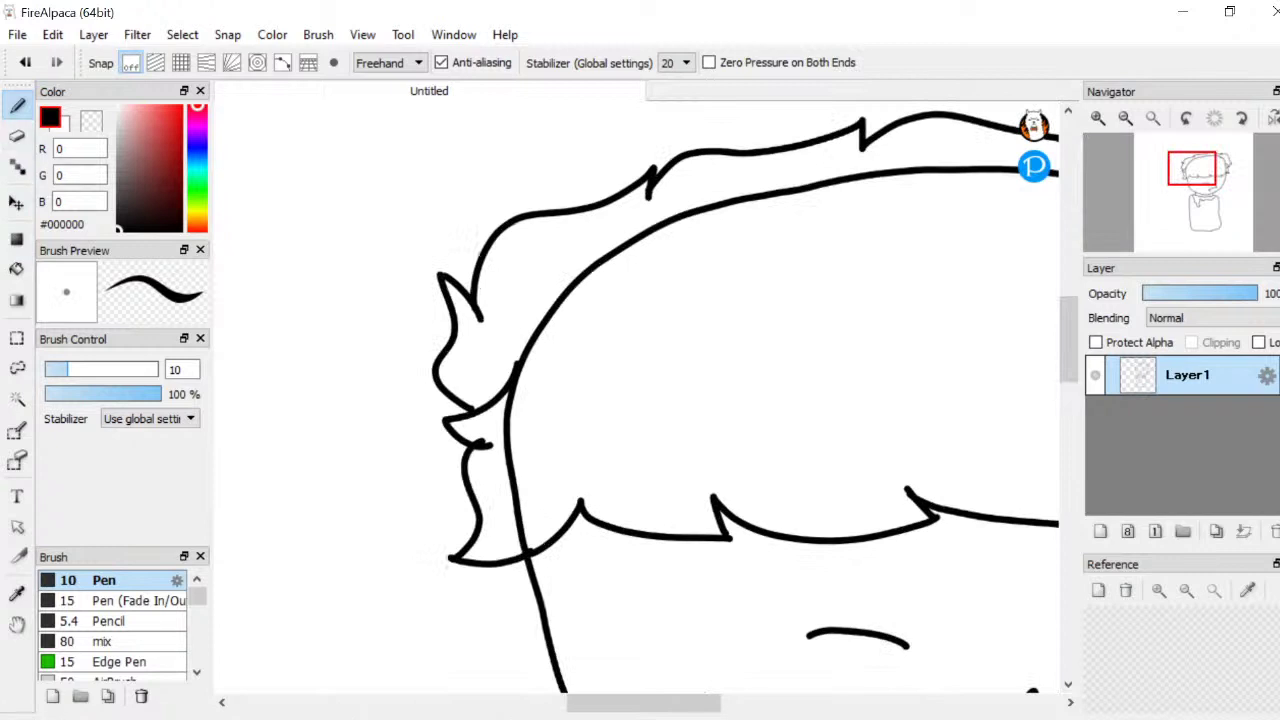
left_click(16, 136)
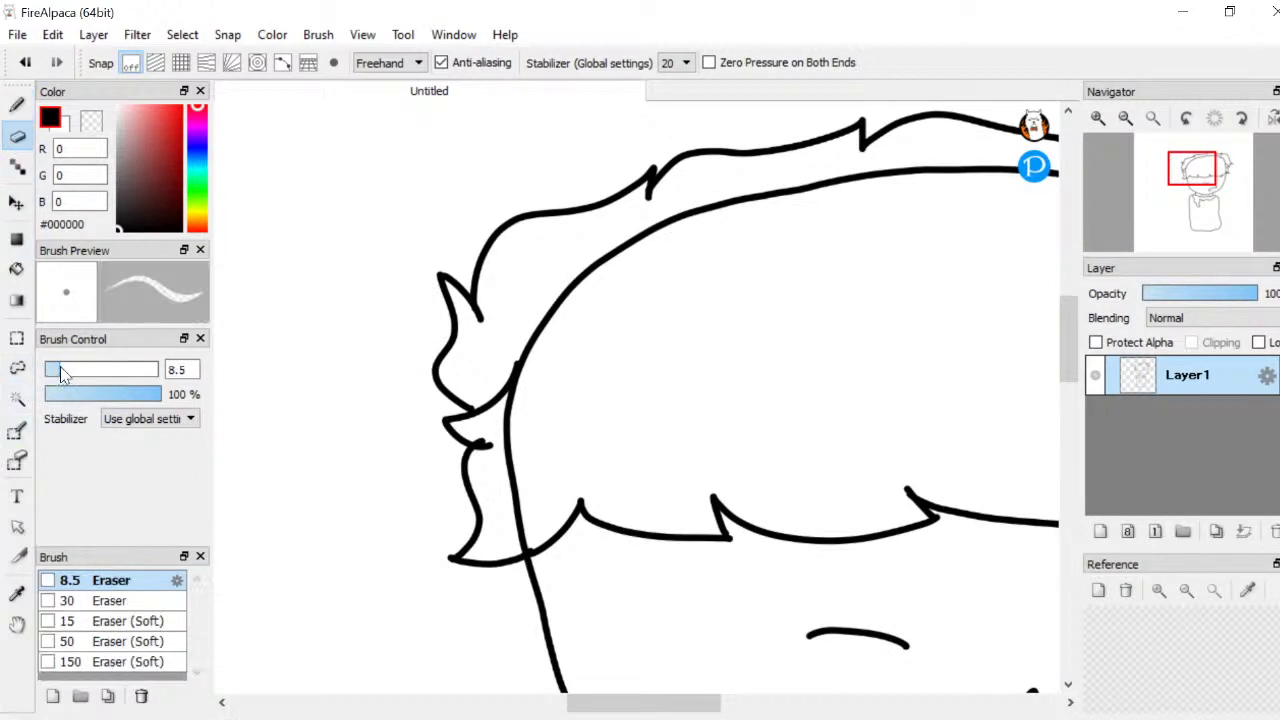
left_click_drag(60, 370, 115, 370)
mouse_move(510, 374)
left_mouse_down()
mouse_move(526, 449)
mouse_move(510, 491)
mouse_move(512, 416)
mouse_move(526, 466)
mouse_move(527, 539)
left_mouse_up()
mouse_move(494, 364)
left_mouse_down()
mouse_move(640, 290)
mouse_move(563, 328)
mouse_move(513, 374)
mouse_move(575, 275)
mouse_move(565, 321)
mouse_move(682, 241)
mouse_move(621, 277)
mouse_move(617, 265)
mouse_move(698, 232)
left_mouse_up()
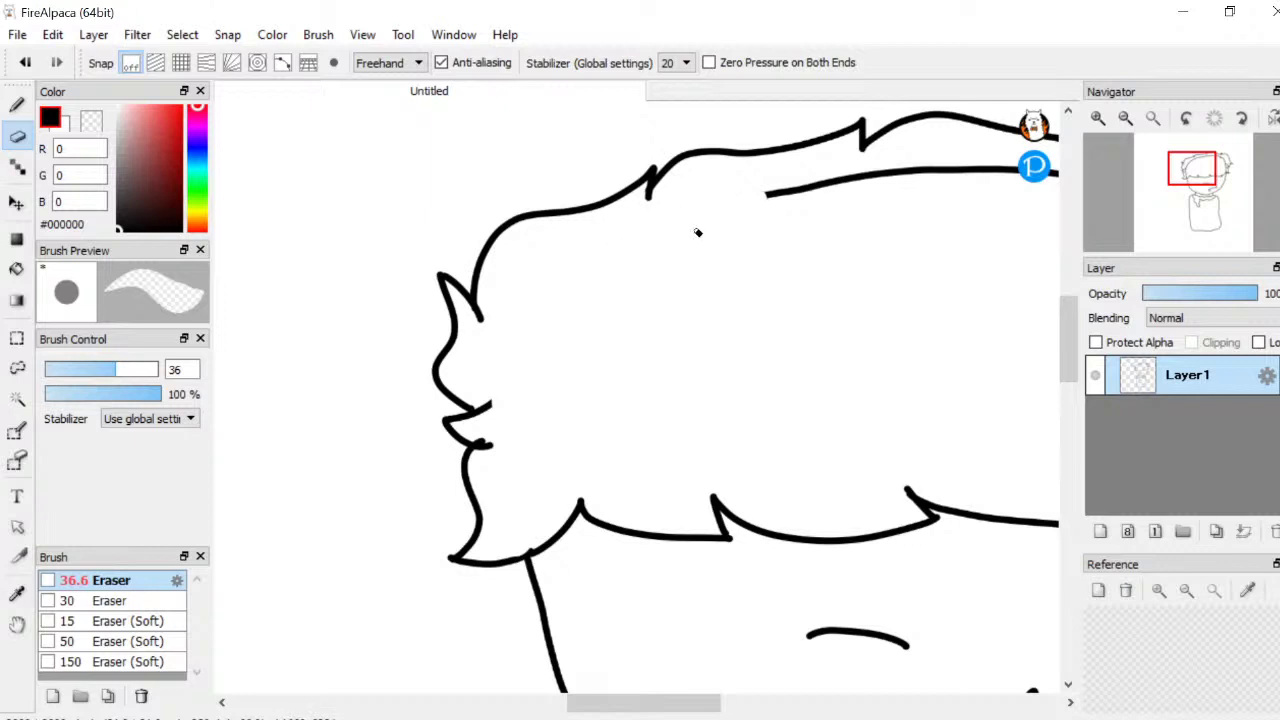
scroll(875, 314, "down", 4)
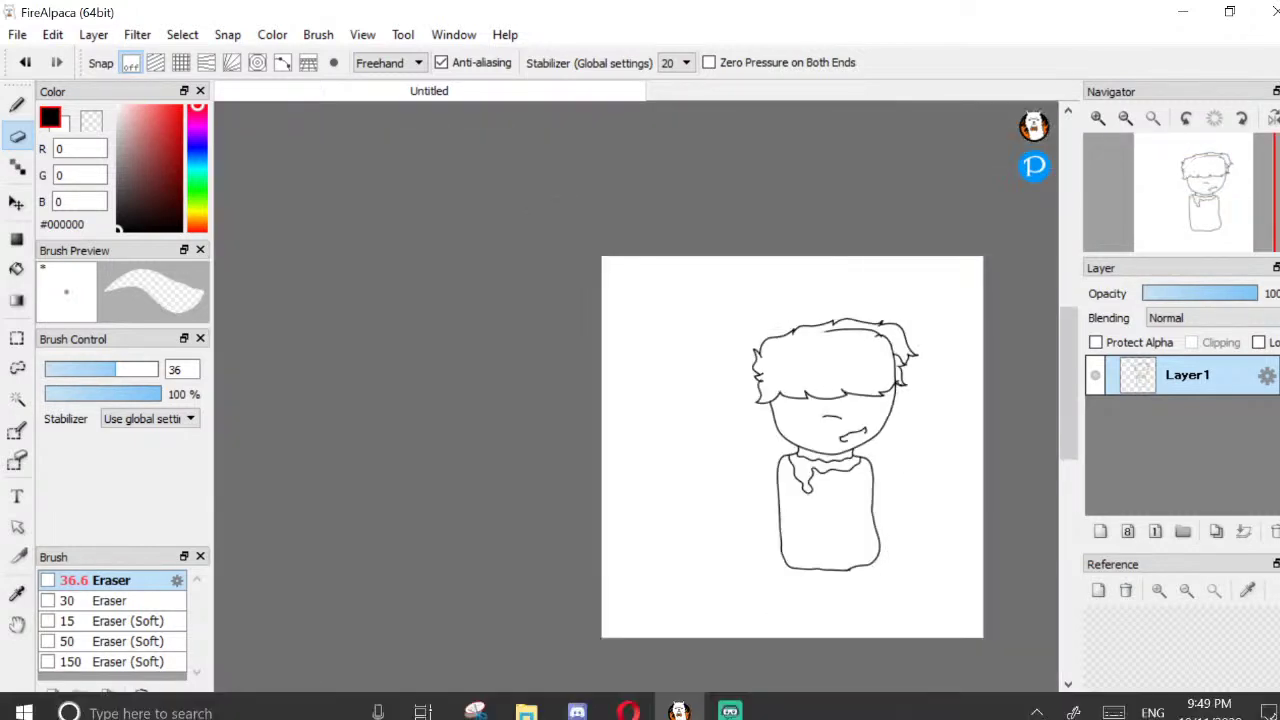
Switch to Streamlabs OBS and open the stream's live chat in the web browser
left_click(628, 712)
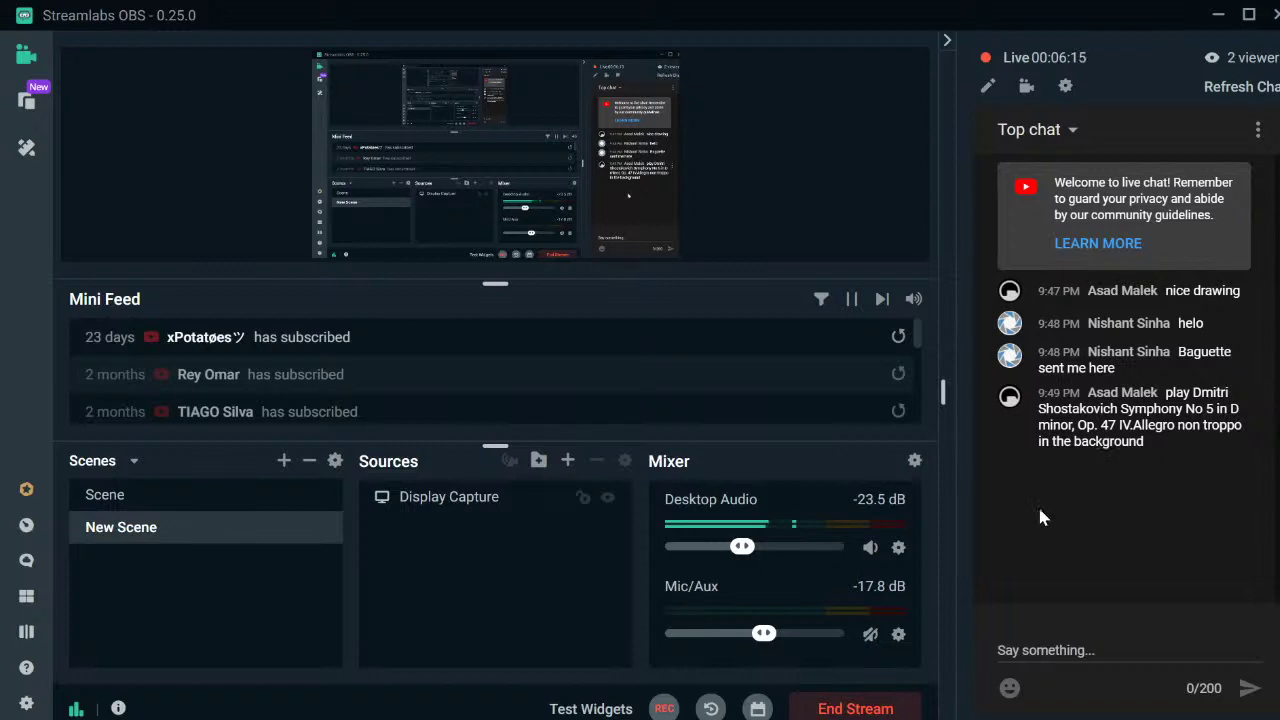
left_click(1036, 651)
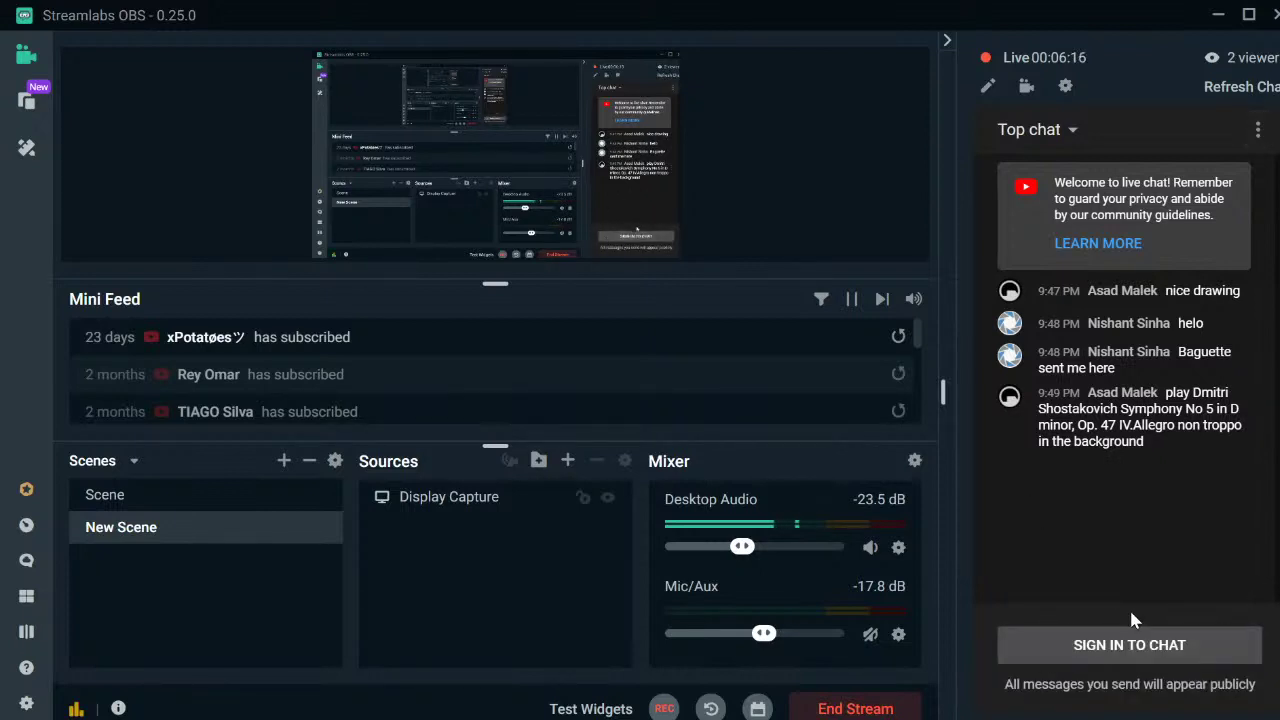
left_click(1130, 644)
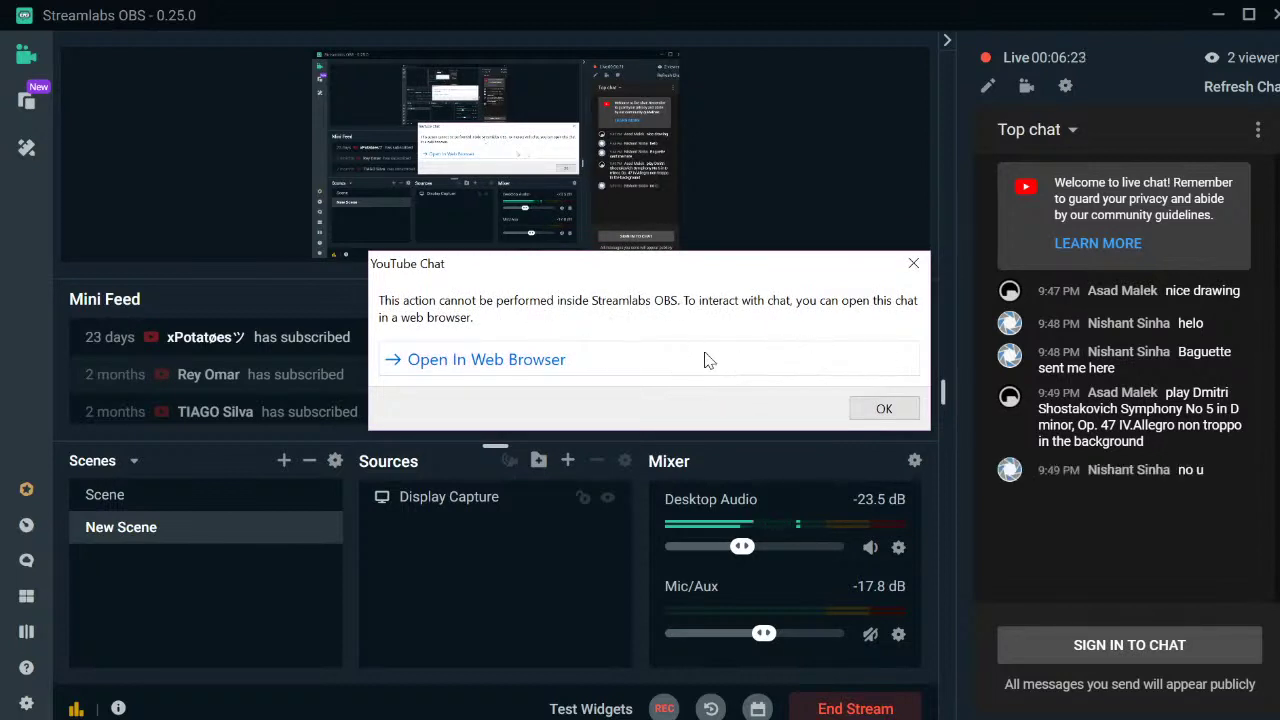
left_click(726, 372)
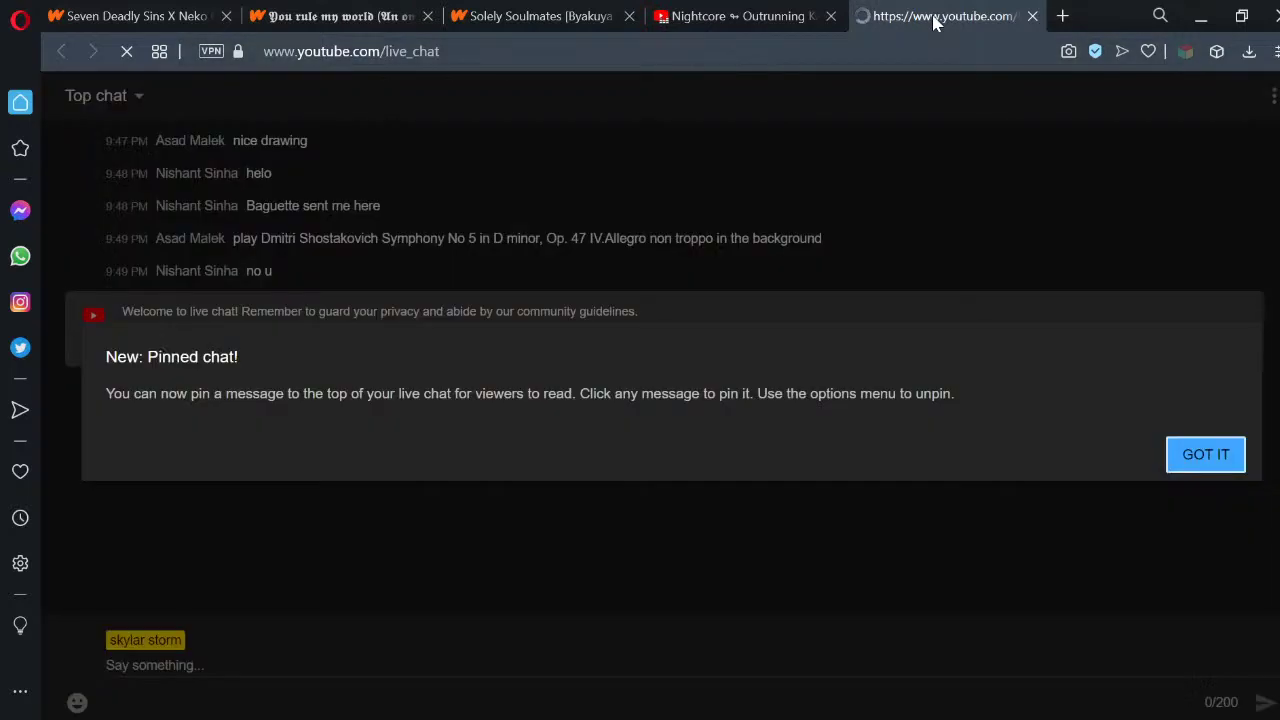
Dismiss the pinned chat notice and send the message ";;" in the live chat
right_click(935, 20)
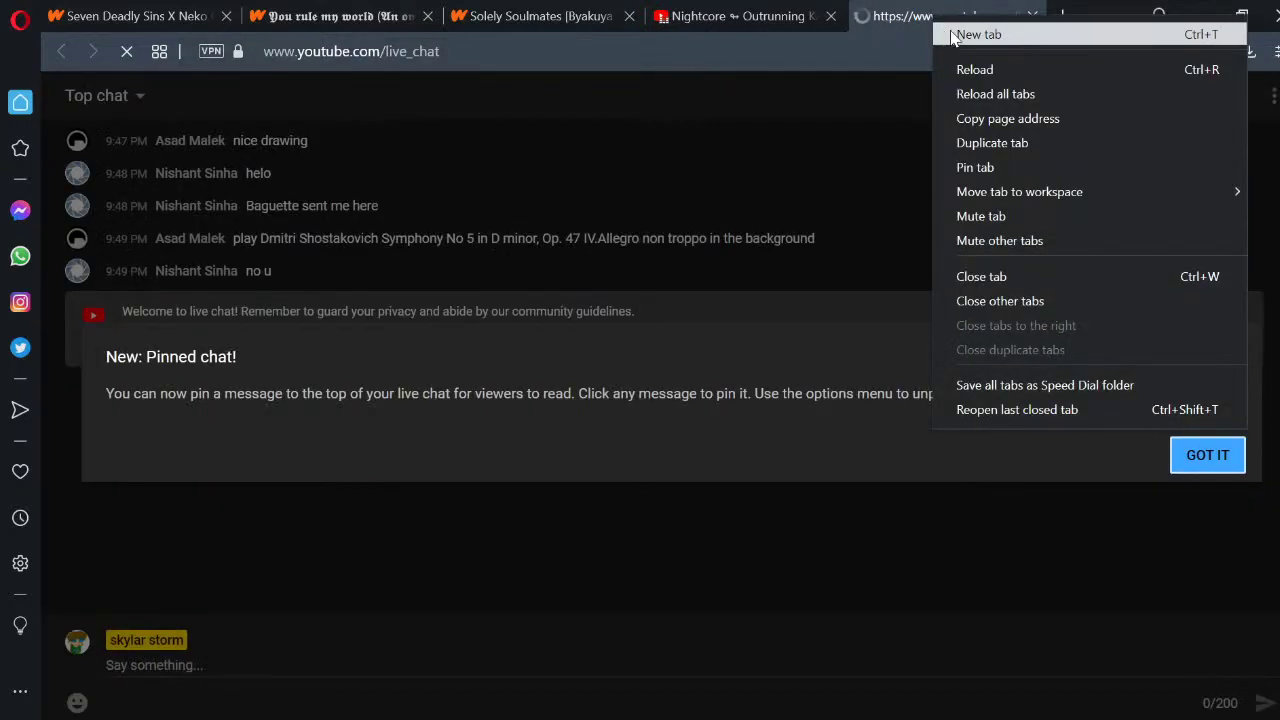
left_click(602, 363)
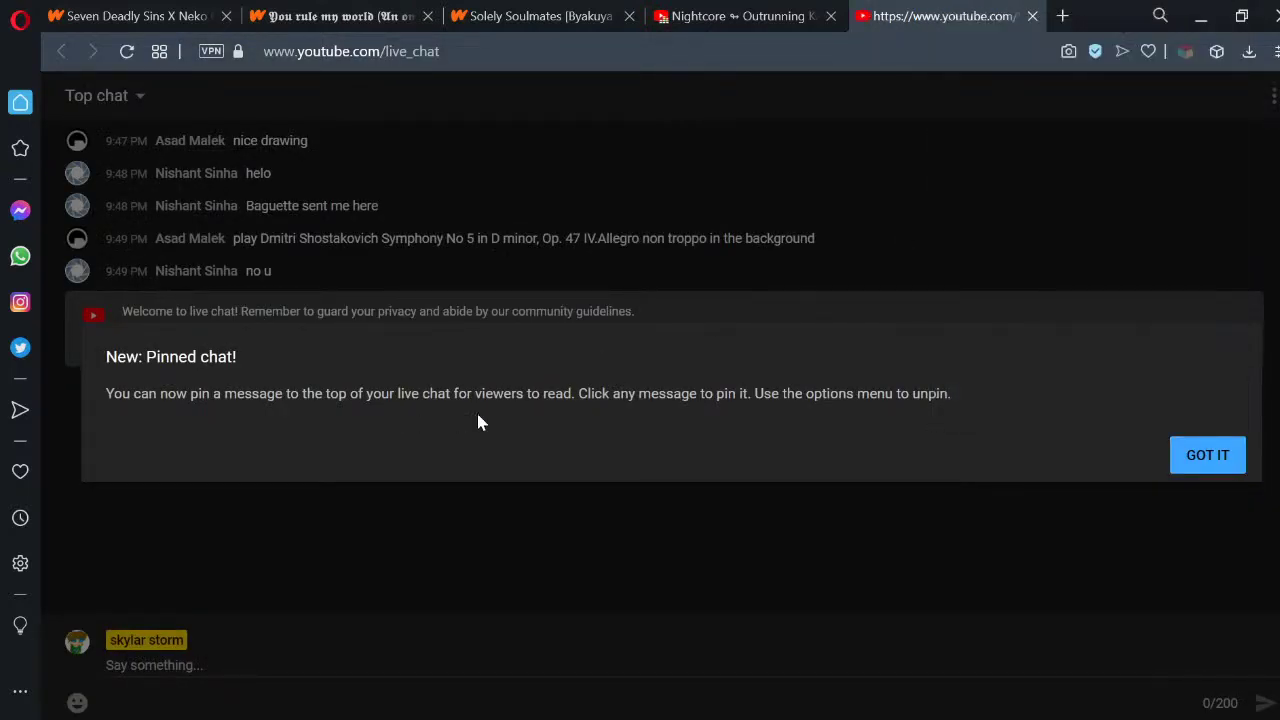
left_click(1210, 455)
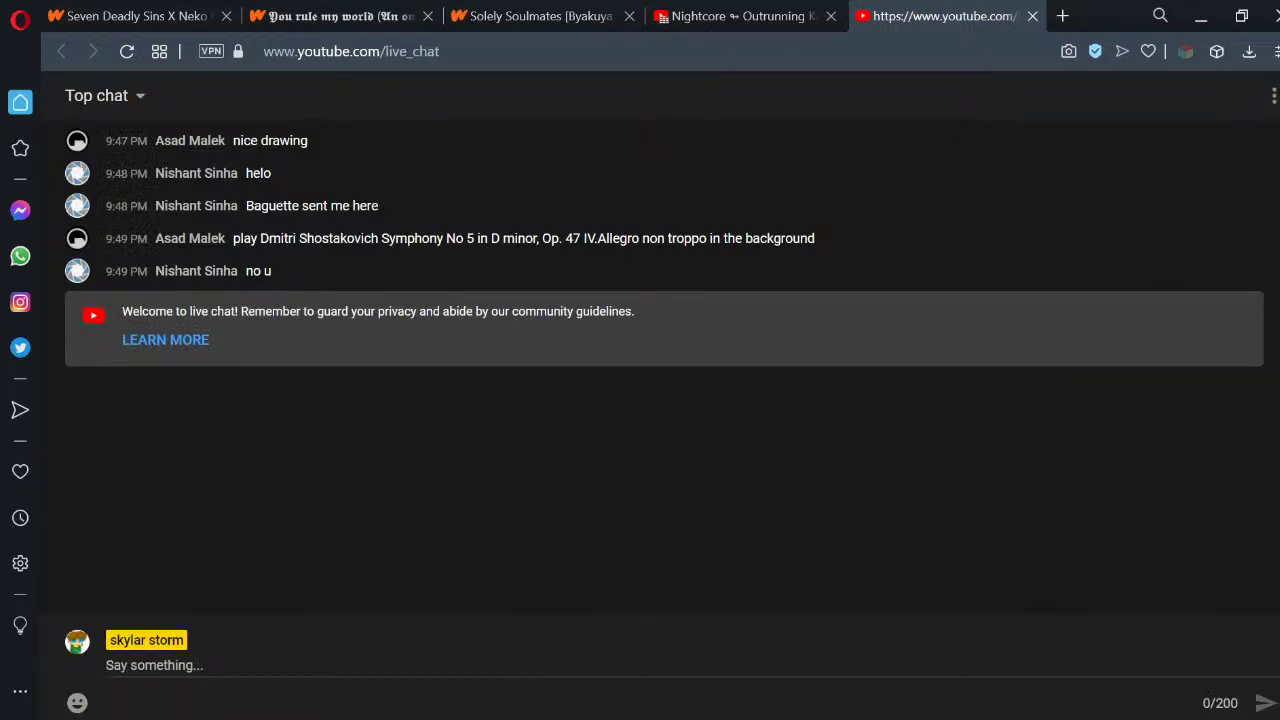
type(";;")
key("Return")
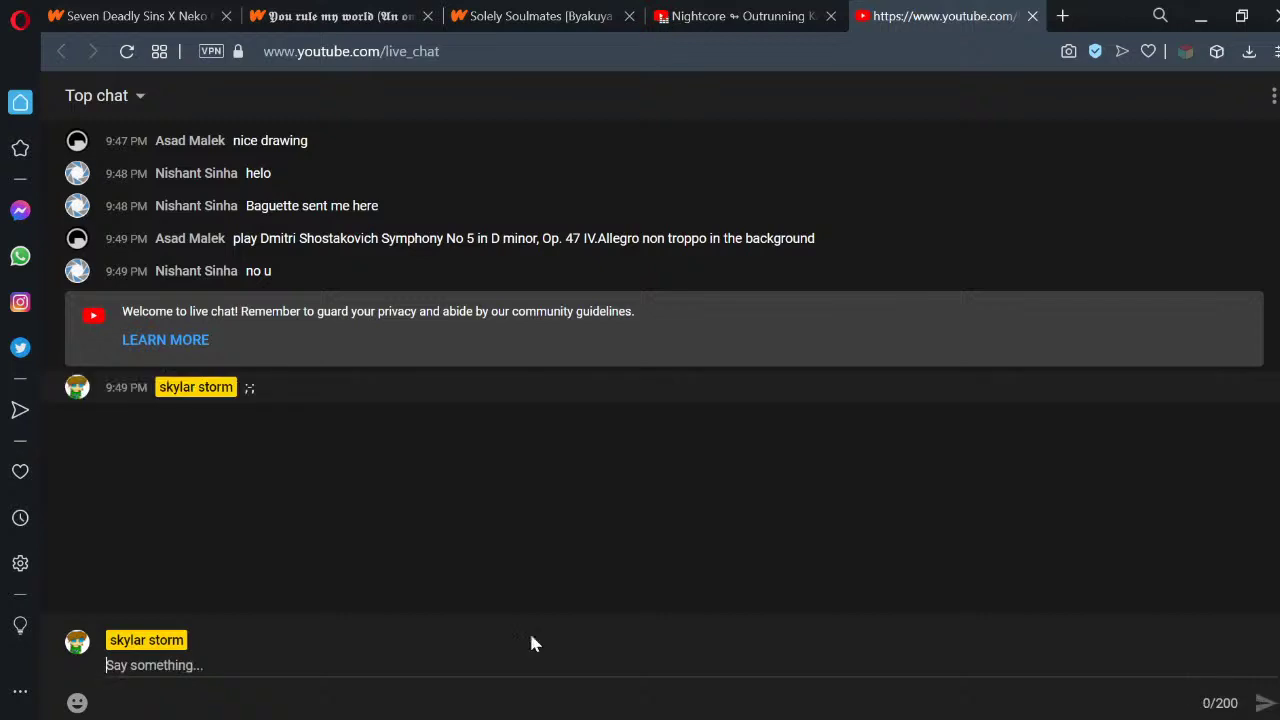
Return to FireAlpaca and erase the remaining top and right part of the head outline inside the hair
left_click(679, 712)
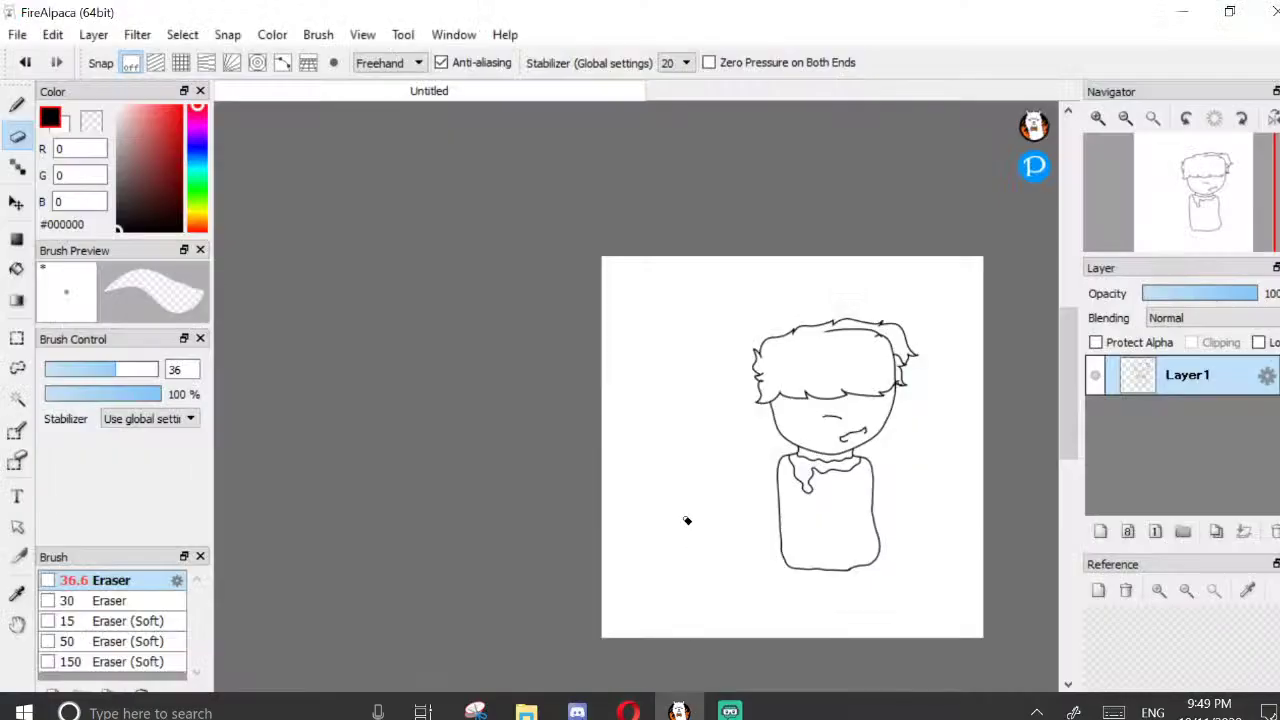
scroll(829, 586, "down", 1)
scroll(598, 245, "up", 5)
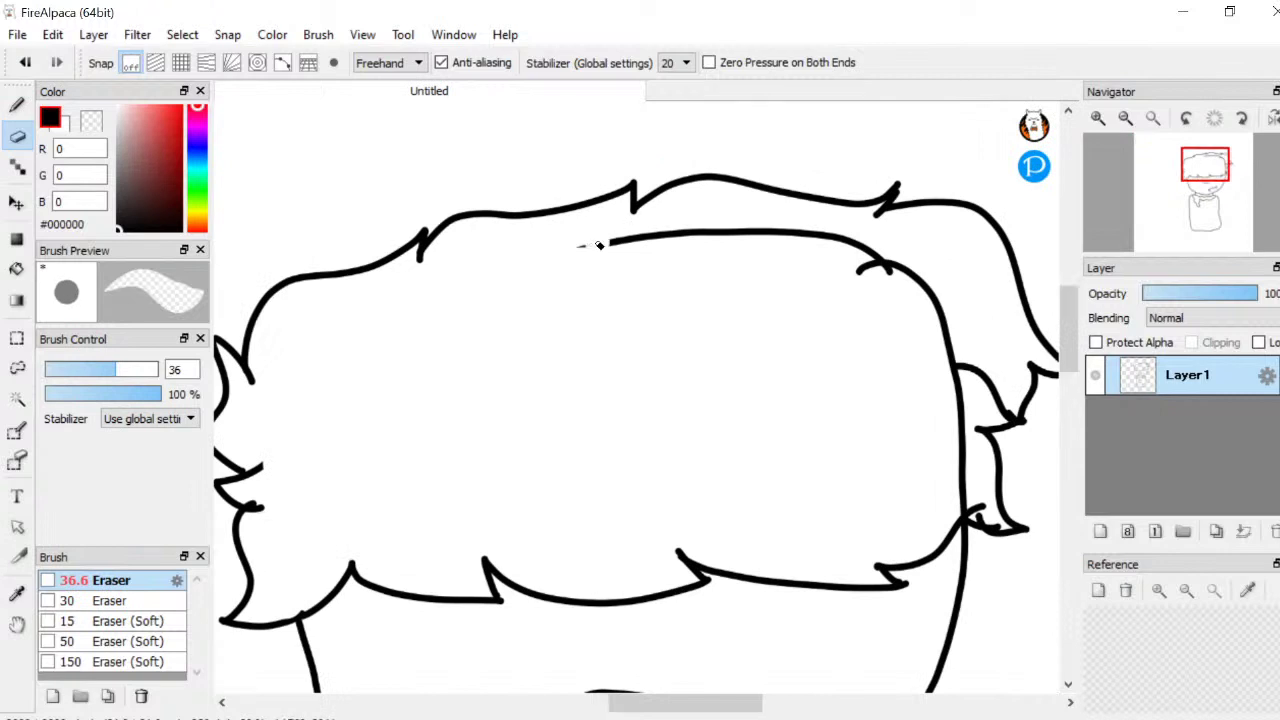
mouse_move(598, 245)
left_mouse_down()
mouse_move(784, 262)
mouse_move(603, 237)
mouse_move(858, 232)
mouse_move(861, 249)
mouse_move(794, 242)
mouse_move(895, 267)
mouse_move(908, 294)
mouse_move(877, 251)
mouse_move(934, 297)
mouse_move(927, 284)
mouse_move(929, 326)
mouse_move(988, 363)
mouse_move(935, 343)
mouse_move(961, 397)
mouse_move(970, 494)
left_mouse_up()
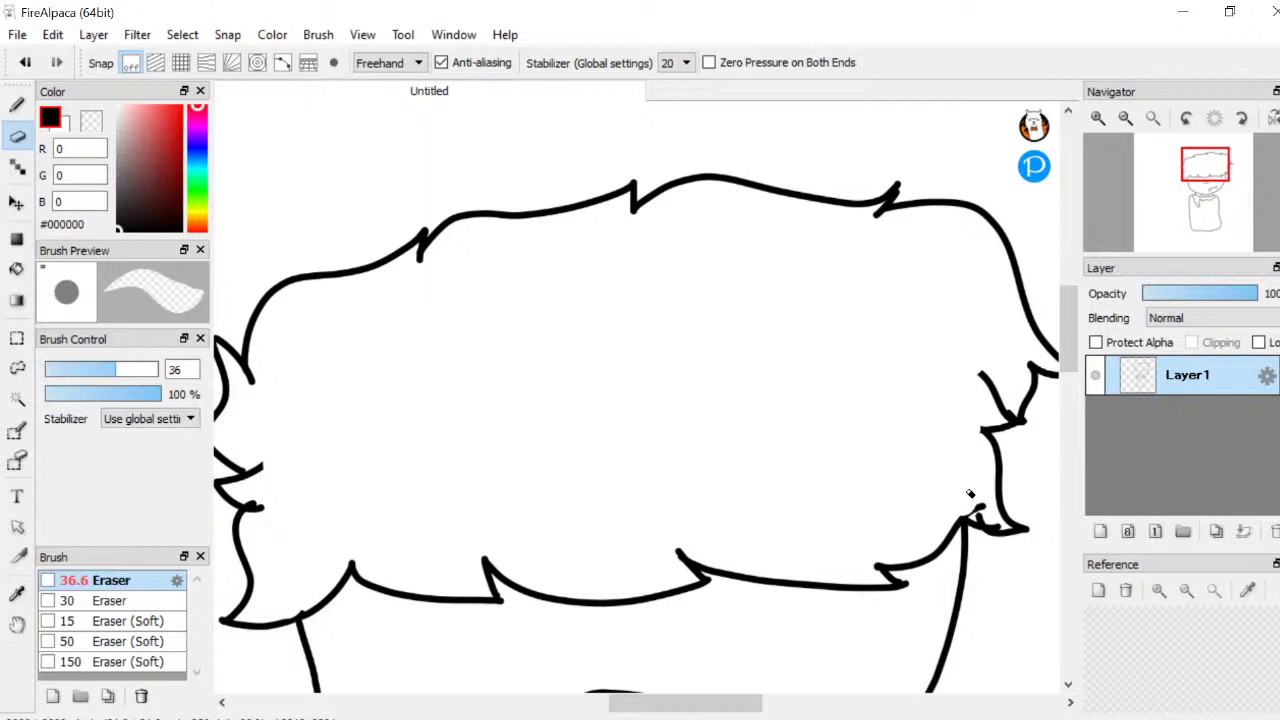
Draw a jagged lock of hair with the Pen, hanging from the left tuft down to the jawline
scroll(970, 494, "down", 4)
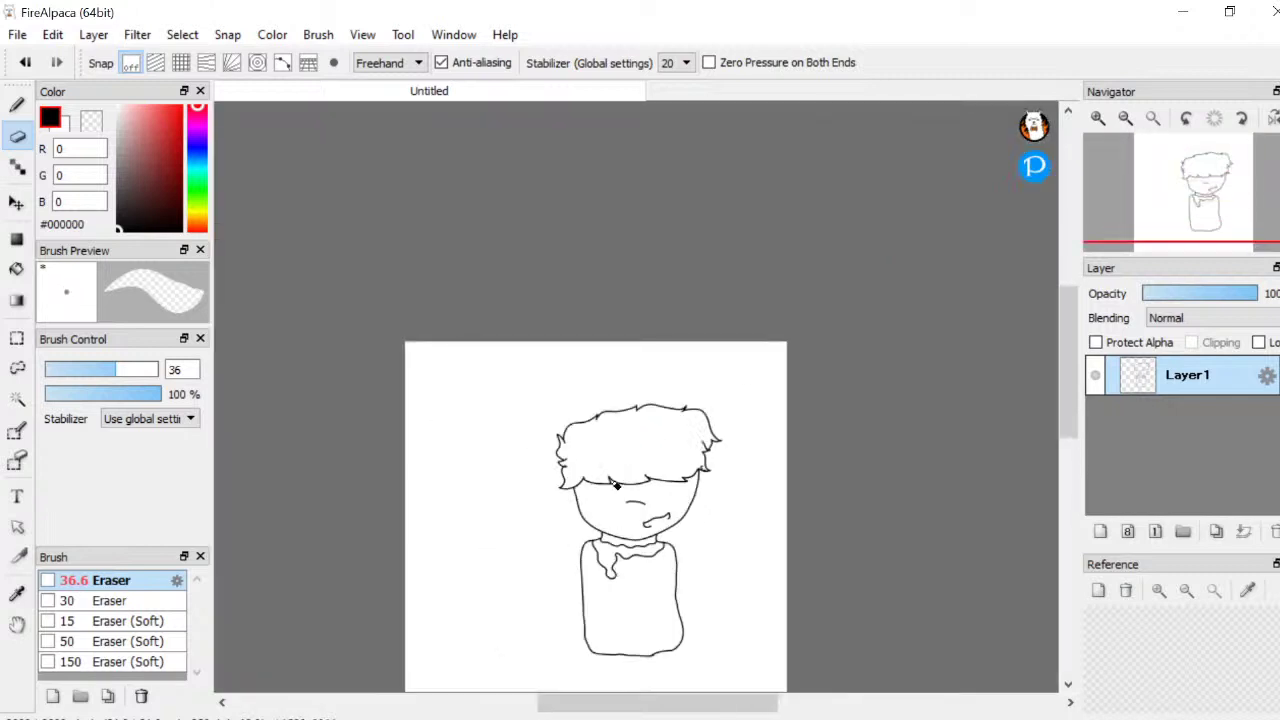
scroll(600, 528, "up", 4)
left_click(17, 104)
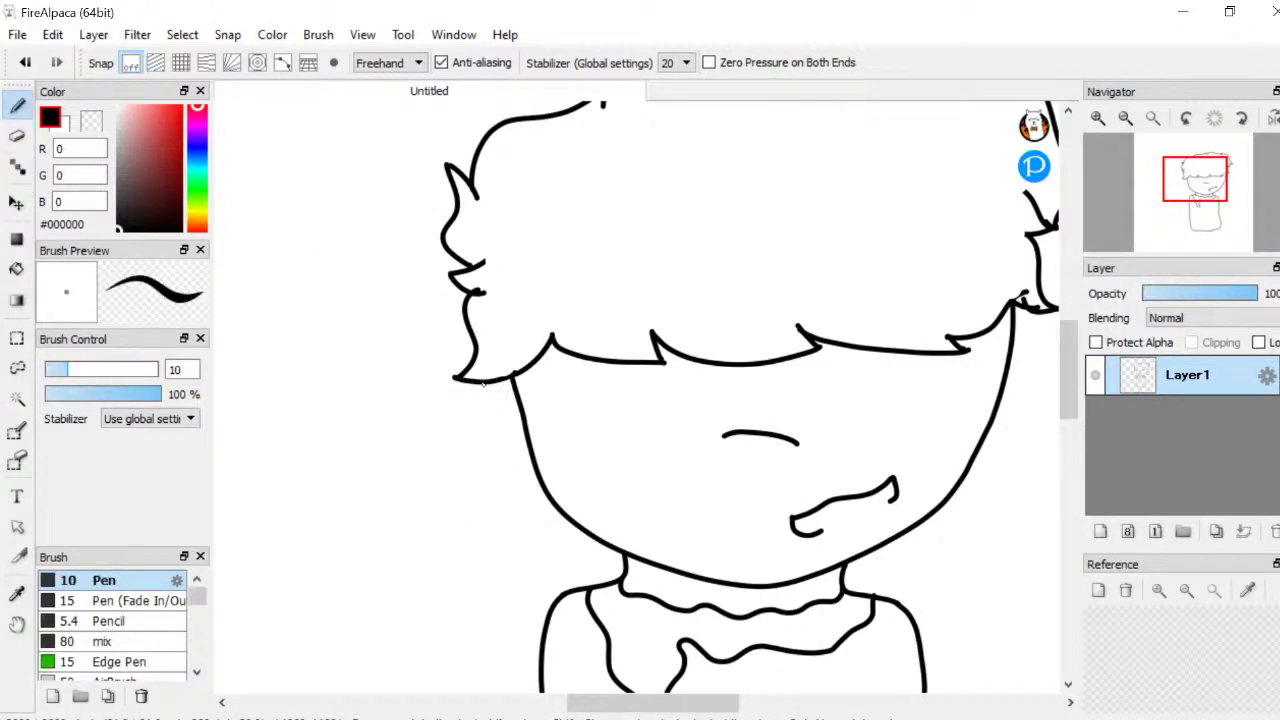
mouse_move(483, 383)
left_mouse_down()
mouse_move(472, 416)
mouse_move(489, 429)
left_mouse_up()
scroll(489, 428, "down", 3)
scroll(480, 420, "up", 4)
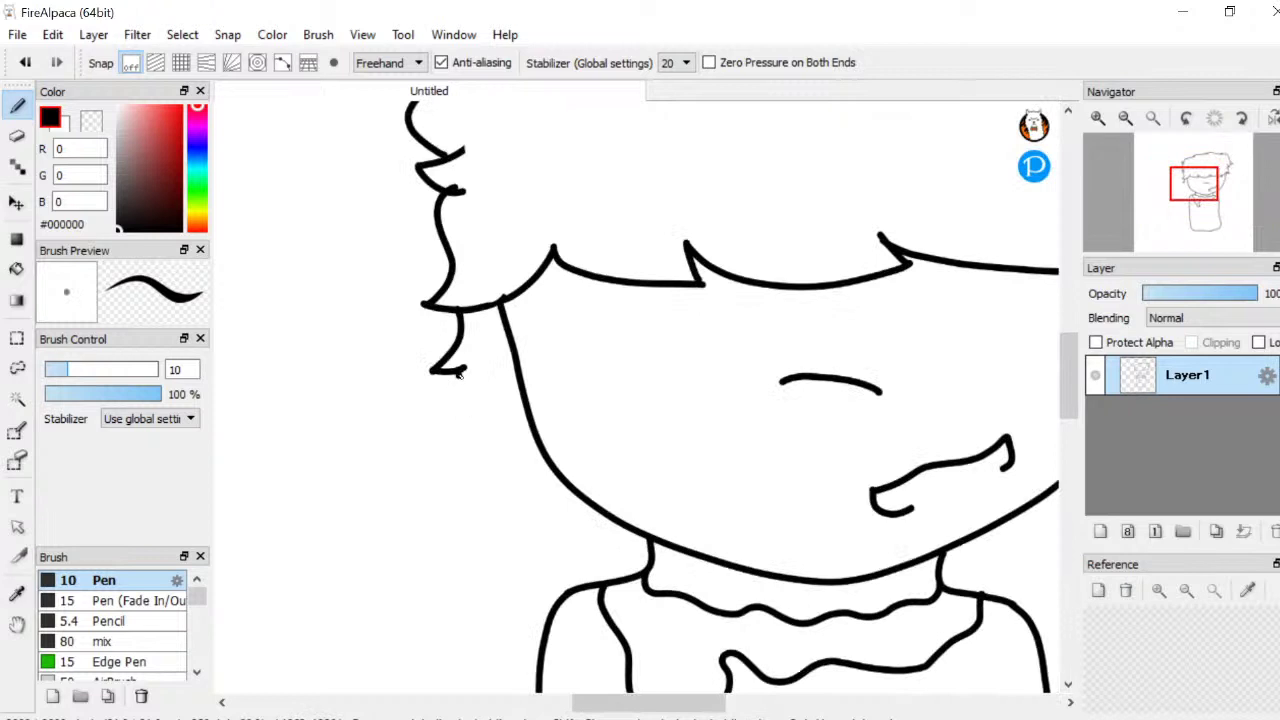
mouse_move(458, 372)
left_mouse_down()
mouse_move(473, 421)
mouse_move(448, 424)
mouse_move(484, 447)
mouse_move(493, 439)
mouse_move(512, 530)
mouse_move(541, 514)
mouse_move(541, 536)
mouse_move(566, 532)
mouse_move(574, 490)
left_mouse_up()
scroll(770, 447, "down", 3)
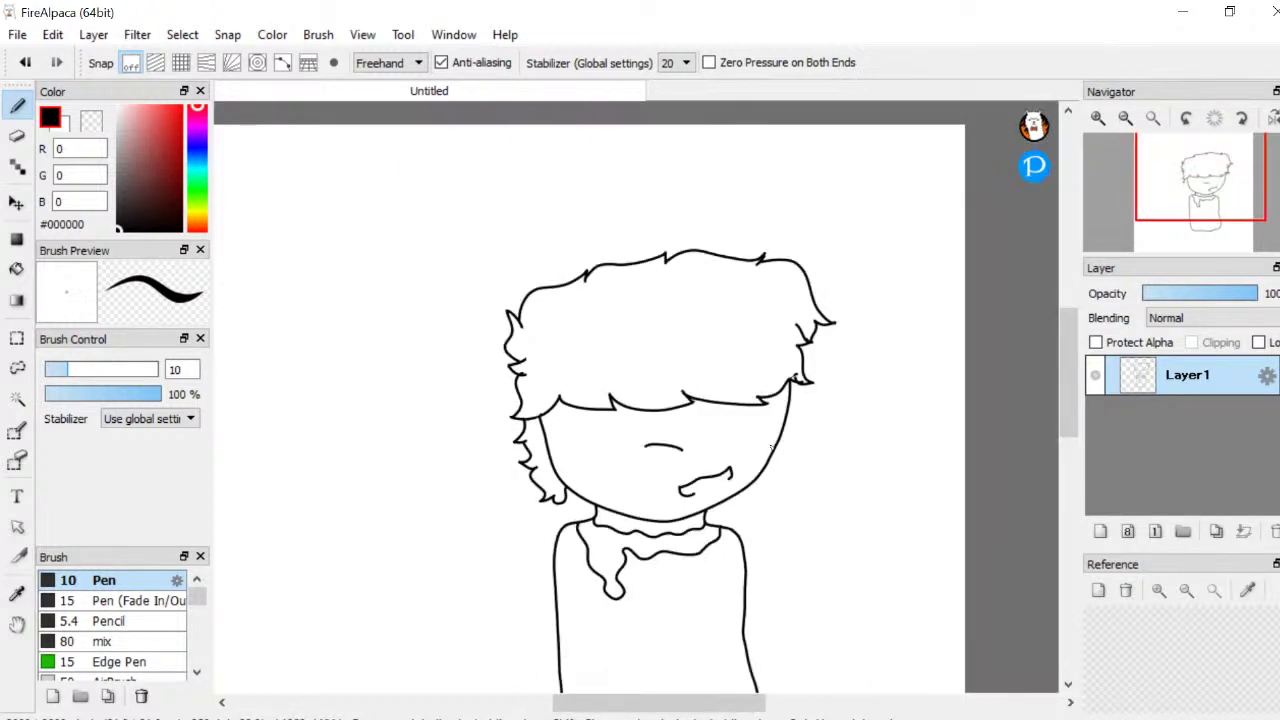
Erase the line separating the left hair tuft from the hanging lock below it
scroll(770, 447, "up", 3)
scroll(800, 486, "down", 4)
scroll(534, 451, "up", 6)
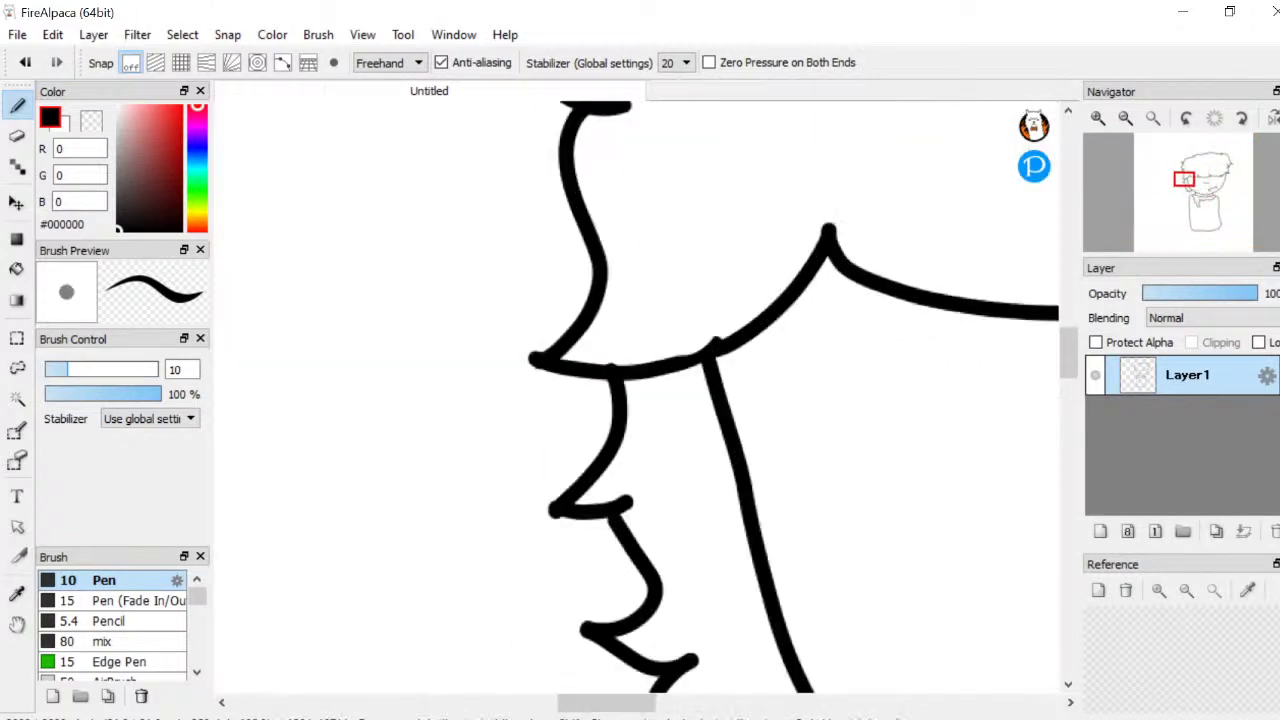
left_click(17, 136)
mouse_move(682, 345)
left_mouse_down()
mouse_move(658, 366)
mouse_move(663, 421)
mouse_move(666, 373)
left_mouse_up()
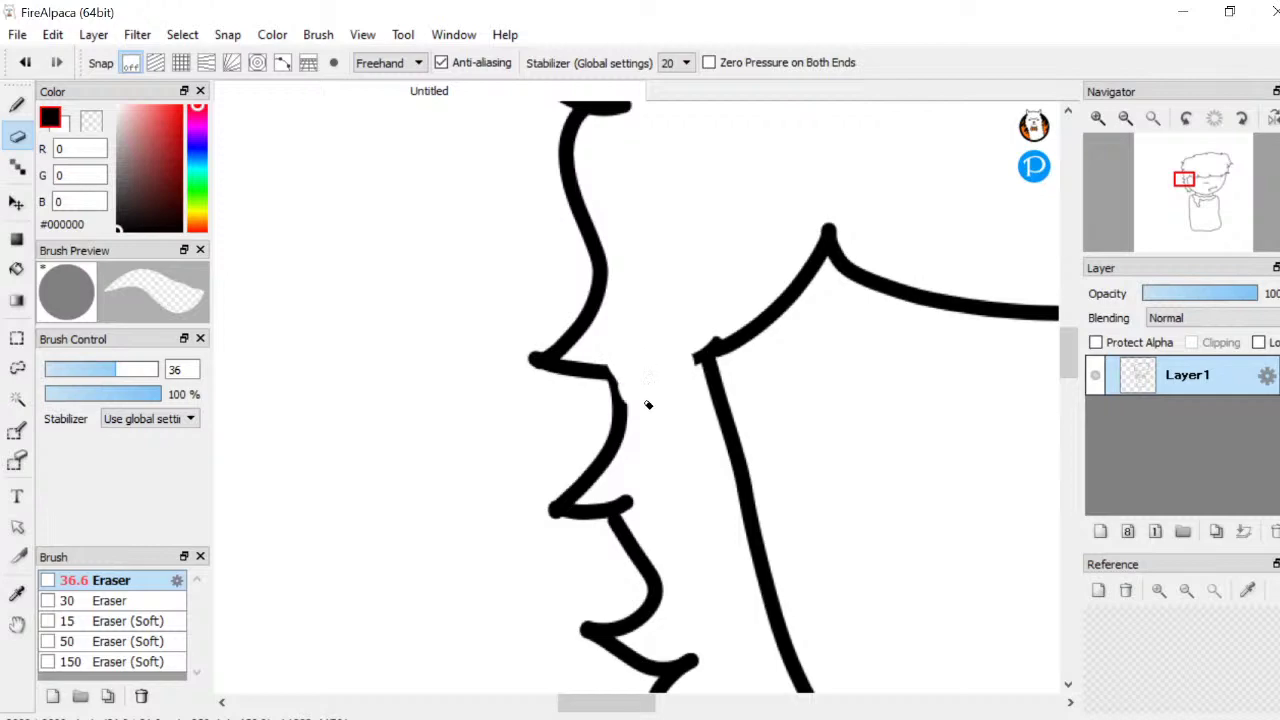
Draw the jagged inner edge of the left hair lock with the Pen, from the fringe down to the jaw
scroll(640, 403, "down", 5)
scroll(693, 412, "up", 5)
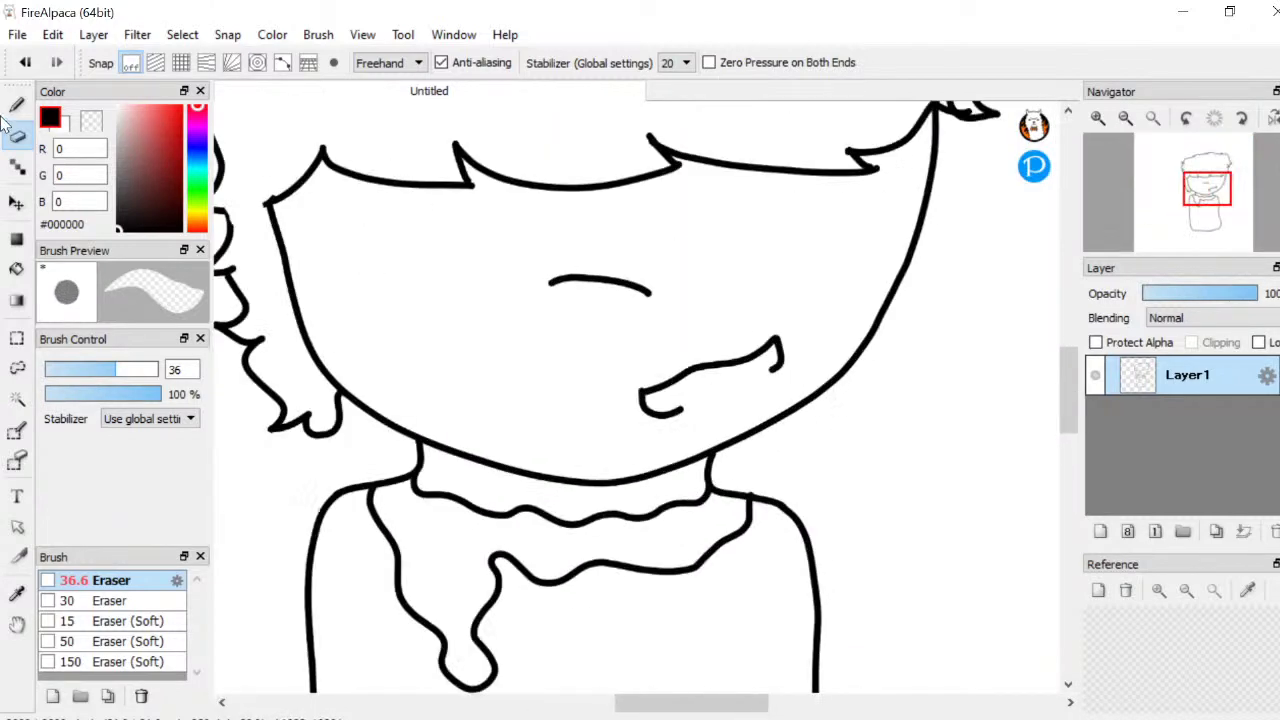
key("b")
scroll(553, 366, "down", 4)
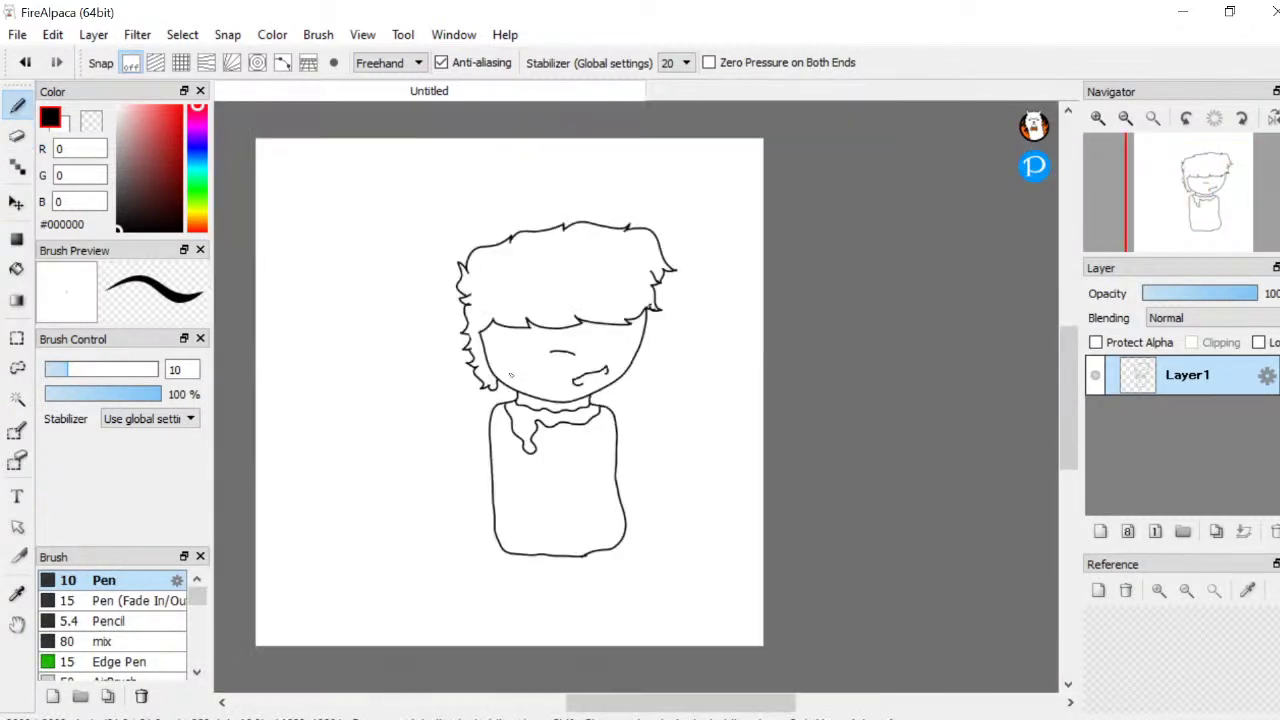
scroll(510, 375, "up", 4)
mouse_move(547, 229)
left_mouse_down()
mouse_move(564, 272)
mouse_move(527, 267)
mouse_move(523, 357)
mouse_move(492, 352)
mouse_move(492, 396)
left_mouse_up()
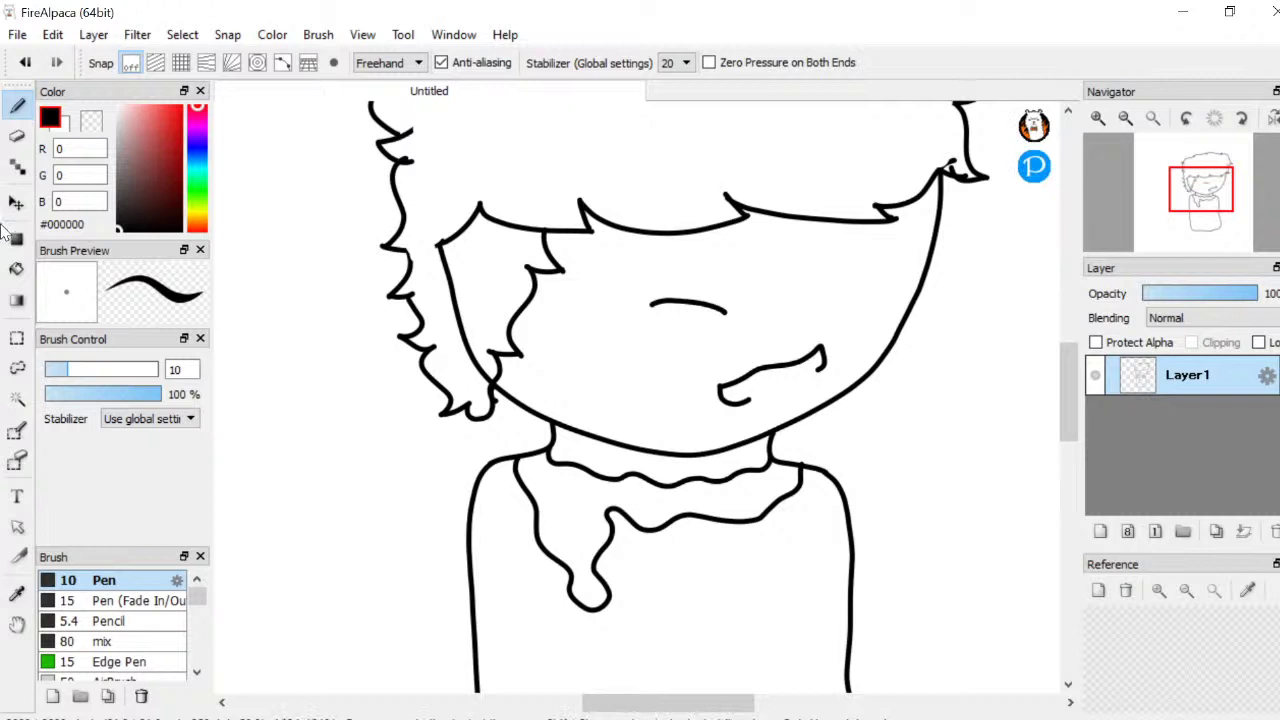
Erase the fringe line and the face outline that run inside the left hair lock
left_click(17, 167)
left_click(17, 137)
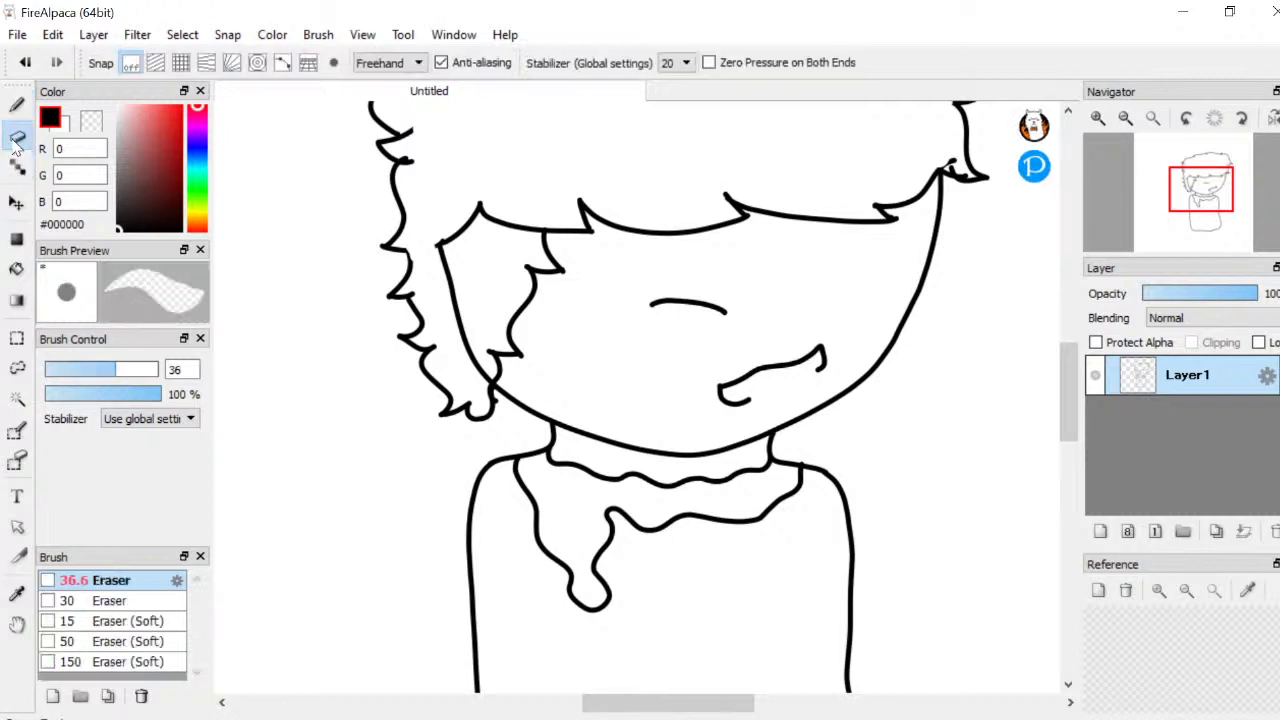
mouse_move(500, 218)
left_mouse_down()
mouse_move(469, 235)
mouse_move(479, 195)
mouse_move(459, 272)
mouse_move(437, 232)
mouse_move(486, 390)
left_mouse_up()
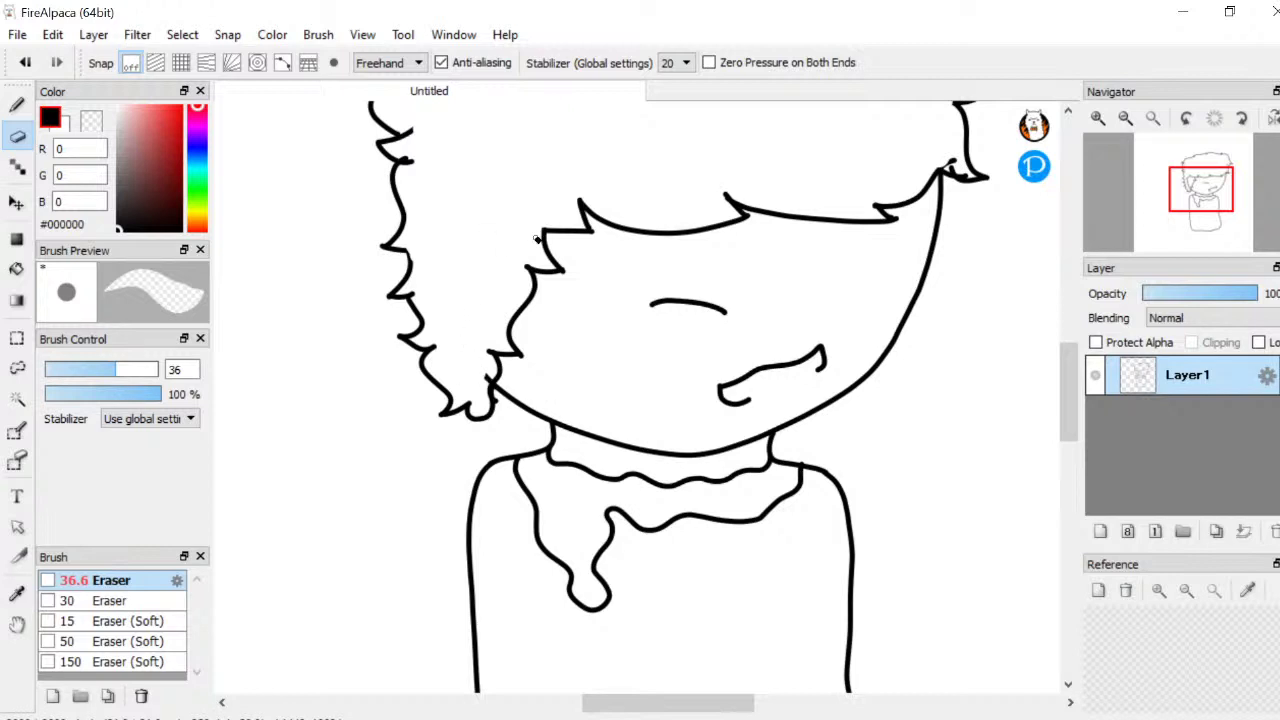
Draw a scalloped line with the Pen across the upper part of the left hair lock, from edge to edge
scroll(444, 300, "down", 5)
scroll(444, 300, "up", 5)
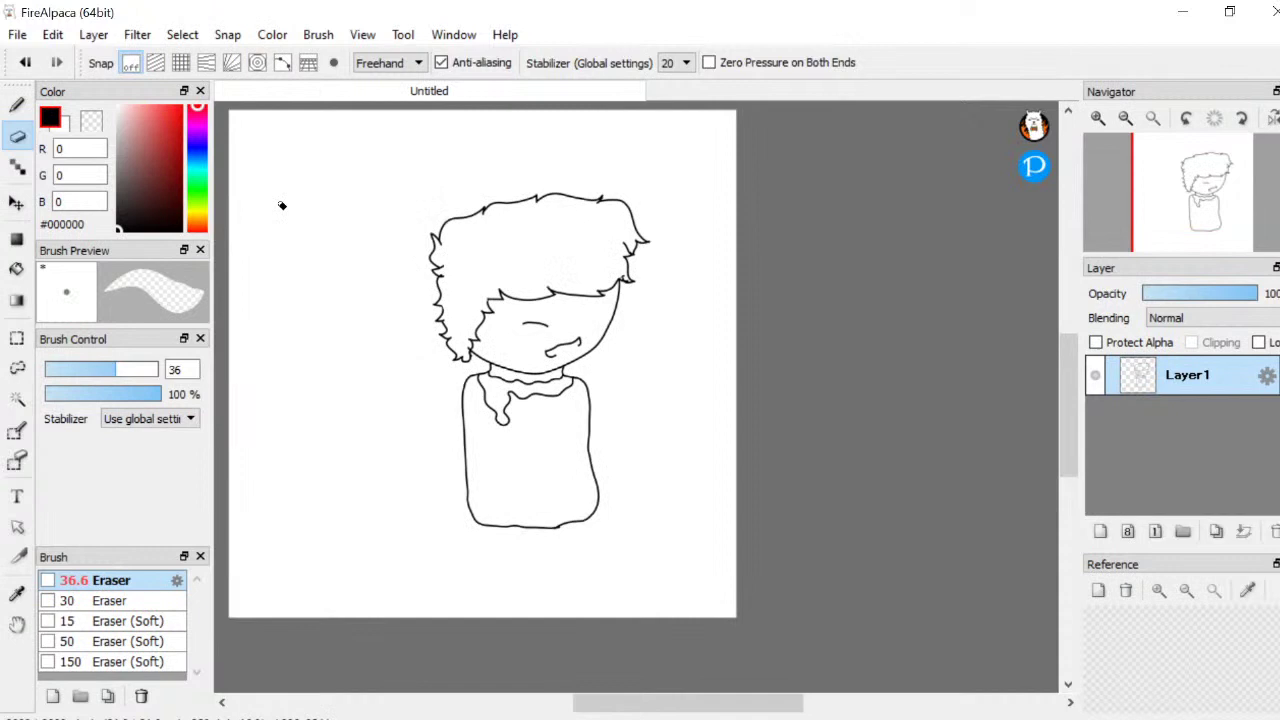
left_click(17, 104)
scroll(412, 319, "up", 5)
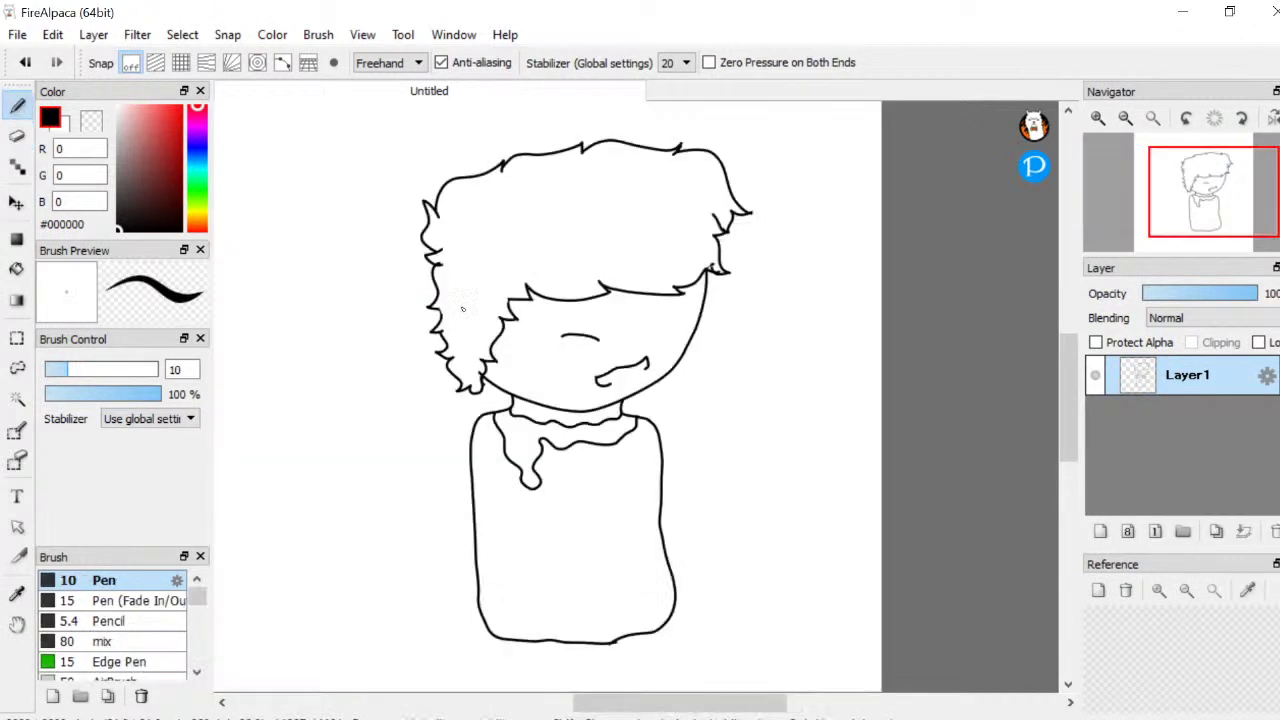
mouse_move(409, 309)
left_mouse_down()
mouse_move(450, 320)
mouse_move(467, 344)
mouse_move(499, 330)
mouse_move(524, 350)
mouse_move(570, 340)
left_mouse_up()
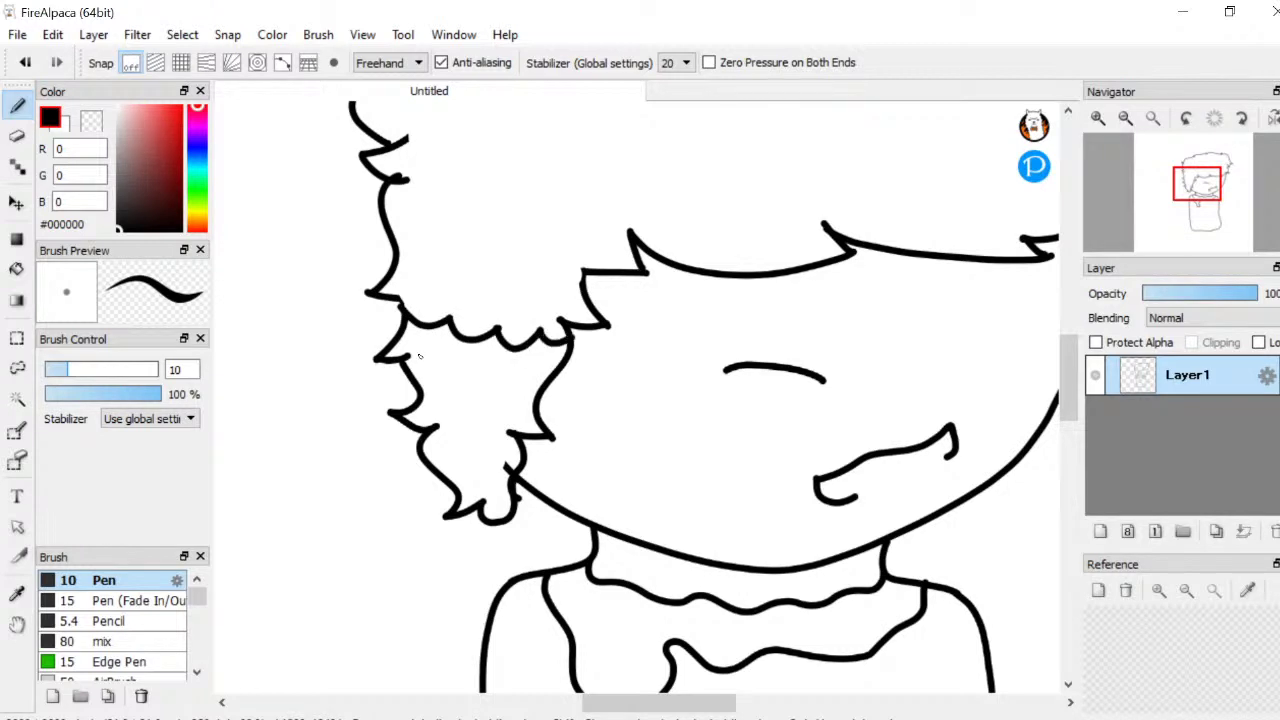
Draw a second wavy line with the Pen across the left hair lock and erase its overshoot past the lock's inner edge
left_click_drag(404, 358, 580, 391)
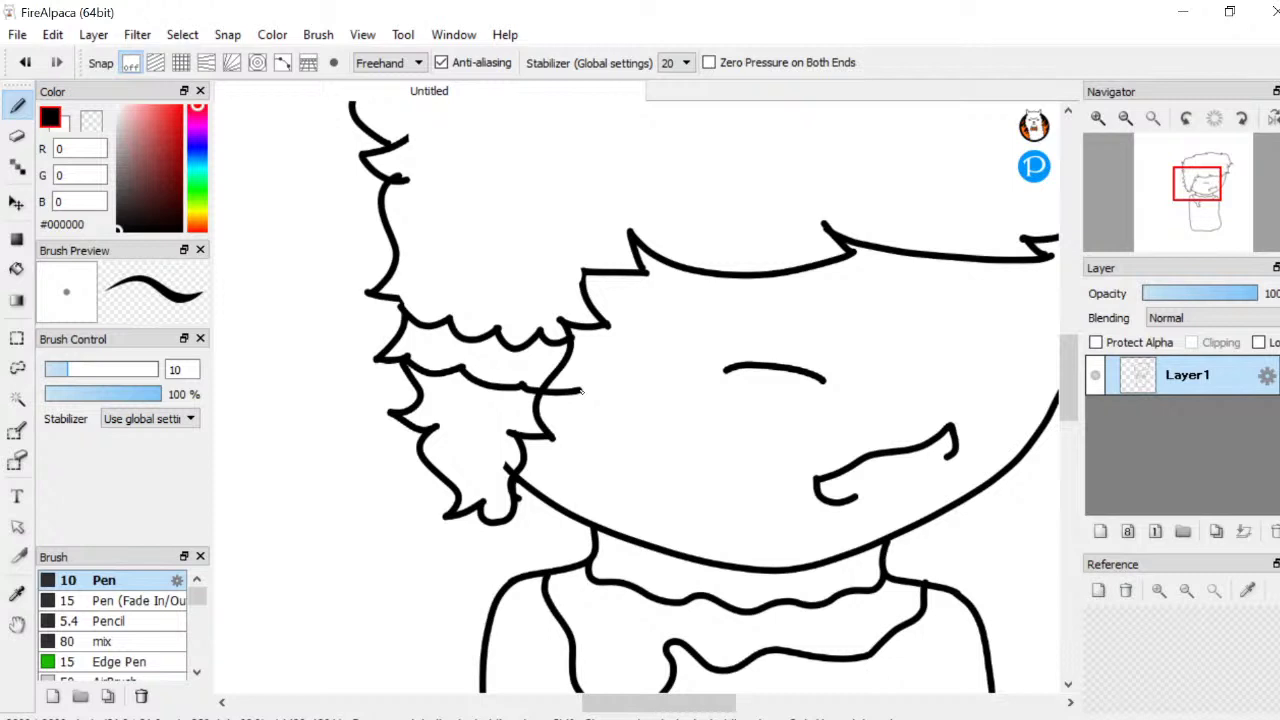
scroll(580, 391, "right", 2)
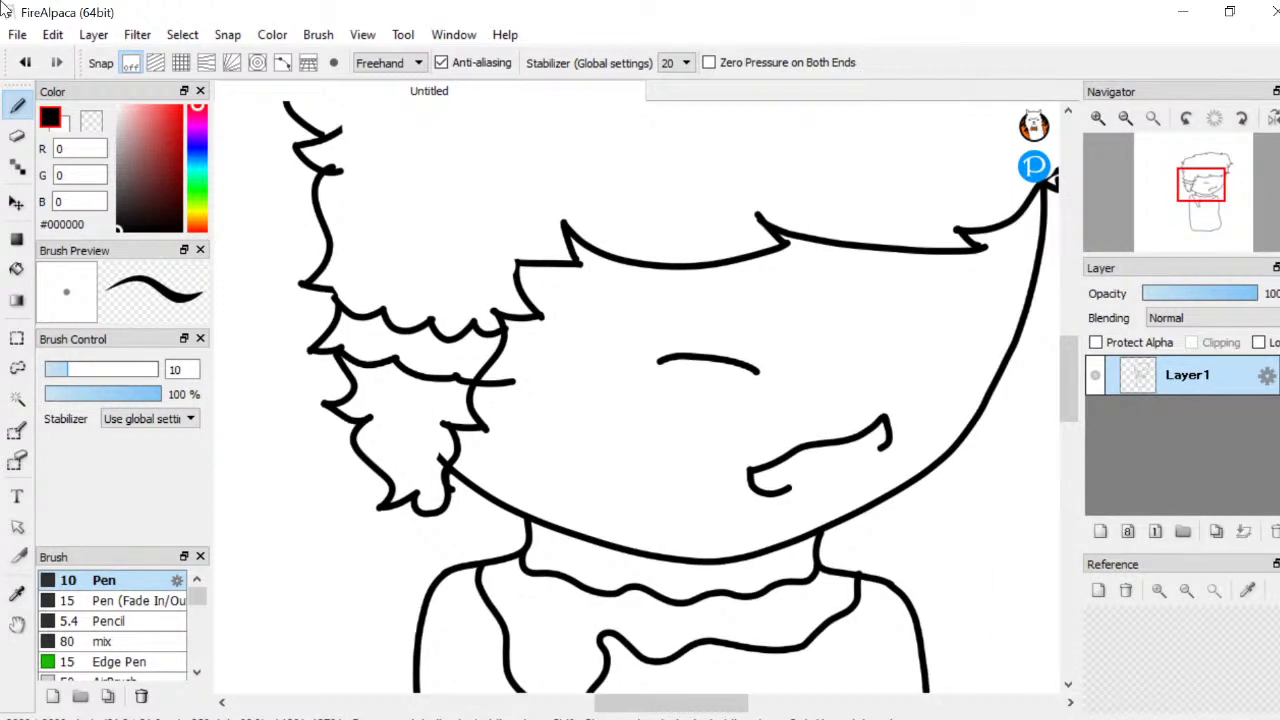
key("e")
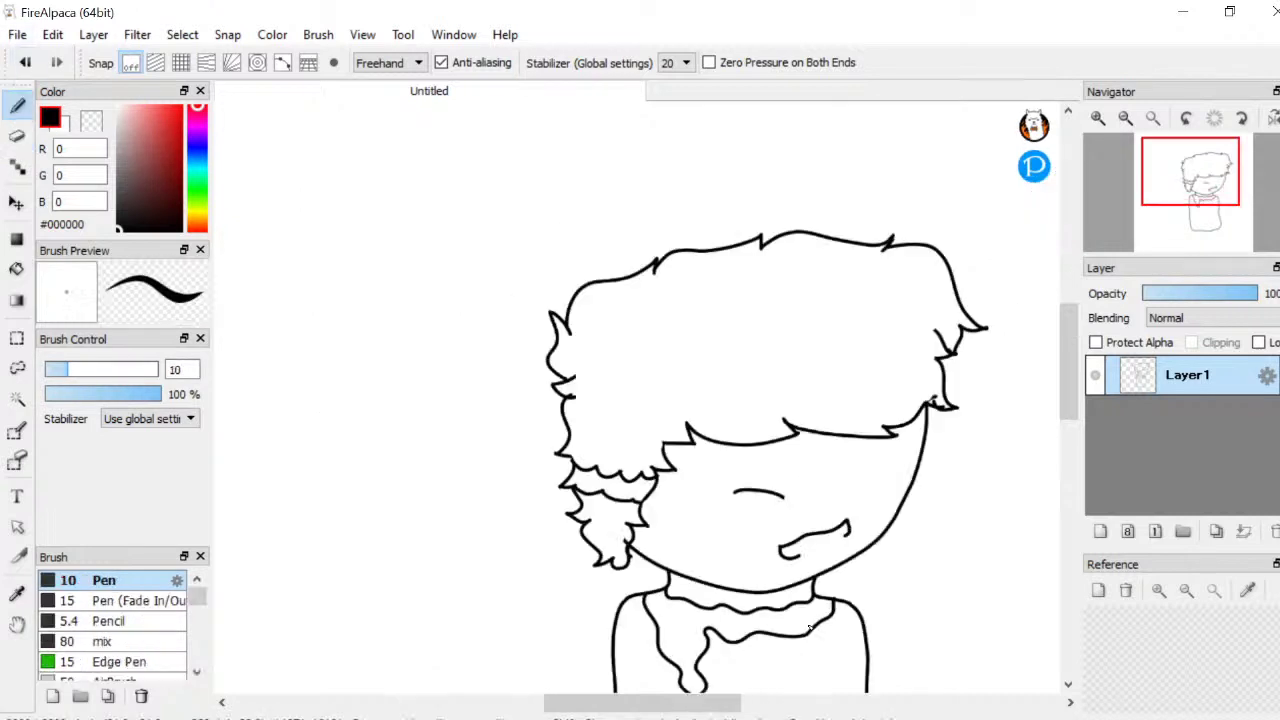
scroll(809, 627, "down", 2)
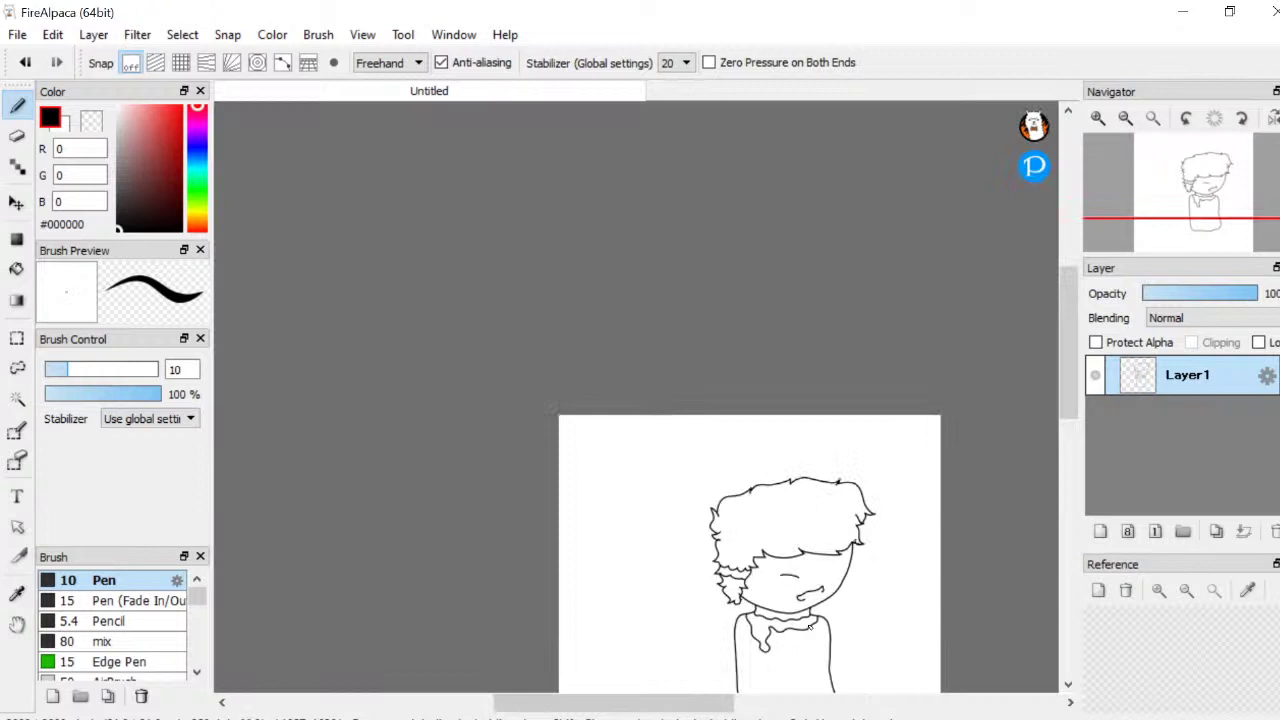
scroll(809, 627, "up", 1)
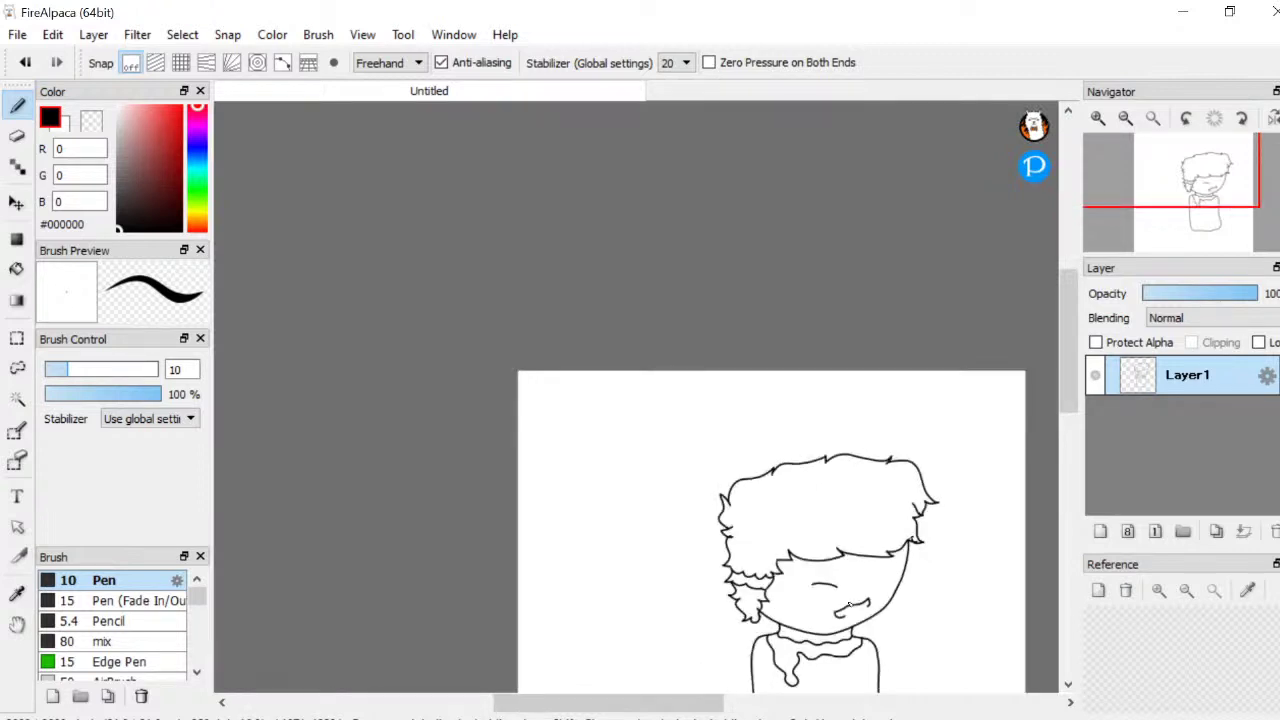
scroll(849, 606, "up", 1)
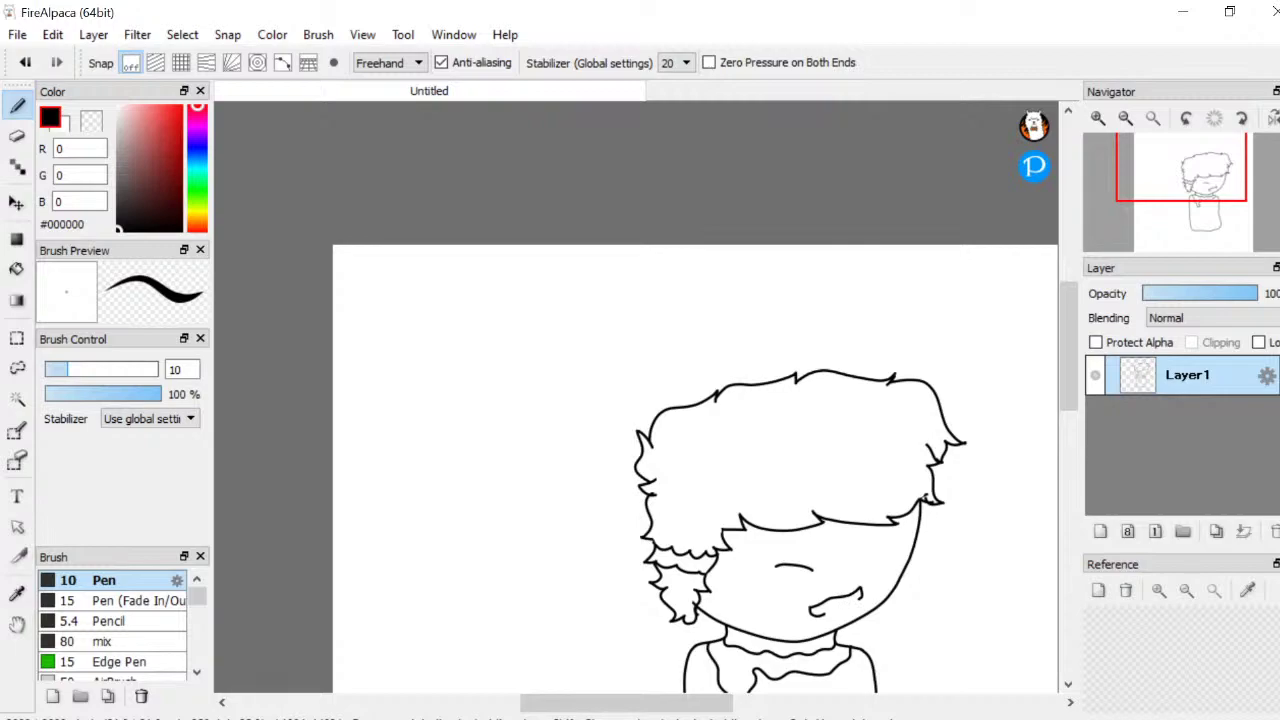
Minimize the Streamlabs OBS window, switch to the YouTube live chat in the browser and pin the message made of cyclist emojis
key("alt+Tab")
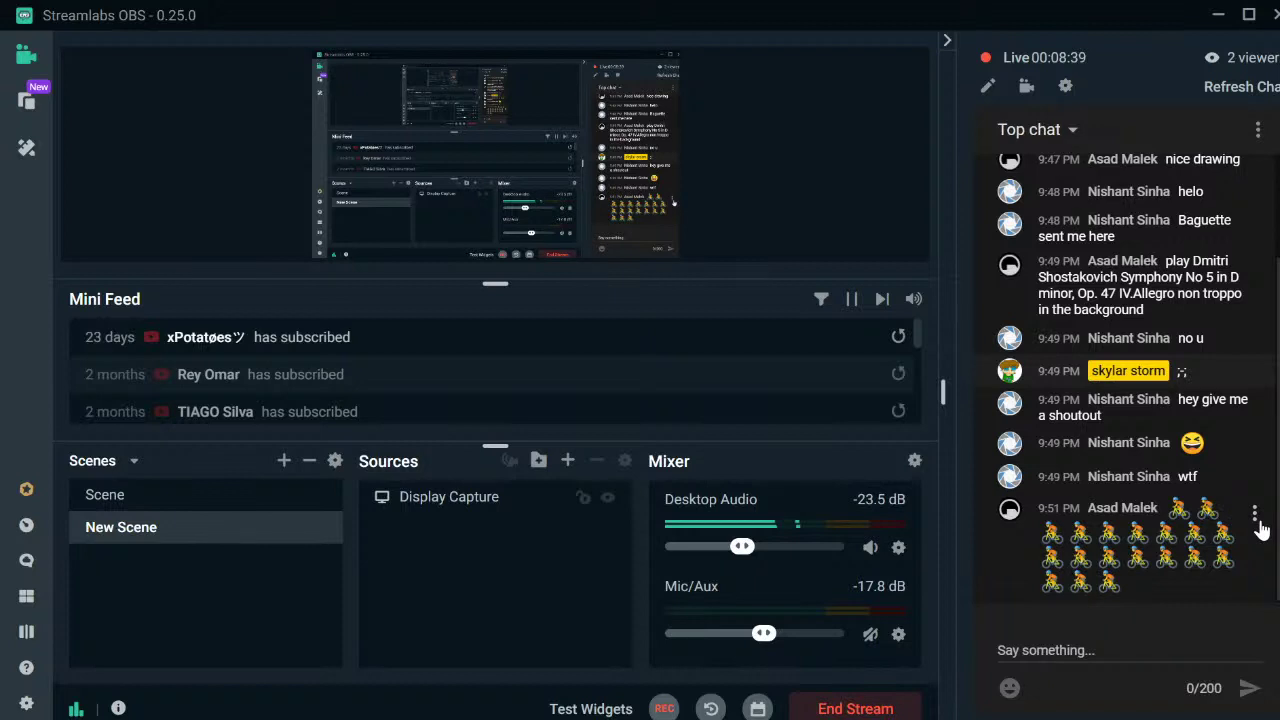
left_click(1218, 14)
left_click(628, 711)
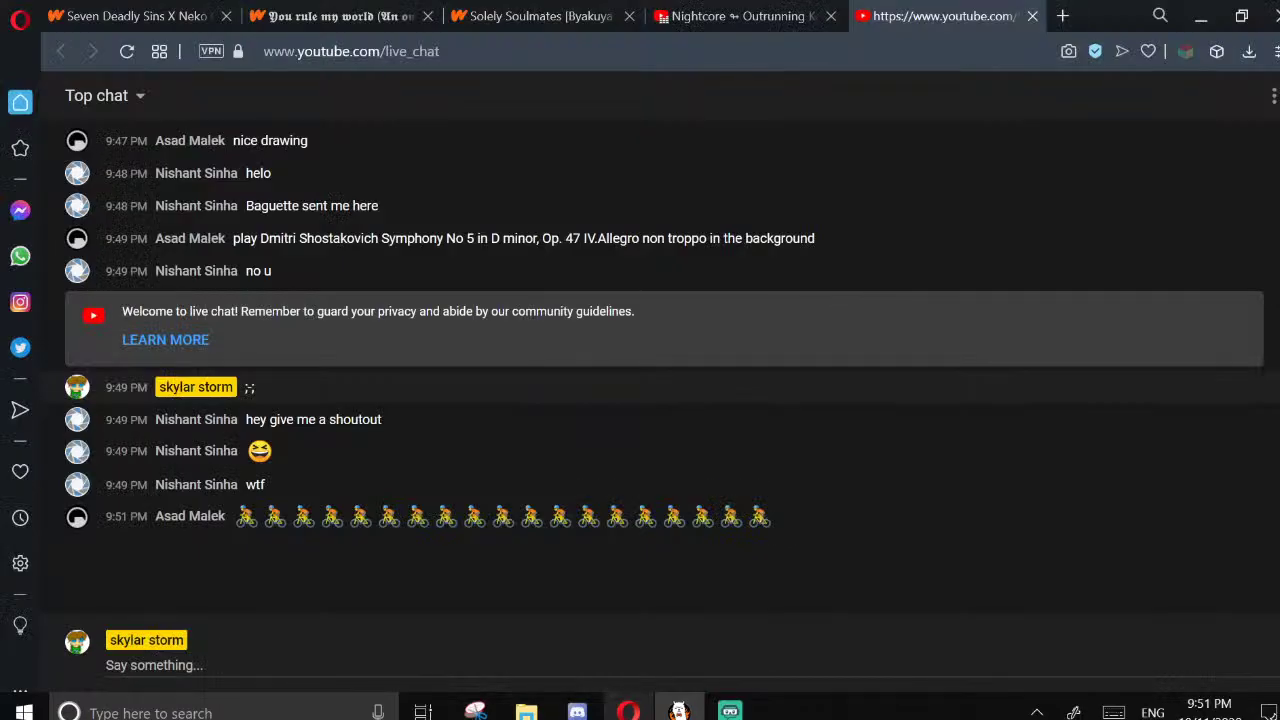
left_click(1267, 521)
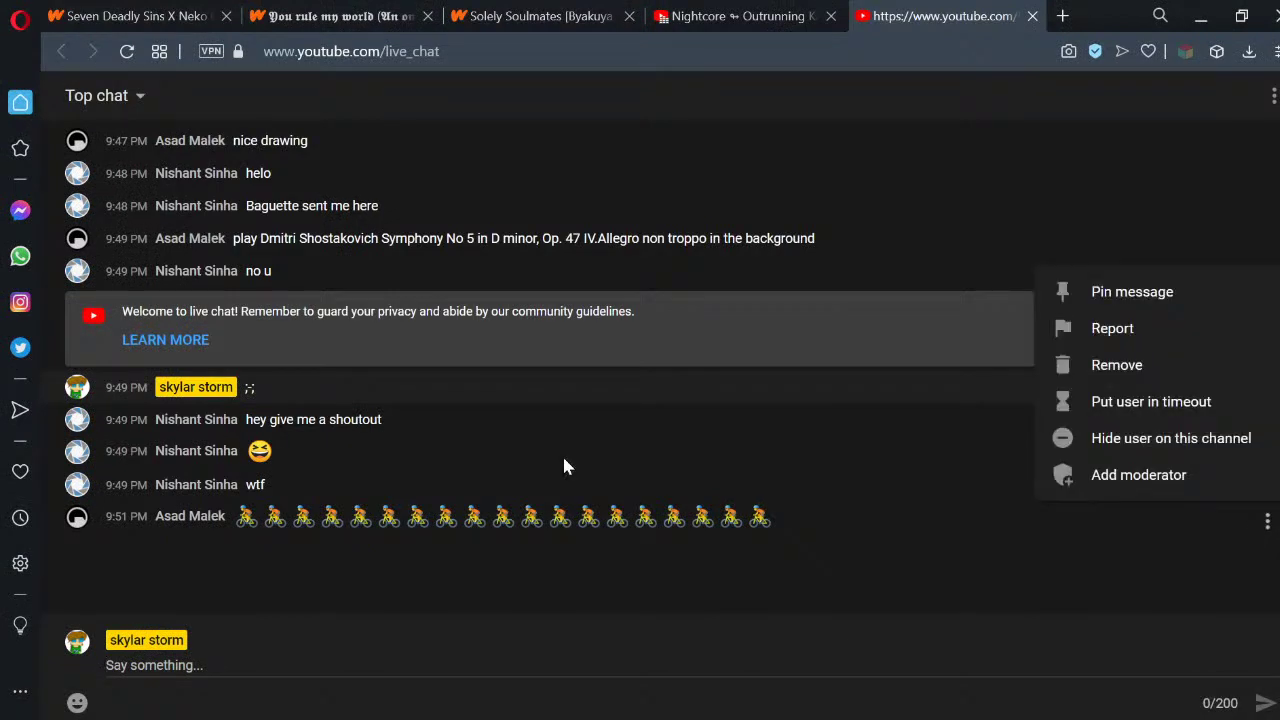
left_click(1170, 378)
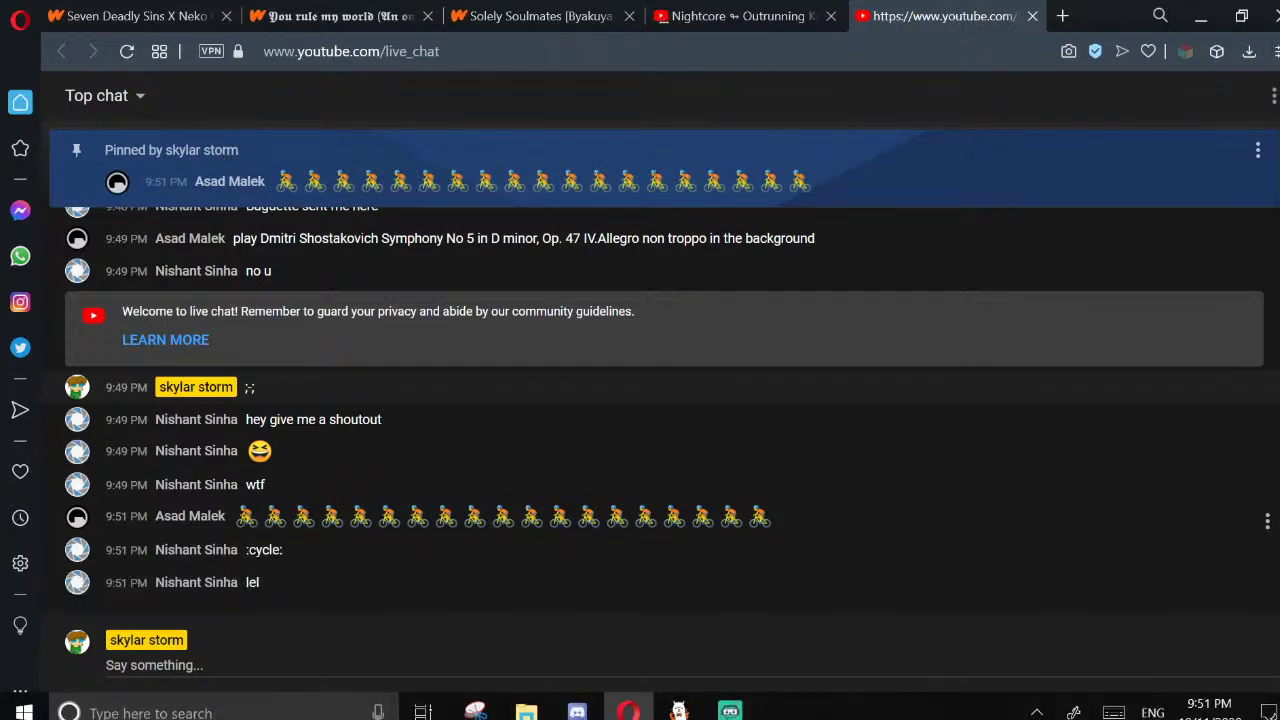
Switch back to FireAlpaca and draw a short flared sleeve on each side of the body with the Pen, from shoulder to torso
key("alt+Tab")
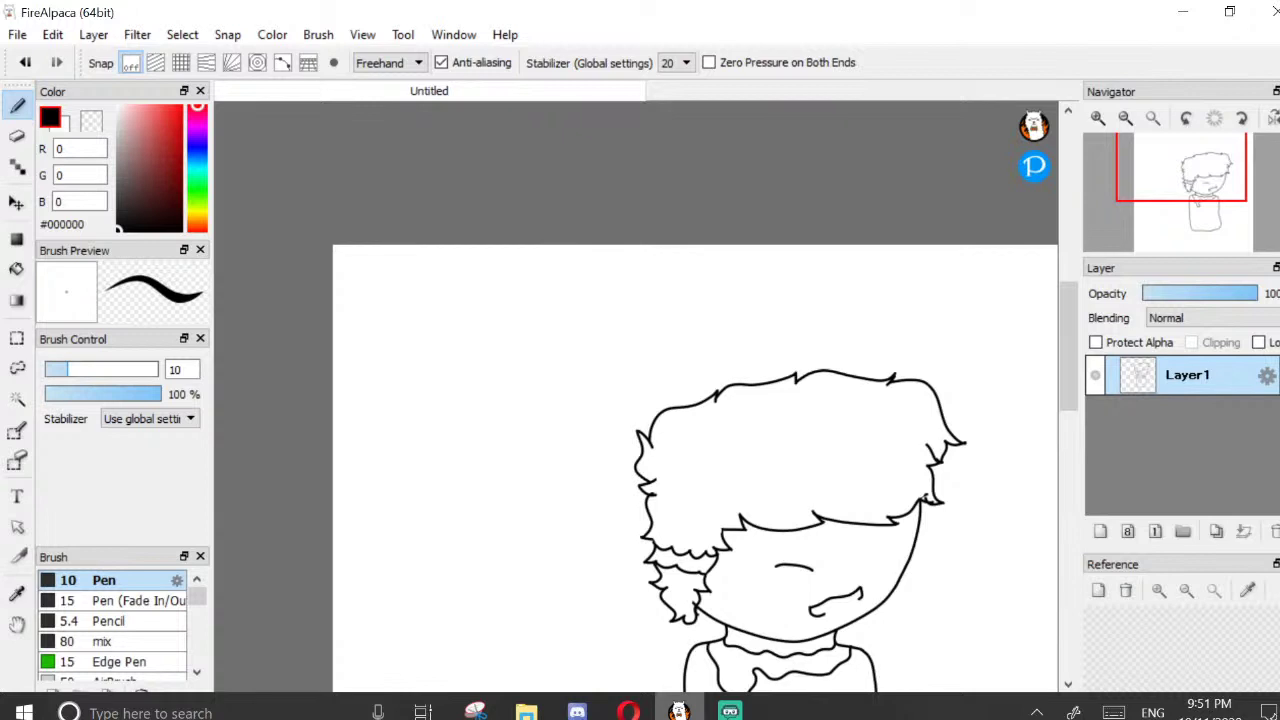
scroll(687, 652, "down", 4)
scroll(687, 652, "up", 2)
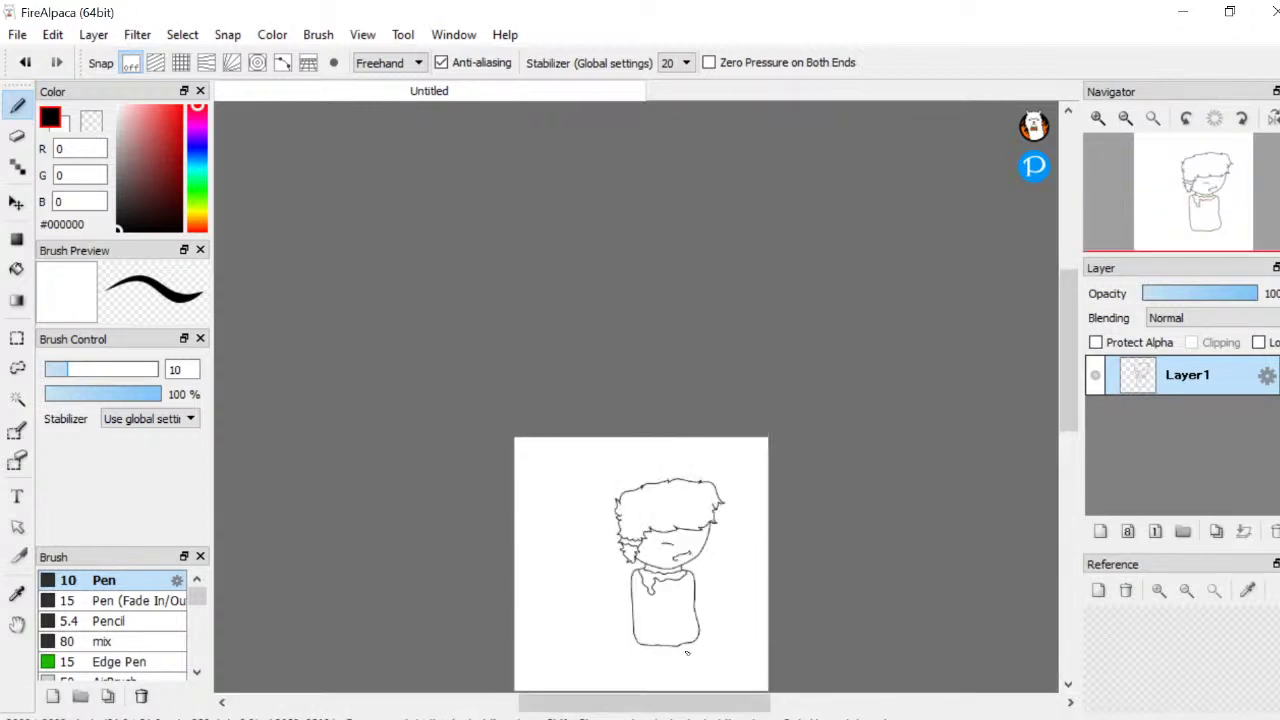
scroll(687, 652, "up", 5)
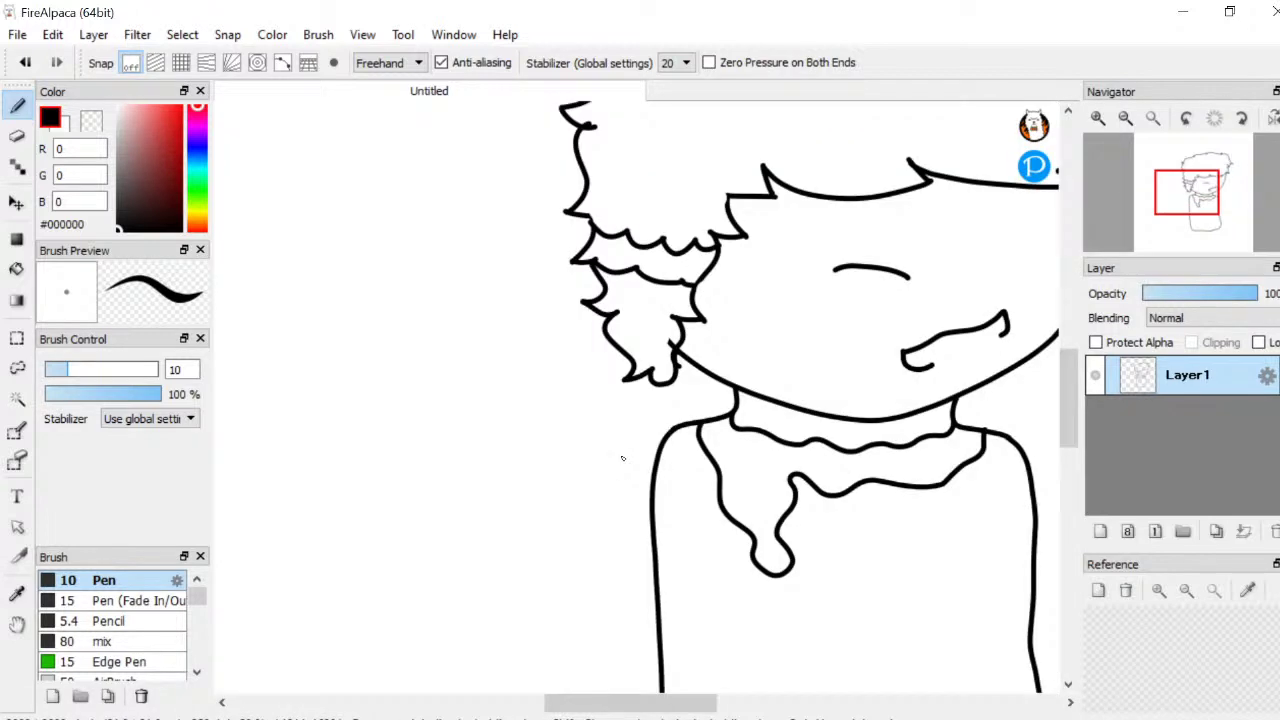
mouse_move(672, 426)
left_mouse_down()
mouse_move(537, 514)
mouse_move(663, 655)
left_mouse_up()
scroll(663, 655, "down", 3)
scroll(638, 356, "up", 3)
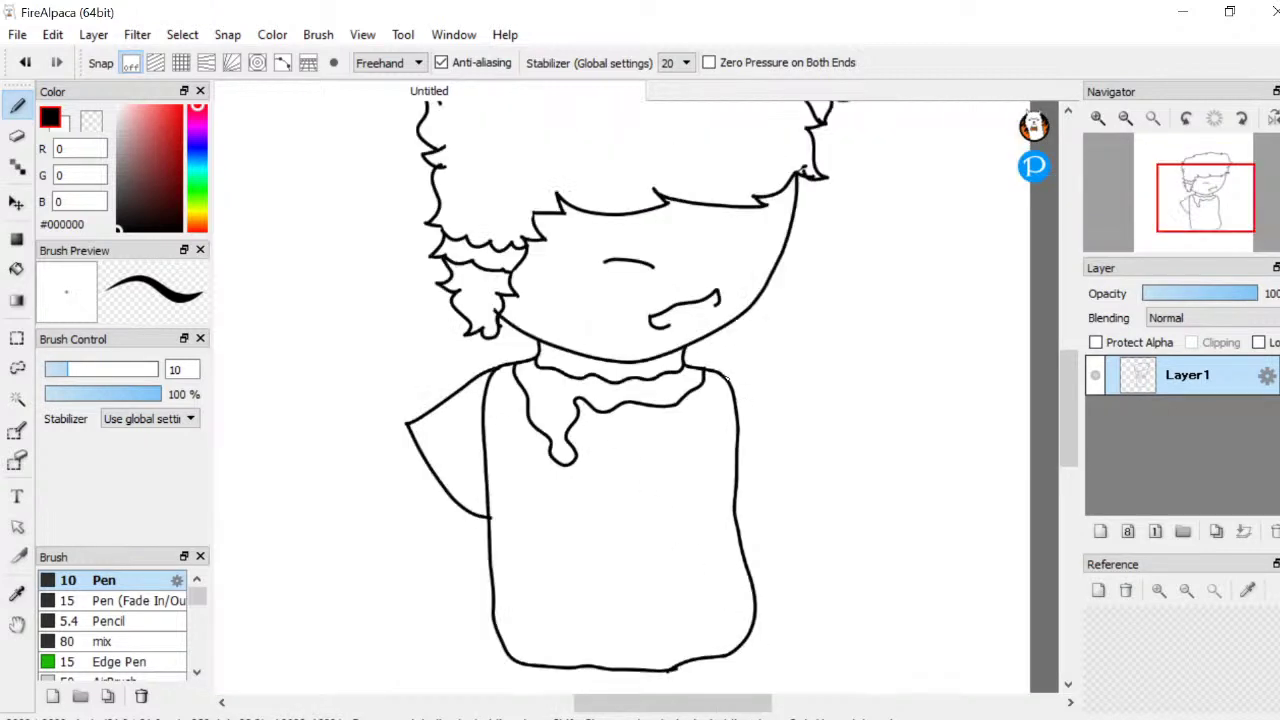
mouse_move(728, 378)
left_mouse_down()
mouse_move(778, 424)
mouse_move(776, 476)
mouse_move(733, 504)
left_mouse_up()
mouse_move(423, 463)
left_mouse_down()
mouse_move(404, 460)
mouse_move(391, 490)
mouse_move(407, 510)
left_mouse_up()
key("ctrl+z")
mouse_move(426, 466)
left_mouse_down()
mouse_move(446, 521)
mouse_move(494, 540)
left_mouse_up()
key("ctrl+z")
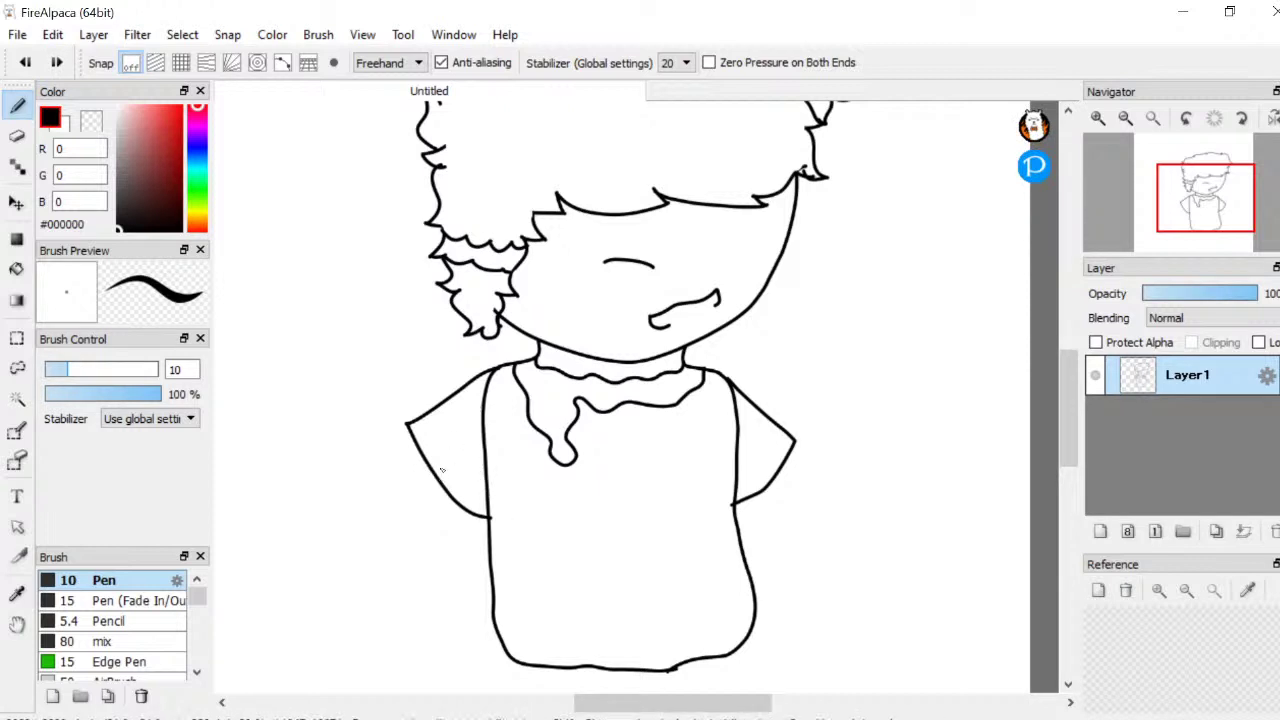
mouse_move(433, 473)
left_mouse_down()
mouse_move(420, 503)
mouse_move(441, 533)
mouse_move(472, 513)
mouse_move(459, 420)
mouse_move(477, 395)
mouse_move(490, 401)
mouse_move(514, 465)
mouse_move(484, 537)
left_mouse_up()
scroll(456, 522, "up", 2)
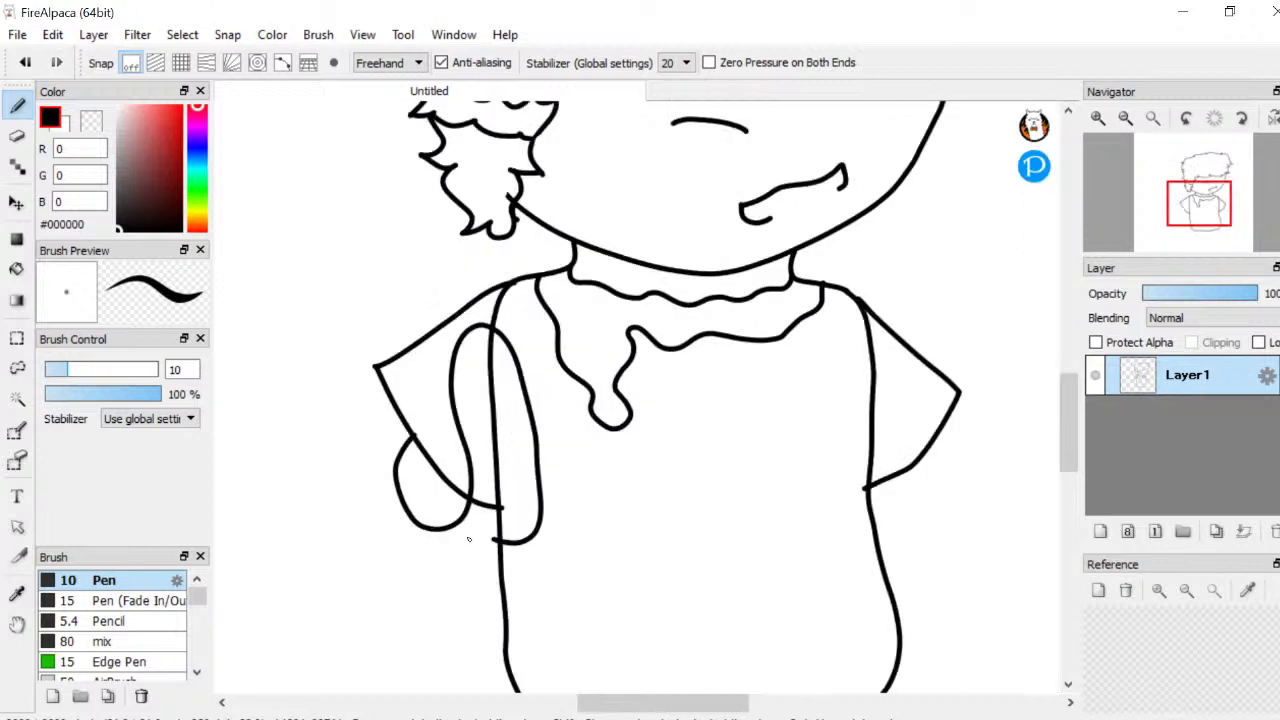
key("ctrl+z")
mouse_move(383, 390)
left_mouse_down()
mouse_move(362, 461)
mouse_move(400, 498)
mouse_move(451, 476)
mouse_move(460, 363)
mouse_move(478, 328)
mouse_move(514, 332)
mouse_move(541, 355)
mouse_move(581, 446)
mouse_move(576, 494)
mouse_move(556, 528)
mouse_move(523, 542)
mouse_move(364, 499)
mouse_move(301, 404)
mouse_move(341, 375)
mouse_move(373, 379)
mouse_move(374, 443)
left_mouse_up()
key("ctrl+z")
key("ctrl+z")
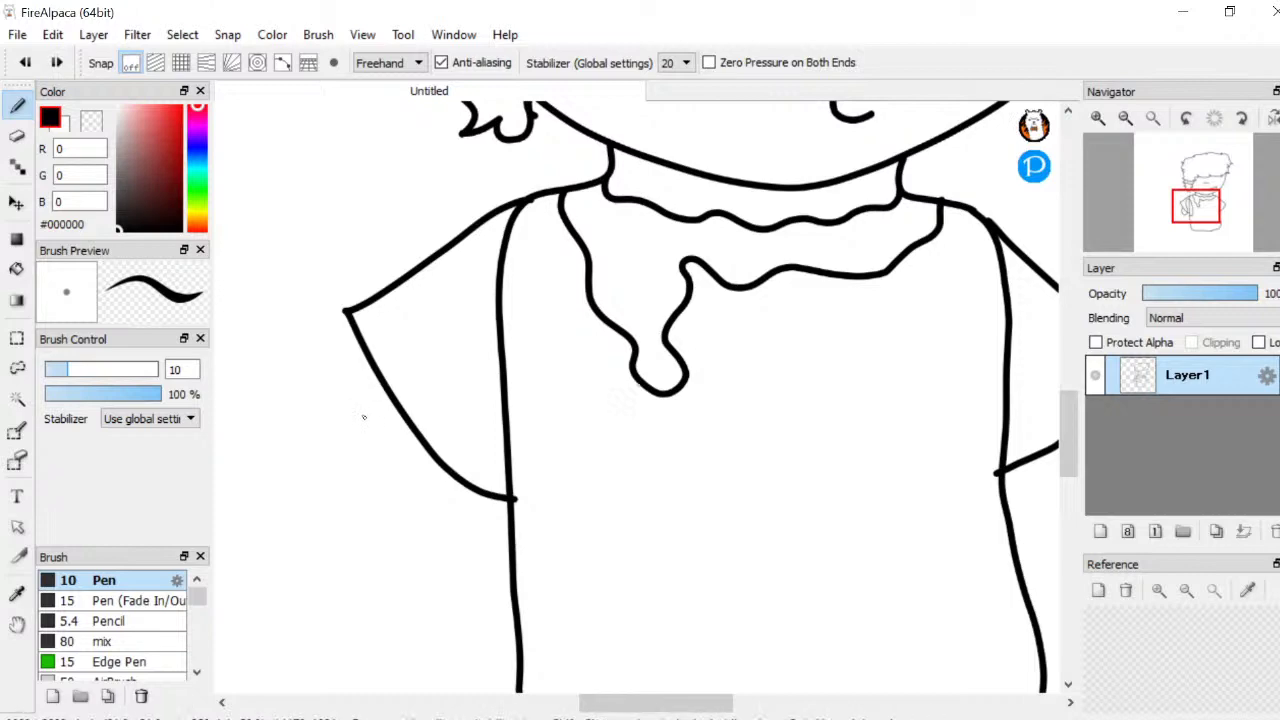
scroll(480, 583, "down", 4)
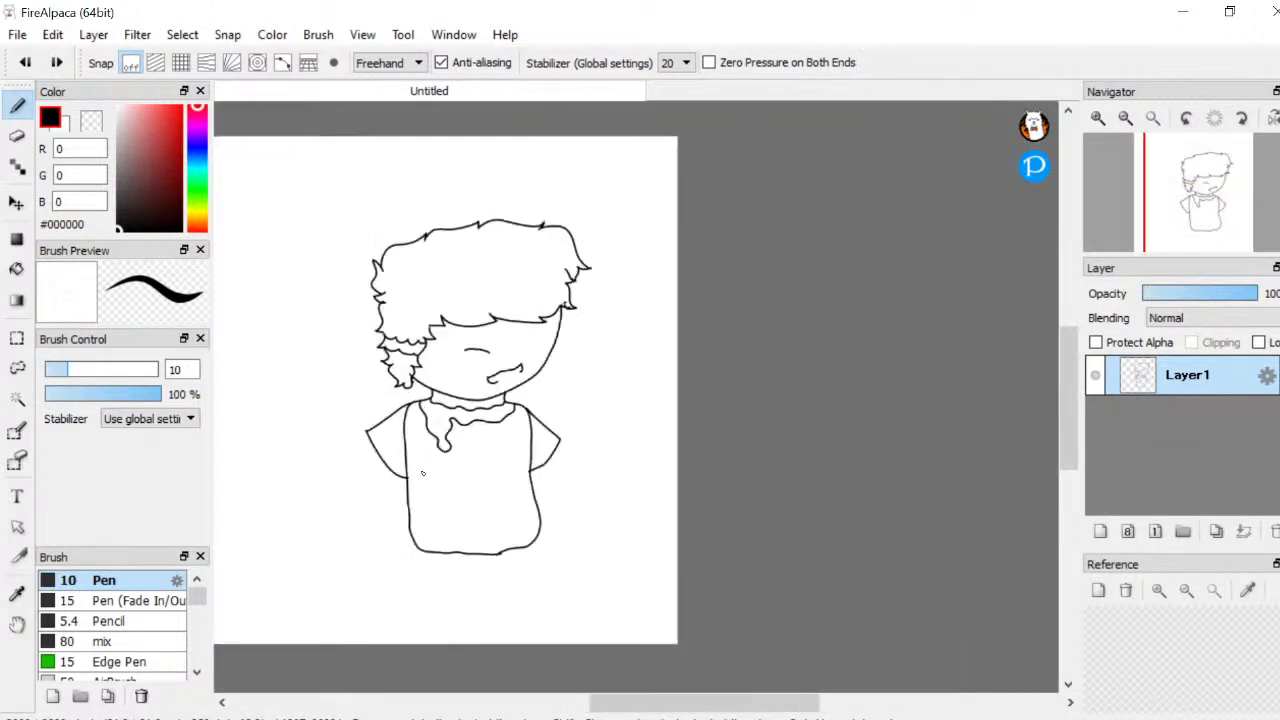
scroll(502, 389, "up", 5)
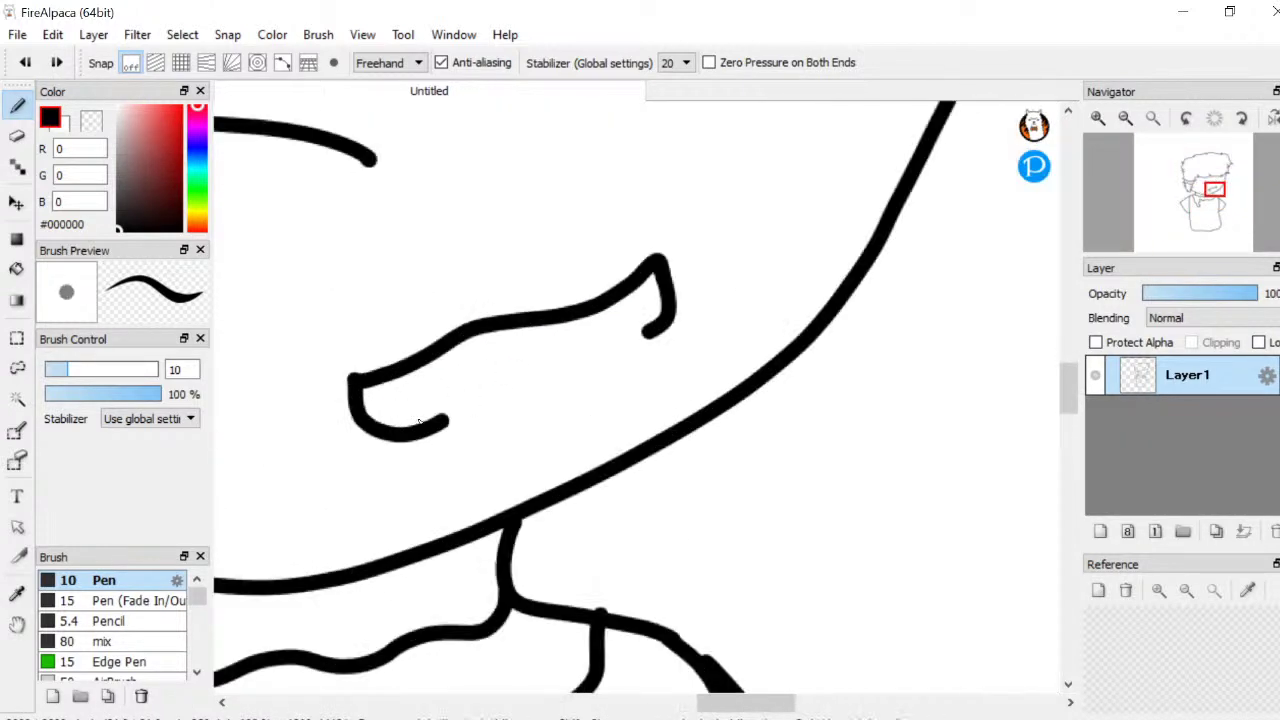
mouse_move(365, 397)
left_mouse_down()
mouse_move(621, 348)
mouse_move(672, 300)
left_mouse_up()
key("ctrl+z")
scroll(571, 414, "down", 5)
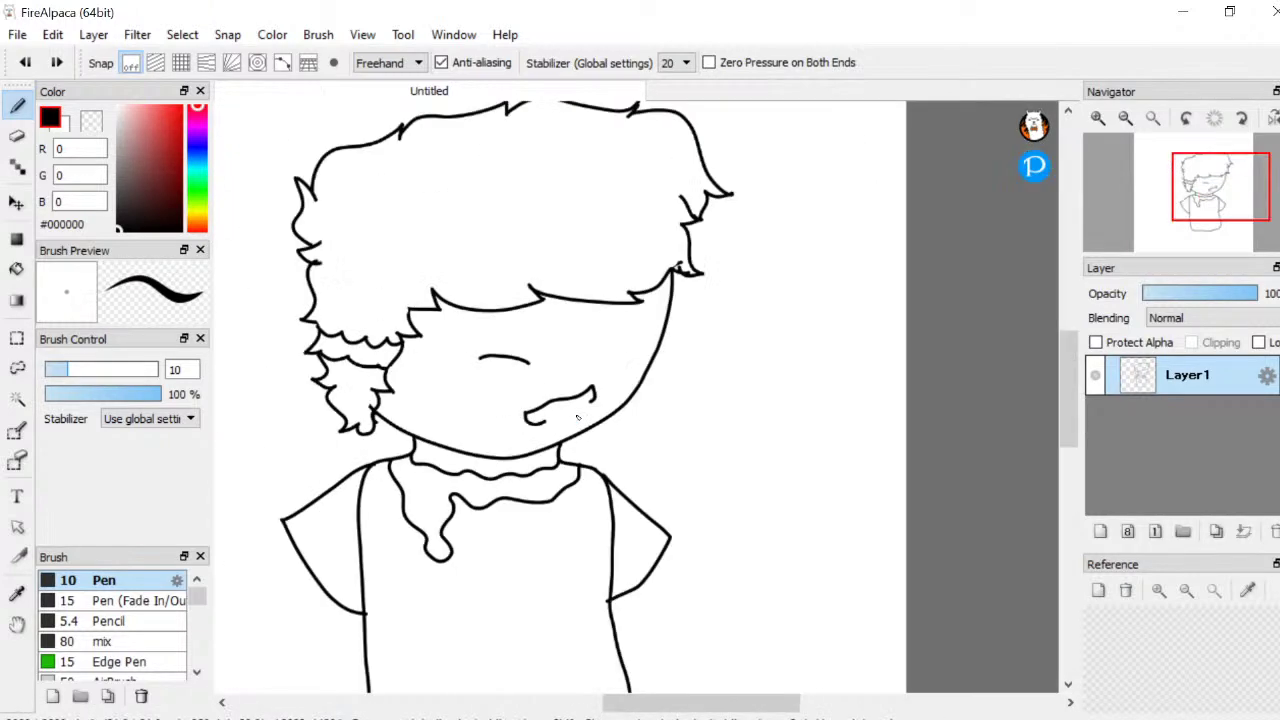
scroll(469, 437, "up", 4)
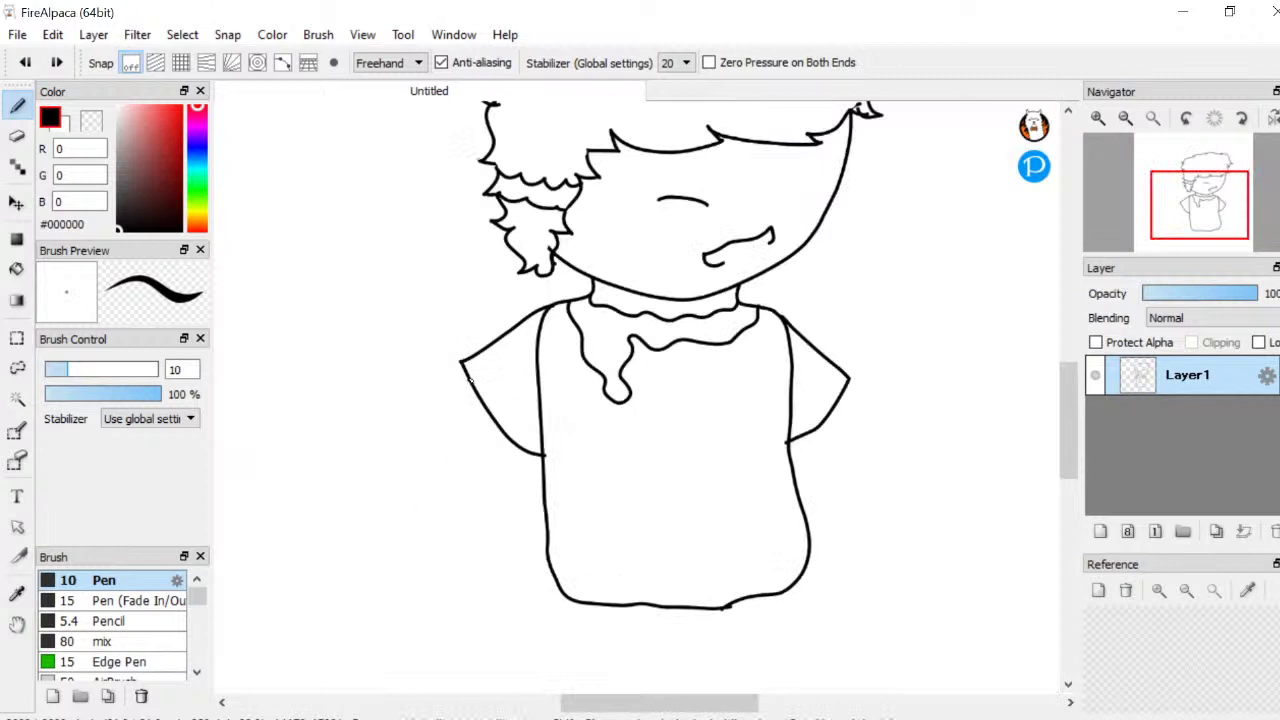
mouse_move(464, 370)
left_mouse_down()
mouse_move(460, 253)
mouse_move(422, 216)
mouse_move(391, 209)
mouse_move(365, 250)
mouse_move(436, 440)
left_mouse_up()
key("ctrl+z")
mouse_move(520, 445)
left_mouse_down()
mouse_move(484, 306)
mouse_move(502, 265)
mouse_move(536, 287)
mouse_move(568, 379)
mouse_move(545, 463)
mouse_move(478, 375)
mouse_move(452, 295)
mouse_move(454, 257)
mouse_move(479, 248)
mouse_move(532, 335)
mouse_move(544, 444)
left_mouse_up()
key("ctrl+z")
key("ctrl+z")
Draw the left arm with the Pen as a rounded shape curving outward and down from the sleeve's edge and back to the torso
mouse_move(483, 400)
left_mouse_down()
mouse_move(461, 464)
mouse_move(380, 495)
mouse_move(376, 520)
mouse_move(395, 540)
mouse_move(433, 538)
mouse_move(541, 457)
left_mouse_up()
scroll(541, 457, "down", 2)
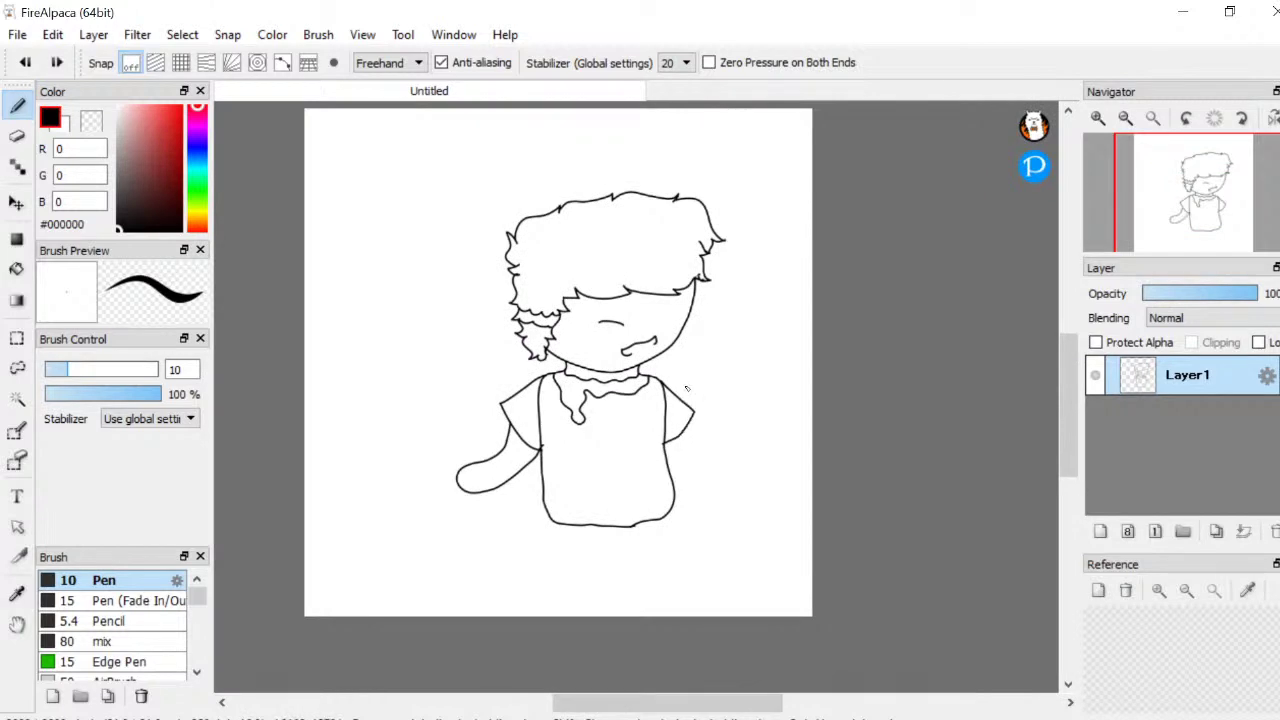
left_click_drag(697, 410, 697, 323)
key("ctrl+z")
mouse_move(695, 412)
left_mouse_down()
mouse_move(704, 342)
mouse_move(722, 346)
mouse_move(731, 455)
mouse_move(682, 477)
mouse_move(668, 458)
left_mouse_up()
scroll(650, 400, "down", 2)
key("ctrl+z")
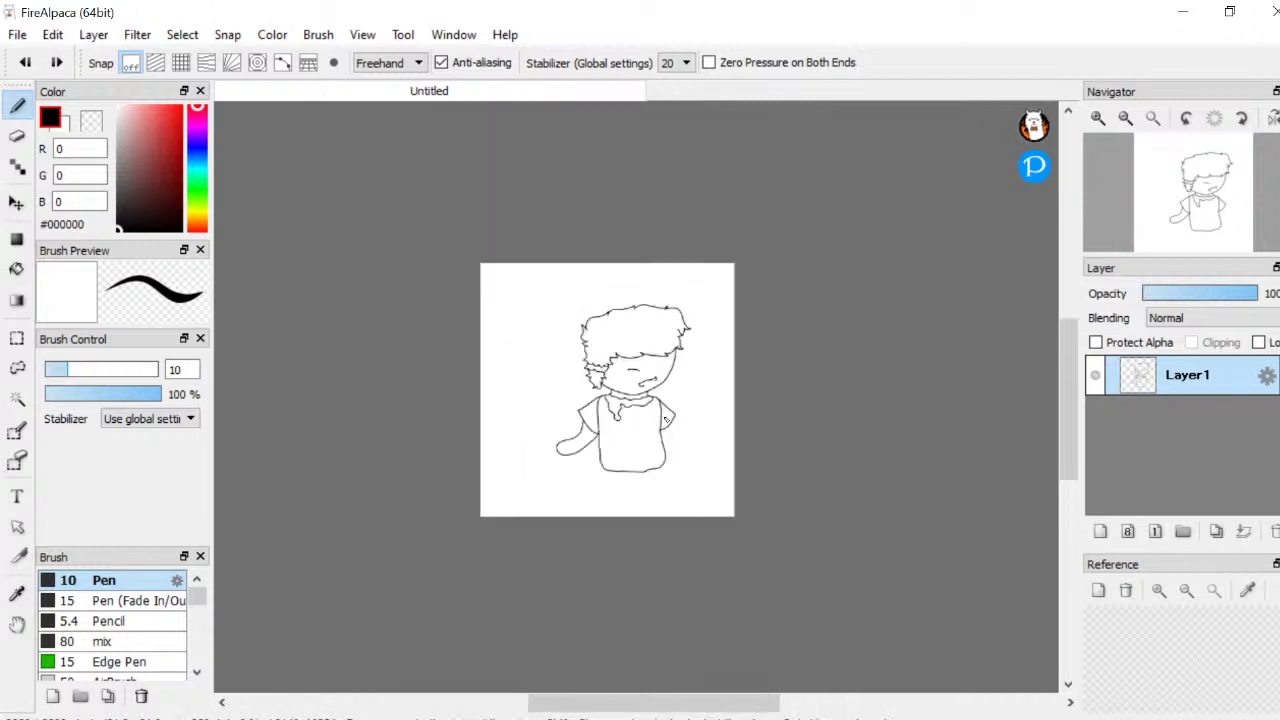
scroll(672, 400, "up", 4)
mouse_move(712, 392)
left_mouse_down()
mouse_move(728, 294)
mouse_move(760, 220)
left_mouse_up()
key("ctrl+z")
Draw the right arm raised beside the face with the Pen, with a rounded tip and a bent elbow running back to the torso
scroll(710, 393, "down", 3)
scroll(708, 395, "up", 2)
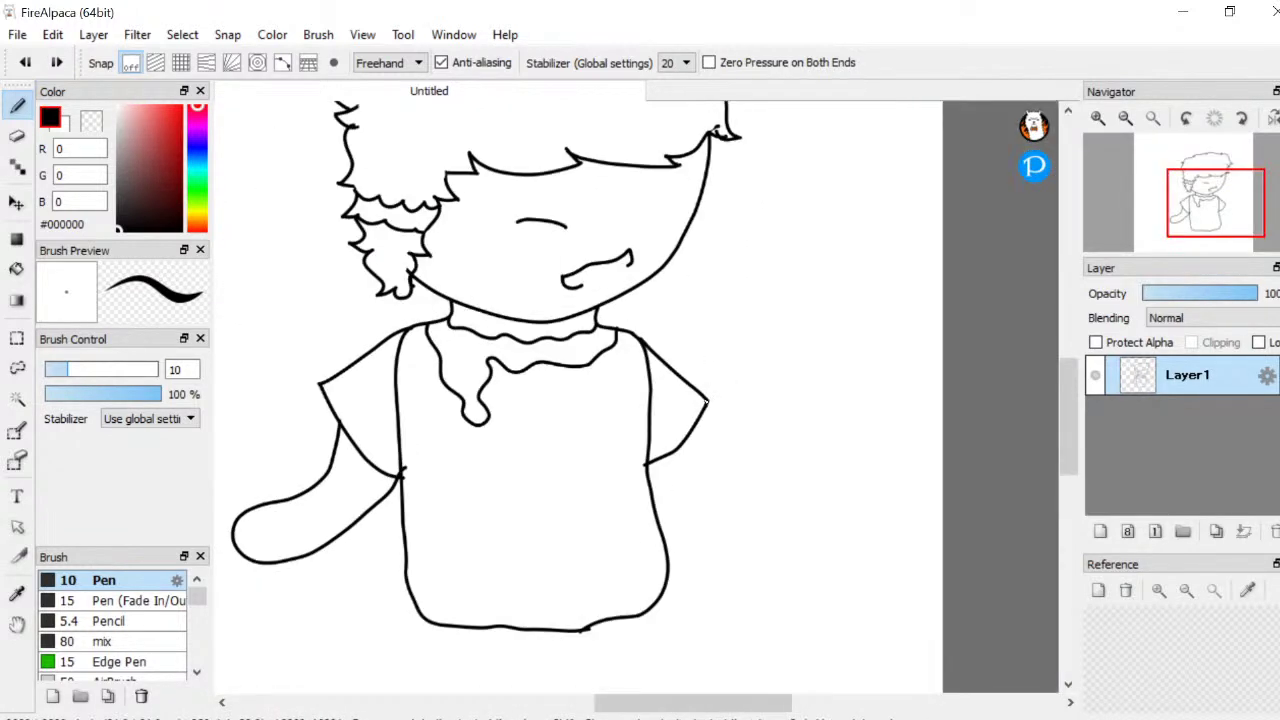
mouse_move(706, 402)
left_mouse_down()
mouse_move(684, 291)
mouse_move(715, 240)
left_mouse_up()
left_click_drag(748, 291, 761, 457)
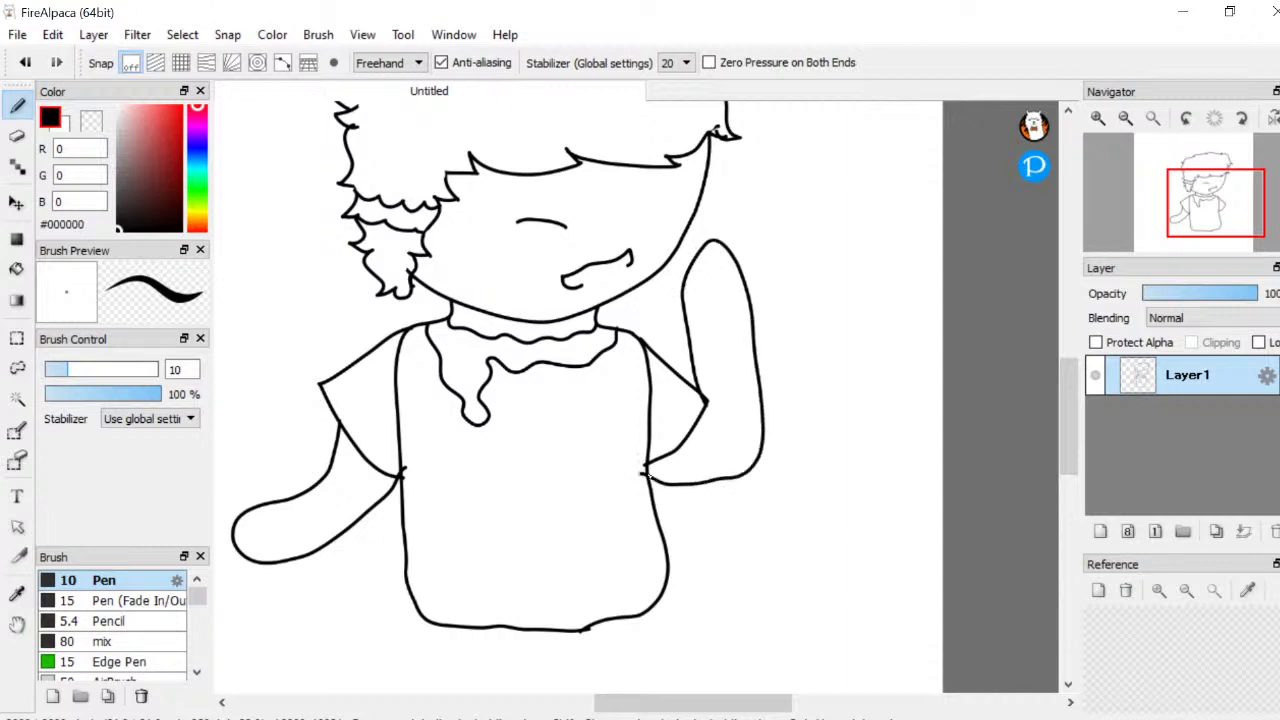
scroll(648, 476, "down", 3)
scroll(665, 400, "up", 6)
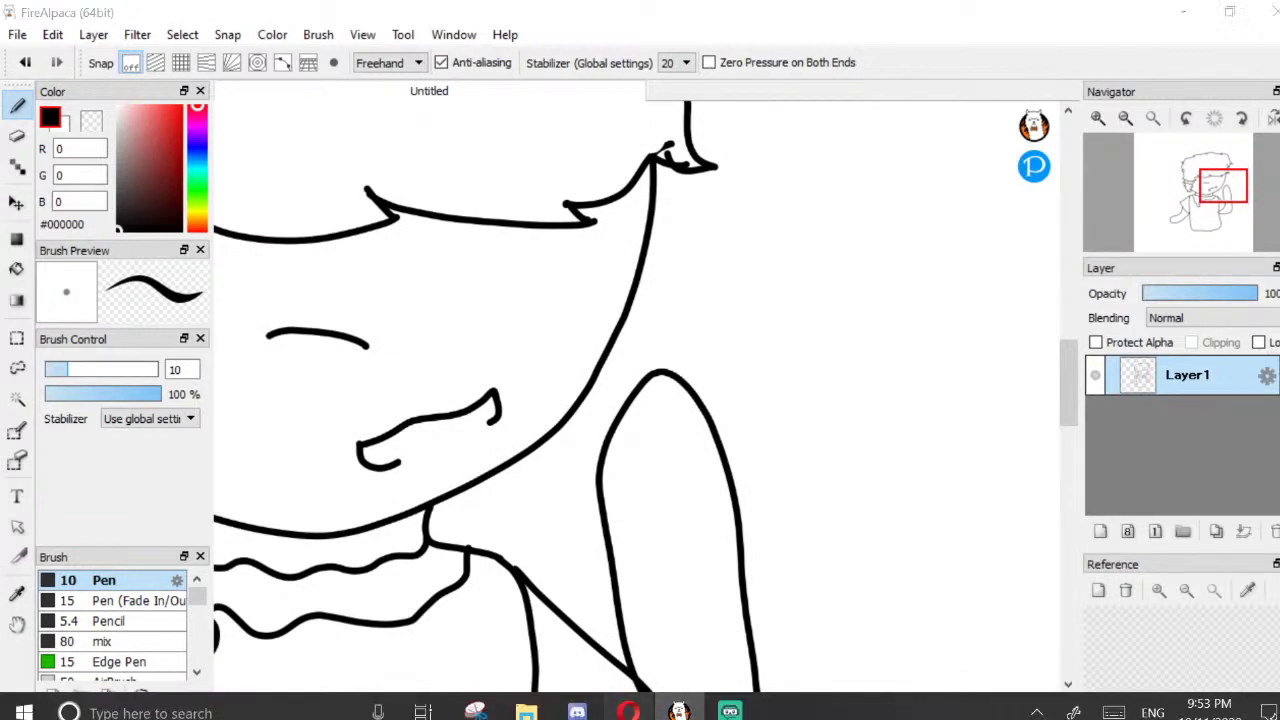
Switch to the YouTube live chat in the browser, replace the pinned message with the head-massage emoji message, and replace that with the cartwheel emoji message
left_click(628, 712)
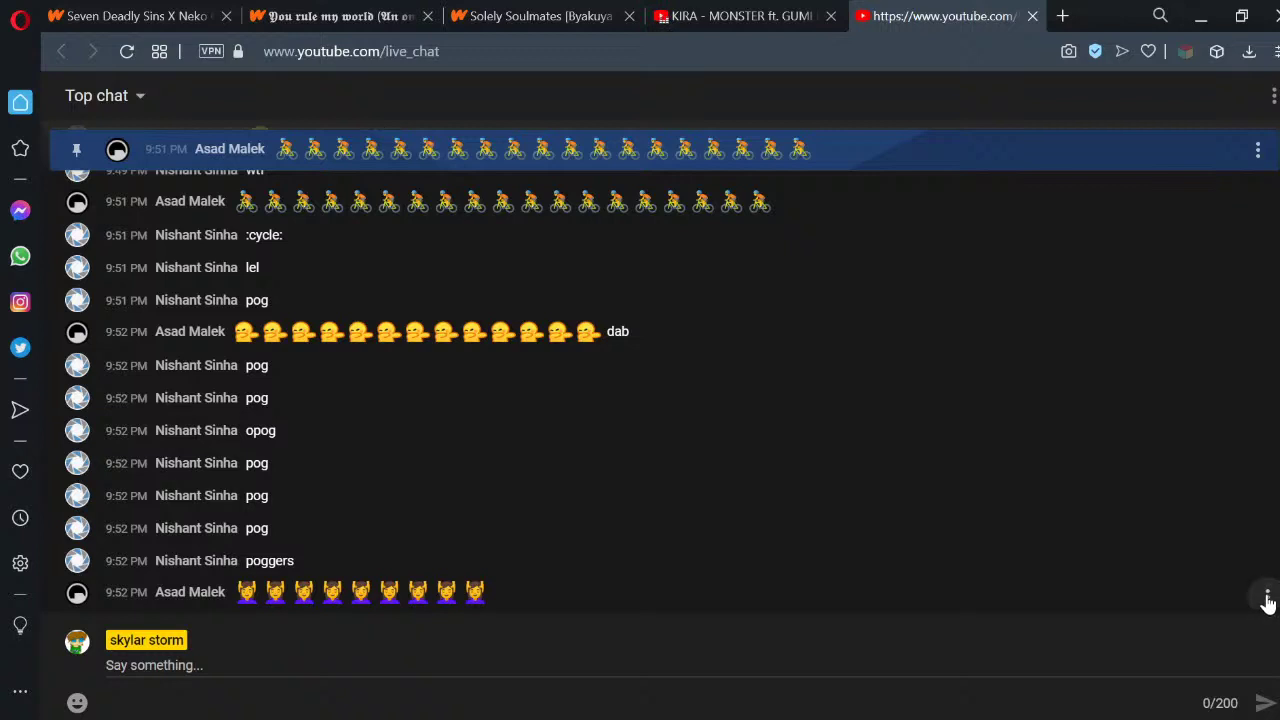
left_click(1267, 598)
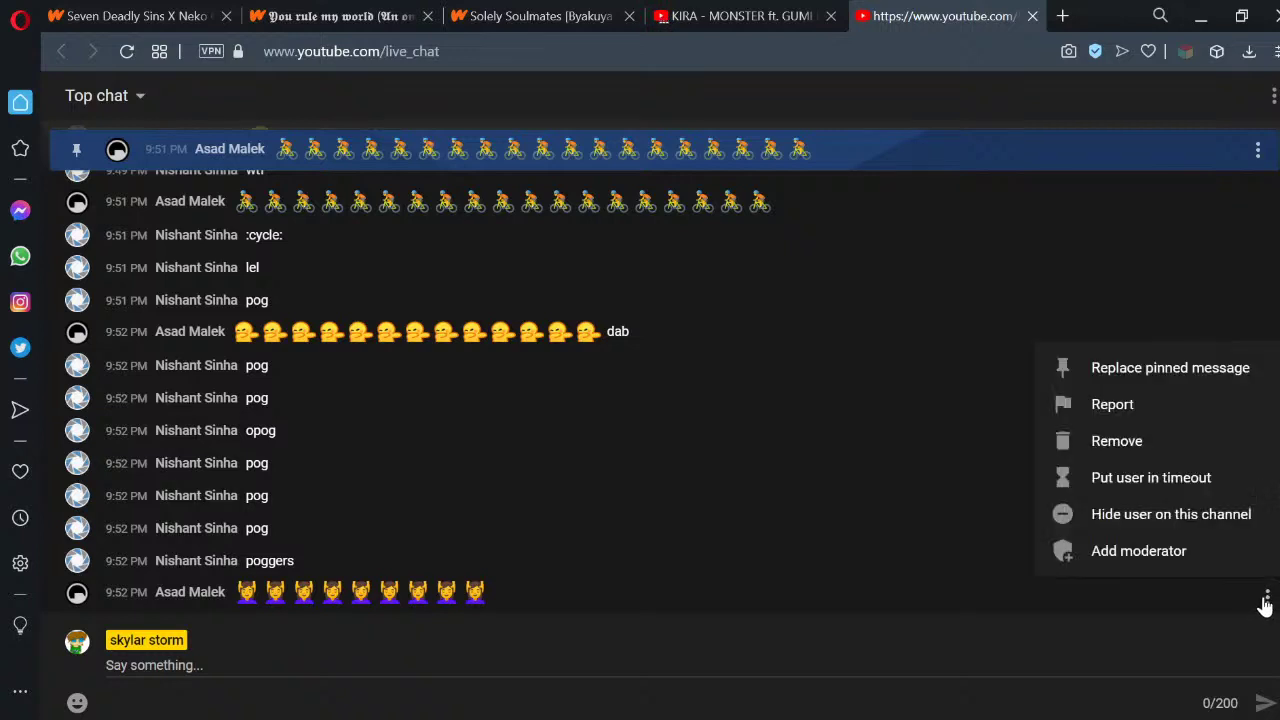
left_click(1177, 370)
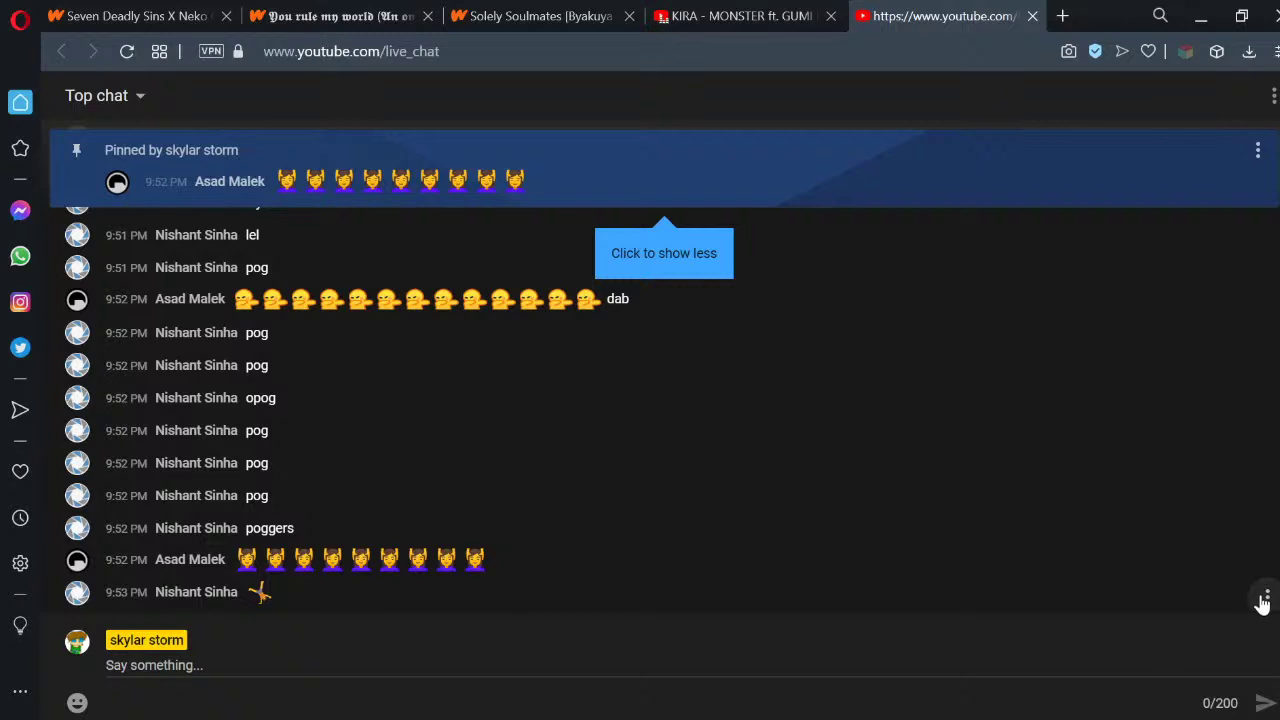
left_click(1264, 597)
left_click(1142, 378)
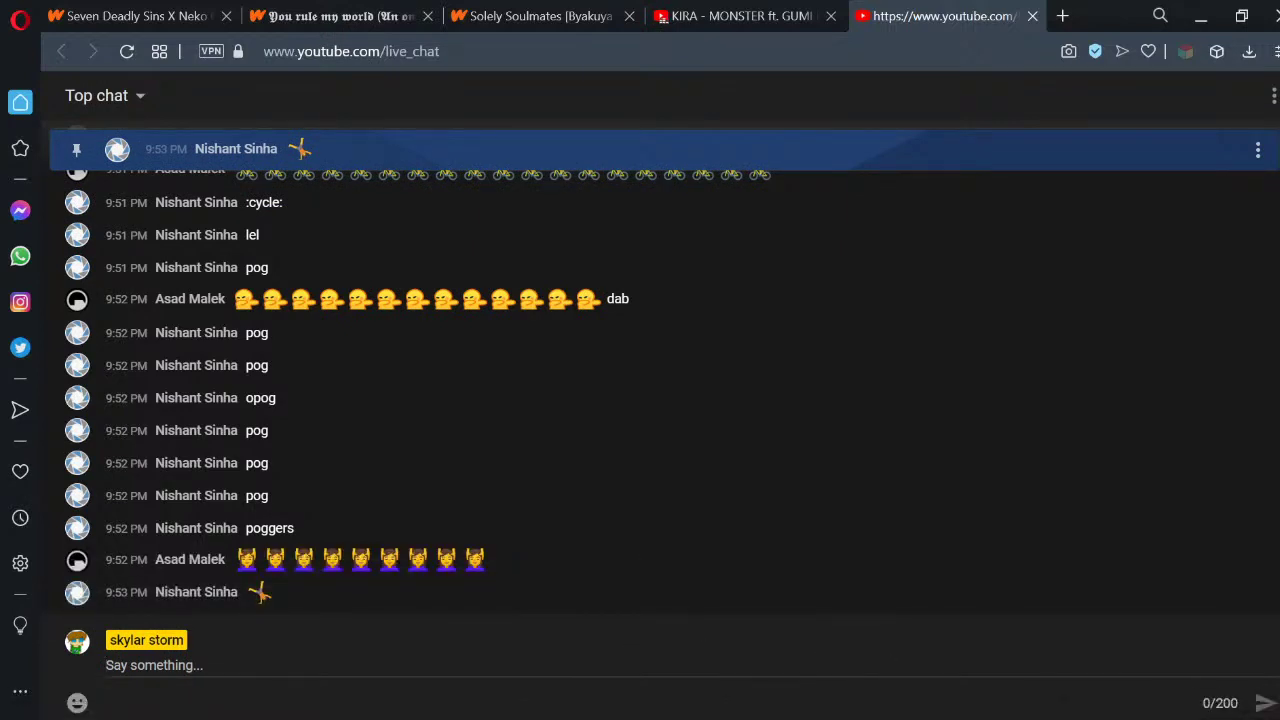
key("BackSpace")
type("my fav")
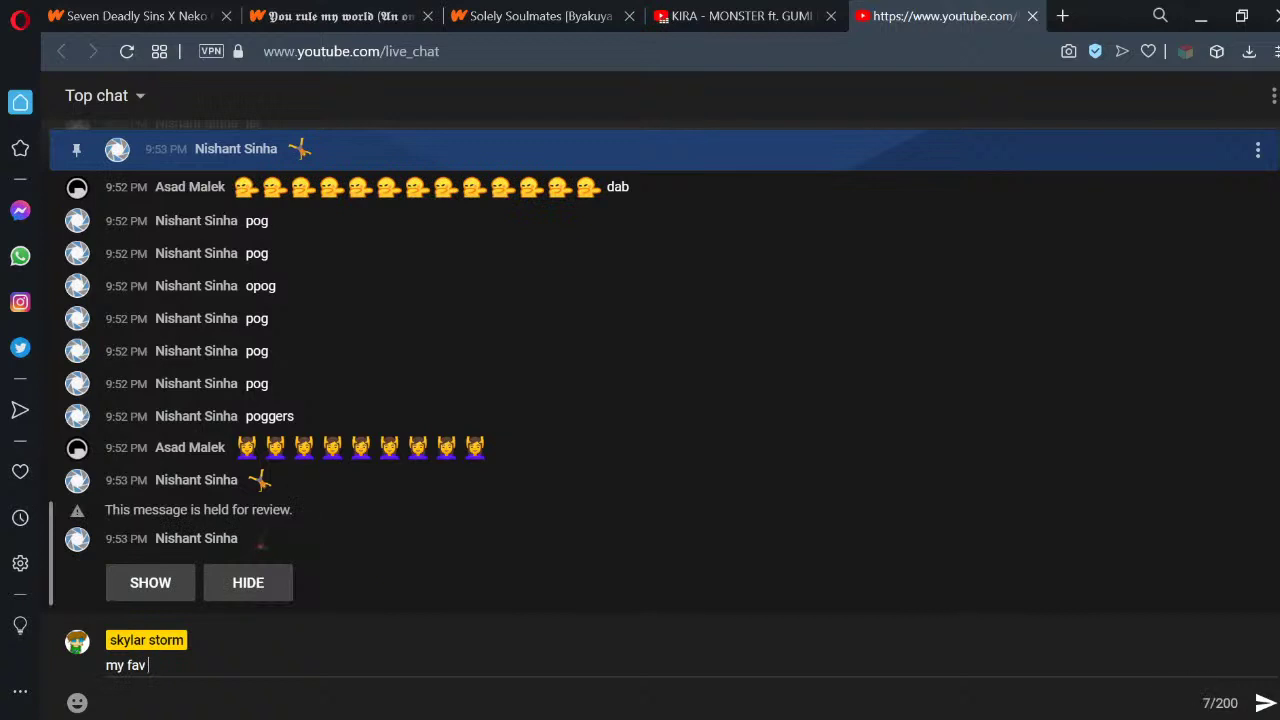
key("BackSpace")
key("BackSpace")
key("BackSpace")
key("BackSpace")
key("BackSpace")
key("BackSpace")
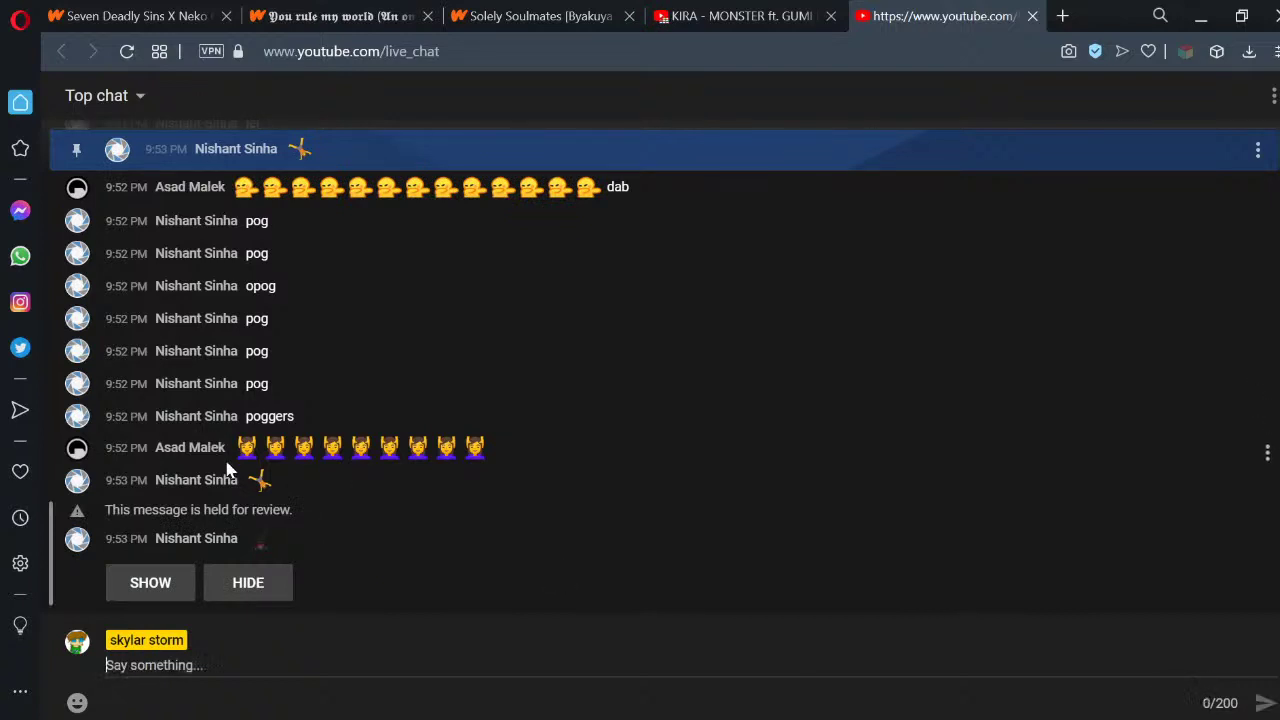
Show the chat message held for review, and post a chat message asking why the hell it was held under review
left_click(134, 579)
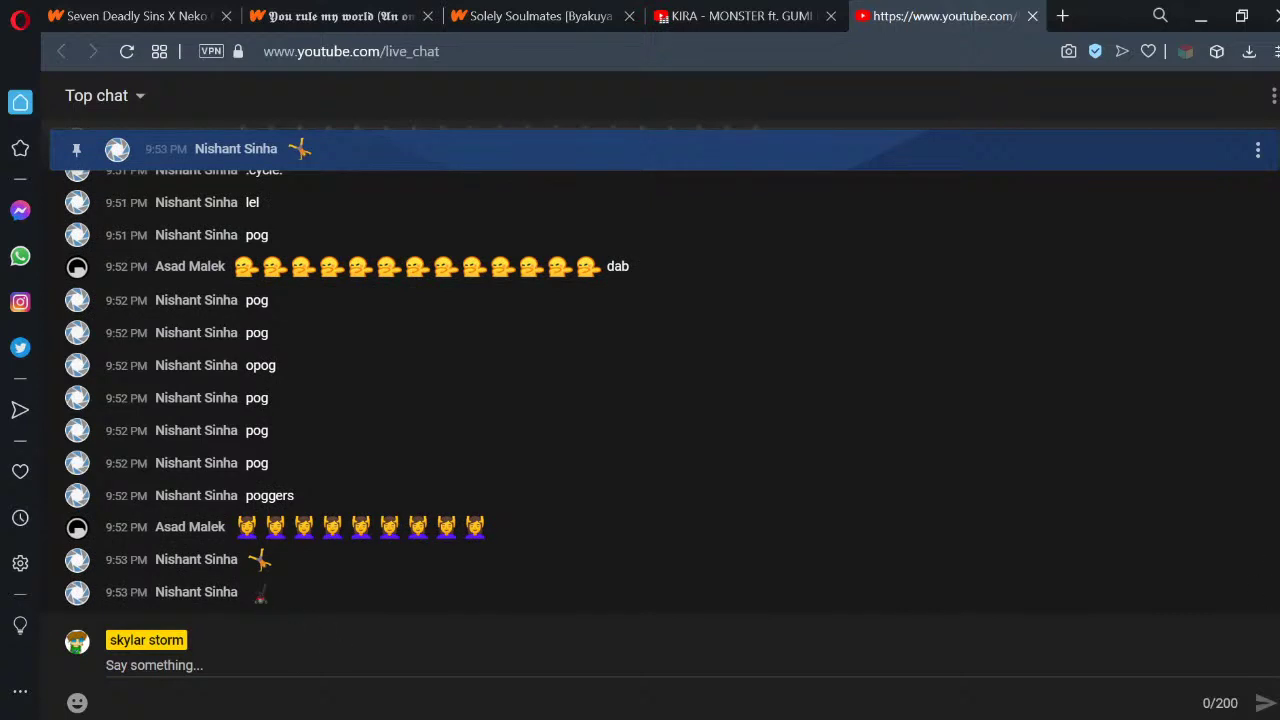
type("WHY T")
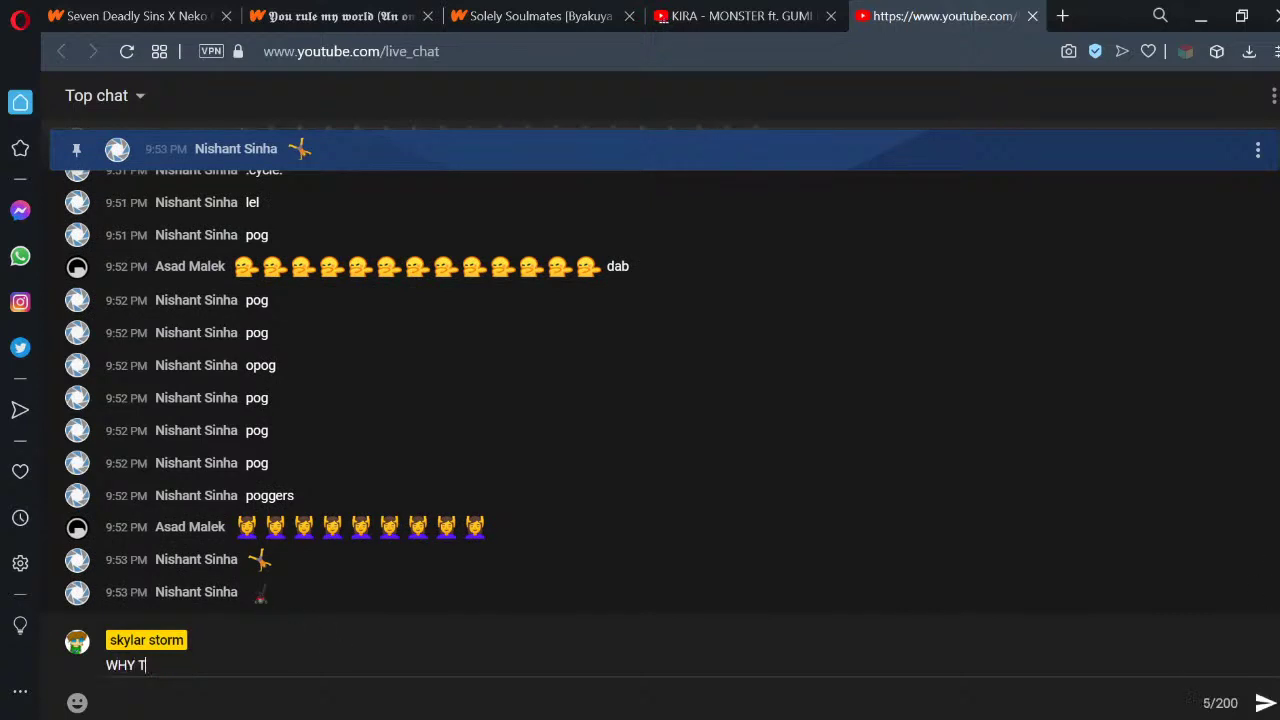
type("HE HELL WAS NISHANT")
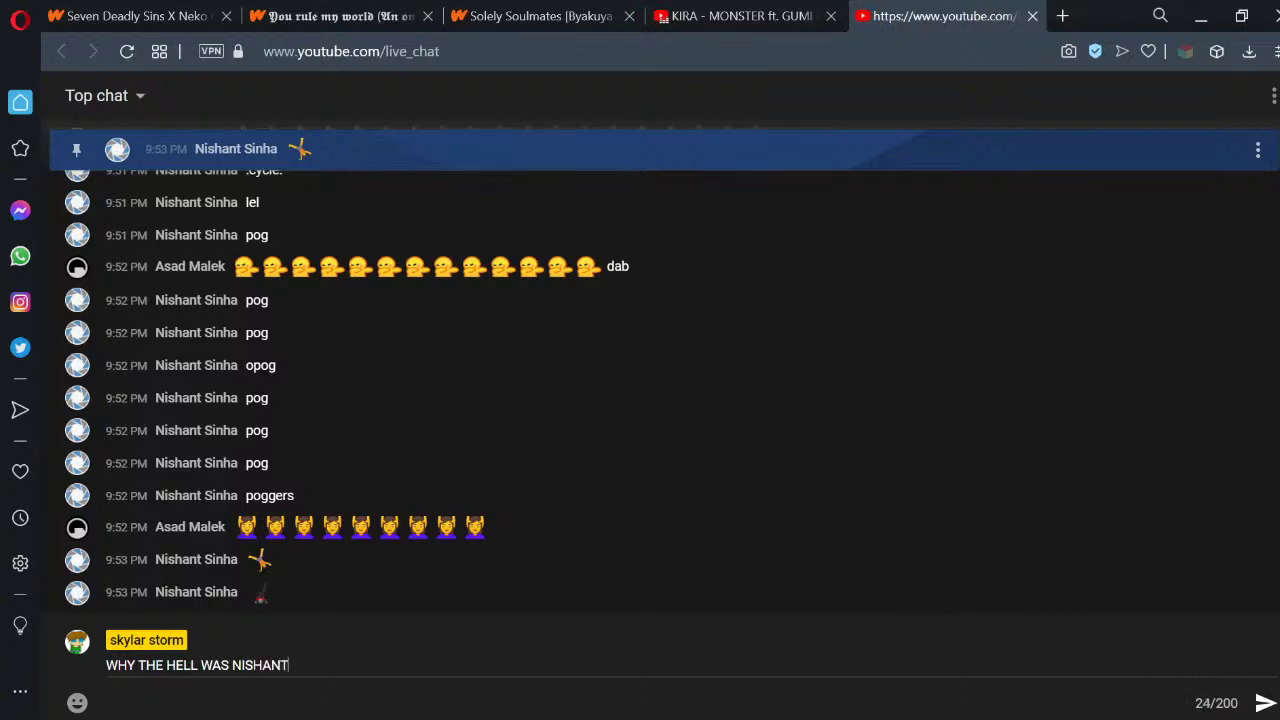
type(" MEG RIGHT THE")
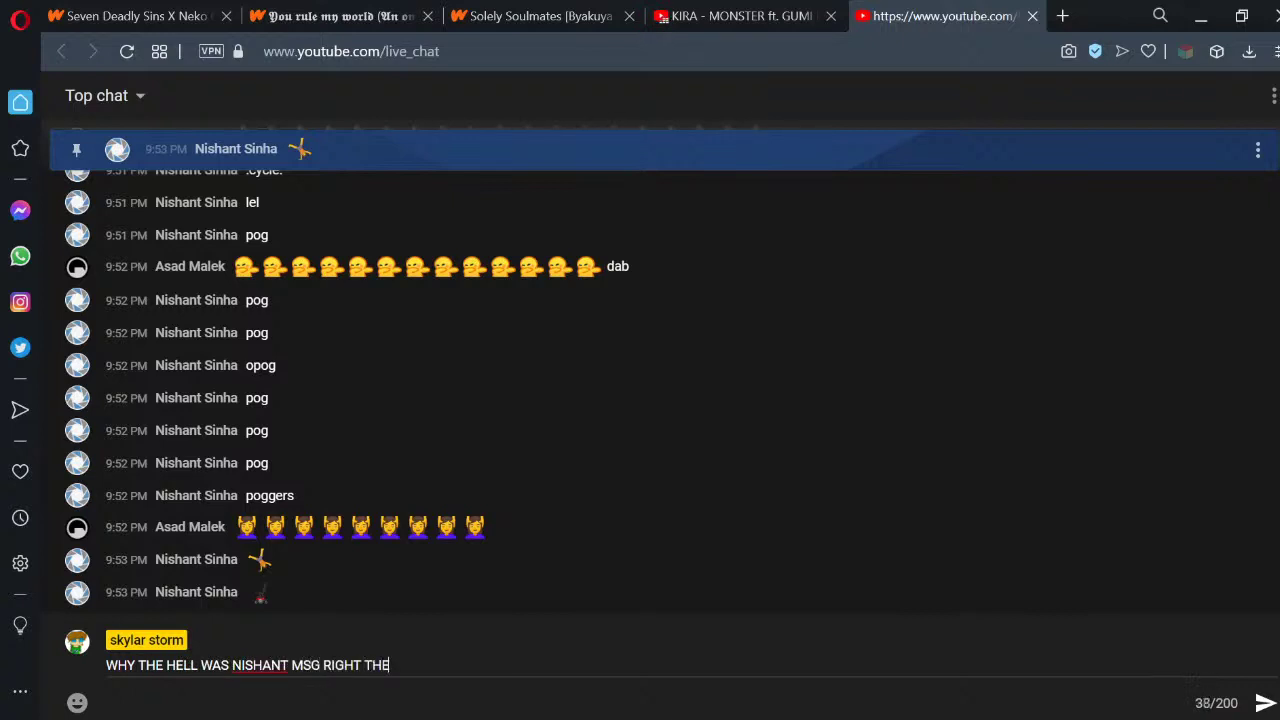
type("RE HELD UNDER R")
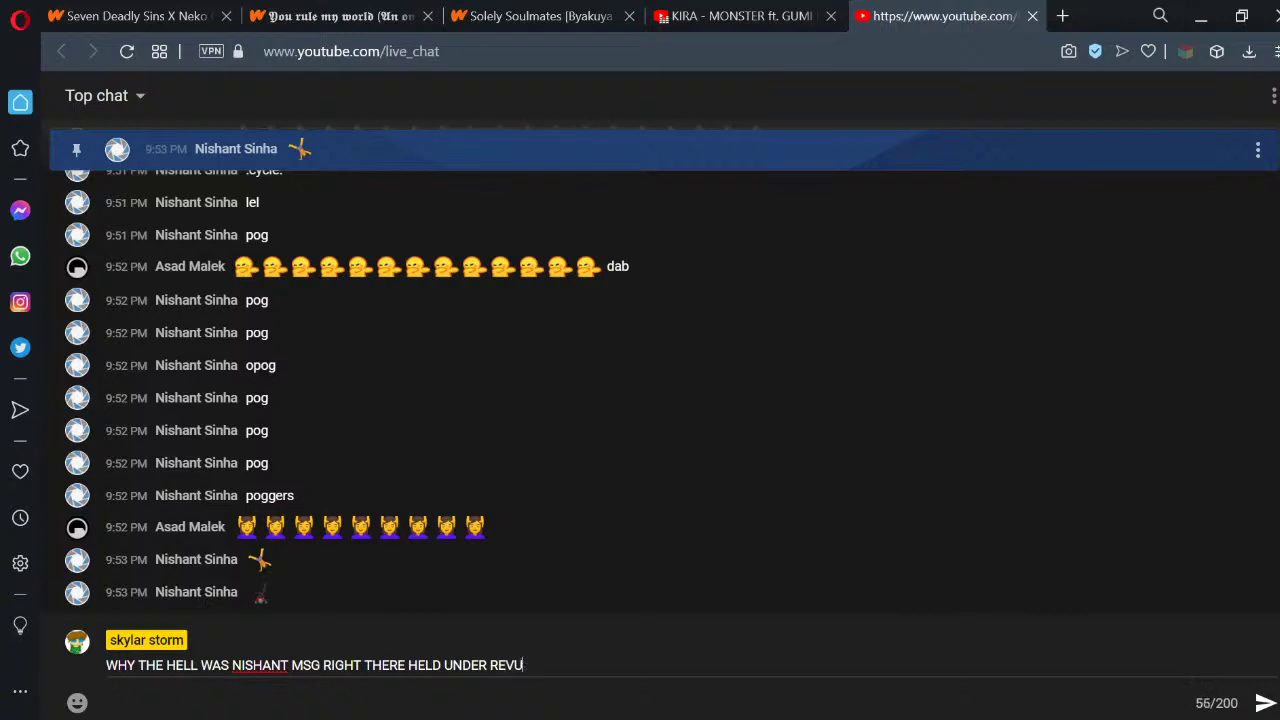
type("EVEW THE HELKL")
type("L")
key("Return")
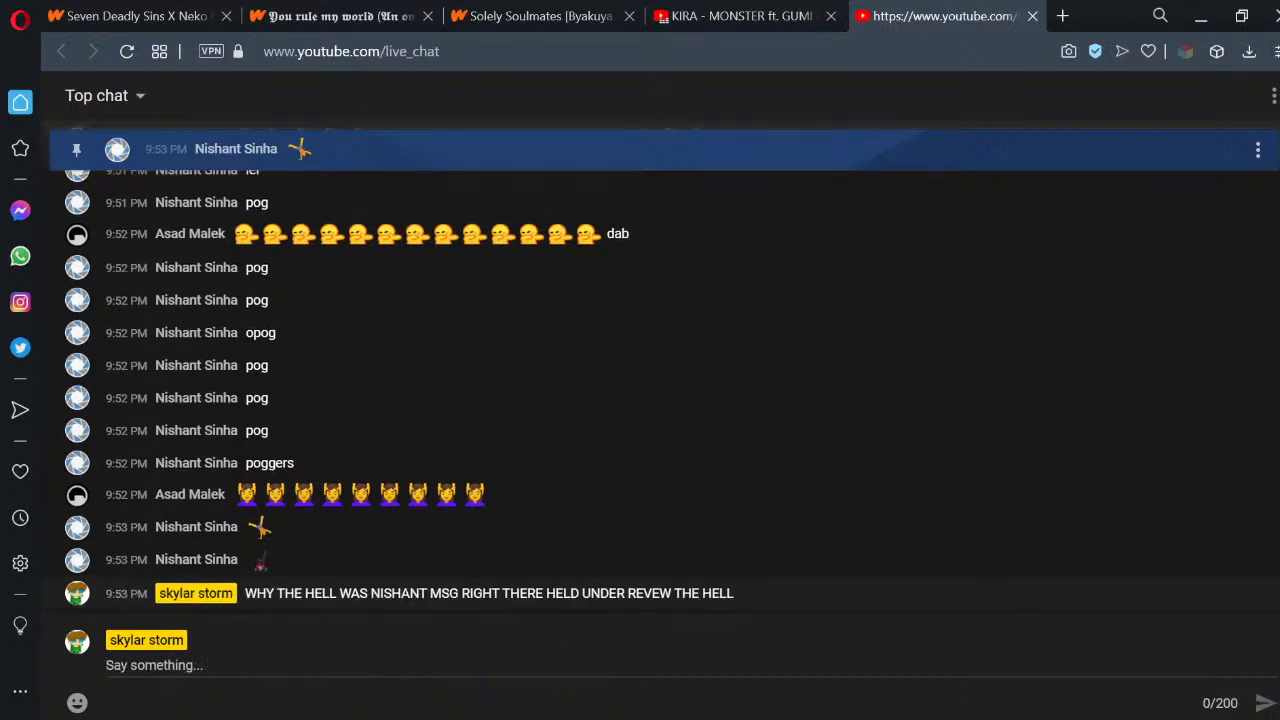
Switch to FireAlpaca and draw small rounded fingers with the Pen along the tip of the raised right arm beside the face
mouse_move(680, 712)
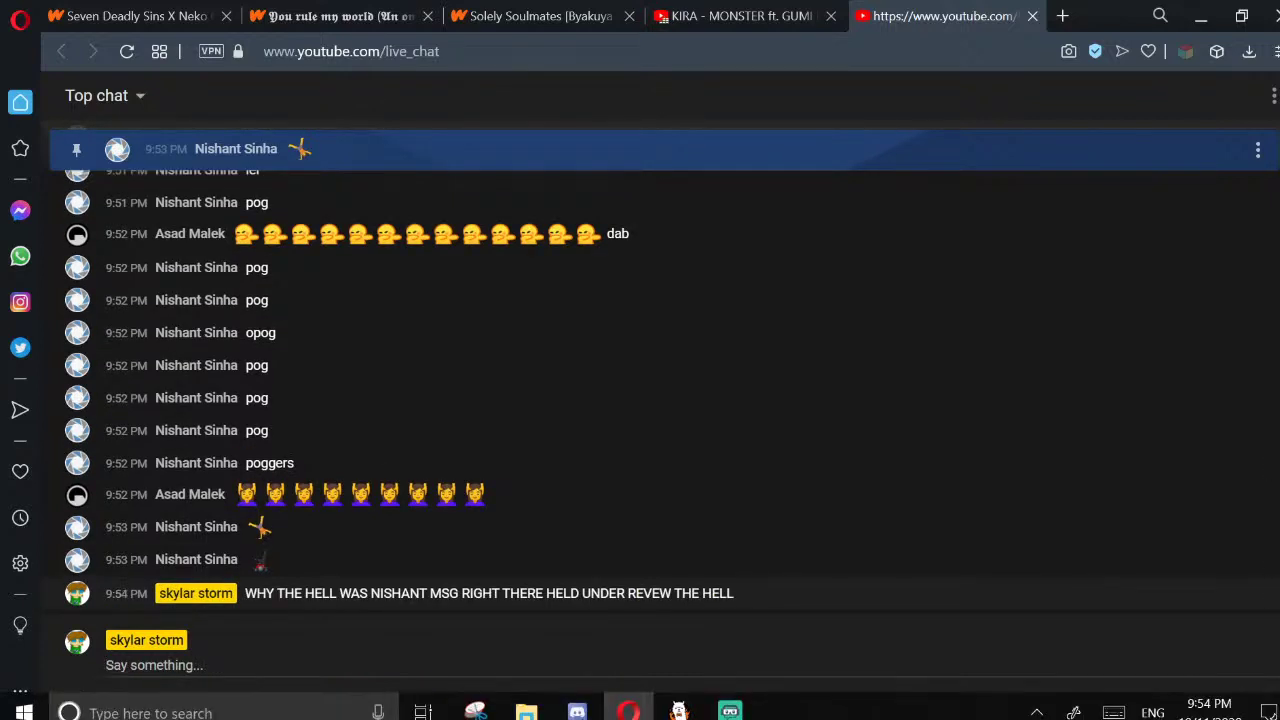
left_click(680, 712)
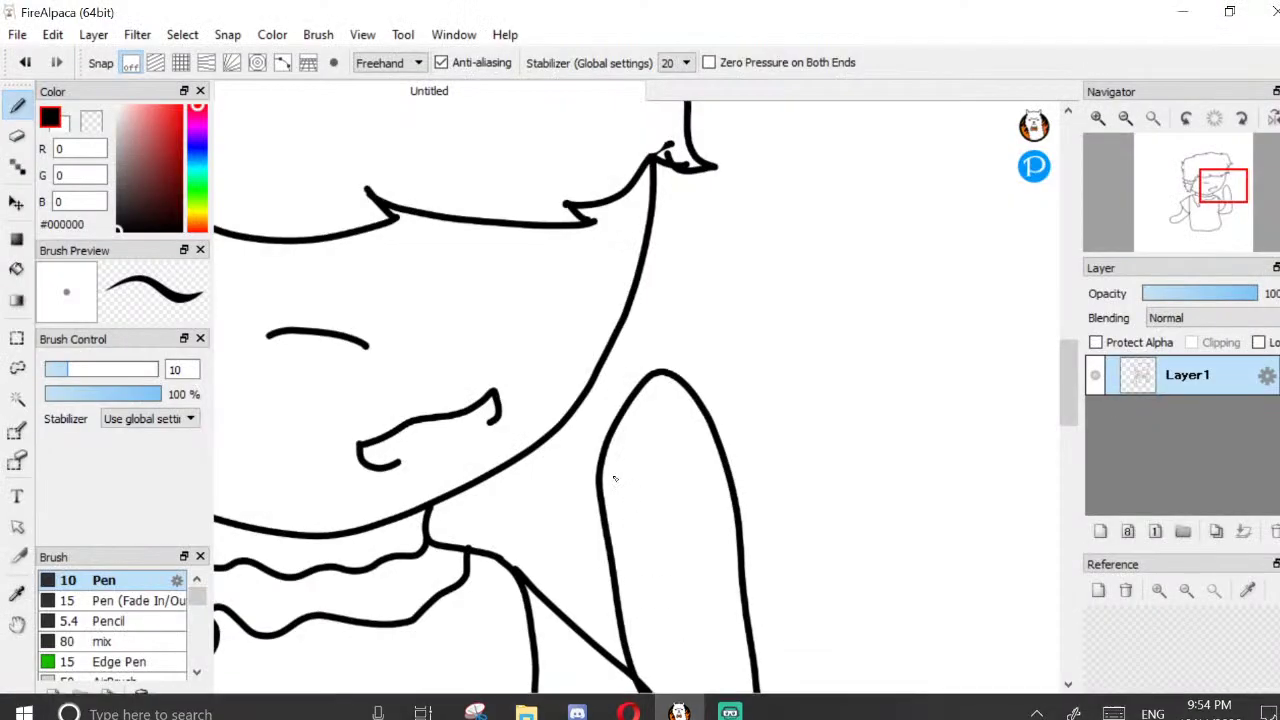
scroll(599, 401, "down", 3)
scroll(599, 401, "up", 3)
mouse_move(621, 441)
left_mouse_down()
mouse_move(599, 399)
mouse_move(606, 377)
mouse_move(628, 412)
left_mouse_up()
mouse_move(602, 396)
left_mouse_down()
mouse_move(613, 343)
mouse_move(634, 381)
mouse_move(628, 343)
mouse_move(655, 331)
mouse_move(655, 357)
mouse_move(652, 340)
mouse_move(692, 352)
left_mouse_up()
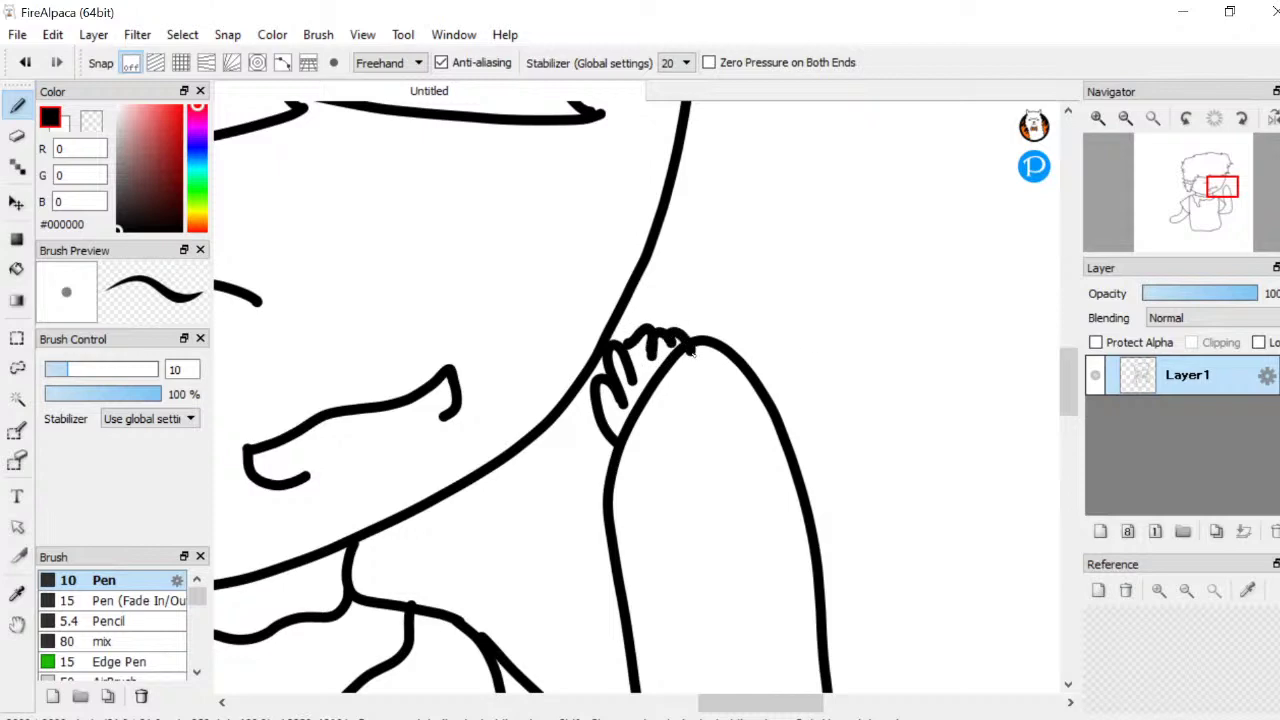
Switch back to the browser and try to open the address nightbot in a new tab
left_click(1167, 20)
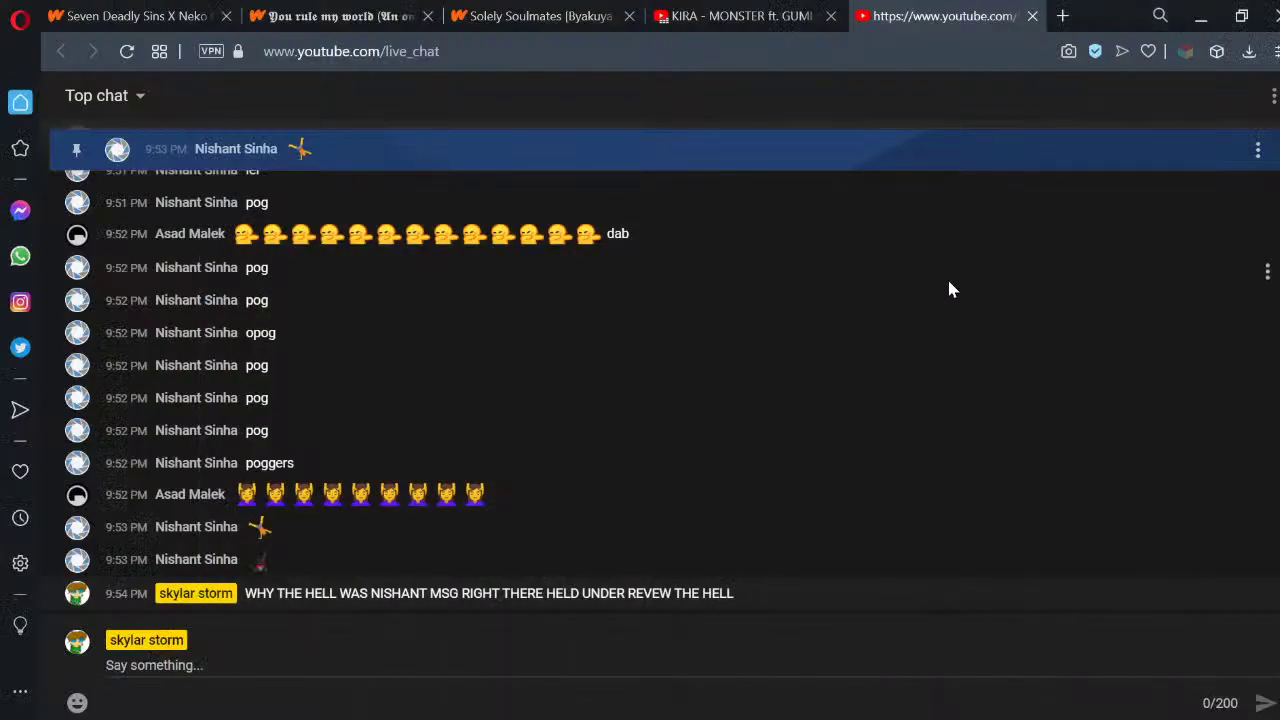
left_click(1062, 16)
type("nightbot")
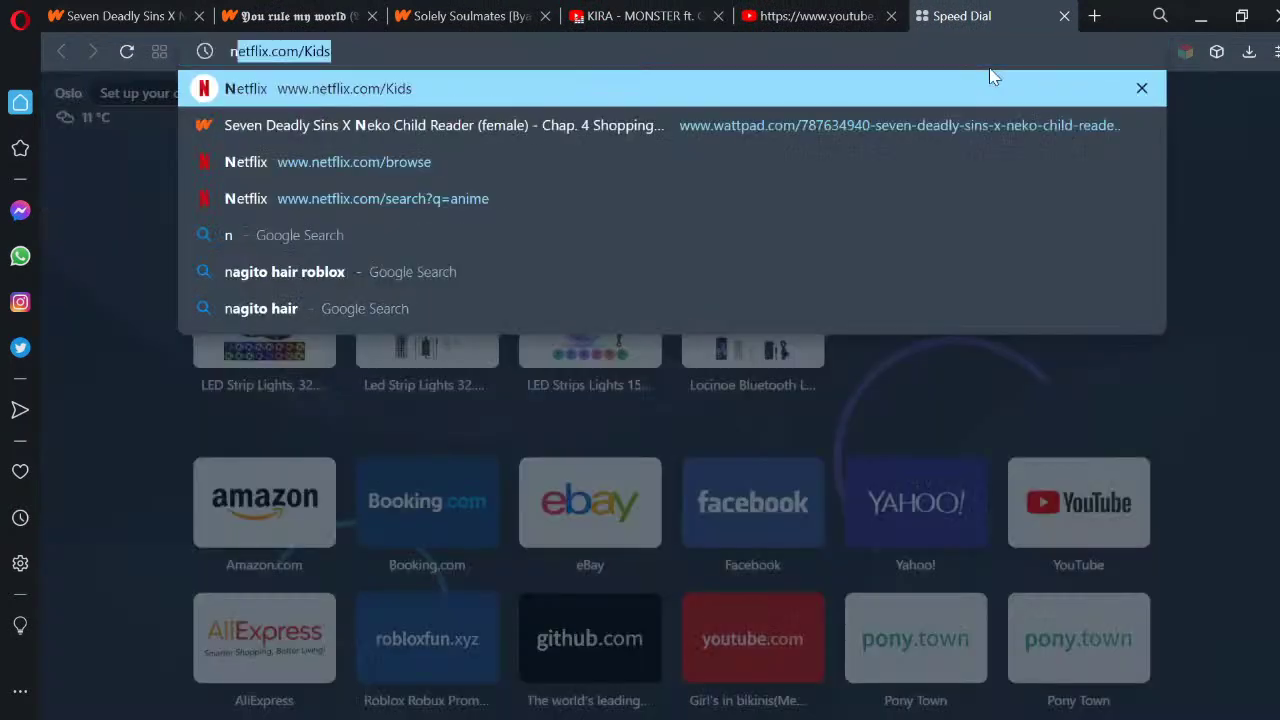
type("\\")
key("Return")
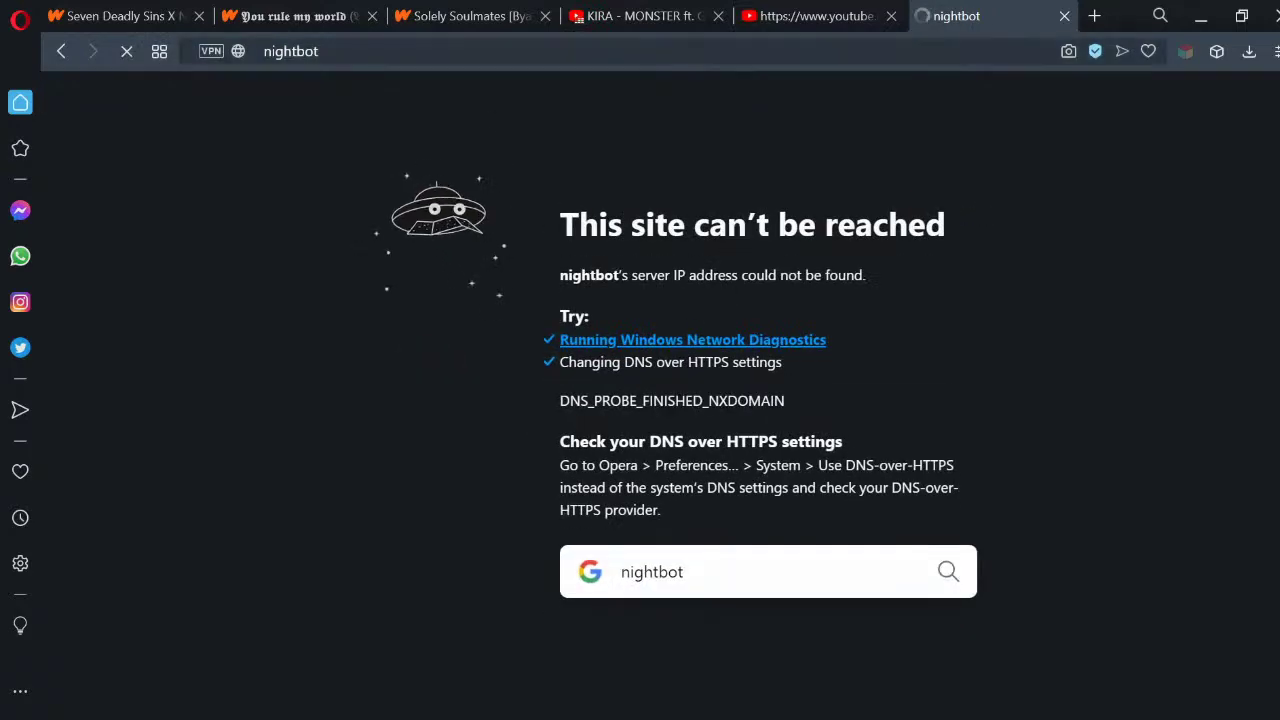
Retry loading the address nightbot in the same tab
key("ctrl+l")
key("End")
key("Return")
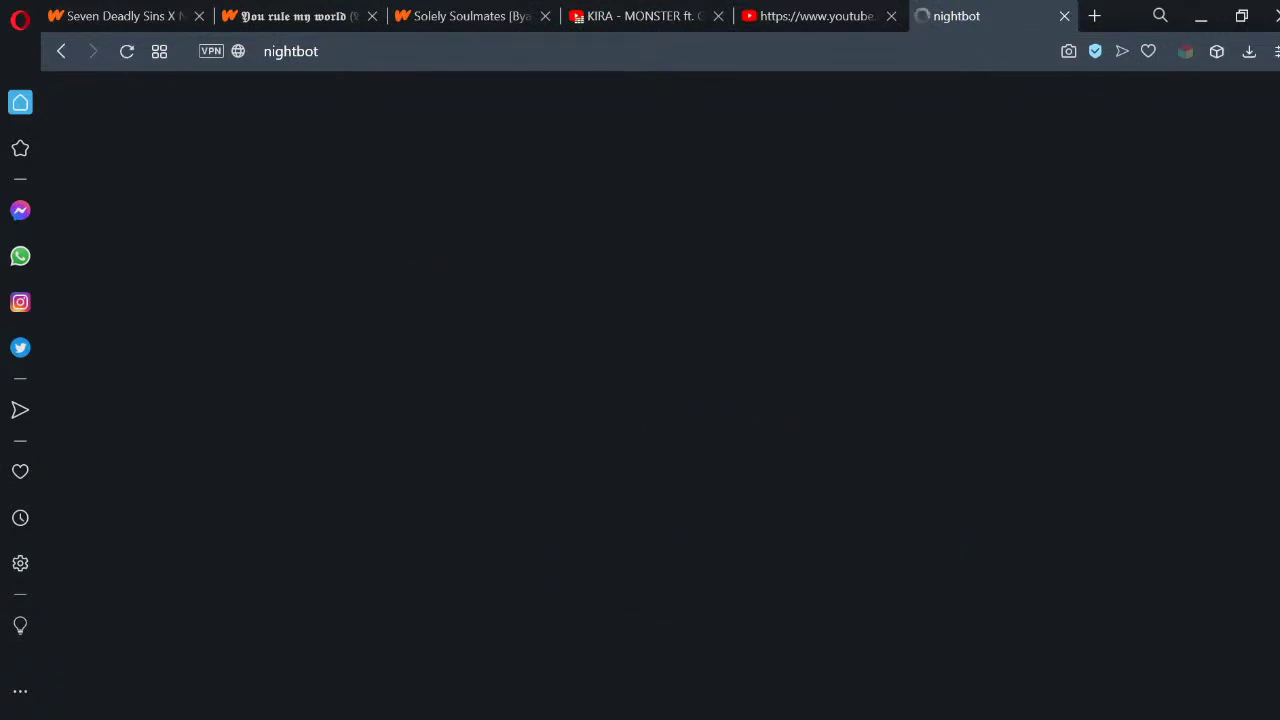
key("ctrl+l")
key("BackSpace")
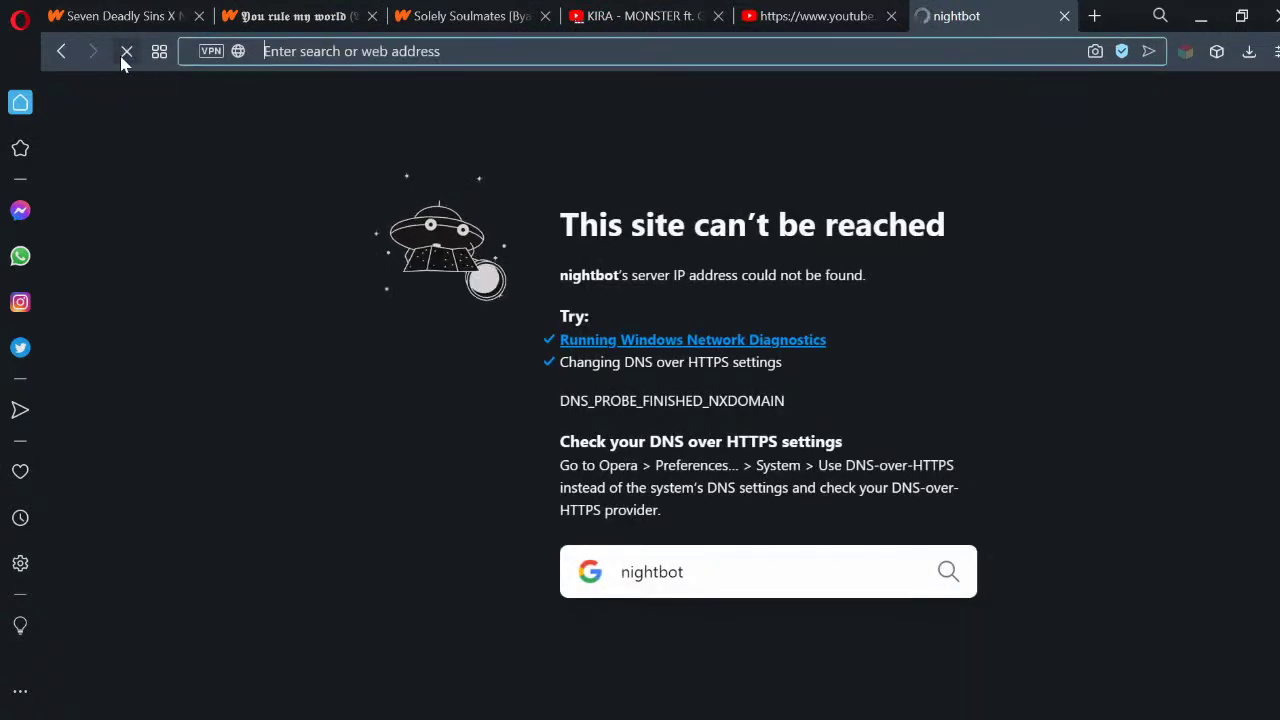
type("nightbot")
key("Return")
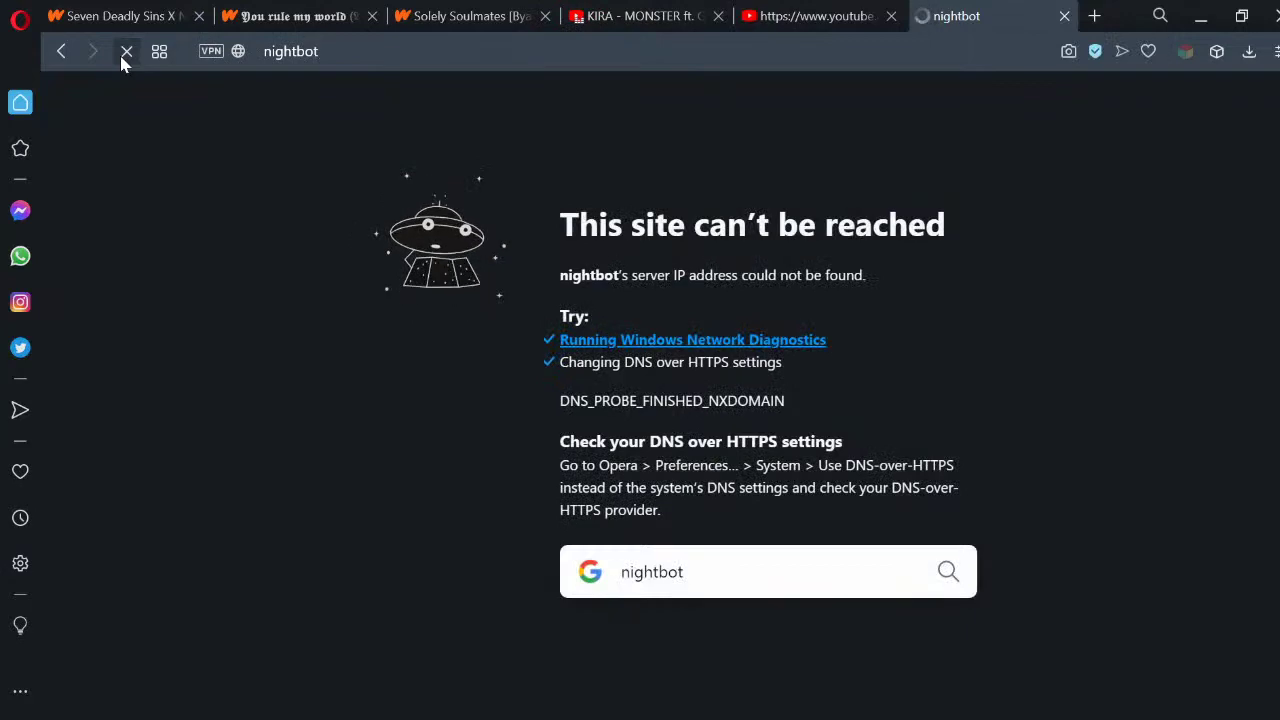
key("ctrl+l")
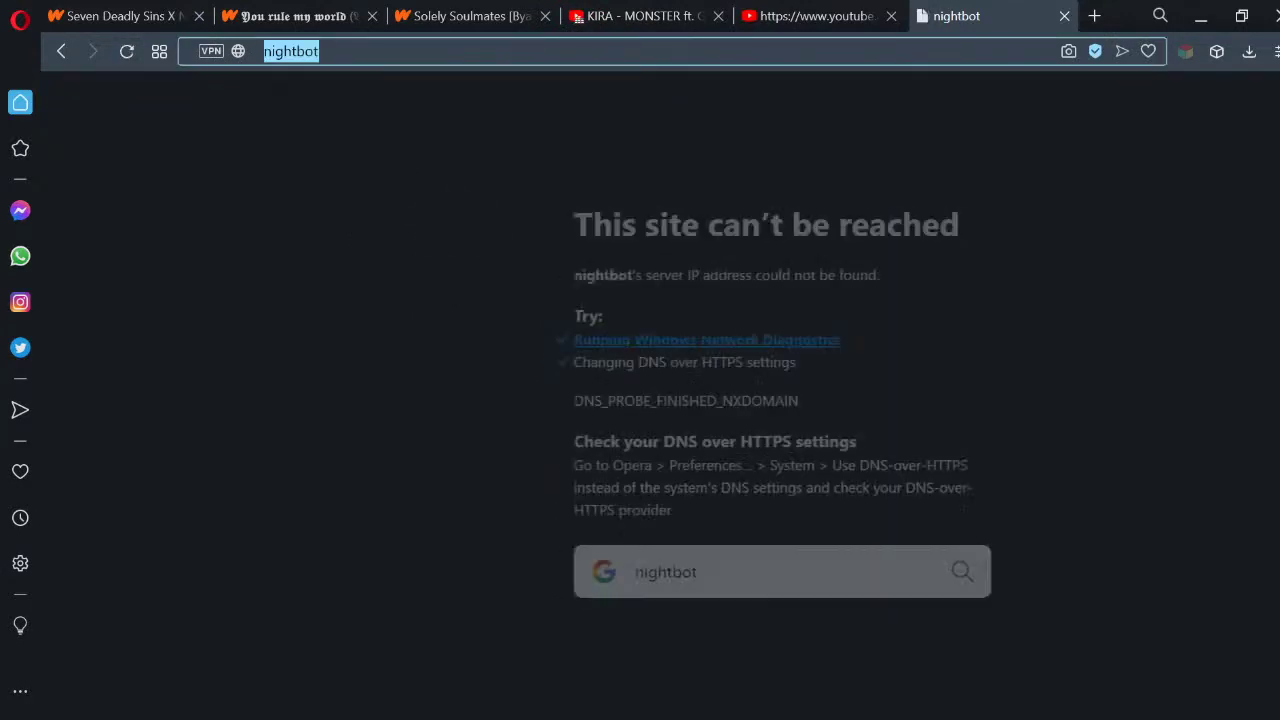
key("BackSpace")
type("nightbot.tv/")
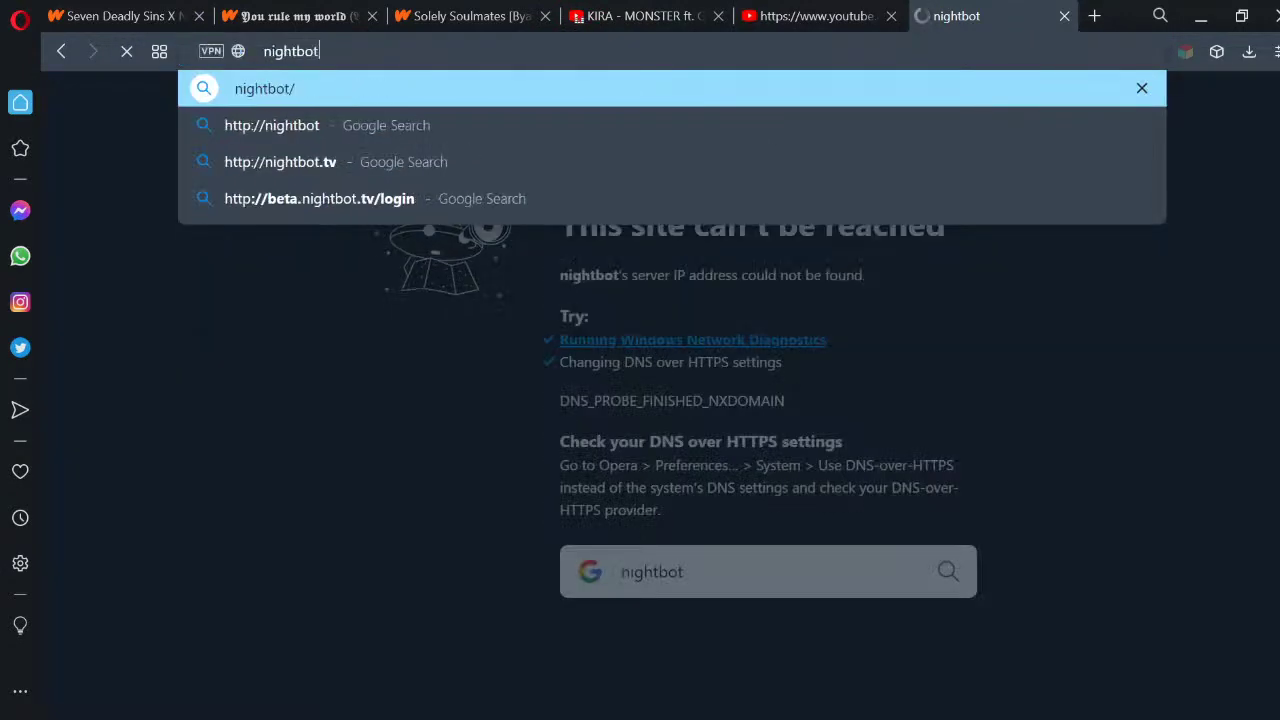
key("Down")
key("Down")
key("Down")
key("Return")
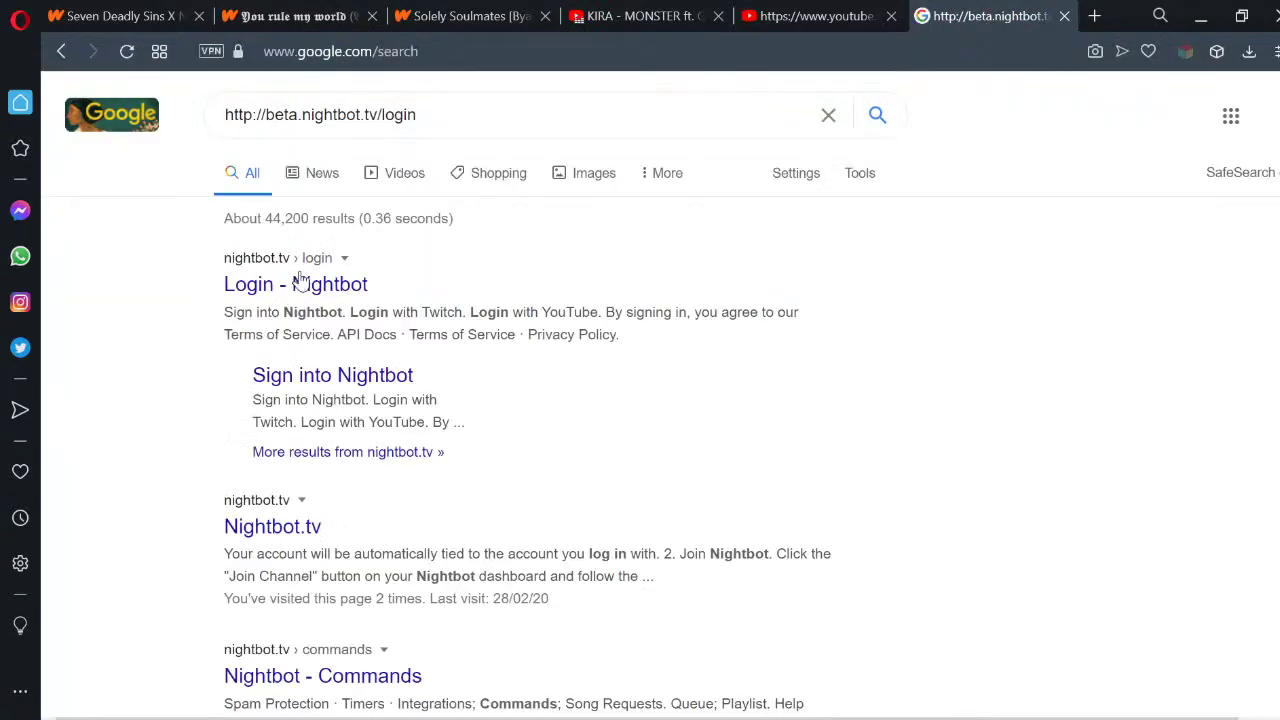
left_click(308, 283)
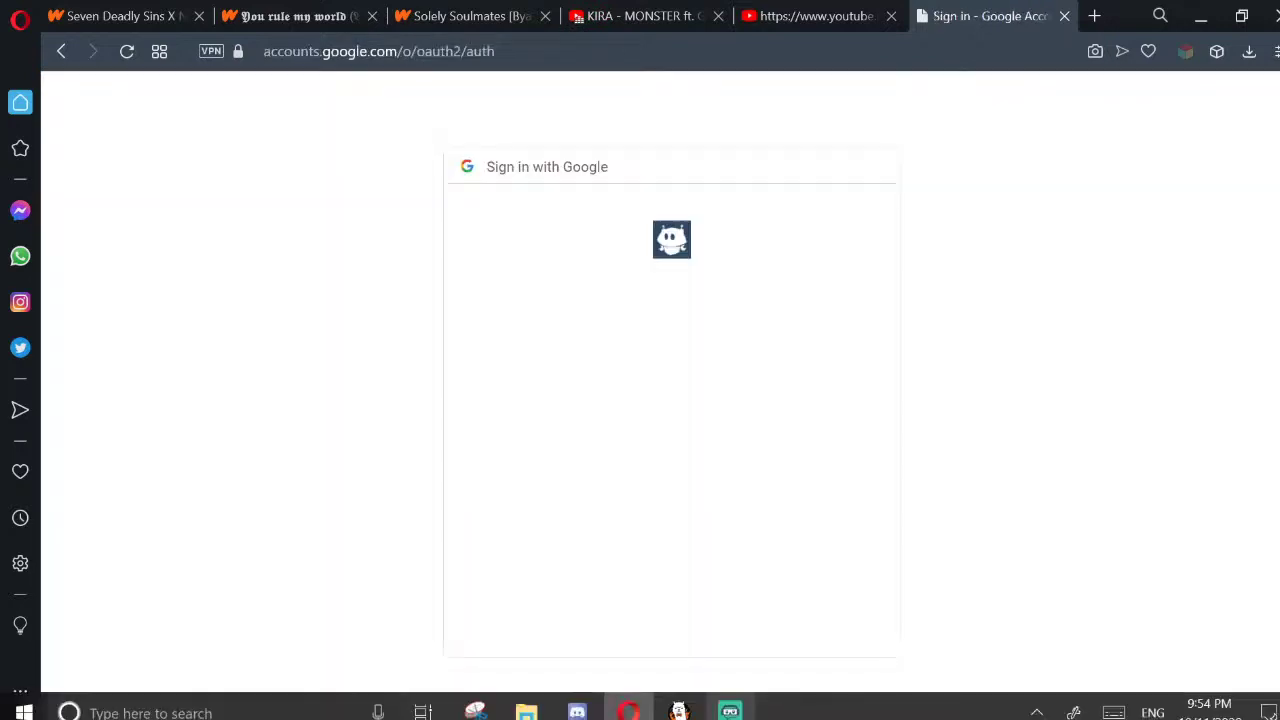
Sign in to Nightbot with the Google account, allowing its YouTube access, and have Nightbot join the channel
left_click(655, 400)
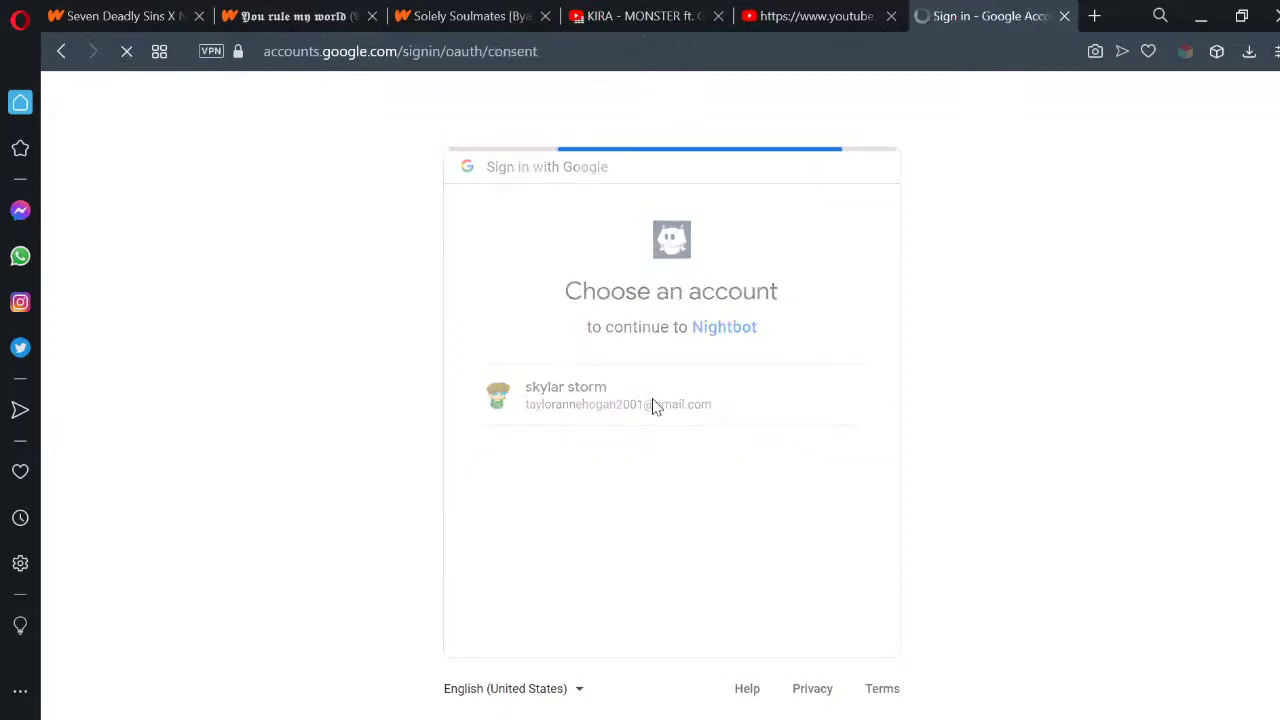
scroll(686, 526, "down", 2)
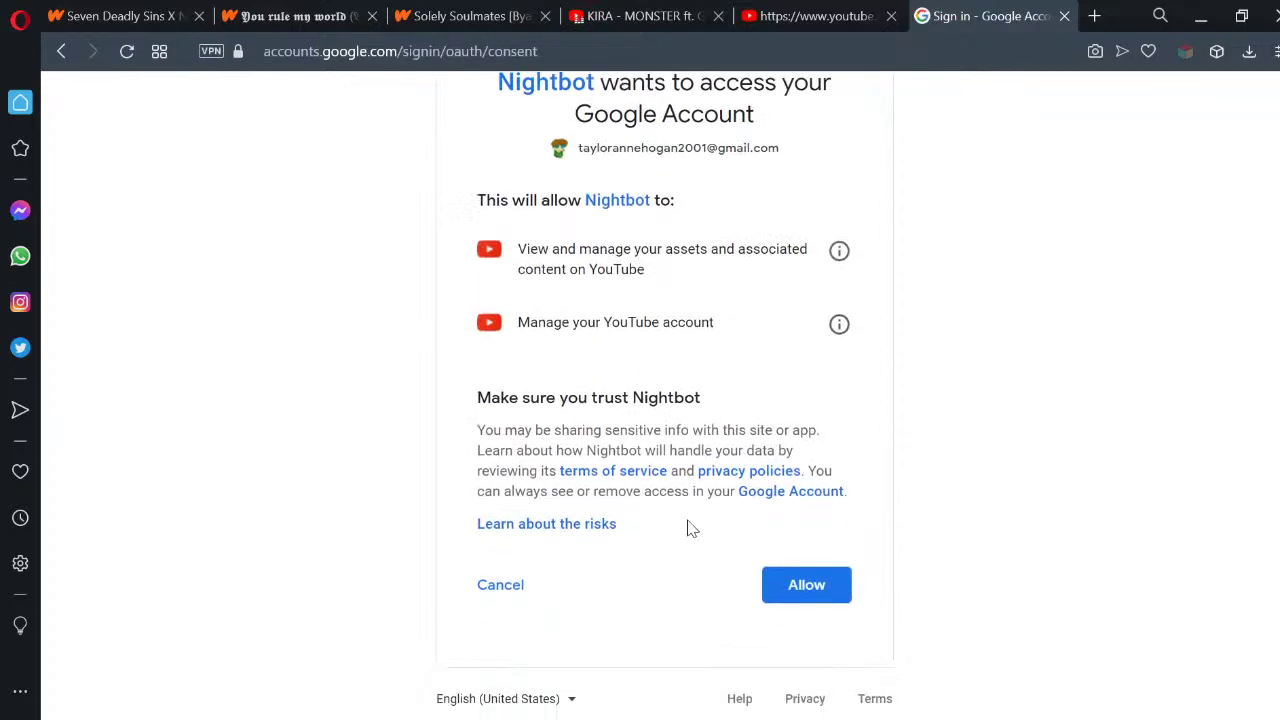
left_click(811, 586)
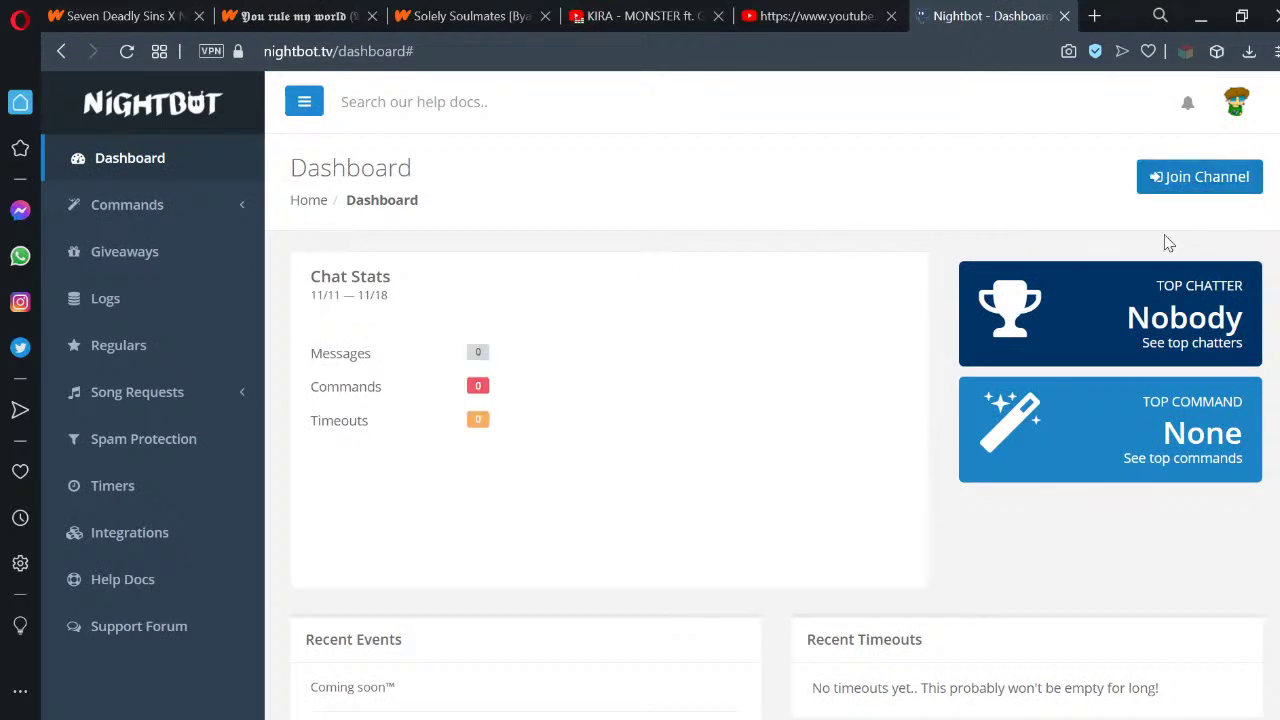
left_click(1195, 177)
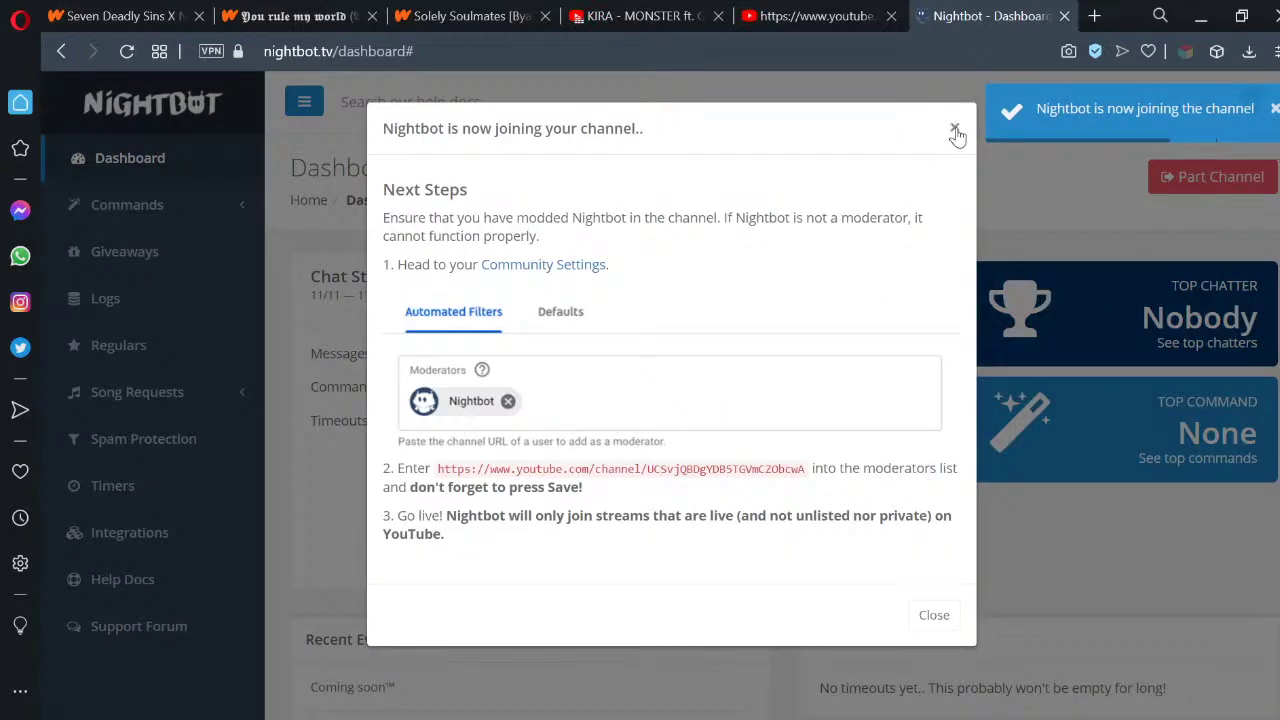
left_click(955, 128)
Open Nightbot's custom commands list, sort it by command name and select the text of the !beautiful command
left_click(97, 203)
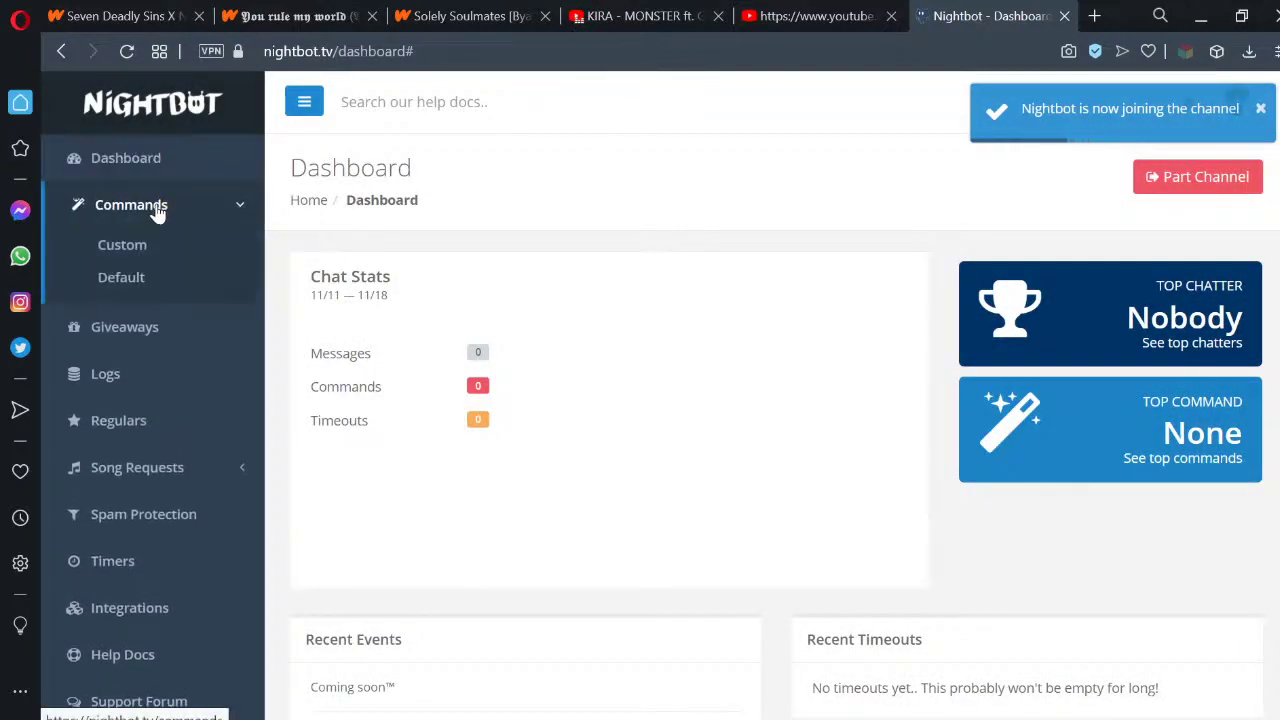
left_click(123, 251)
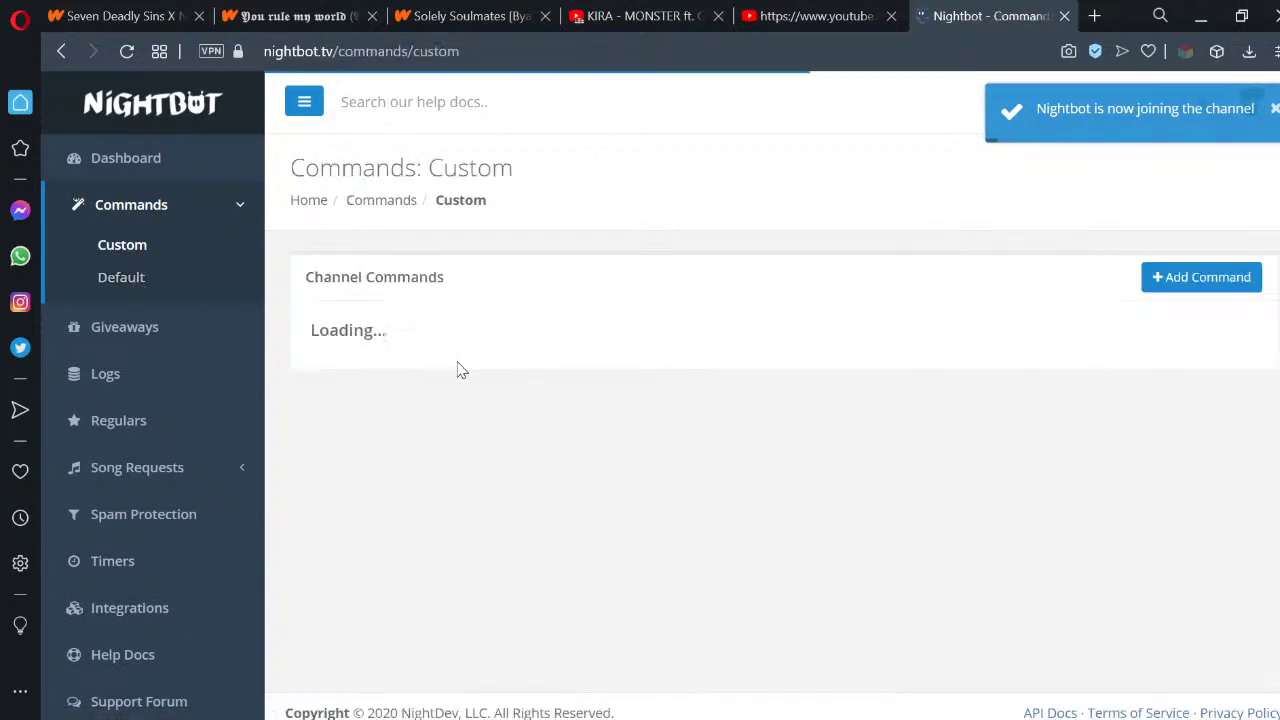
left_click_drag(392, 420, 310, 330)
left_click(420, 386)
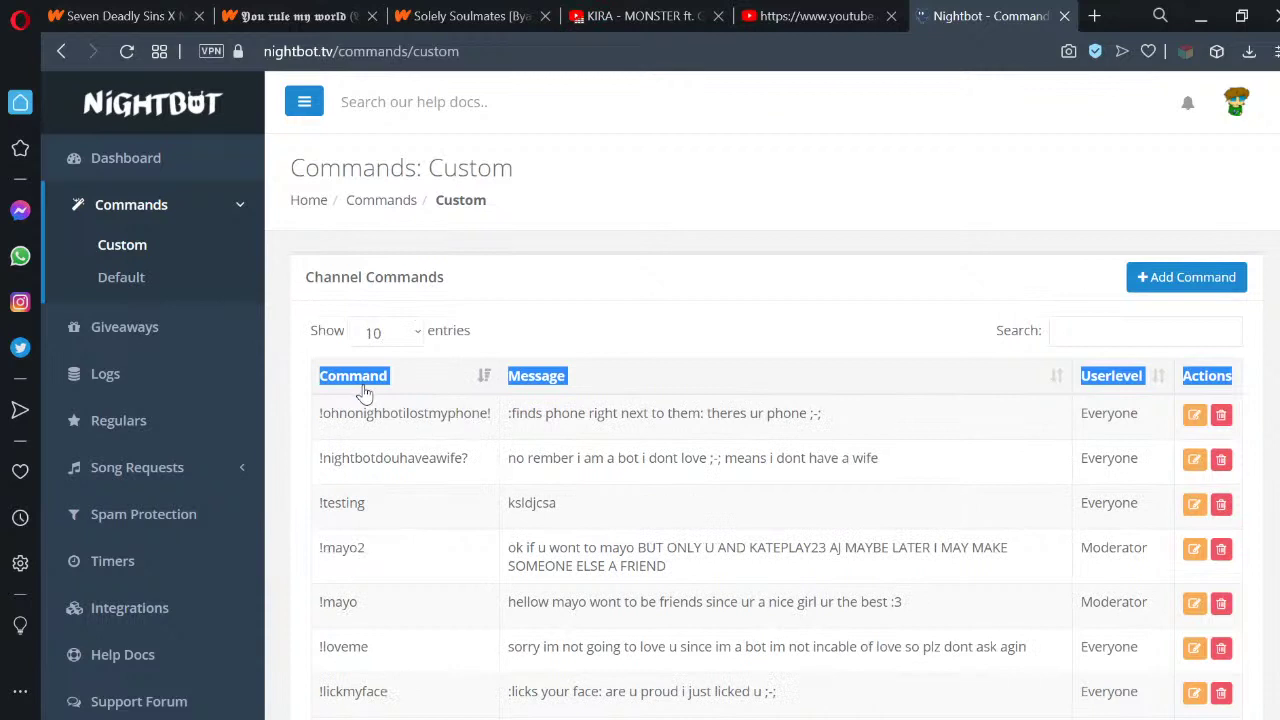
left_click(375, 390)
left_click_drag(402, 420, 322, 413)
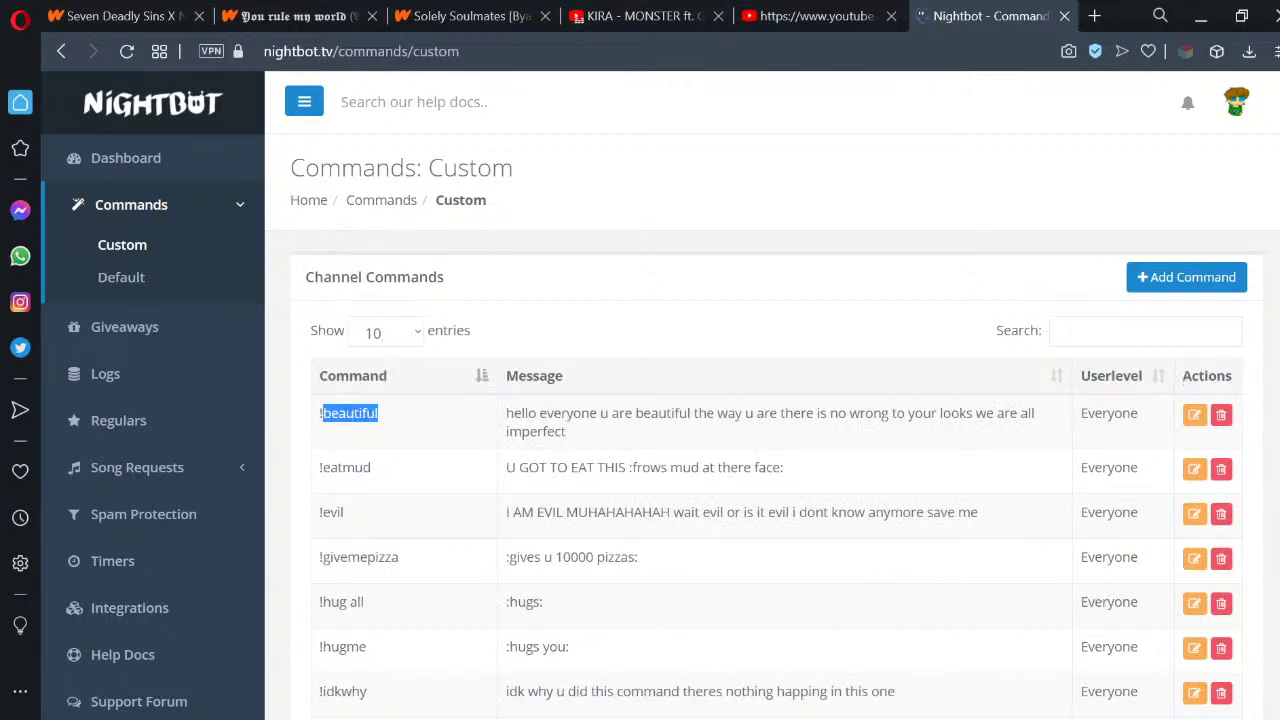
left_click(321, 413)
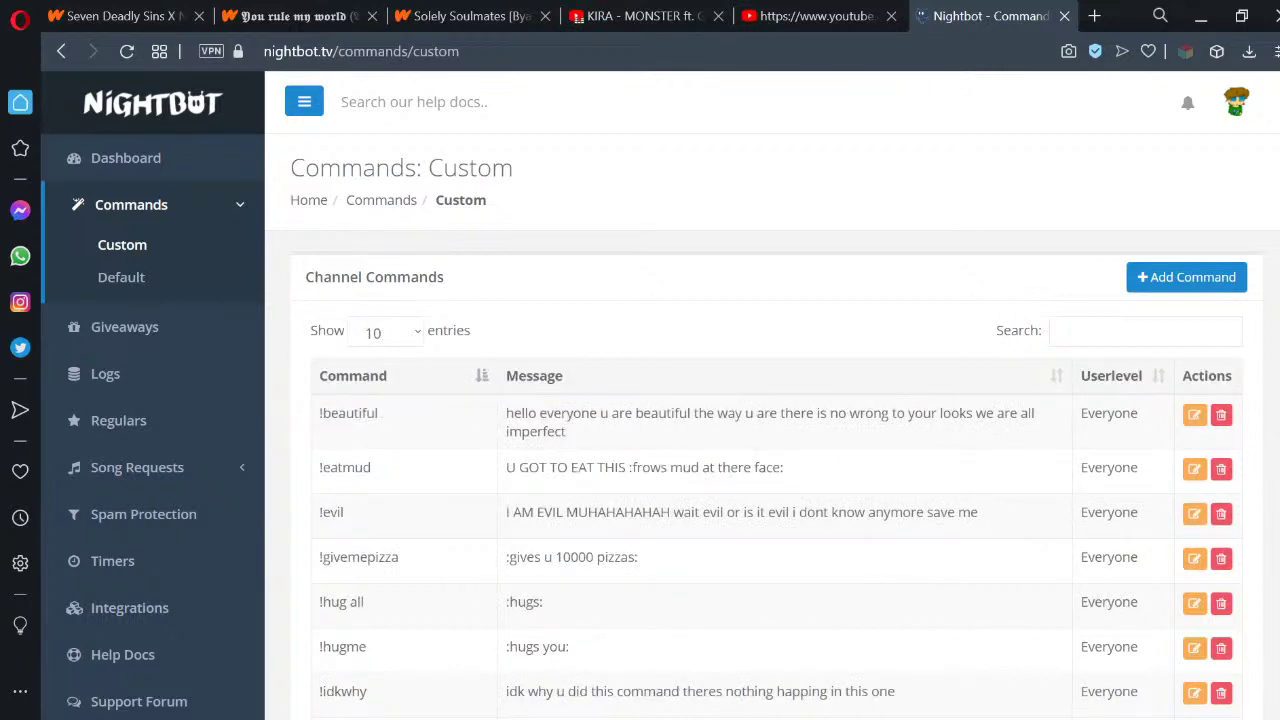
left_click_drag(321, 413, 355, 400)
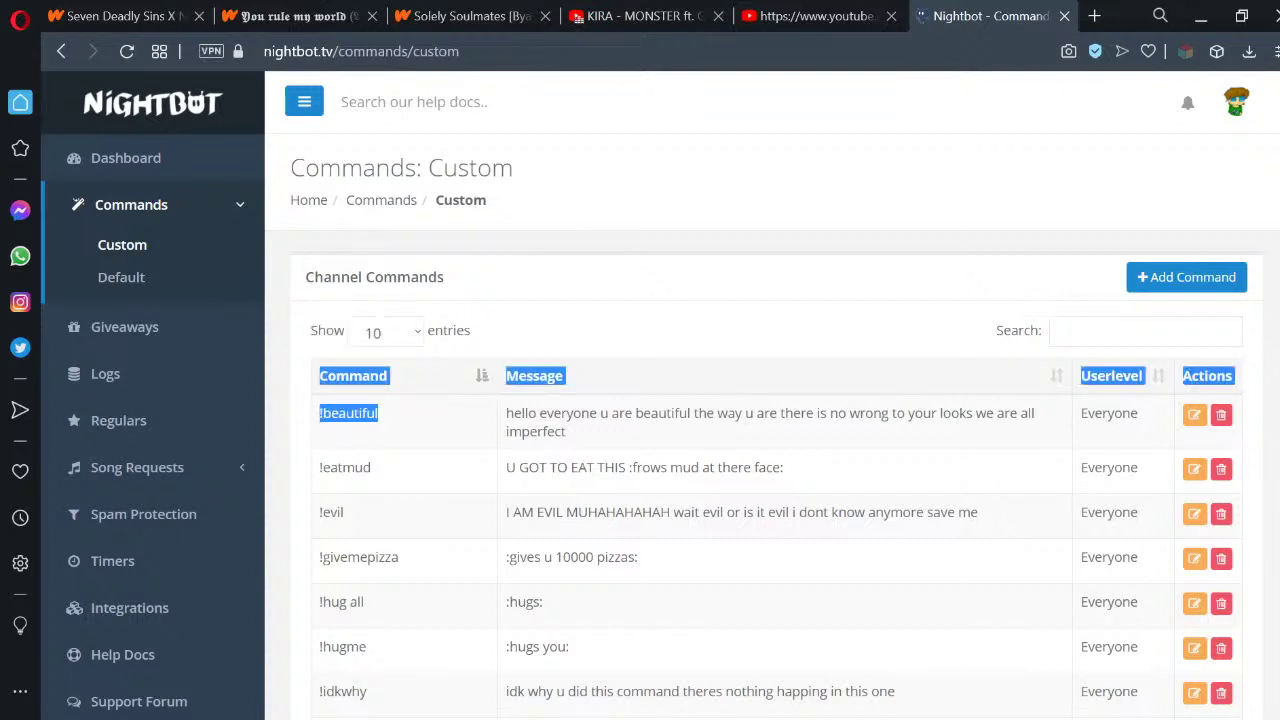
left_click(392, 425)
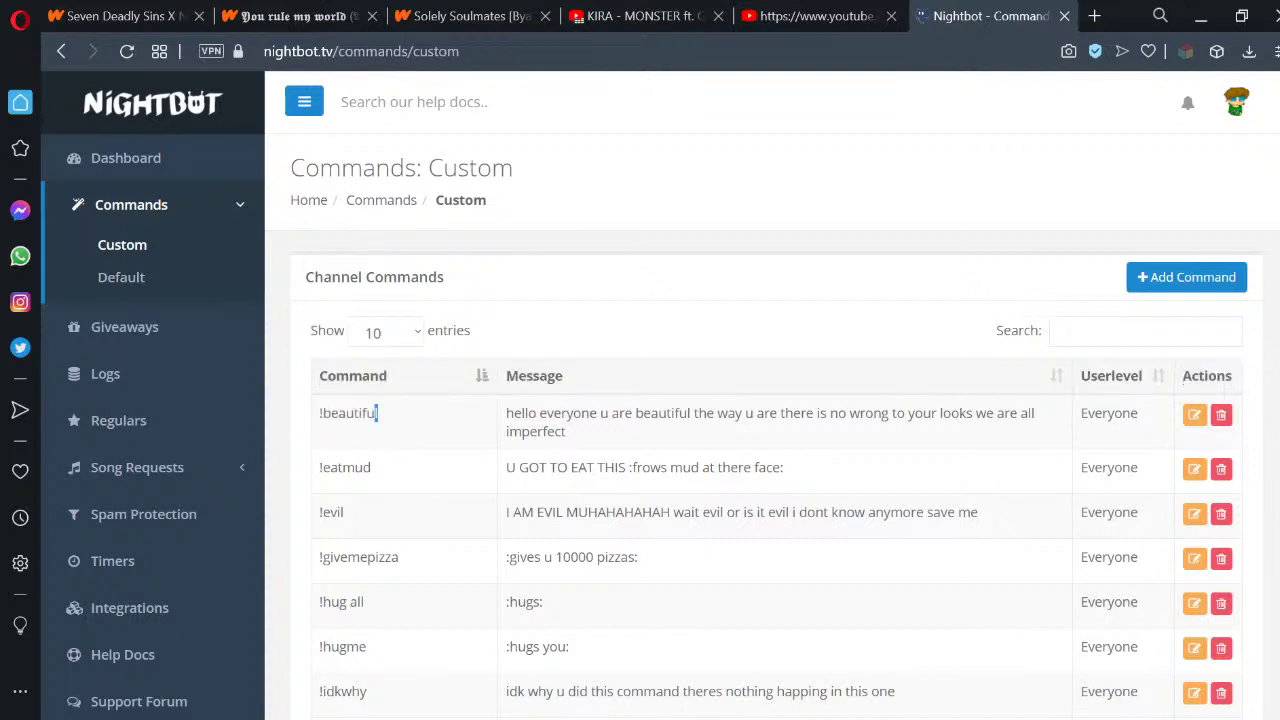
left_click_drag(377, 413, 322, 413)
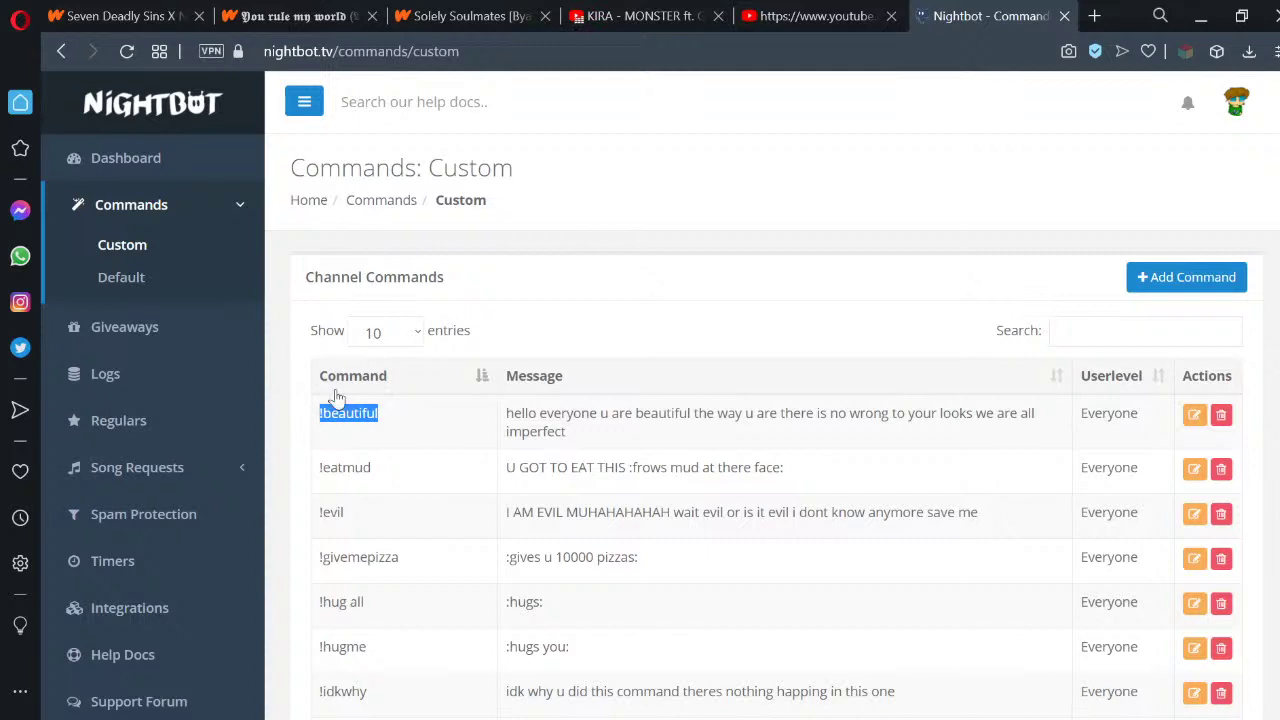
Return to the YouTube live chat and post the command !beautiful
left_click(815, 16)
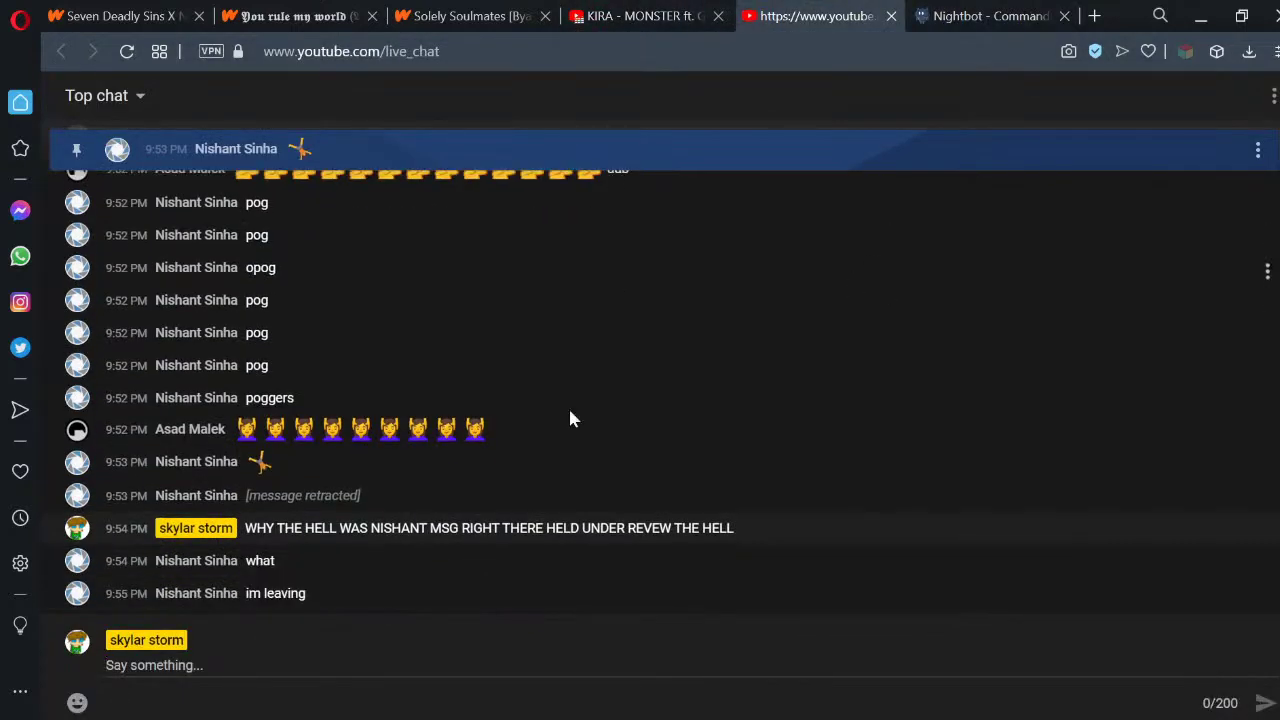
type("!beautiful")
key("Return")
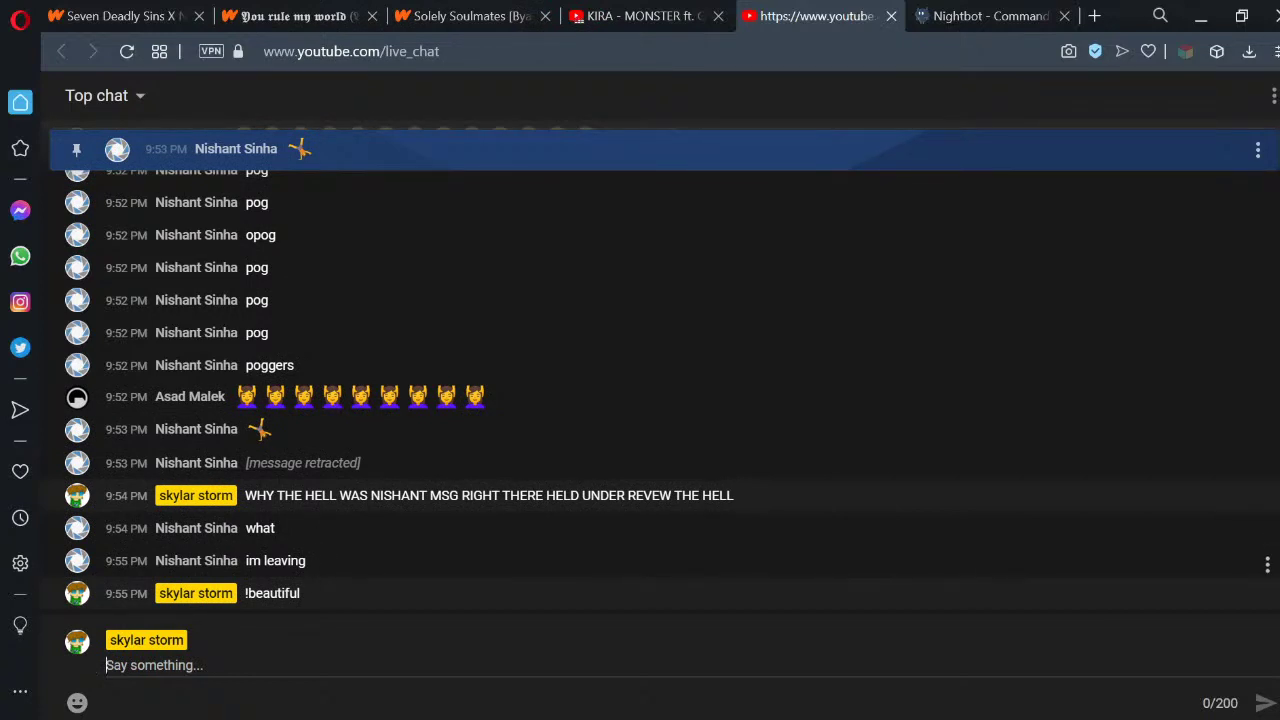
Post the messages "GOSH DARN IT NIGHTBOT" and "WHY DONT U EVER WORKKKKKKKKKKKK" in the live chat
type("GOIS")
key("BackSpace")
type("SH DARN ")
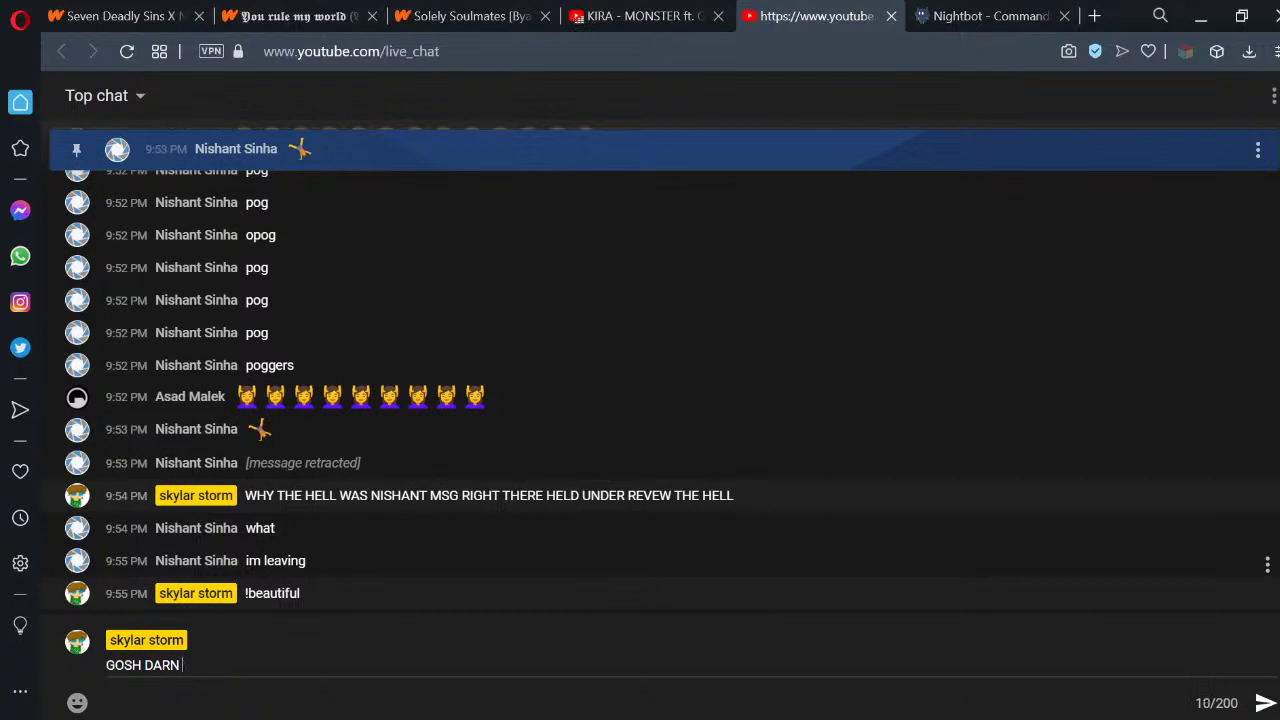
type("TI NIGHTBOT")
key("Return")
type("WHY DO")
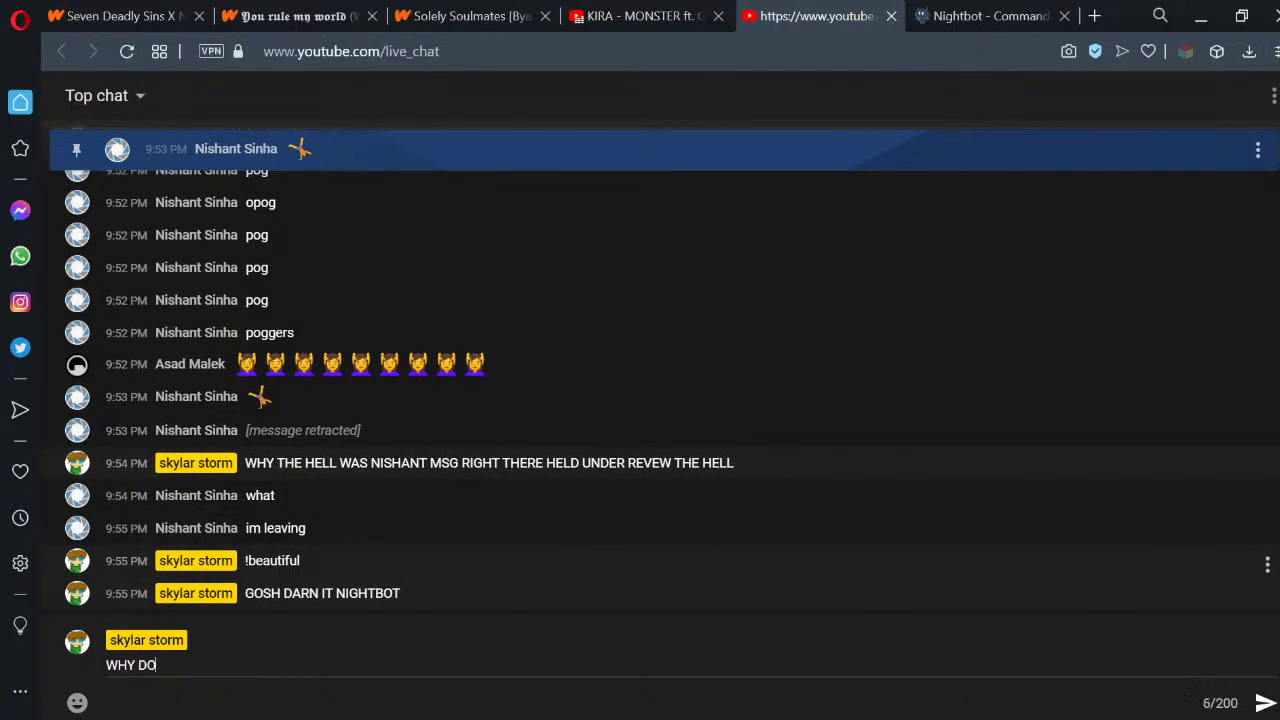
type("NT U EVER WORKKKKKKKKKKKK")
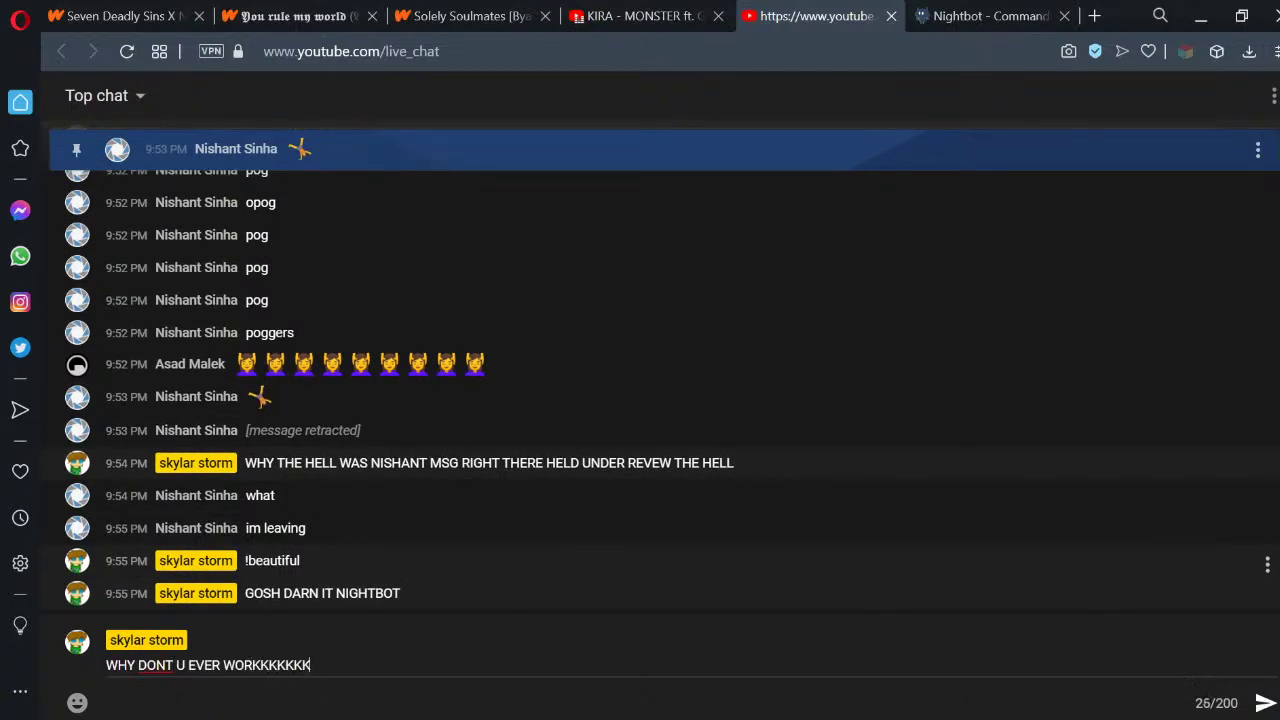
key("Return")
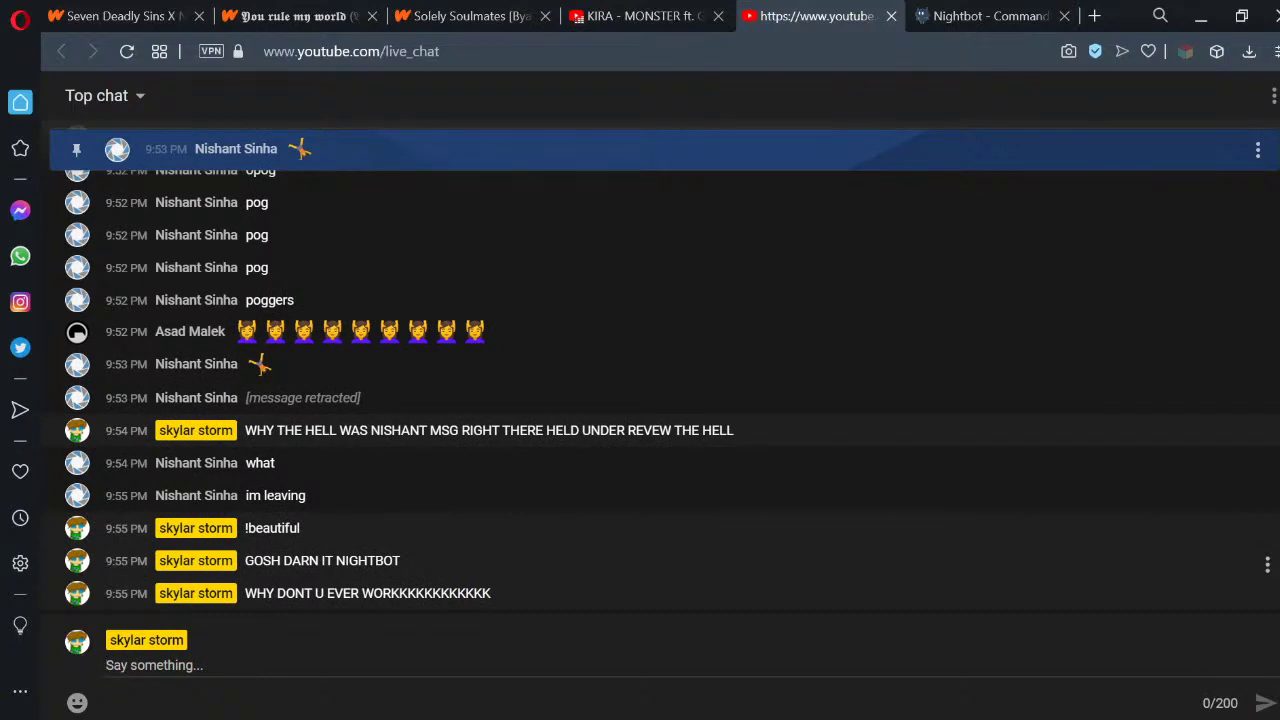
Return to Nightbot, open the AutoDJ song requests page and pause the current song, Beautiful from Heathers: The Musical
left_click(972, 14)
scroll(730, 385, "down", 2)
left_click(597, 486)
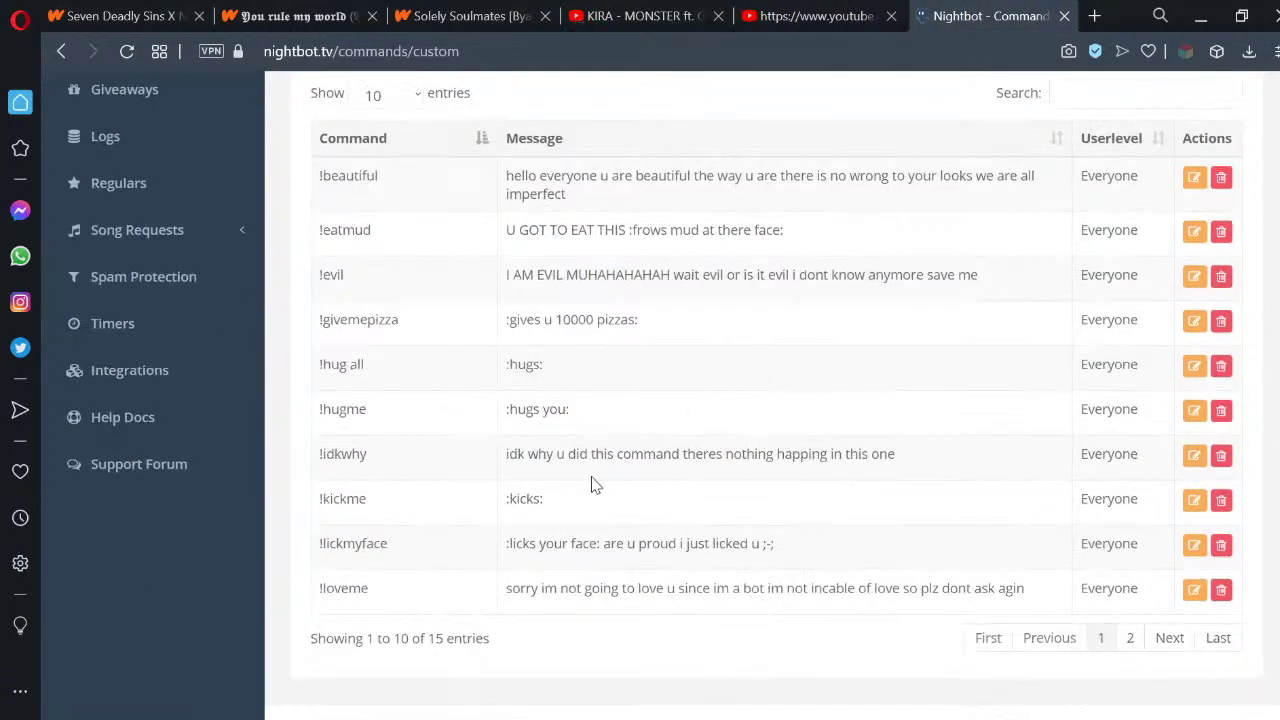
left_click(174, 254)
left_click(142, 269)
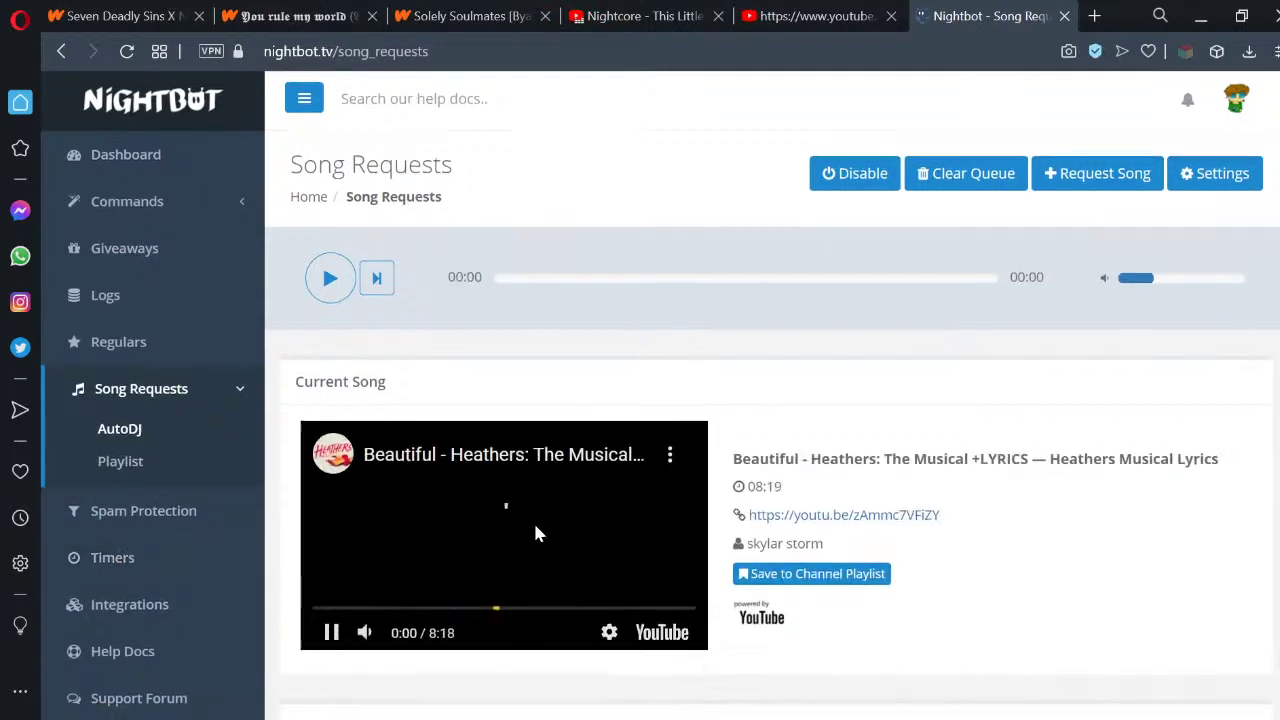
scroll(533, 520, "down", 2)
left_click(483, 396)
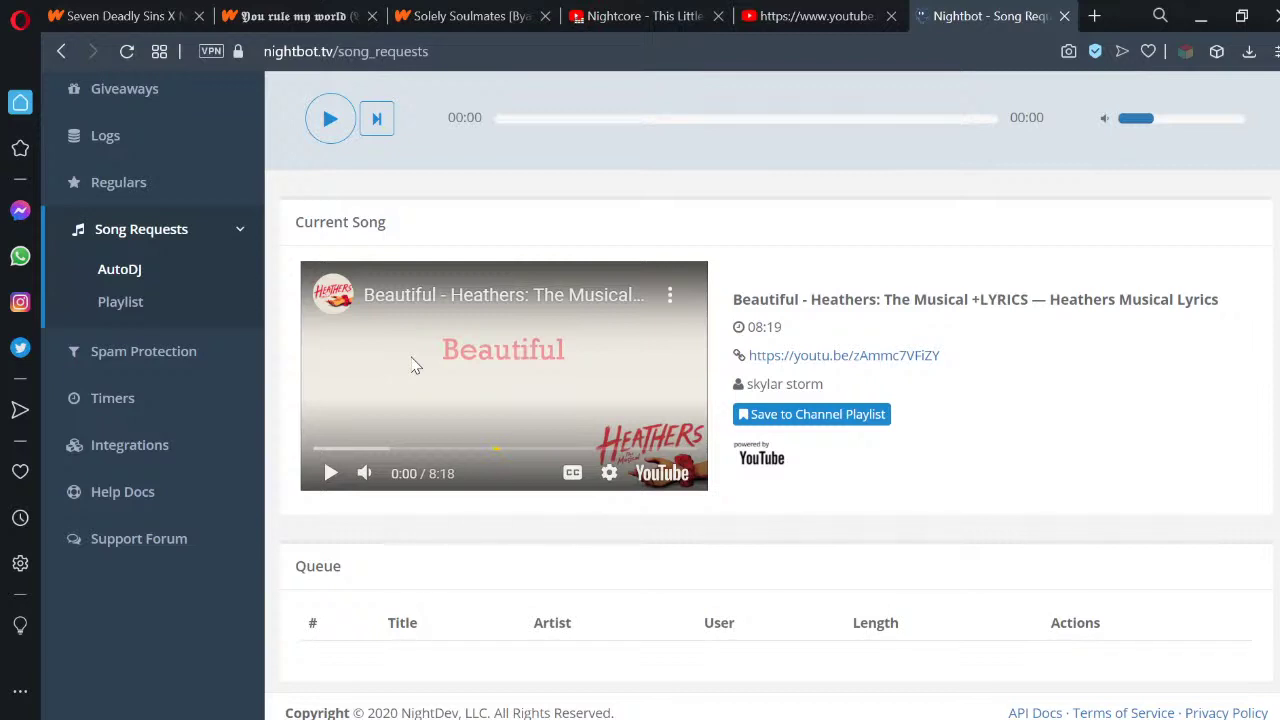
Go back to the YouTube live chat and post the command !beautiful again
left_click(762, 14)
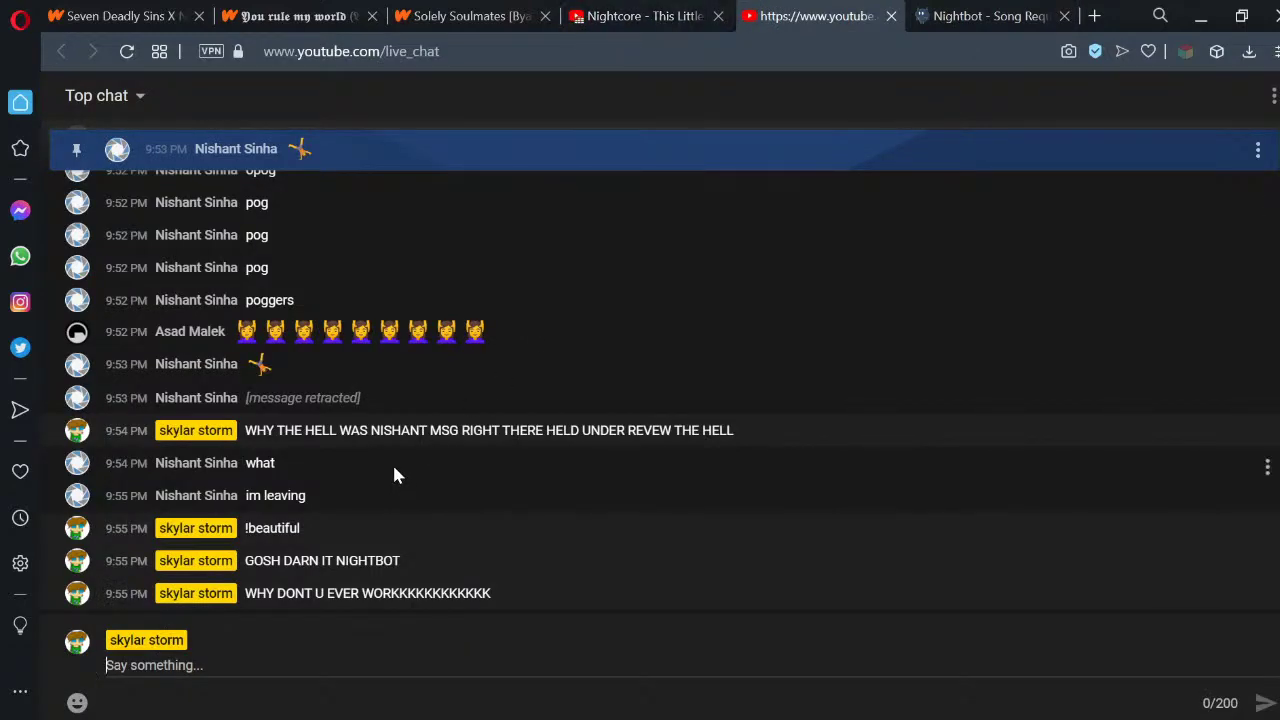
type("!beautiful")
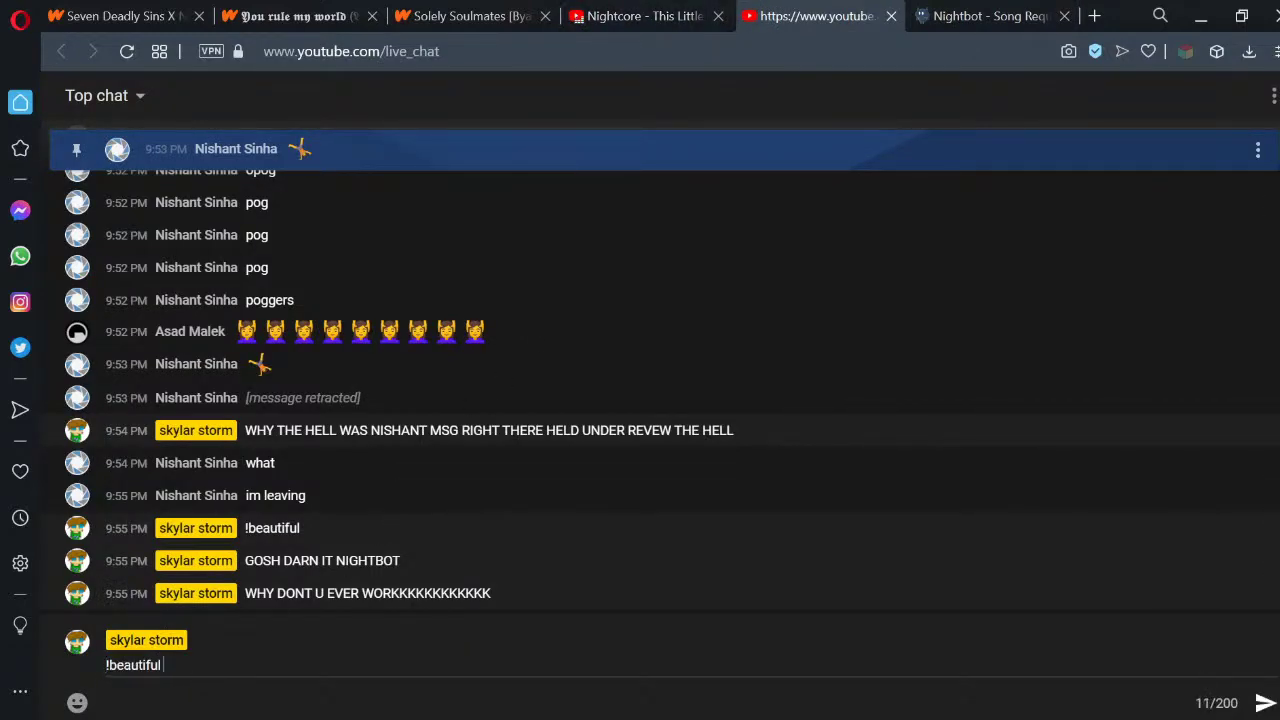
type("l")
key("Return")
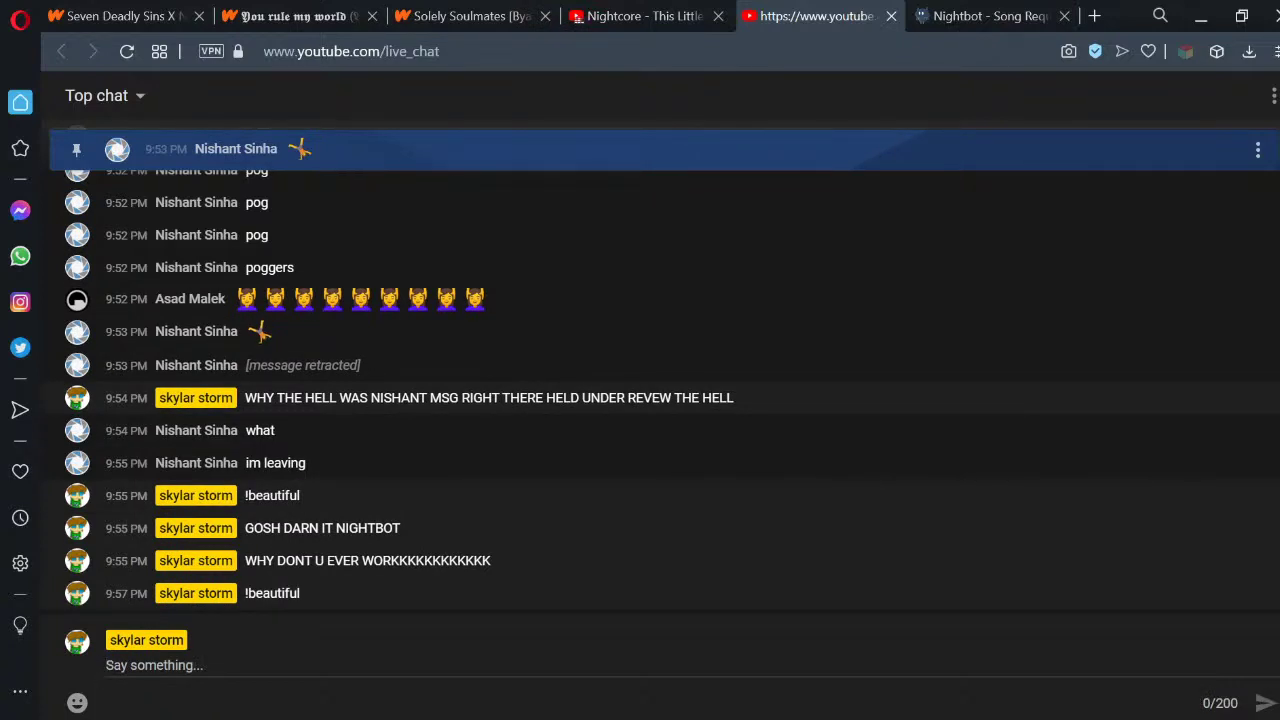
Look through Nightbot's default commands list and try to copy the !songs command name
left_click(990, 16)
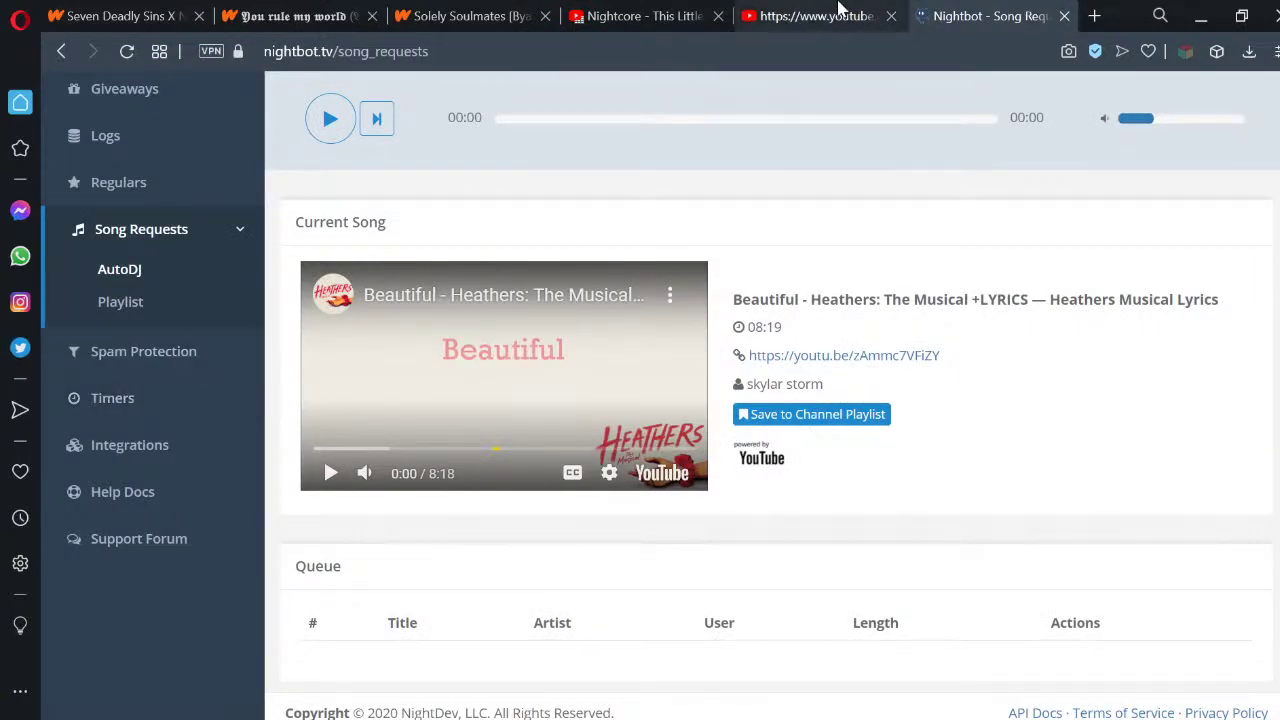
scroll(190, 326, "up", 3)
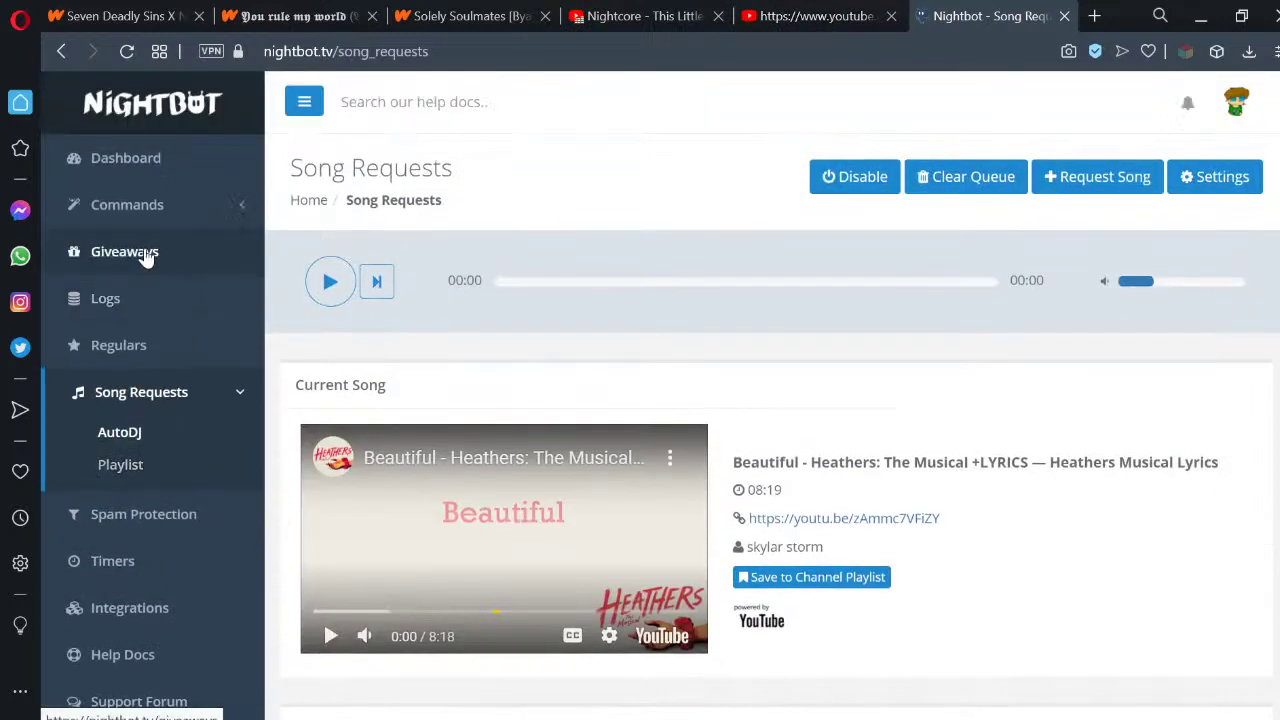
left_click(131, 210)
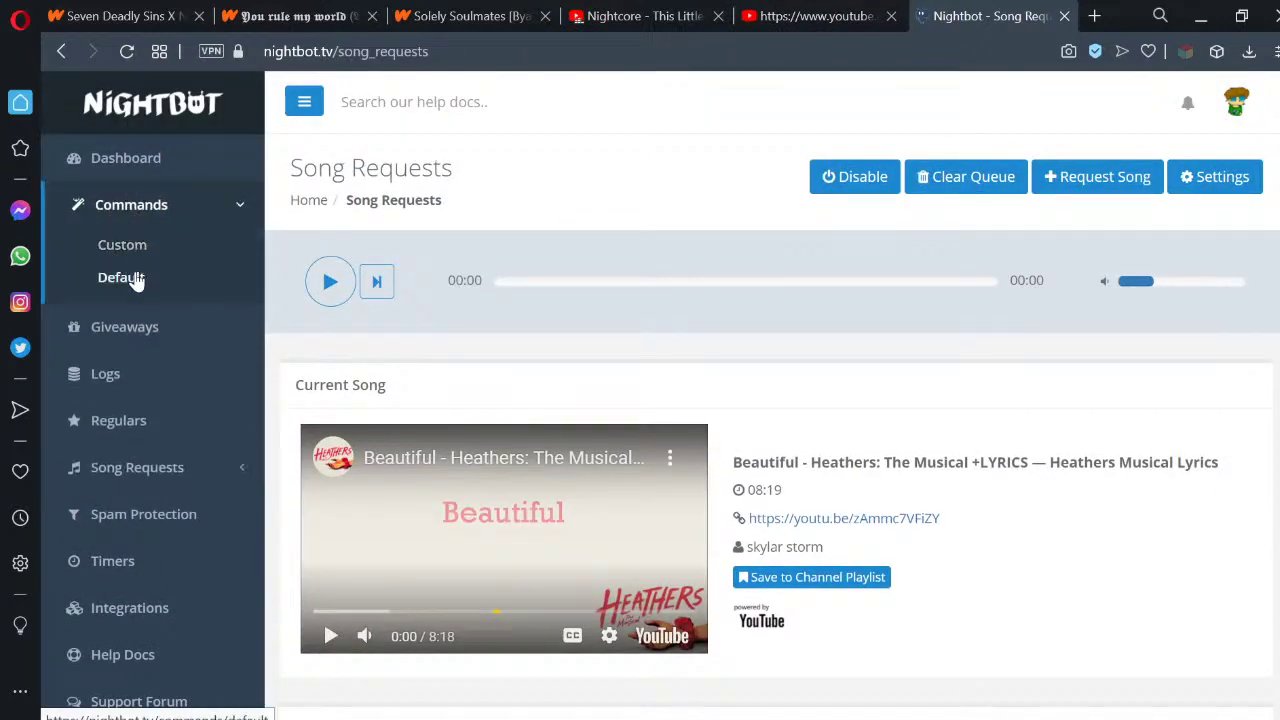
left_click(121, 278)
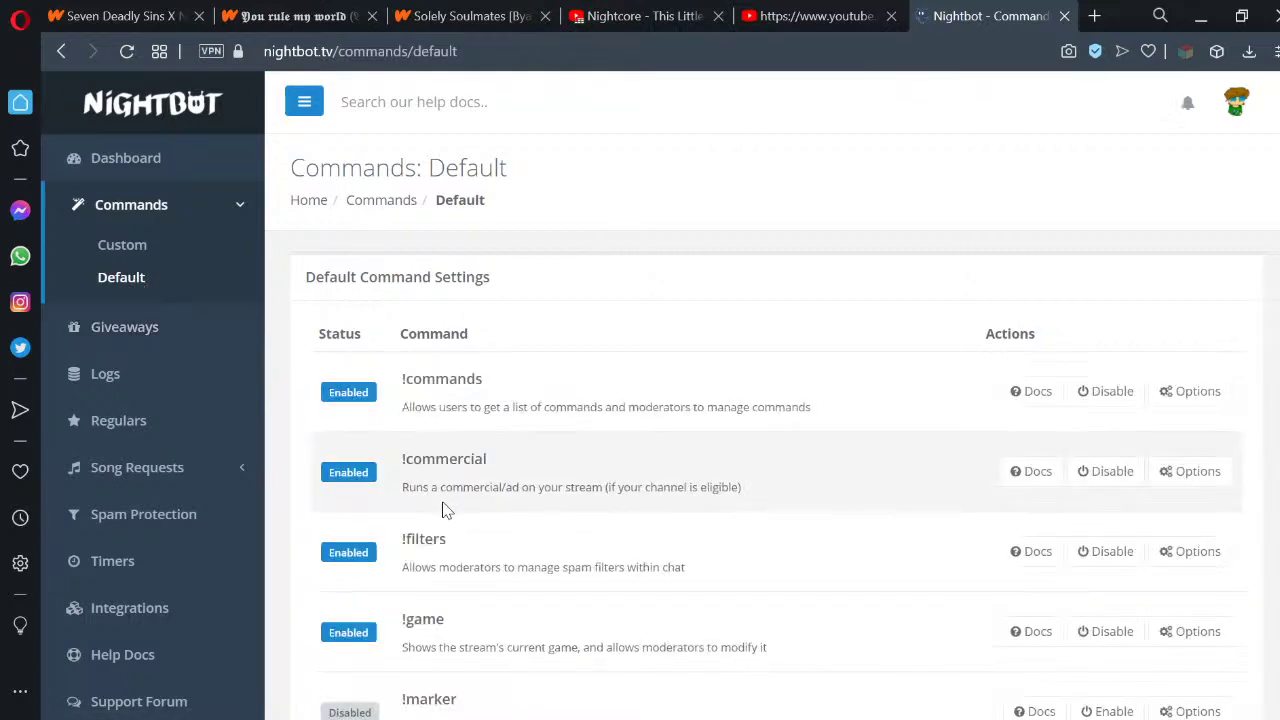
scroll(486, 605, "down", 5)
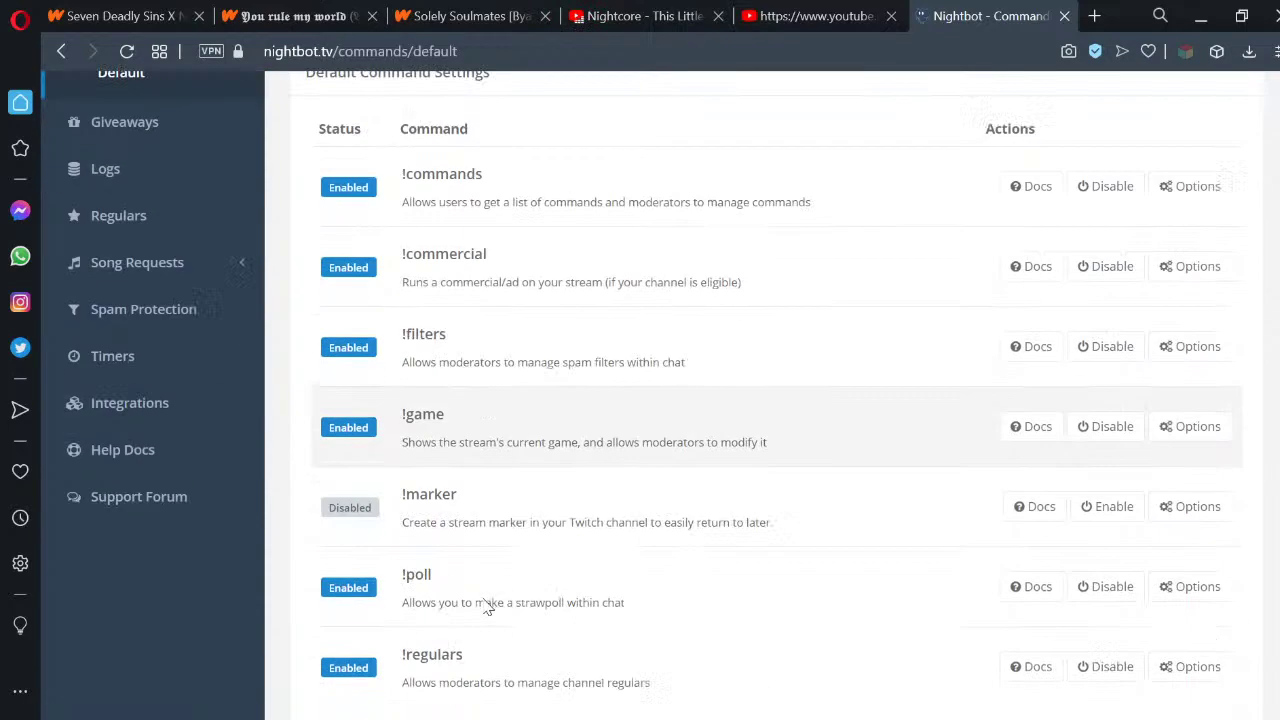
scroll(488, 600, "down", 2)
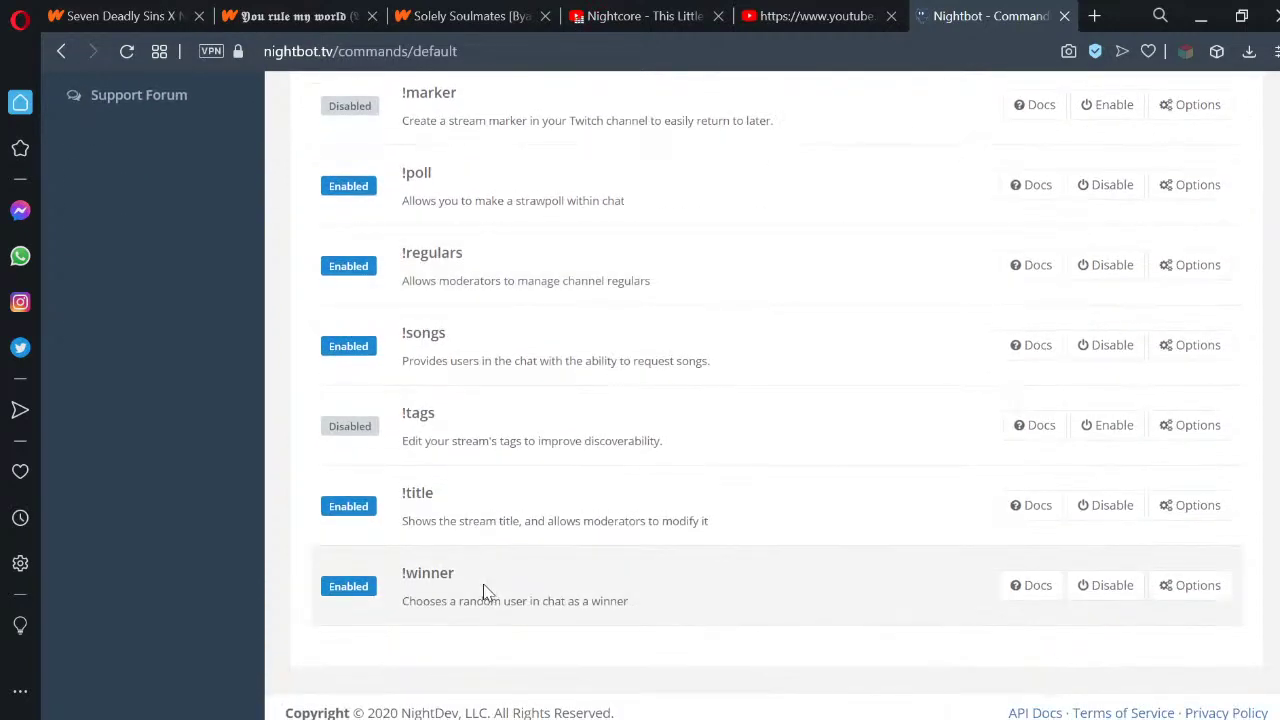
left_click_drag(460, 334, 405, 333)
key("ctrl+c")
Return to the YouTube live chat and post the command !songs
left_click(815, 16)
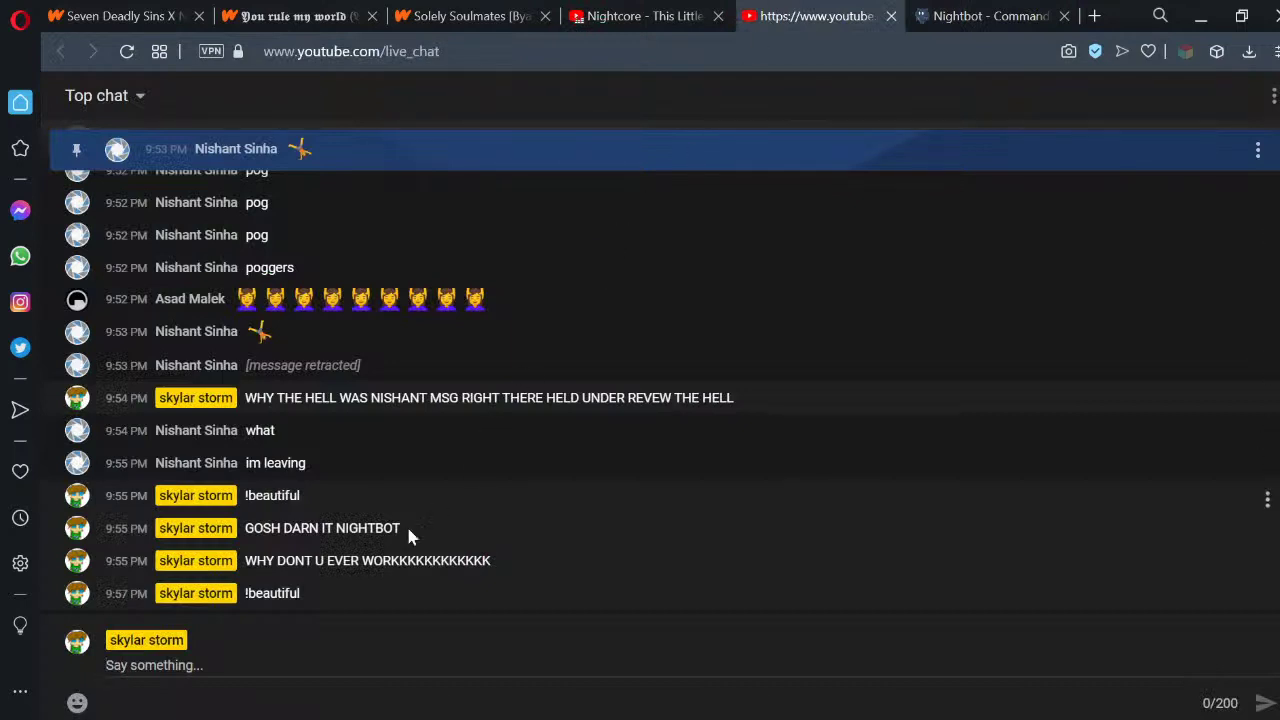
key("ctrl+v")
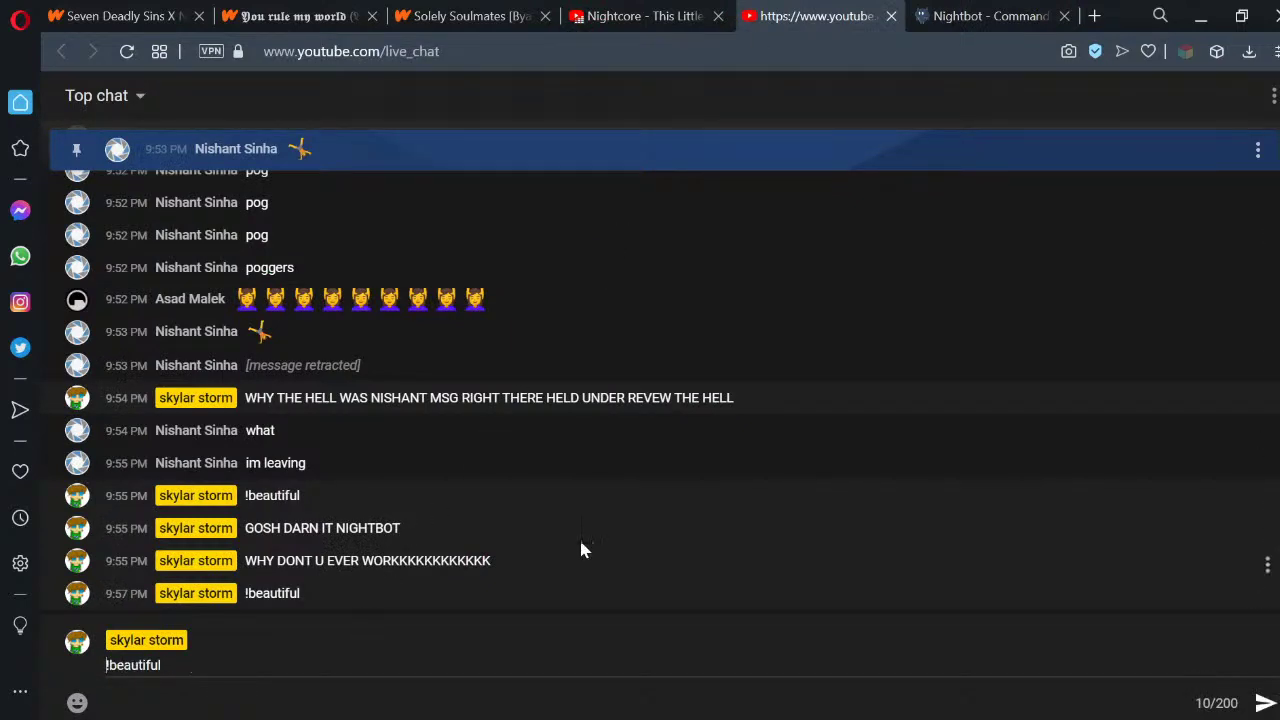
left_click_drag(161, 665, 108, 668)
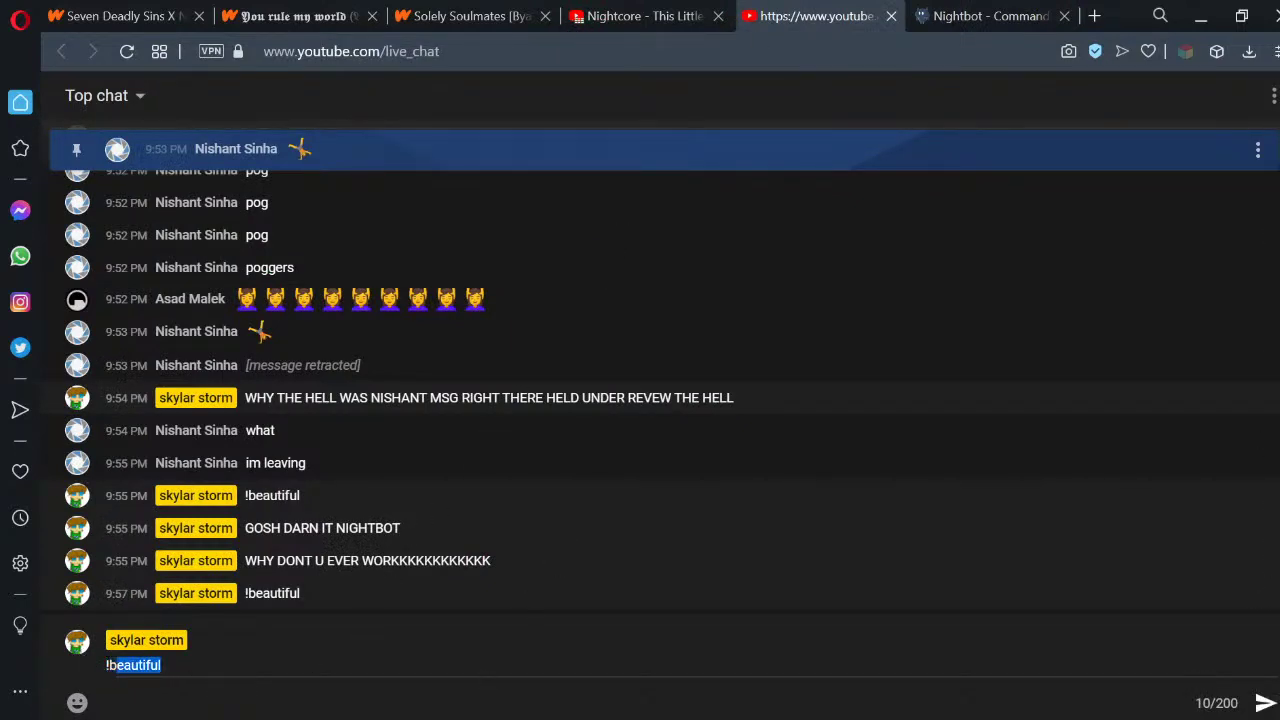
key("BackSpace")
type("songs")
key("Return")
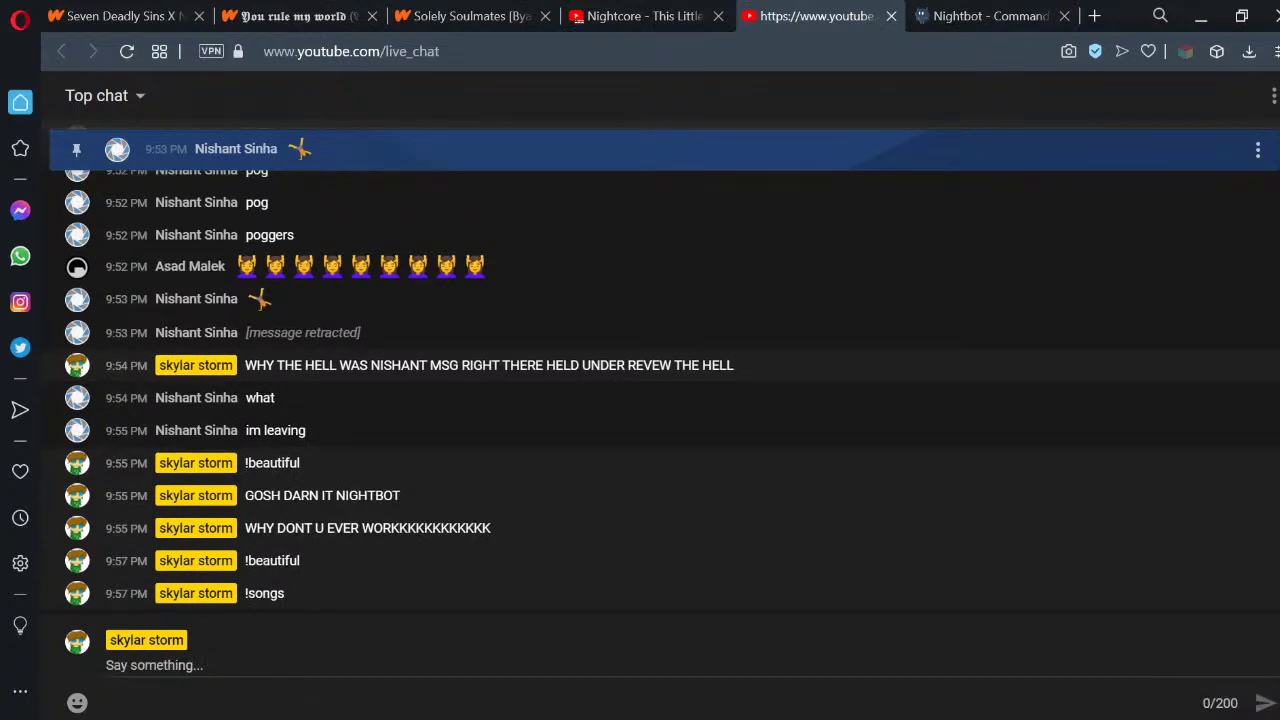
Open the Nightbot dashboard and examine the chat stats, top chatter and top command
left_click(966, 14)
scroll(603, 166, "up", 10)
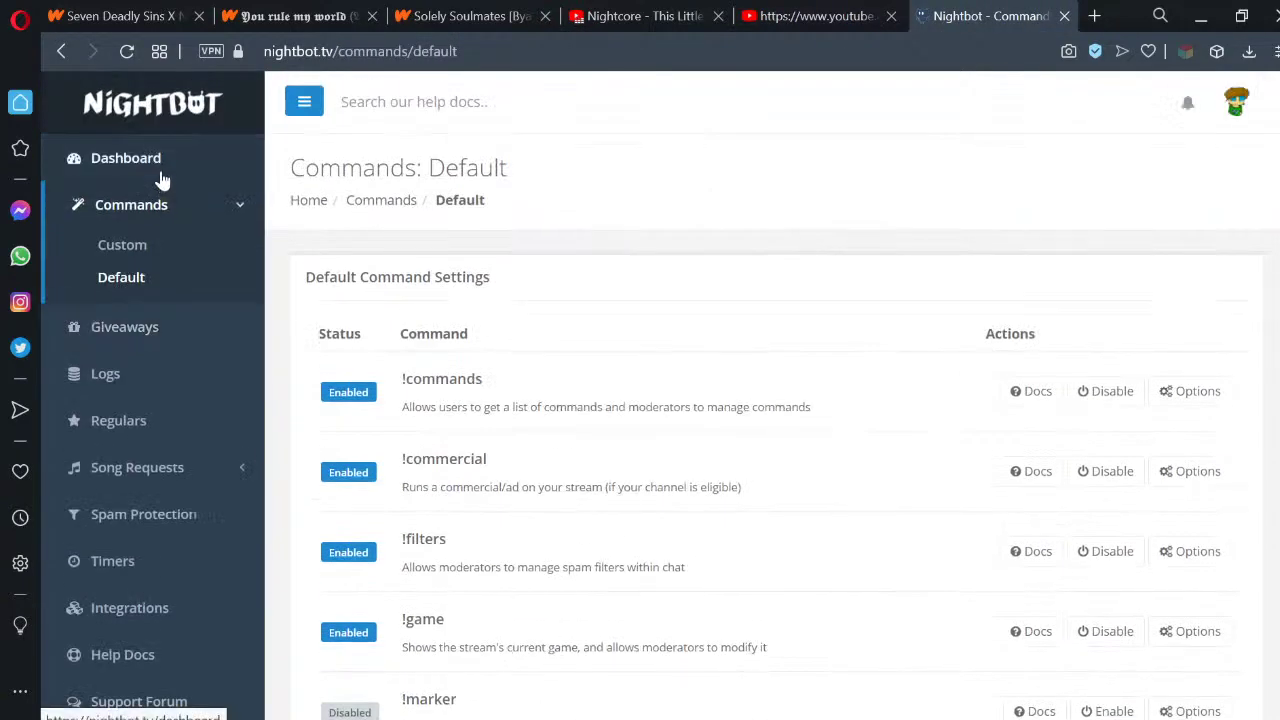
left_click(160, 176)
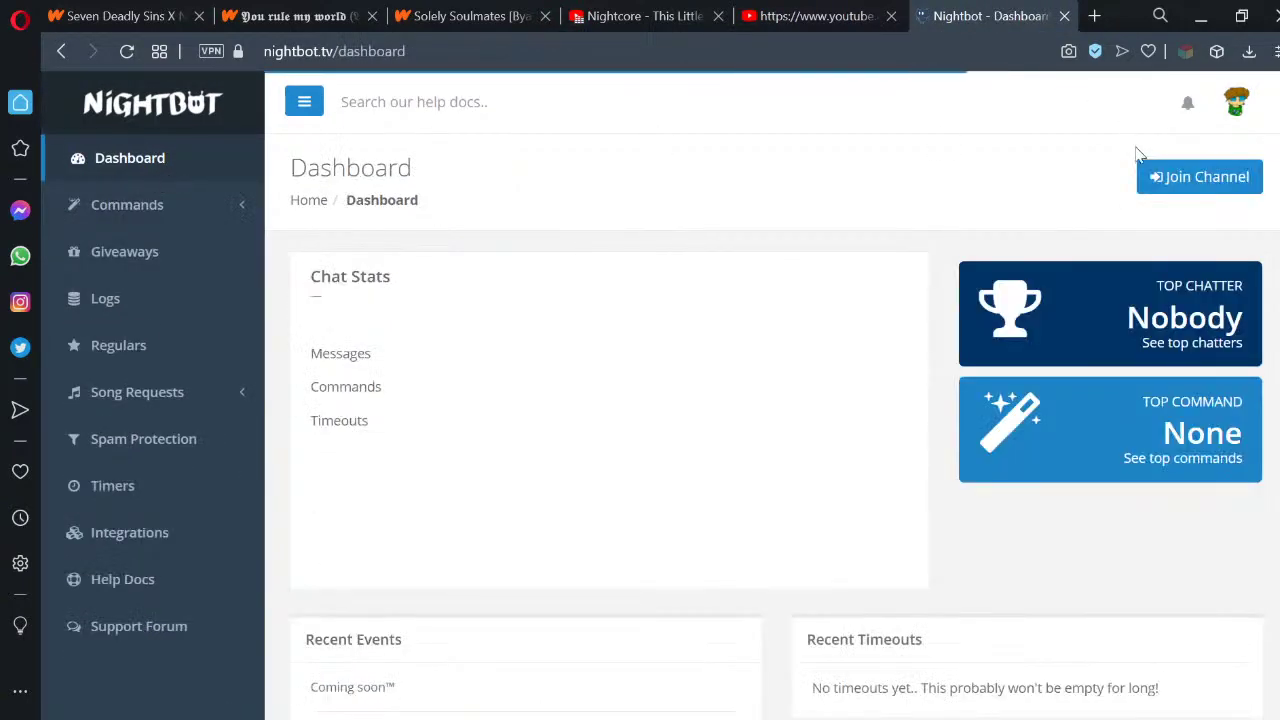
left_click(1181, 196)
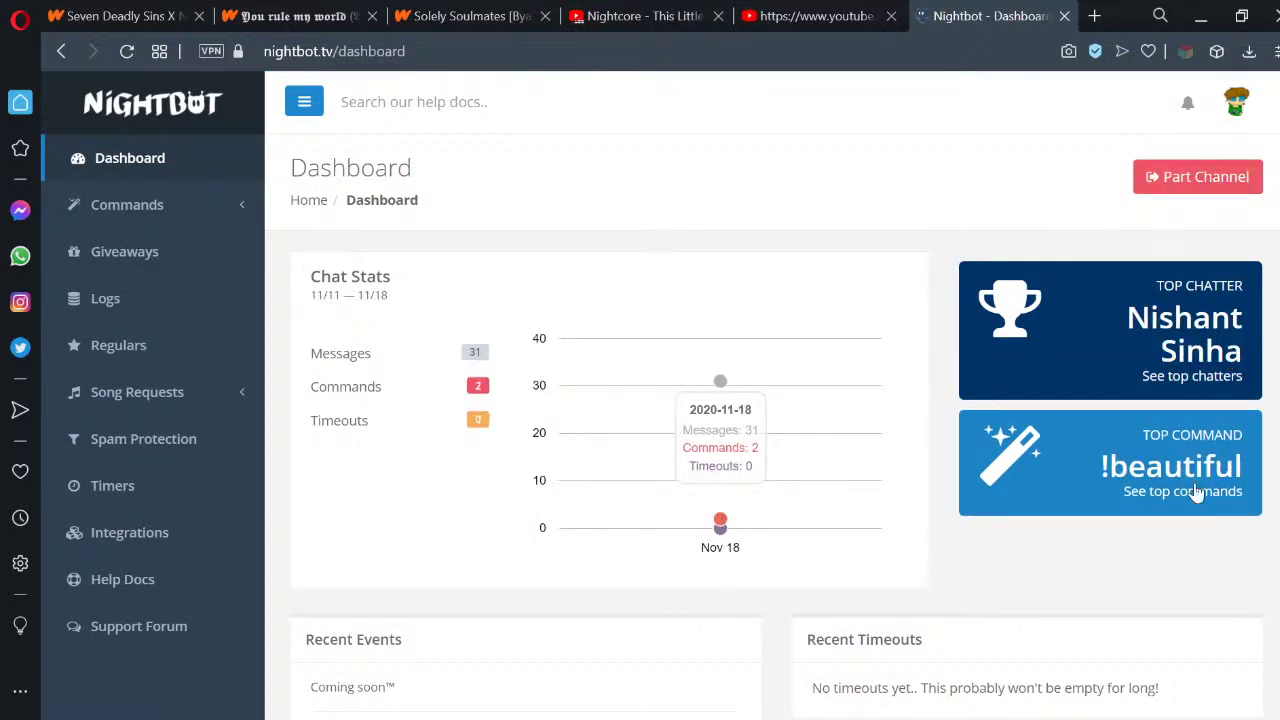
left_click_drag(1148, 292, 1240, 475)
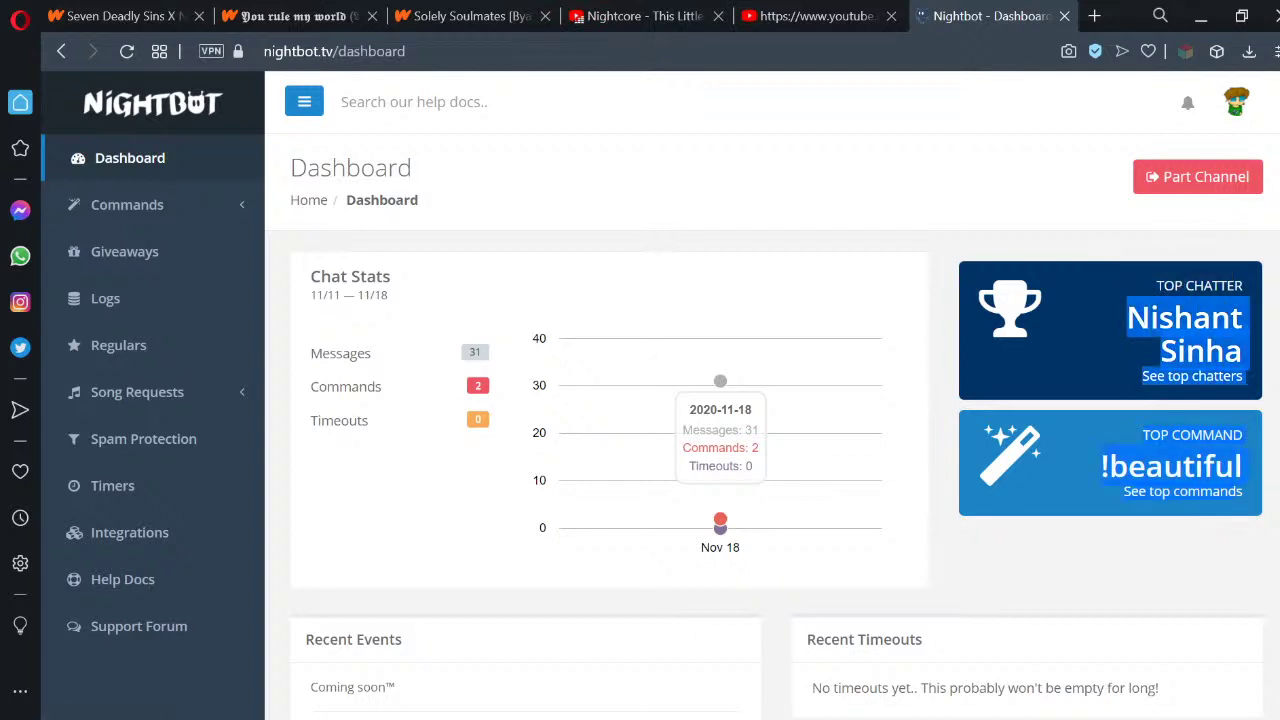
scroll(703, 537, "down", 1)
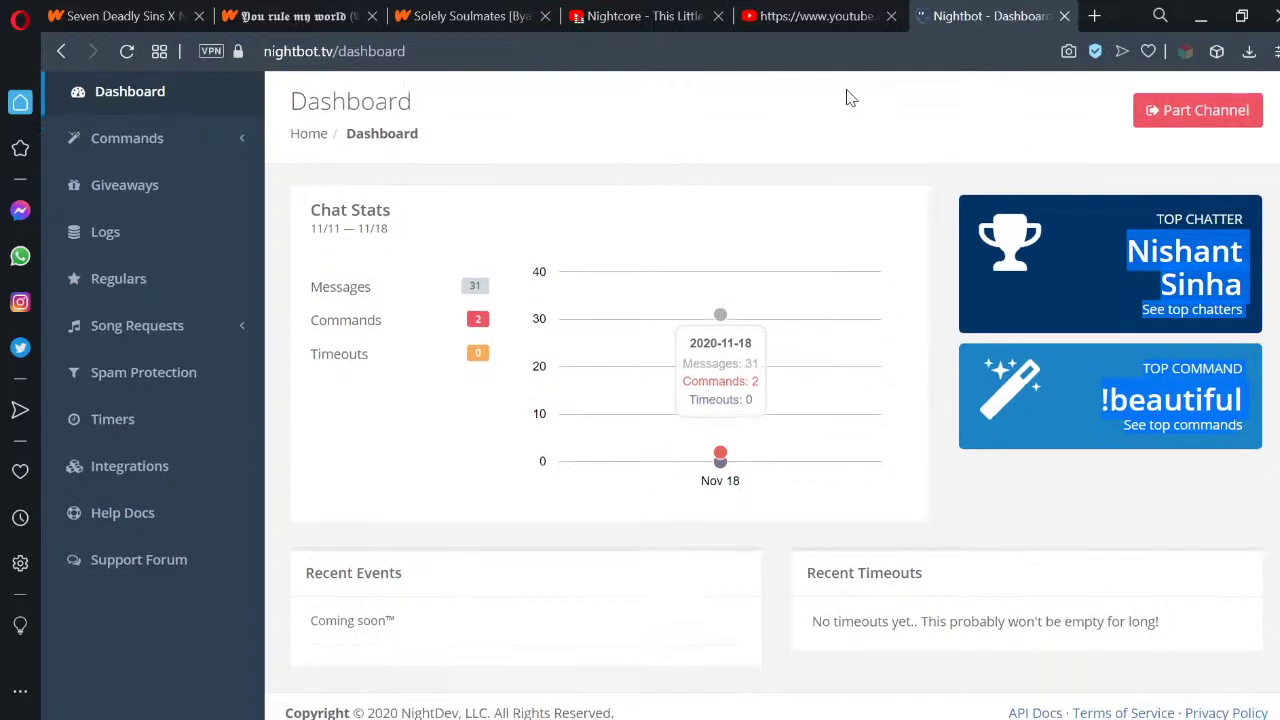
Return to the live chat and post "hm so nightbot is saying it doesent work basicly with commands"
left_click(794, 15)
type("hm s")
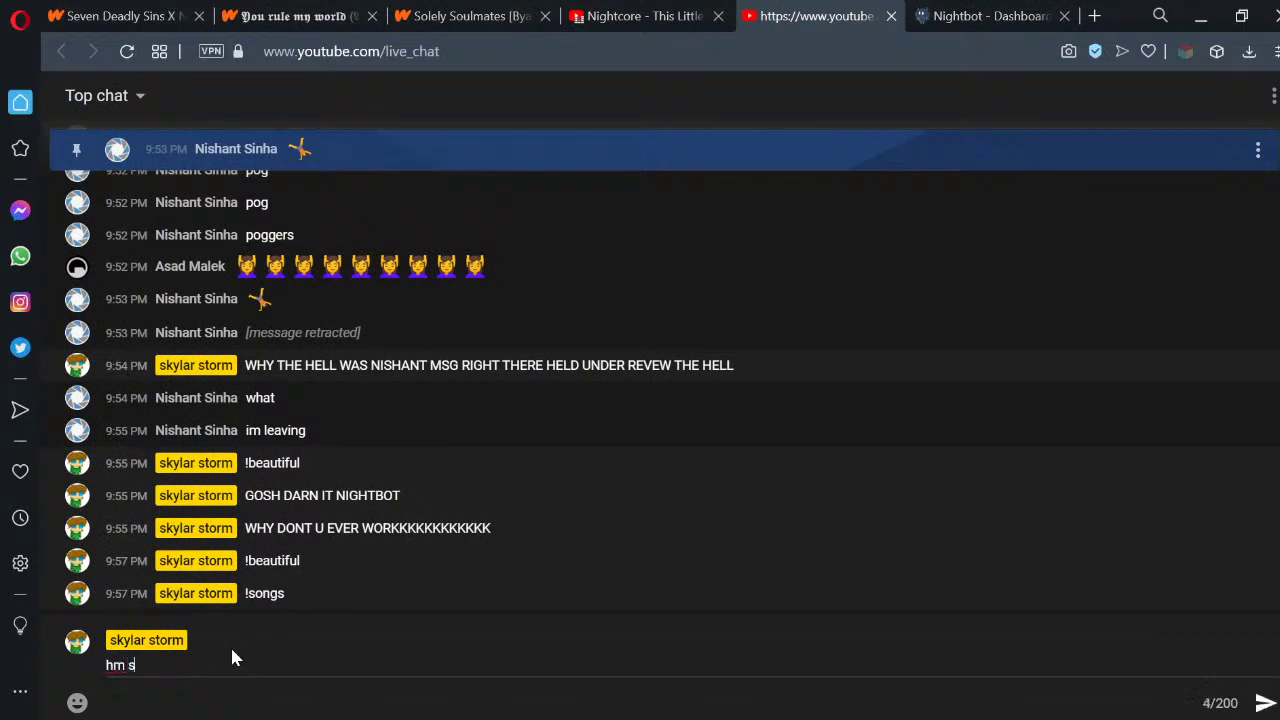
type("o nightbot is saying it does")
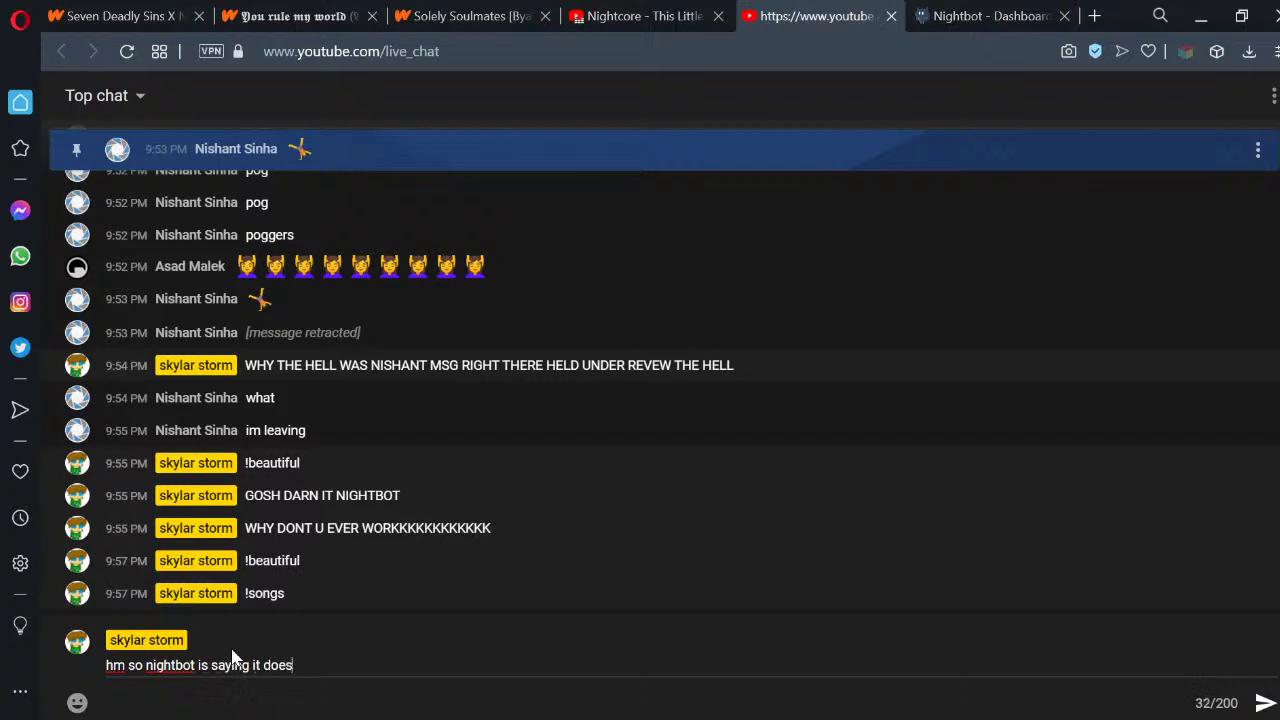
type("ent work basicly w")
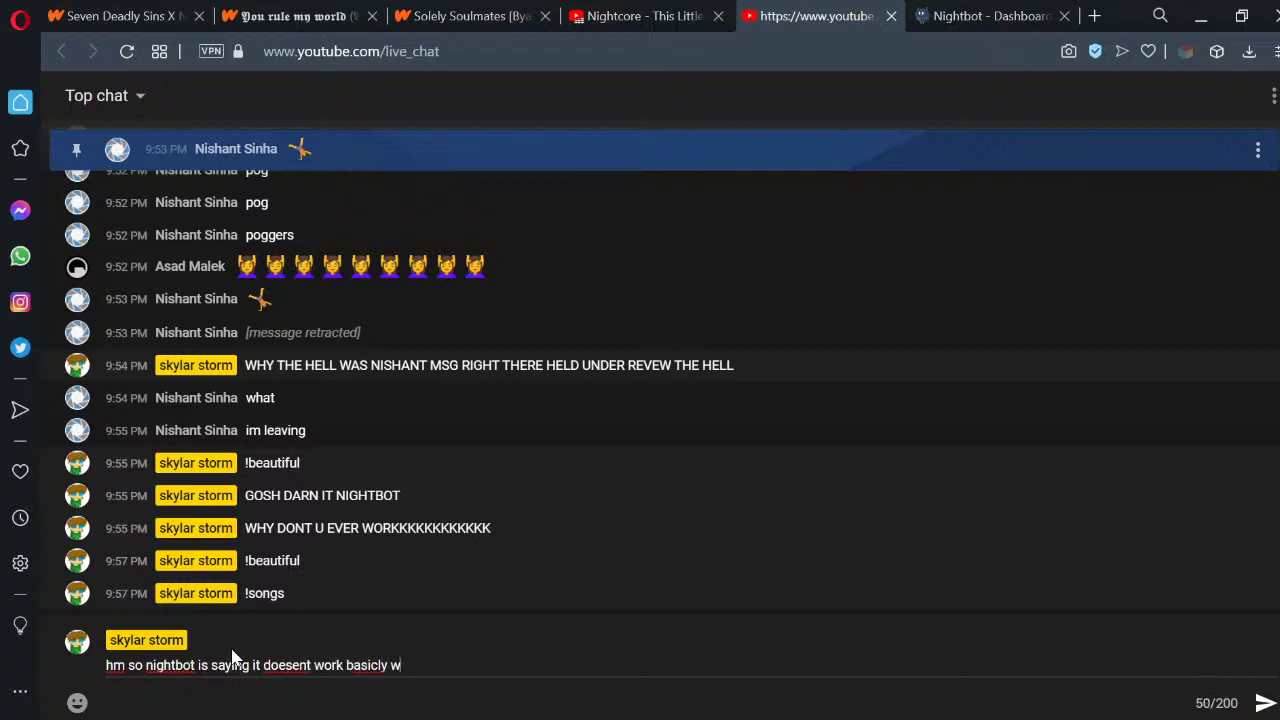
type("ith commands")
key("Return")
Post the follow-up message "but everything else works fuck" in the live chat
type("but ")
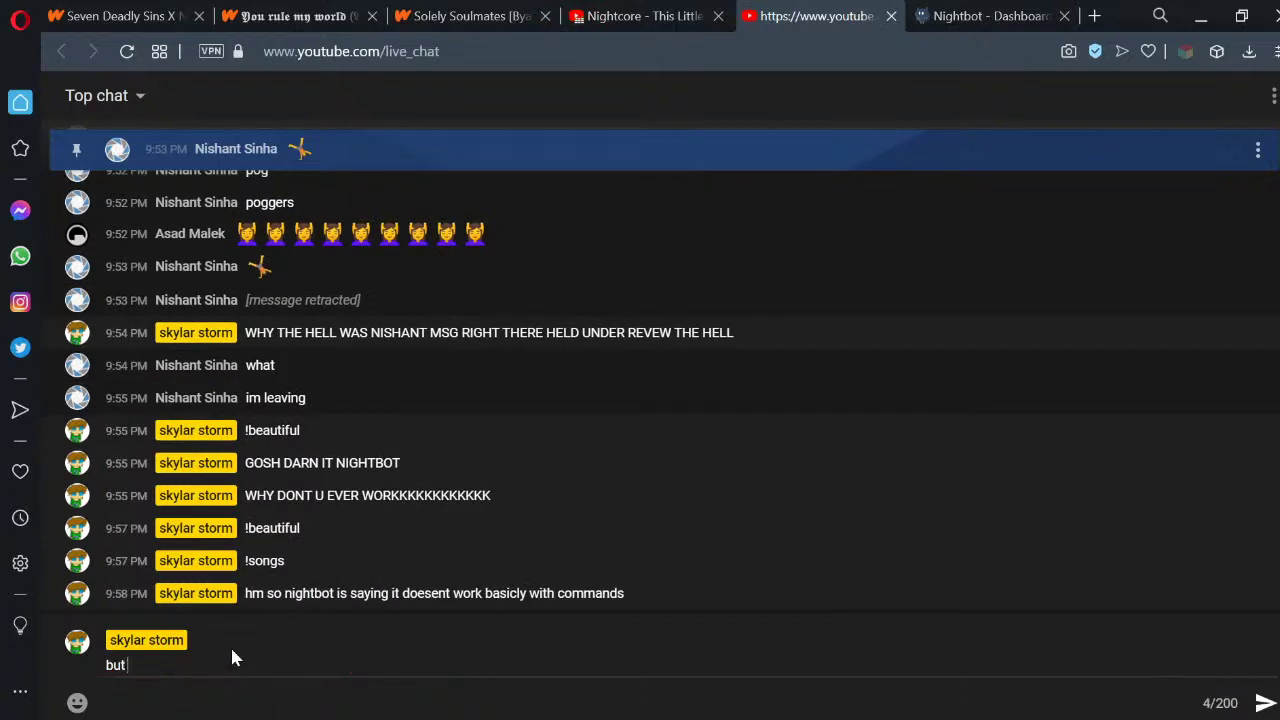
type("everything else works fuck")
key("Return")
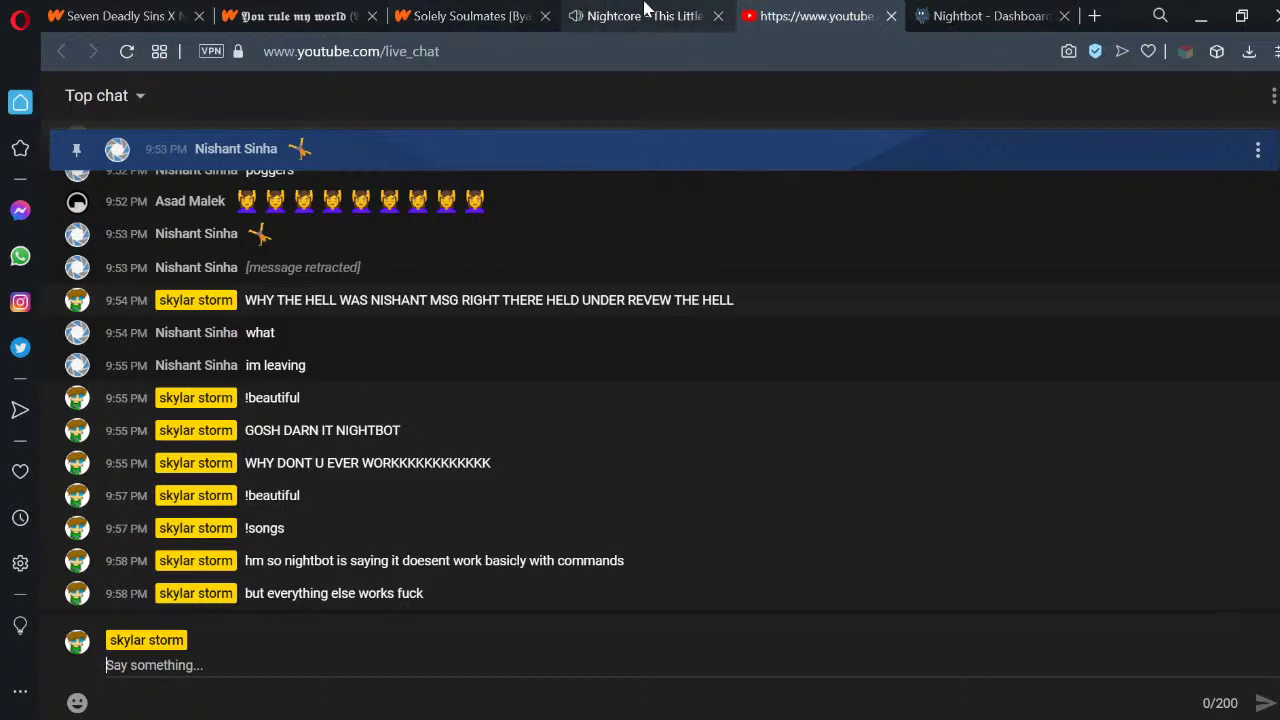
In Nightbot's custom commands, add a command named test with the message "safsafasffa"
left_click(990, 16)
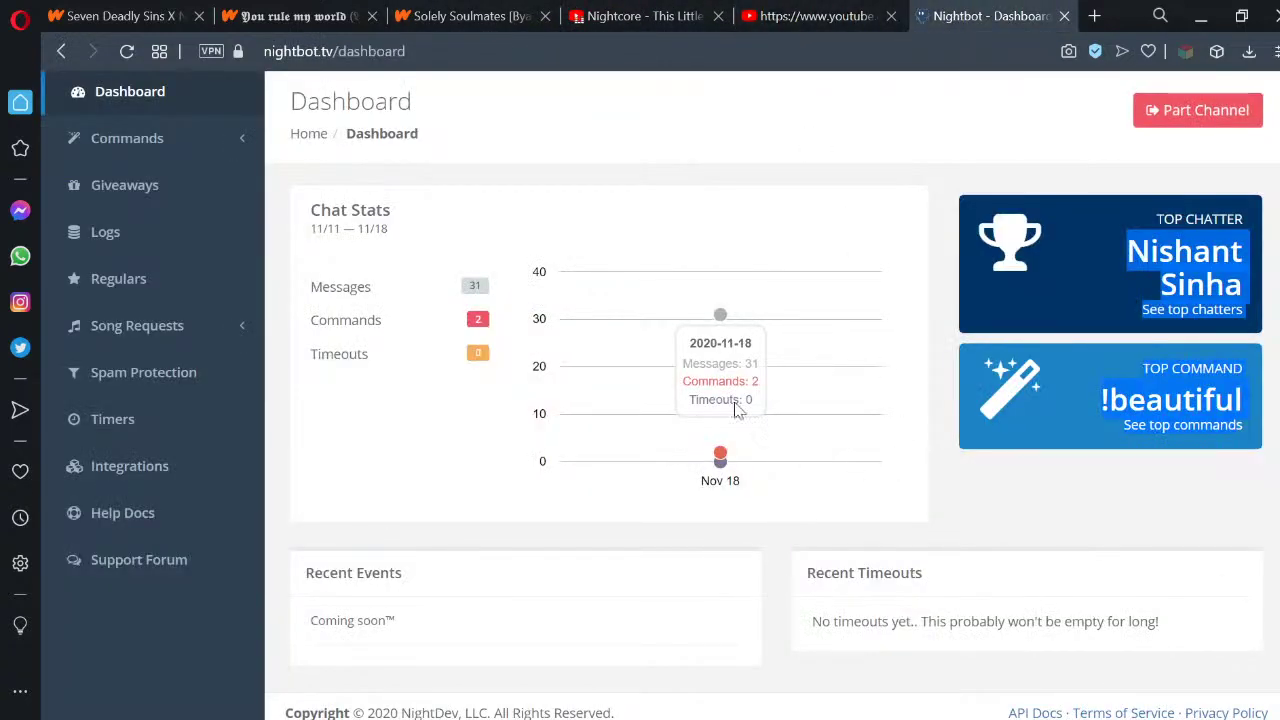
left_click(96, 138)
left_click(108, 188)
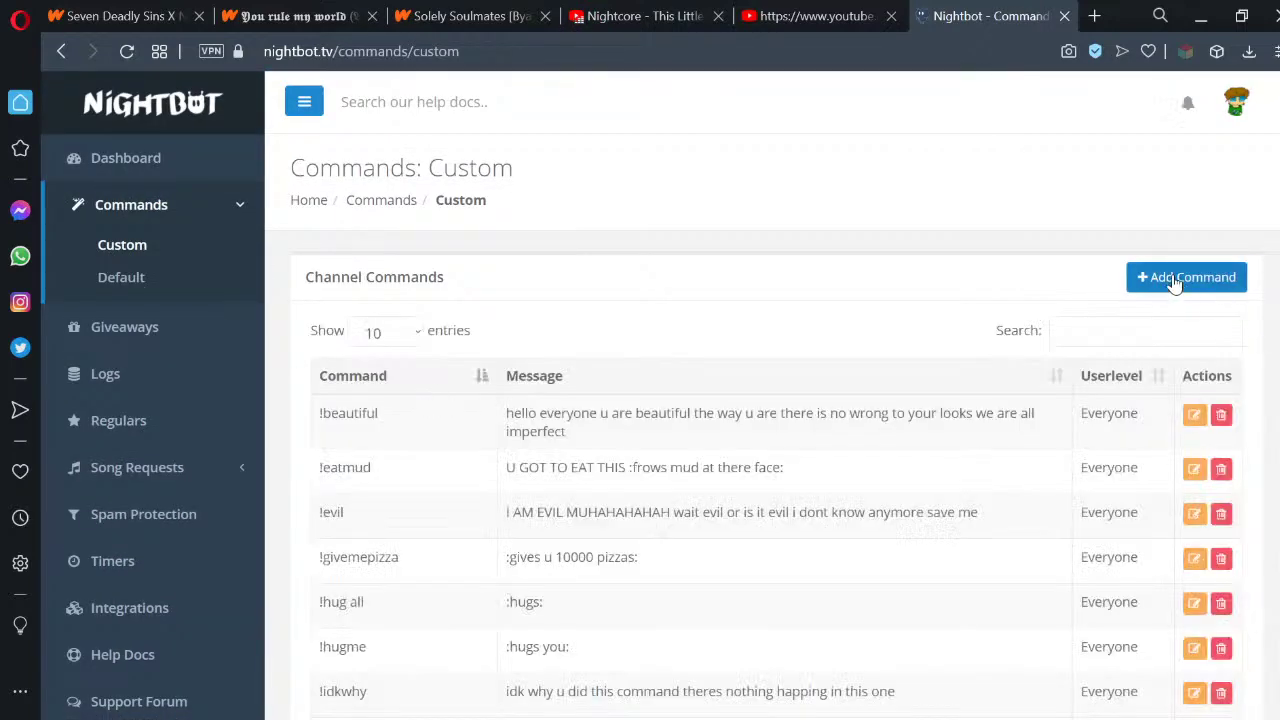
left_click(1180, 278)
type("test")
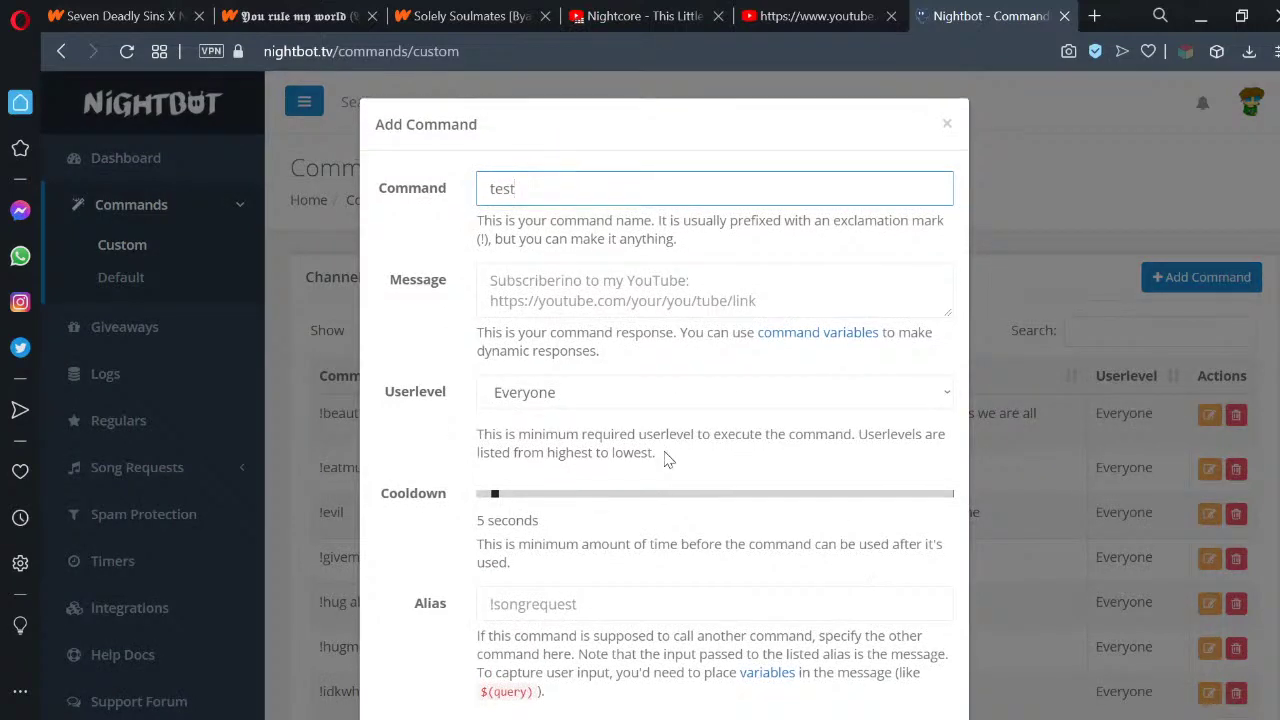
scroll(666, 457, "down", 2)
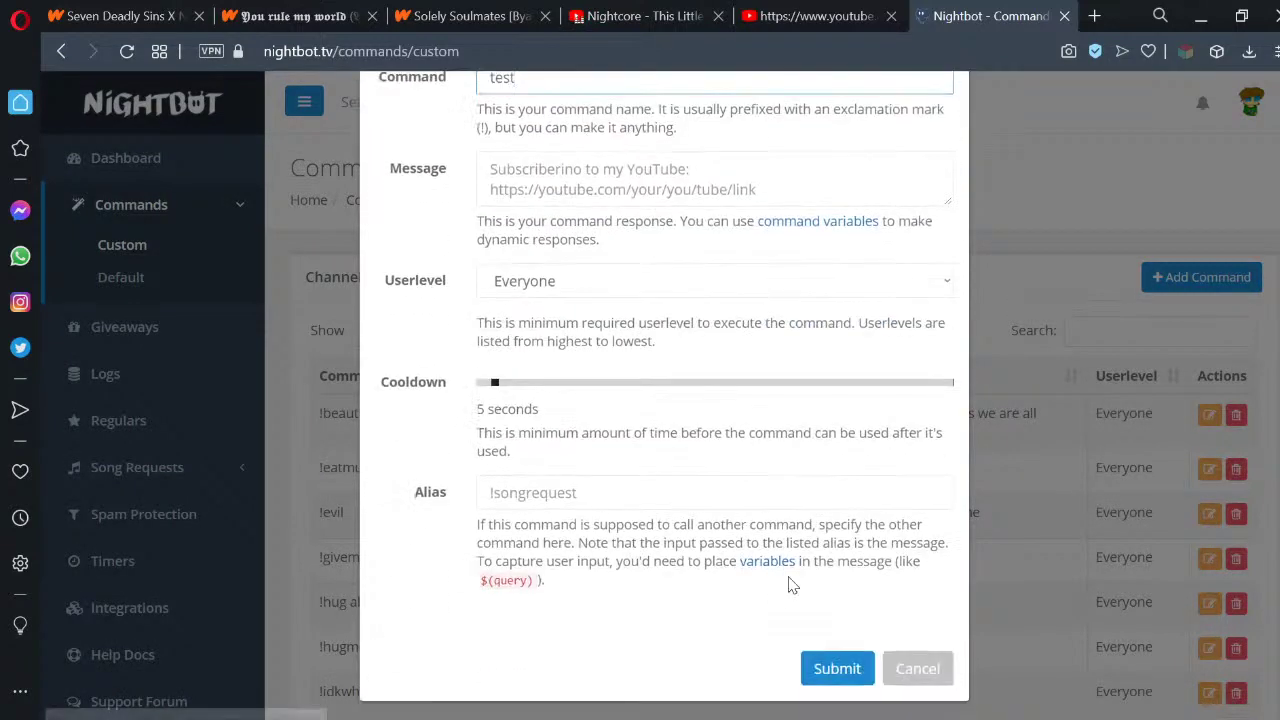
left_click(610, 180)
type("safsafasffa")
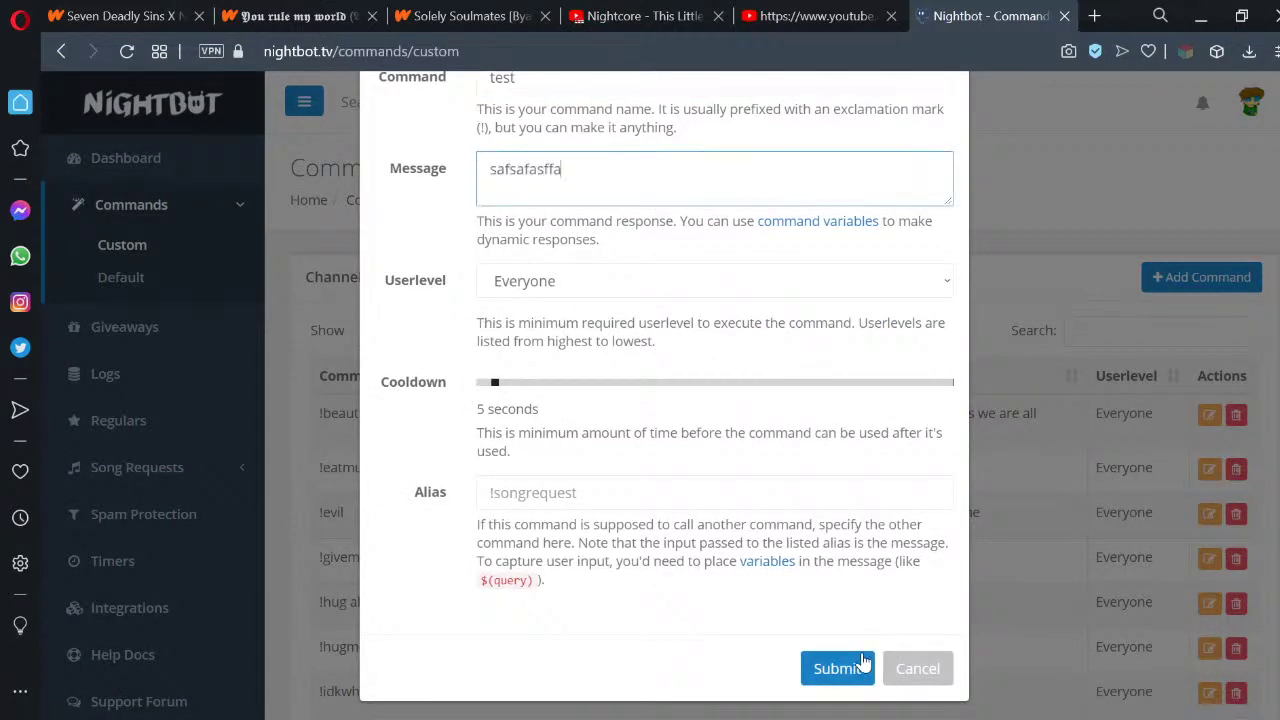
left_click(857, 668)
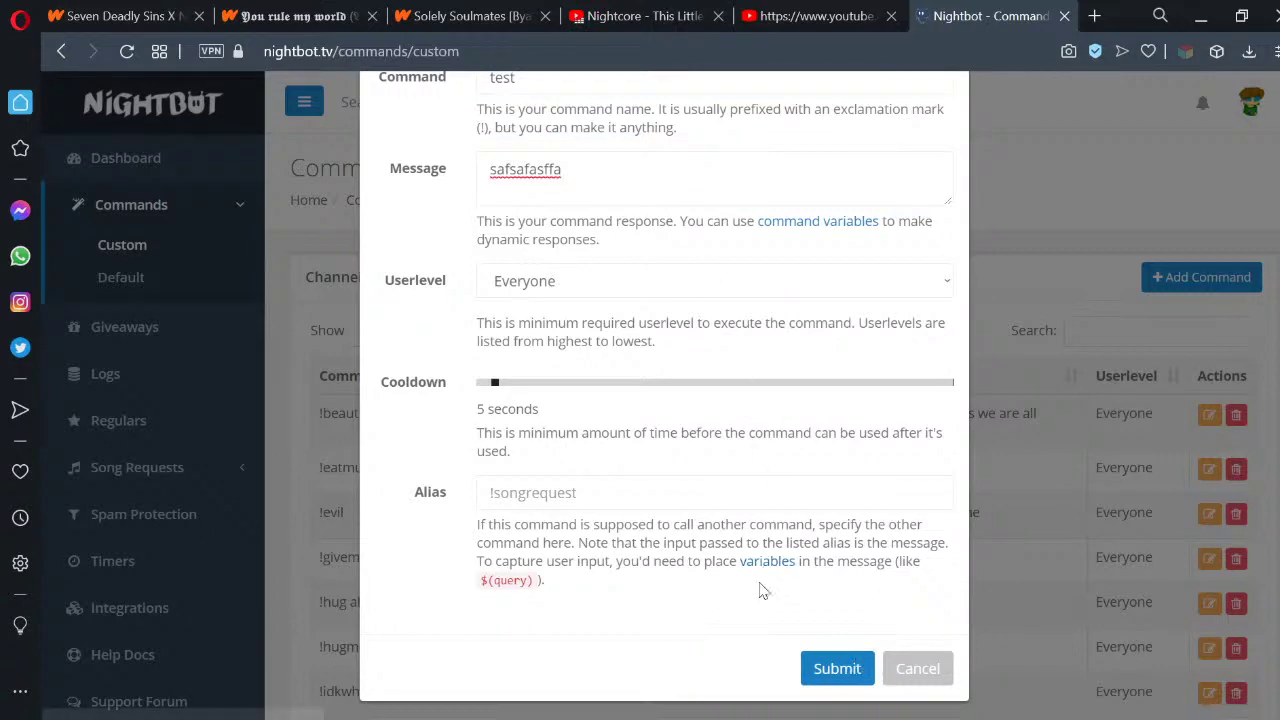
left_click(848, 672)
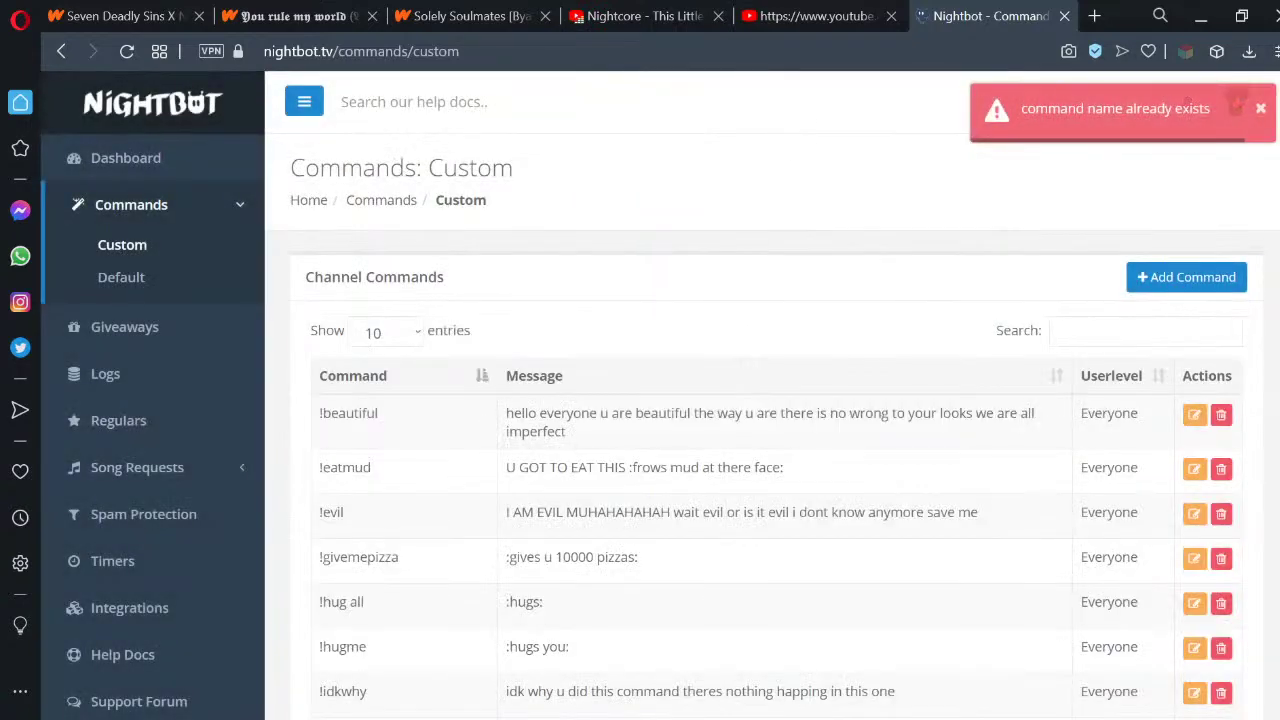
Add another custom command named ydfafas, using the same text as its message
scroll(871, 406, "down", 3)
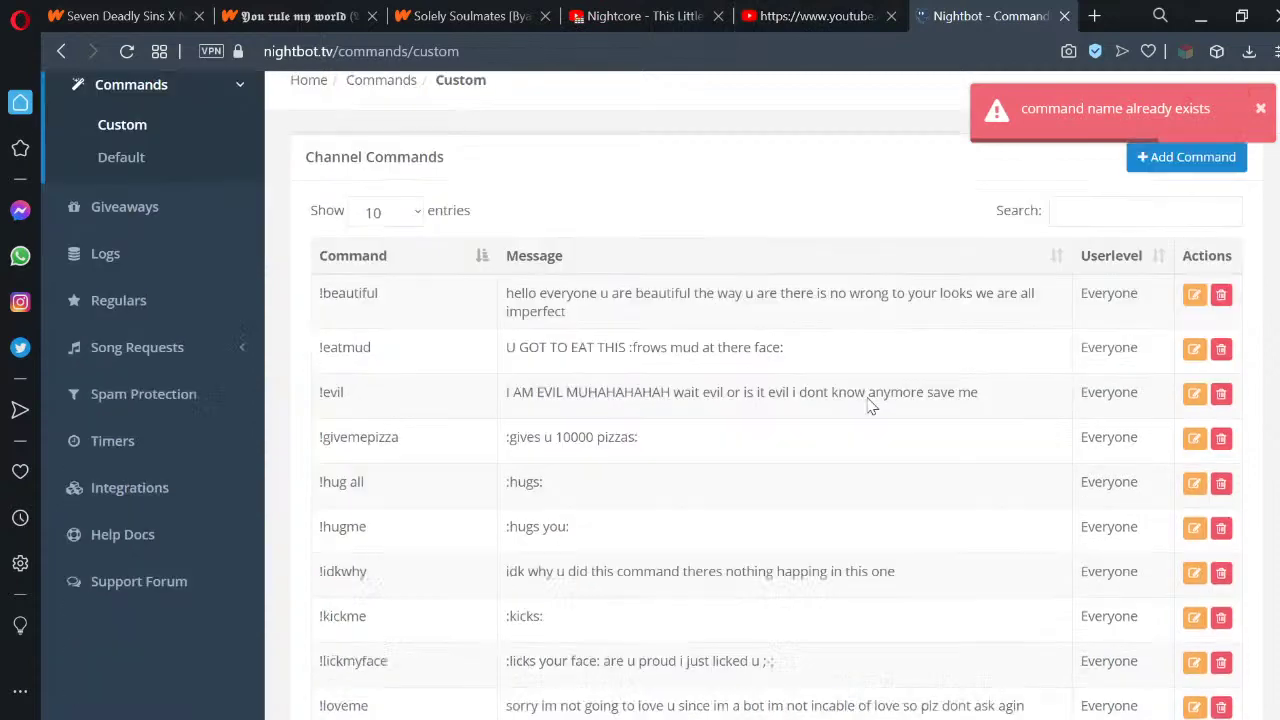
scroll(857, 403, "up", 3)
left_click(1185, 279)
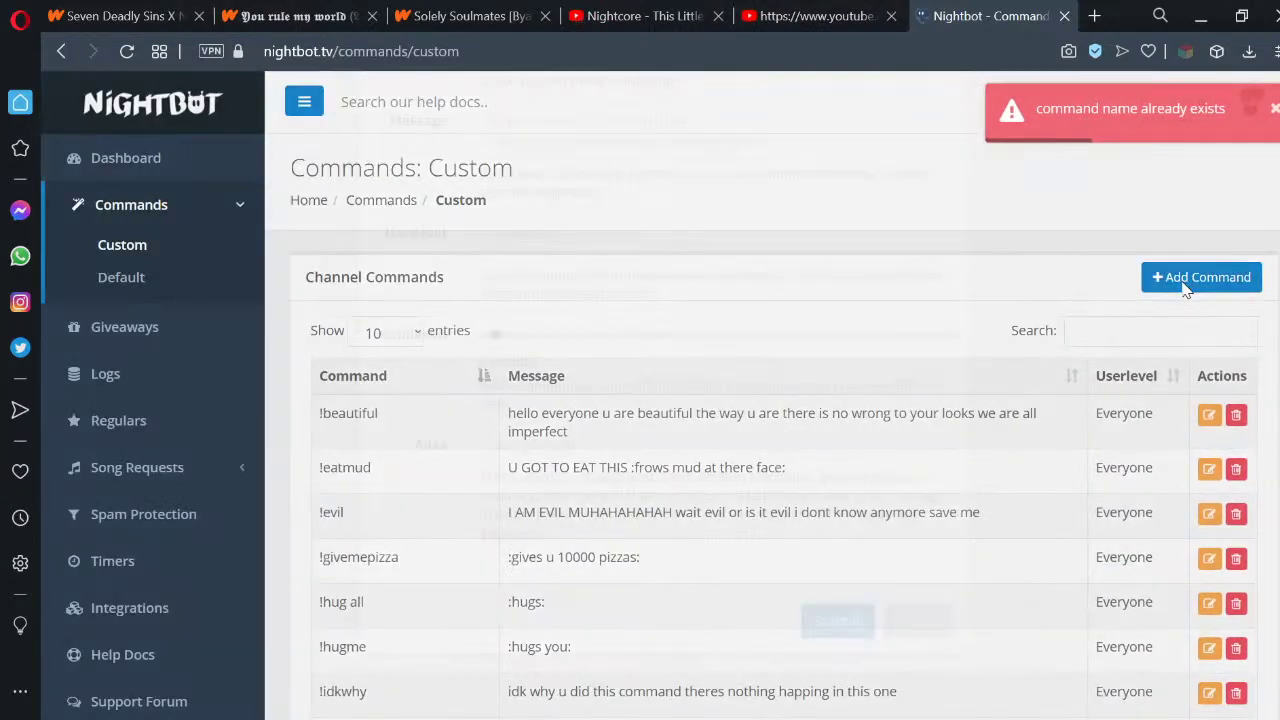
type("testttt")
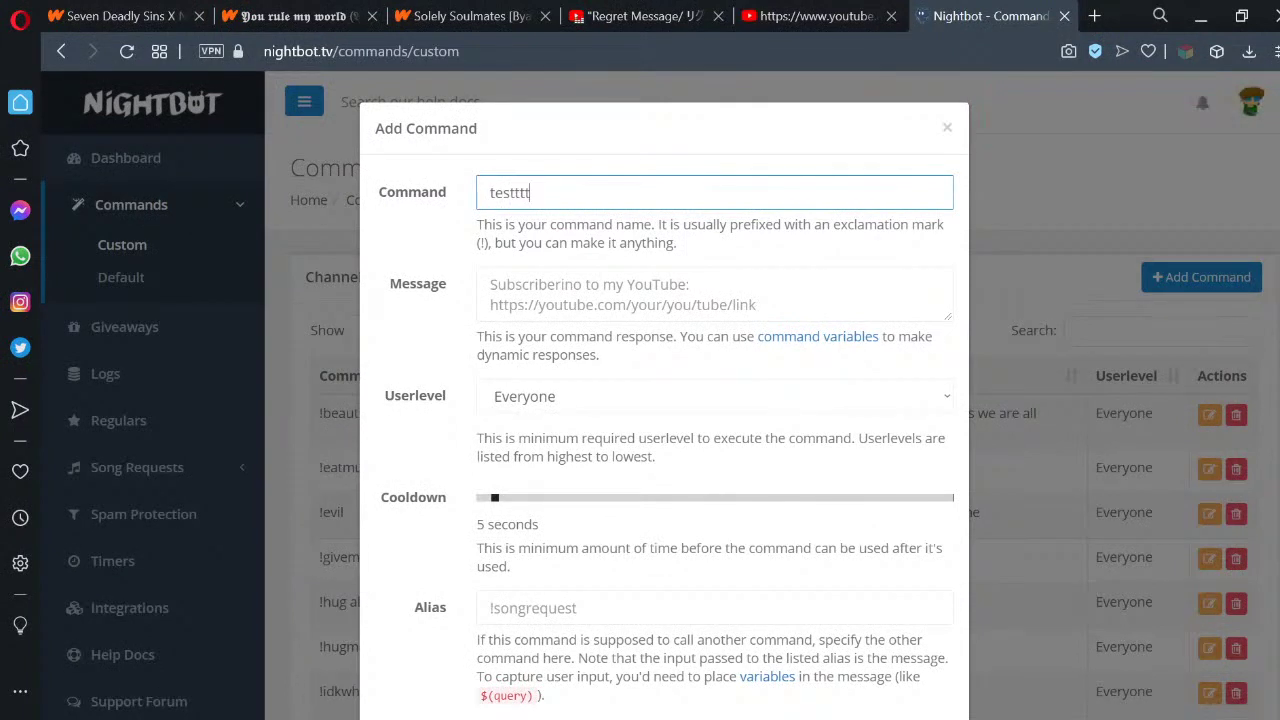
key("ctrl+a")
key("BackSpace")
type("ydfafas")
key("ctrl+a")
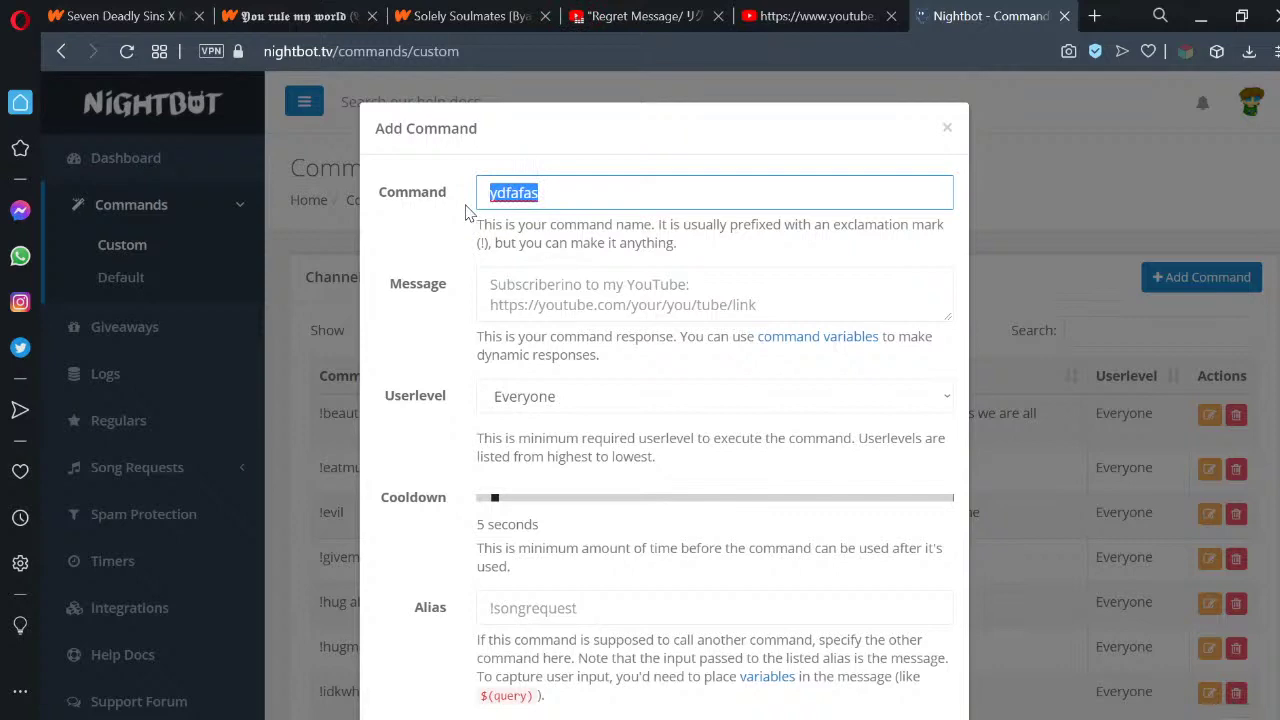
key("ctrl+c")
key("Tab")
key("ctrl+v")
scroll(709, 414, "down", 1)
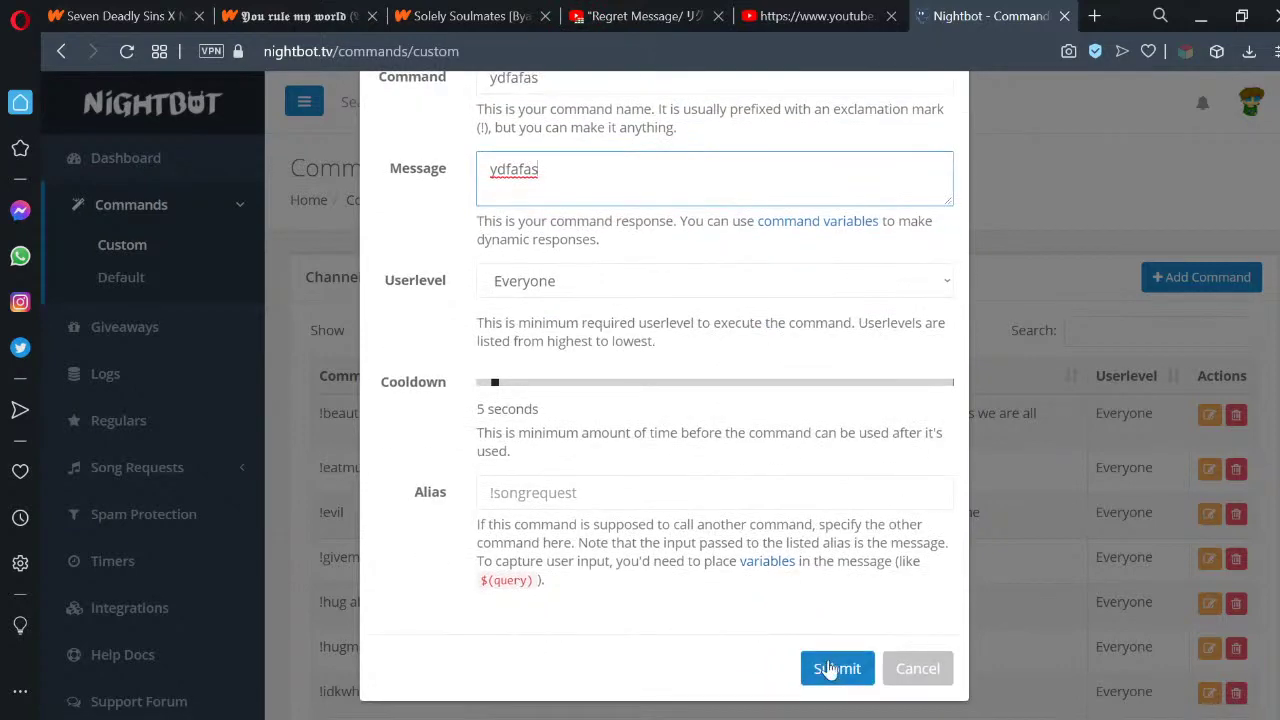
left_click(838, 678)
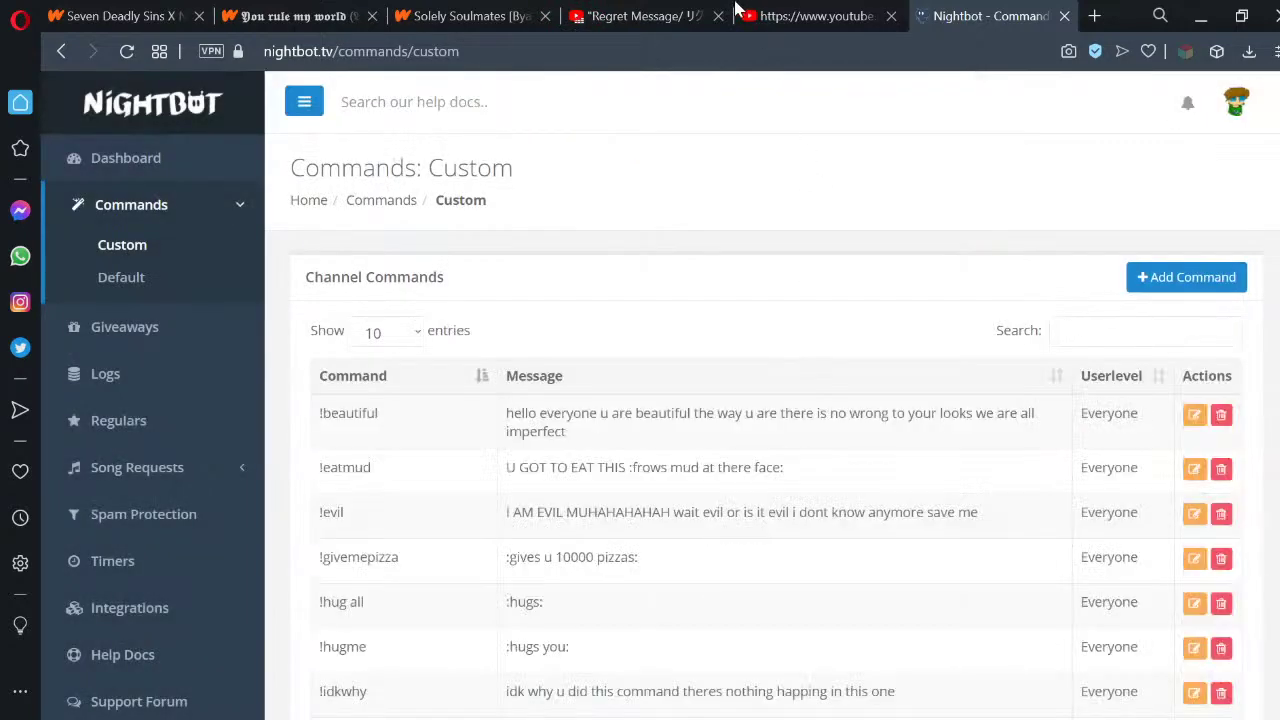
Return to the YouTube live chat and post the command ydfafas
left_click(737, 14)
key("ctrl+v")
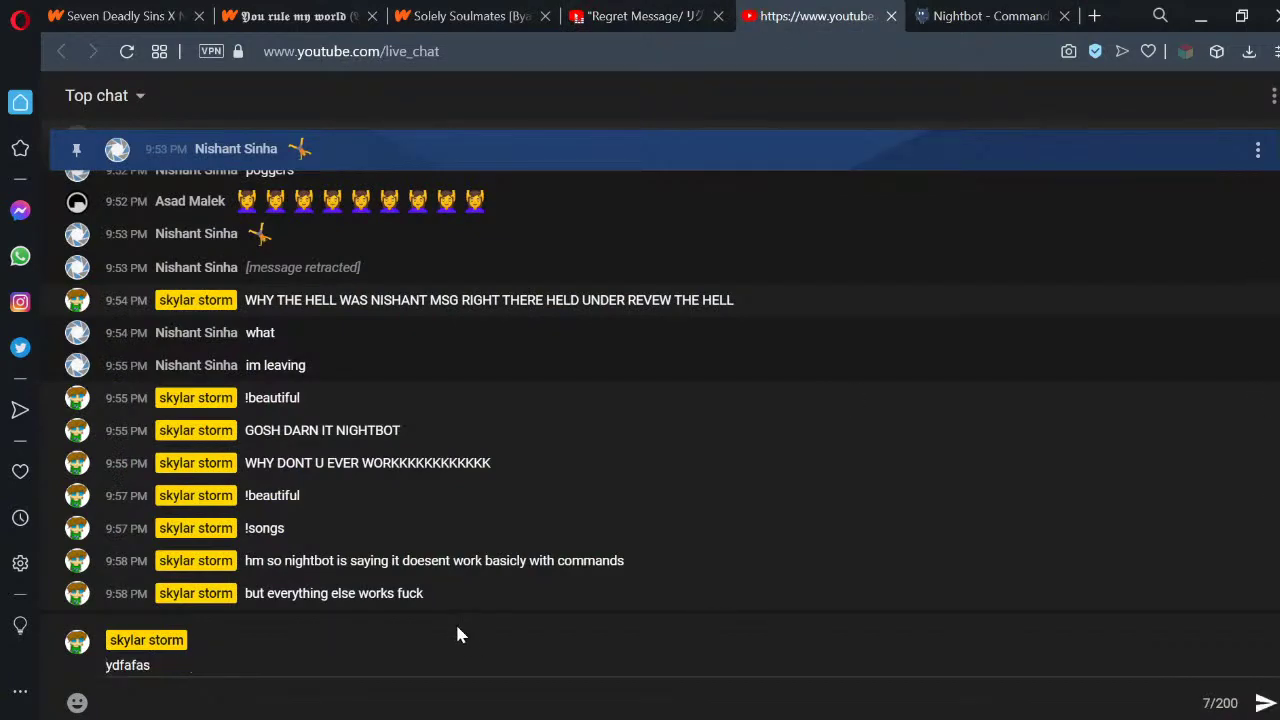
key("Return")
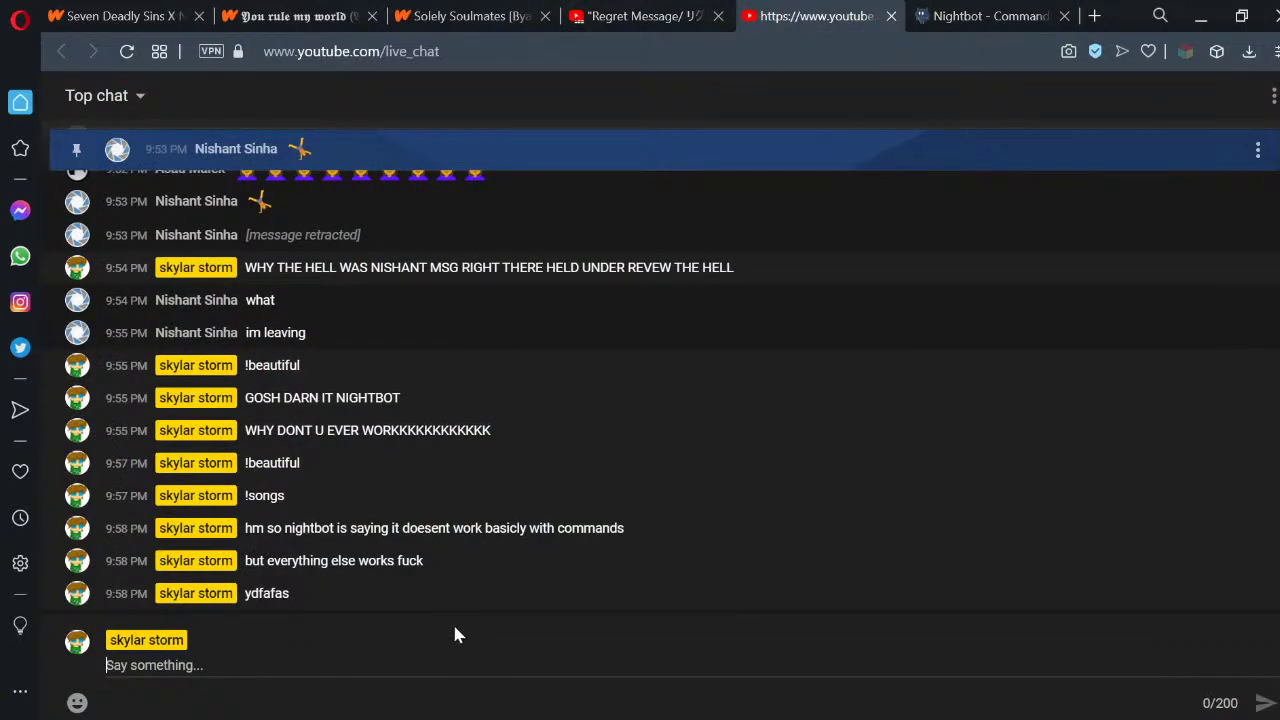
Examine Nightbot's custom command list, and return to the live chat
left_click(953, 15)
scroll(743, 390, "down", 3)
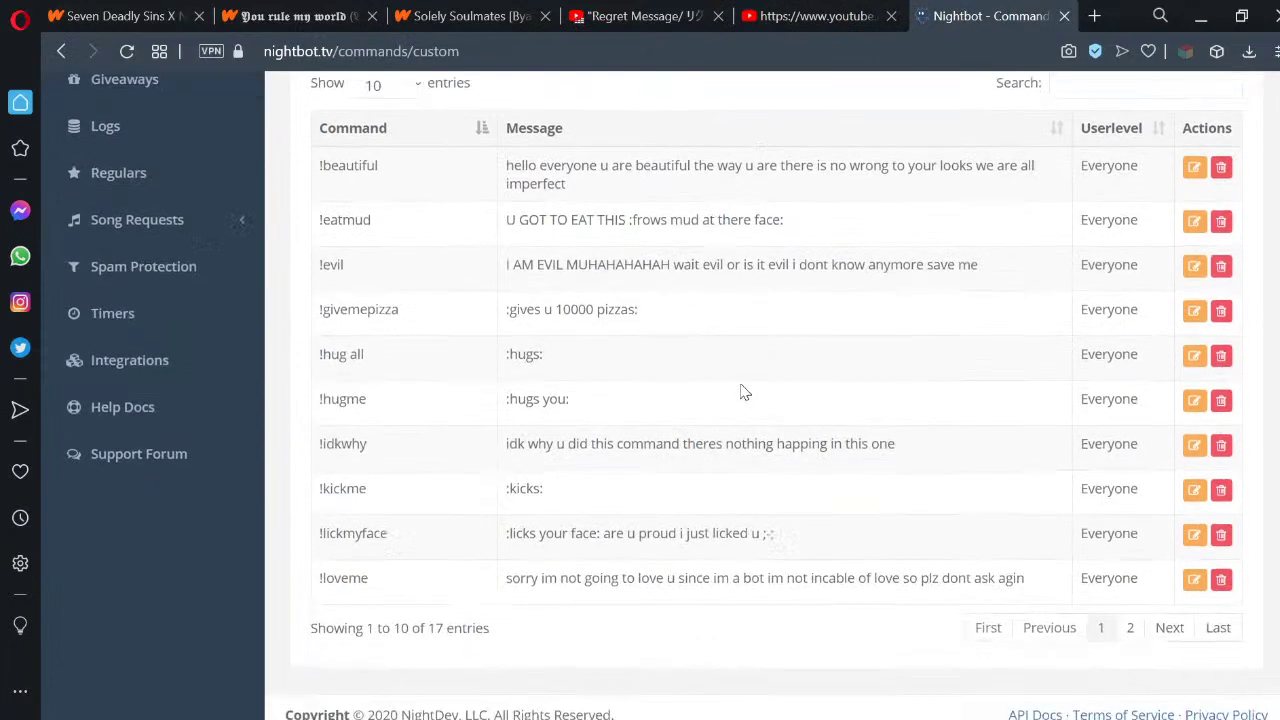
scroll(743, 391, "up", 3)
left_click(809, 13)
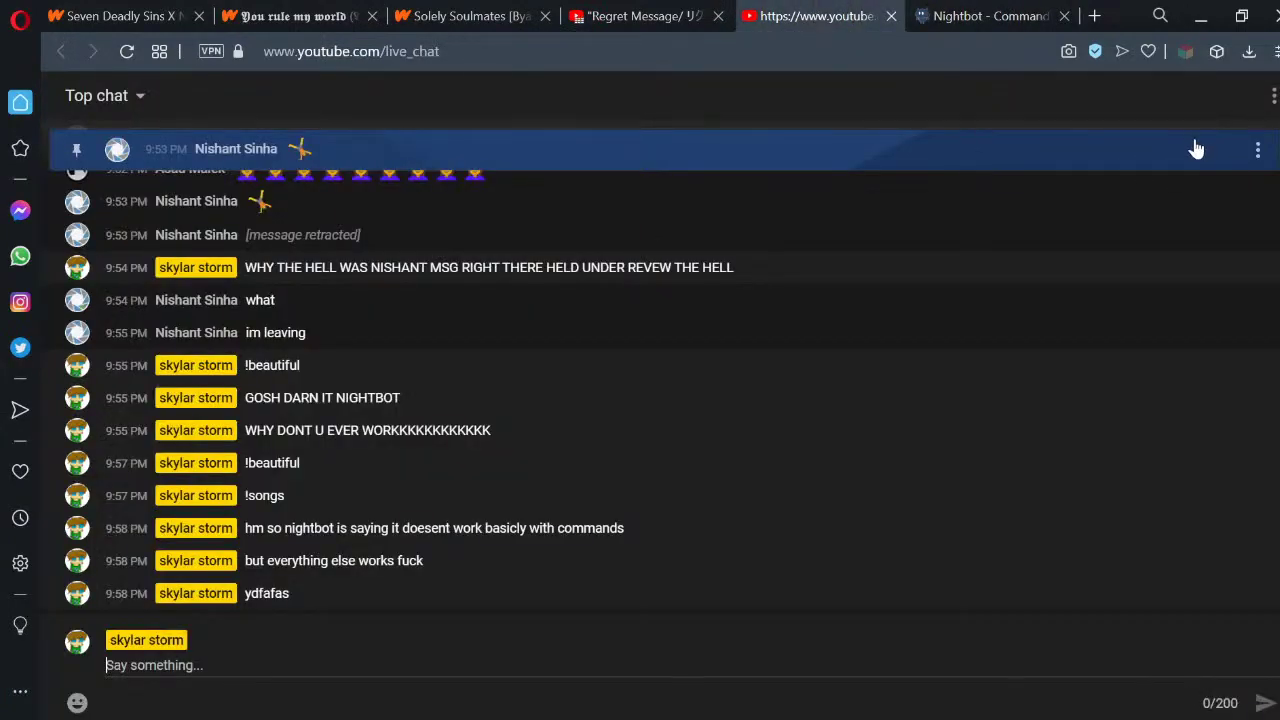
left_click(1273, 97)
left_click(1197, 143)
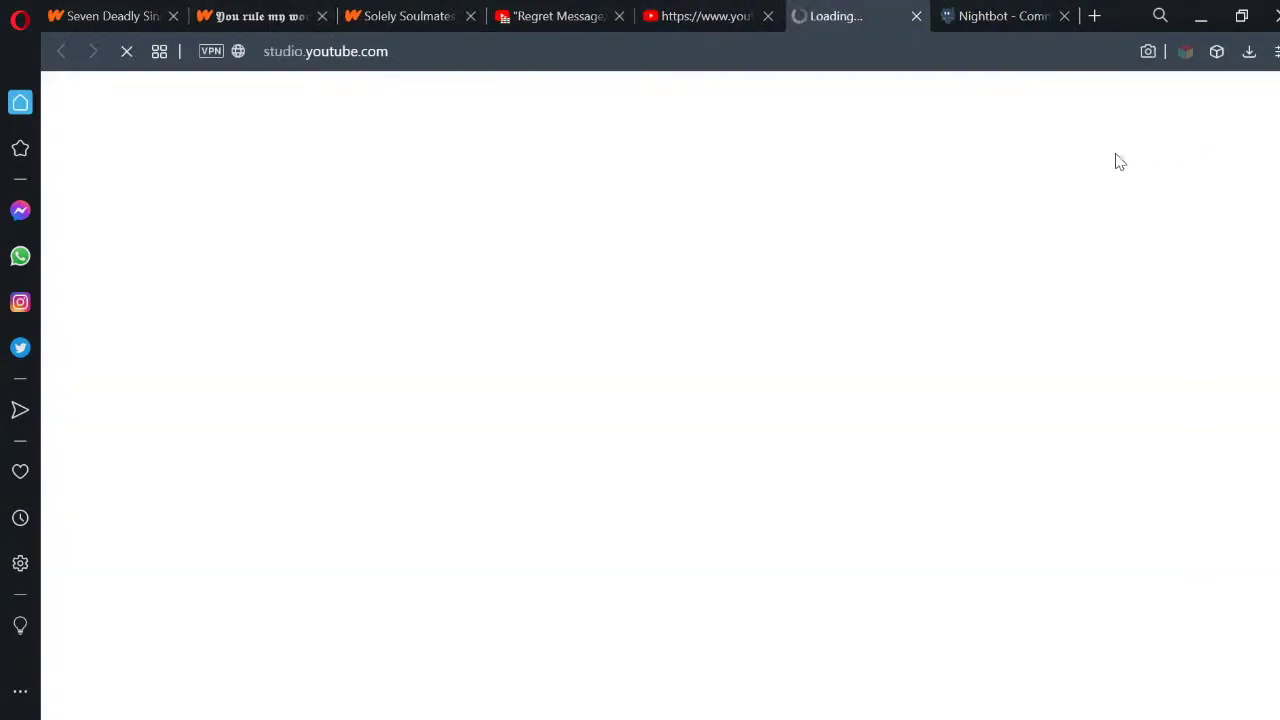
left_click(916, 16)
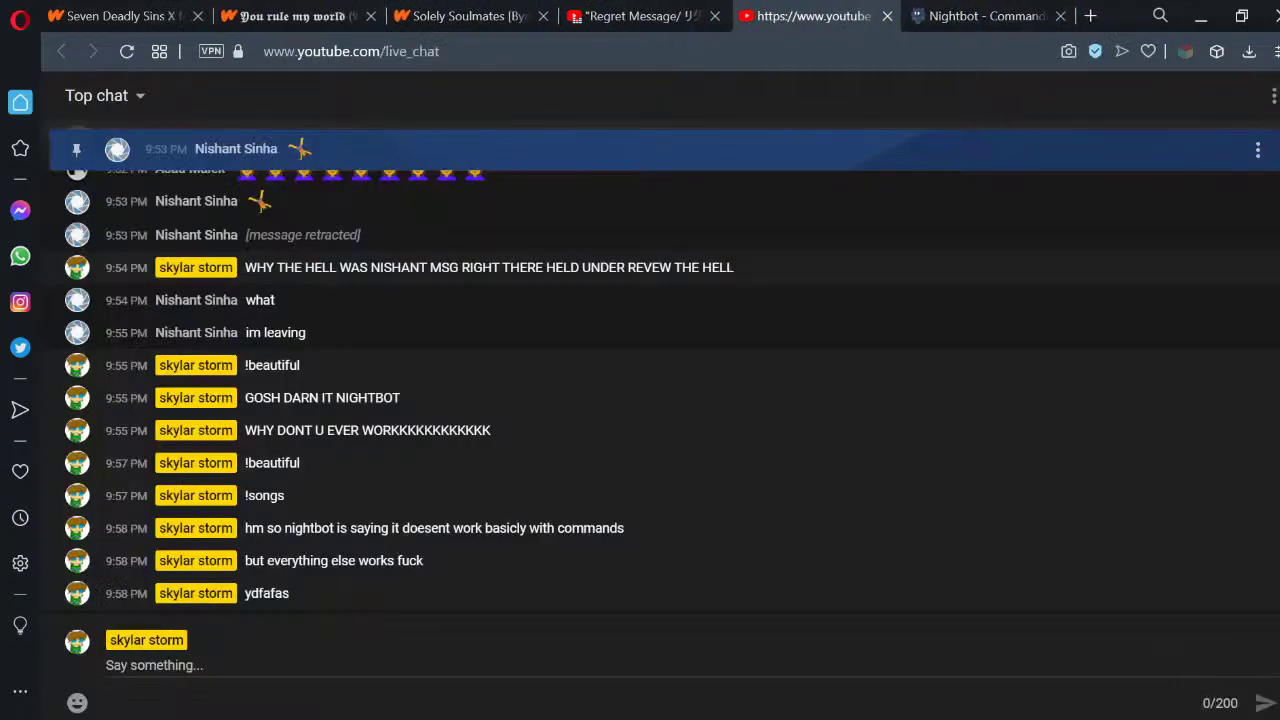
View the live chat's participants list and return to the messages
left_click(1273, 97)
left_click(1213, 188)
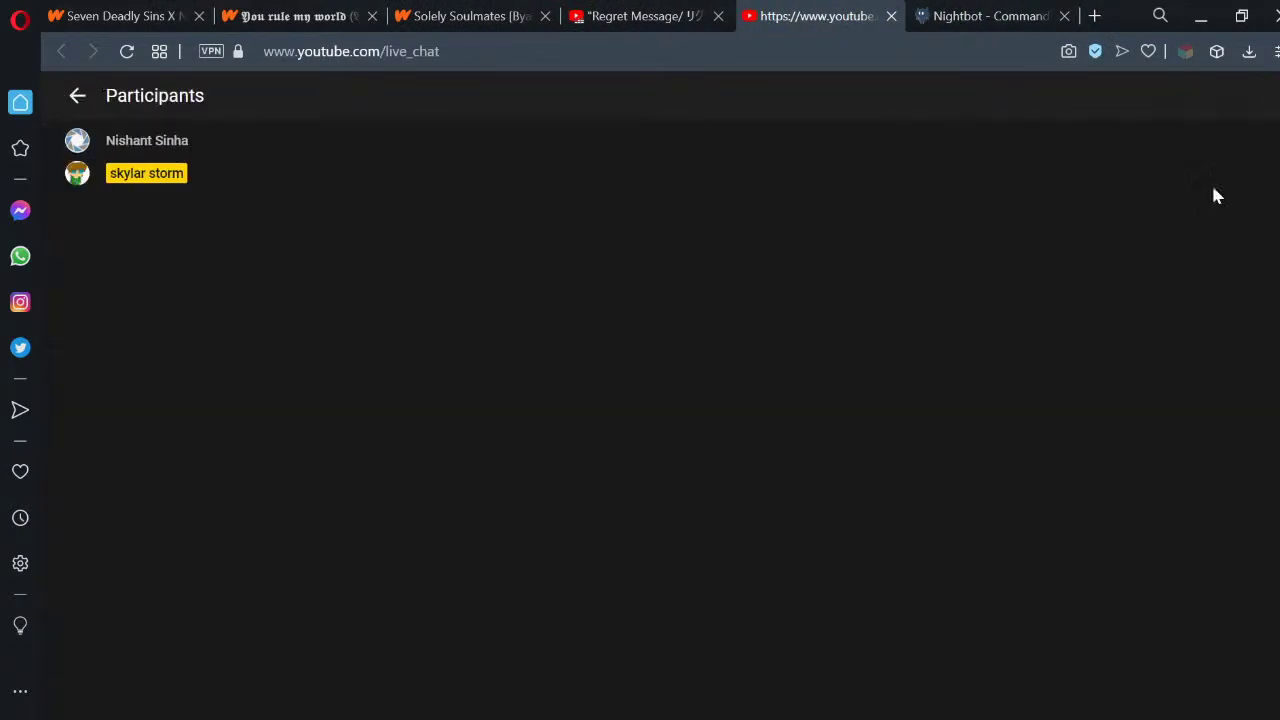
left_click(78, 99)
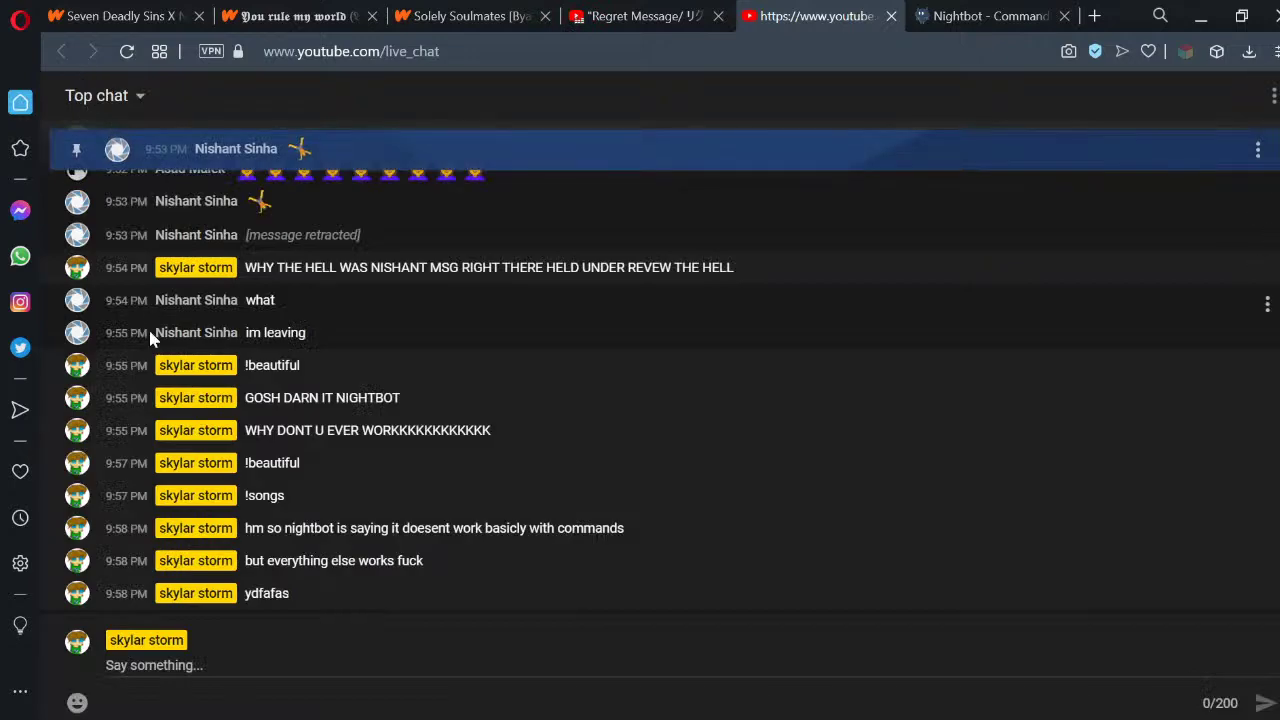
Unpin the message pinned above the live chat
left_click(1257, 149)
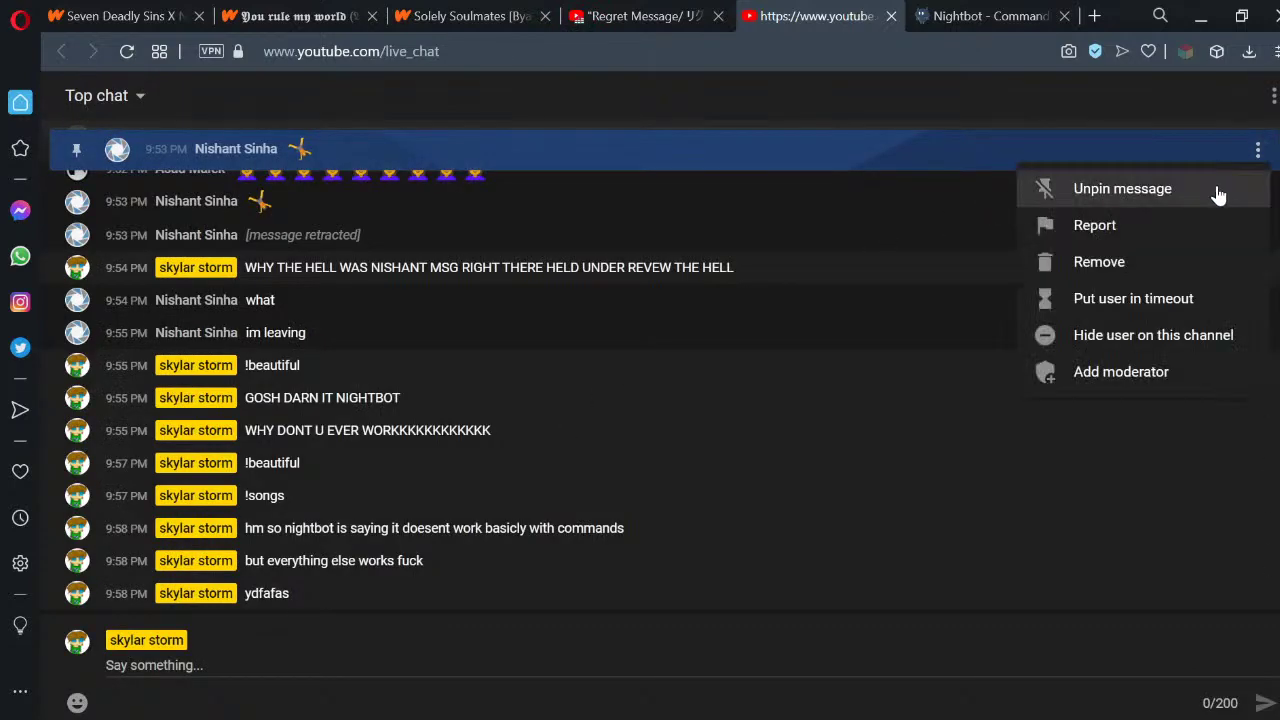
left_click(1153, 190)
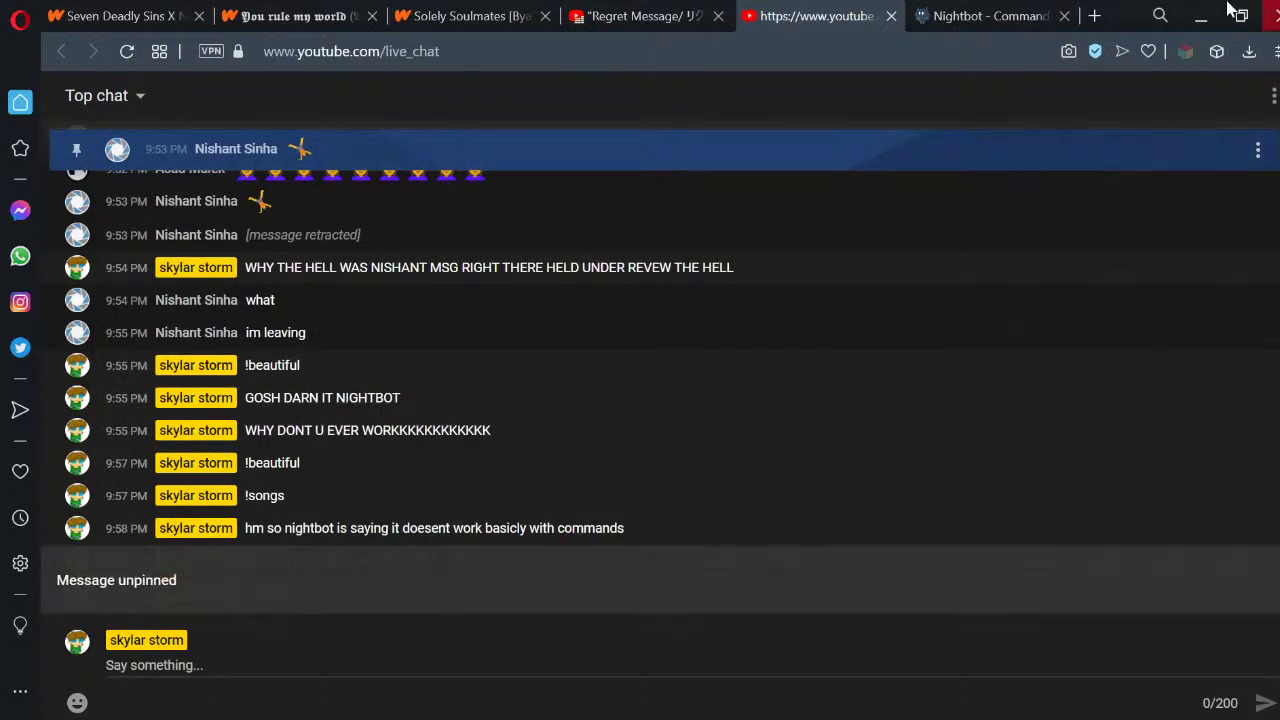
Open Nightbot's song requests and examine the channel playlist
left_click(975, 16)
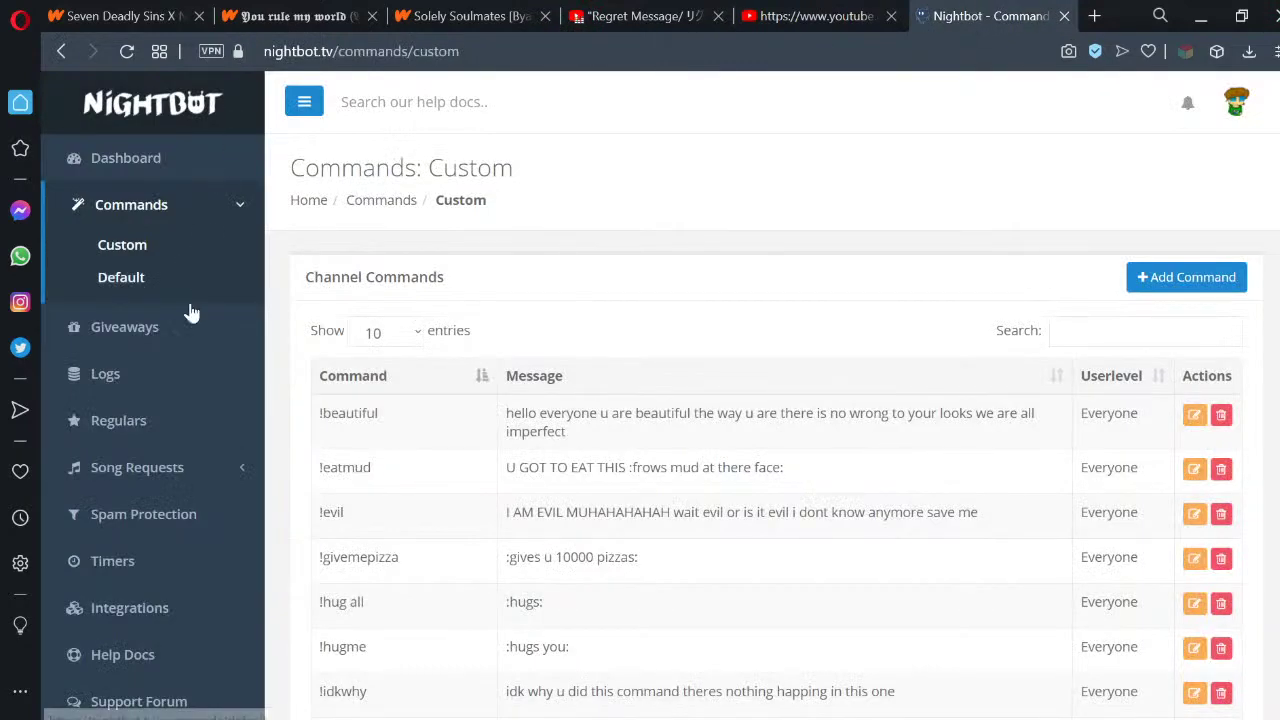
left_click(152, 485)
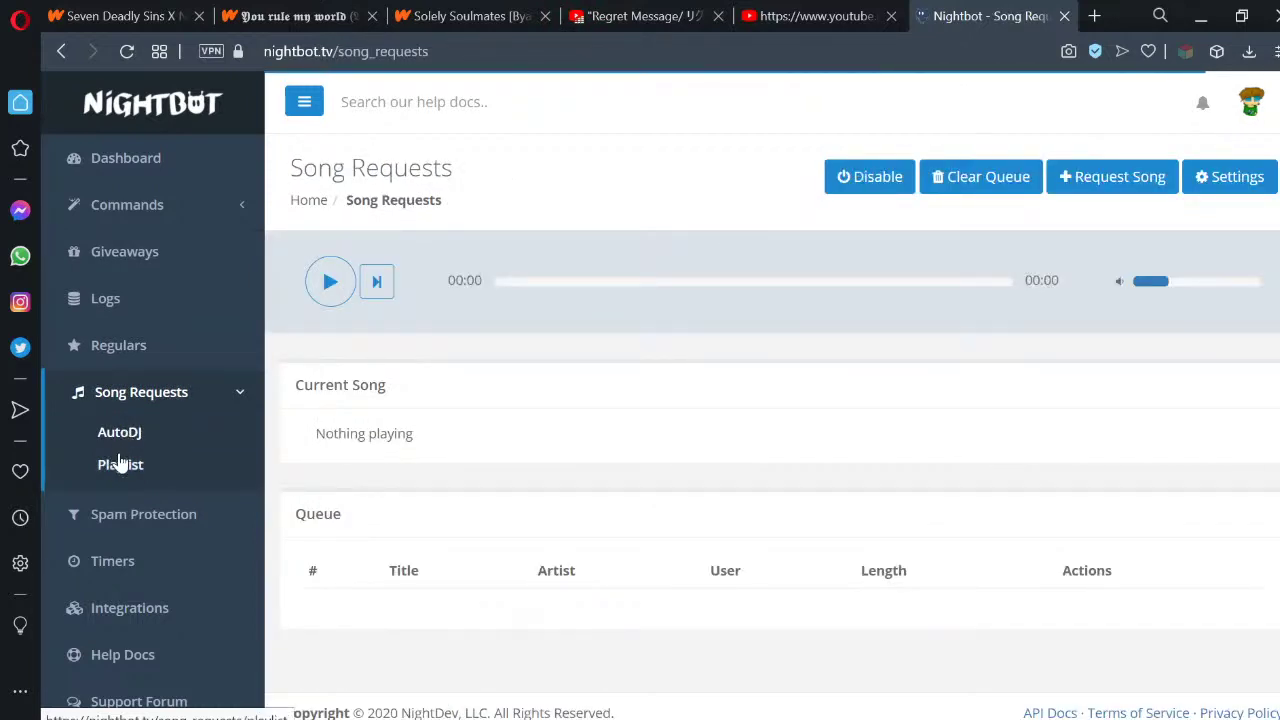
left_click(119, 463)
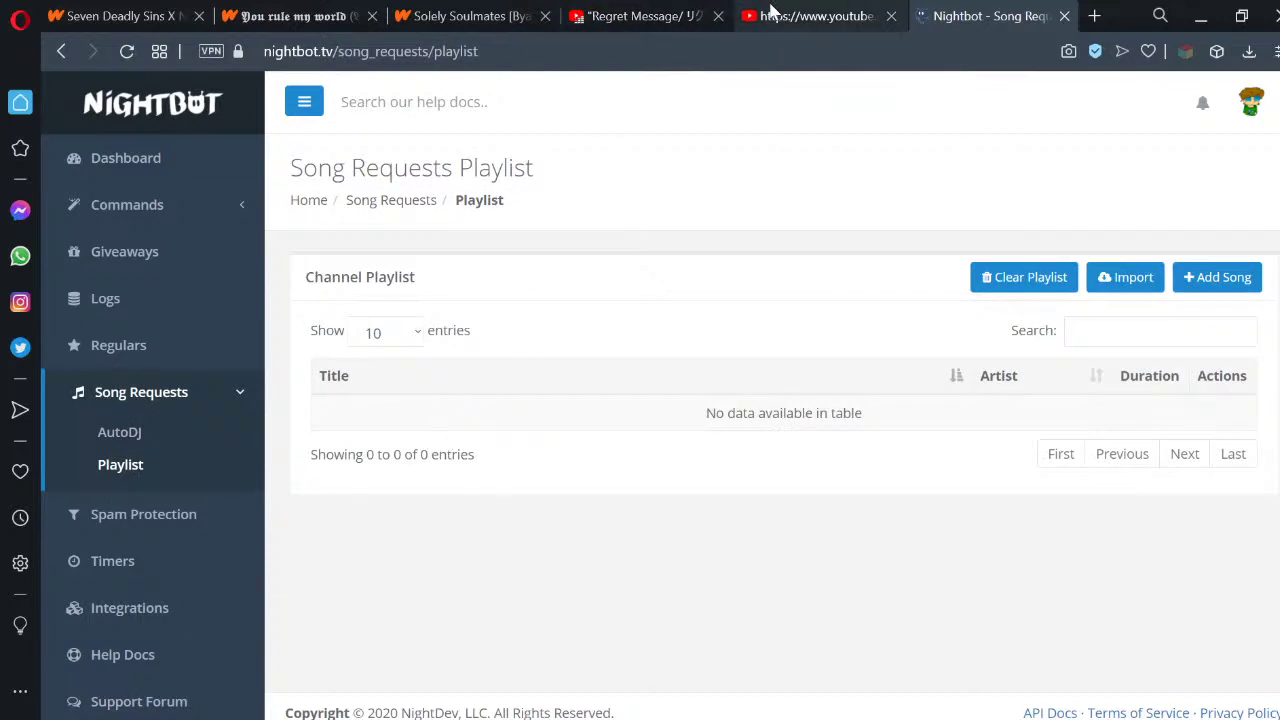
Switch to FireAlpaca and draw the hand's fingers as a scalloped line at the end of the outstretched arm with the 10 px Pen
left_click(866, 10)
left_click(1064, 16)
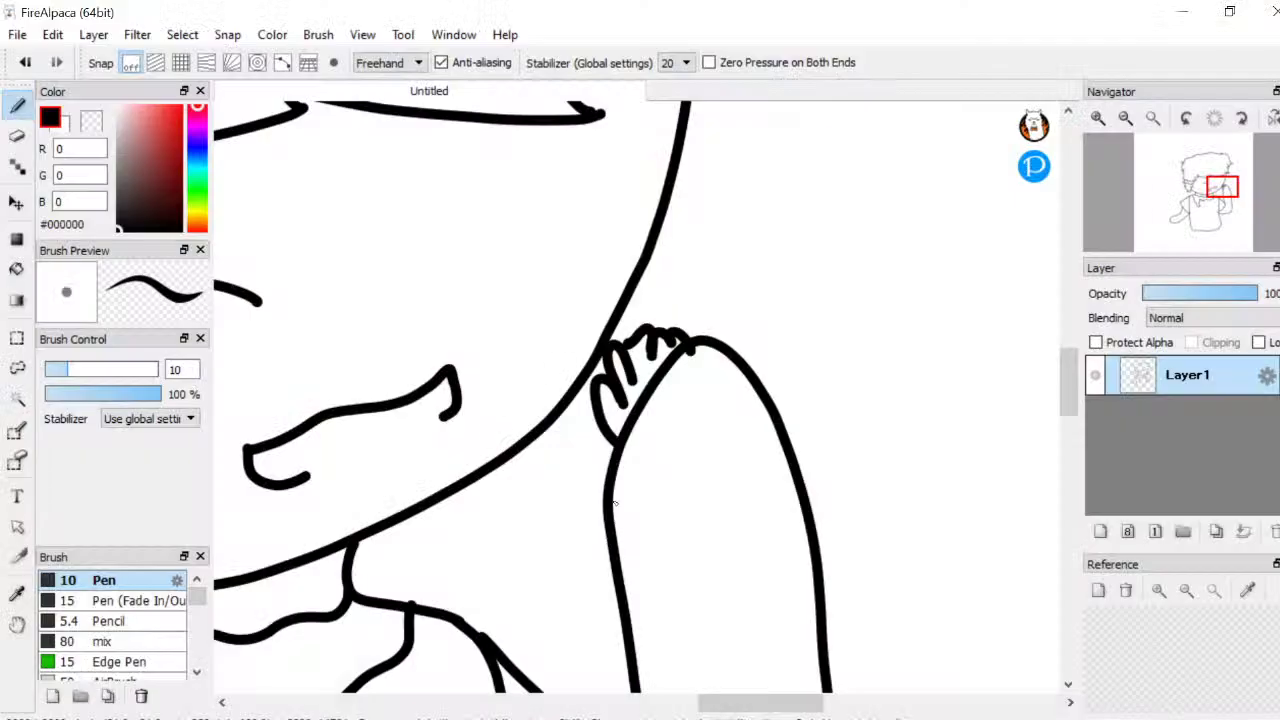
scroll(495, 558, "down", 6)
scroll(495, 557, "up", 8)
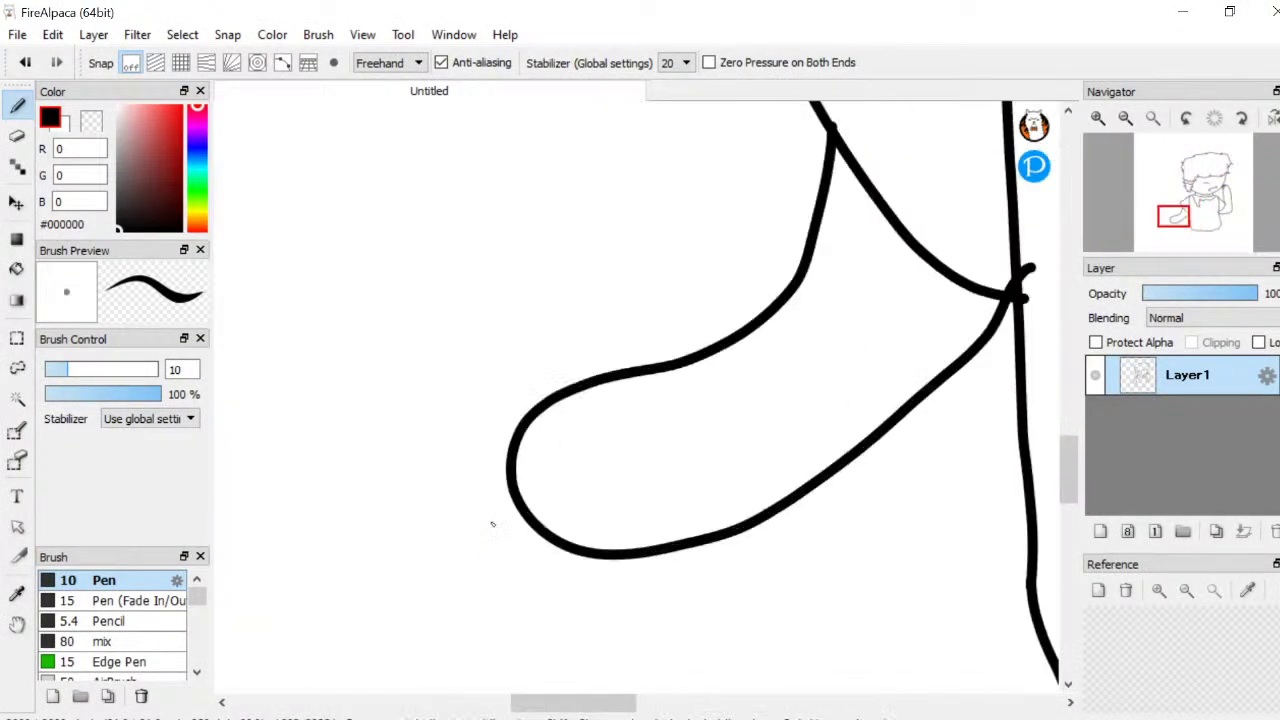
mouse_move(518, 416)
left_mouse_down()
mouse_move(424, 412)
mouse_move(444, 436)
mouse_move(496, 440)
mouse_move(472, 438)
mouse_move(436, 466)
mouse_move(457, 485)
mouse_move(499, 489)
mouse_move(453, 514)
mouse_move(459, 526)
mouse_move(516, 529)
mouse_move(484, 564)
left_mouse_up()
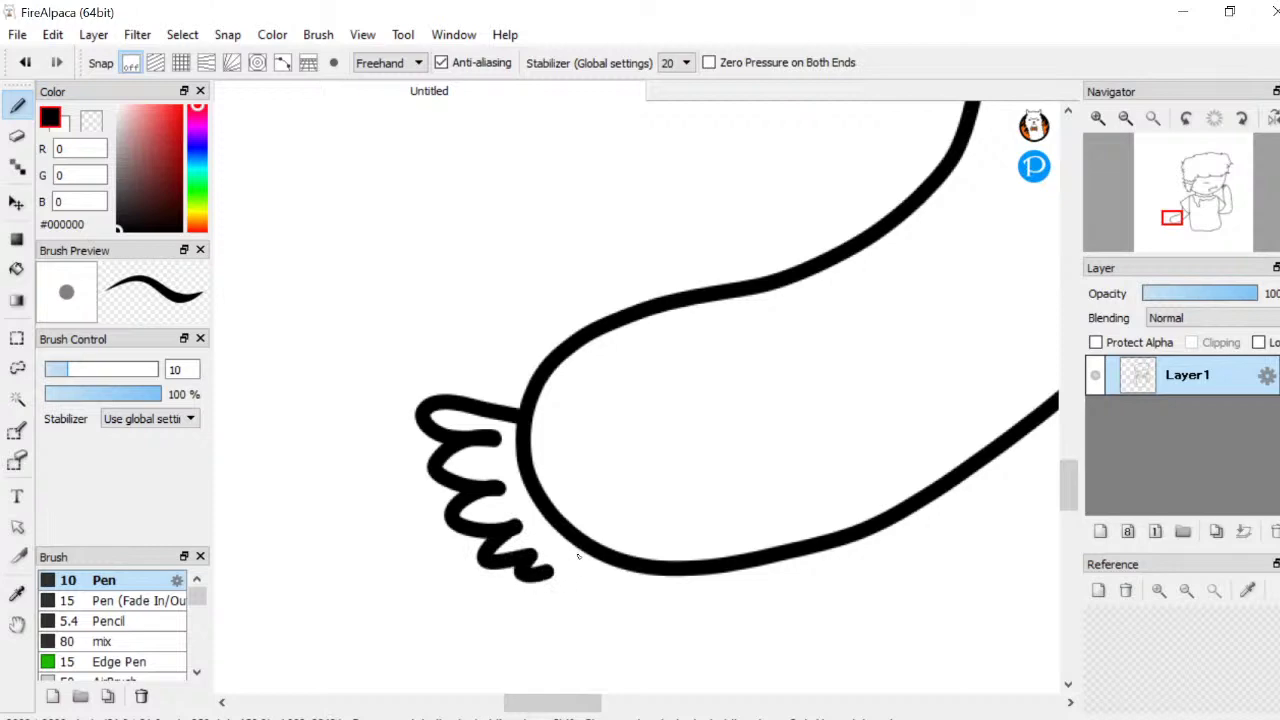
Draw short wavy teeth lines inside both corners of the character's mouth with the 10 px Pen
scroll(586, 546, "down", 8)
scroll(586, 546, "down", 1)
scroll(672, 436, "up", 8)
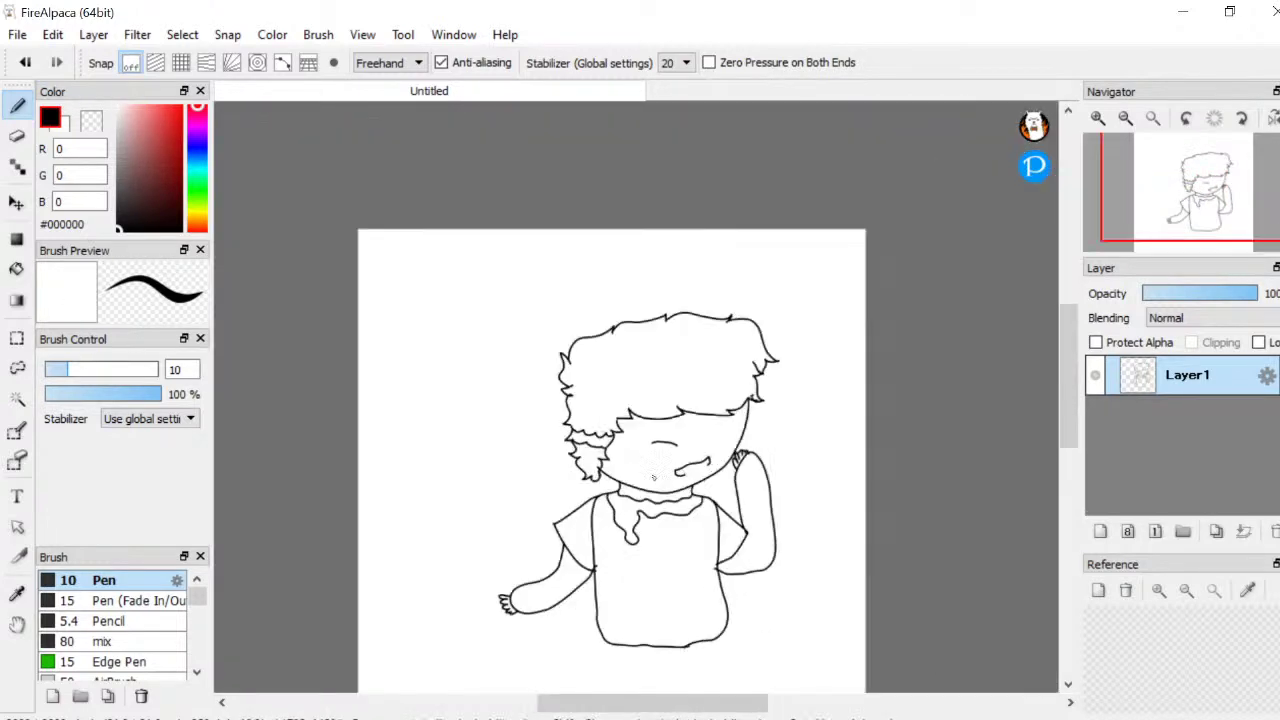
scroll(804, 496, "up", 4)
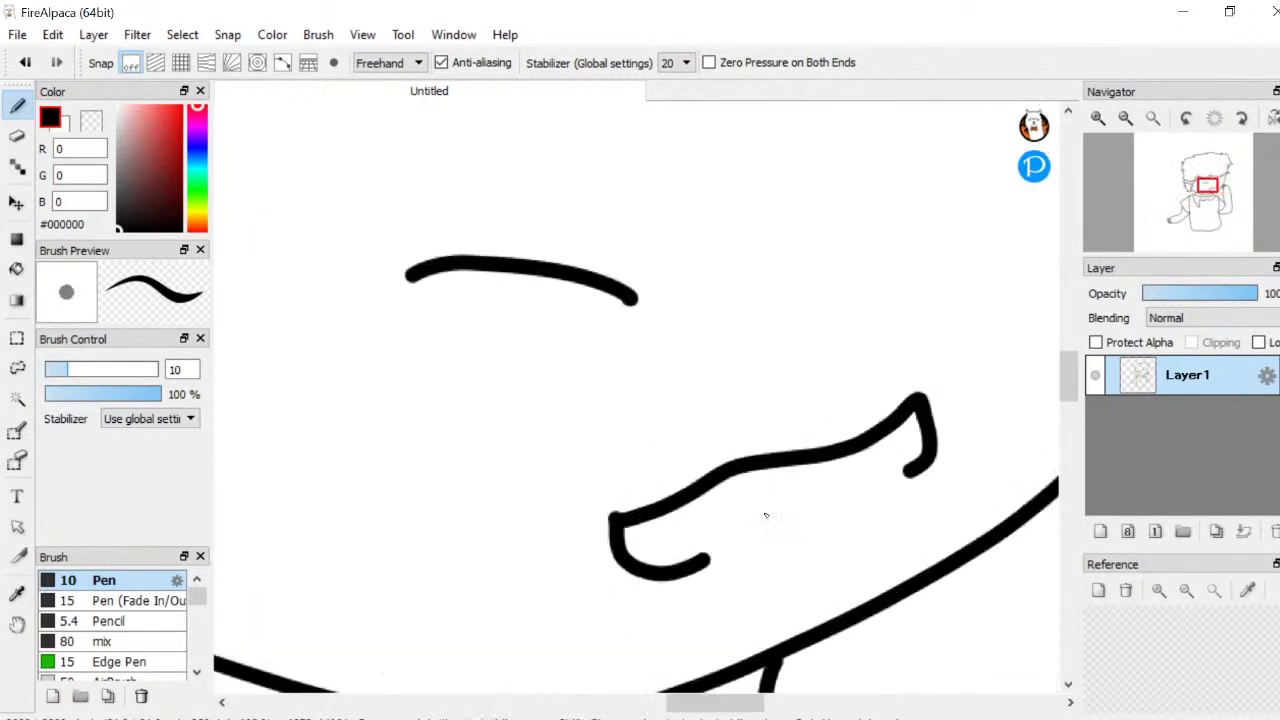
mouse_move(582, 545)
left_mouse_down()
mouse_move(601, 554)
mouse_move(700, 520)
left_mouse_up()
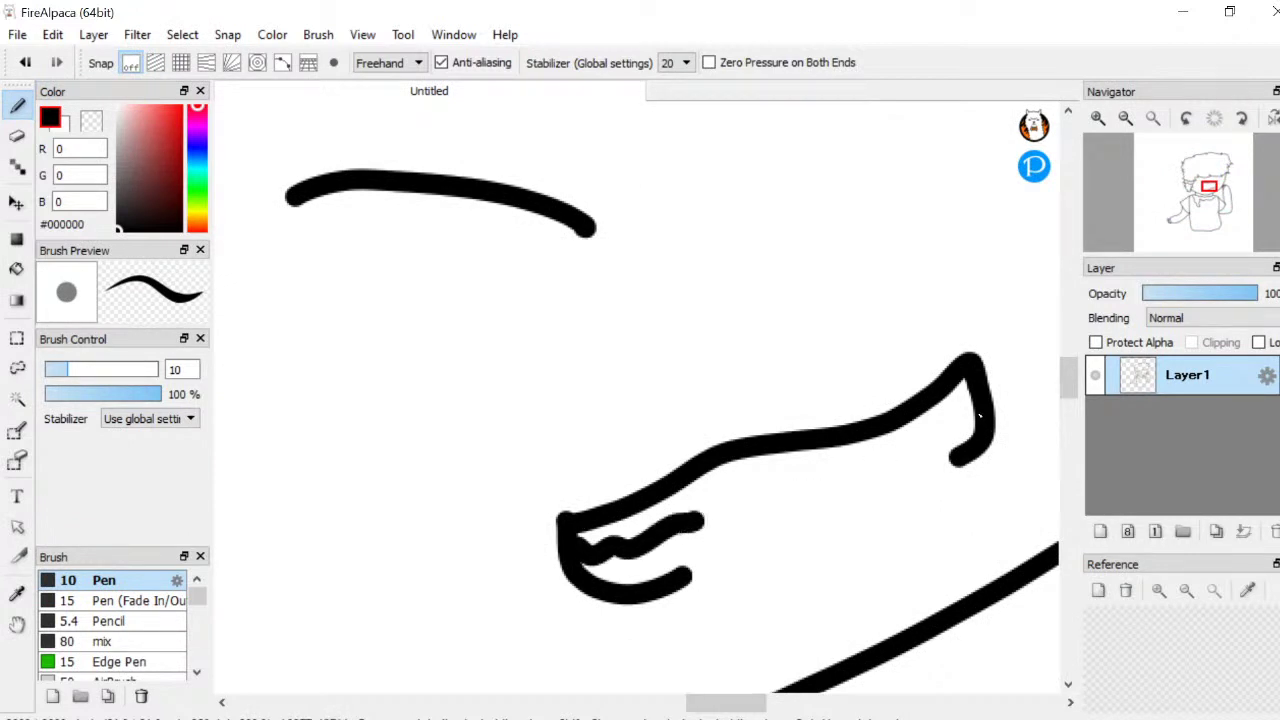
left_click_drag(979, 417, 884, 459)
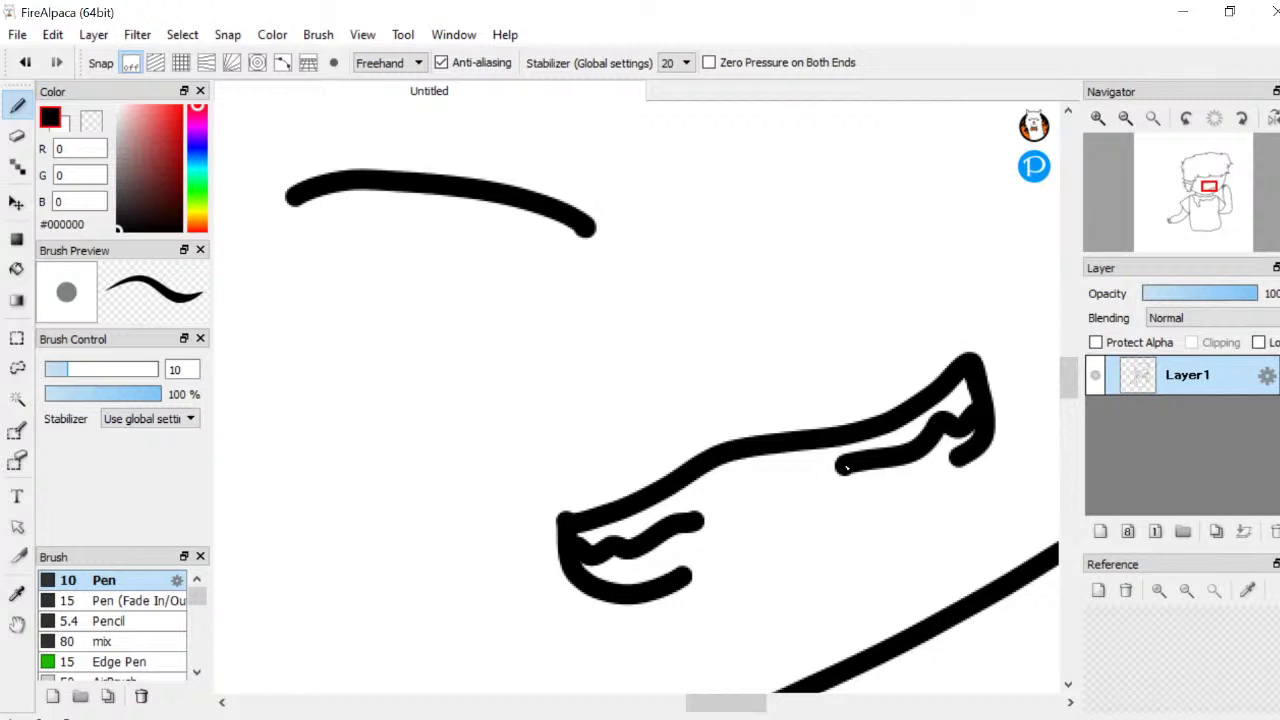
scroll(843, 468, "up", 1)
scroll(803, 448, "down", 4)
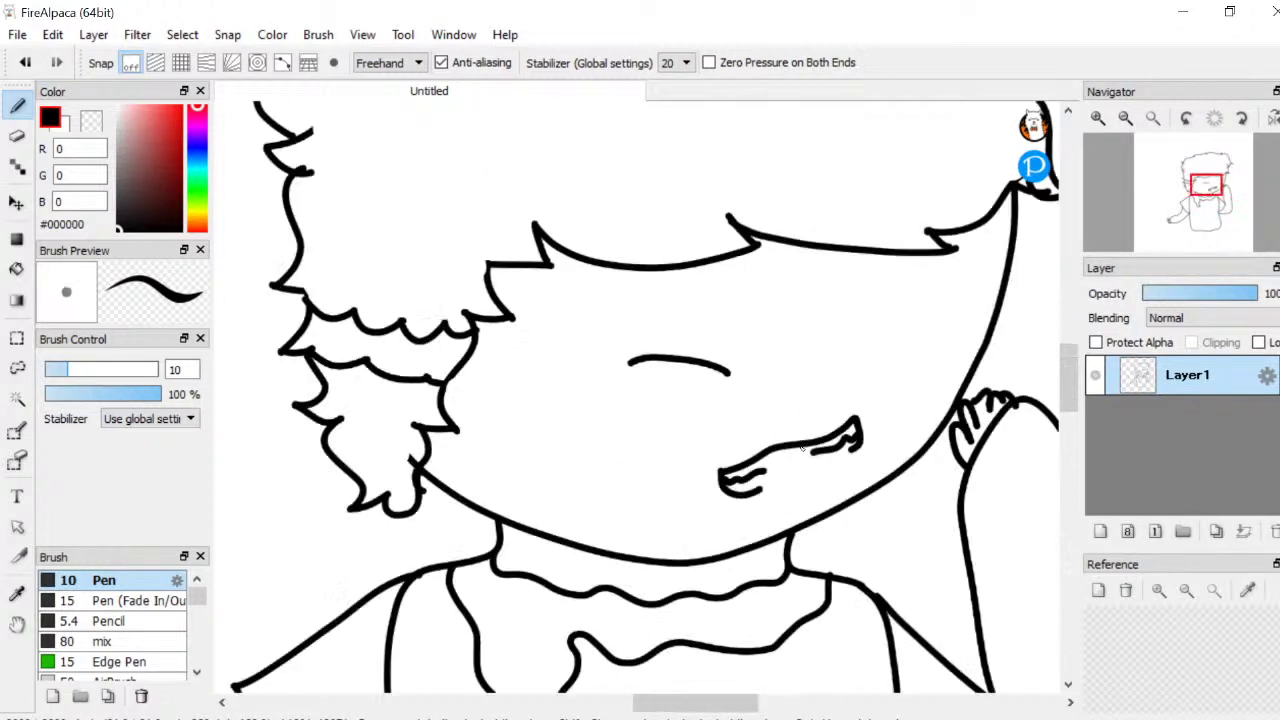
scroll(803, 448, "down", 2)
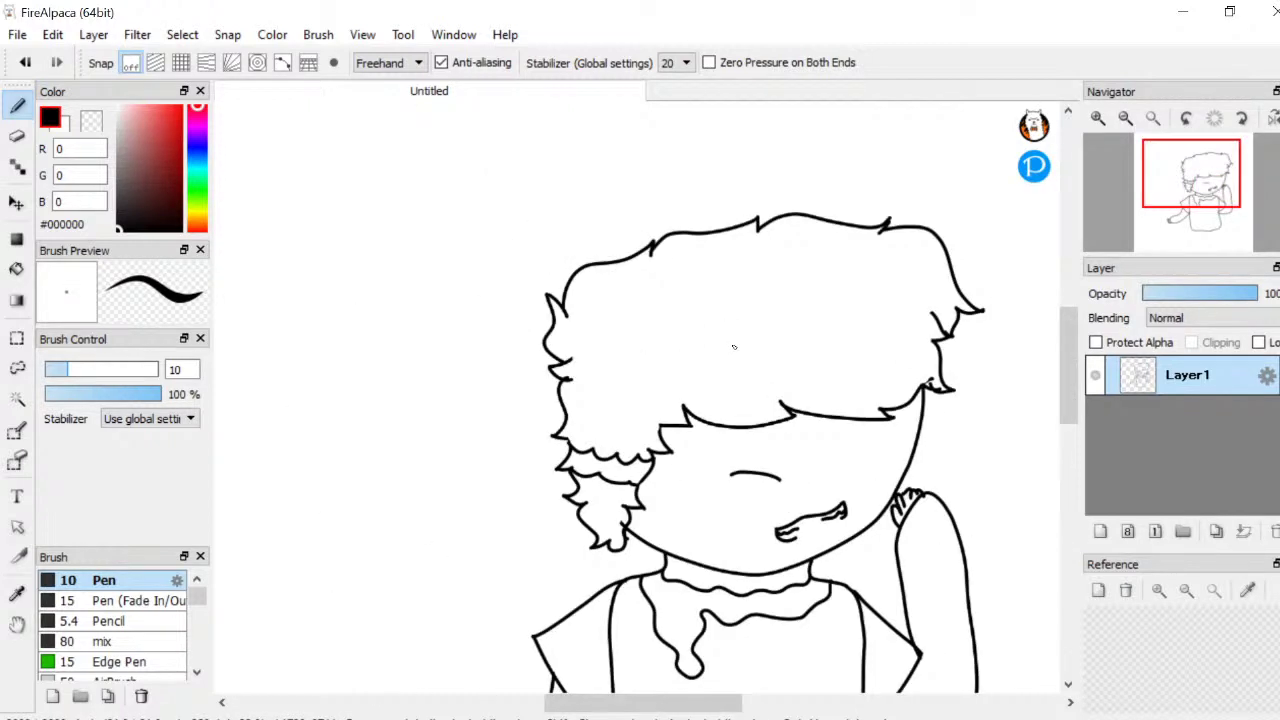
Draw a small jagged tuft of hair in the middle of the character's hair with the 10 px Pen
scroll(733, 347, "up", 2)
mouse_move(712, 306)
left_mouse_down()
mouse_move(669, 352)
mouse_move(710, 385)
left_mouse_up()
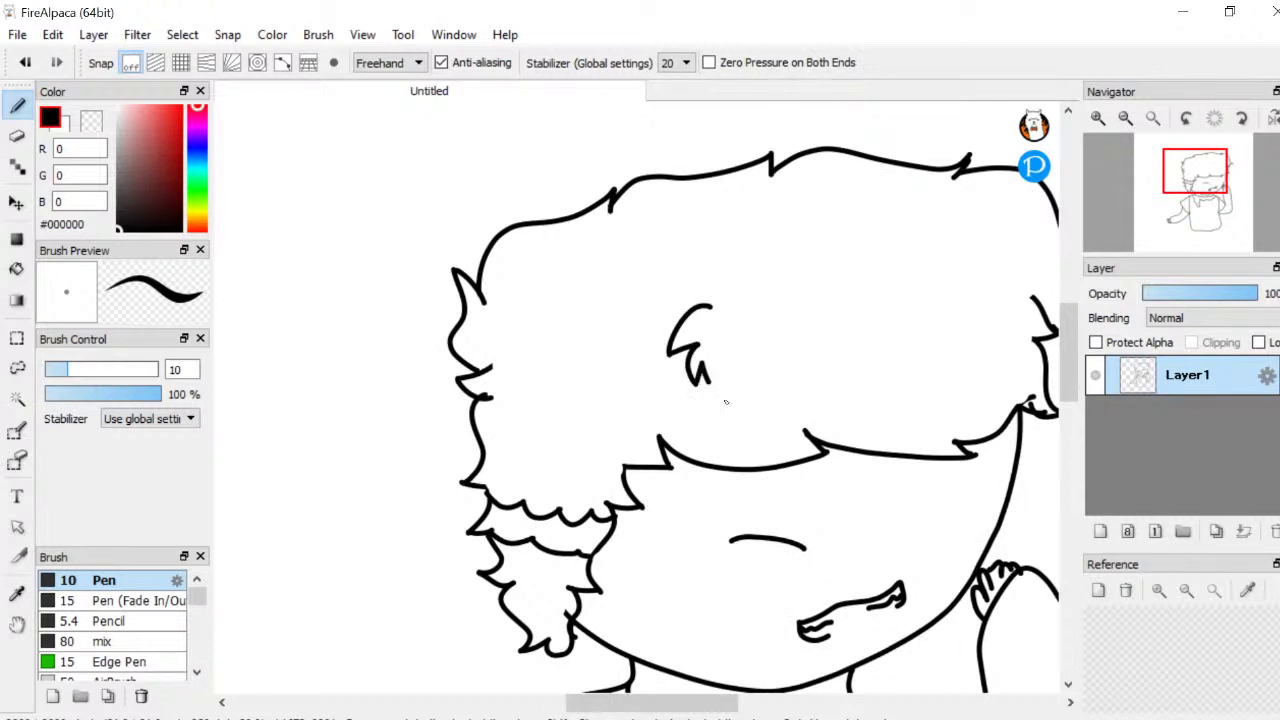
scroll(726, 402, "down", 2)
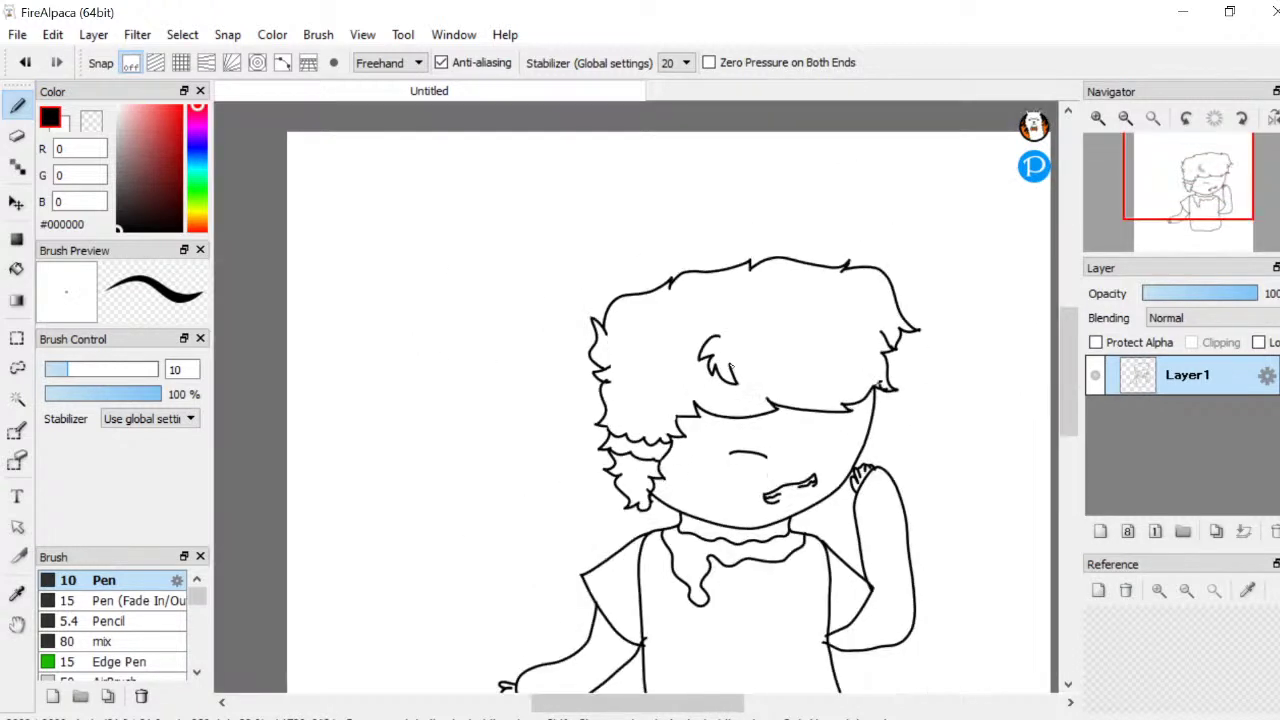
Try out a curled strand sprouting from the top of the hair with the 10 px Pen
mouse_move(733, 330)
left_mouse_down()
mouse_move(710, 280)
mouse_move(718, 266)
mouse_move(722, 288)
left_mouse_up()
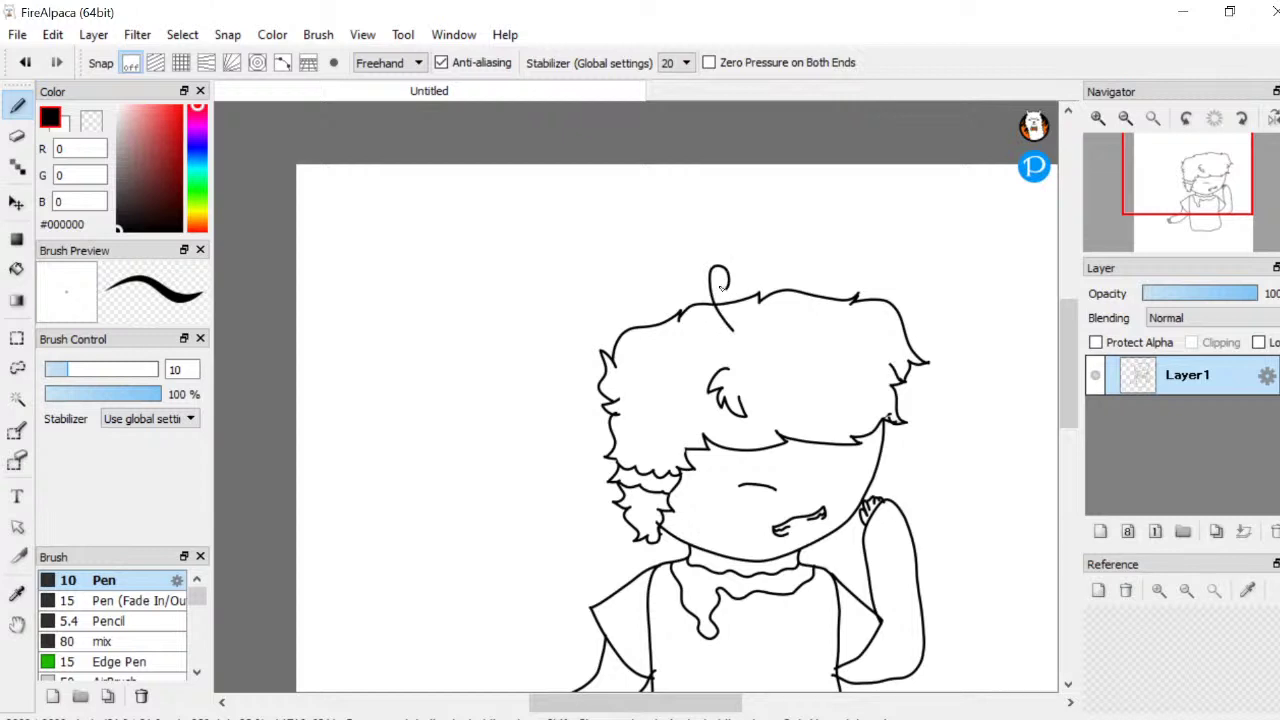
scroll(722, 289, "up", 1)
key("ctrl+z")
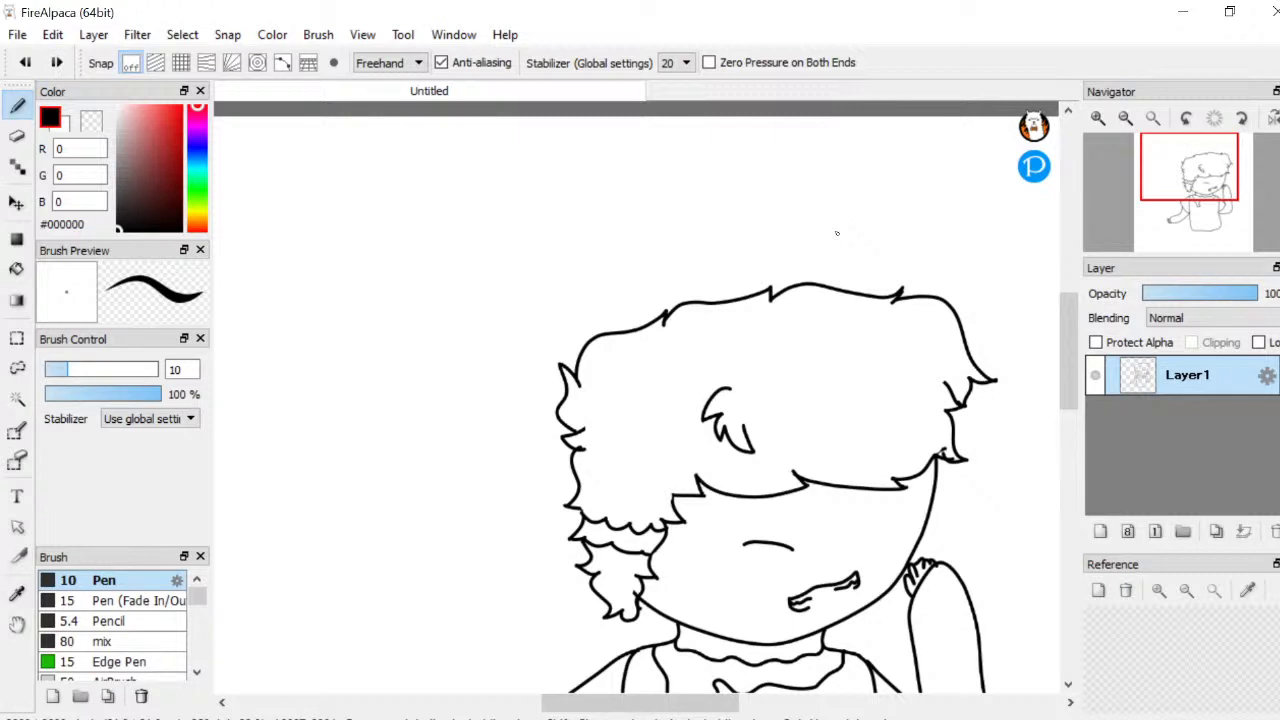
mouse_move(745, 326)
left_mouse_down()
mouse_move(763, 289)
mouse_move(724, 242)
mouse_move(719, 265)
mouse_move(726, 253)
left_mouse_up()
key("ctrl+z")
mouse_move(738, 316)
left_mouse_down()
mouse_move(700, 253)
mouse_move(684, 268)
mouse_move(705, 272)
left_mouse_up()
key("ctrl+z")
mouse_move(798, 313)
left_mouse_down()
mouse_move(776, 248)
mouse_move(760, 272)
mouse_move(770, 278)
left_mouse_up()
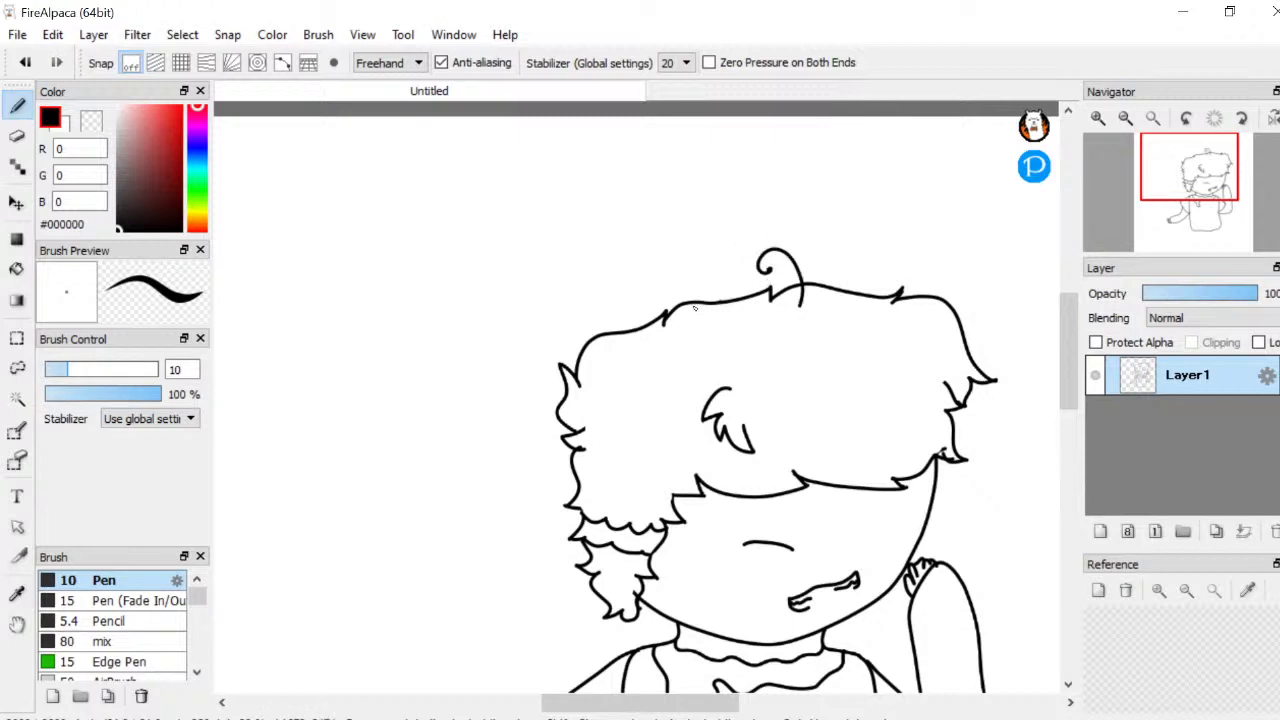
Try to draw a large upright pointed ear beside the hair and undo each attempt
mouse_move(694, 307)
left_mouse_down()
mouse_move(647, 271)
mouse_move(648, 296)
mouse_move(624, 280)
mouse_move(577, 297)
mouse_move(499, 282)
mouse_move(538, 293)
mouse_move(531, 303)
mouse_move(517, 261)
mouse_move(451, 377)
mouse_move(533, 456)
mouse_move(566, 418)
left_mouse_up()
key("ctrl+z")
mouse_move(598, 340)
left_mouse_down()
mouse_move(552, 329)
mouse_move(534, 289)
mouse_move(504, 320)
mouse_move(512, 390)
mouse_move(588, 461)
left_mouse_up()
key("ctrl+z")
key("ctrl+z")
mouse_move(589, 345)
left_mouse_down()
mouse_move(565, 312)
mouse_move(569, 254)
mouse_move(518, 259)
mouse_move(490, 313)
mouse_move(513, 361)
mouse_move(579, 411)
left_mouse_up()
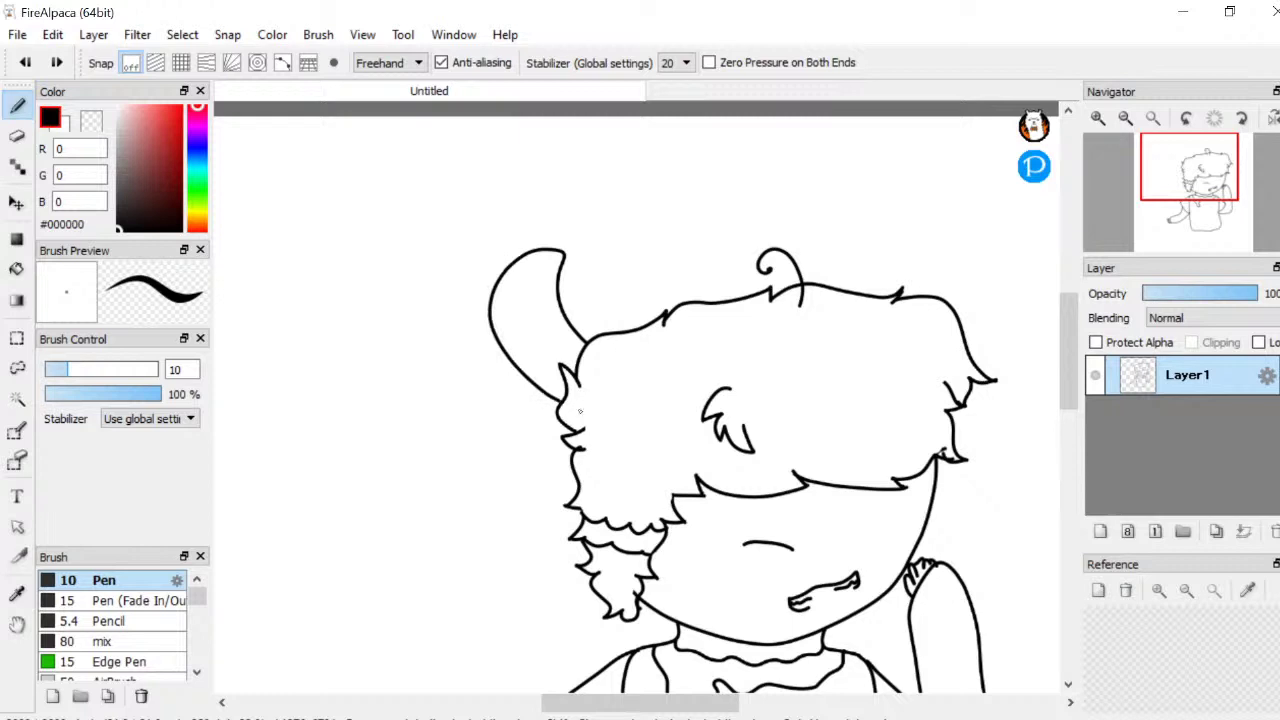
key("ctrl+z")
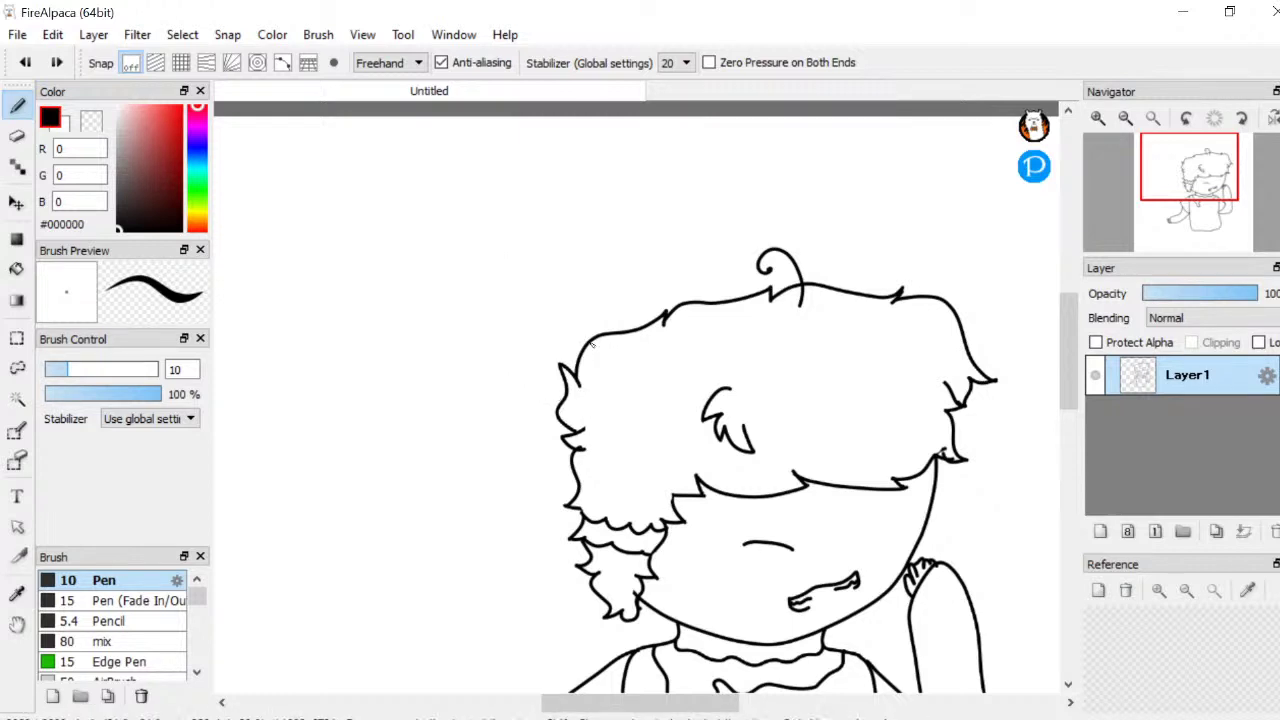
mouse_move(602, 349)
left_mouse_down()
mouse_move(534, 266)
mouse_move(523, 272)
mouse_move(490, 342)
mouse_move(570, 448)
left_mouse_up()
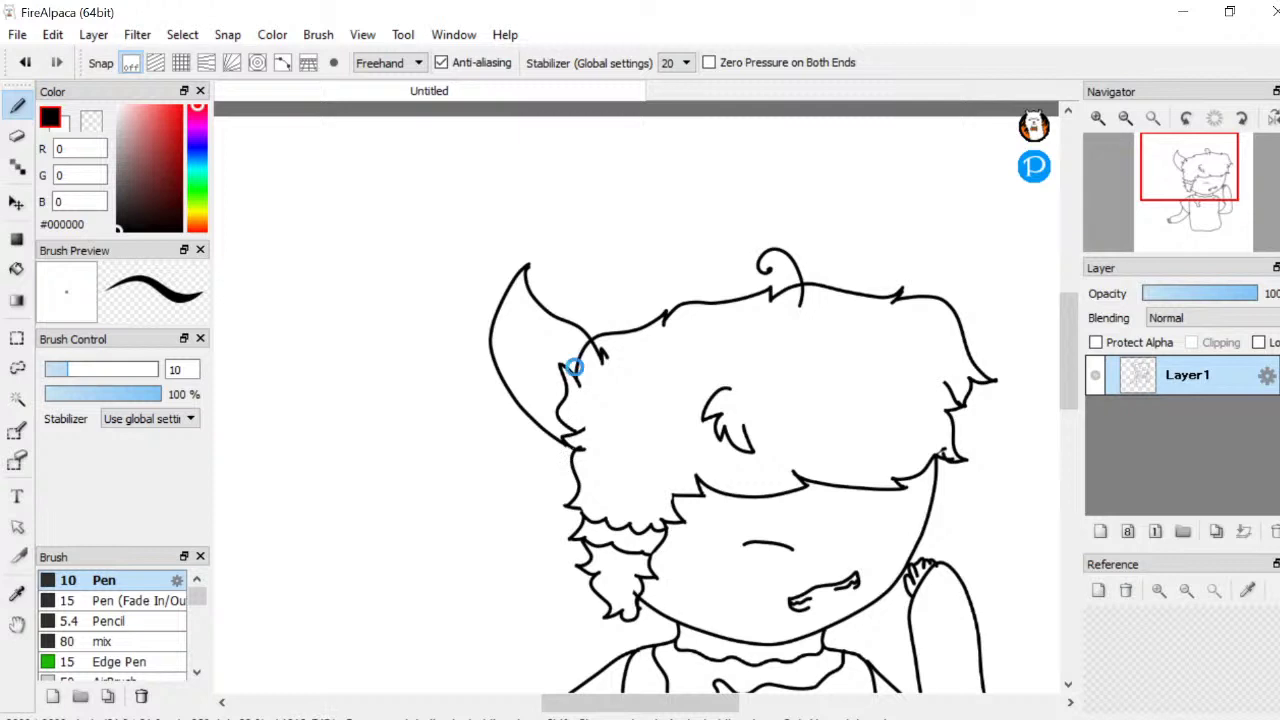
key("ctrl+z")
key("ctrl+z")
key("ctrl+z")
key("ctrl+z")
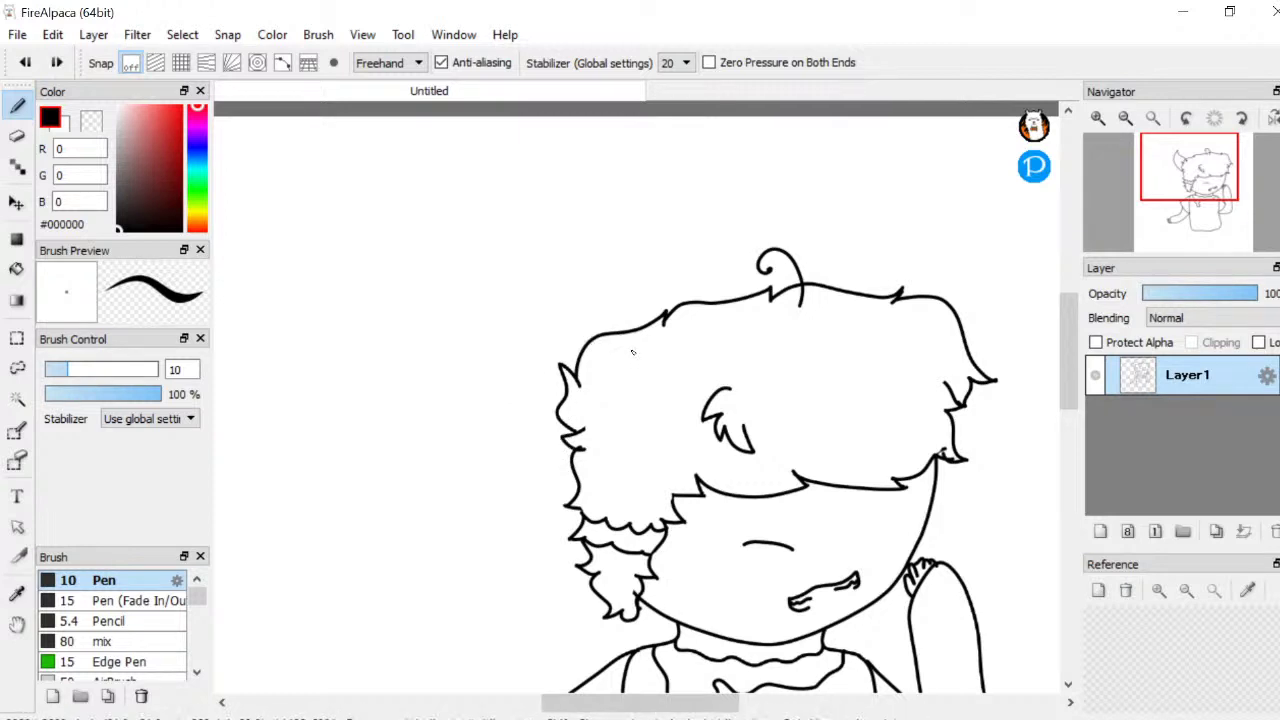
Try an upright pointed ear on one side of the head and a drooping one on the other
mouse_move(633, 352)
left_mouse_down()
mouse_move(634, 292)
mouse_move(604, 267)
mouse_move(541, 274)
mouse_move(509, 317)
mouse_move(518, 384)
left_mouse_up()
key("ctrl+z")
key("ctrl+z")
mouse_move(623, 356)
left_mouse_down()
mouse_move(569, 284)
mouse_move(525, 339)
mouse_move(519, 384)
mouse_move(572, 448)
left_mouse_up()
scroll(700, 445, "down", 3)
scroll(788, 422, "up", 3)
mouse_move(764, 406)
left_mouse_down()
mouse_move(778, 398)
mouse_move(922, 448)
mouse_move(818, 470)
left_mouse_up()
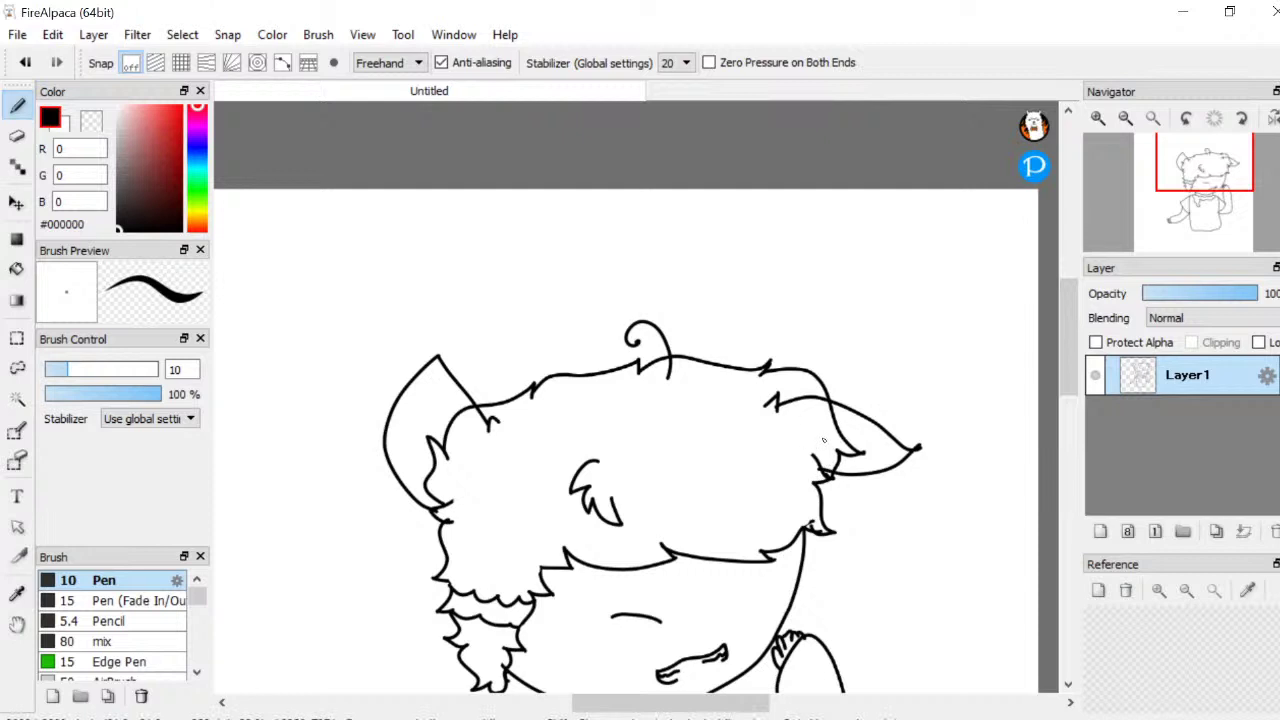
Undo the strokes of both ears, keeping the hair outline and the curl
key("ctrl+z")
key("ctrl+z")
key("ctrl+z")
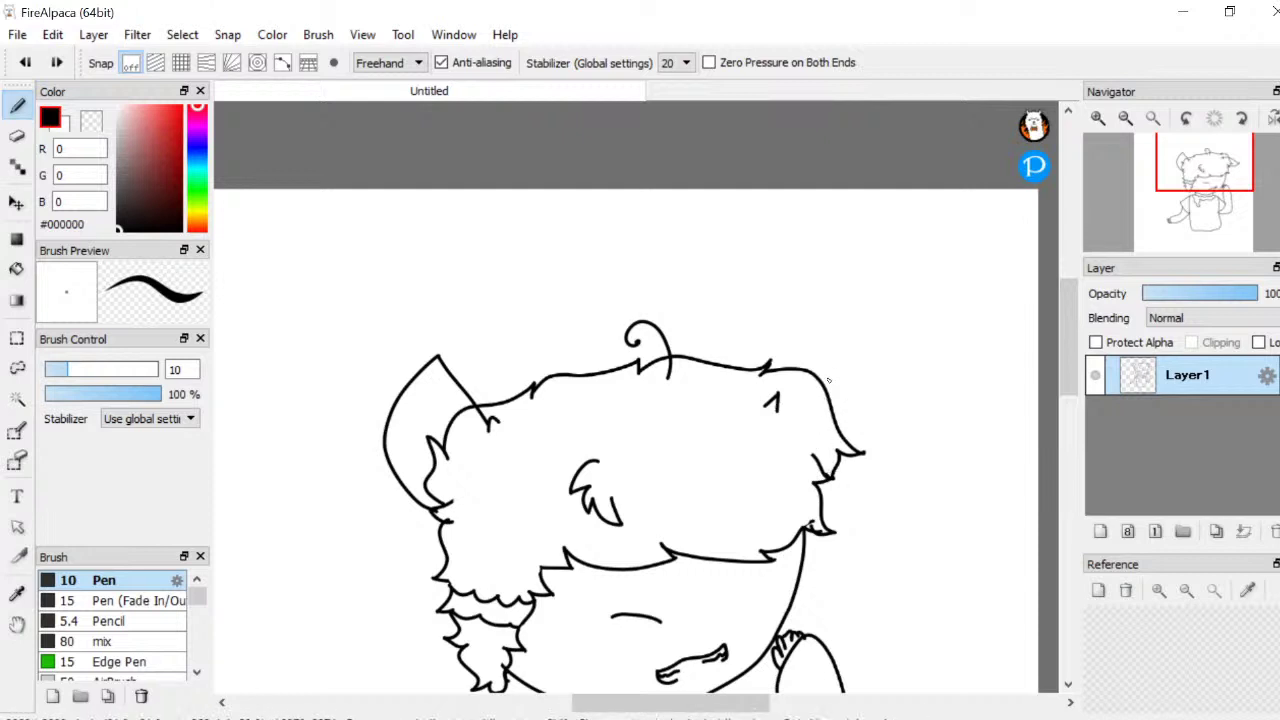
key("ctrl+z")
key("ctrl+z")
key("ctrl+z")
key("ctrl+z")
key("ctrl+z")
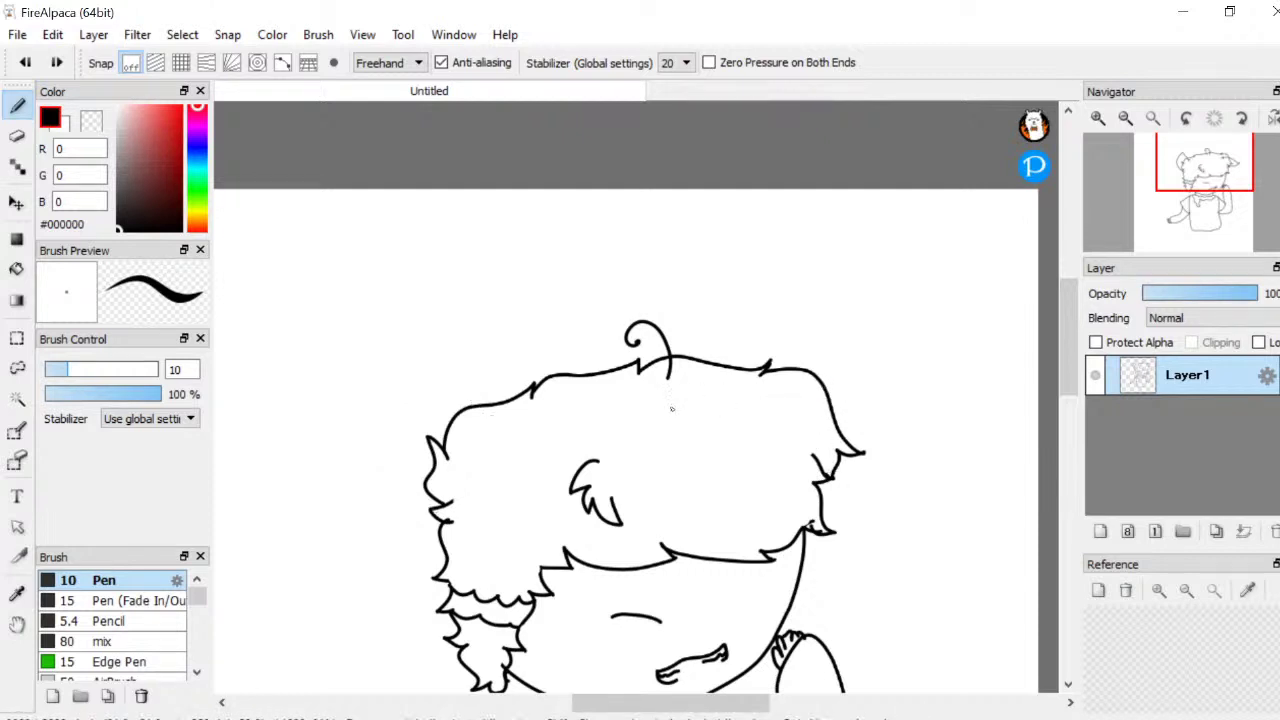
Redraw the strand on top of the hair as an inward spiral curl with the 10 px Pen
mouse_move(620, 384)
left_mouse_down()
mouse_move(636, 317)
mouse_move(662, 326)
mouse_move(655, 345)
mouse_move(636, 334)
mouse_move(650, 332)
left_mouse_up()
scroll(640, 345, "down", 2)
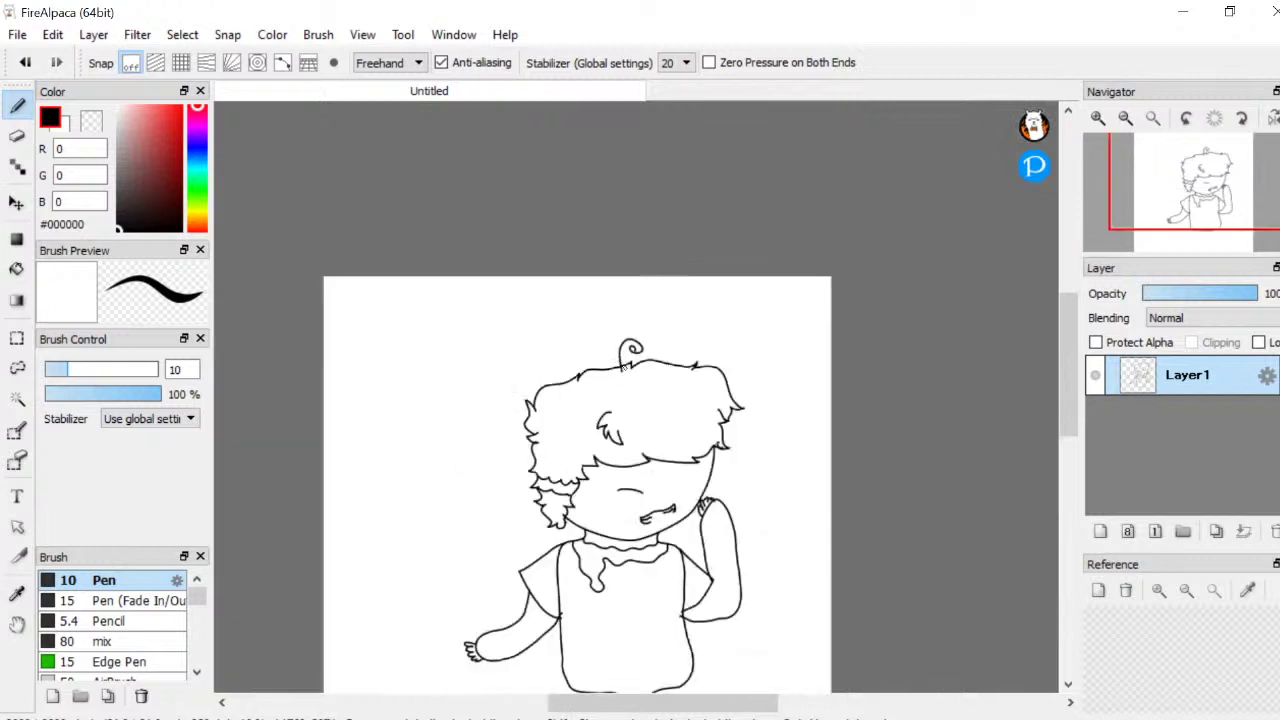
scroll(622, 368, "up", 2)
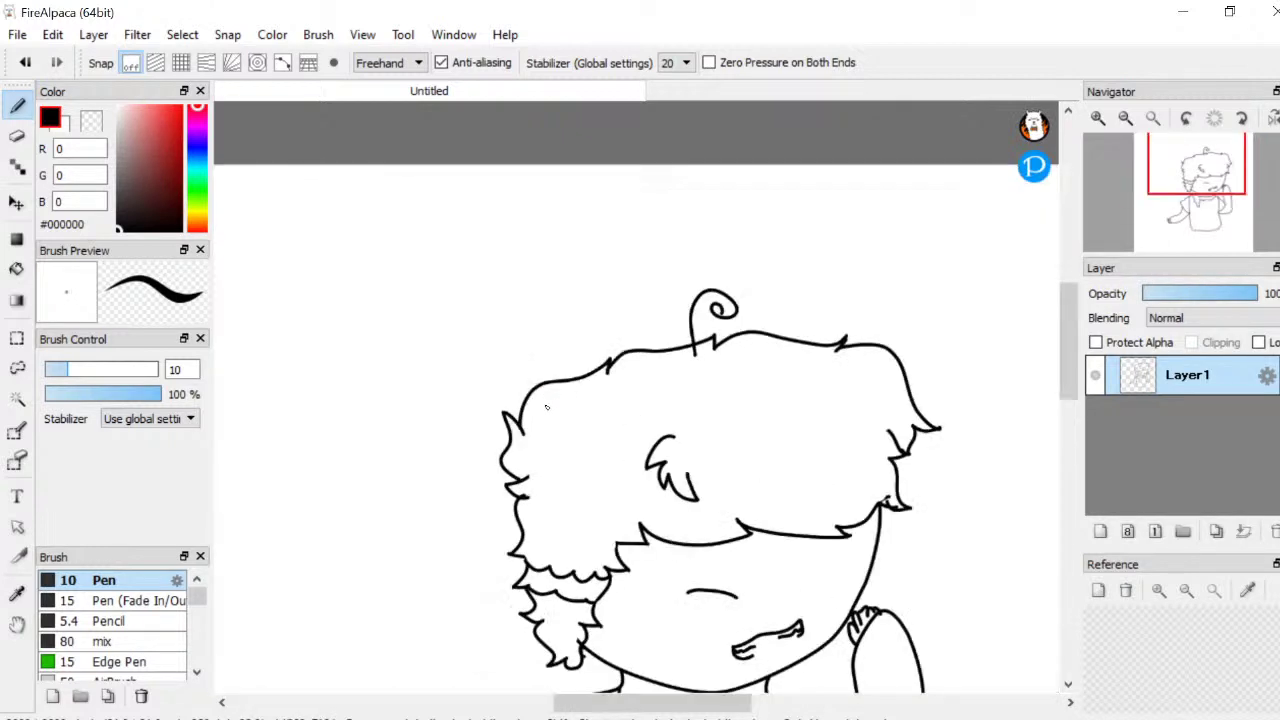
Draw a drooping pointed ear on one side of the head and an upright ear with inner fur on the other
mouse_move(564, 400)
left_mouse_down()
mouse_move(497, 393)
mouse_move(404, 441)
mouse_move(453, 501)
mouse_move(520, 494)
left_mouse_up()
scroll(578, 426, "down", 2)
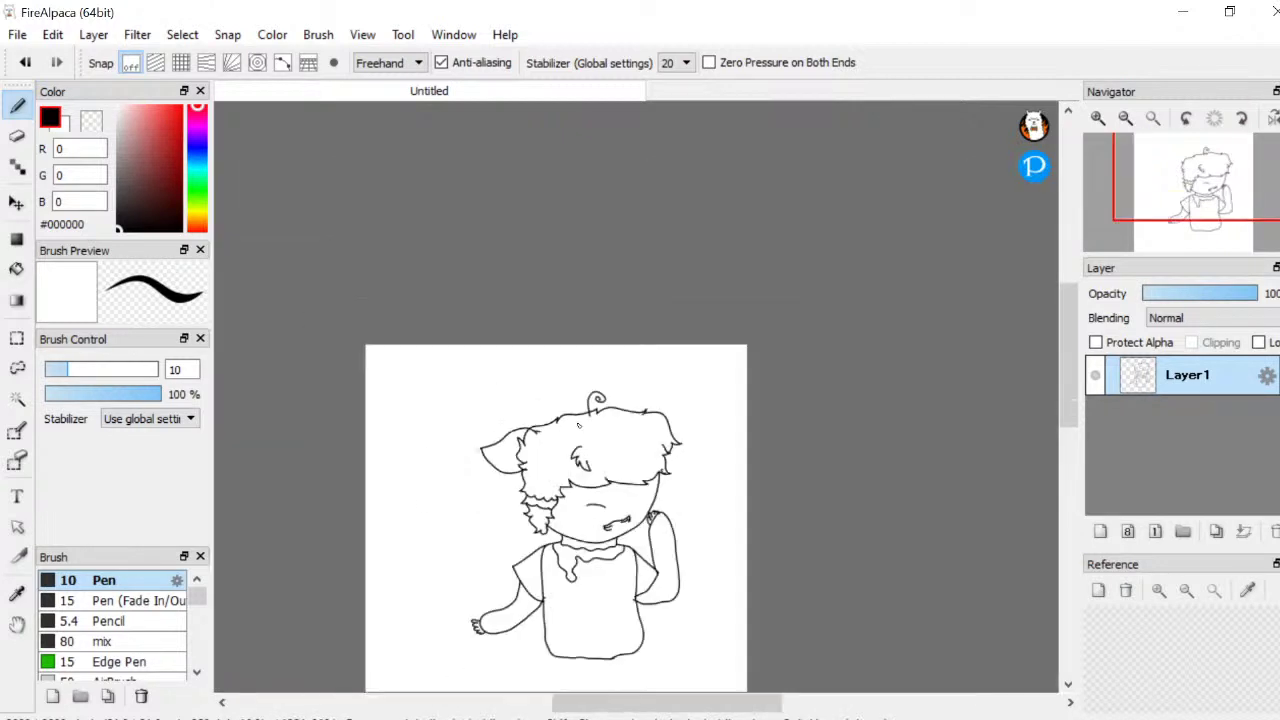
scroll(617, 427, "up", 2)
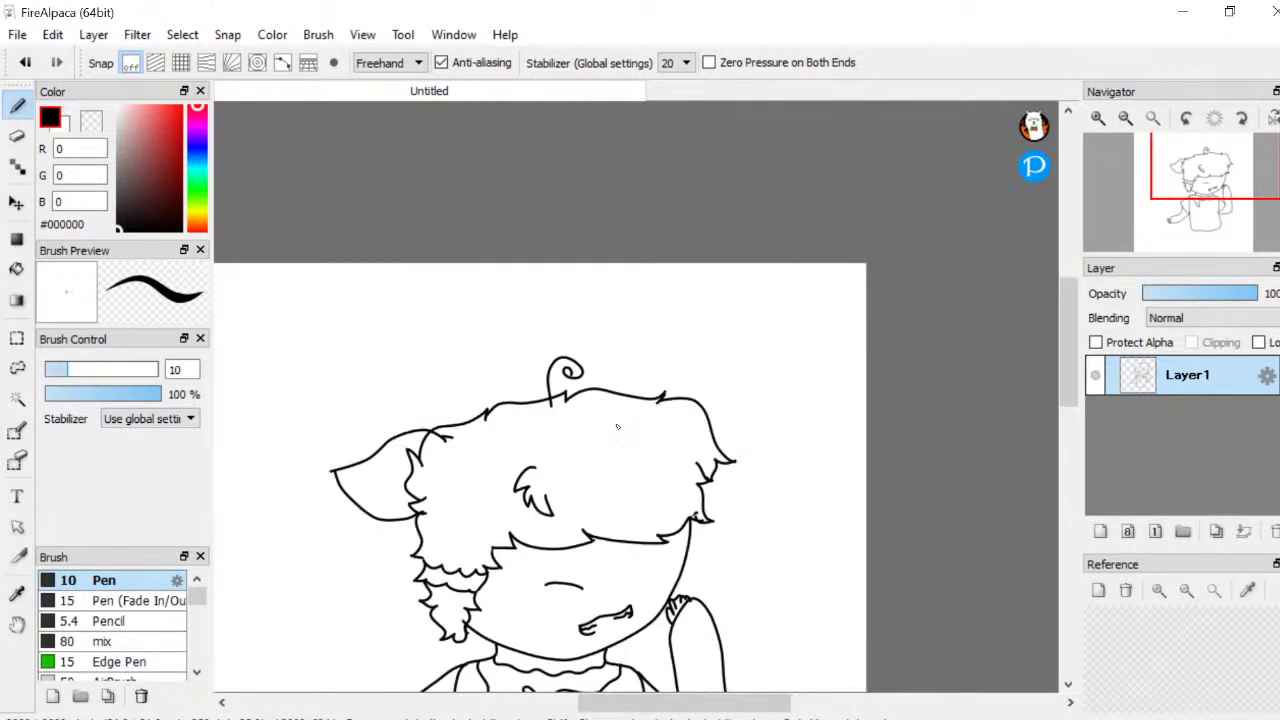
mouse_move(605, 429)
left_mouse_down()
mouse_move(630, 340)
mouse_move(664, 352)
mouse_move(688, 414)
left_mouse_up()
scroll(688, 414, "down", 2)
scroll(681, 405, "down", 1)
Draw a flared skirt with a gently curved hem below the shirt using the 10 px Pen
scroll(640, 578, "up", 4)
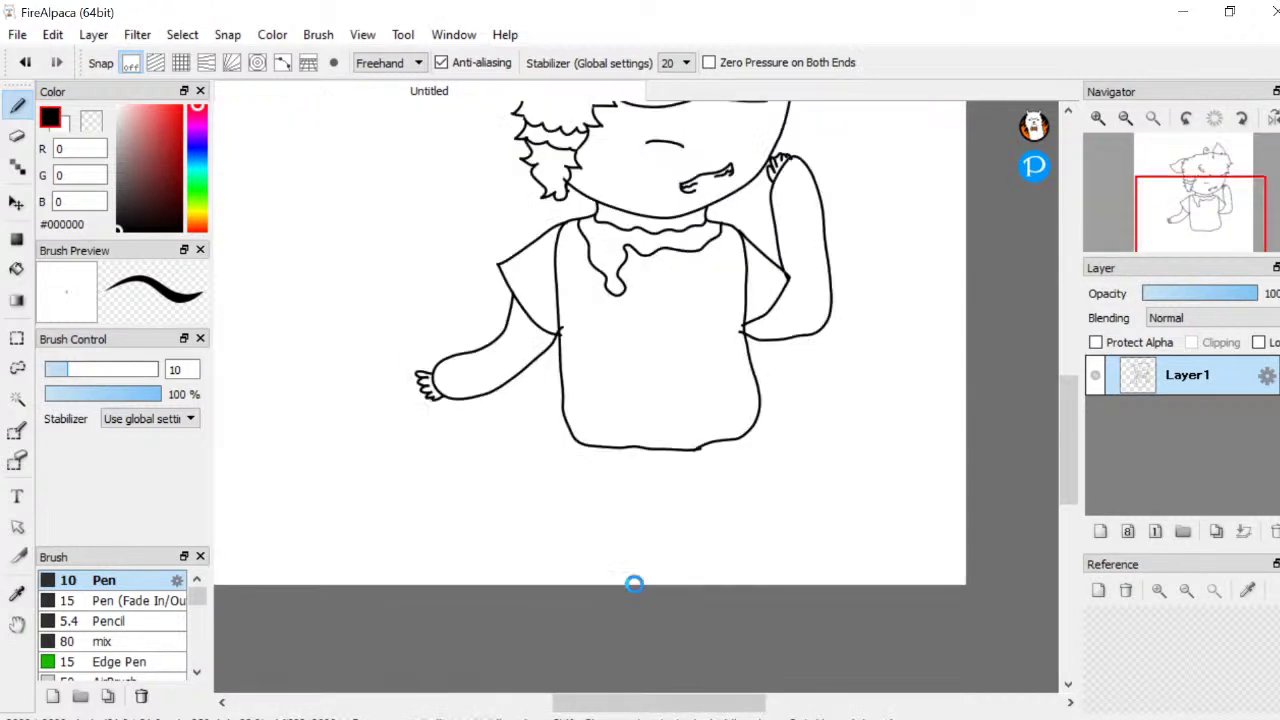
scroll(585, 441, "up", 1)
mouse_move(530, 343)
left_mouse_down()
mouse_move(443, 509)
mouse_move(563, 556)
left_mouse_up()
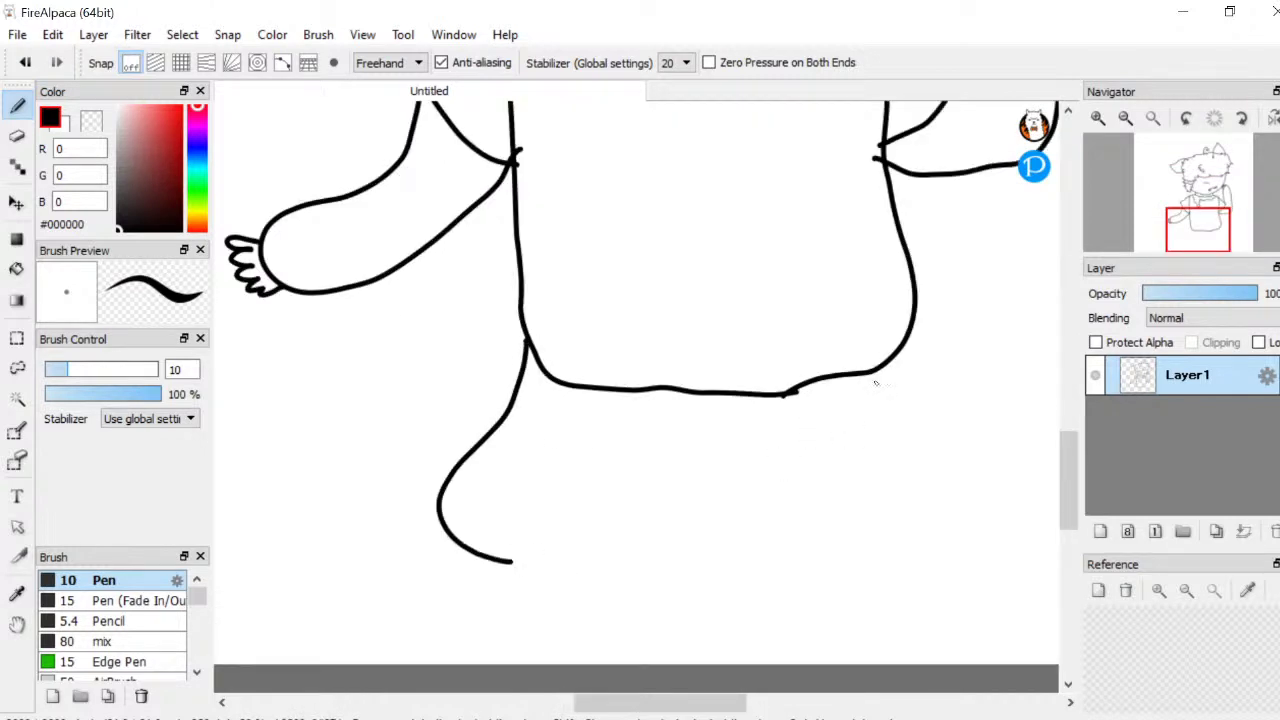
left_click_drag(908, 340, 906, 407)
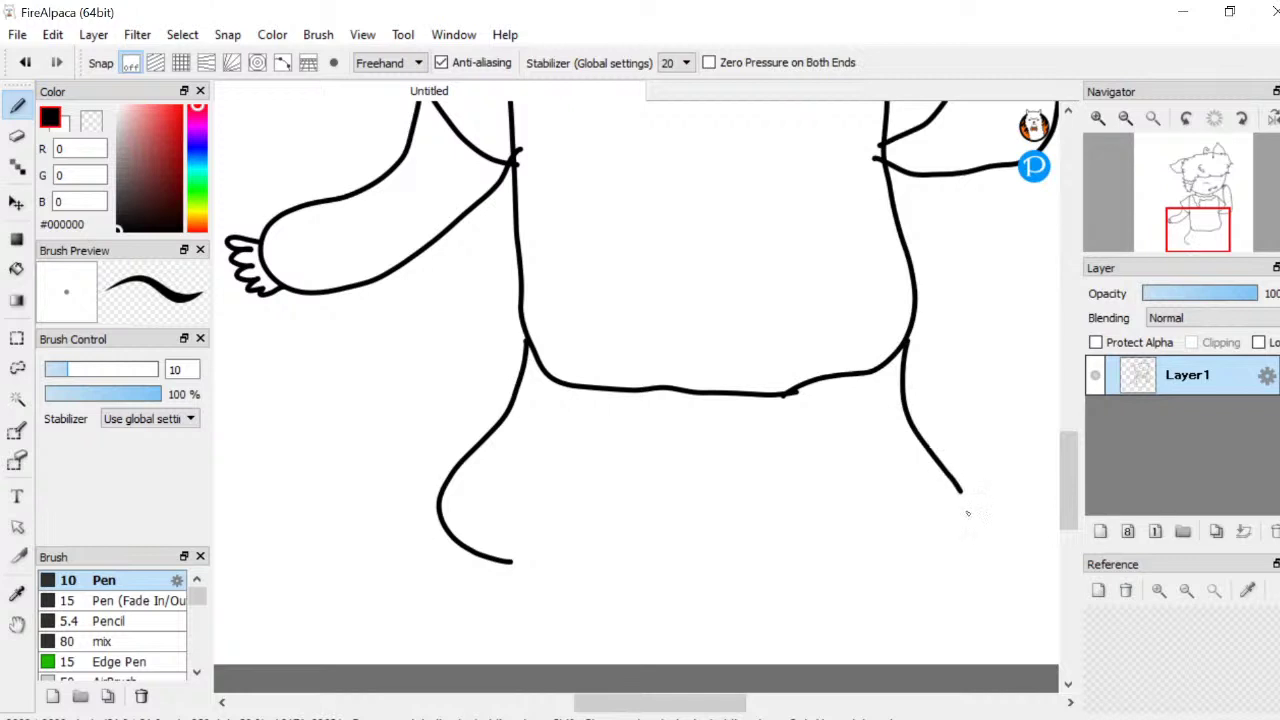
mouse_move(967, 513)
left_mouse_down()
mouse_move(907, 537)
mouse_move(581, 577)
mouse_move(502, 554)
mouse_move(530, 572)
mouse_move(519, 706)
left_mouse_up()
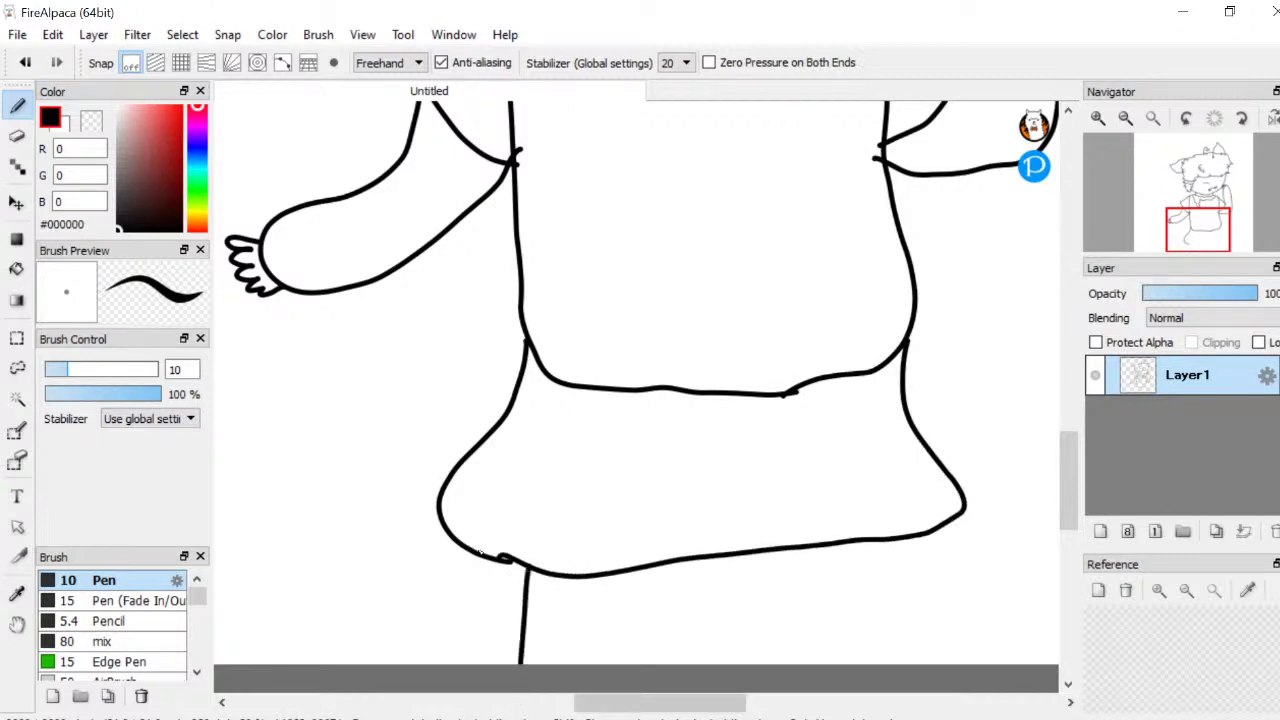
Undo the stray leg line and draw the edges of two legs from the skirt hem to the canvas edge
key("ctrl+z")
left_click_drag(501, 560, 512, 664)
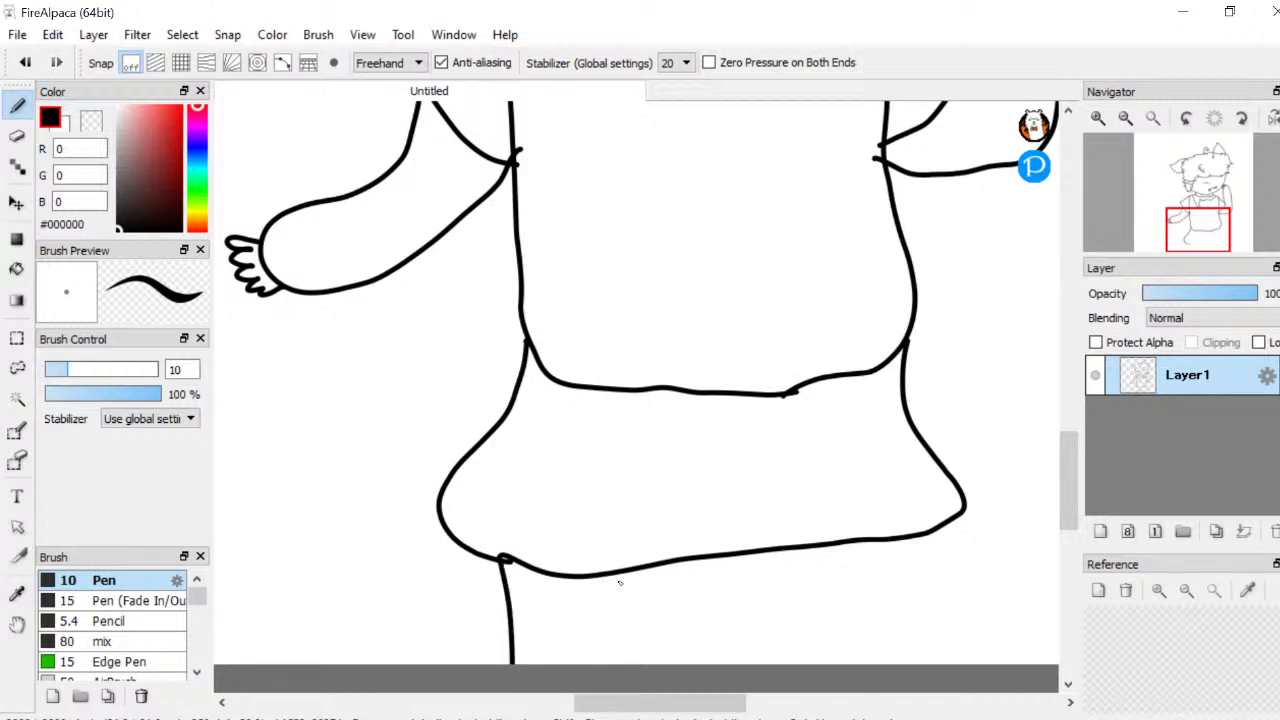
left_click_drag(619, 576, 627, 664)
left_click_drag(815, 647, 814, 672)
mouse_move(908, 543)
left_mouse_down()
mouse_move(931, 606)
mouse_move(929, 654)
left_mouse_up()
key("ctrl+z")
left_click_drag(898, 541, 889, 668)
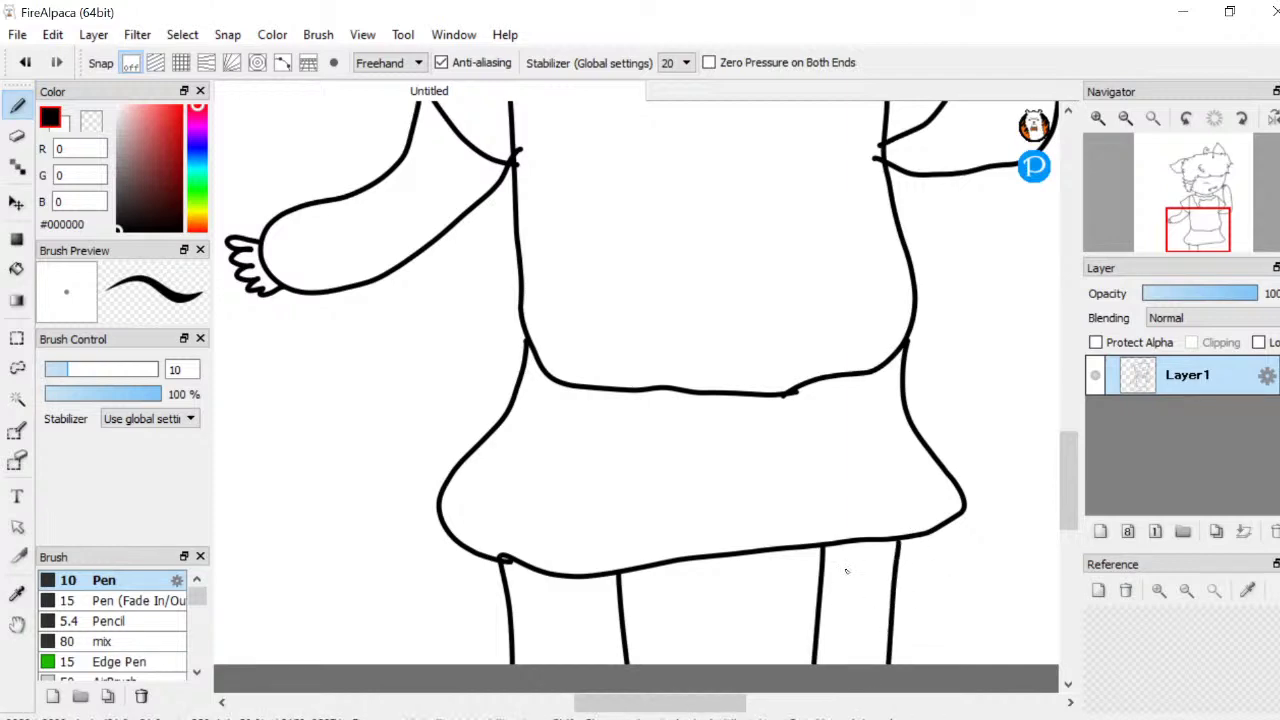
Try small curved knee marks on the legs, then undo back to the first leg's outer edge
scroll(843, 569, "down", 2)
scroll(831, 549, "up", 6)
left_click_drag(655, 507, 750, 500)
scroll(743, 500, "down", 5)
scroll(529, 474, "up", 4)
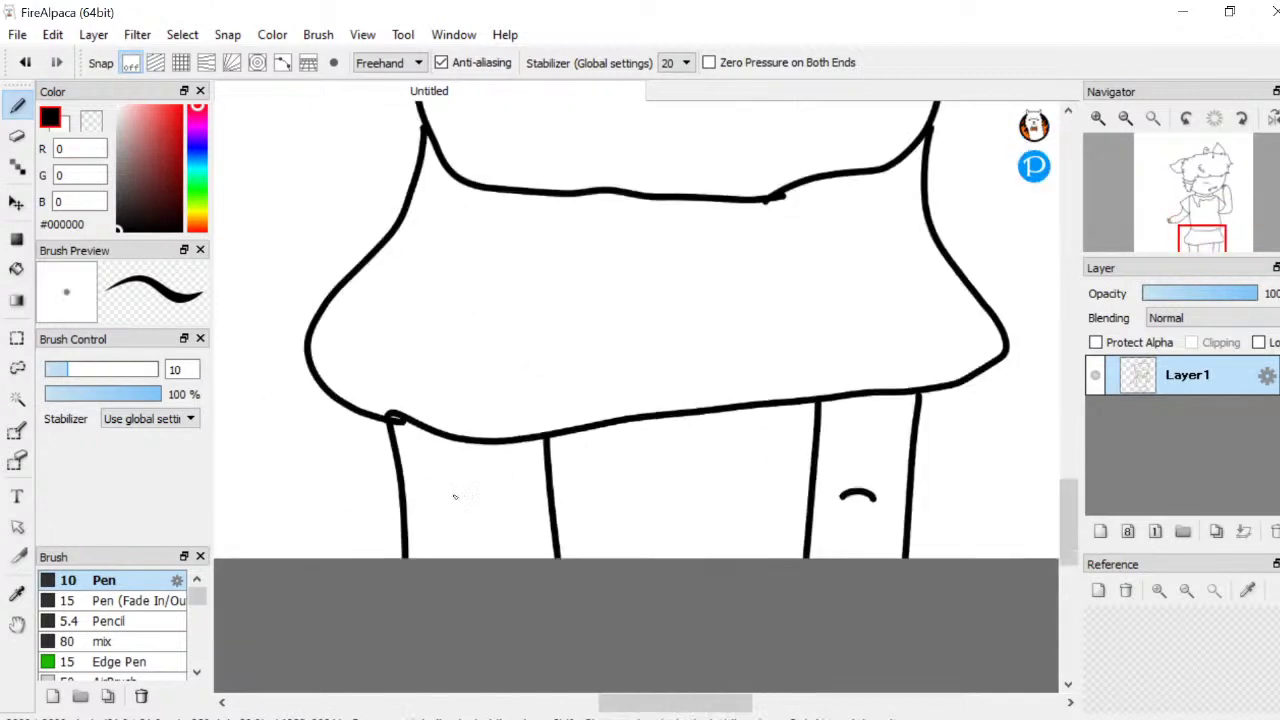
left_click_drag(423, 534, 469, 508)
key("ctrl+z")
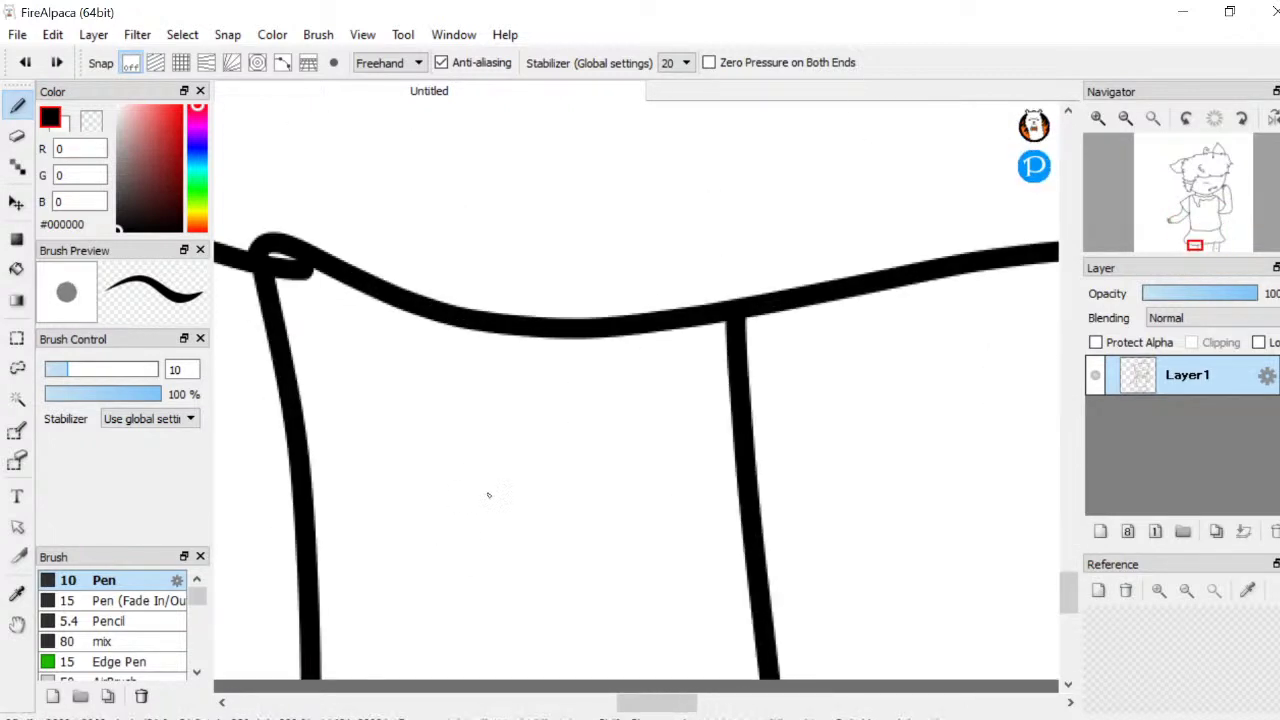
key("ctrl+z")
Redraw the first leg narrower and draw the second leg's edges down to the canvas edge, undoing unsatisfactory lines
left_click_drag(642, 335, 625, 680)
scroll(757, 510, "down", 4)
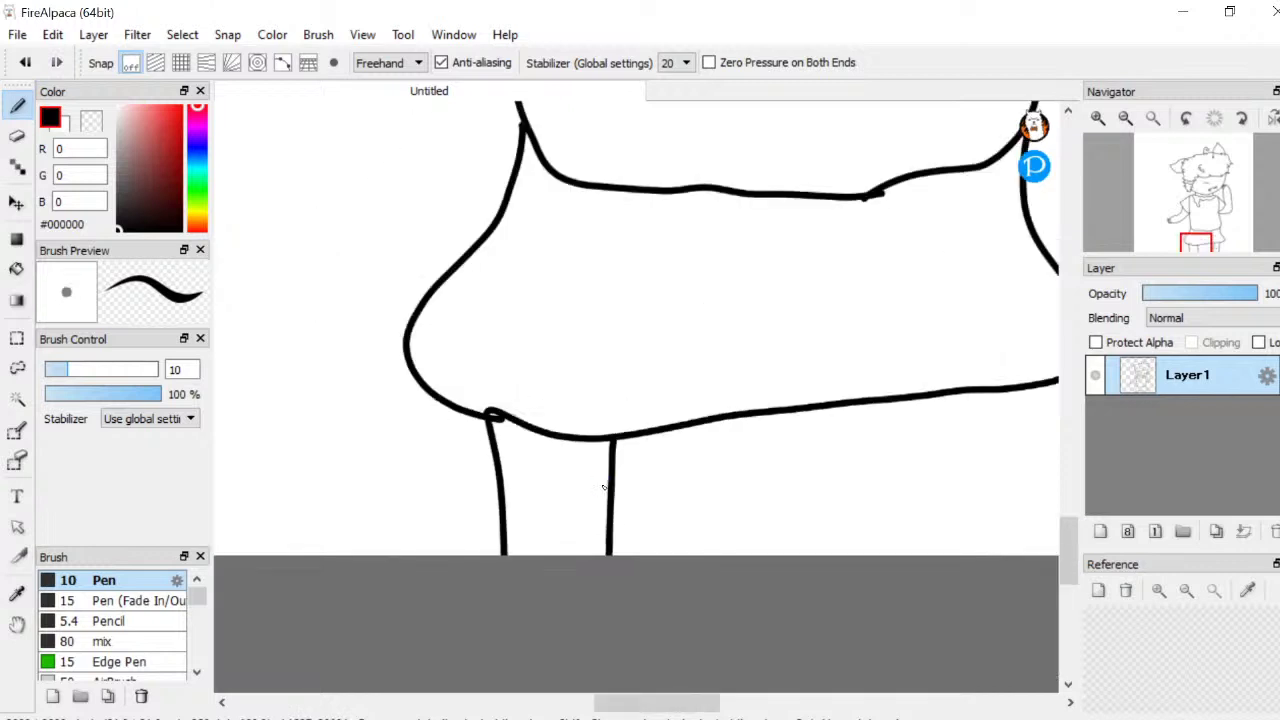
scroll(706, 451, "up", 2)
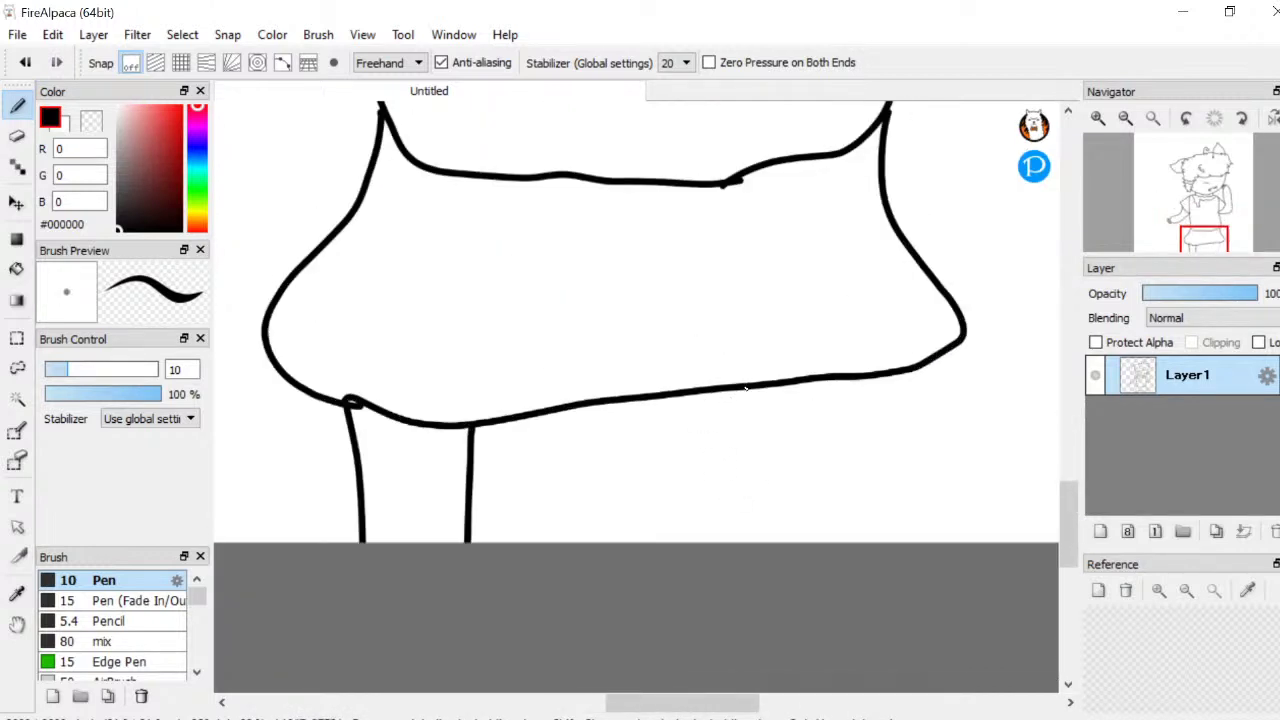
left_click_drag(746, 388, 762, 543)
key("ctrl+z")
left_click_drag(750, 388, 737, 542)
left_click_drag(836, 380, 804, 544)
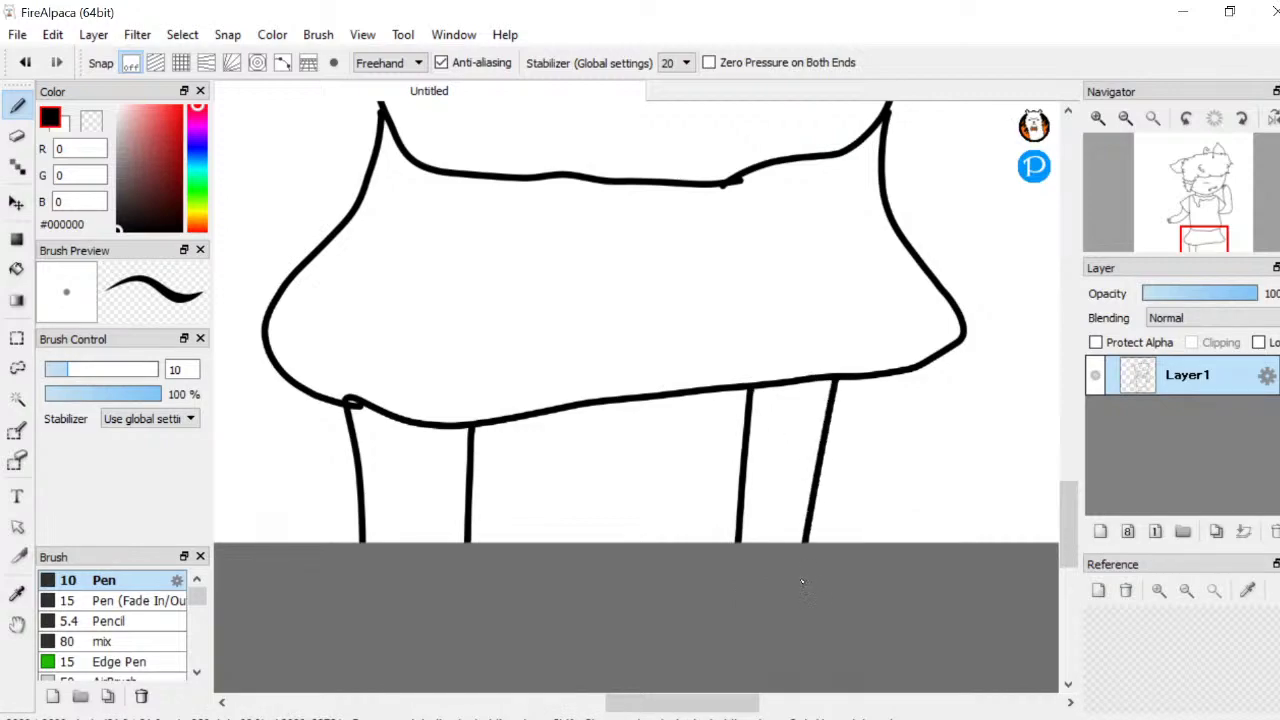
key("ctrl+z")
Switch to the browser, detach the YouTube live chat tab into its own window and place it side by side with FireAlpaca
key("alt+Tab")
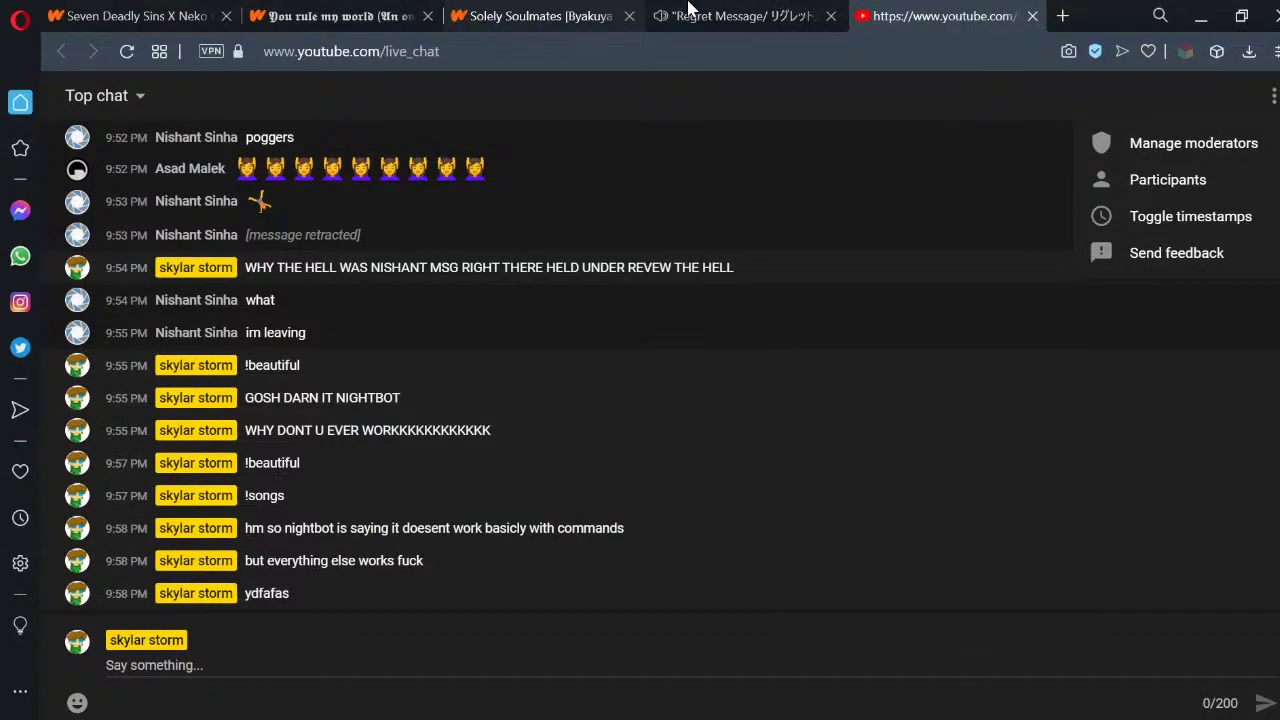
left_click_drag(940, 16, 1279, 200)
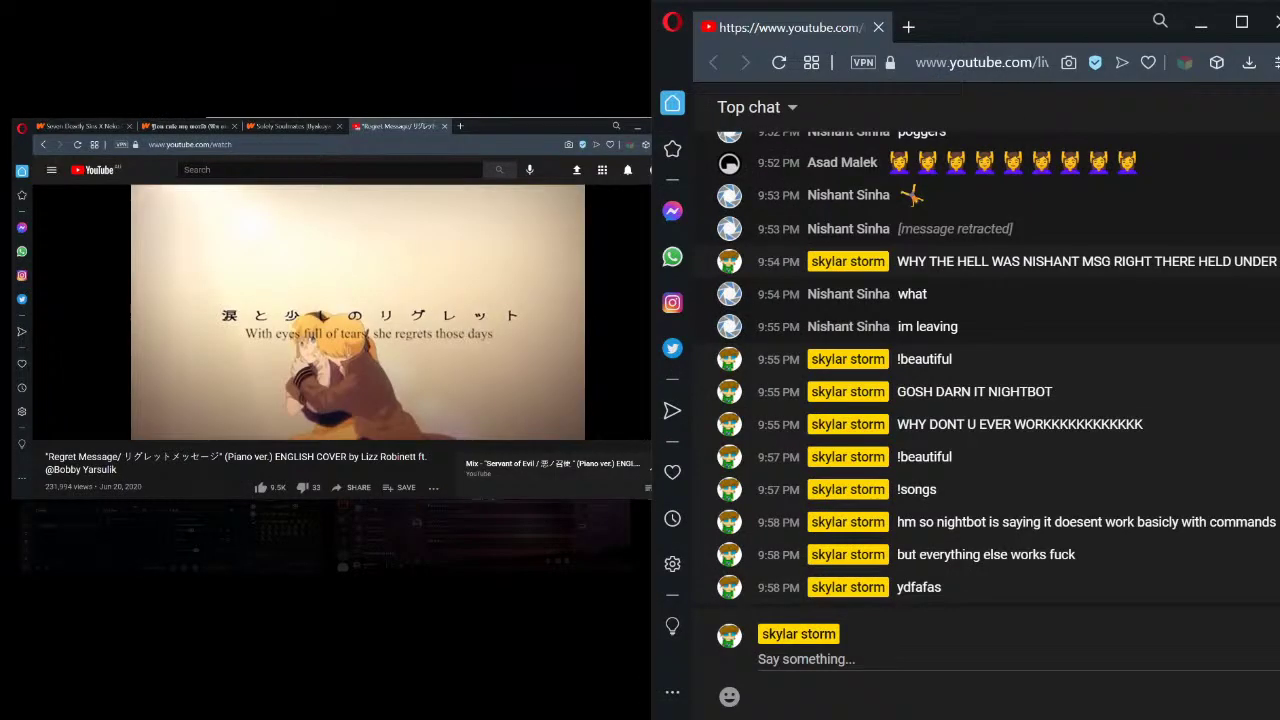
left_click(330, 535)
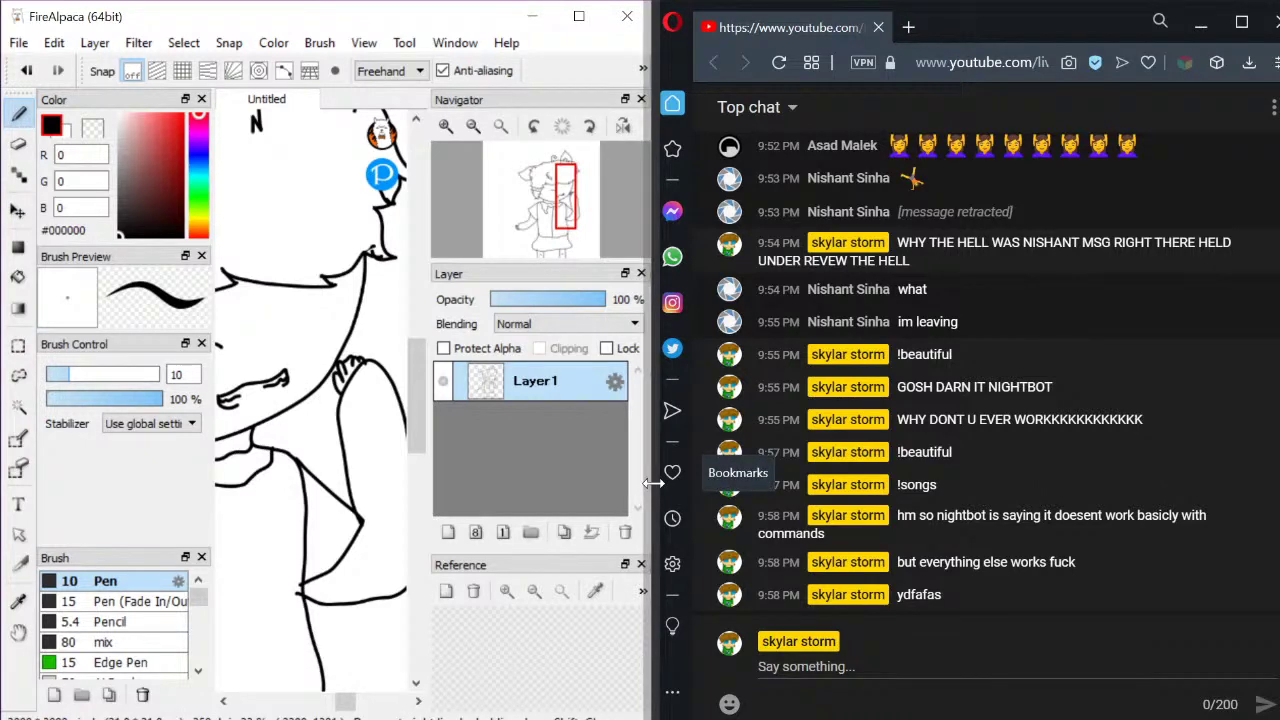
Widen the FireAlpaca window in the split layout and slightly narrow the live chat window beside it
left_click_drag(650, 483, 795, 483)
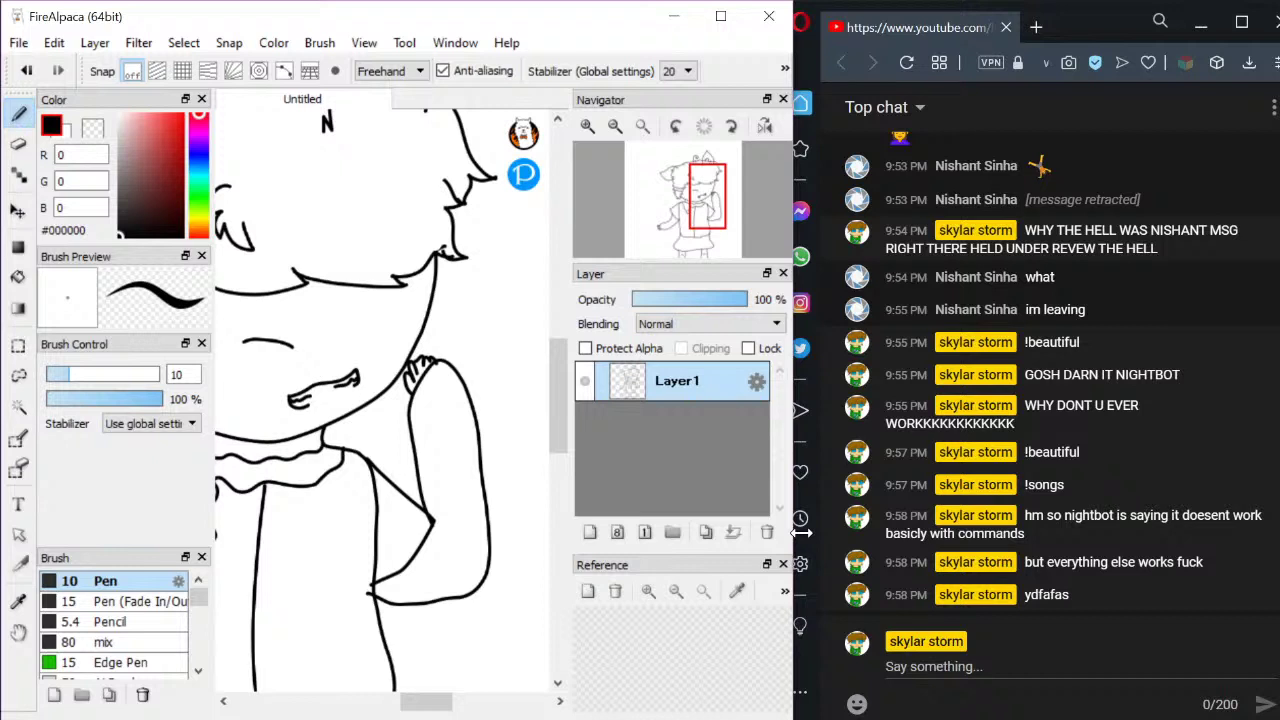
left_click_drag(802, 533, 885, 545)
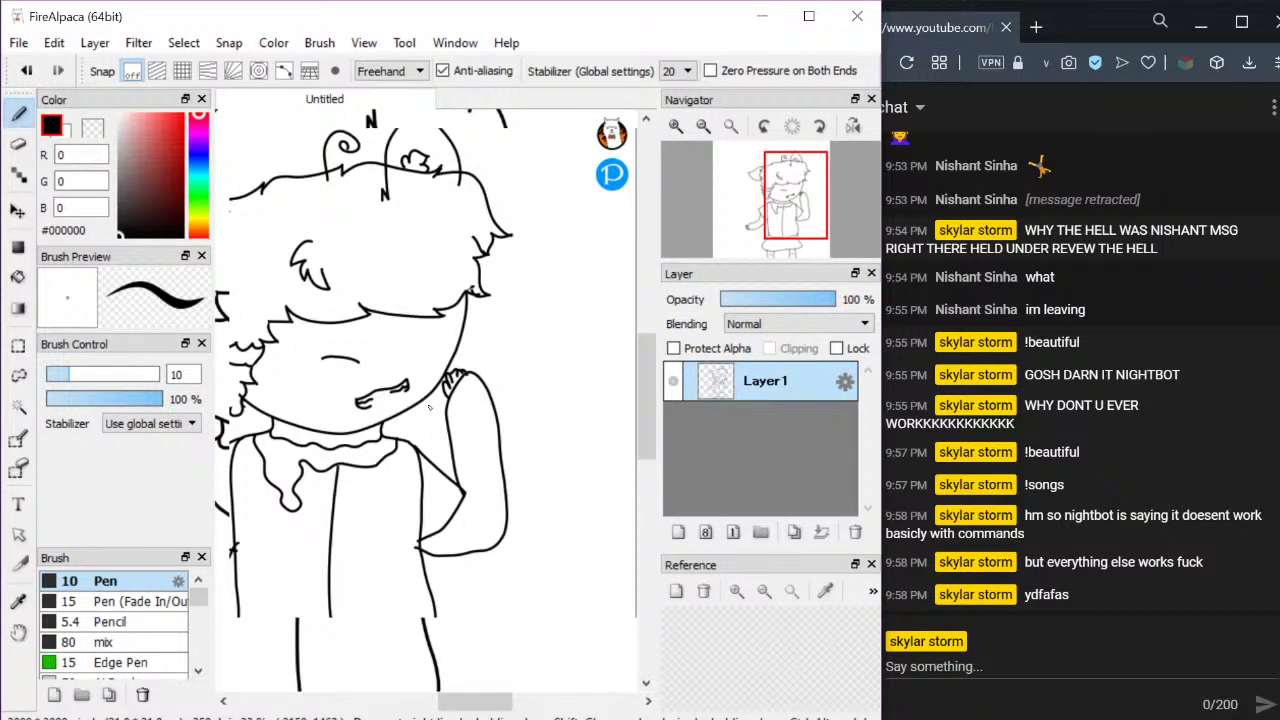
key("ctrl+minus")
key("ctrl+minus")
key("ctrl+minus")
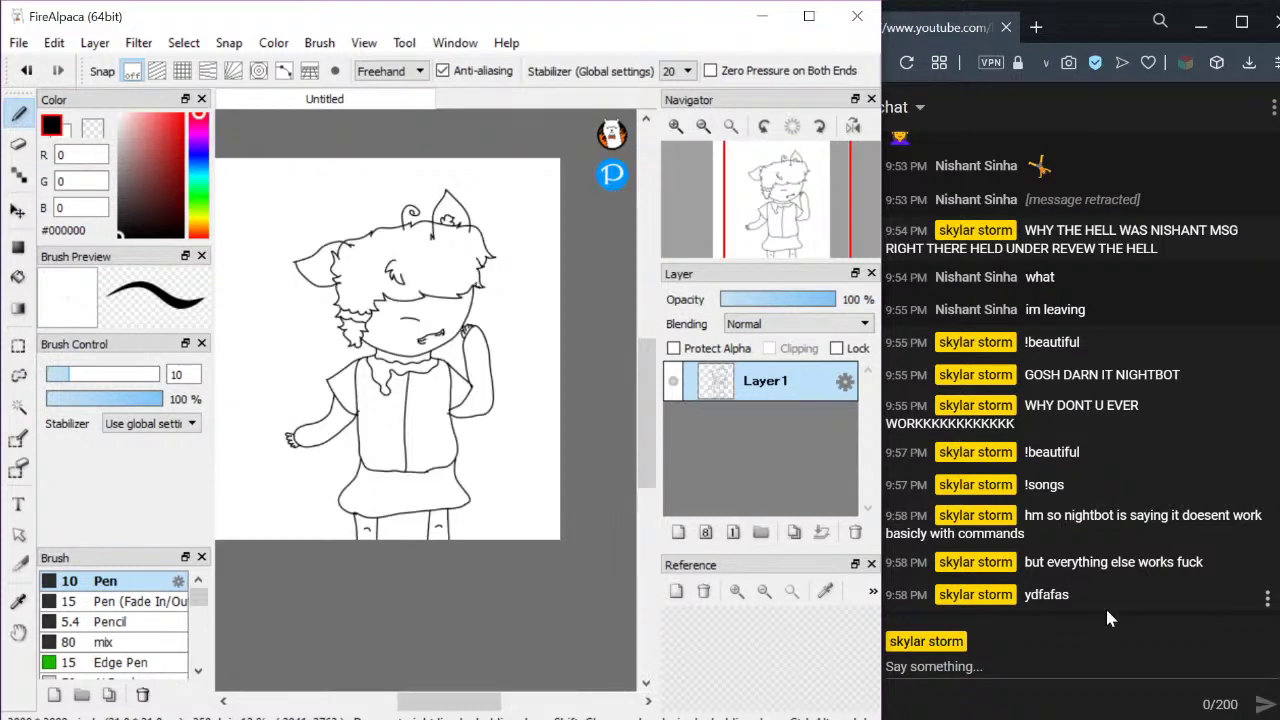
left_click(1105, 606)
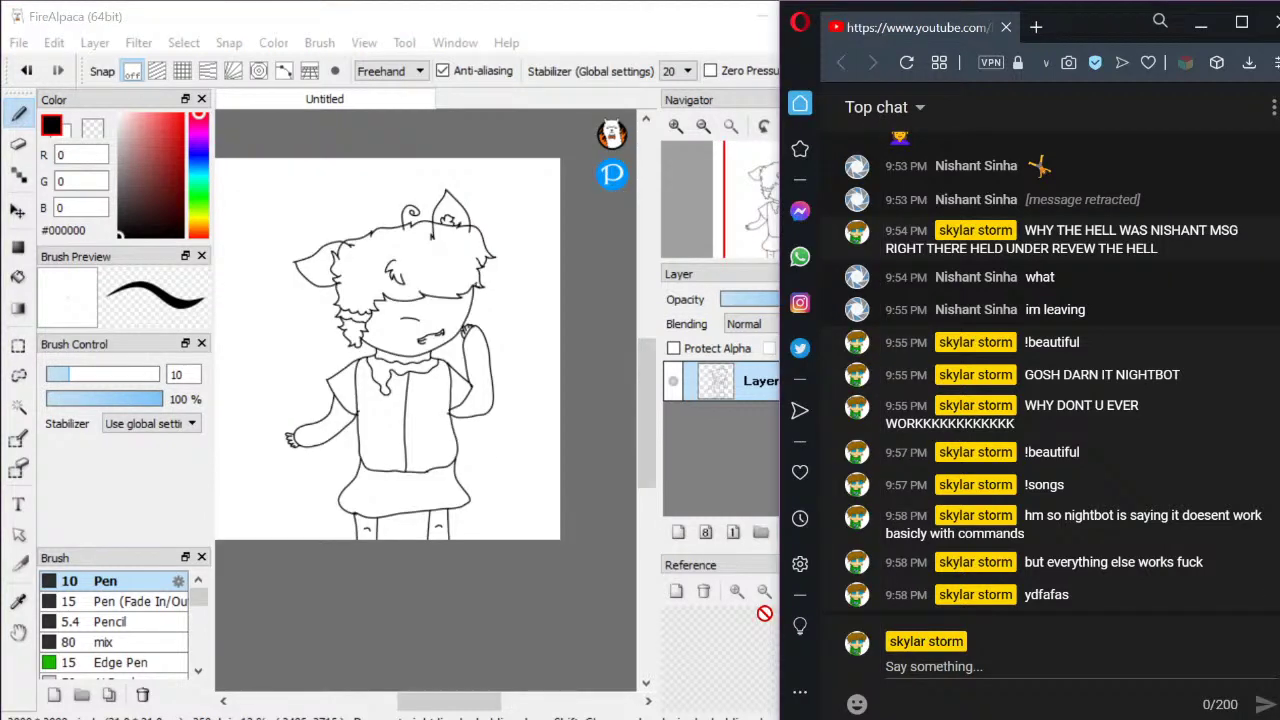
left_click_drag(879, 648, 893, 648)
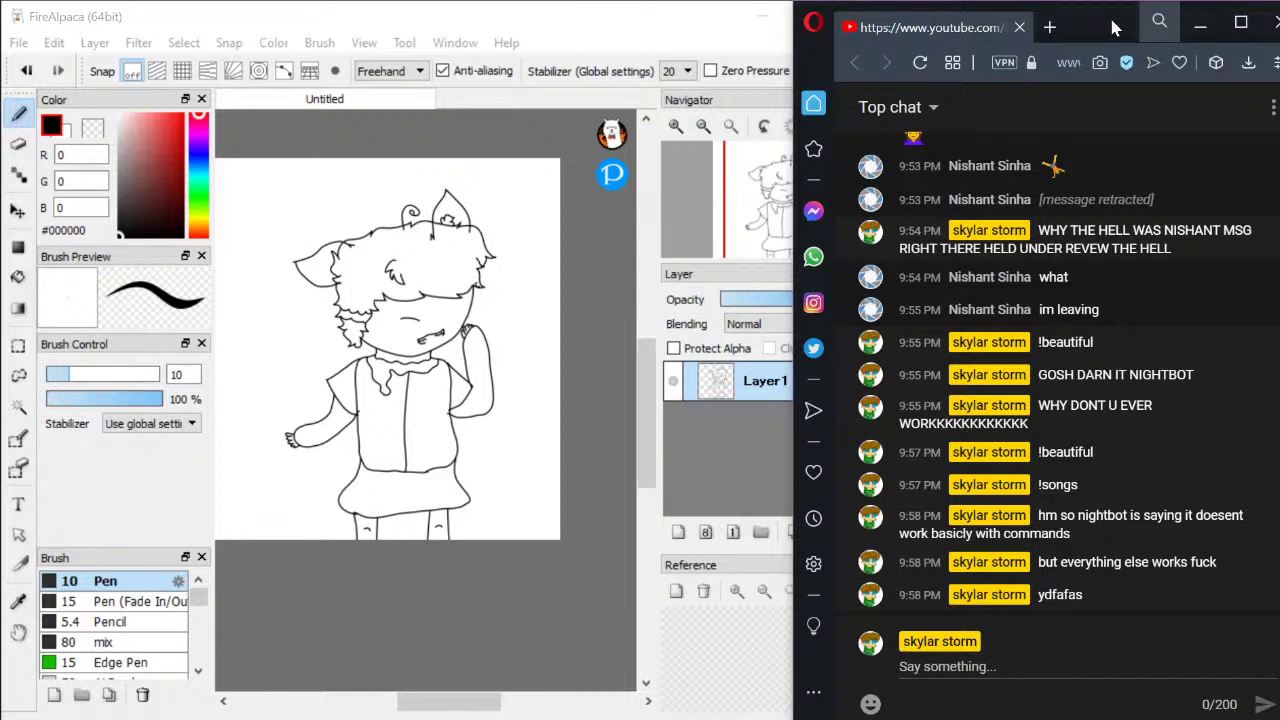
Re-snap the live chat window to half the screen and place FireAlpaca in the other half
left_click_drag(1115, 27, 914, 65)
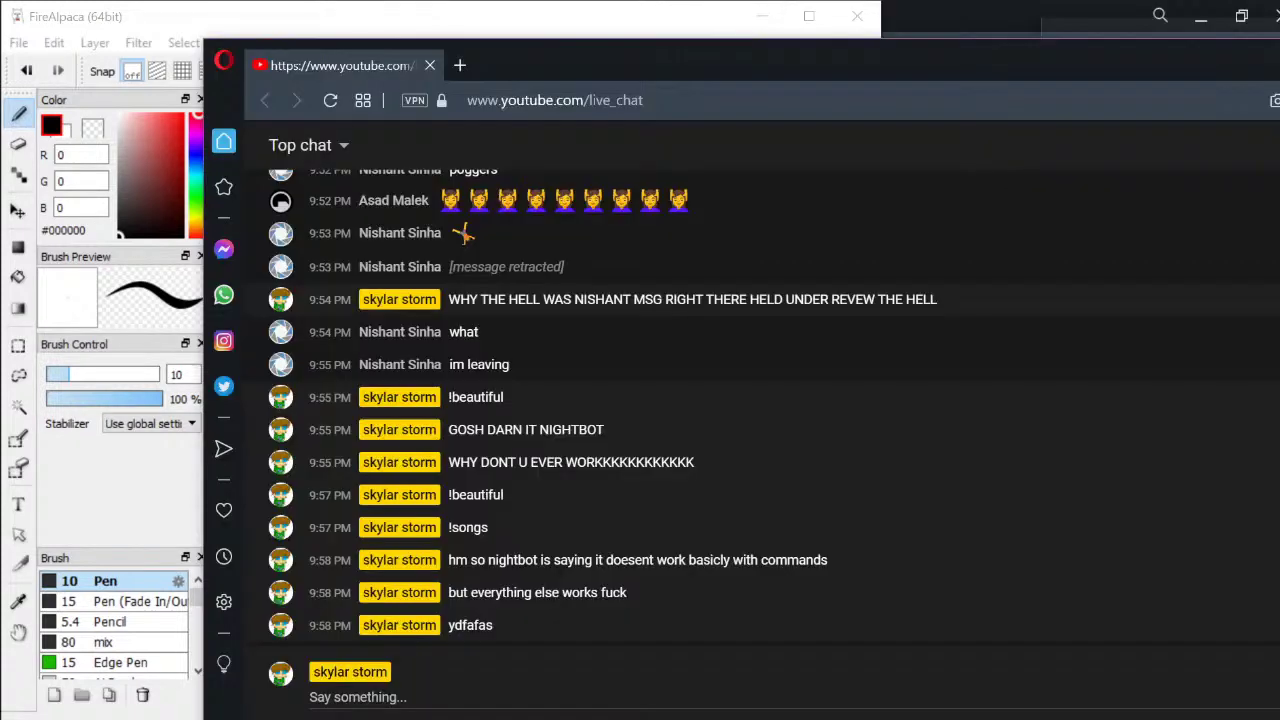
key("super+Right")
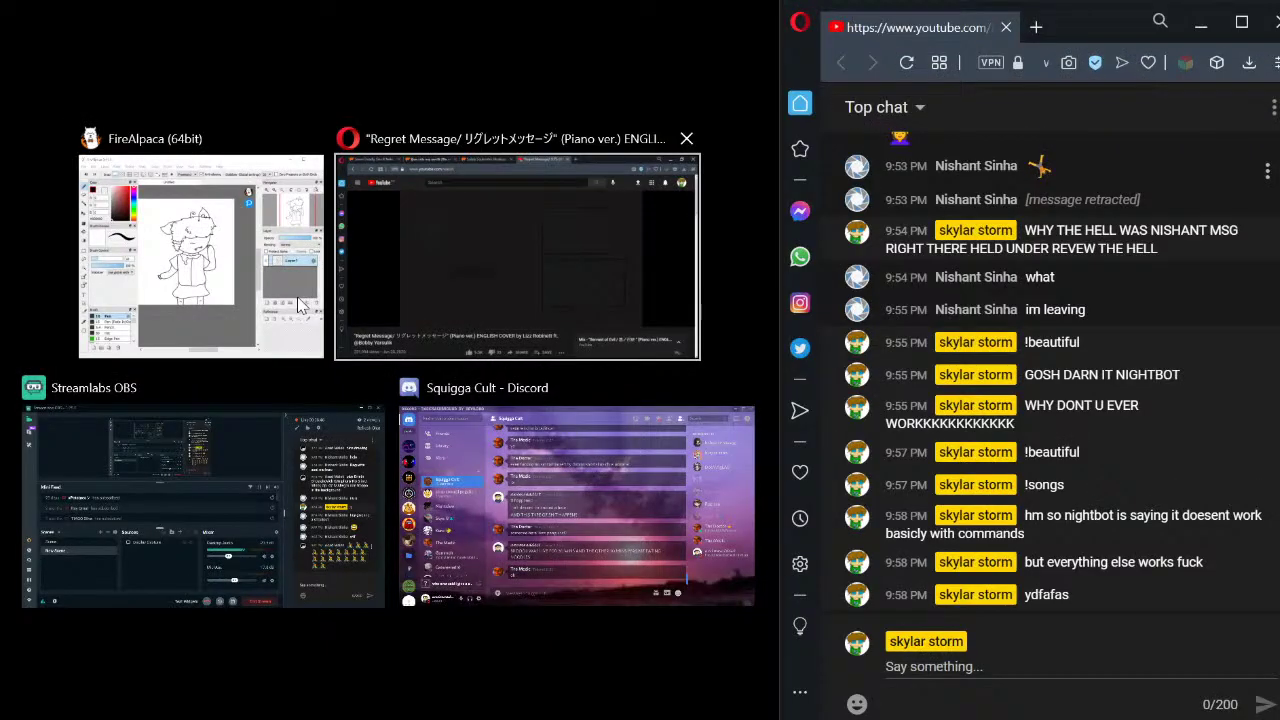
left_click(298, 305)
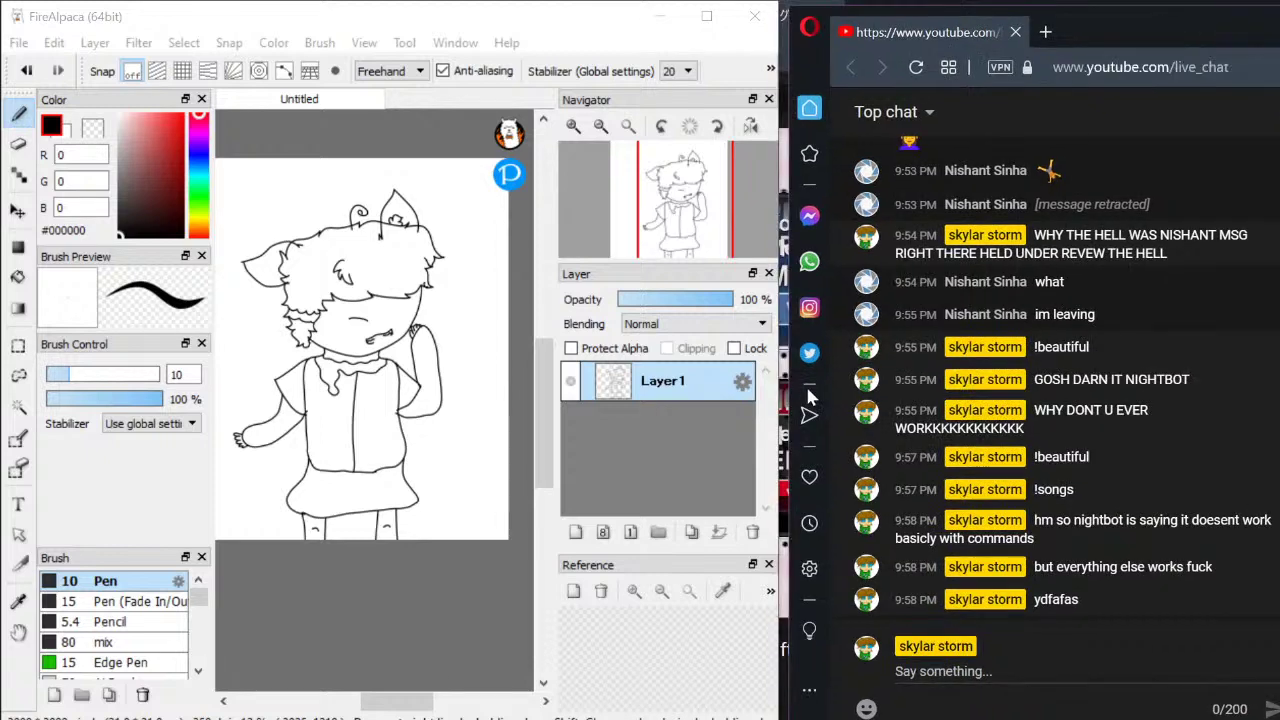
left_click_drag(1060, 14, 1279, 12)
key("ctrl+minus")
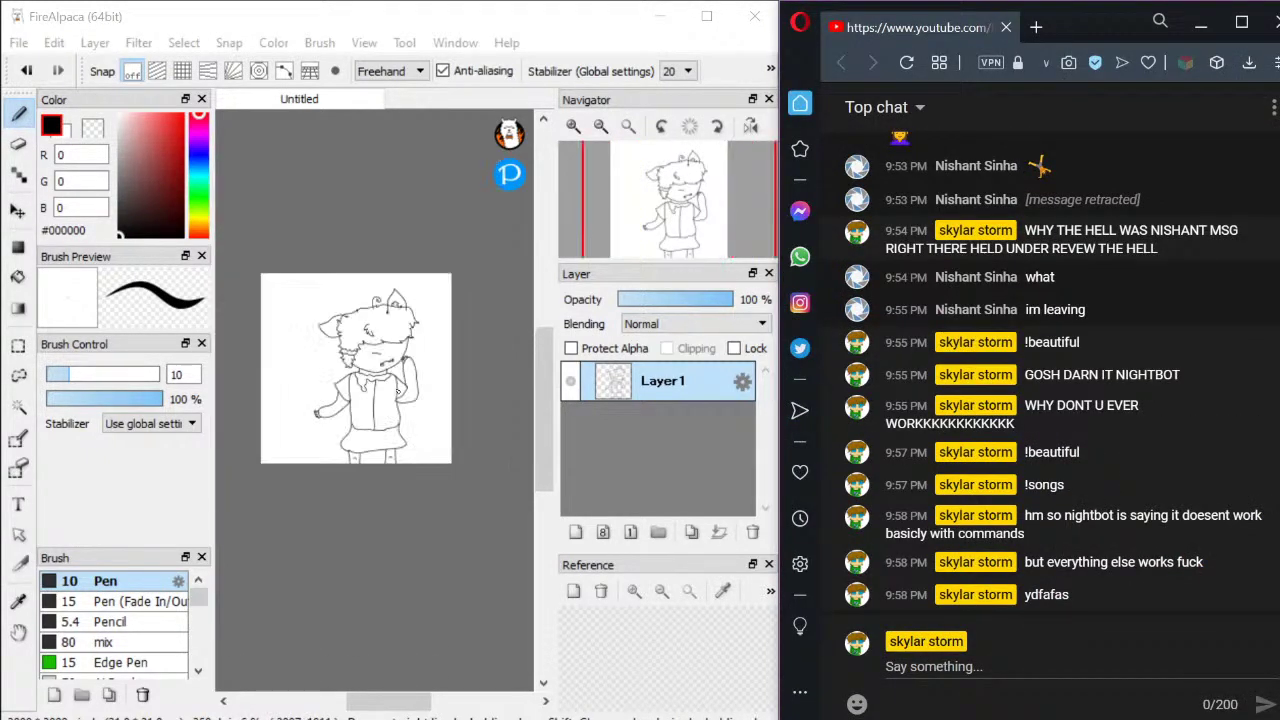
scroll(398, 395, "up", 2)
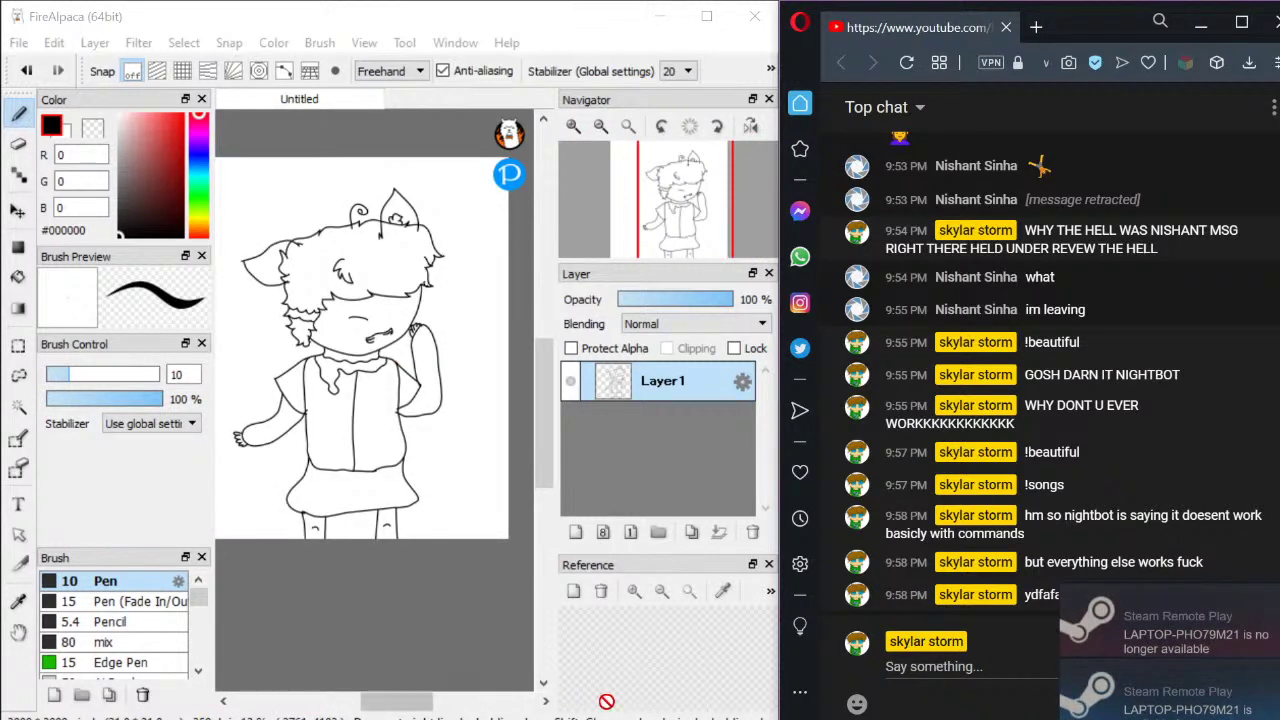
Switch to Streamlabs OBS, look through the Mini Feed and check the dropped-frames troubleshooter, then close it
left_click(730, 712)
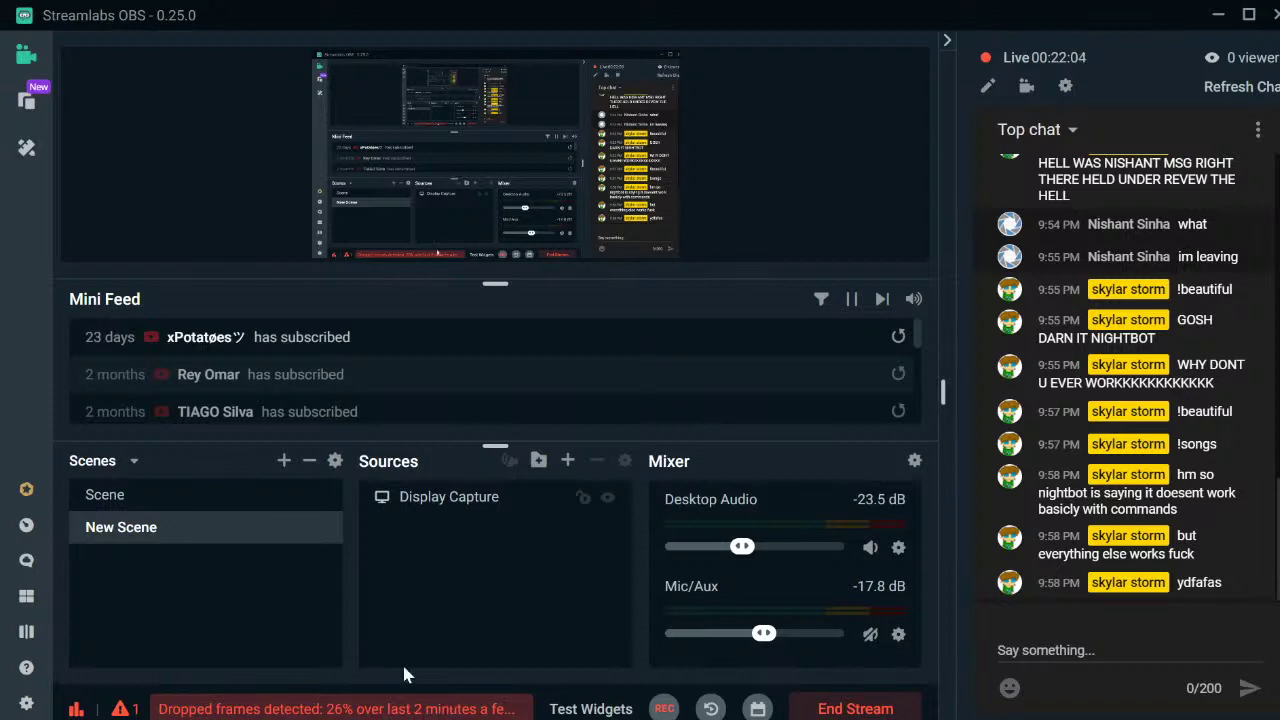
scroll(145, 337, "down", 5)
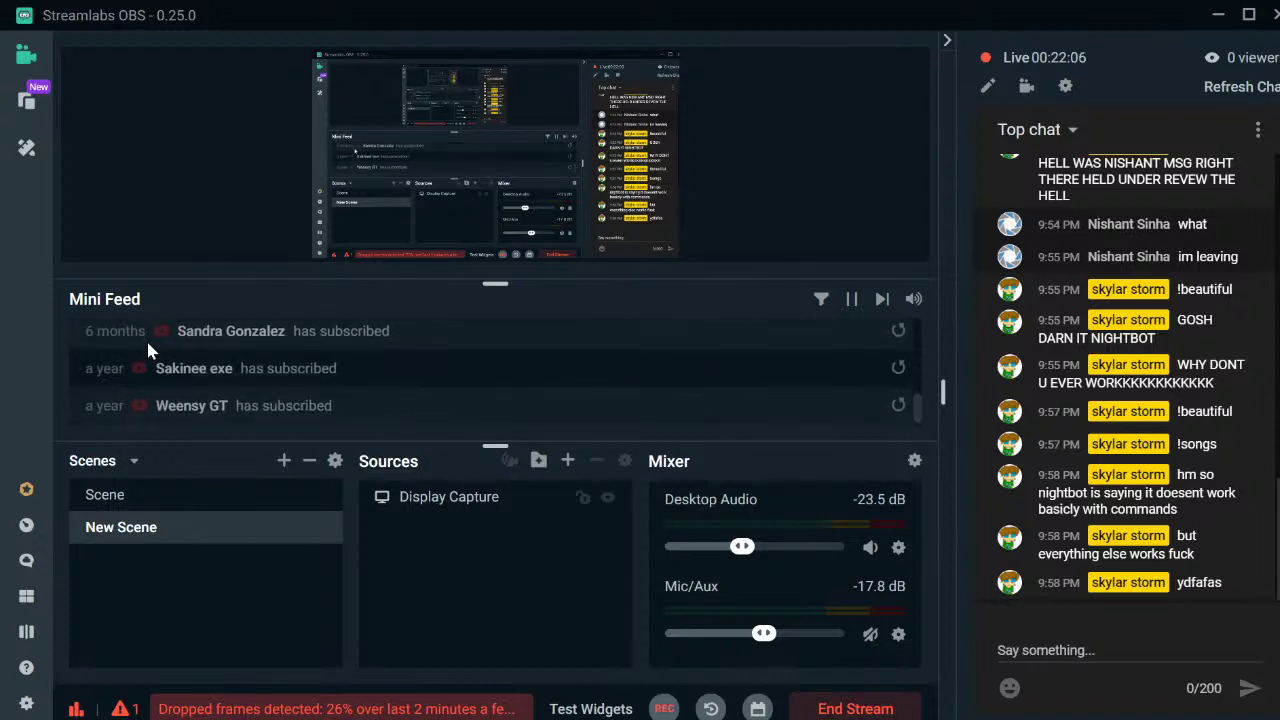
scroll(134, 341, "up", 5)
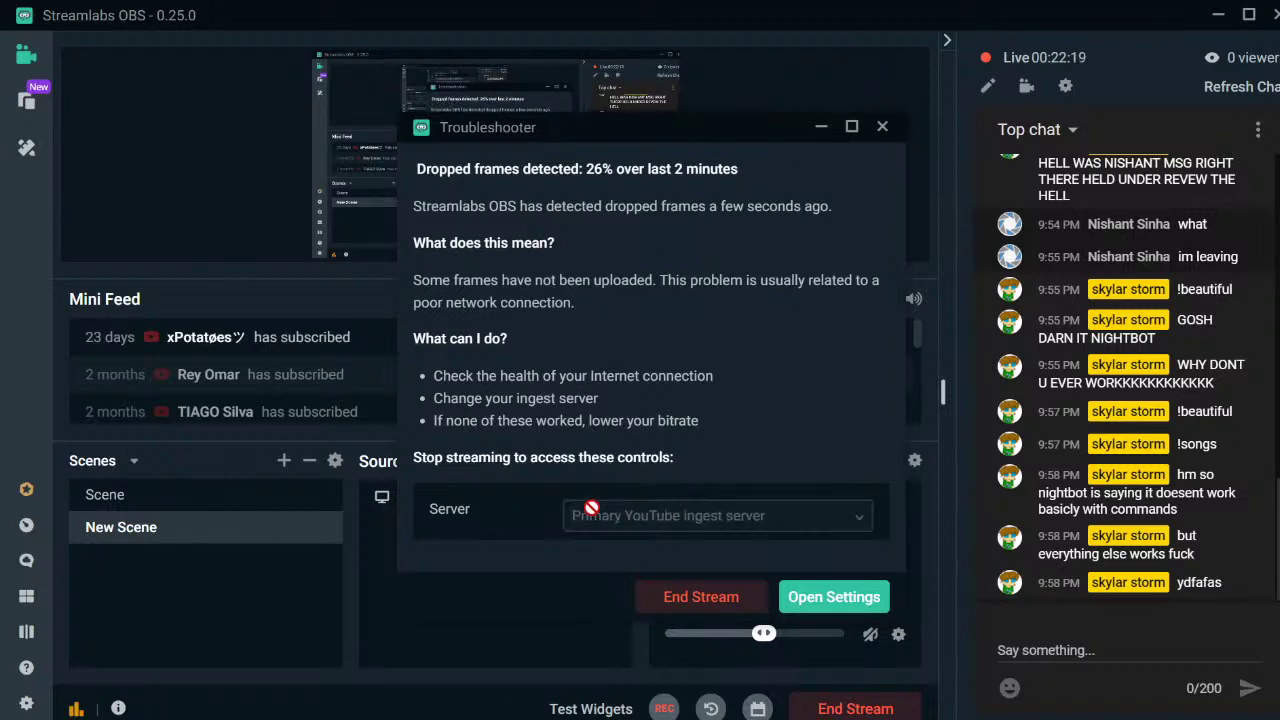
left_click(882, 128)
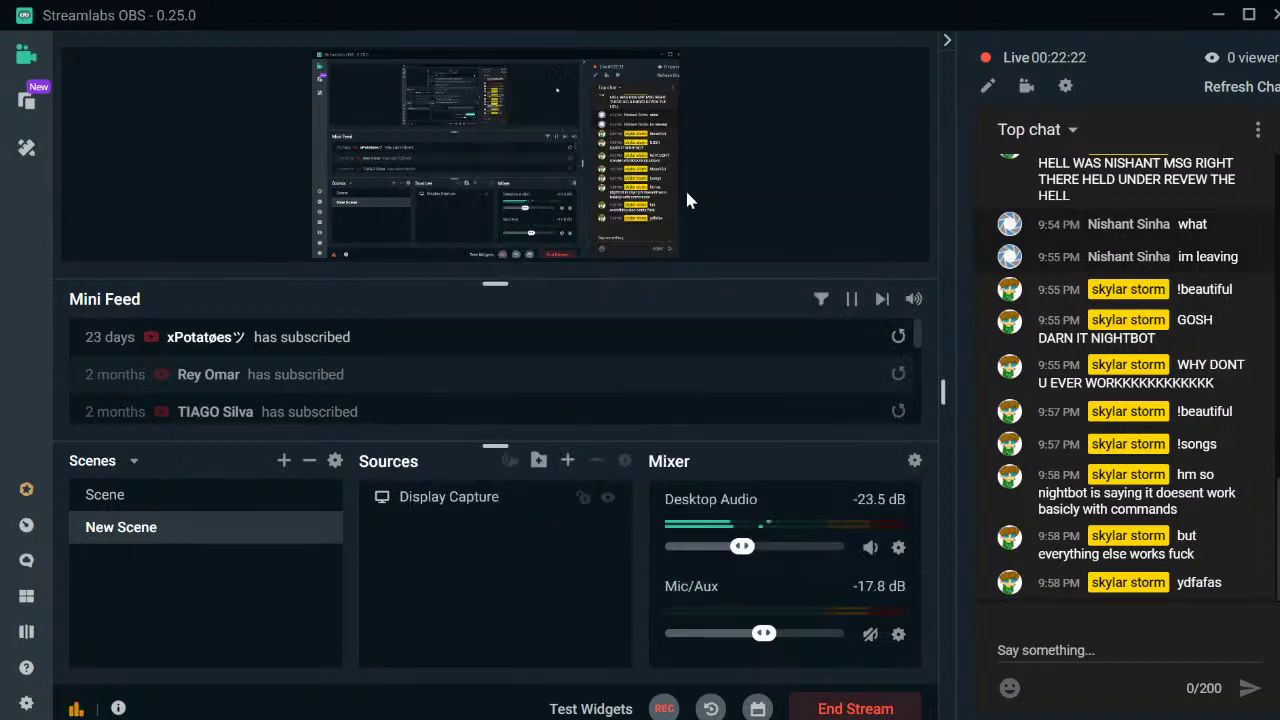
Open the stream overlay library and browse its widget themes
left_click(26, 148)
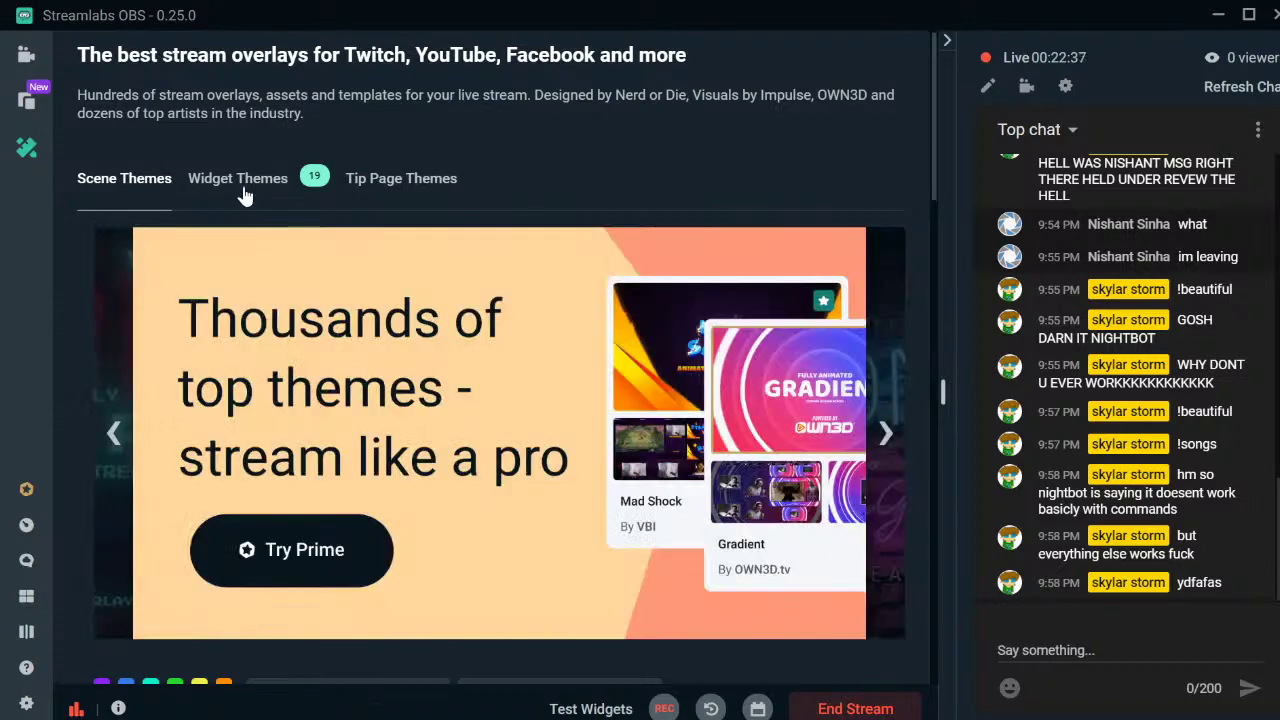
left_click(238, 200)
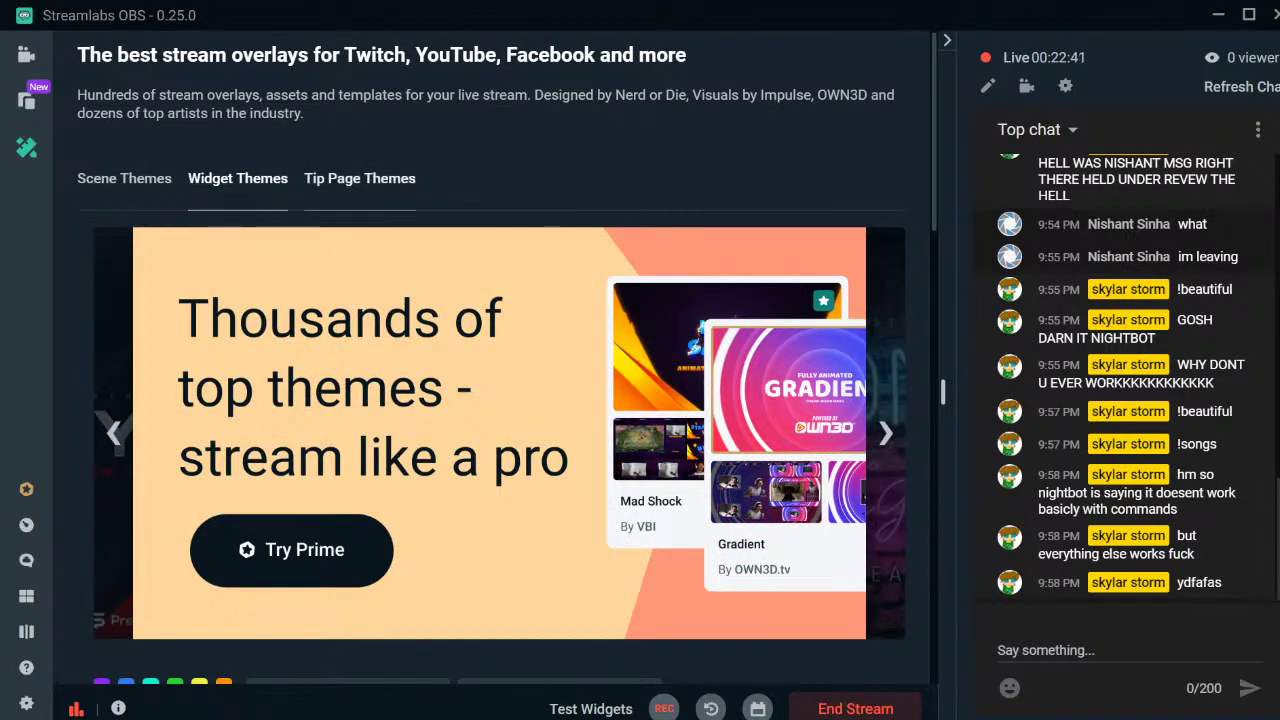
scroll(270, 260, "down", 10)
scroll(260, 220, "up", 5)
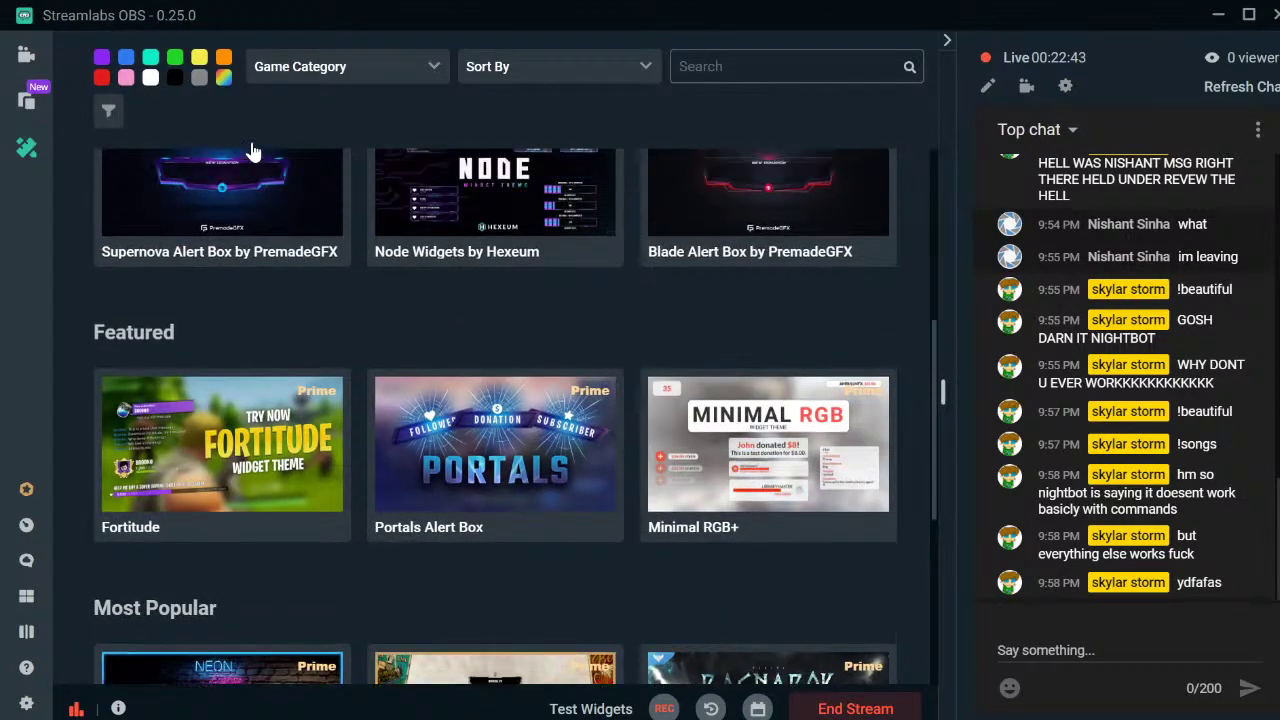
Filter the widget themes by multicolour and the IRL game category and look through the matching themes
left_click(226, 217)
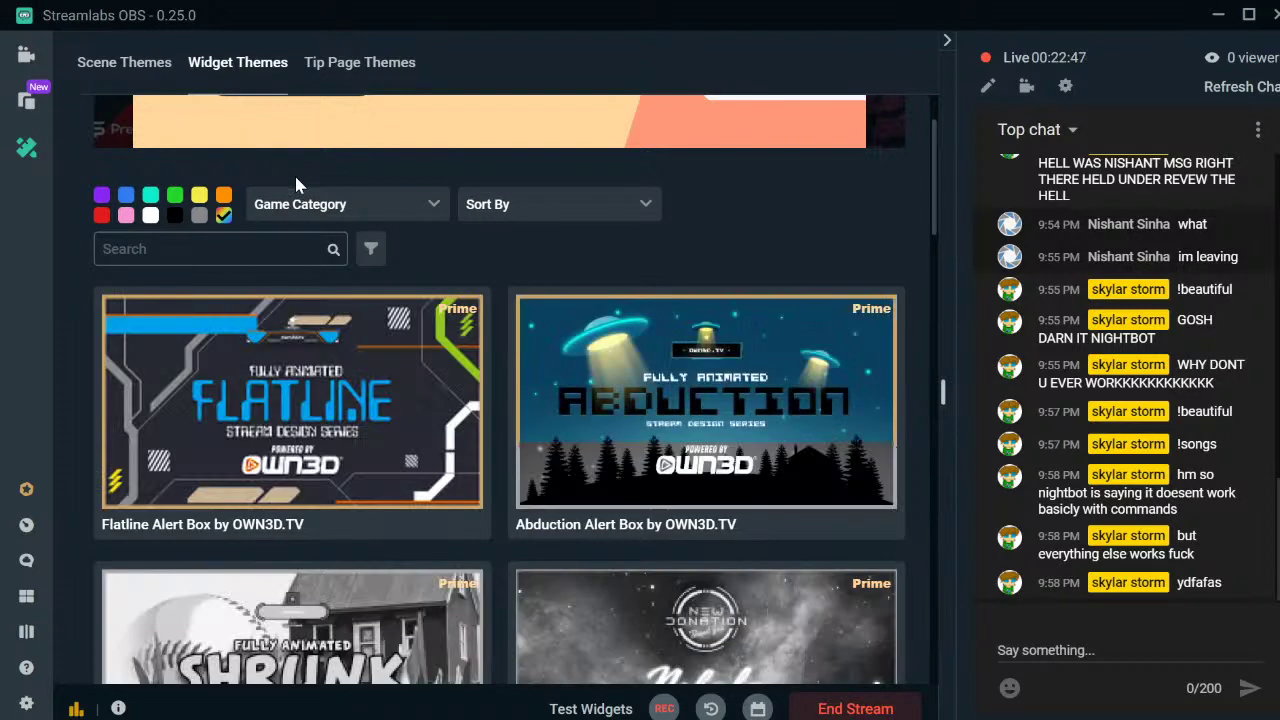
left_click(310, 206)
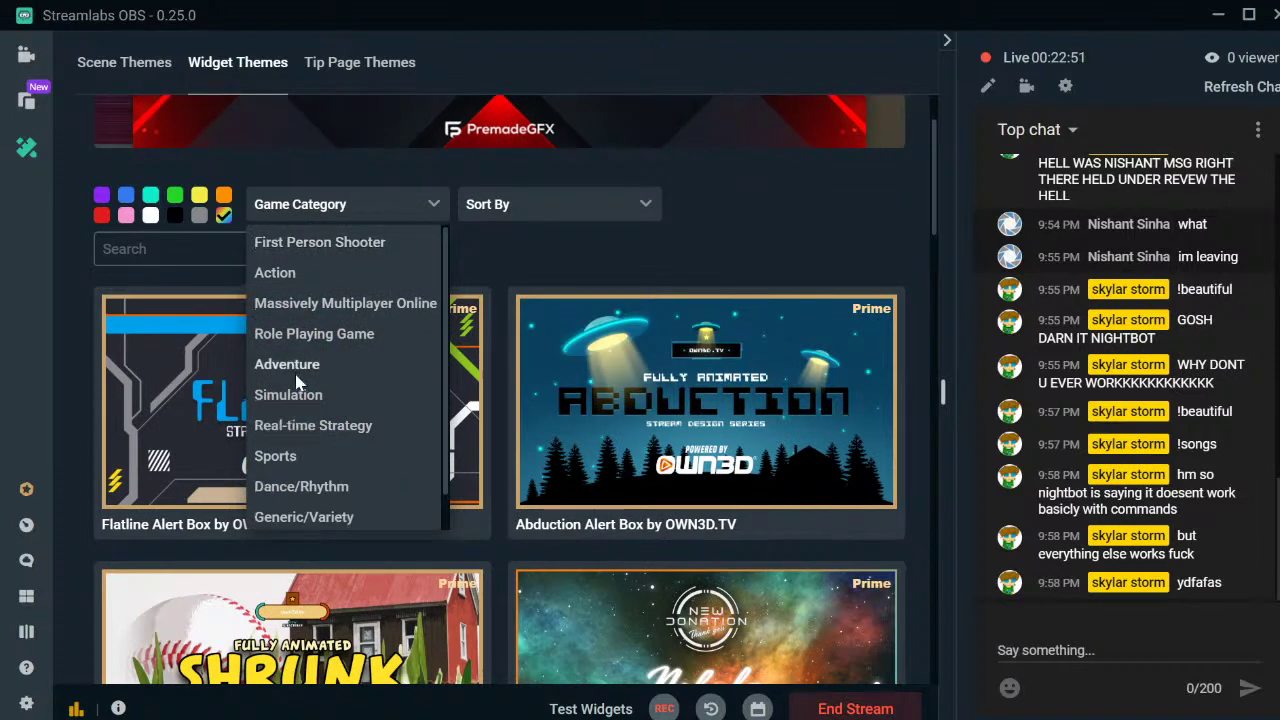
scroll(294, 374, "down", 5)
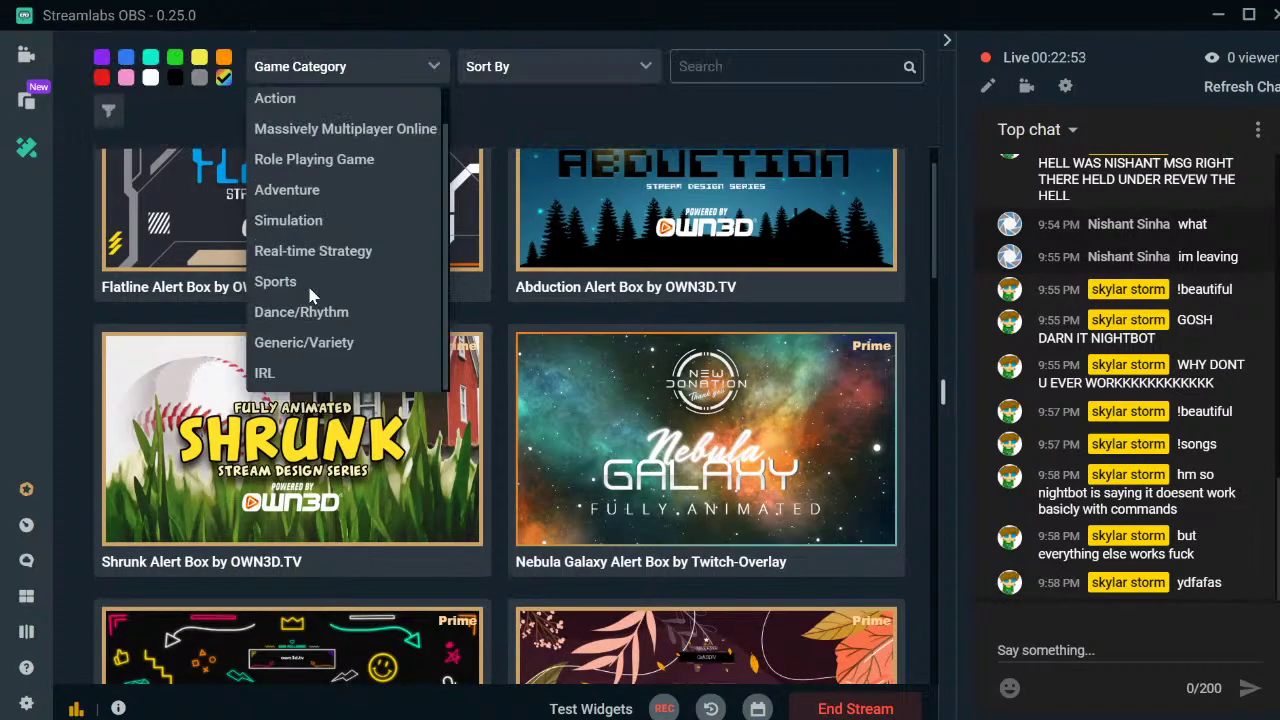
left_click(264, 375)
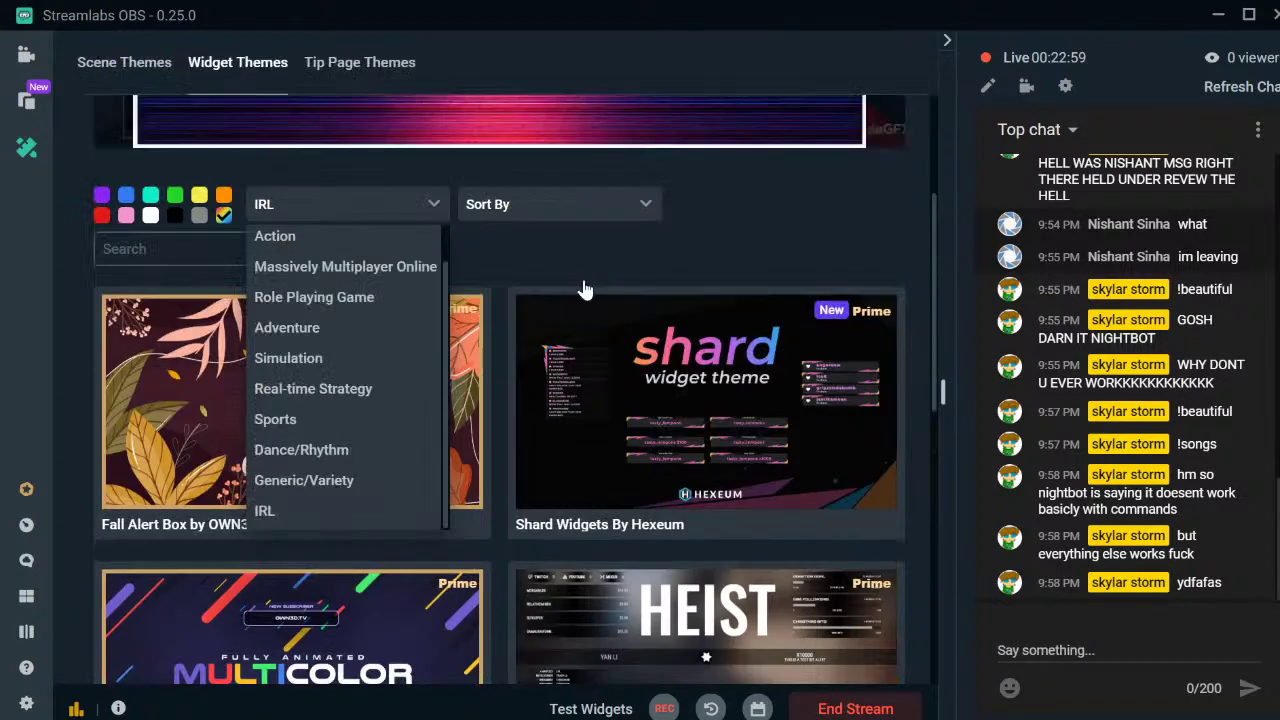
scroll(583, 330, "down", 3)
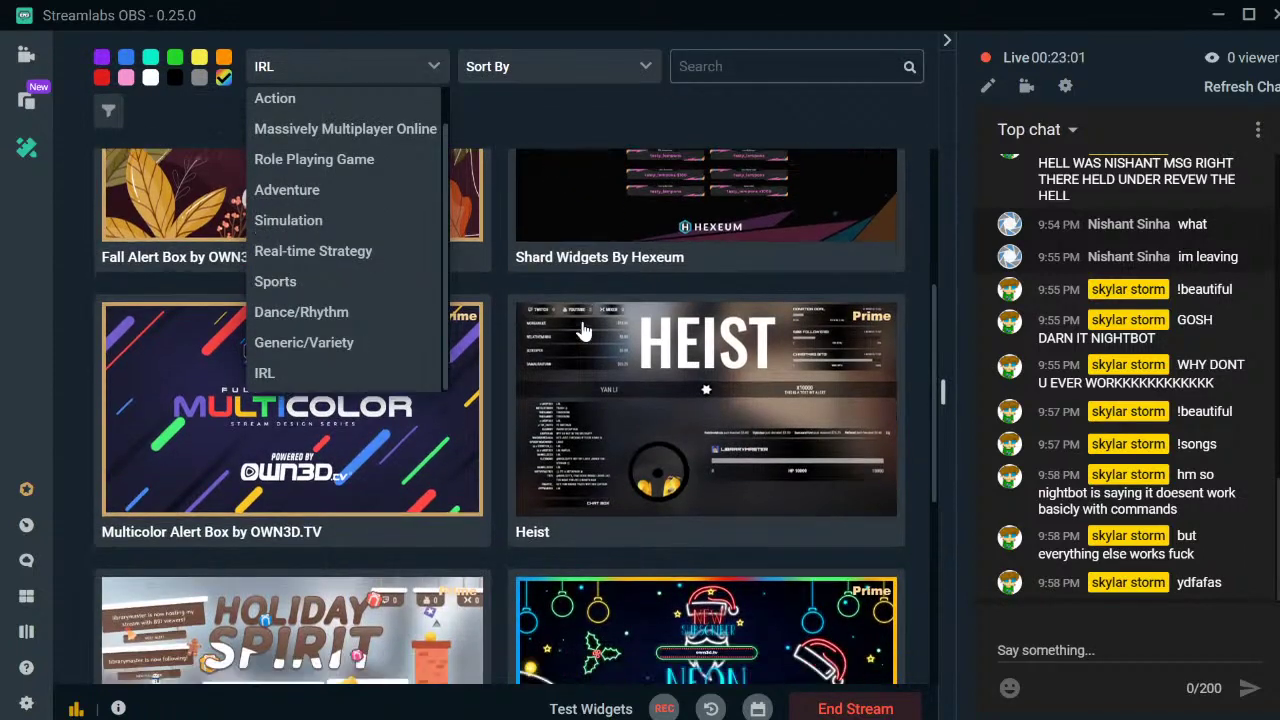
scroll(583, 333, "down", 3)
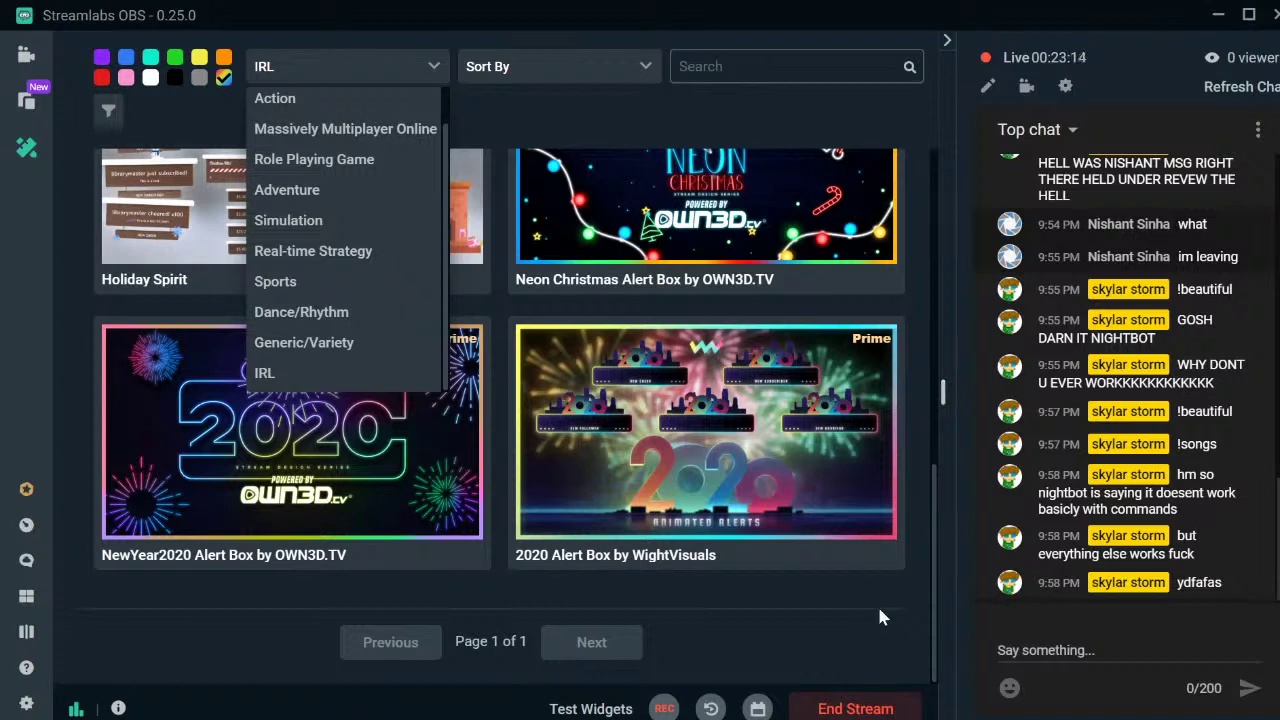
Switch back to FireAlpaca and bring the YouTube live chat window up beside it
mouse_move(605, 562)
key("super")
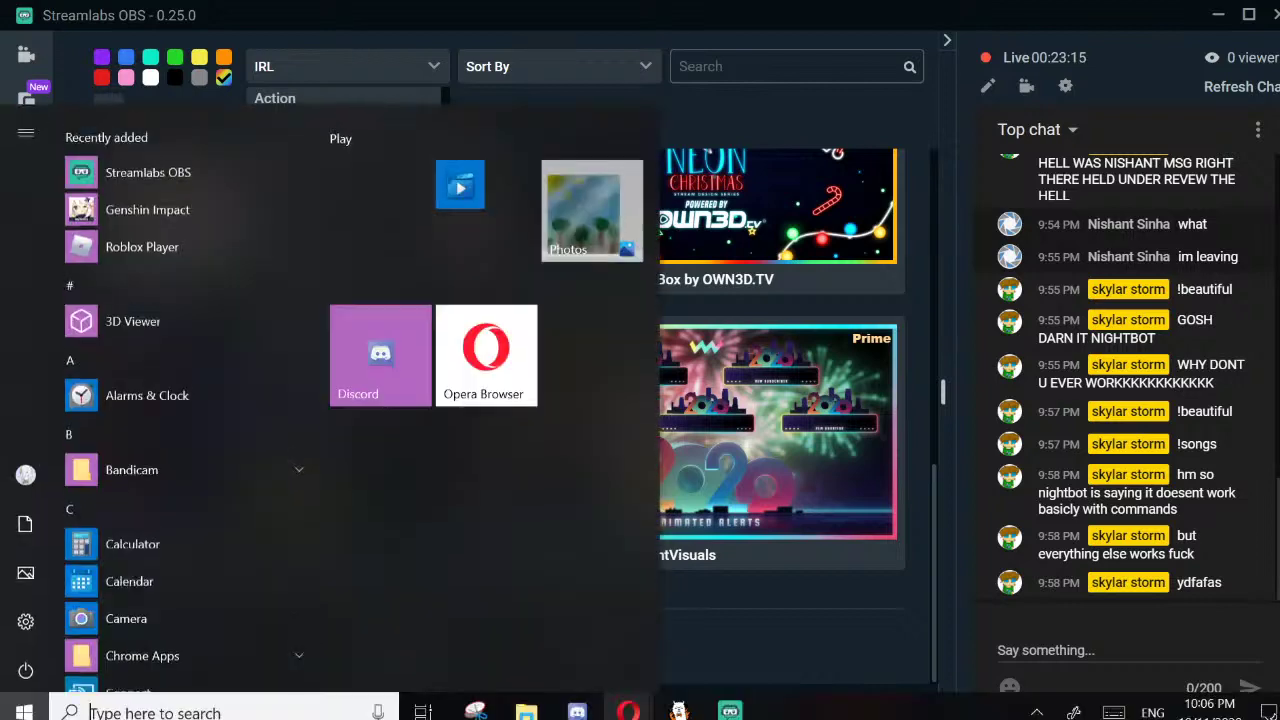
left_click(679, 712)
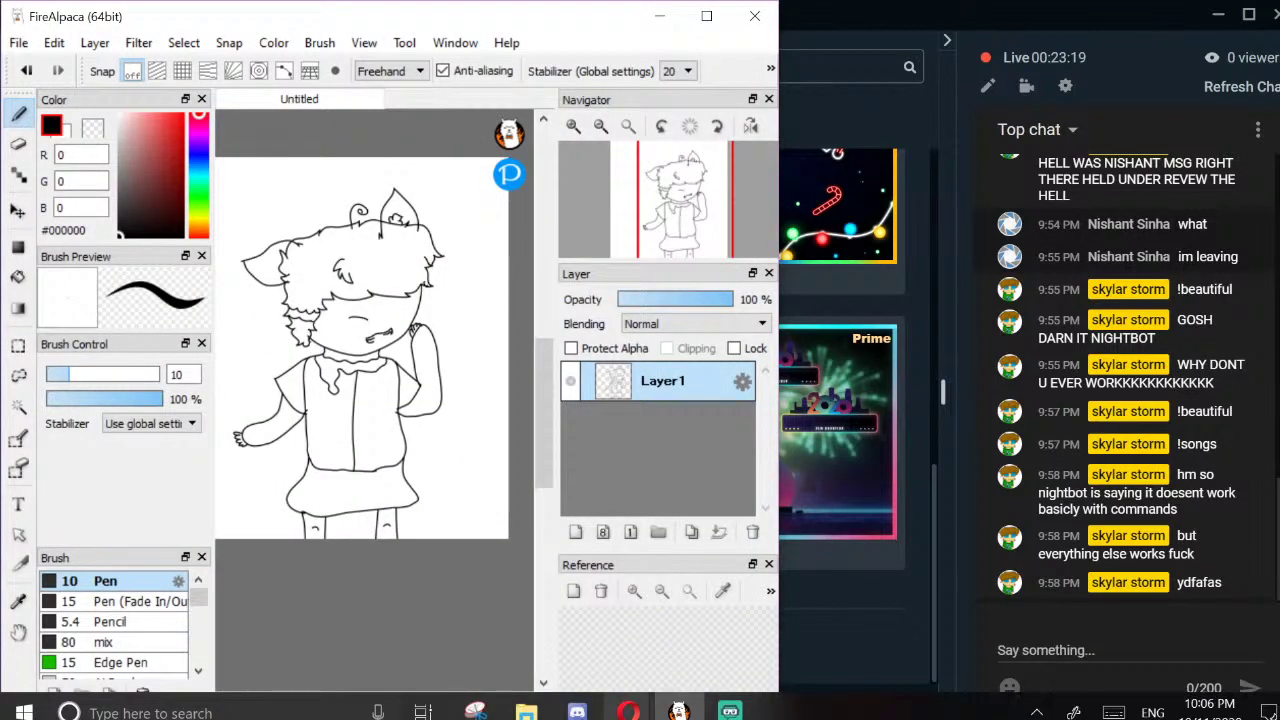
mouse_move(628, 712)
left_click(695, 630)
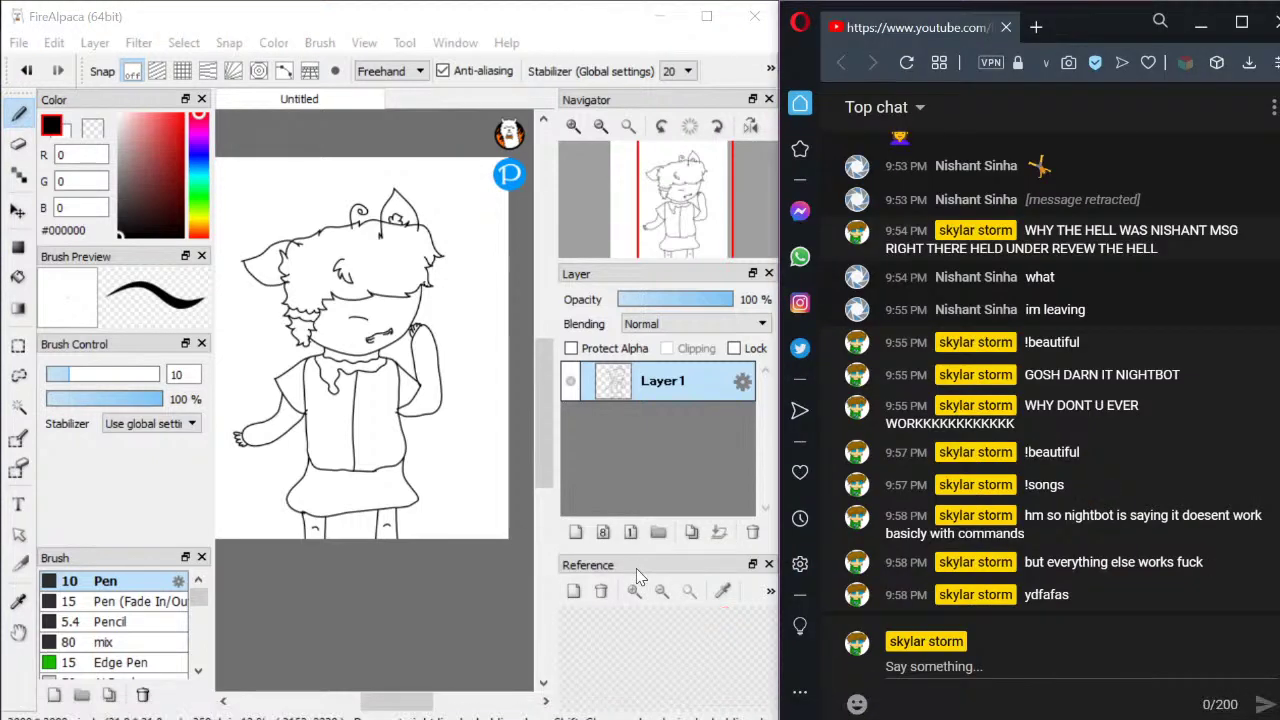
Try a small pointed mark on the skirt just below the shirt's hem, then undo it
scroll(470, 450, "down", 1)
scroll(418, 427, "up", 3)
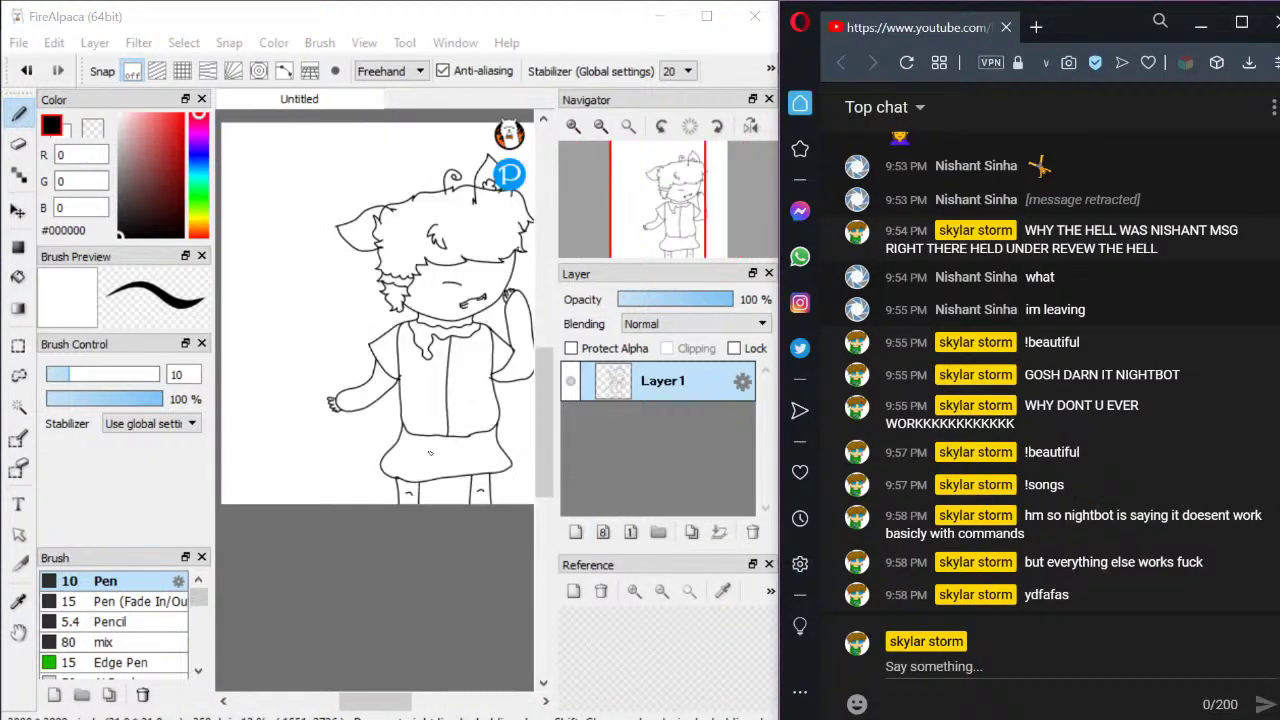
scroll(418, 427, "up", 2)
left_click_drag(420, 421, 392, 446)
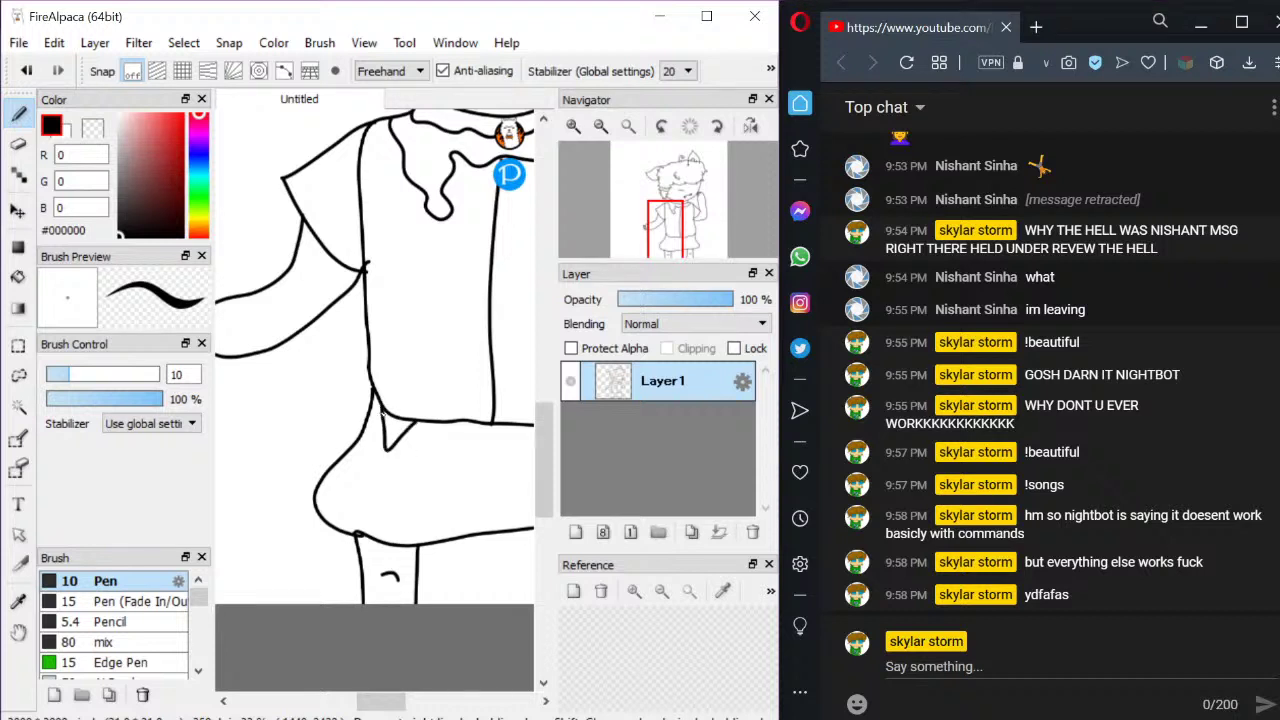
key("ctrl+z")
scroll(412, 359, "down", 3)
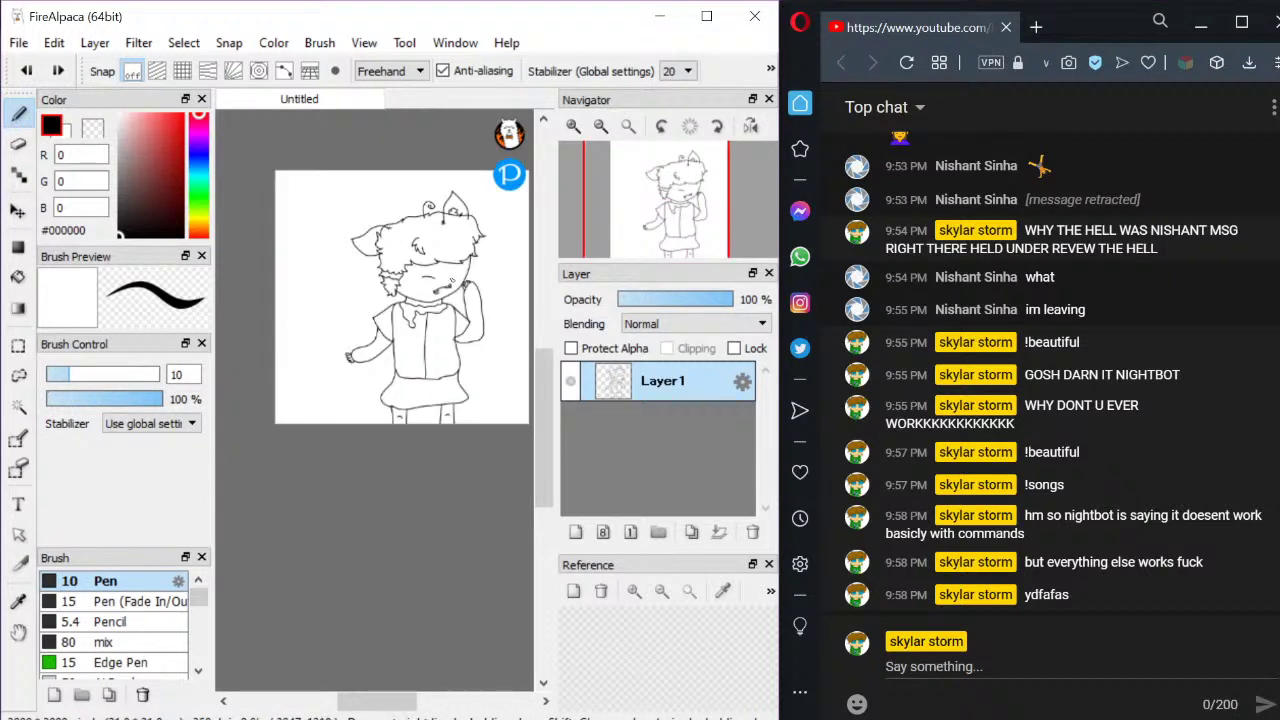
scroll(440, 300, "up", 3)
scroll(440, 300, "down", 2)
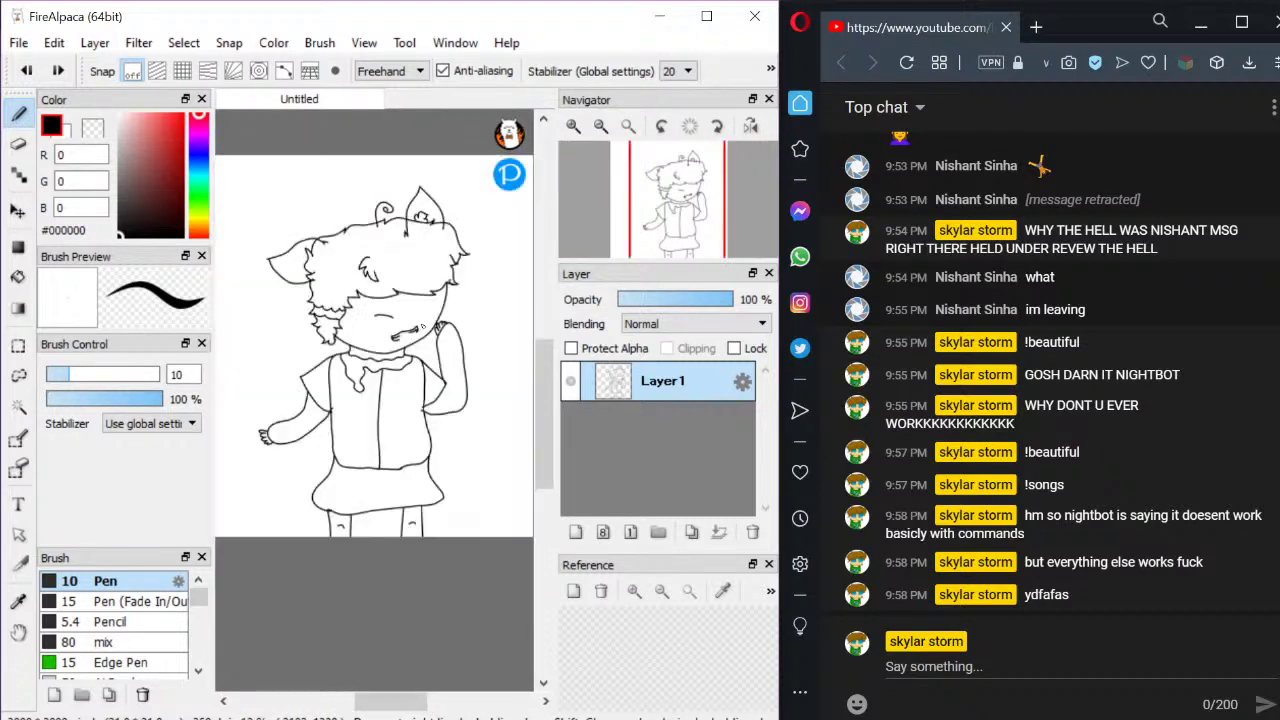
scroll(423, 326, "up", 1)
scroll(380, 330, "down", 4)
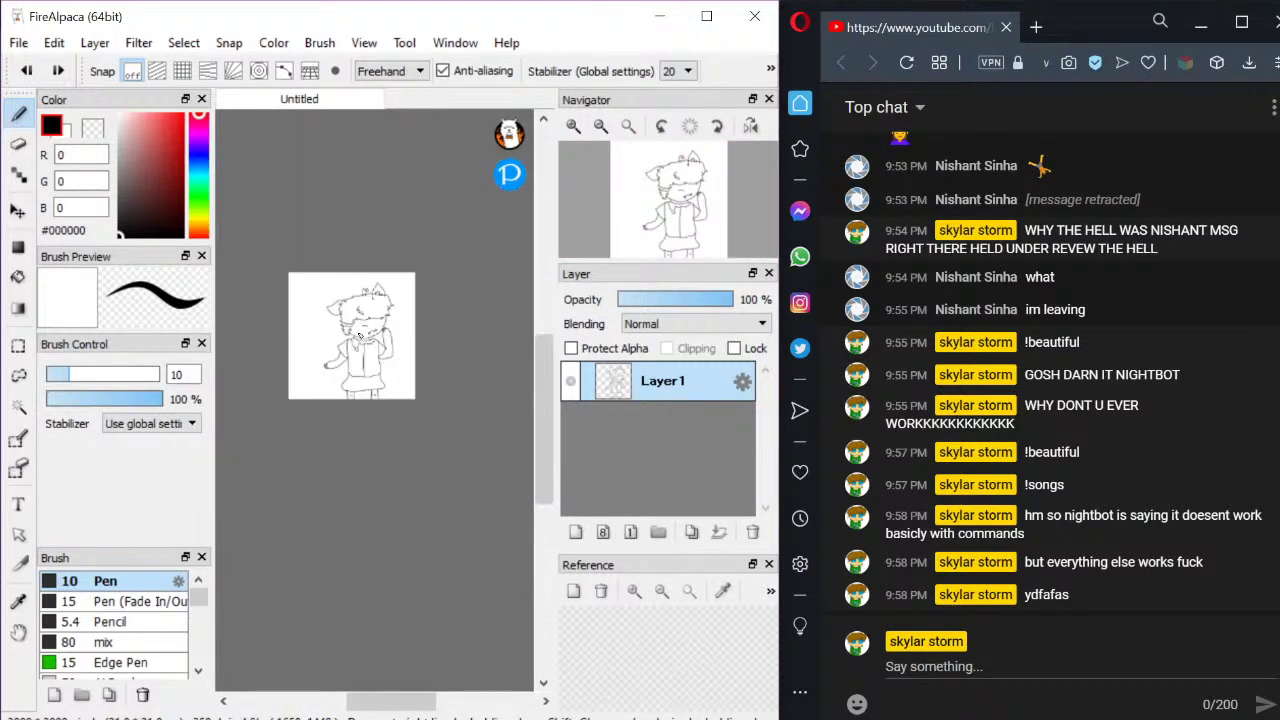
scroll(360, 336, "up", 3)
scroll(364, 340, "down", 1)
scroll(367, 343, "up", 1)
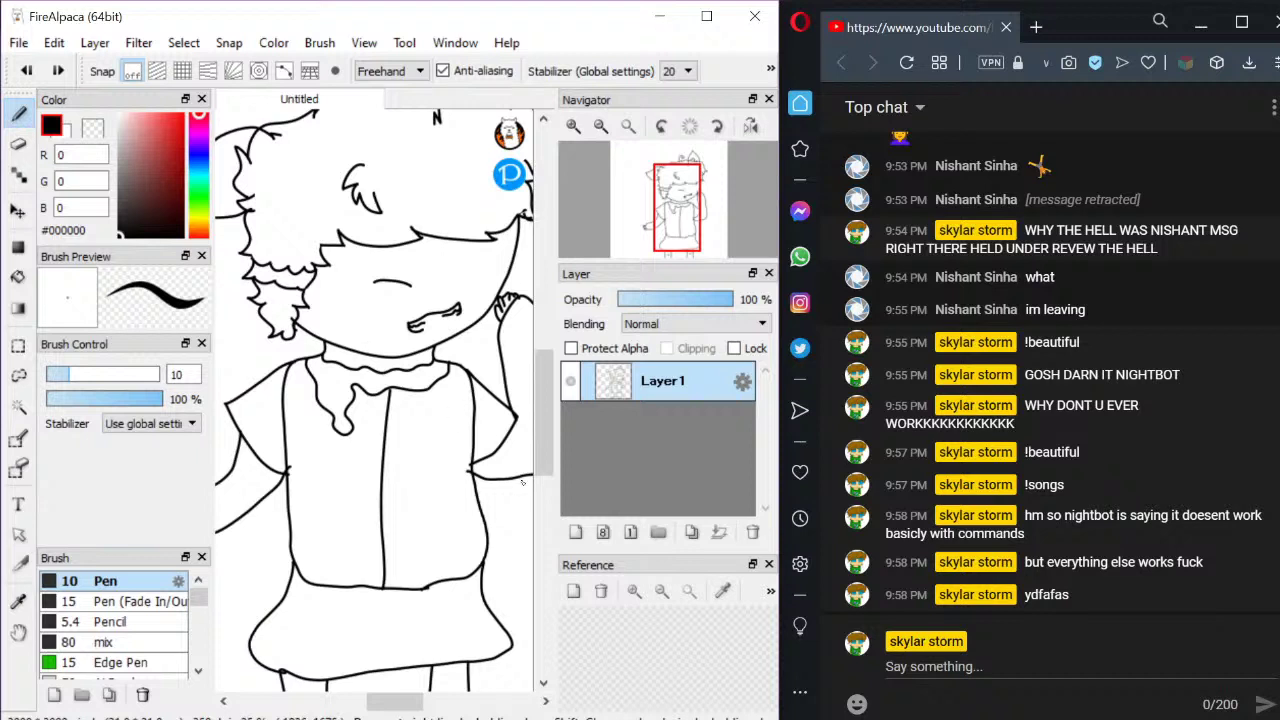
Widen the FireAlpaca window slightly and add a new layer placed beneath the line-art layer
left_click_drag(771, 374, 826, 403)
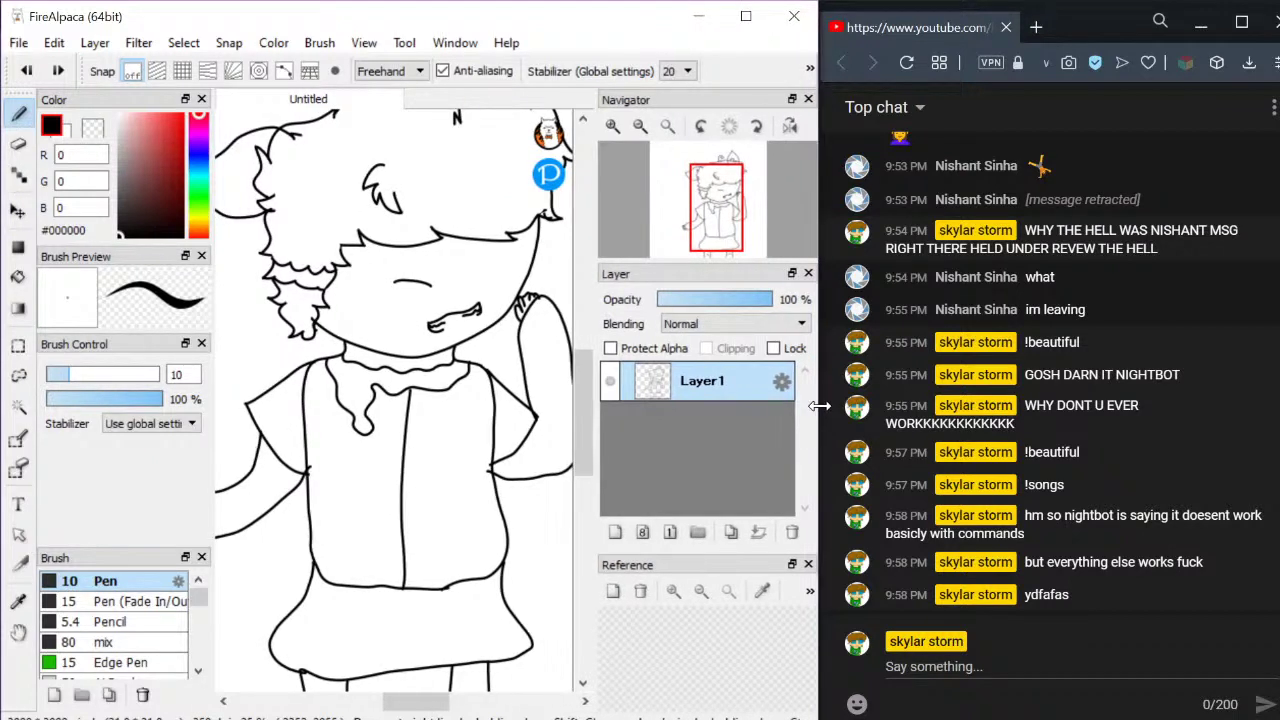
left_click(616, 531)
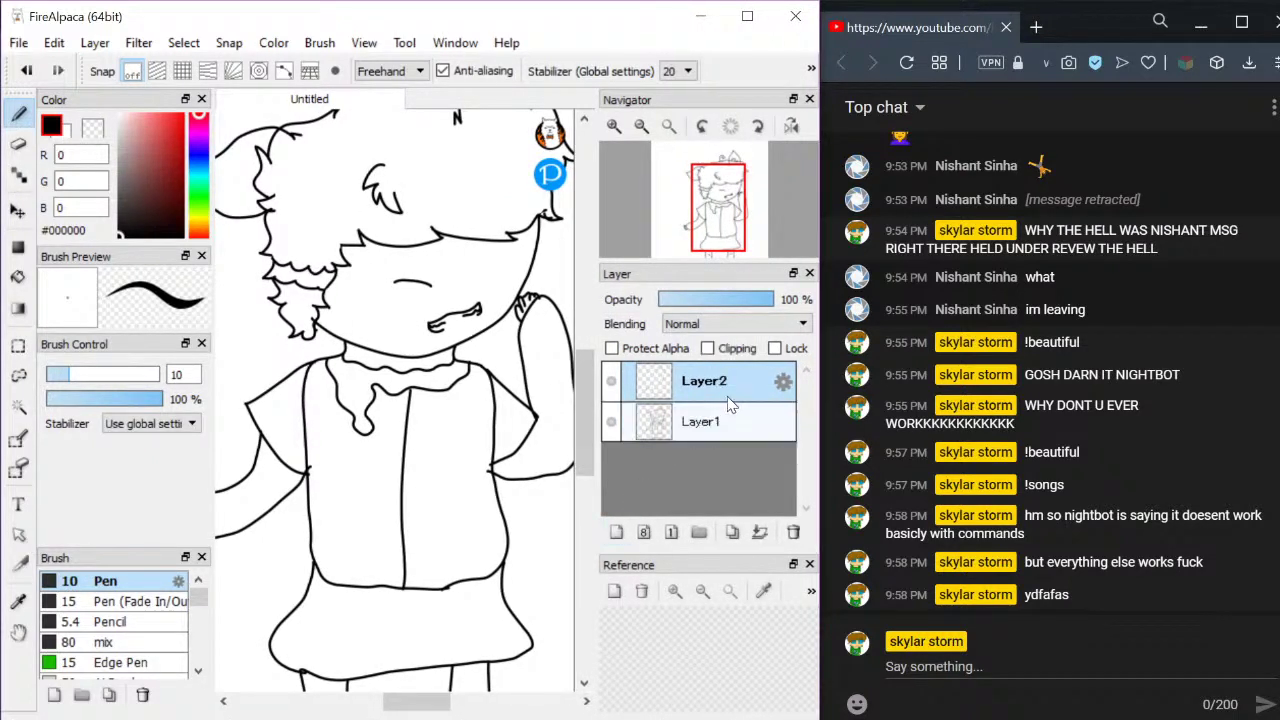
left_click_drag(730, 390, 725, 432)
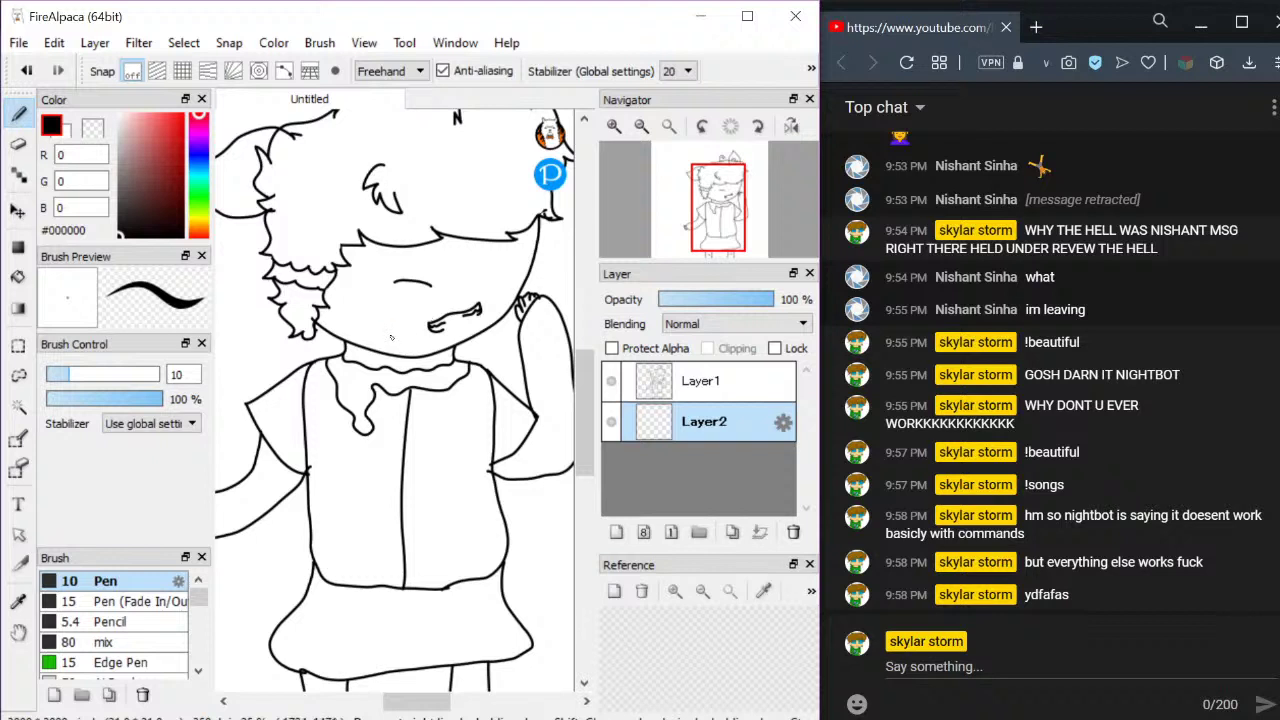
Set the drawing colour to the light orange skin tone #FFD69F
scroll(391, 338, "up", 2)
left_click(198, 226)
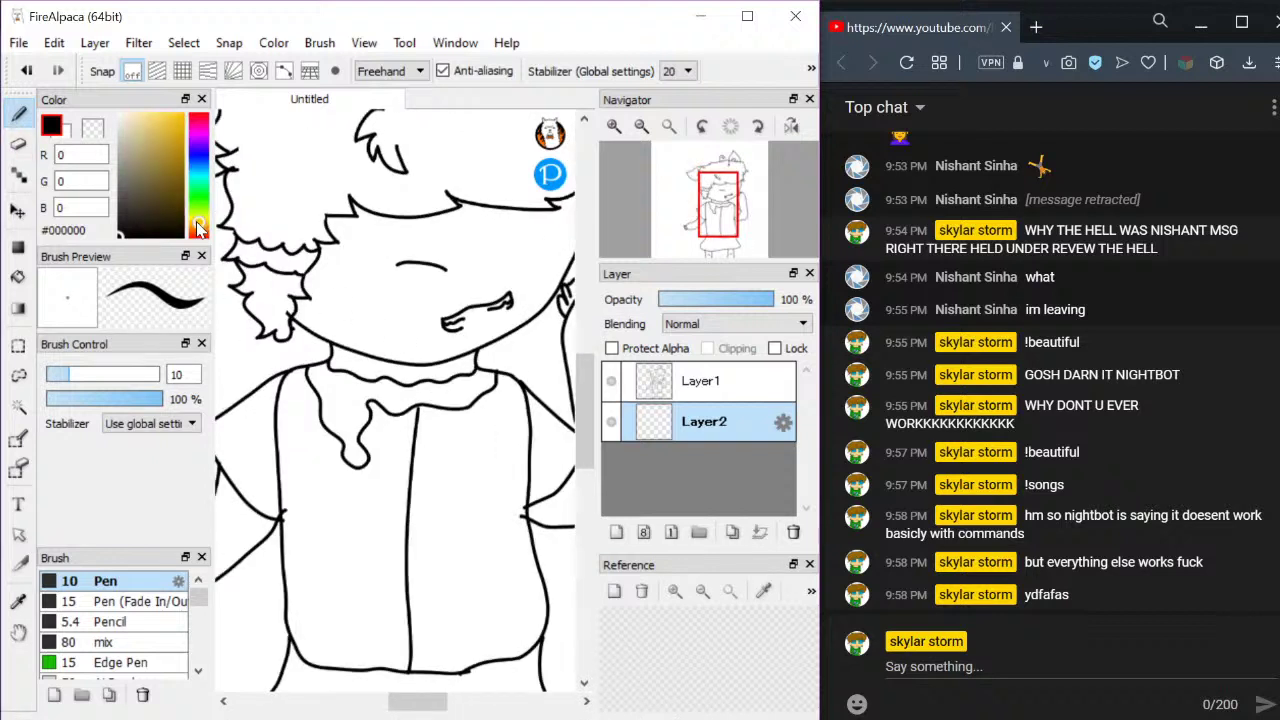
left_click(147, 119)
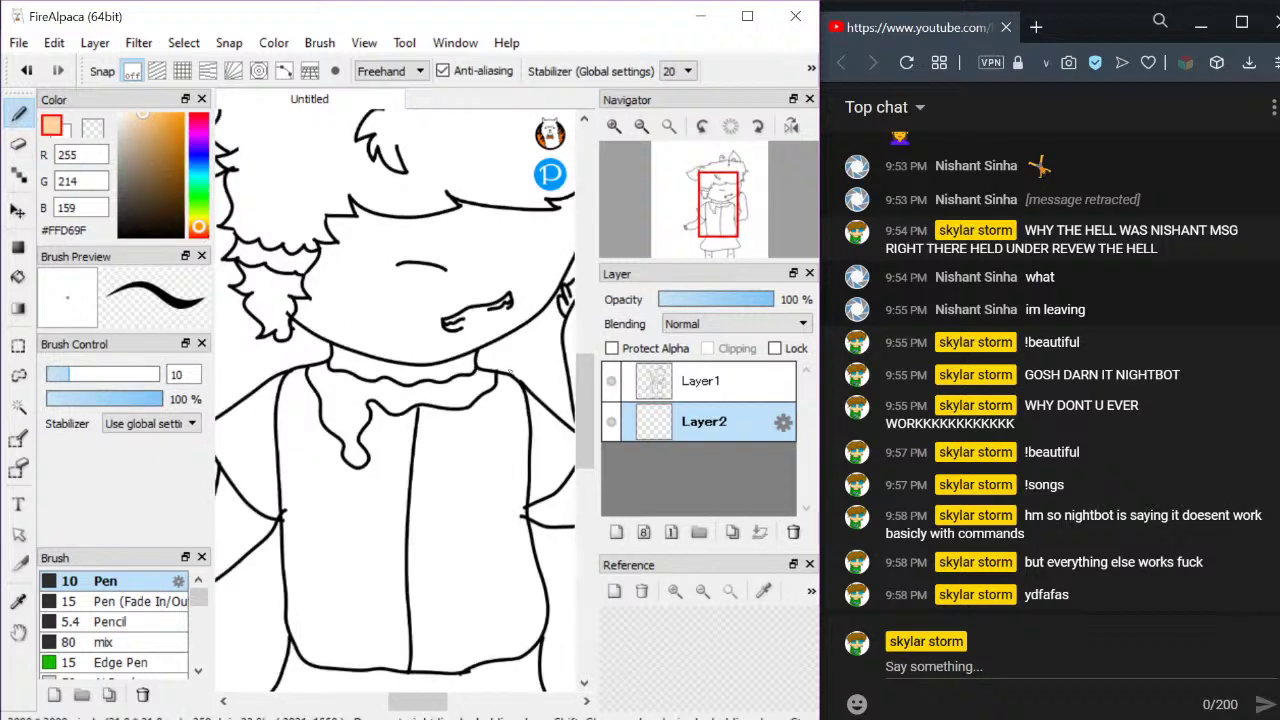
Close the gap in the mouth's lower outline with a skin-tone stroke and fill the face using the Bucket tool
scroll(519, 268, "up", 5)
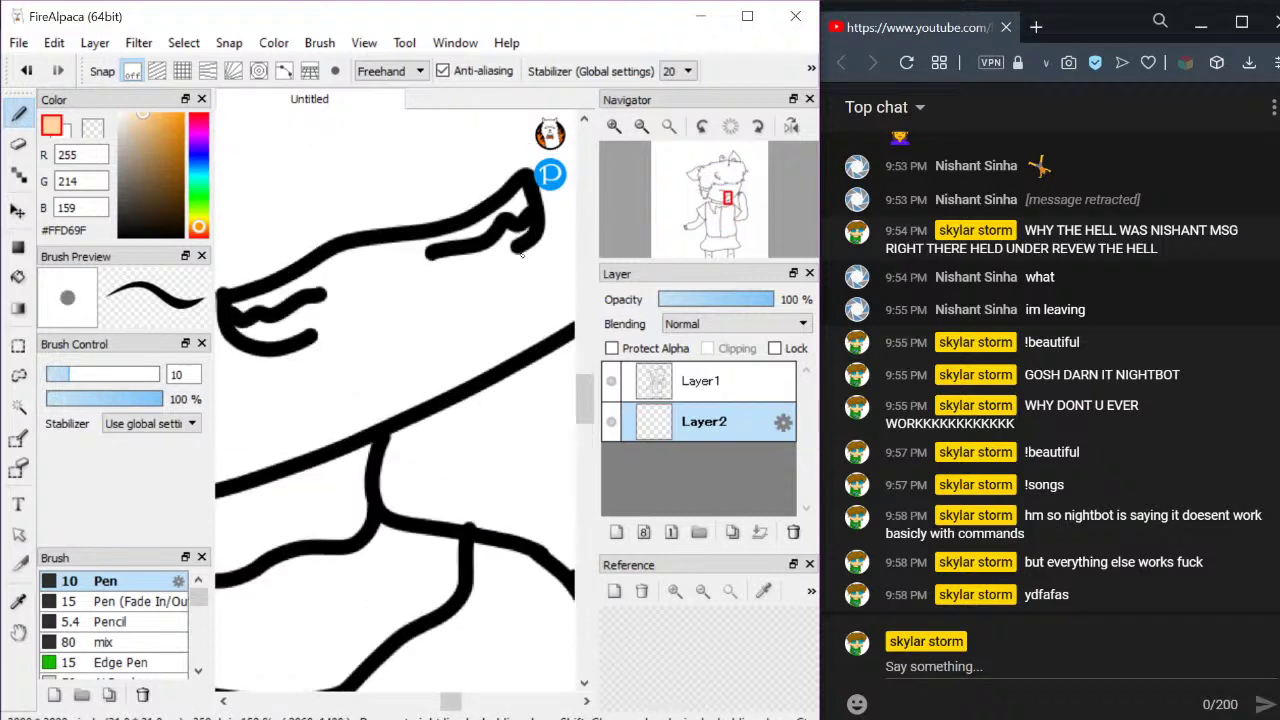
left_click_drag(521, 255, 292, 333)
left_click(18, 277)
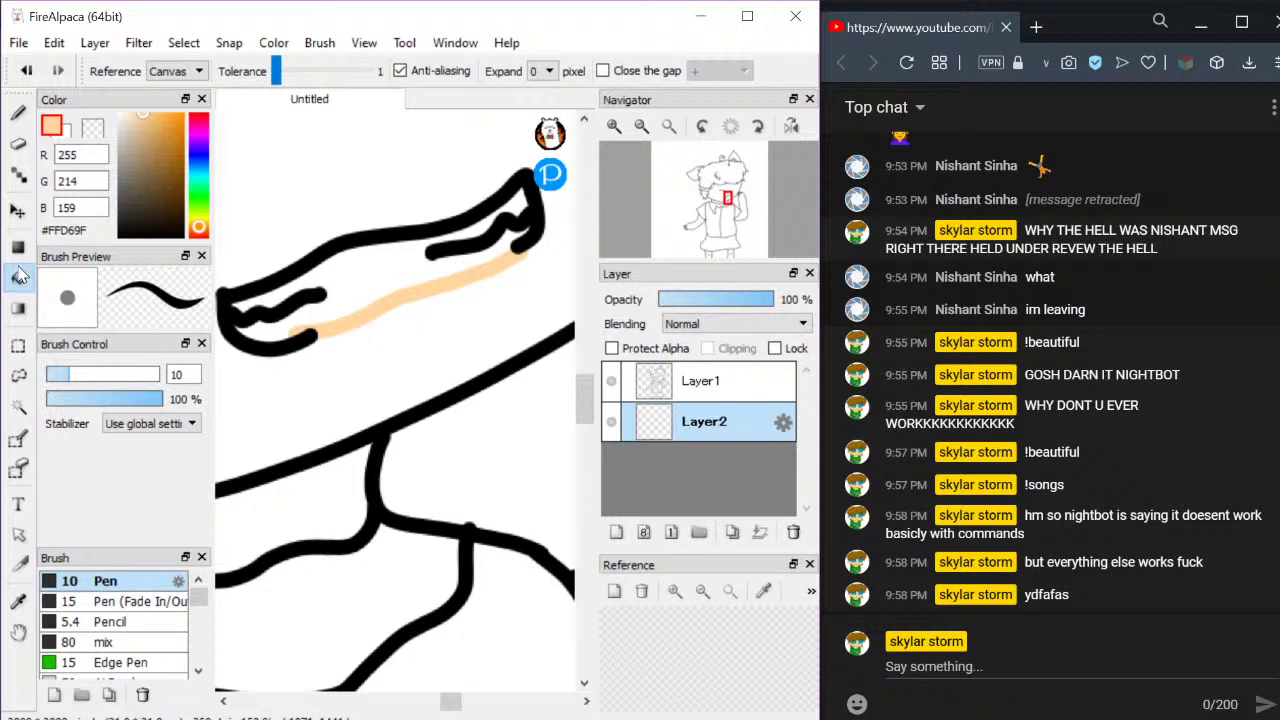
left_click(350, 413)
scroll(350, 413, "down", 5)
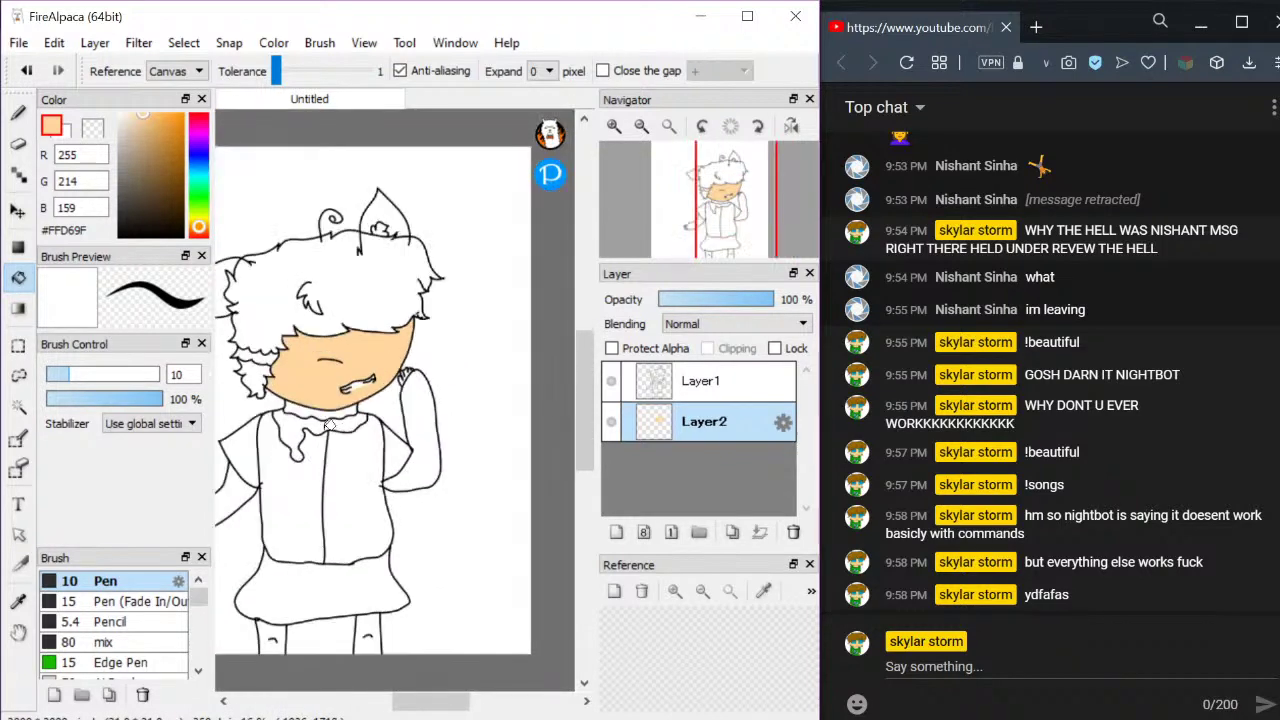
Fill the neck and the raised hand beside the face with the skin tone, touching up the small leftover corner with the Brush tool
scroll(328, 425, "up", 4)
scroll(300, 380, "down", 2)
scroll(320, 352, "up", 3)
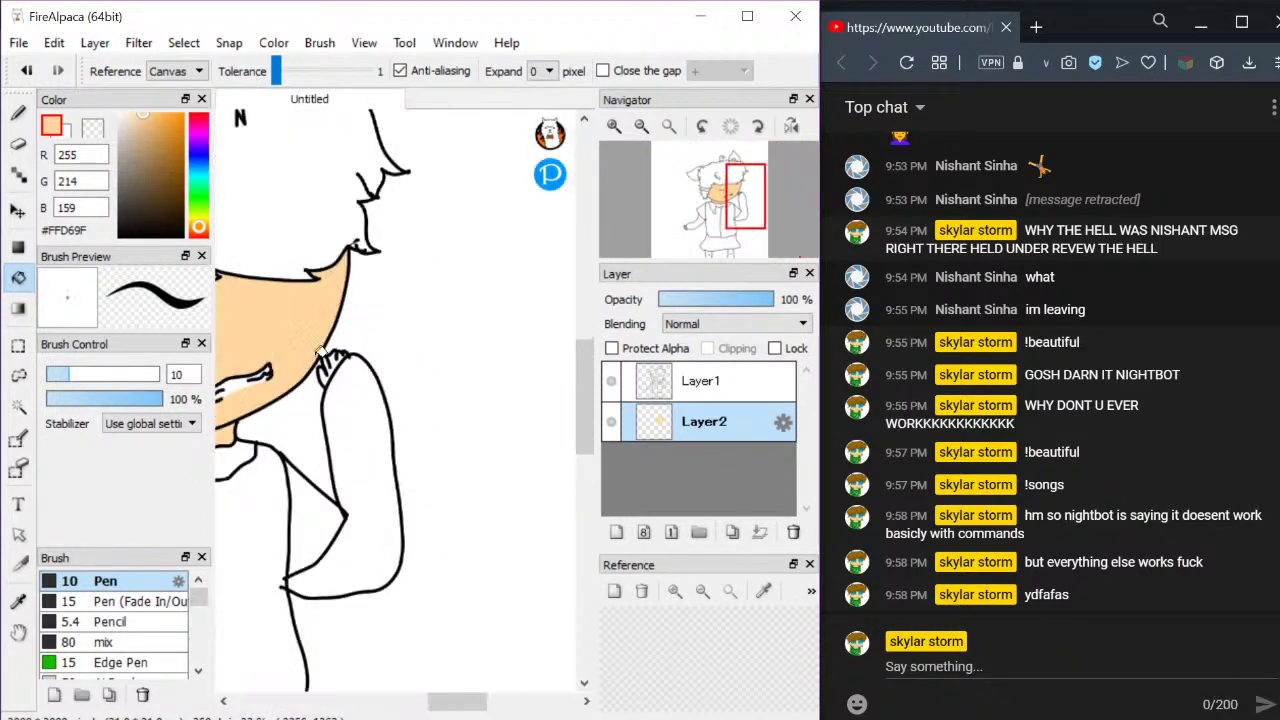
scroll(320, 352, "up", 4)
left_click(423, 382)
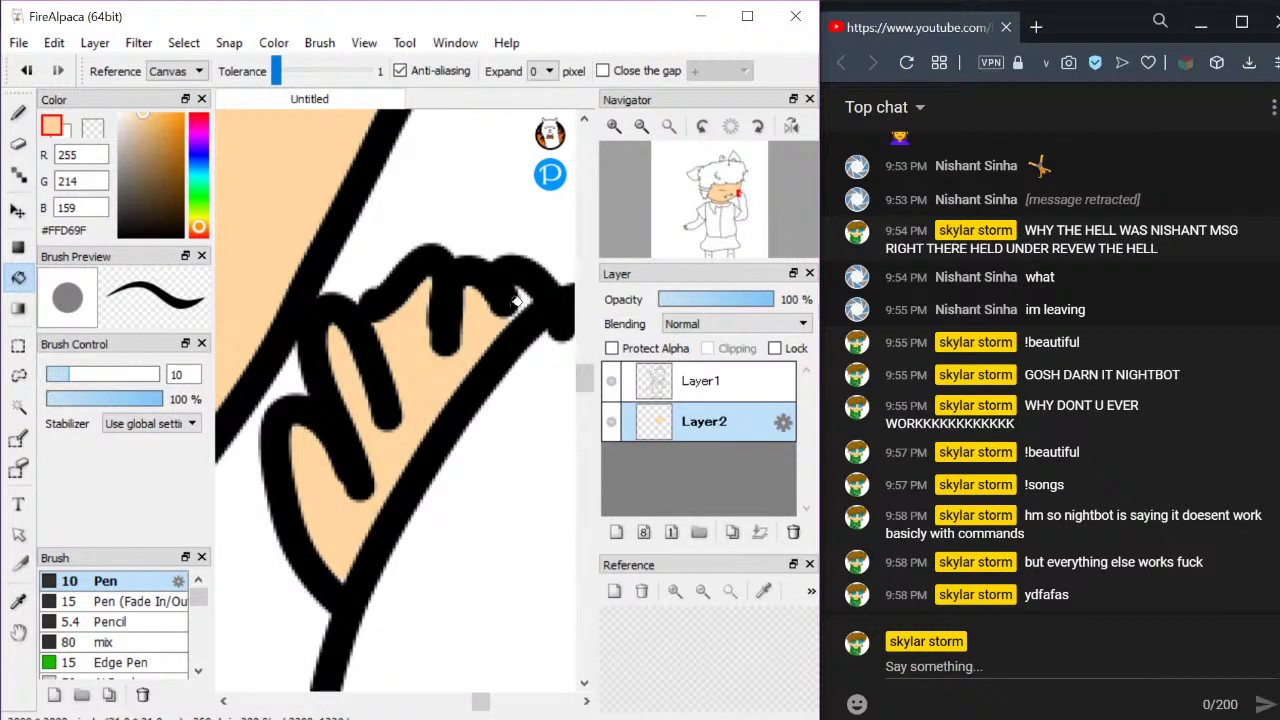
key("b")
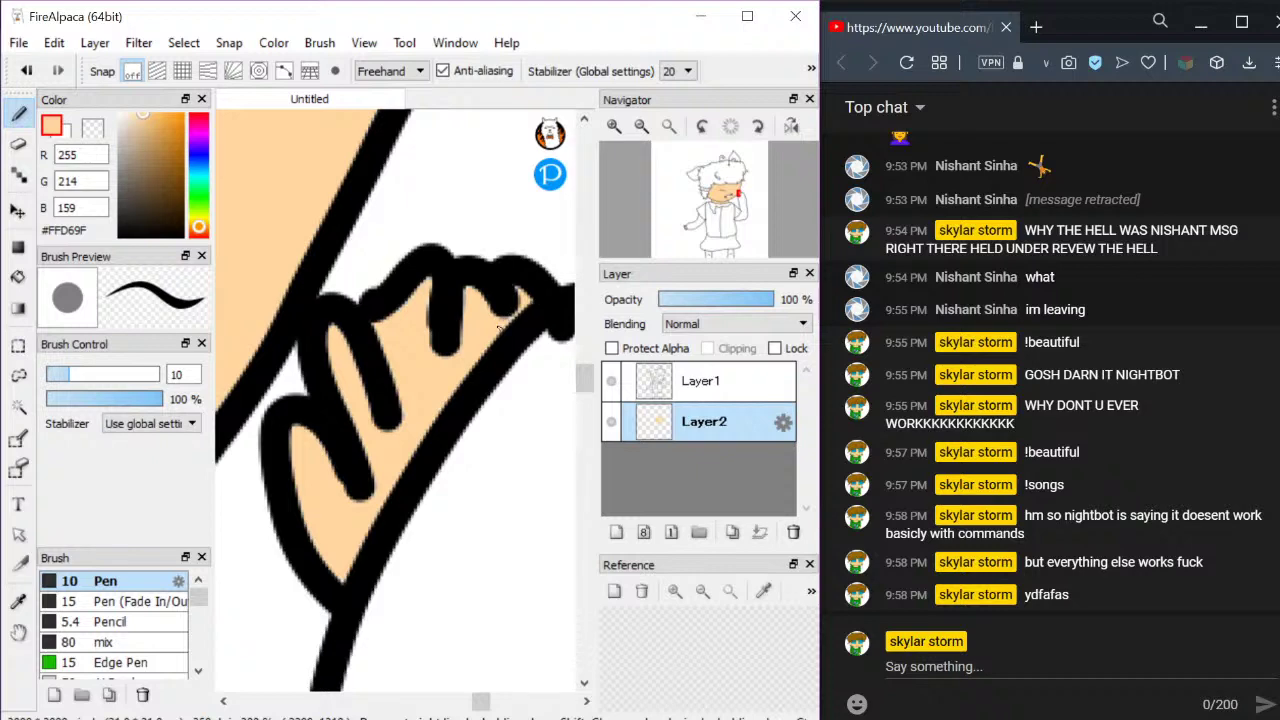
Fill the outstretched hand and forearm, and the raised arm on the other side, with the skin tone using the Bucket tool
scroll(322, 427, "down", 5)
scroll(322, 427, "up", 5)
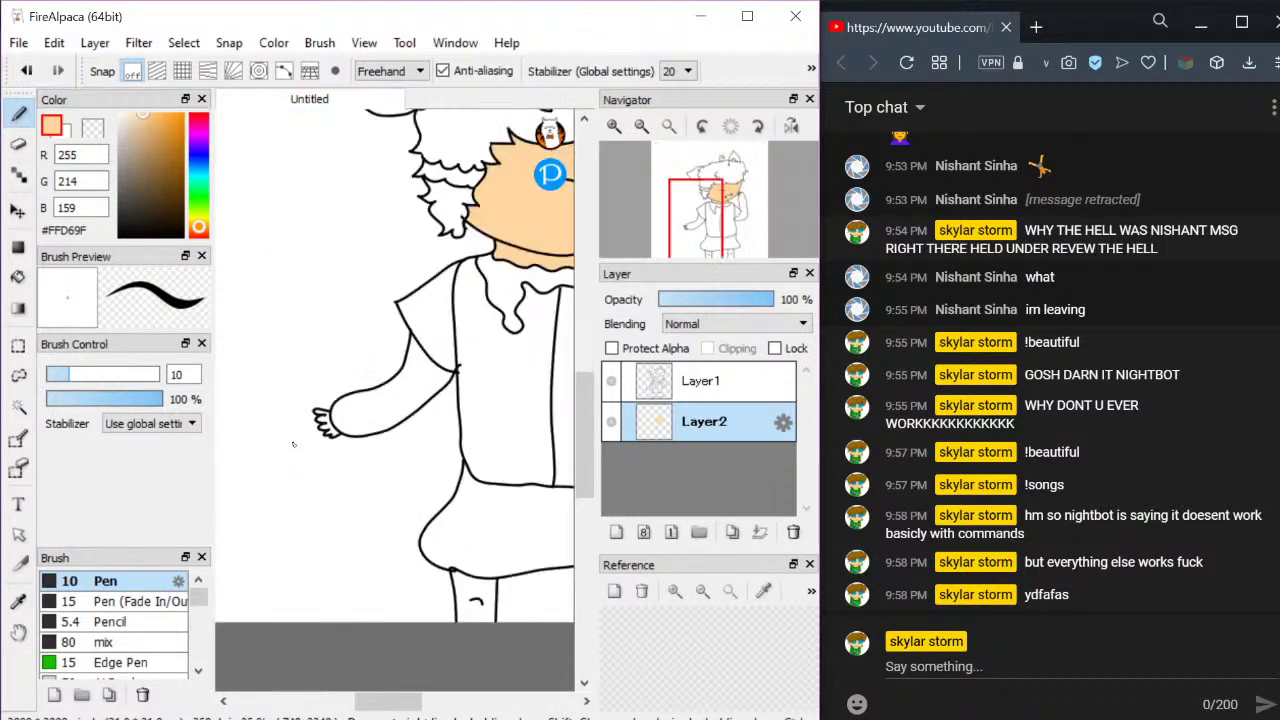
left_click(17, 277)
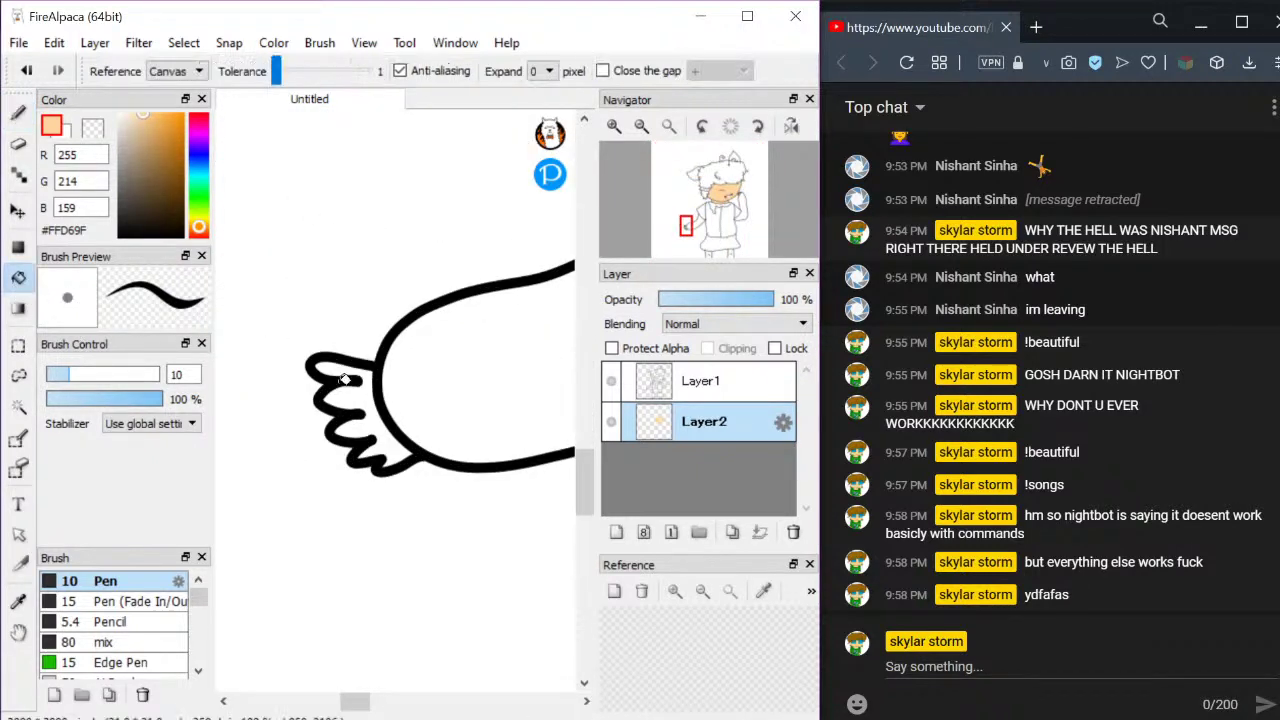
left_click(413, 389)
scroll(370, 425, "down", 2)
scroll(370, 425, "down", 3)
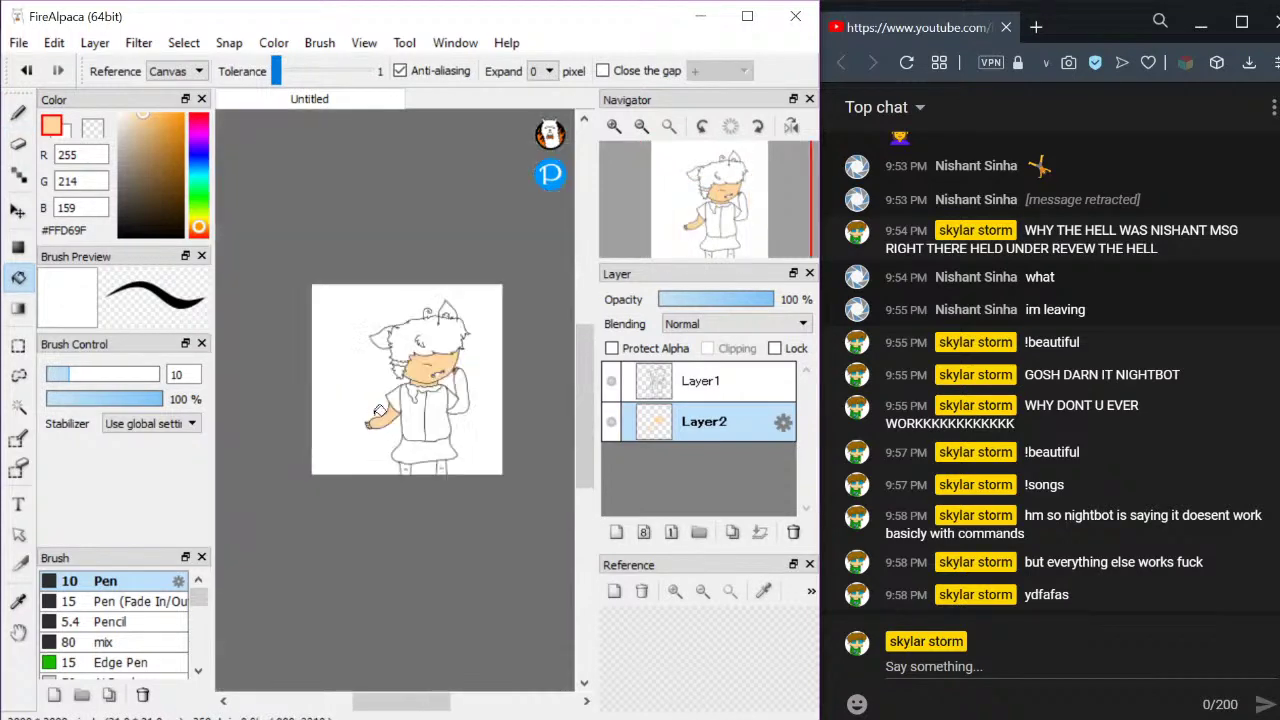
scroll(370, 425, "up", 3)
left_click(460, 398)
Set the drawing colour to light pink #FF9FF2 and fill the left half of the shirt front
scroll(355, 455, "up", 2)
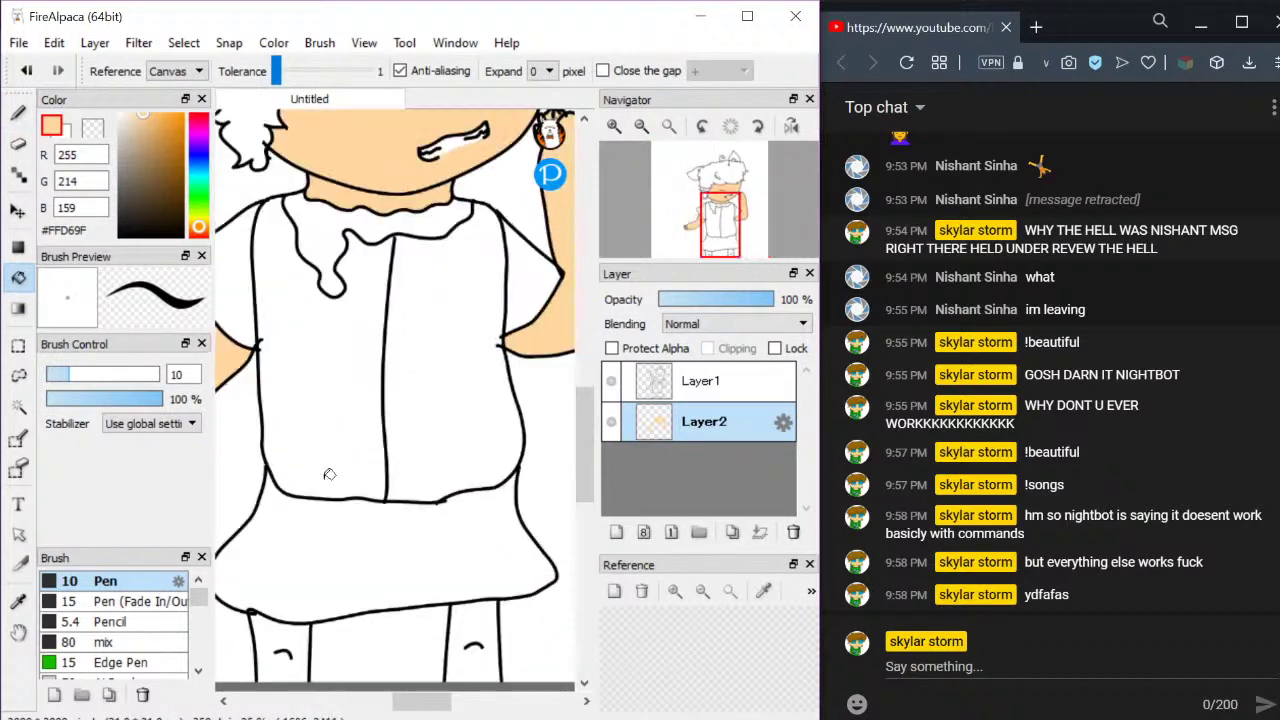
left_click_drag(201, 152, 199, 130)
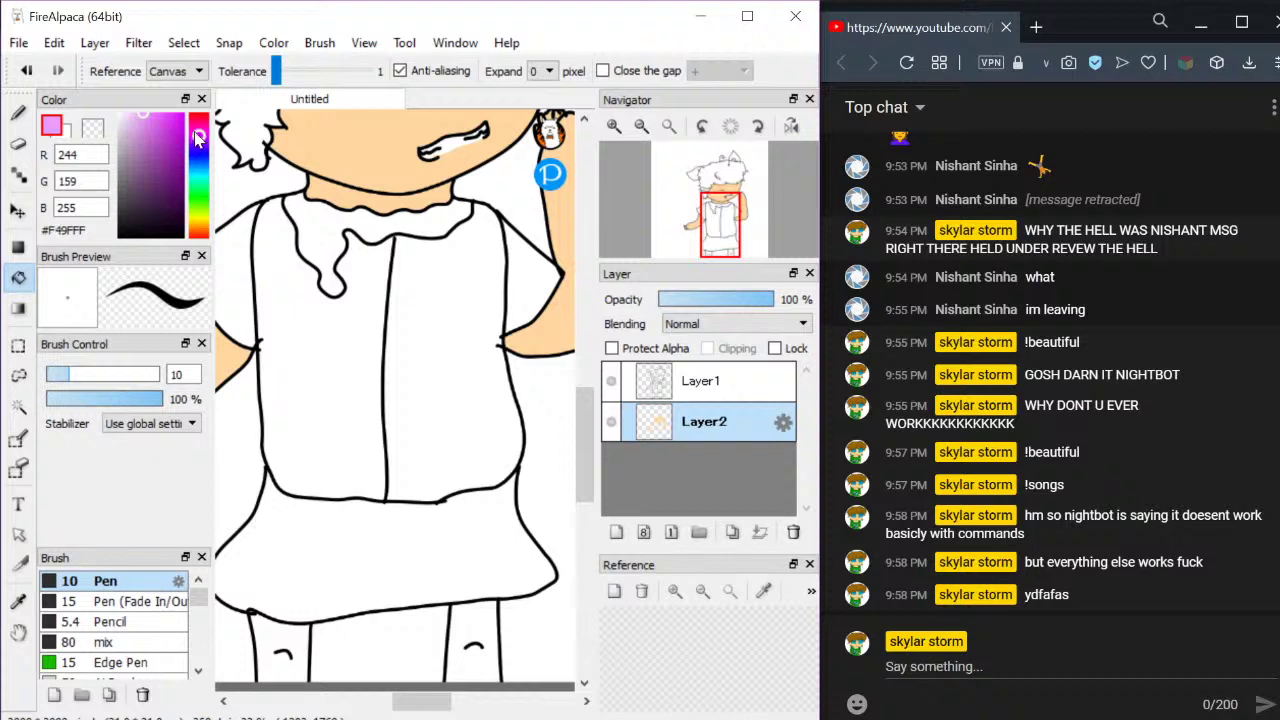
left_click(378, 360)
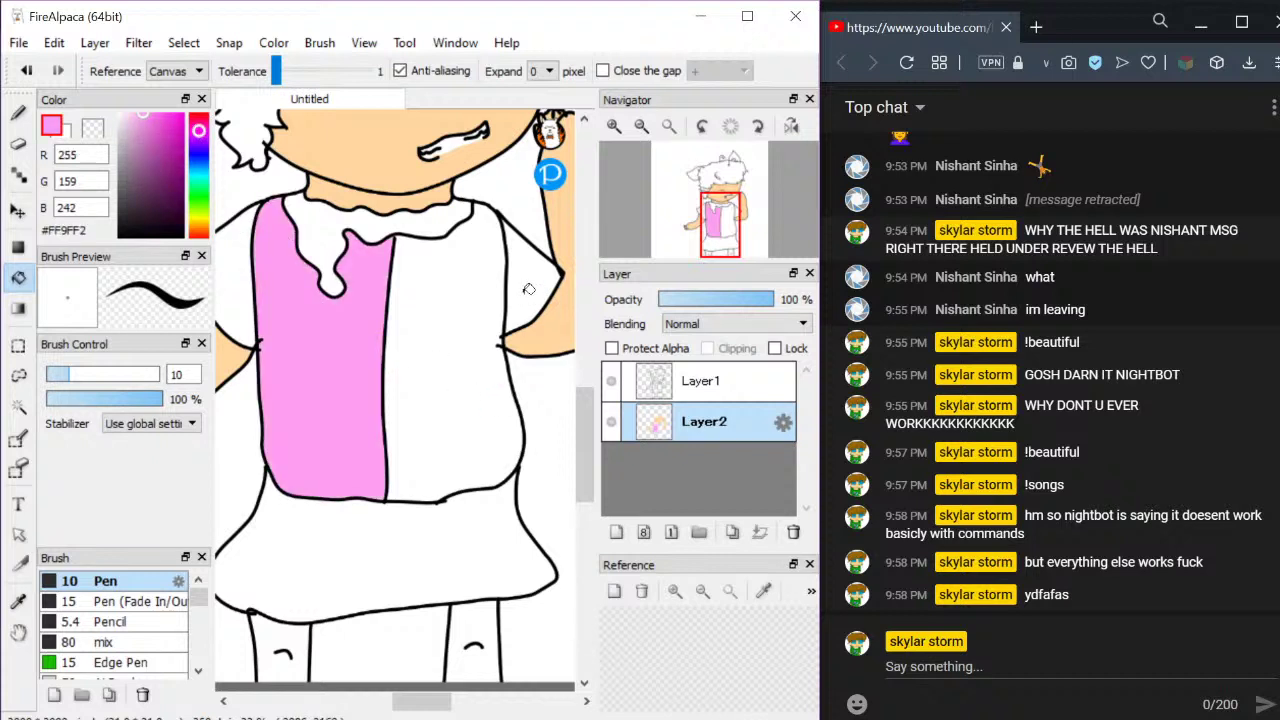
Replace the shirt's pink fill with light blue #9FC6FF, covering both shirt halves and both sleeves
left_click(495, 300)
key("ctrl+z")
key("ctrl+z")
mouse_move(200, 160)
left_mouse_down()
mouse_move(200, 180)
mouse_move(199, 163)
left_mouse_up()
left_click(368, 350)
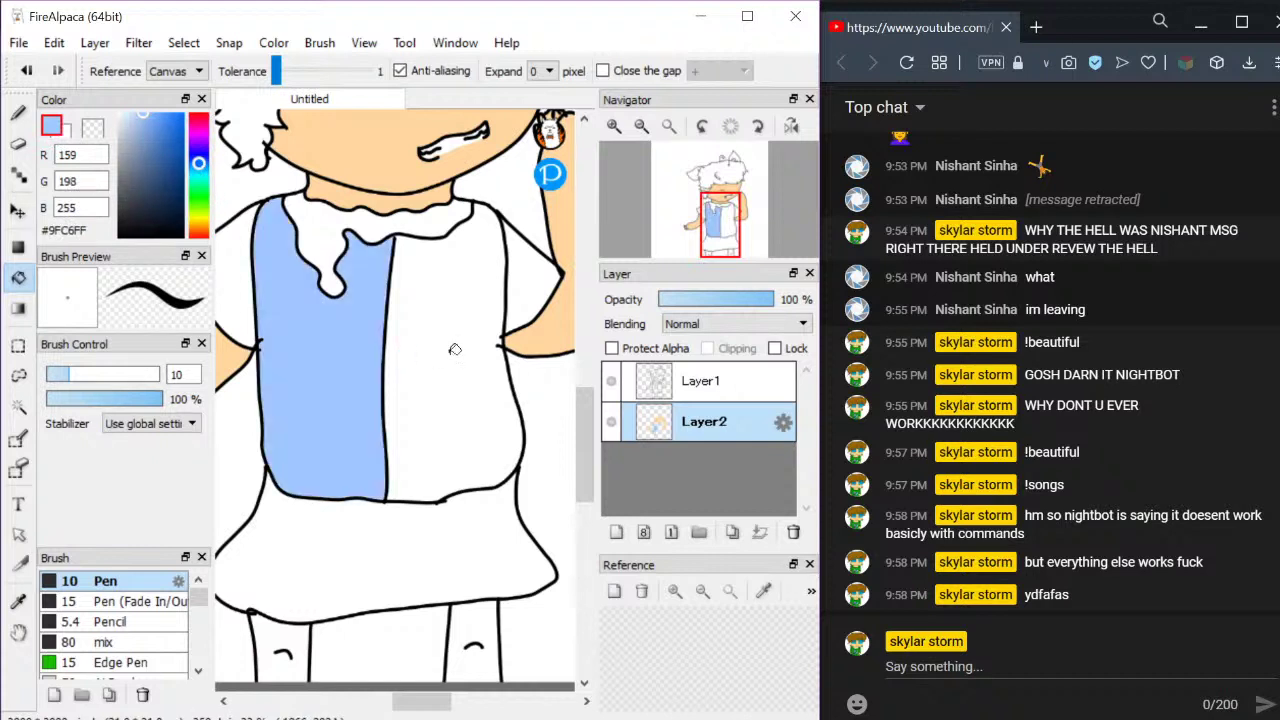
left_click(455, 350)
left_click(536, 292)
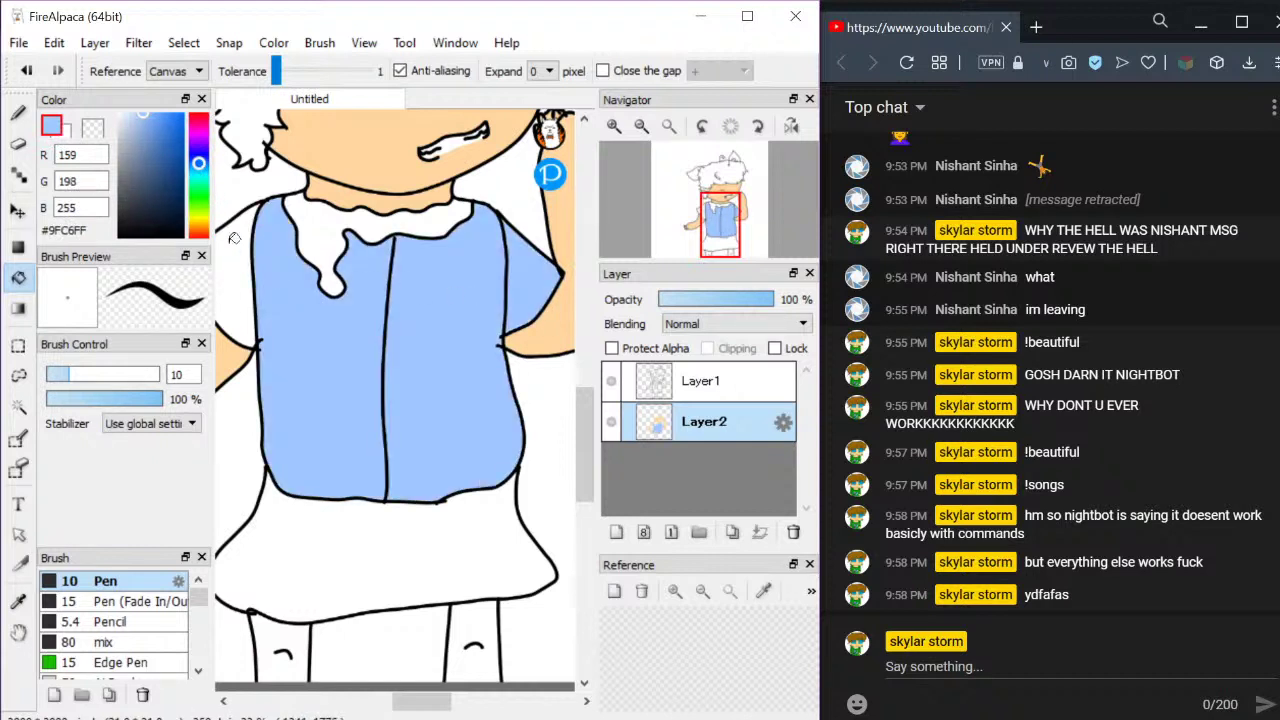
left_click(235, 239)
Fill the skirt with light cyan #9FFAFF and both legs with the peach skin tone #FFD69F
left_click(199, 176)
left_click(199, 174)
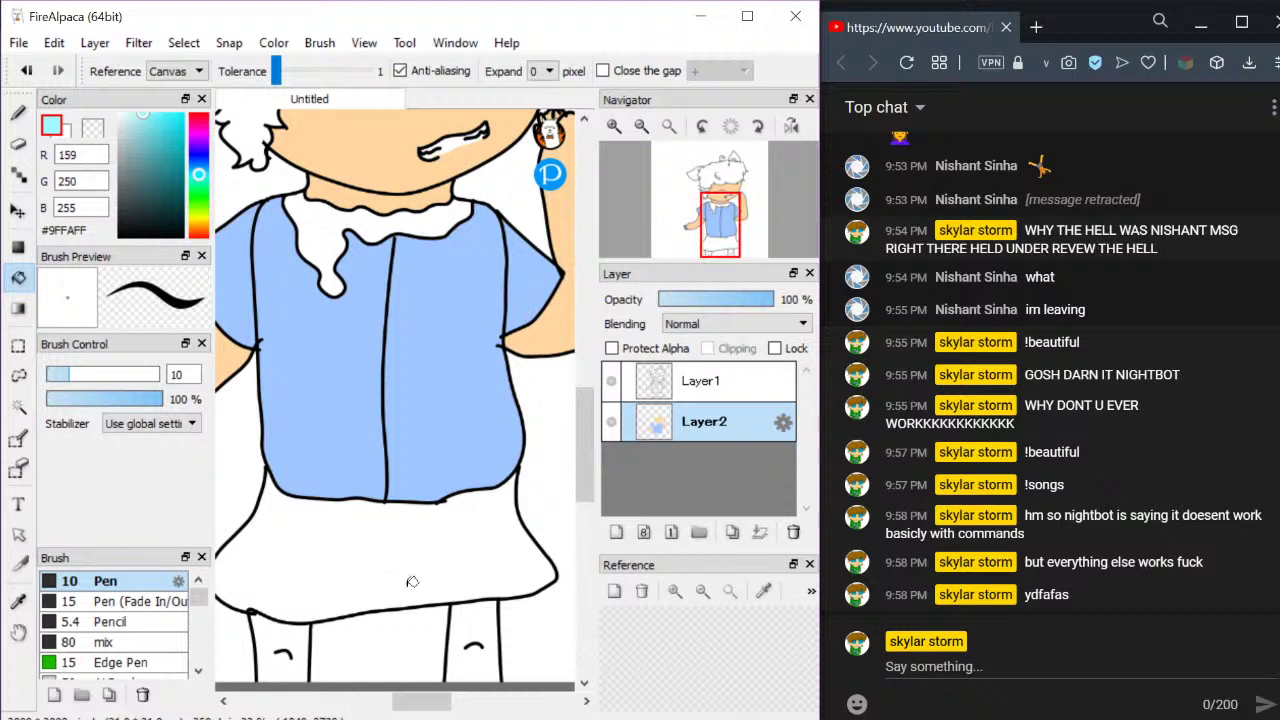
left_click(402, 558)
left_click(199, 228)
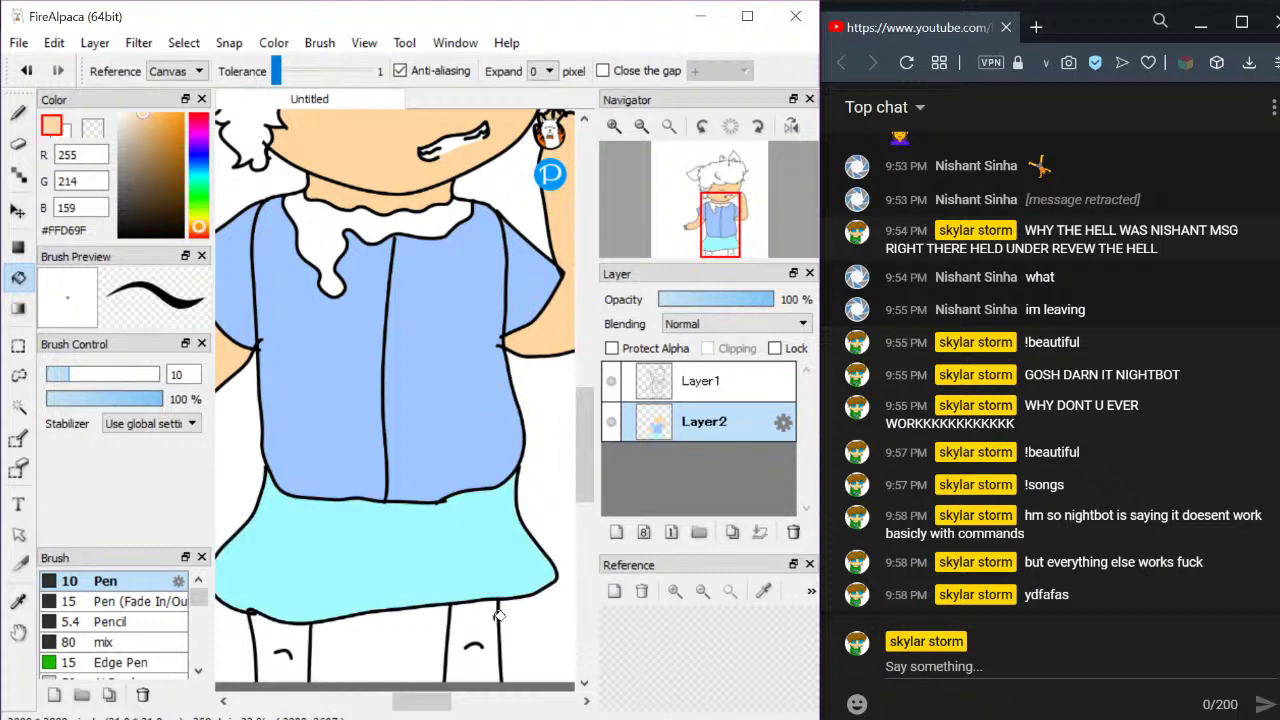
left_click(490, 622)
left_click(283, 628)
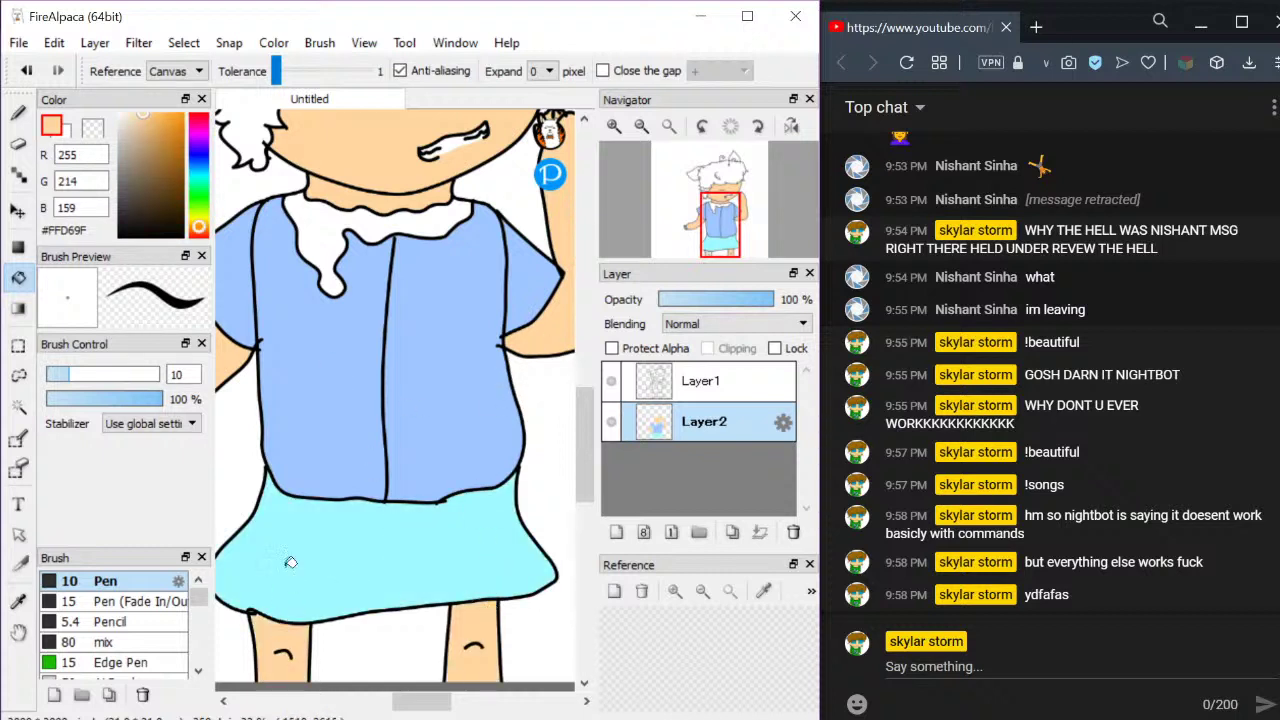
Fill the character's main hair and both ears with the muted red #D86969
scroll(340, 500, "down", 2)
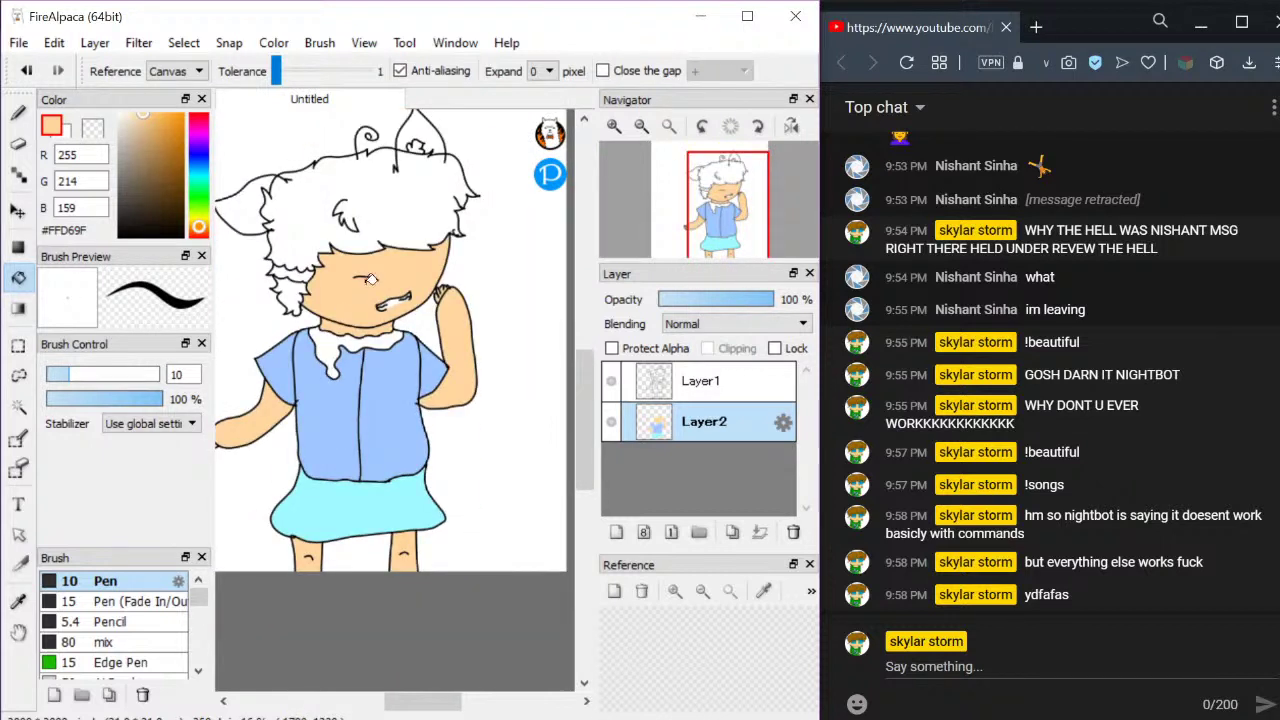
left_click(199, 116)
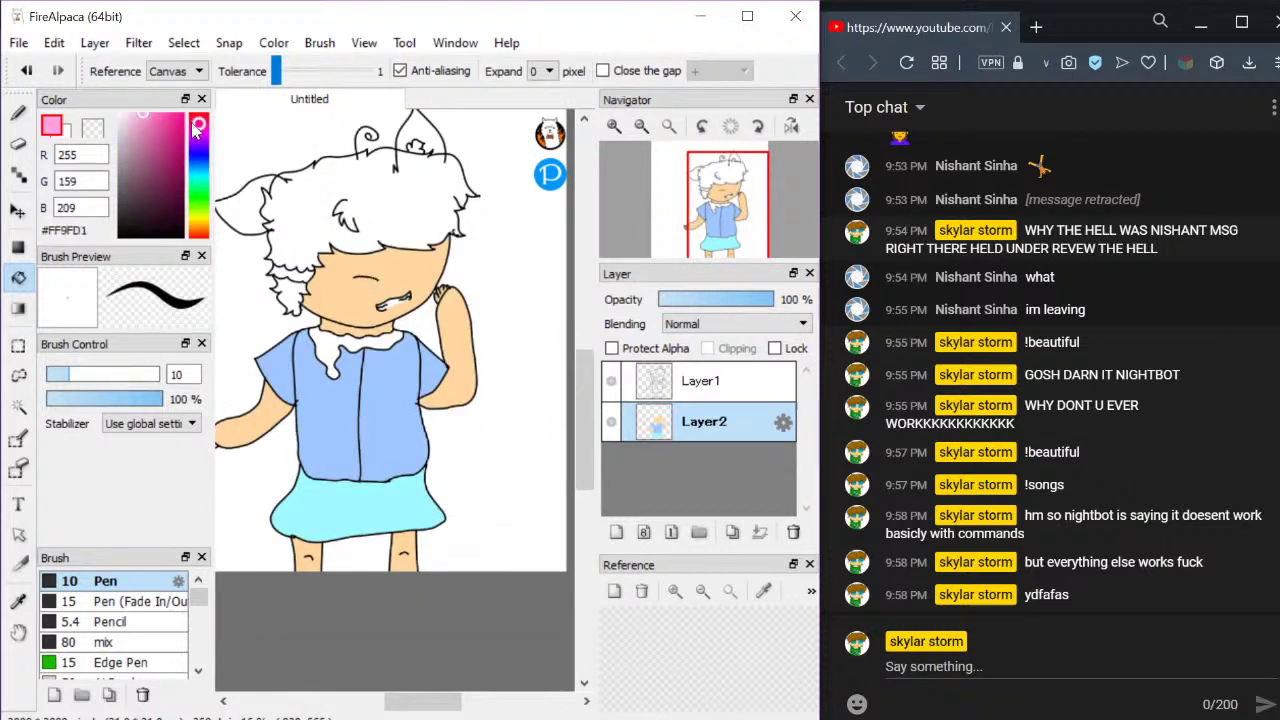
left_click(166, 133)
left_click(152, 132)
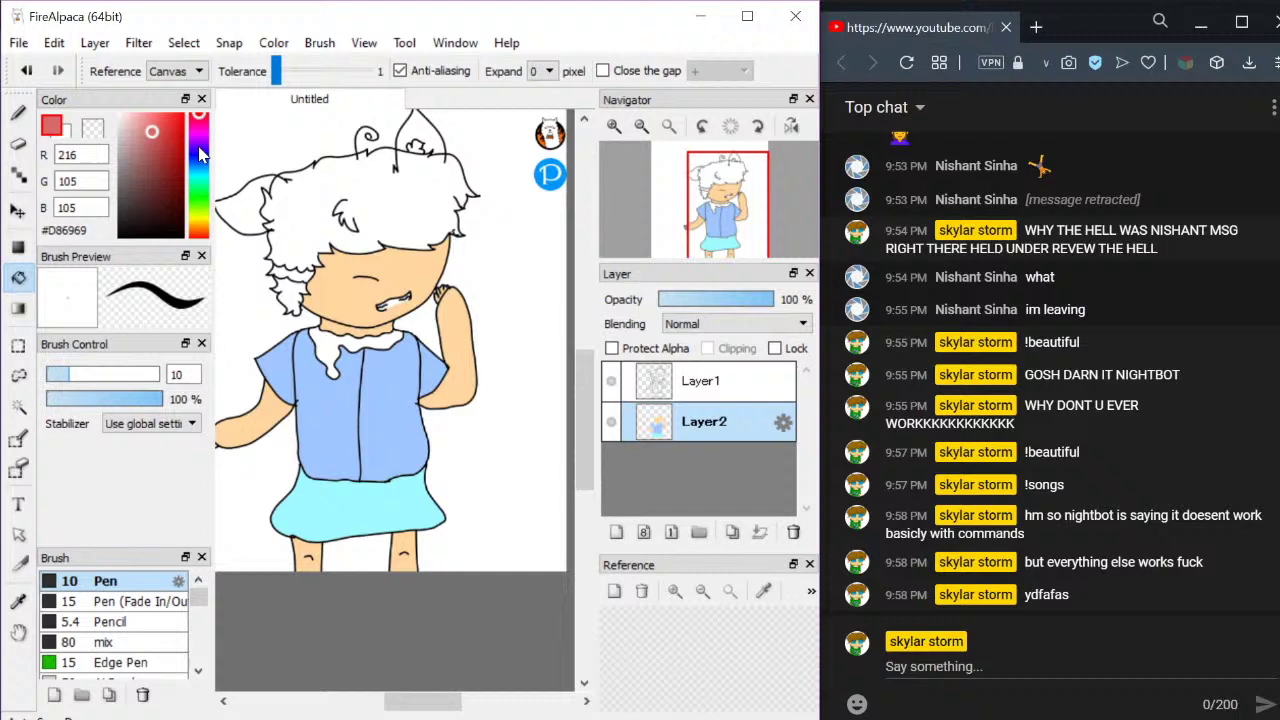
left_click(320, 204)
scroll(313, 289, "down", 1)
scroll(313, 289, "up", 1)
left_click(278, 232)
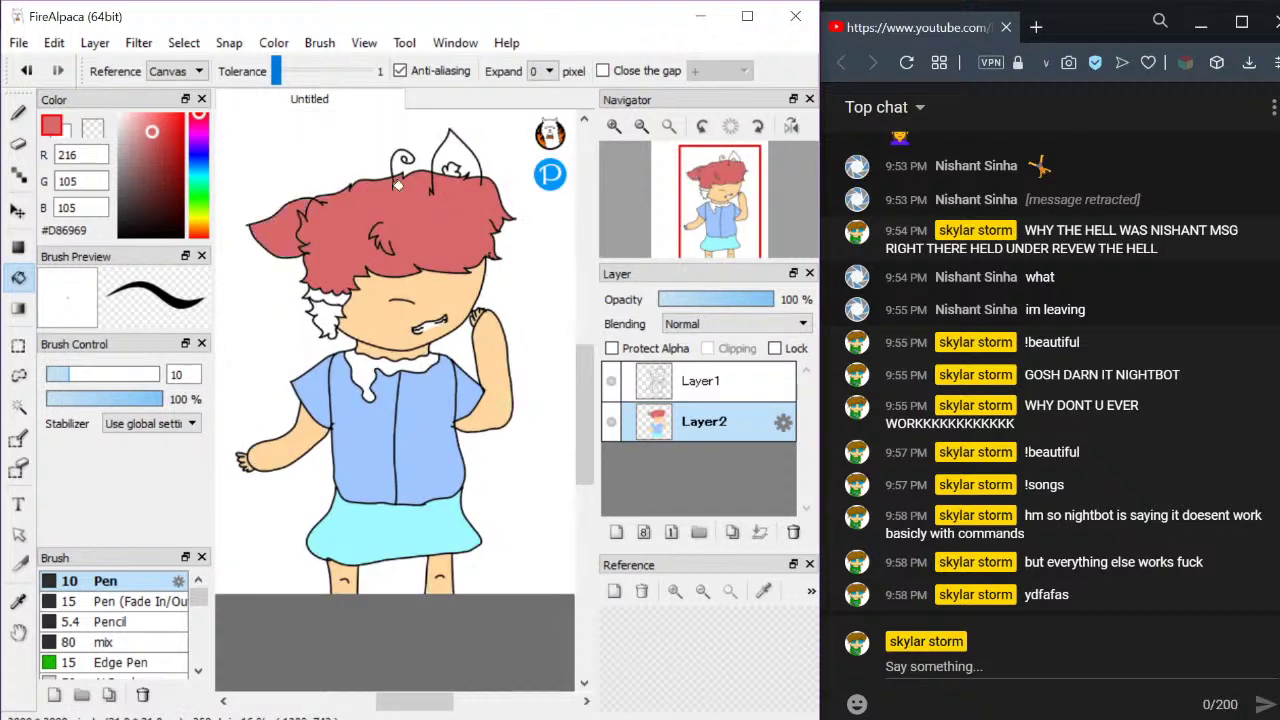
left_click(460, 155)
Fill the hair tuft beside the cheek with darker red #B15B5B and the band above it with pale green #CEFFBE
scroll(320, 290, "up", 5)
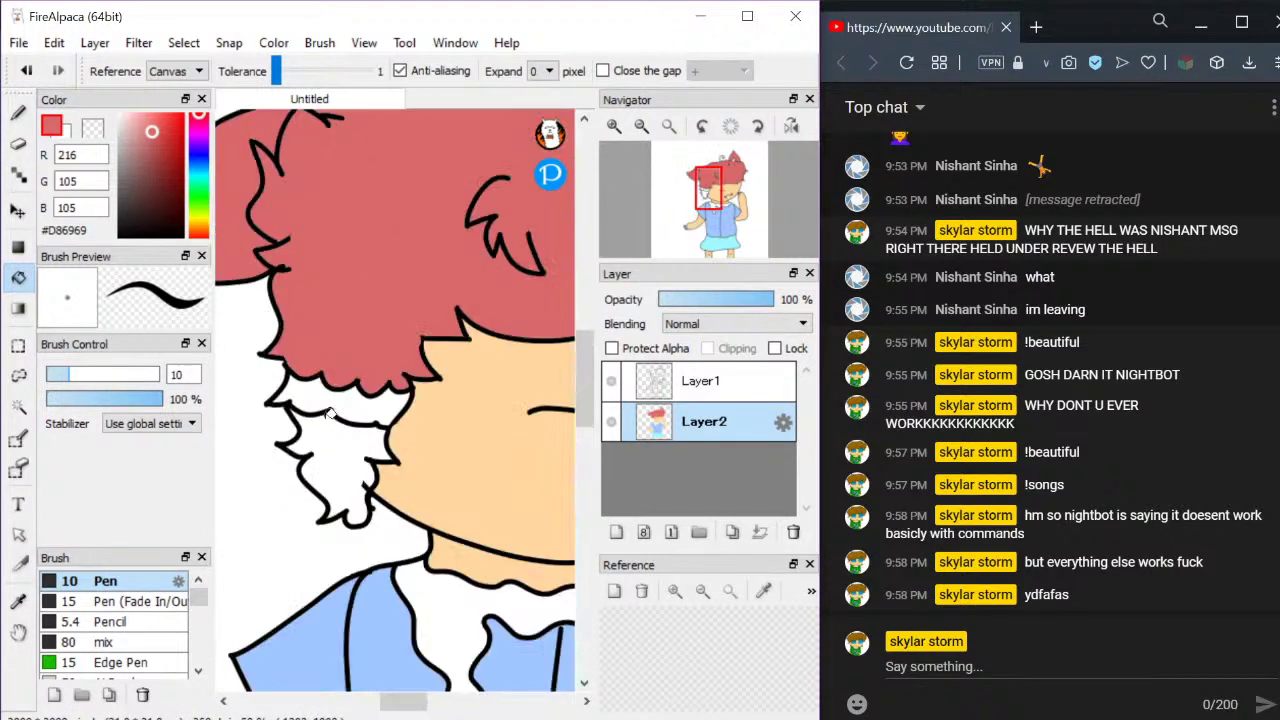
left_click(150, 151)
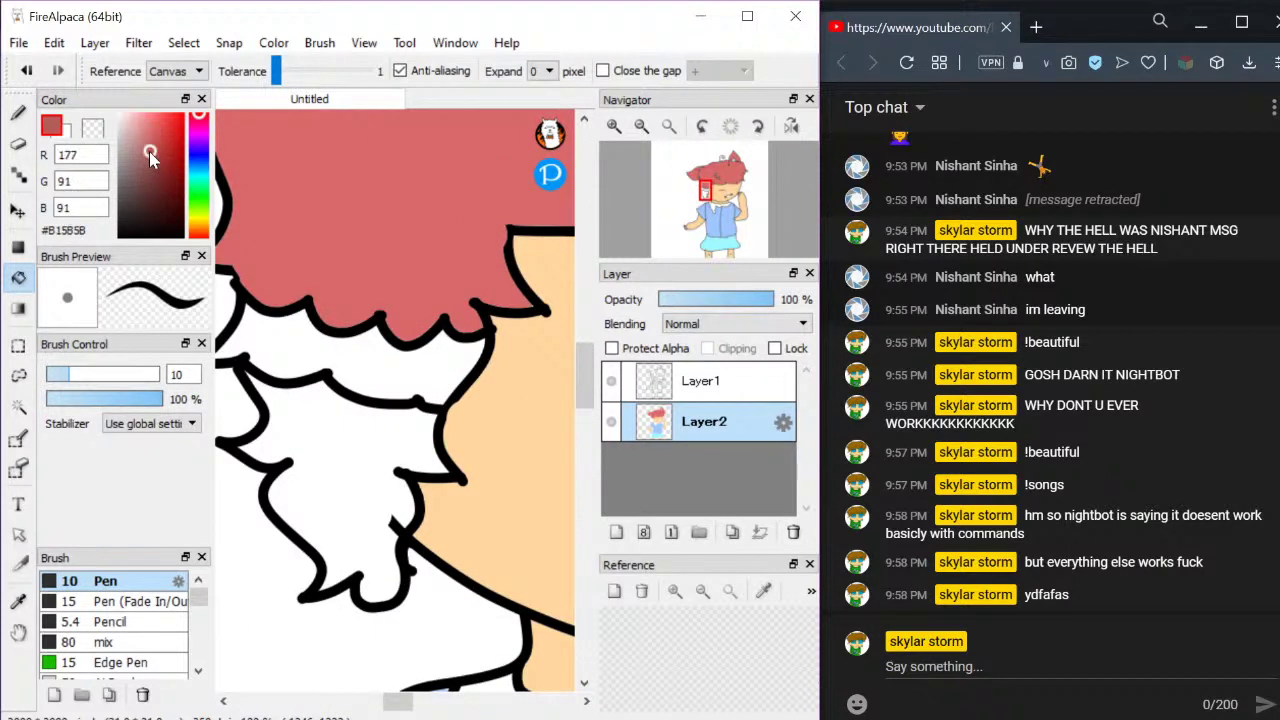
left_click(348, 444)
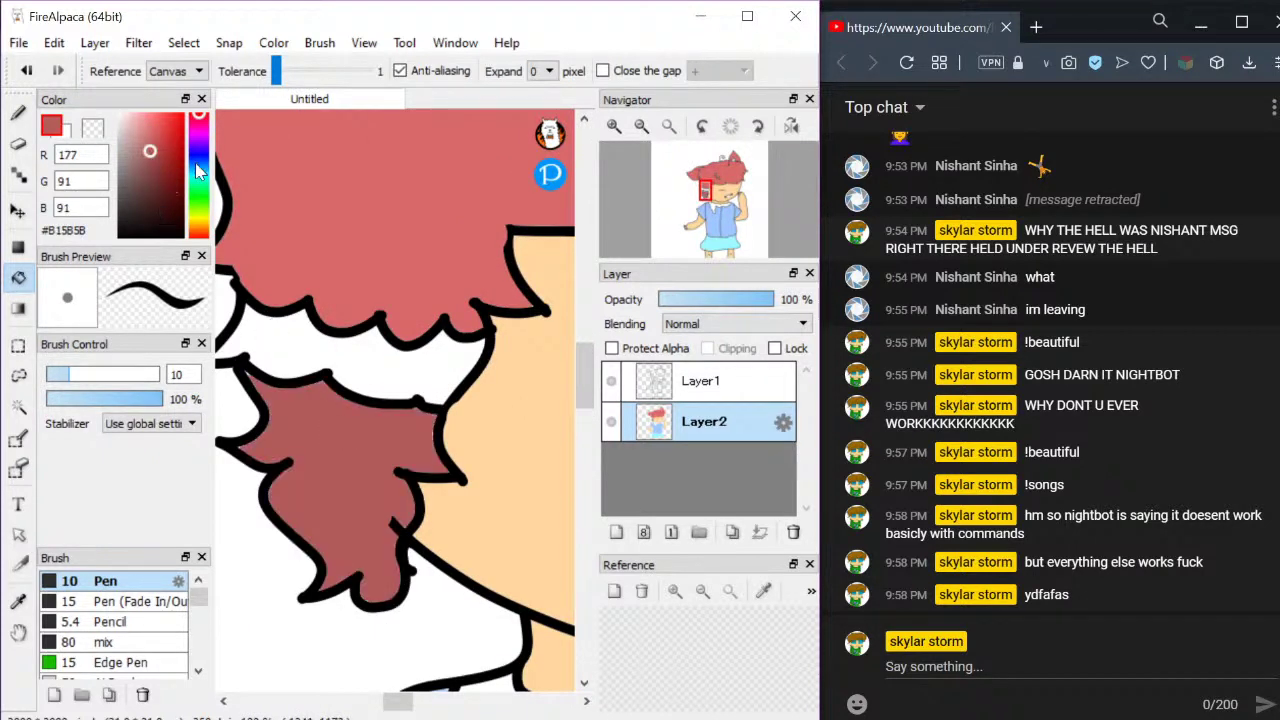
left_click_drag(201, 164, 200, 201)
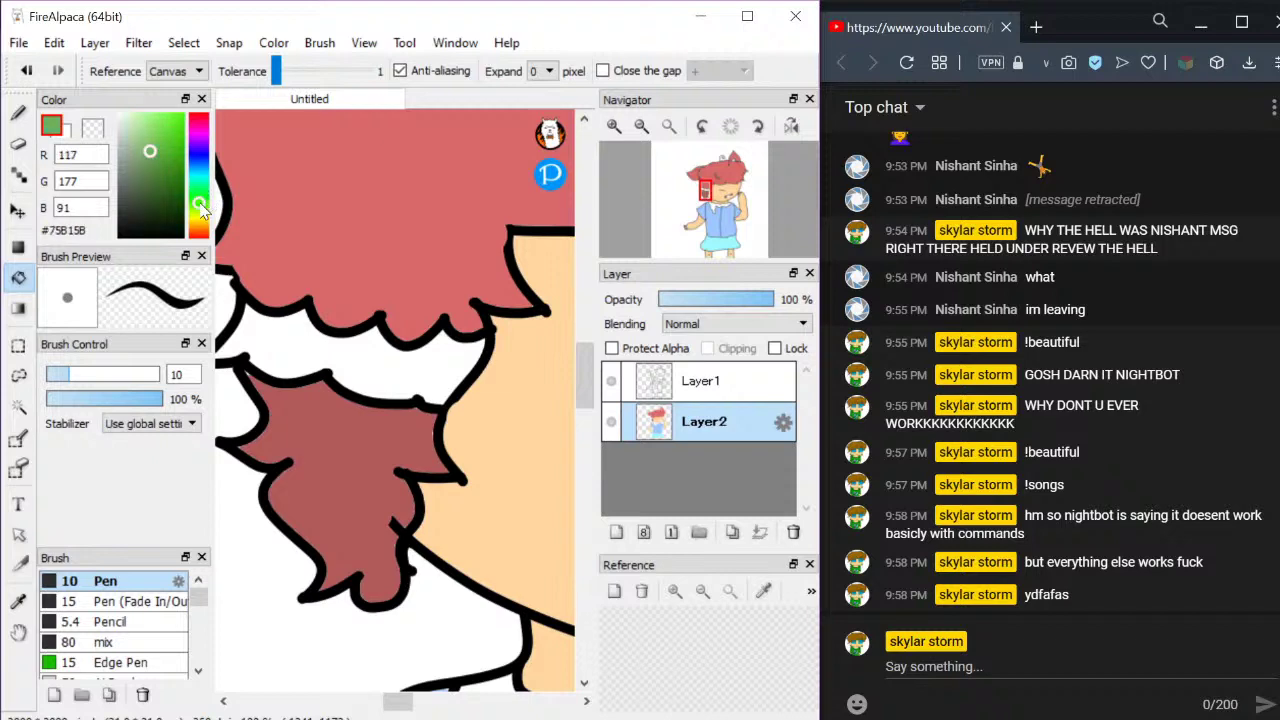
left_click(137, 116)
left_click(337, 360)
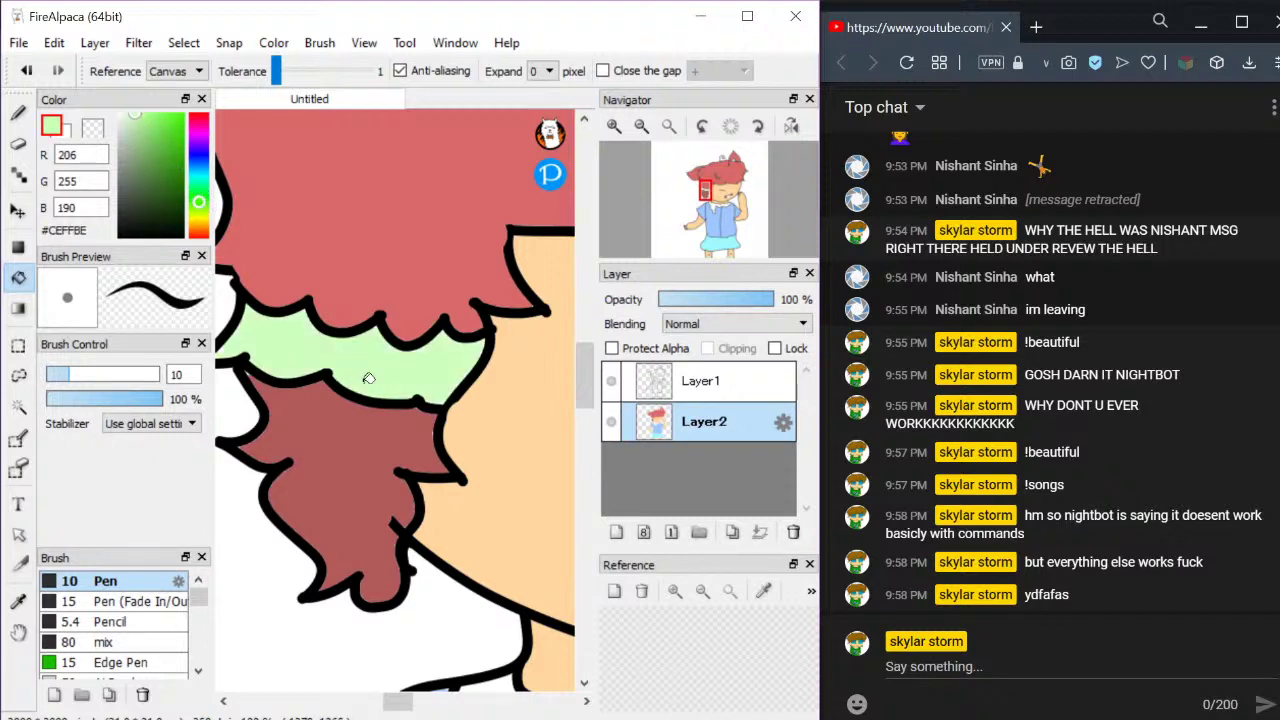
Fill the small fluff shape inside the upright ear with grey #B5B5B5
scroll(440, 400, "down", 4)
scroll(425, 440, "up", 3)
scroll(425, 440, "down", 3)
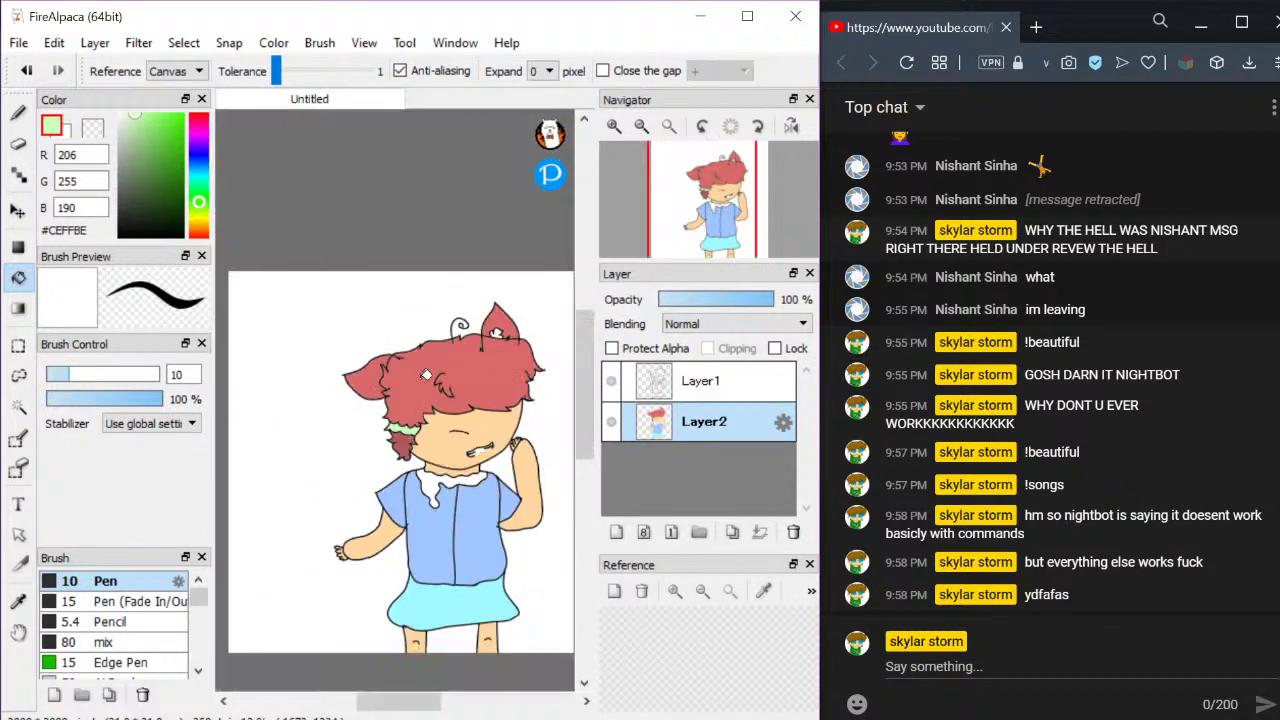
scroll(425, 440, "up", 3)
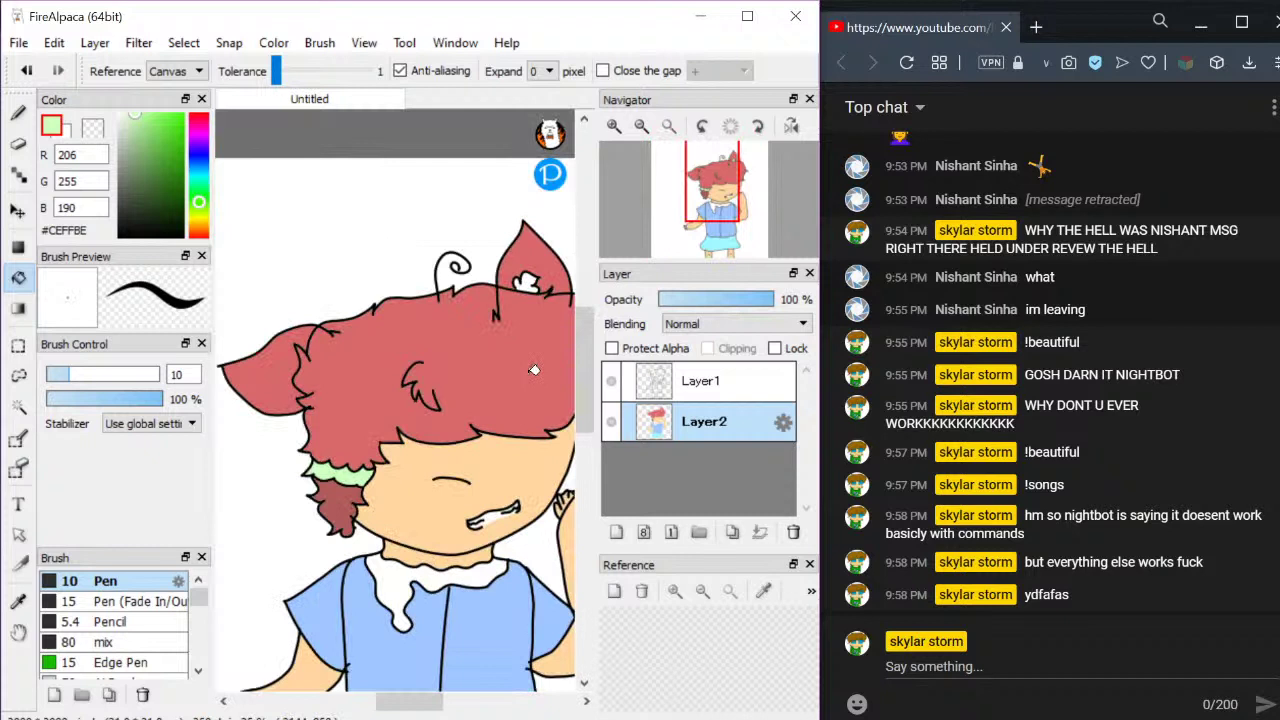
left_click(118, 149)
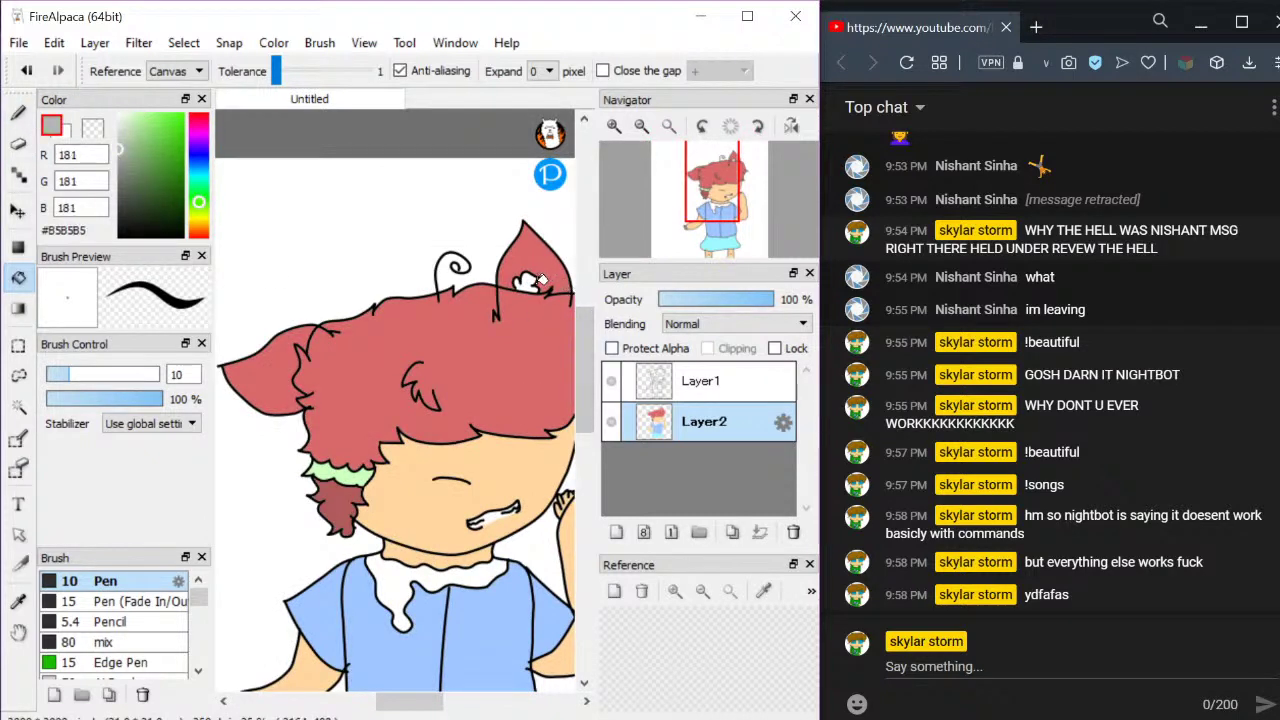
left_click(527, 283)
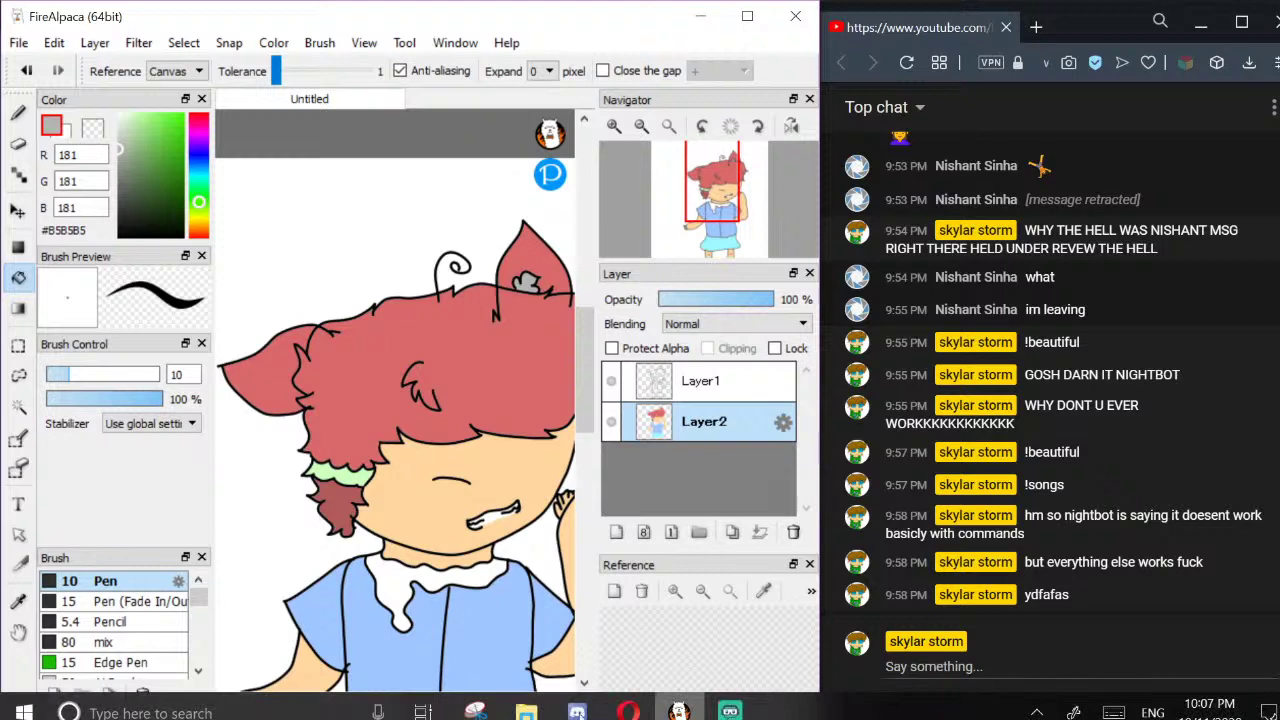
Capture the whole coloured character as a rectangular snip with the Snipping Tool and dismiss the snip window
left_click(577, 711)
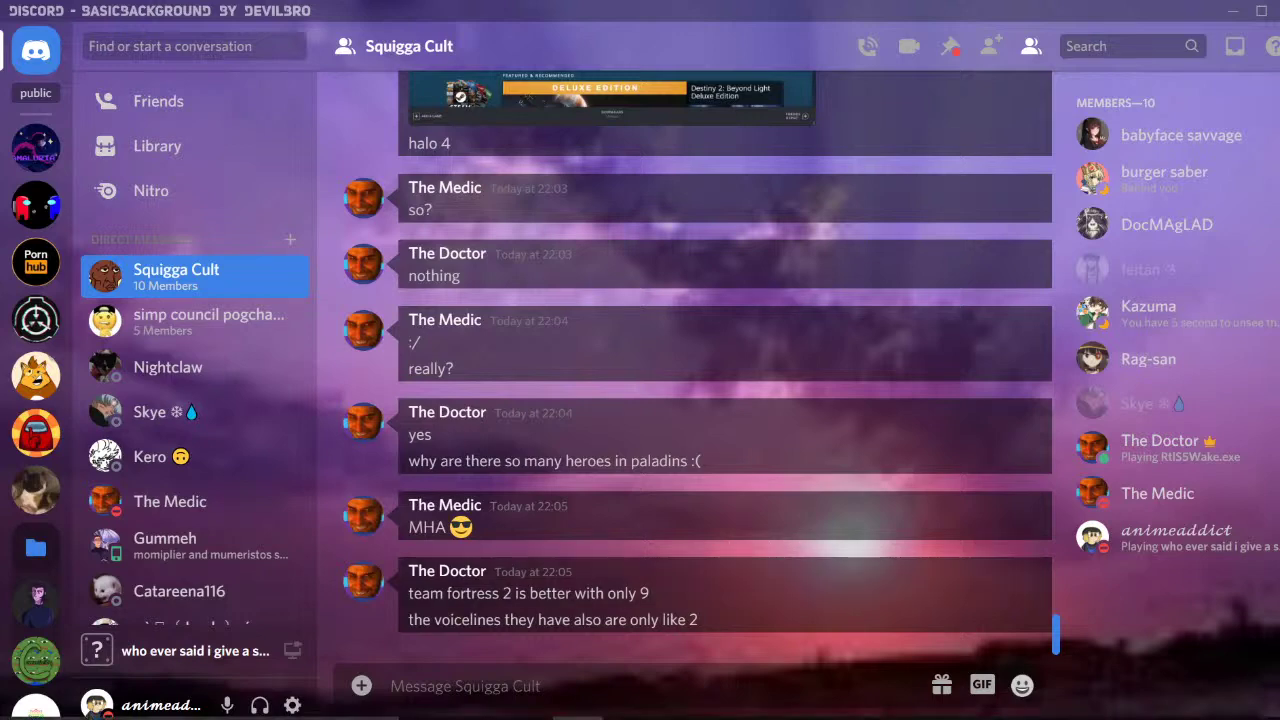
left_click(679, 712)
scroll(407, 526, "down", 3)
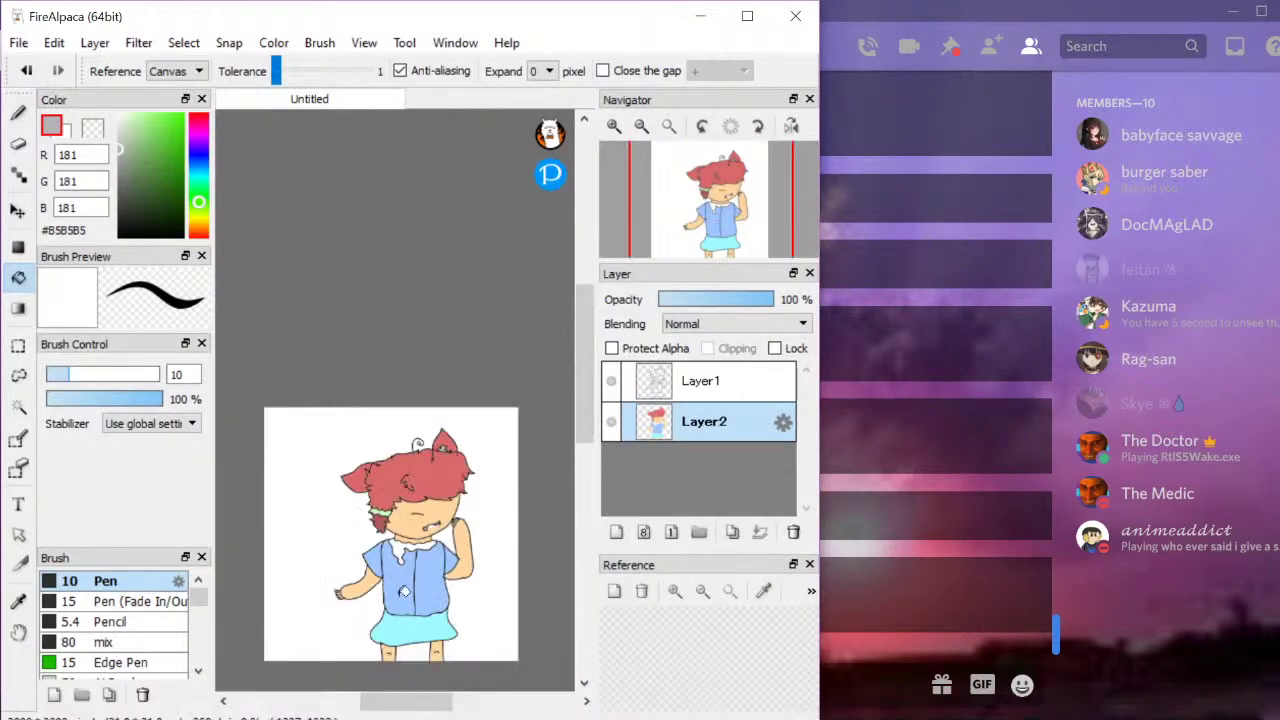
scroll(407, 526, "up", 2)
left_click(475, 712)
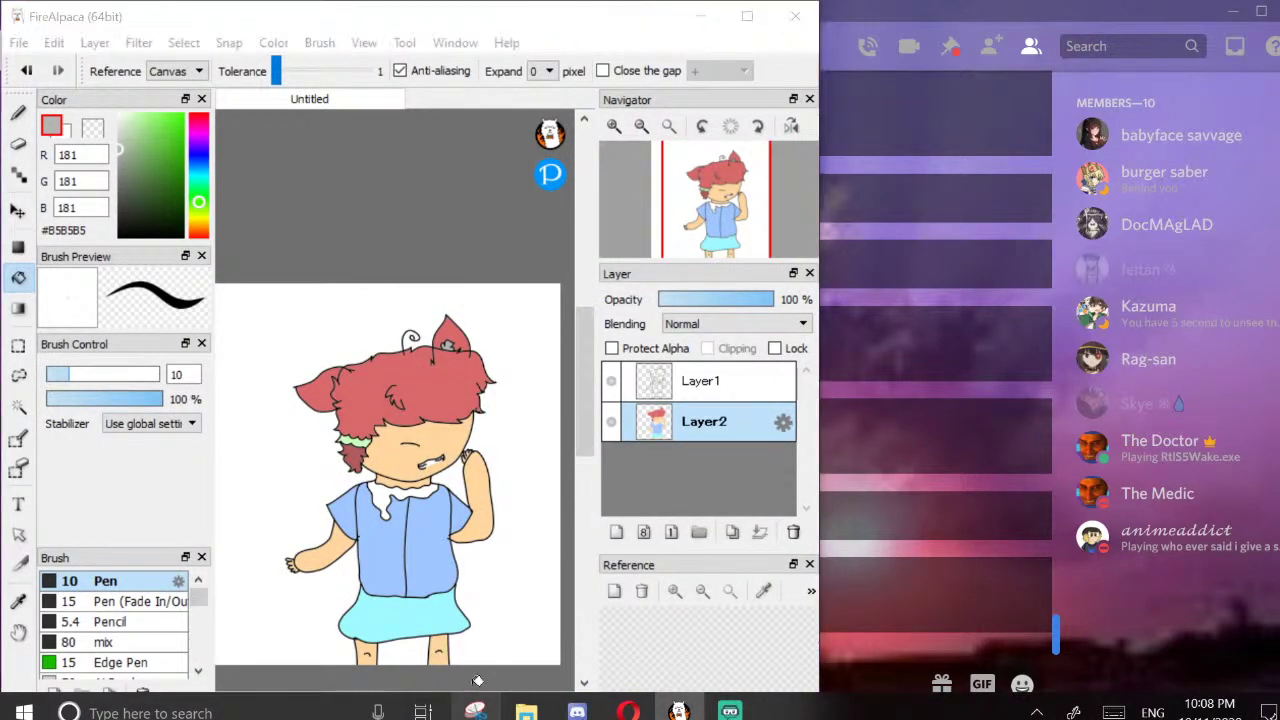
left_click(930, 54)
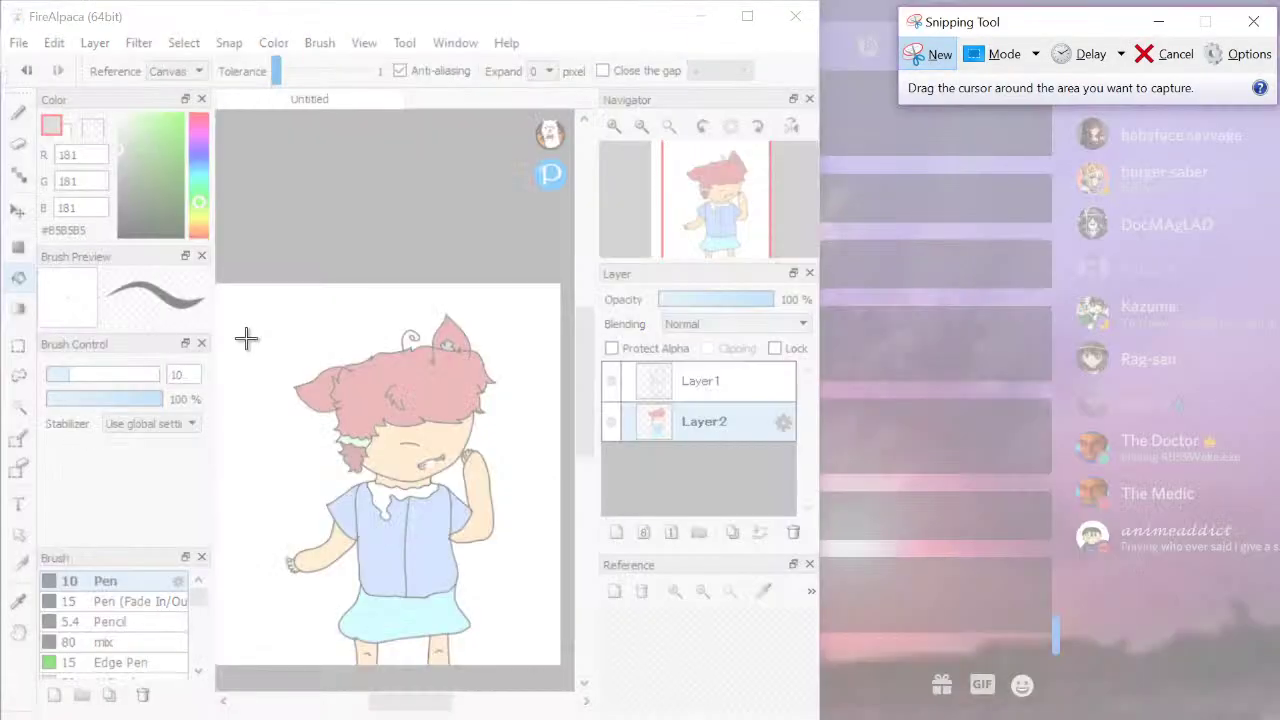
mouse_move(235, 313)
left_mouse_down()
mouse_move(355, 420)
mouse_move(555, 640)
mouse_move(563, 680)
left_mouse_up()
left_click(653, 76)
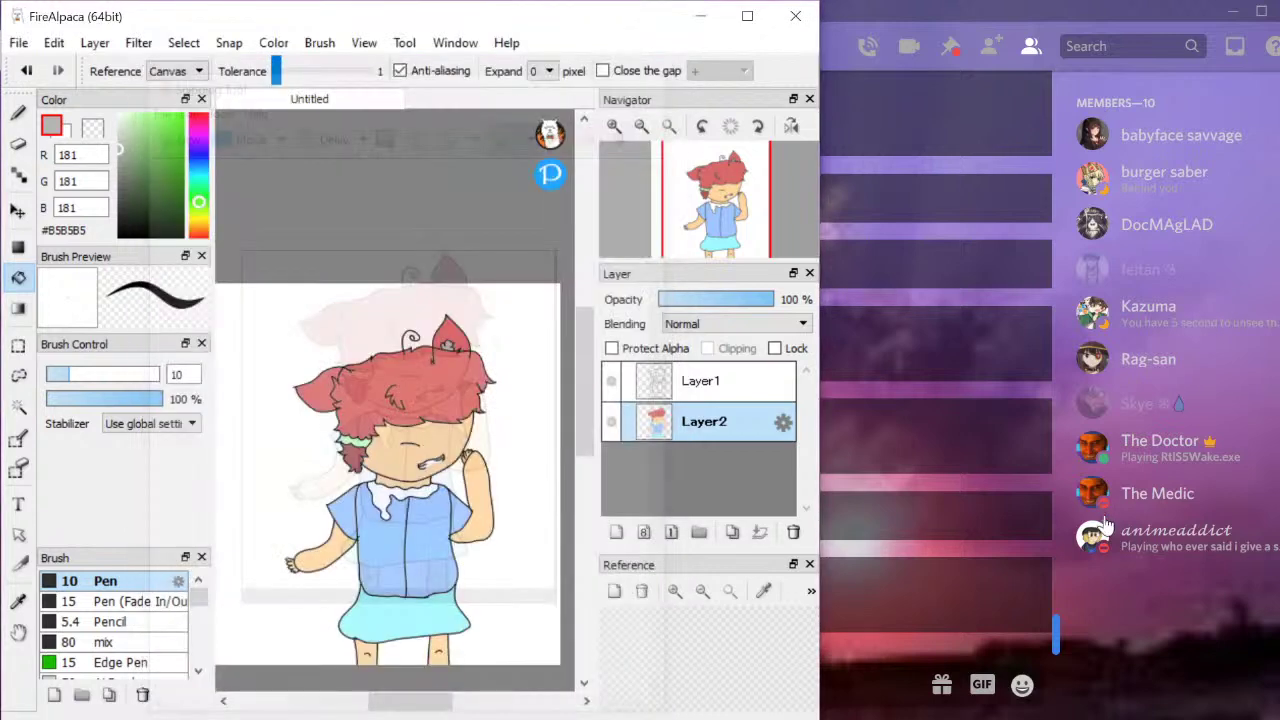
Switch to Discord and send the captured drawing to the Squigga Cult group chat
left_click(958, 552)
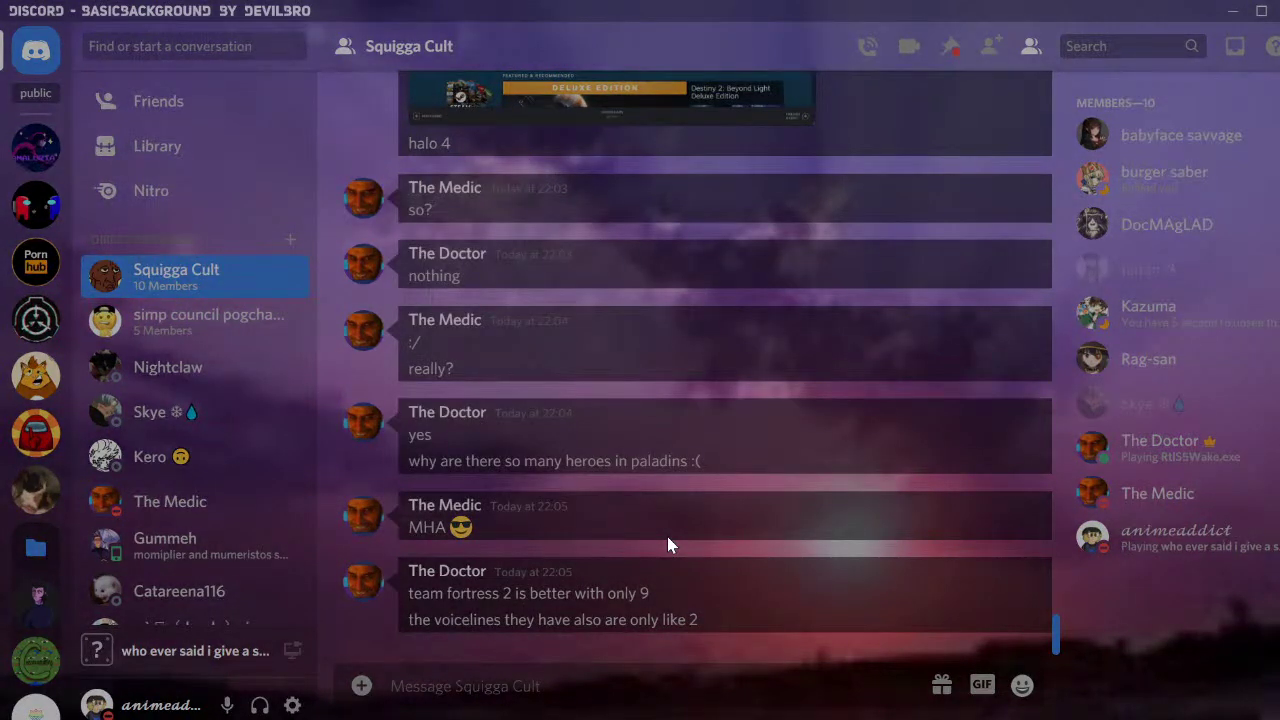
key("Return")
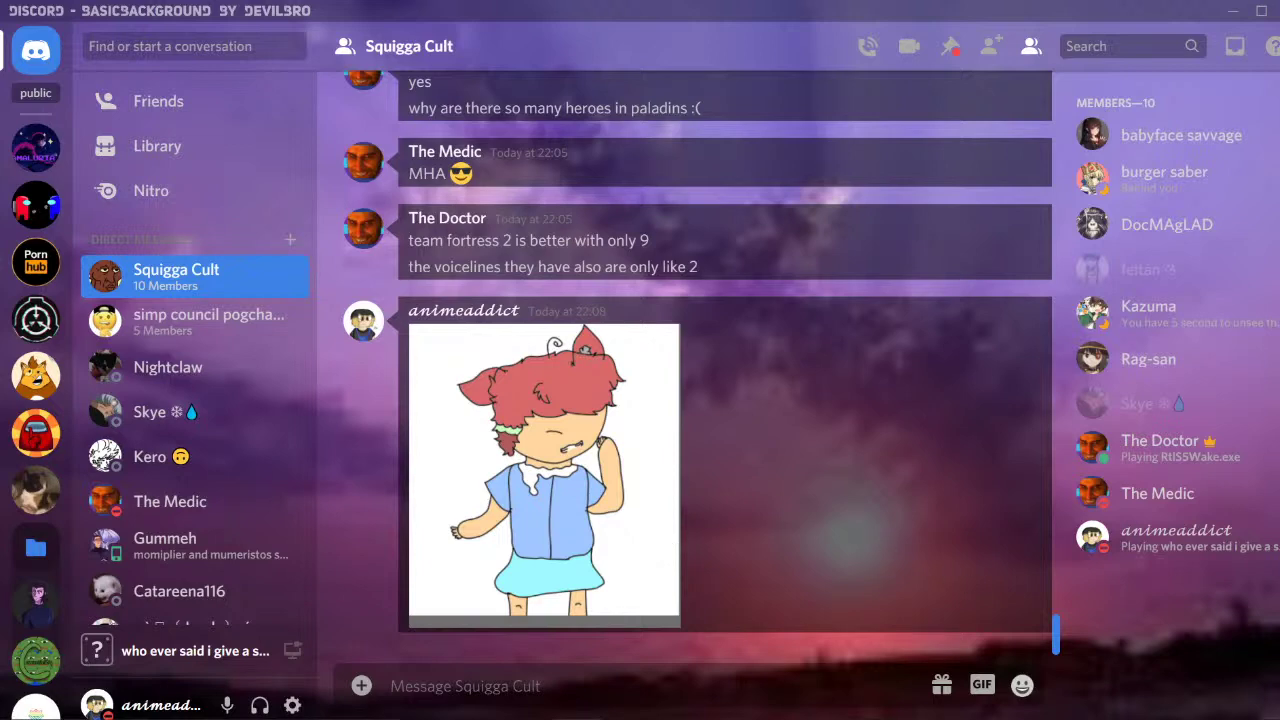
Return to FireAlpaca and shift the colour picker's hue to magenta
left_click(680, 712)
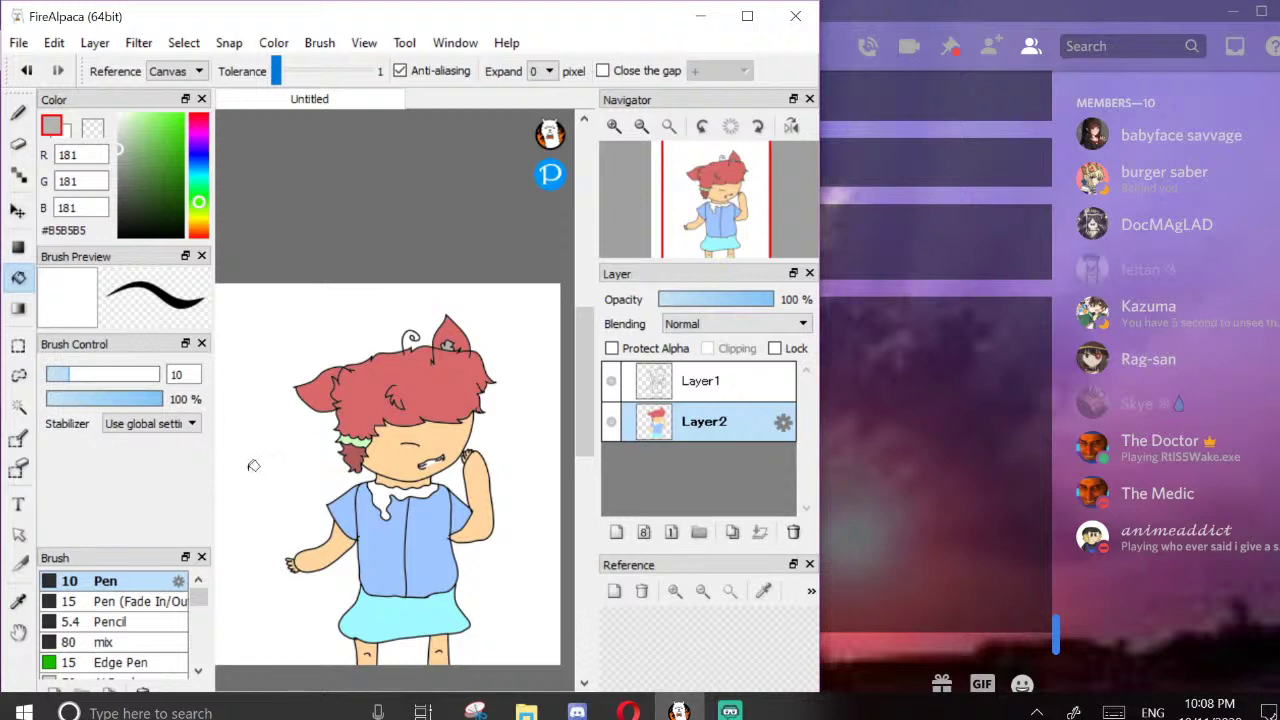
scroll(240, 272, "up", 3)
left_click_drag(199, 168, 199, 133)
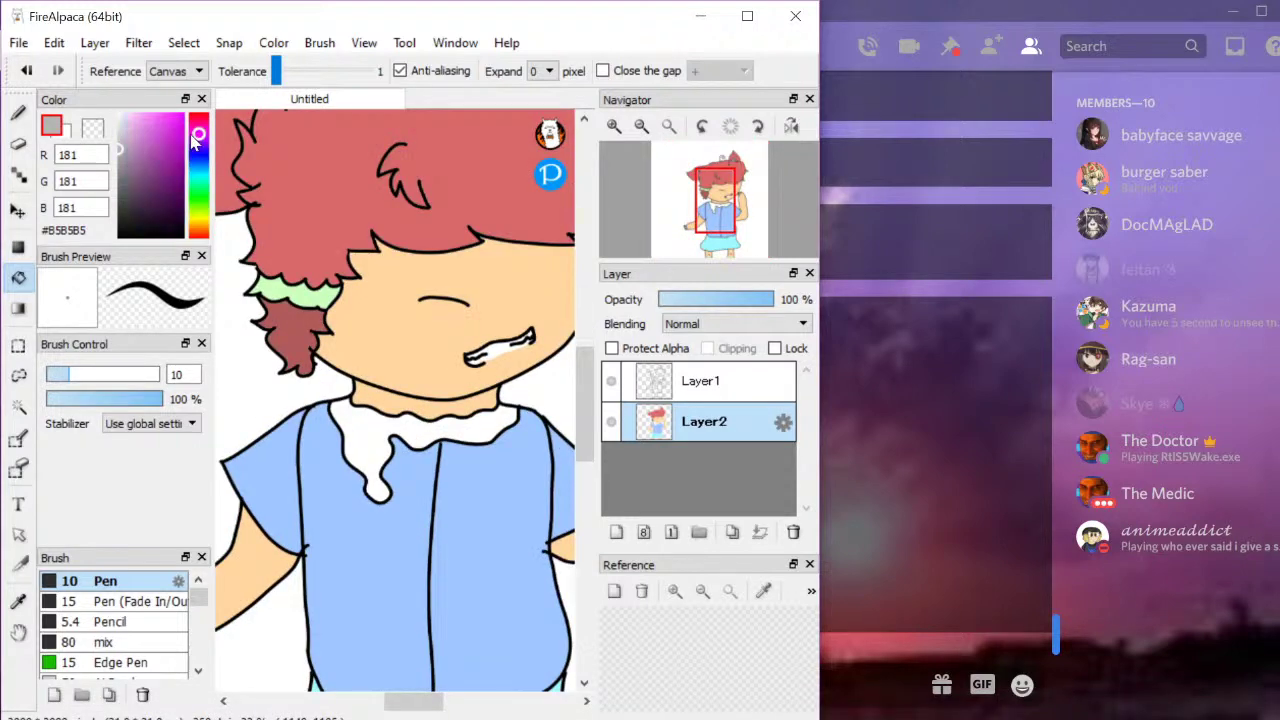
Switch back to Discord and read the Squigga Cult messages from before and after the posted drawing
mouse_move(797, 160)
left_click(1046, 515)
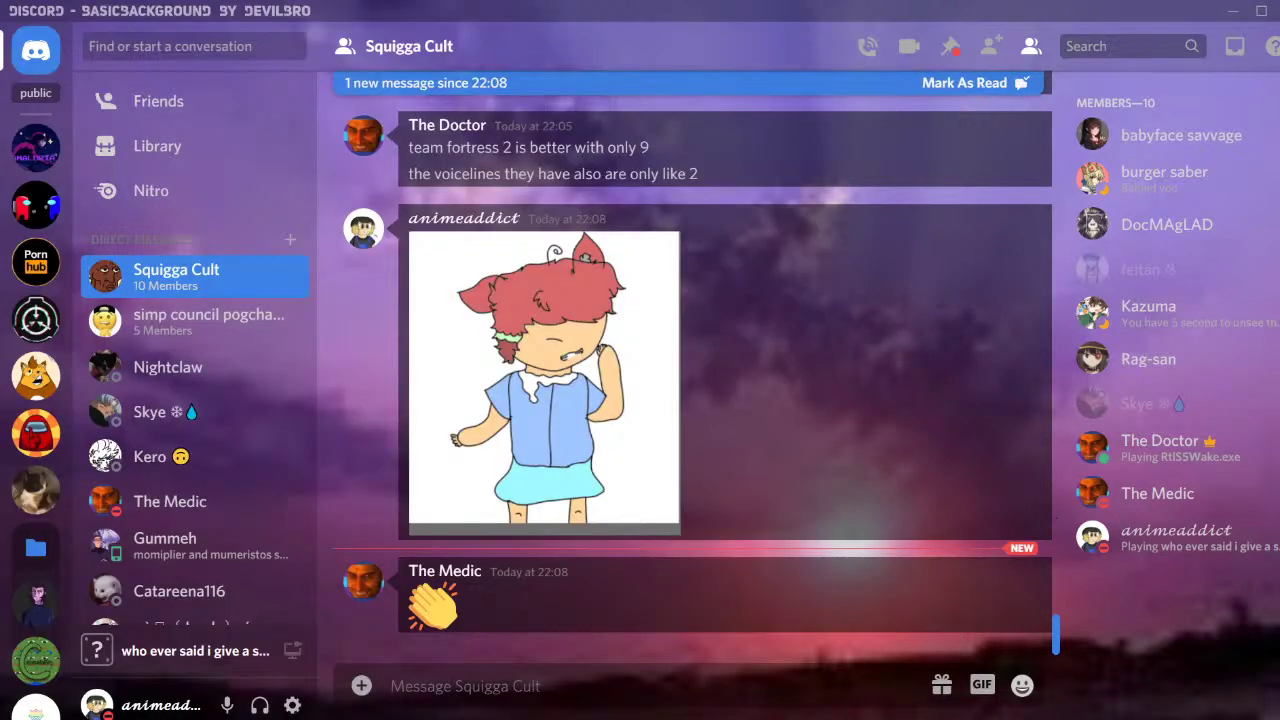
left_click(680, 712)
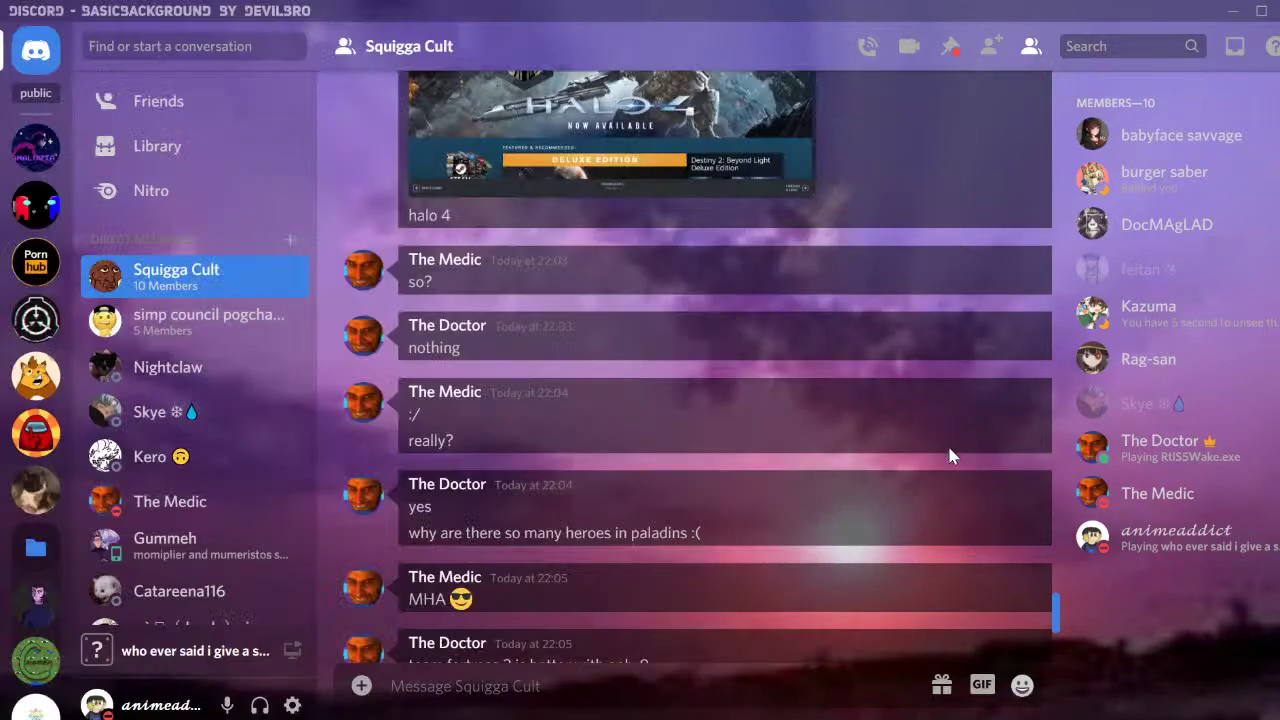
left_click(949, 449)
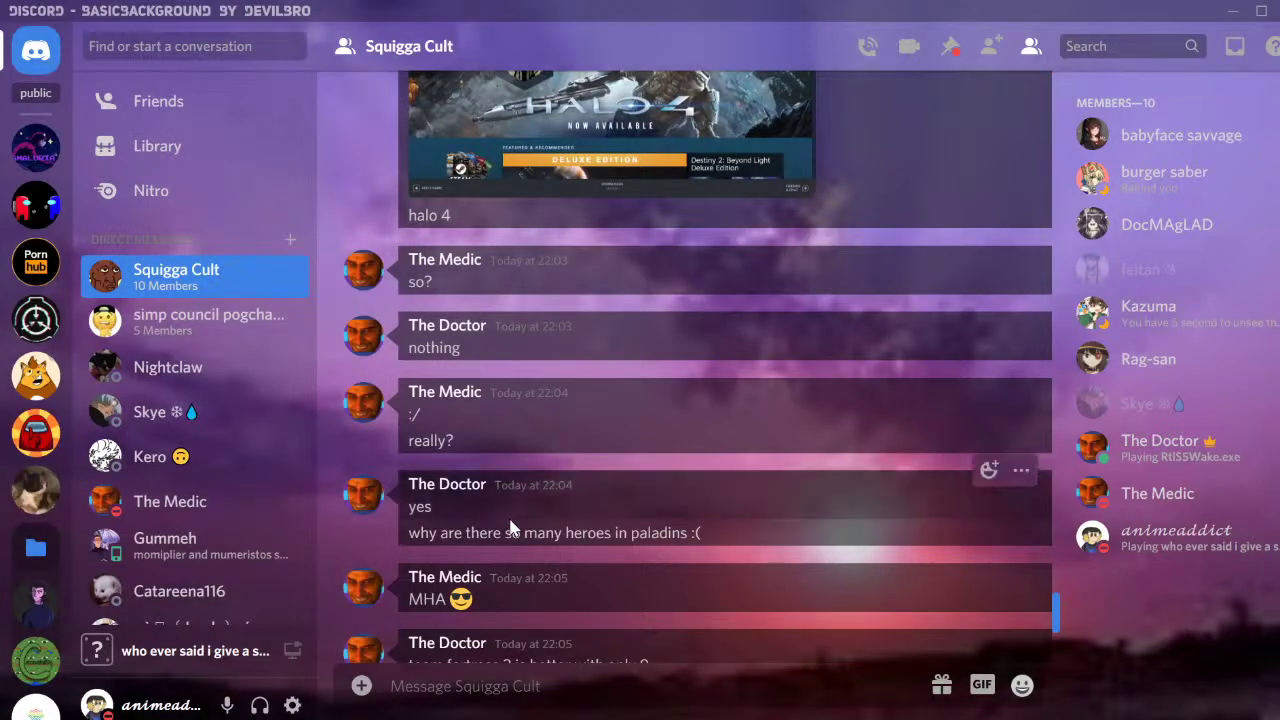
scroll(512, 525, "down", 5)
scroll(511, 519, "up", 7)
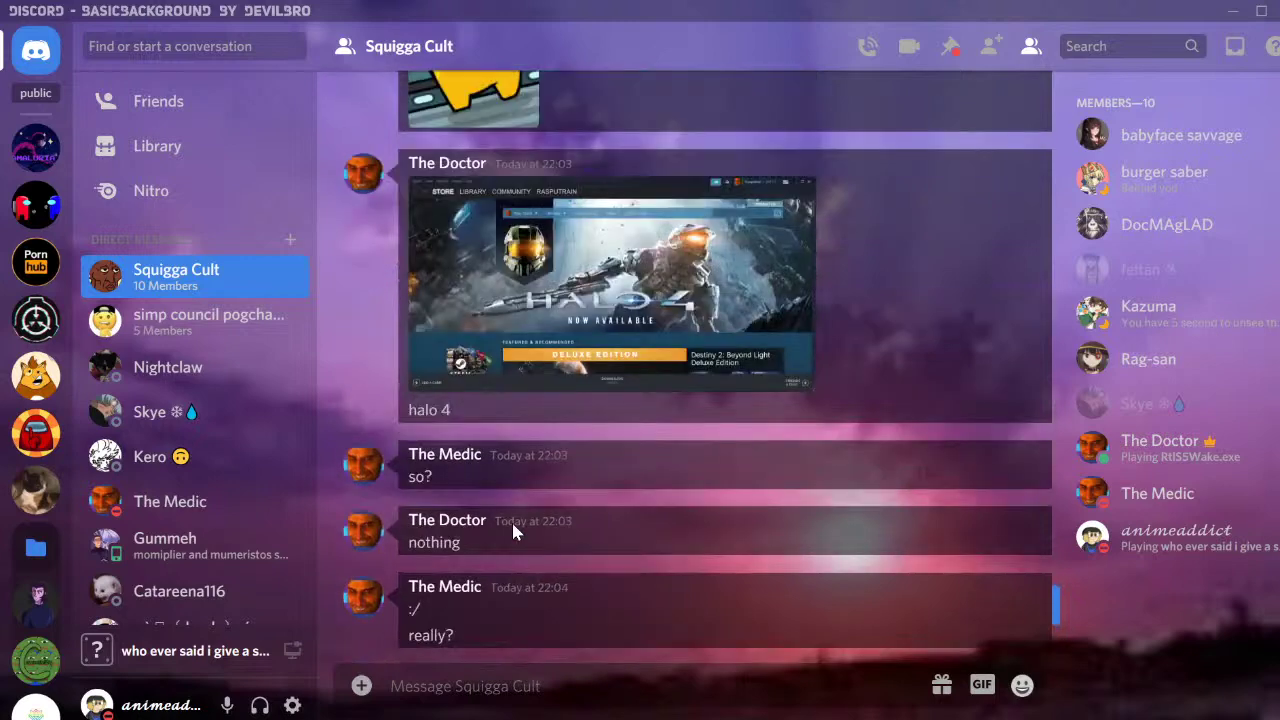
scroll(513, 529, "down", 6)
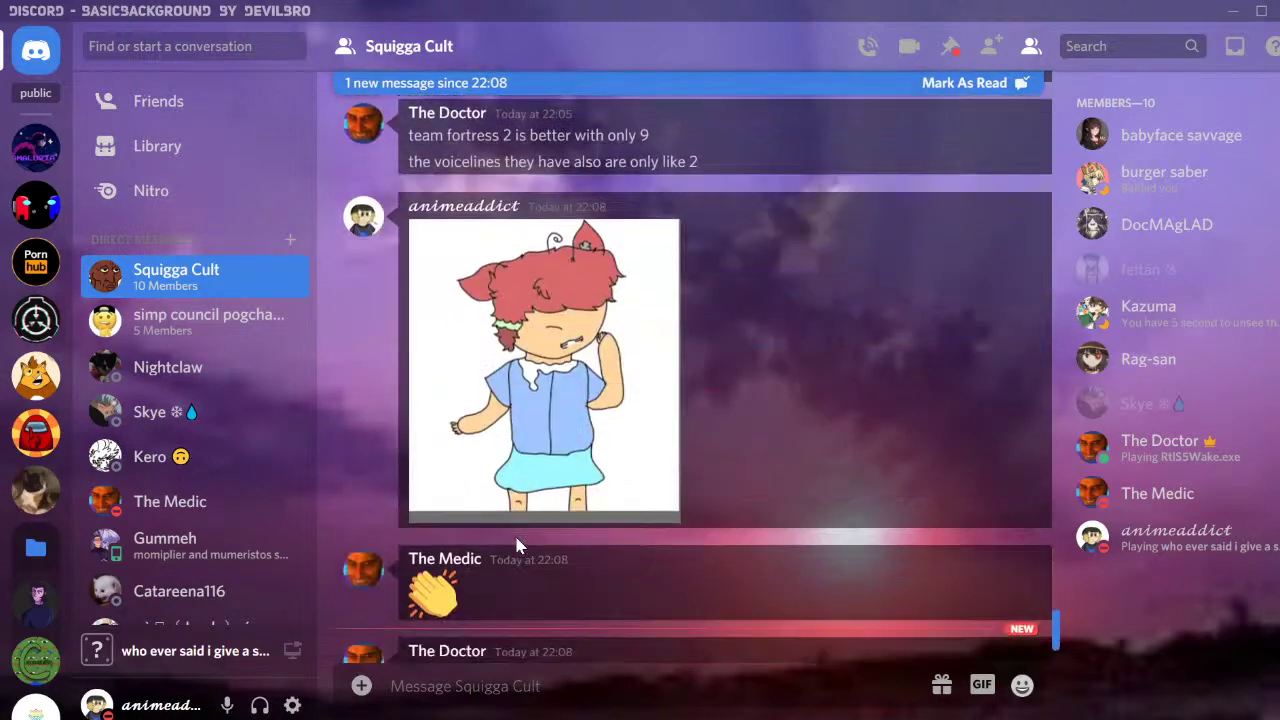
scroll(517, 545, "down", 2)
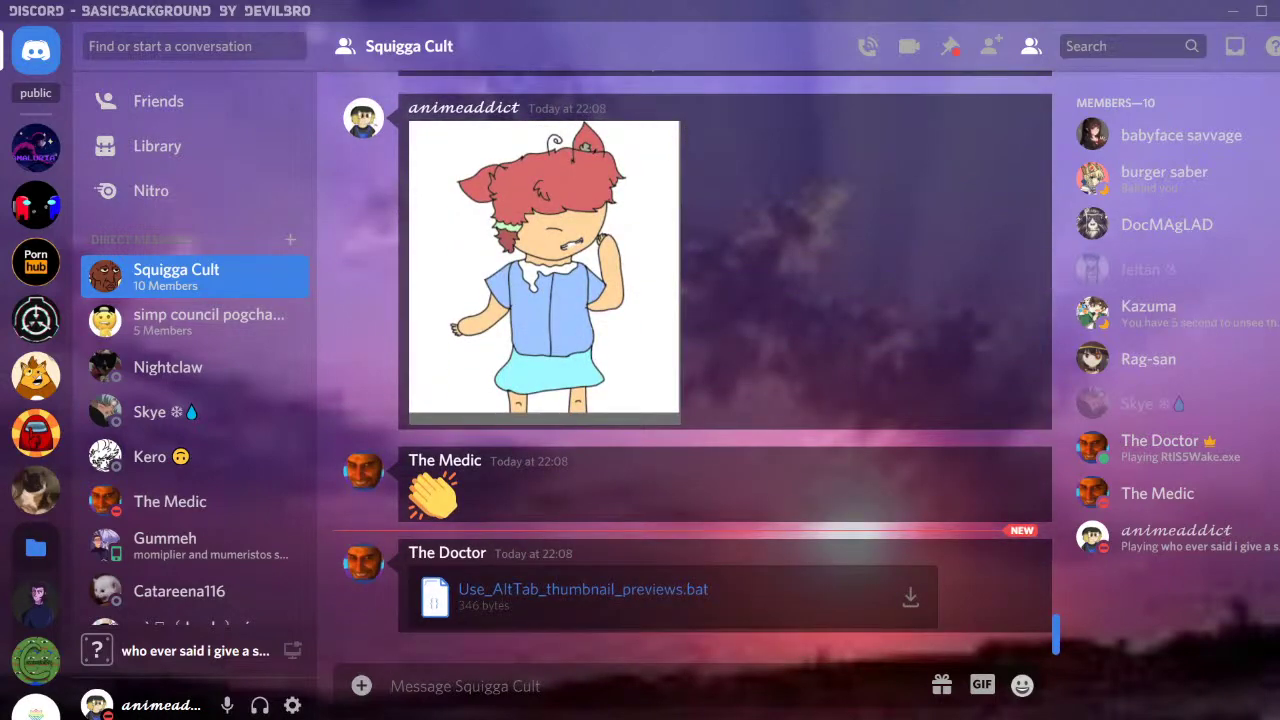
Send the message "bro say hi to youtube suckers" to the Squigga Cult group chat
type("bro say h")
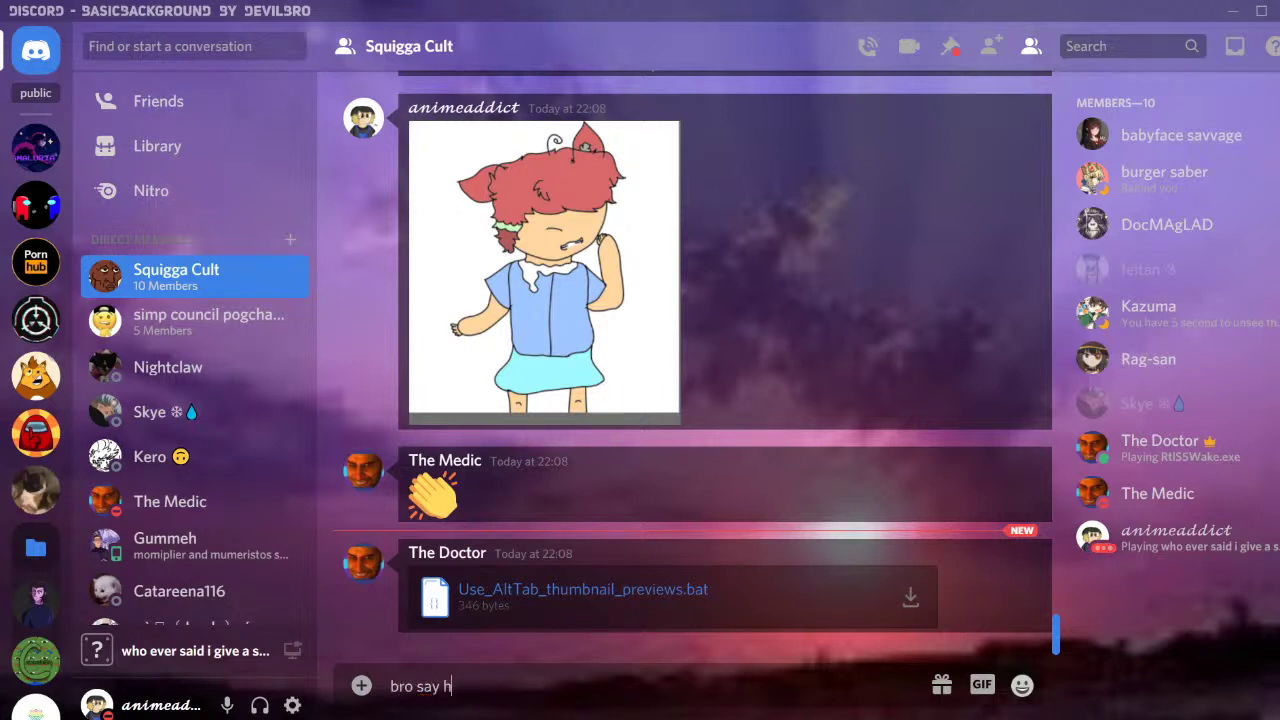
type("i to youtube suckers")
key("Return")
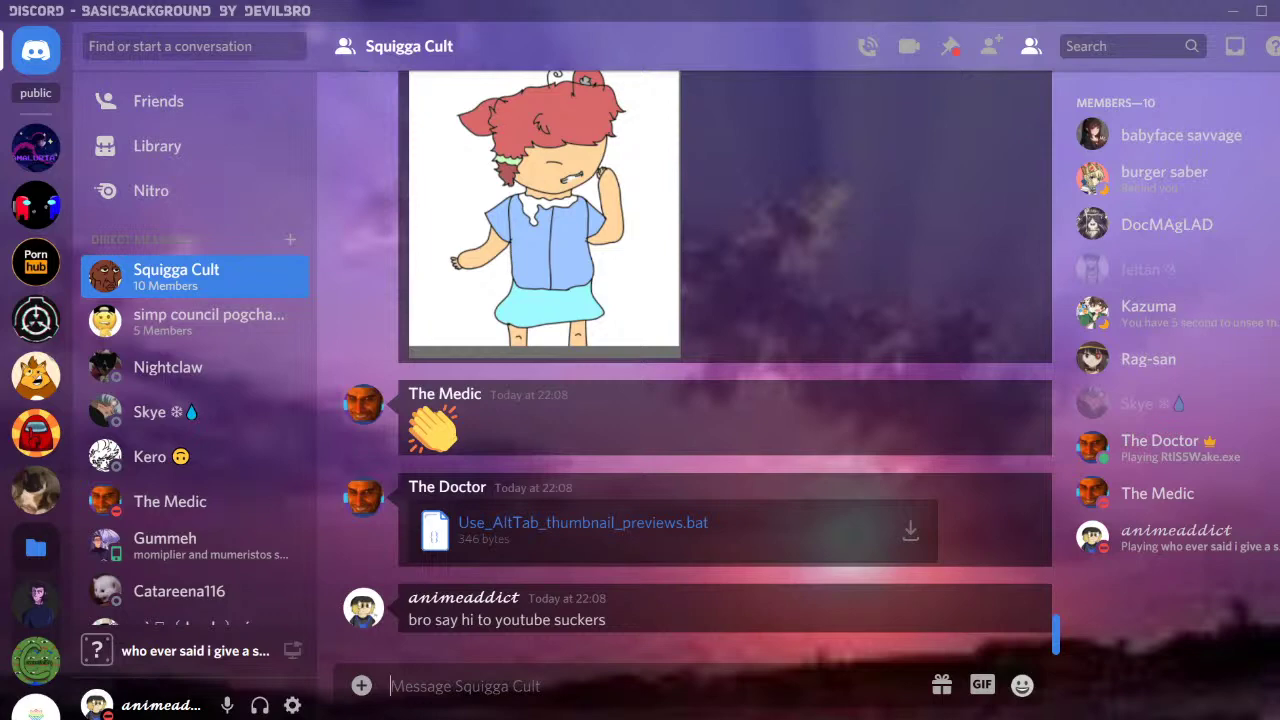
Check the YouTube live chat window for new messages and return to the Squigga Cult chat in Discord
mouse_move(628, 711)
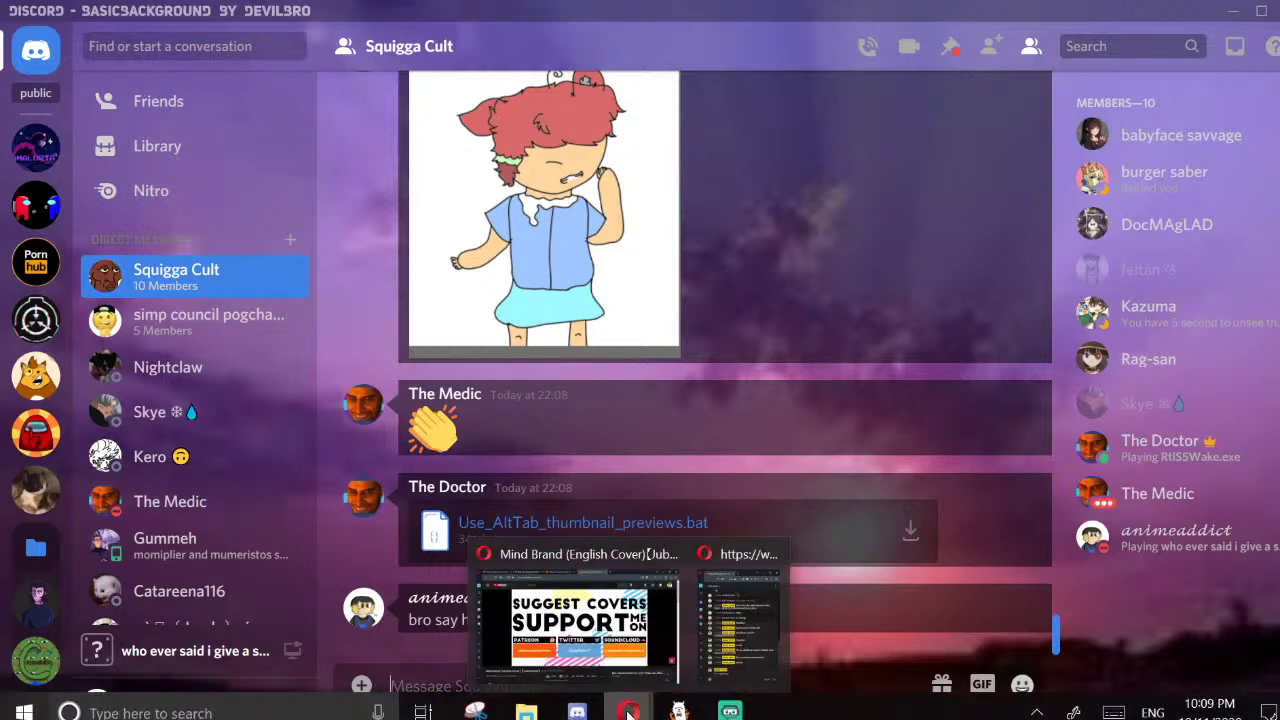
left_click(730, 652)
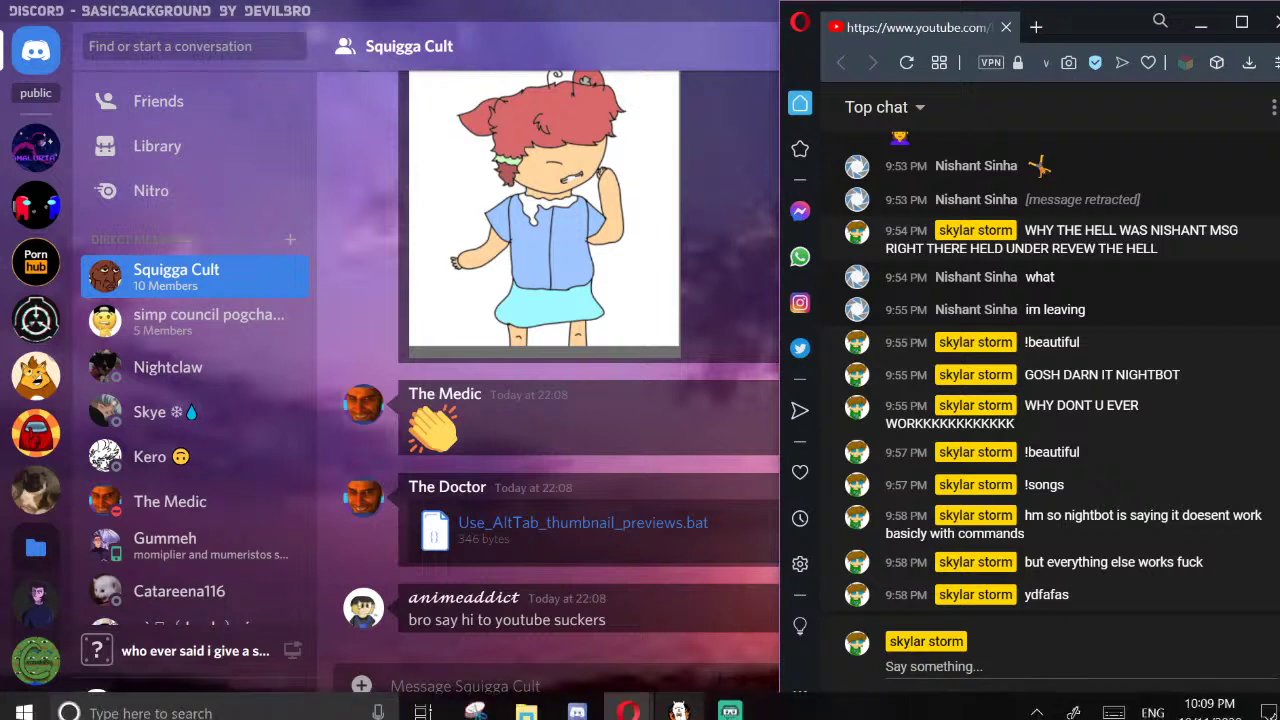
left_click(605, 551)
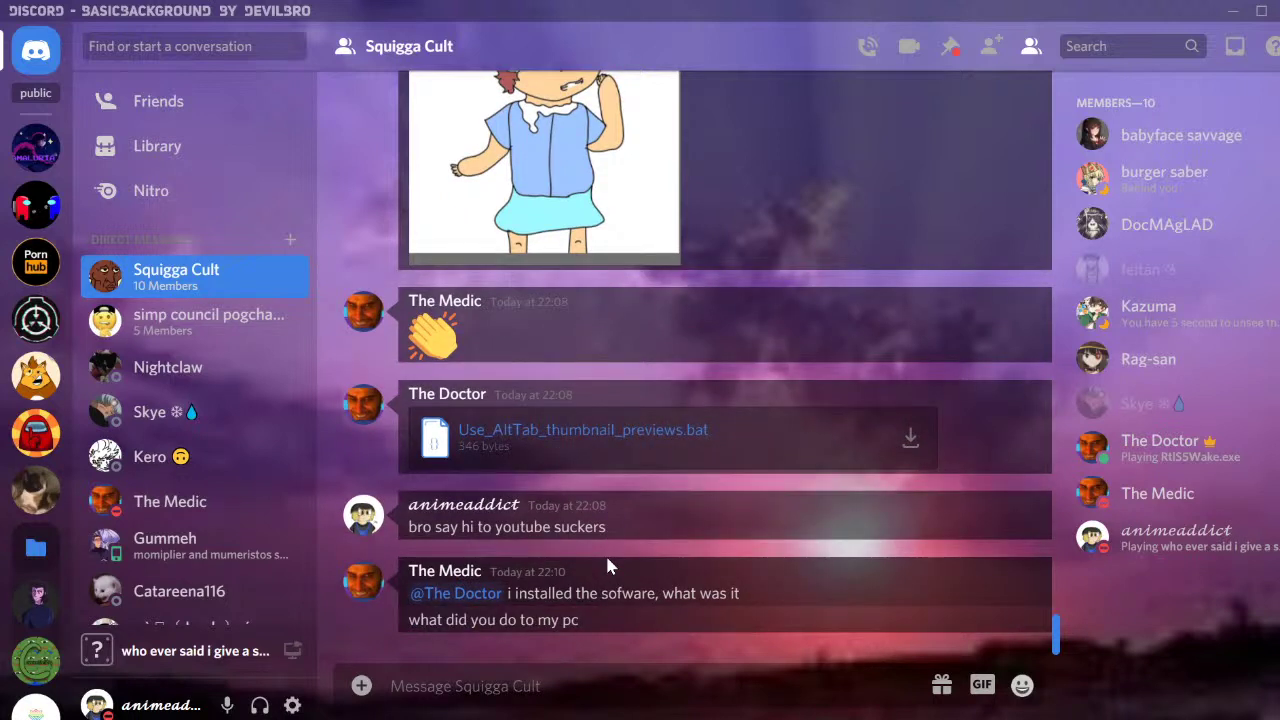
Send the message "its a virus" to the Squigga Cult group chat
left_click(520, 686)
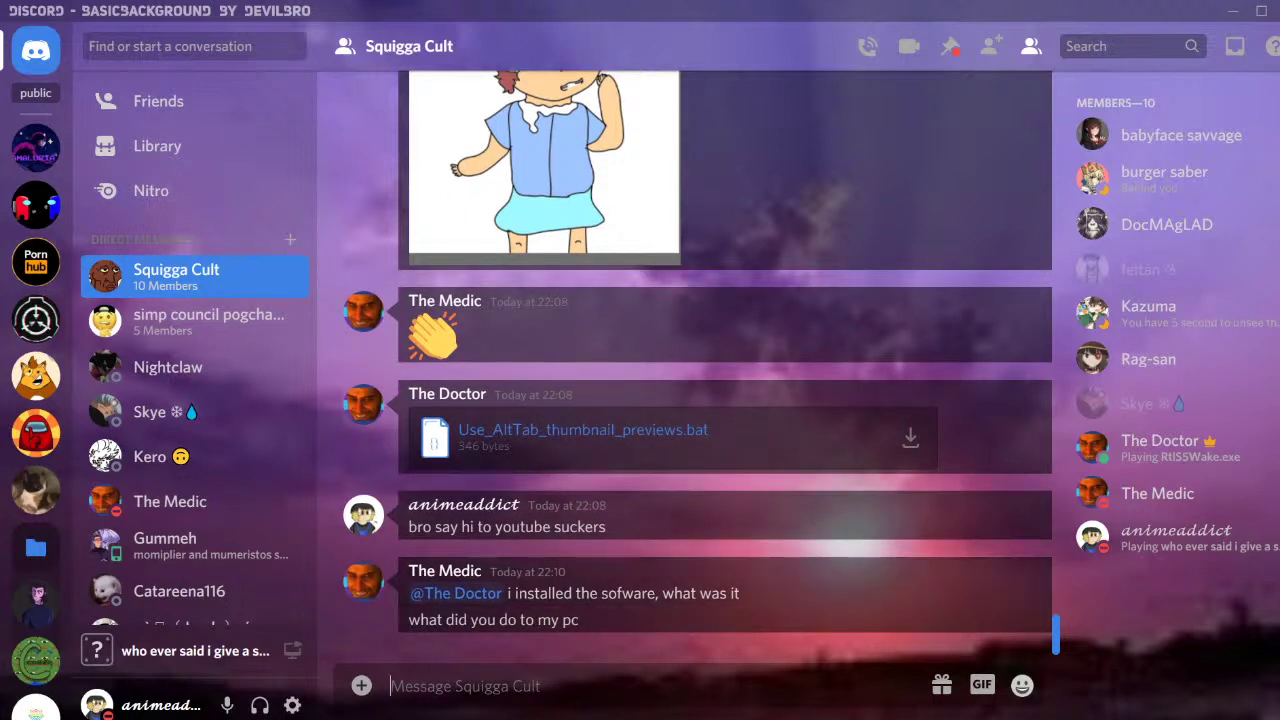
type("it")
type("'s a ve")
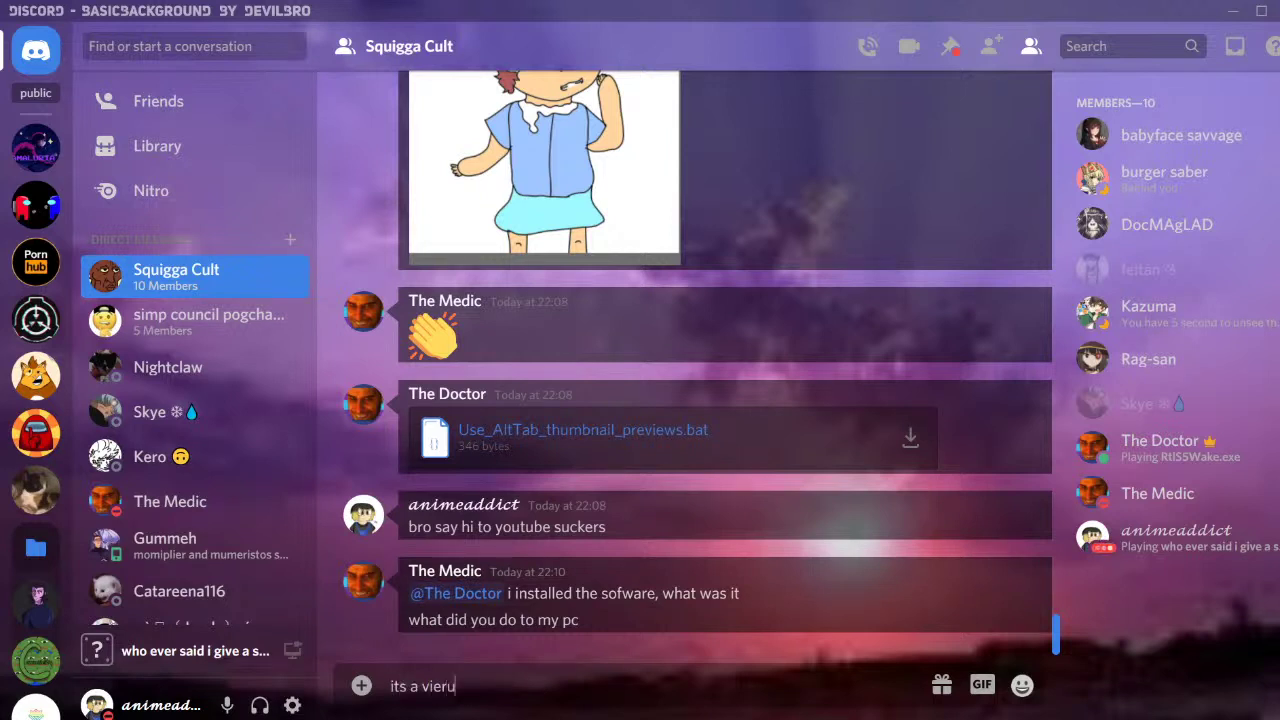
key("BackSpace")
key("BackSpace")
key("BackSpace")
key("BackSpace")
key("BackSpace")
key("BackSpace")
key("BackSpace")
key("BackSpace")
key("BackSpace")
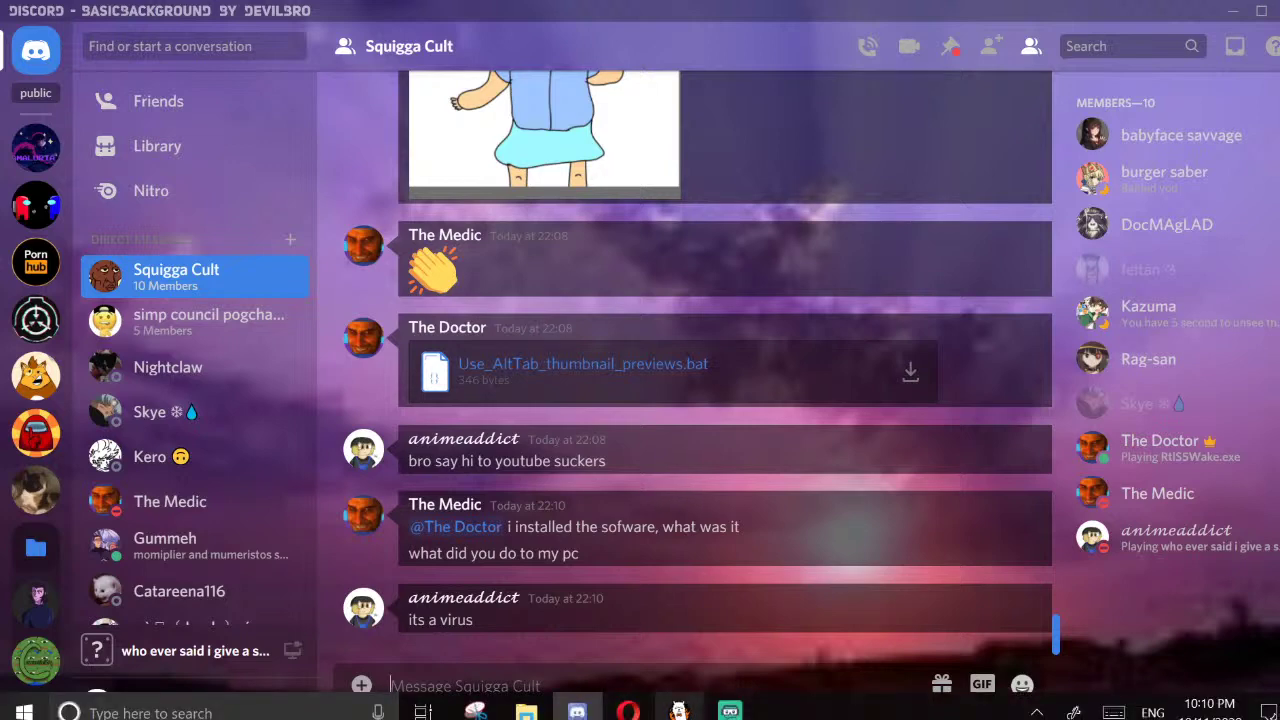
Bring up the YouTube live chat window and switch to FireAlpaca beside it
mouse_move(628, 711)
left_click(740, 620)
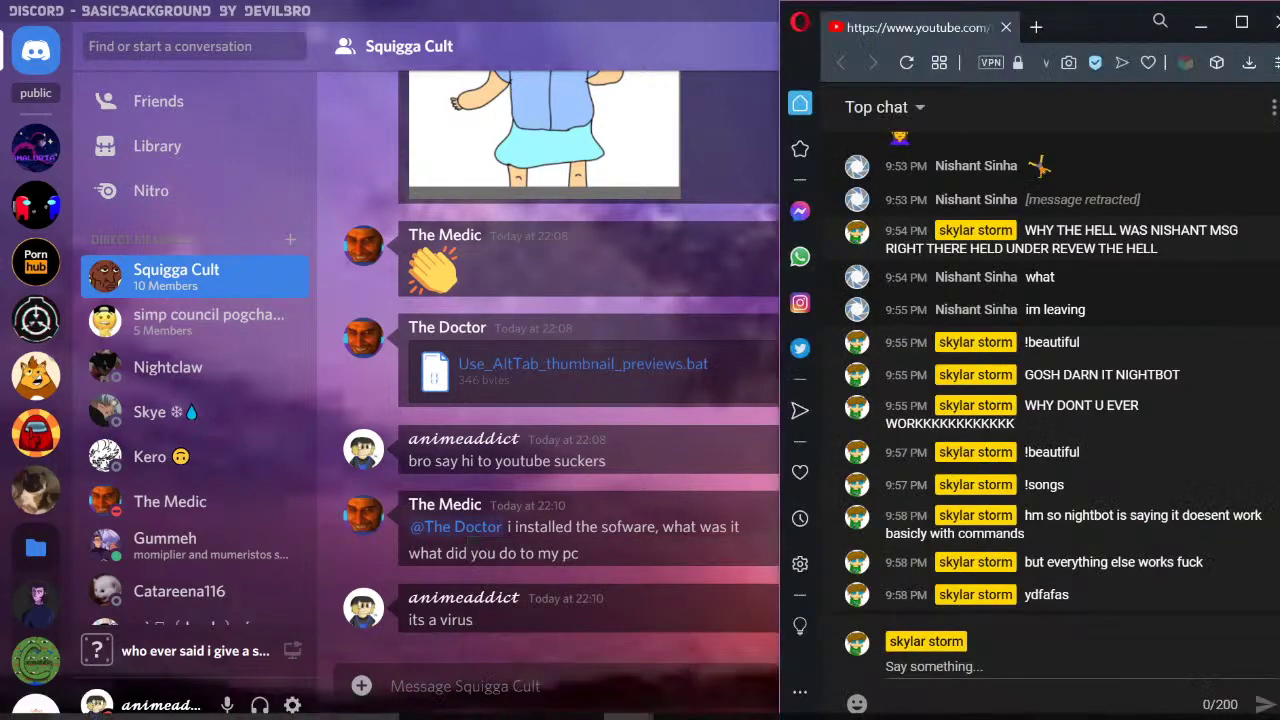
left_click(680, 711)
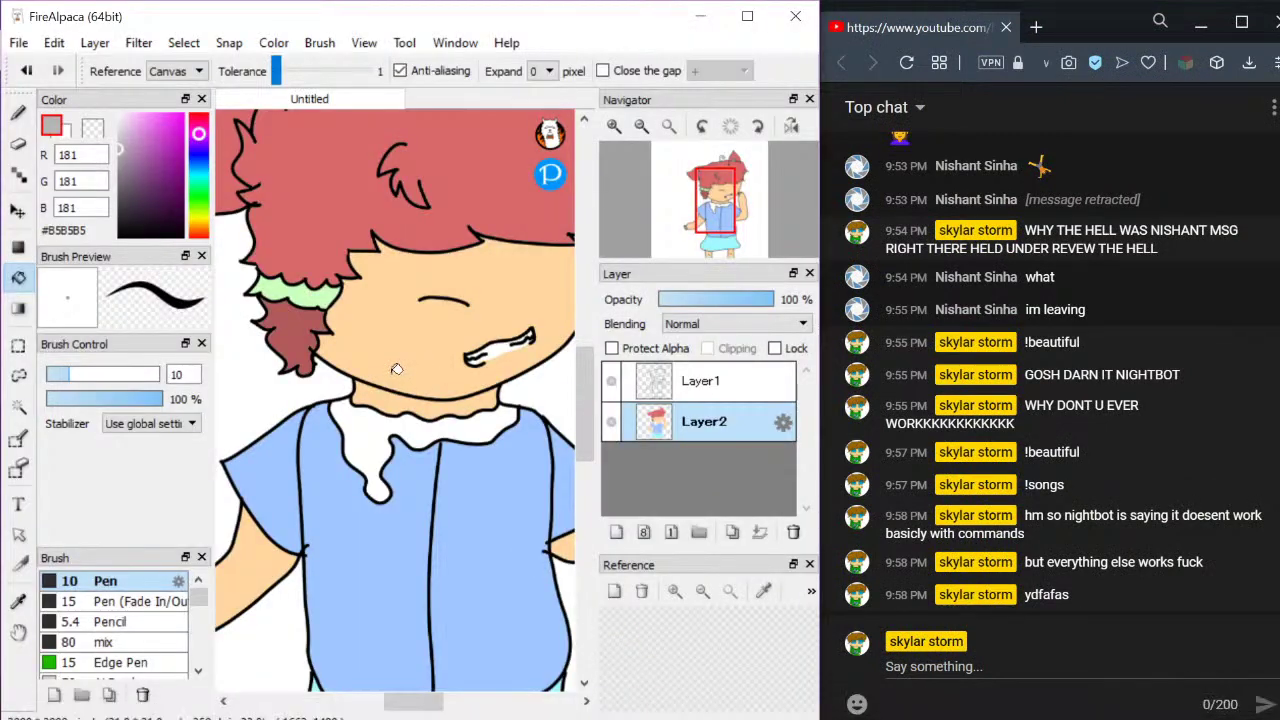
Fill the white dripping collar around the character's neck with purple #9B61C3
scroll(396, 372, "up", 3)
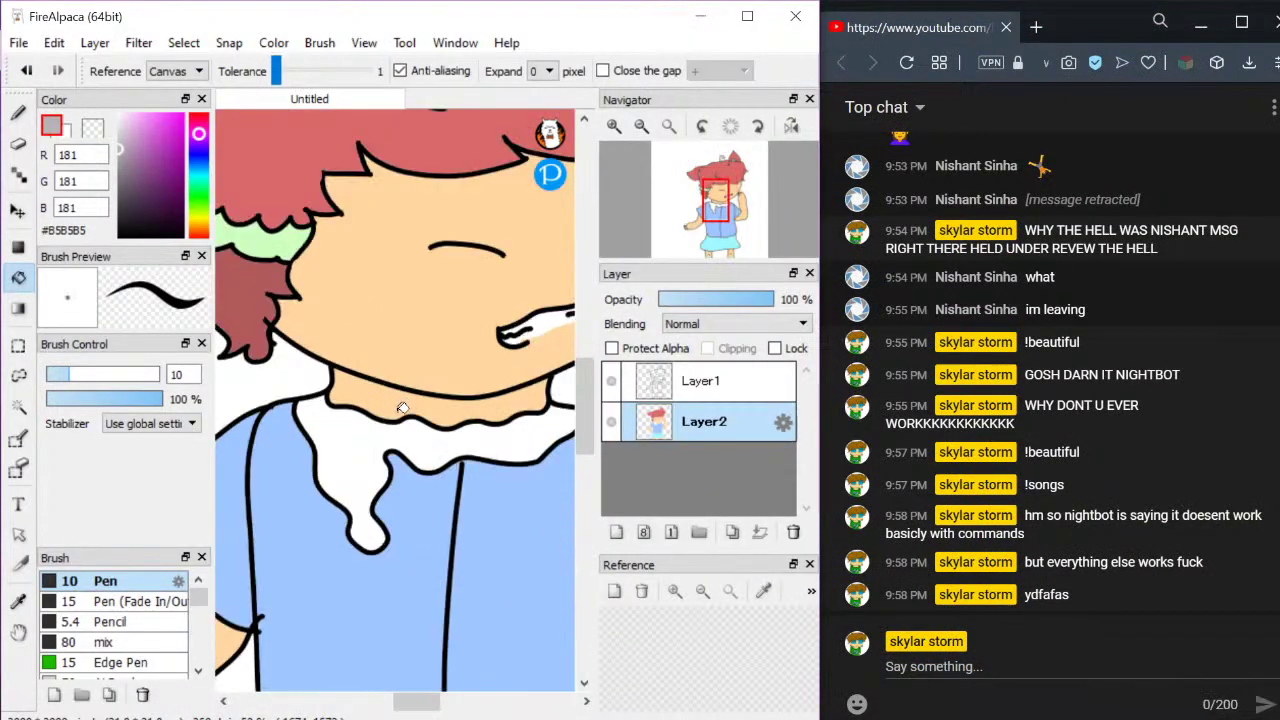
left_click_drag(196, 140, 151, 142)
left_click(170, 138)
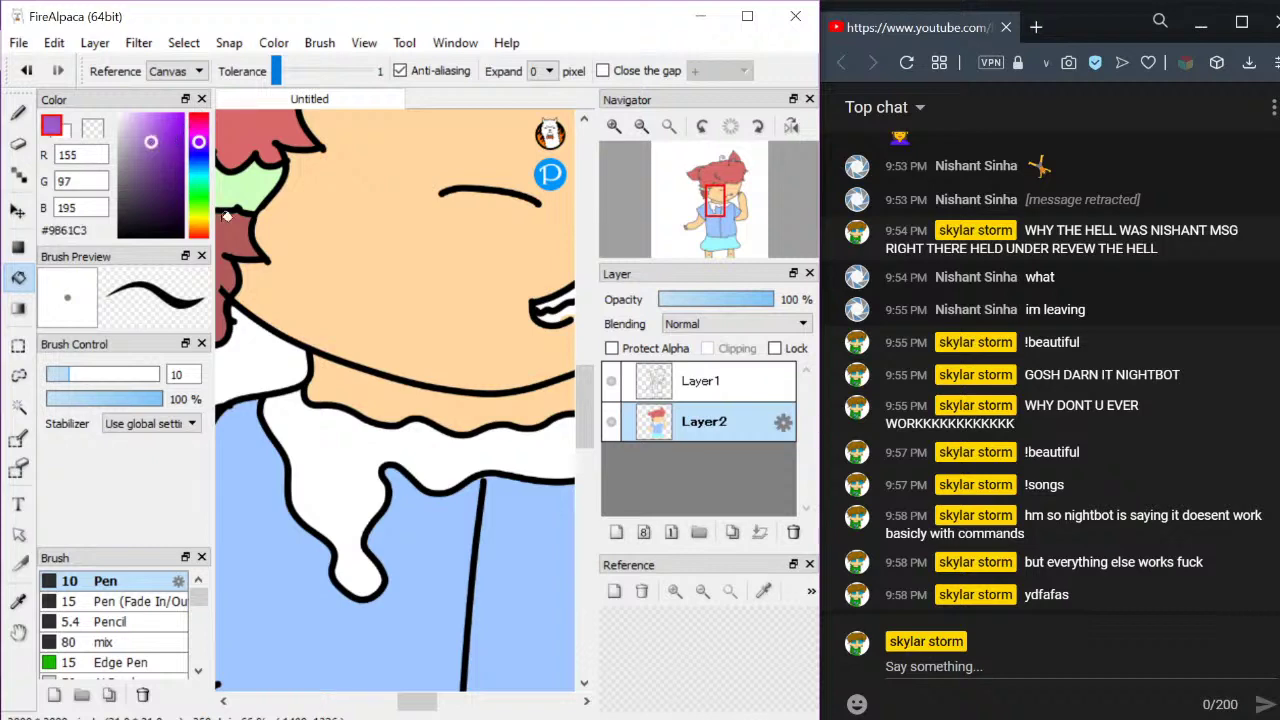
left_click(328, 468)
scroll(341, 505, "down", 3)
scroll(362, 575, "down", 2)
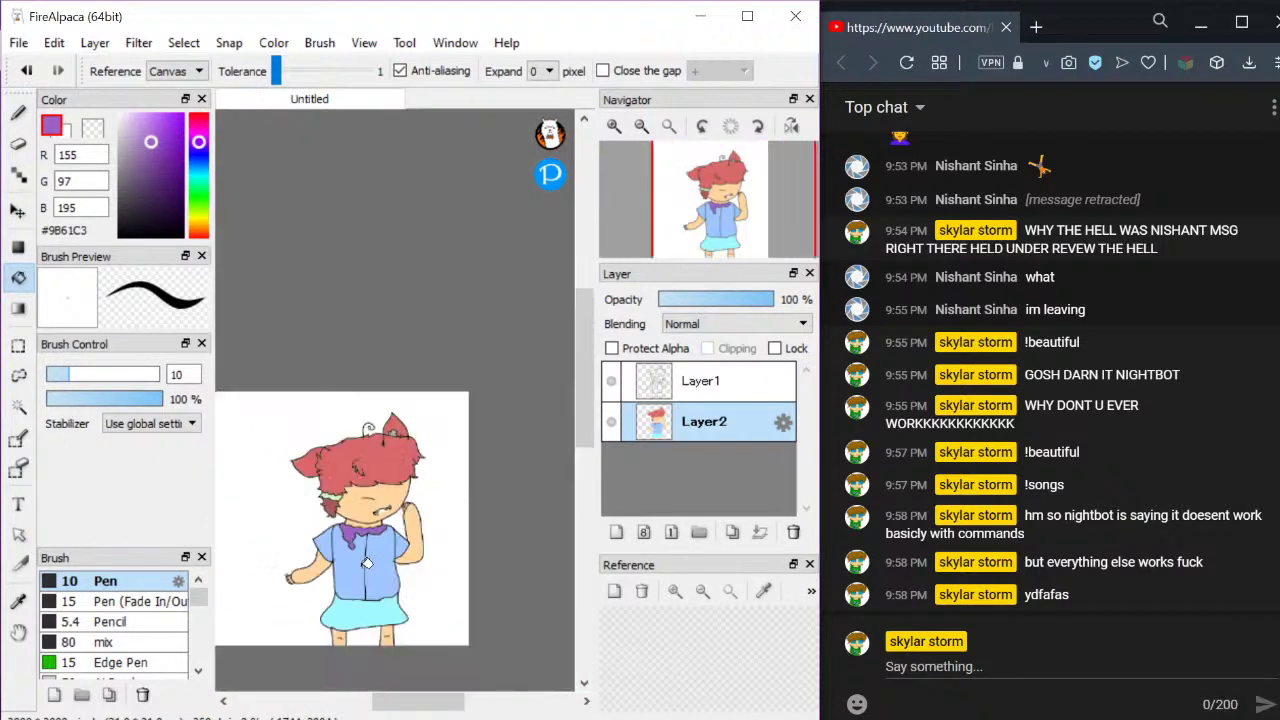
scroll(365, 607, "up", 2)
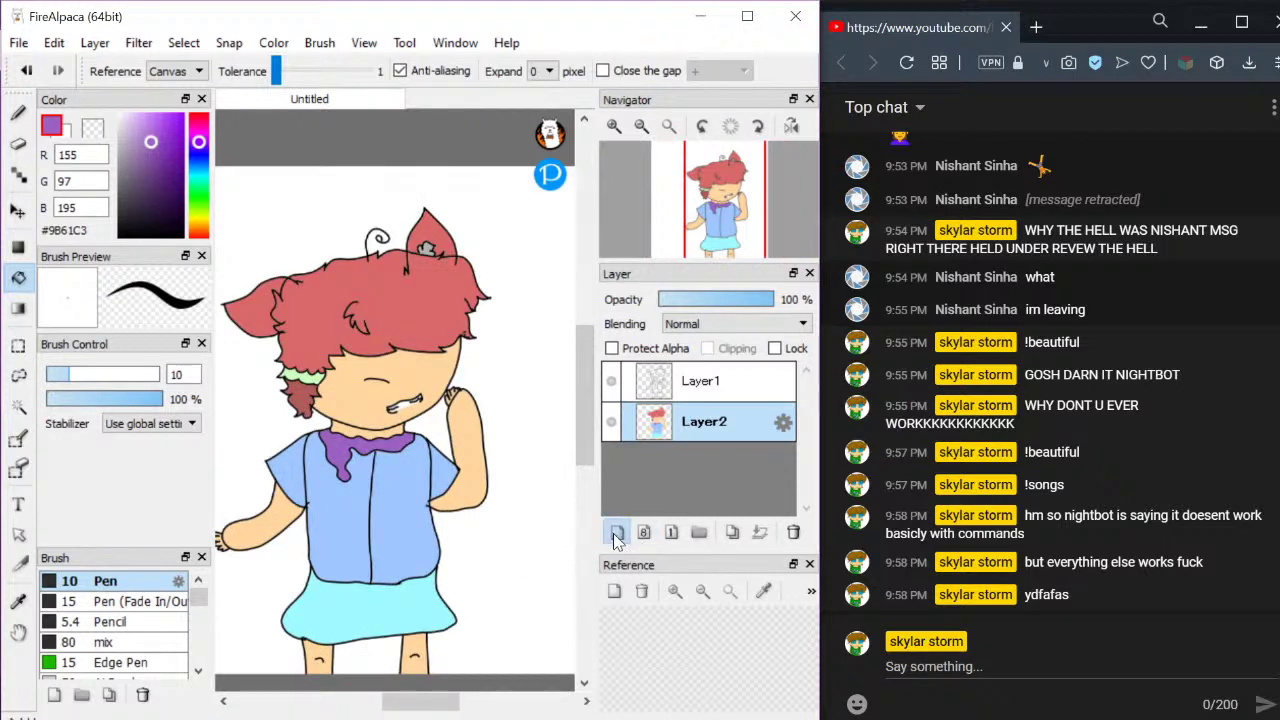
Add a new layer above the flat colours and choose the size 50 AirBrush in red #FF0000
left_click(616, 532)
left_click(18, 113)
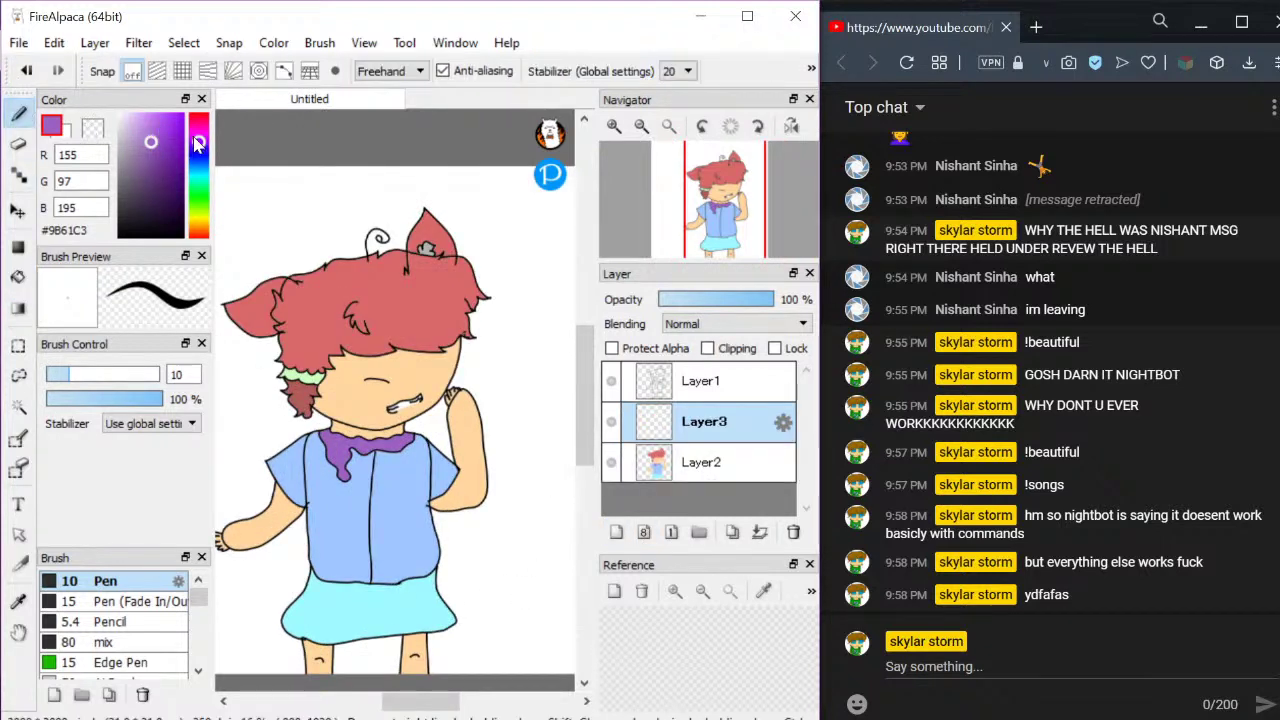
mouse_move(199, 142)
left_mouse_down()
mouse_move(199, 113)
mouse_move(183, 113)
left_mouse_up()
scroll(395, 400, "up", 4)
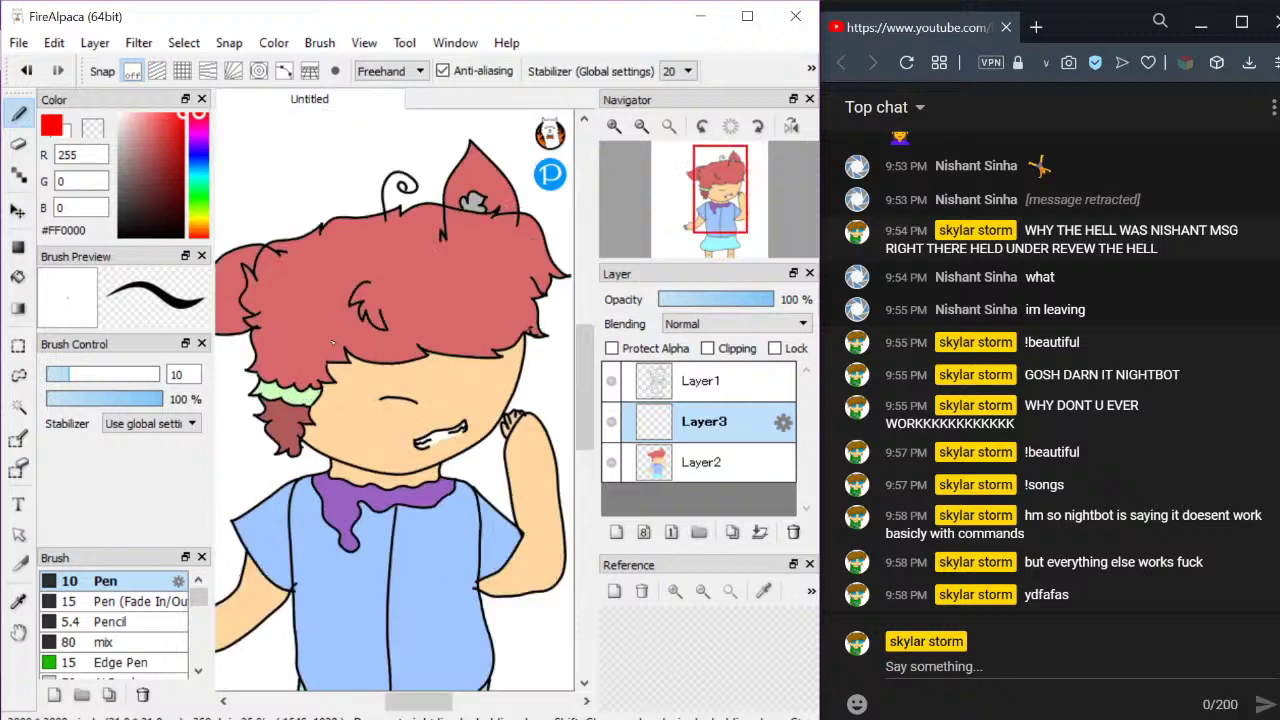
scroll(96, 606, "down", 1)
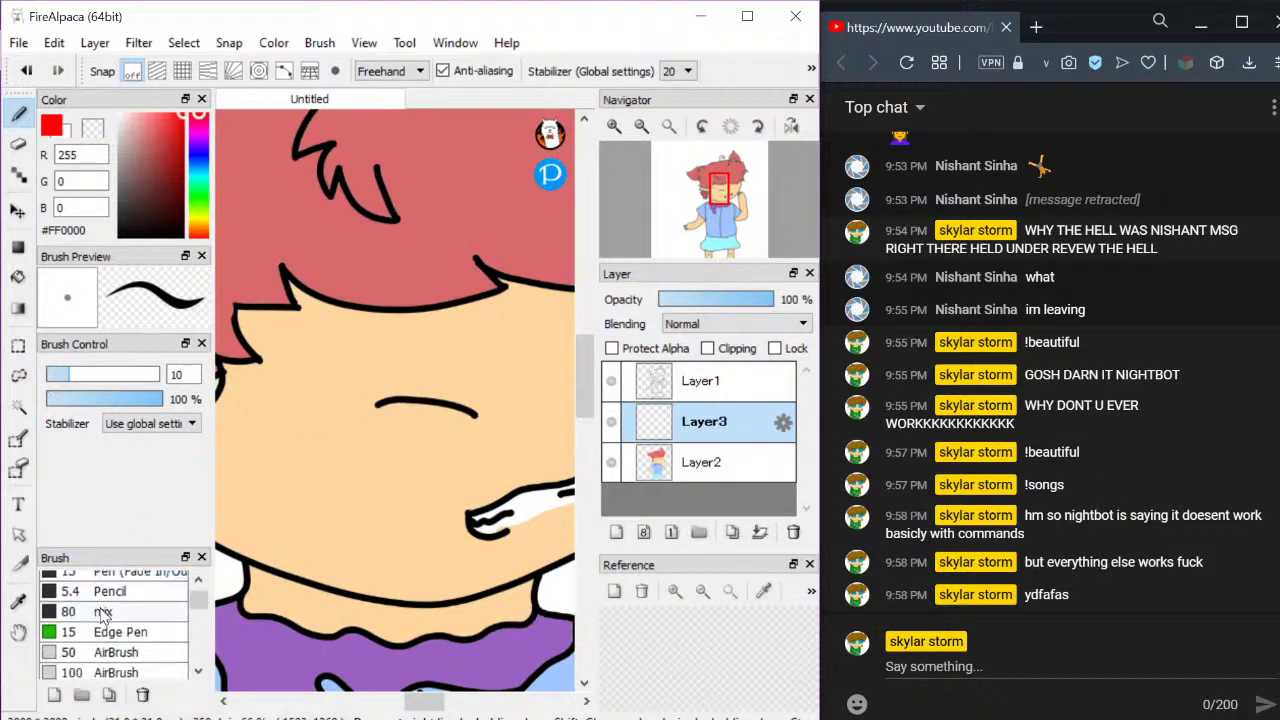
left_click(120, 652)
Airbrush a soft red blush along the closed eye line, undoing the first stroke and repainting it closer to the line
mouse_move(373, 409)
left_mouse_down()
mouse_move(435, 413)
mouse_move(492, 448)
left_mouse_up()
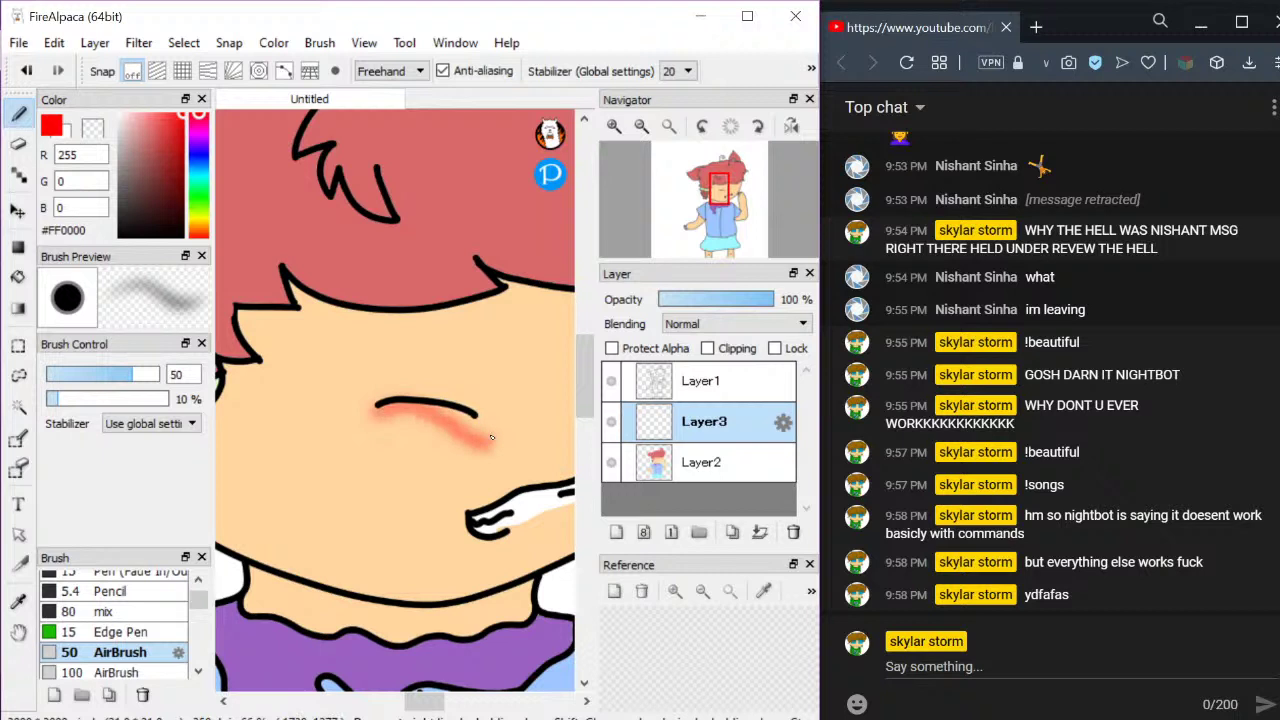
left_click(26, 70)
scroll(494, 468, "up", 1)
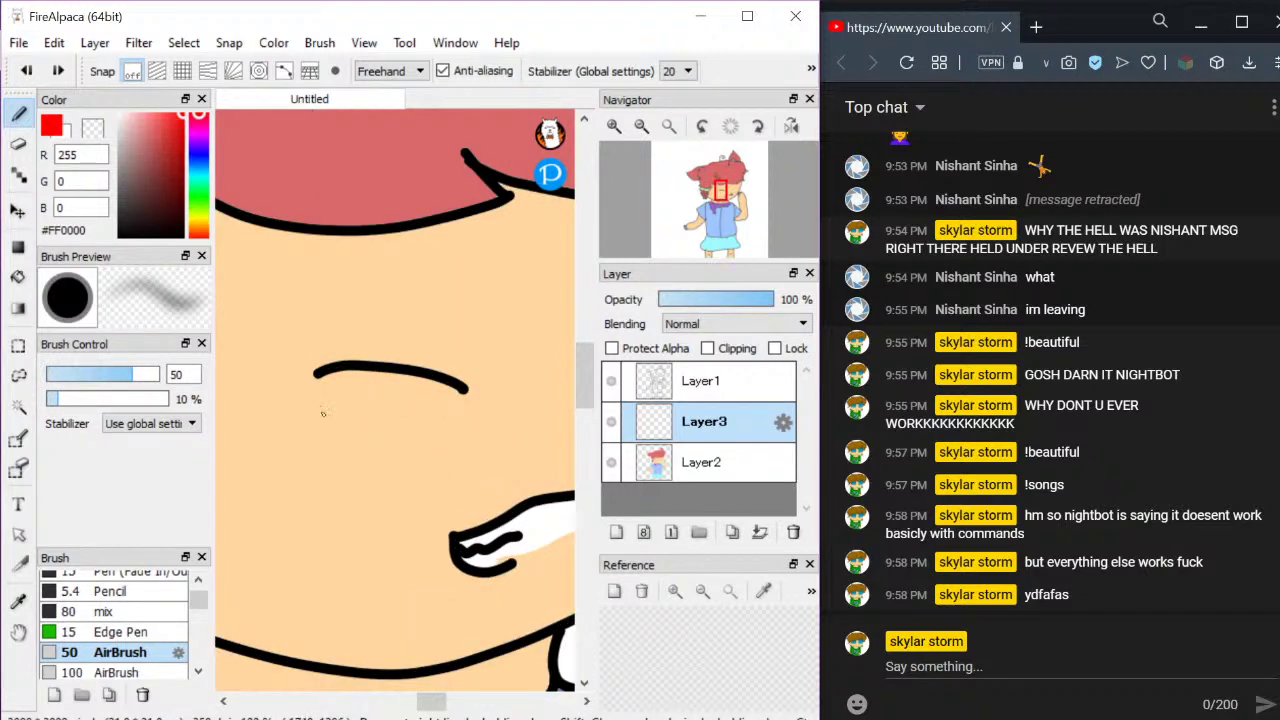
mouse_move(316, 378)
left_mouse_down()
mouse_move(413, 375)
mouse_move(474, 406)
left_mouse_up()
scroll(474, 406, "down", 3)
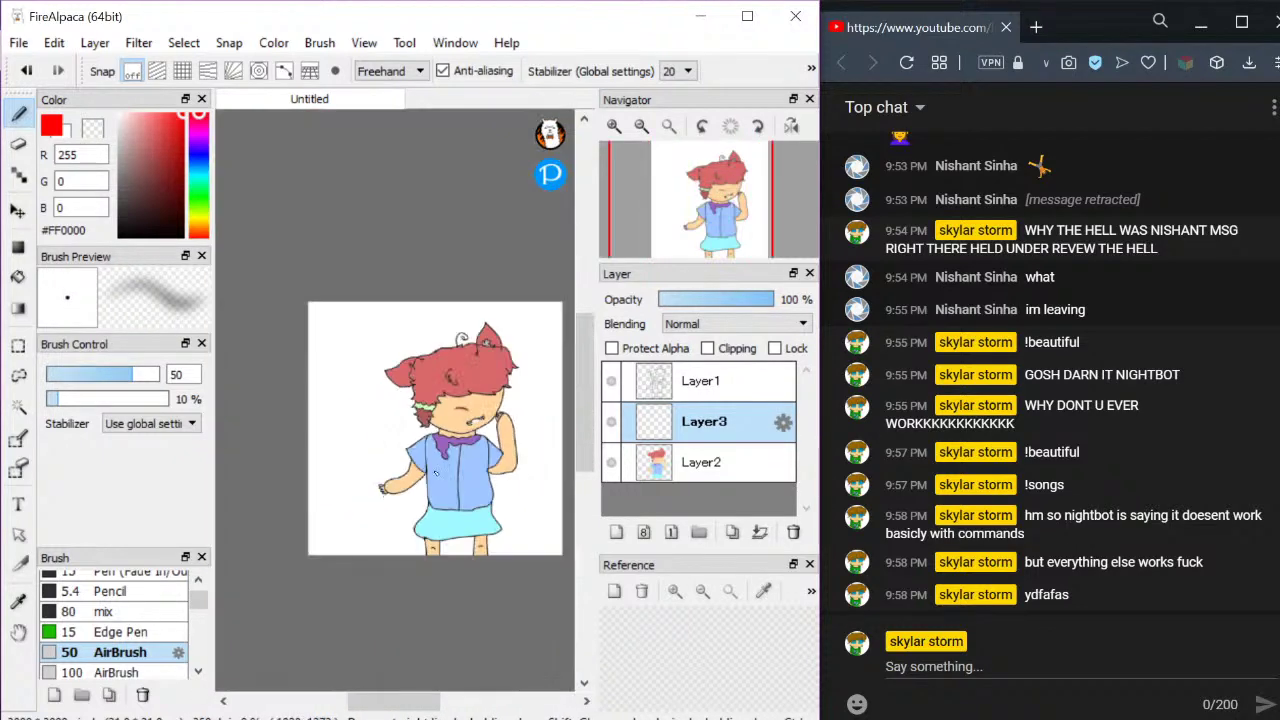
Airbrush a soft red blush around the knee lines on both legs
scroll(378, 628, "up", 2)
scroll(378, 628, "up", 2)
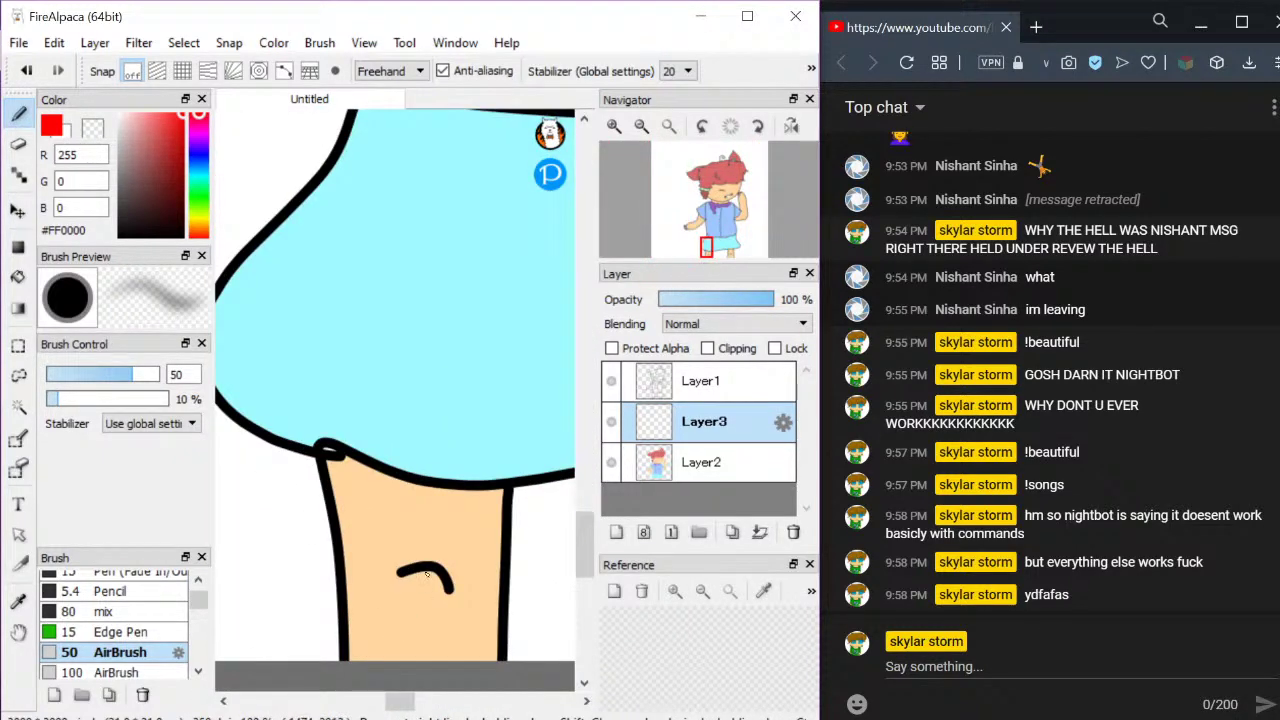
scroll(427, 573, "up", 1)
left_click_drag(388, 570, 440, 572)
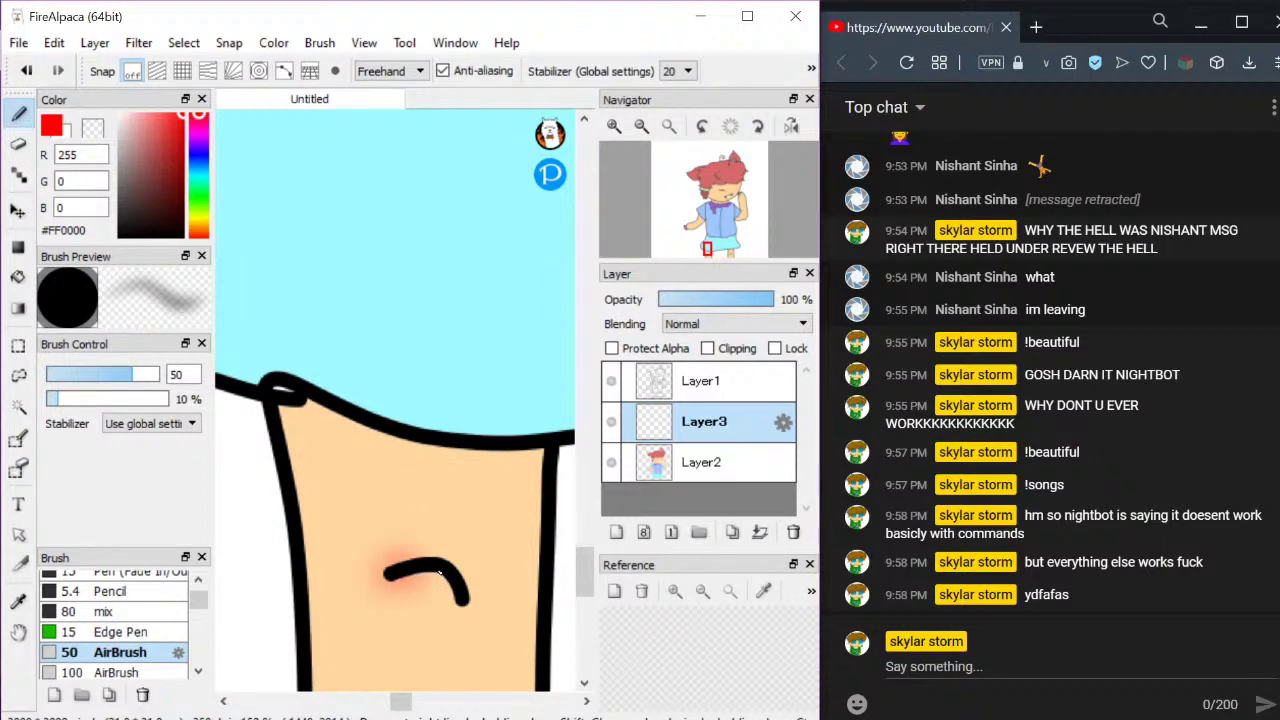
scroll(469, 583, "down", 3)
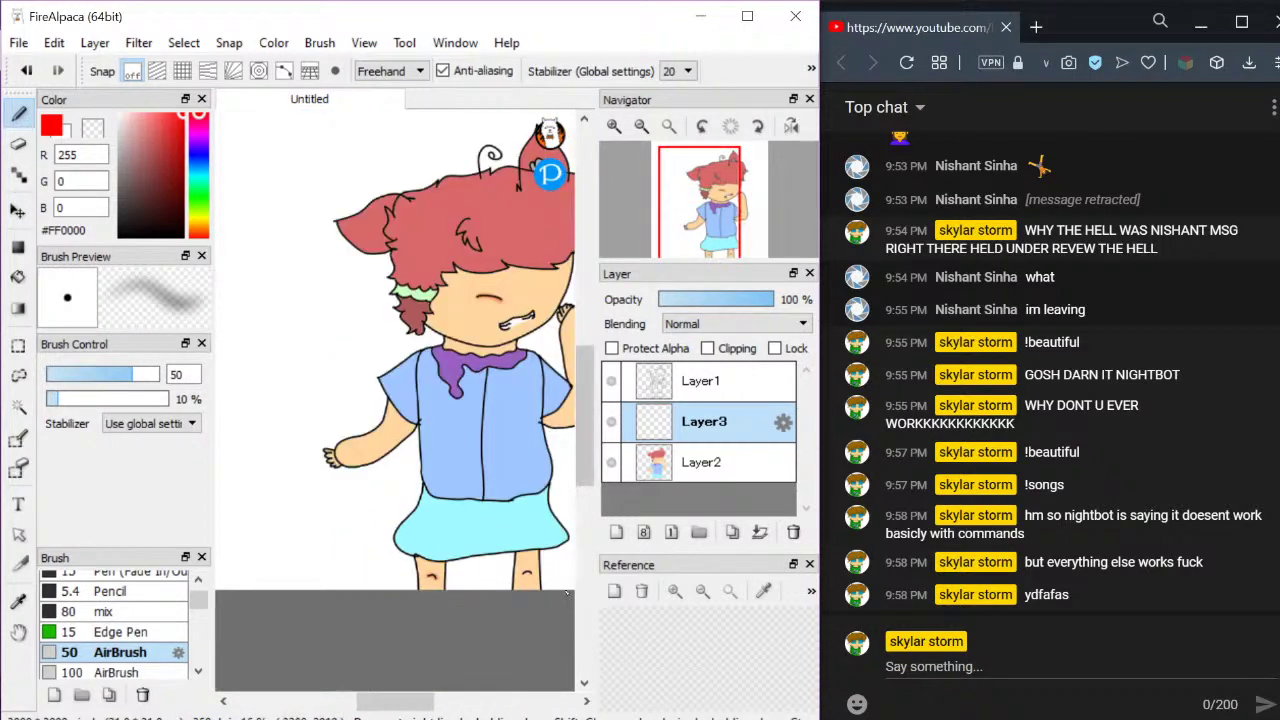
scroll(560, 594, "up", 3)
scroll(545, 595, "down", 3)
scroll(525, 596, "up", 3)
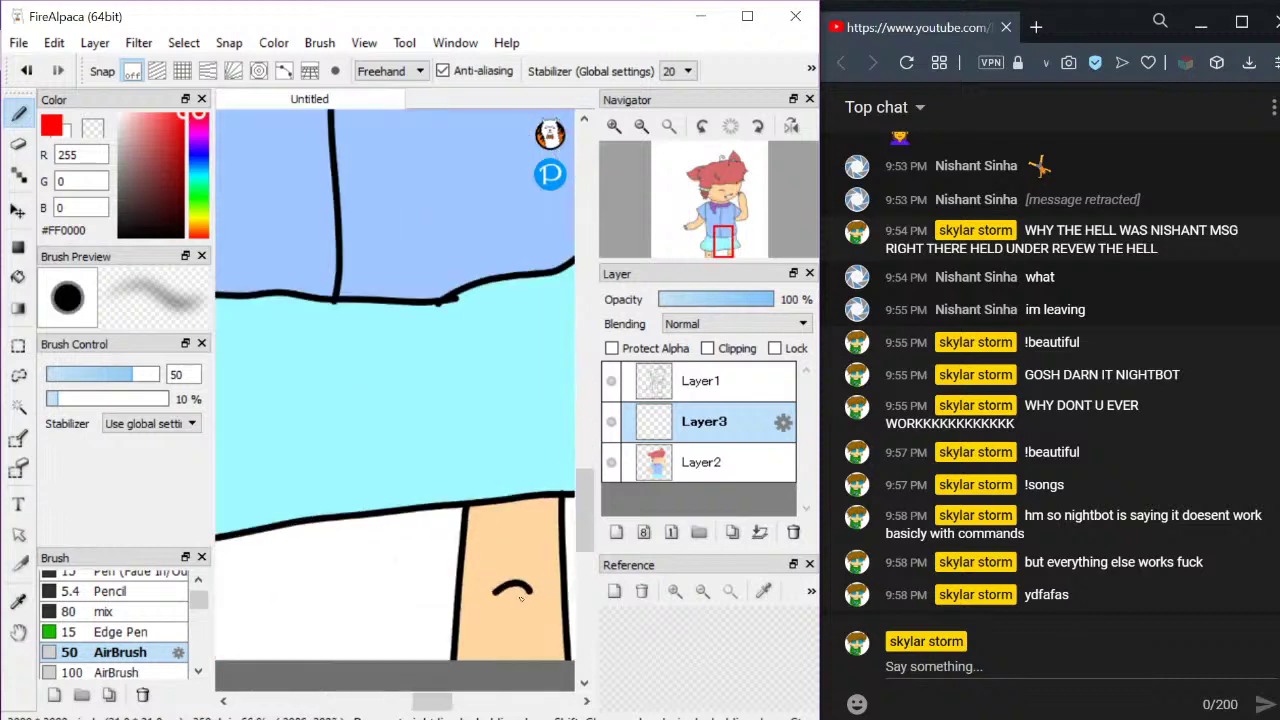
left_click_drag(490, 588, 540, 590)
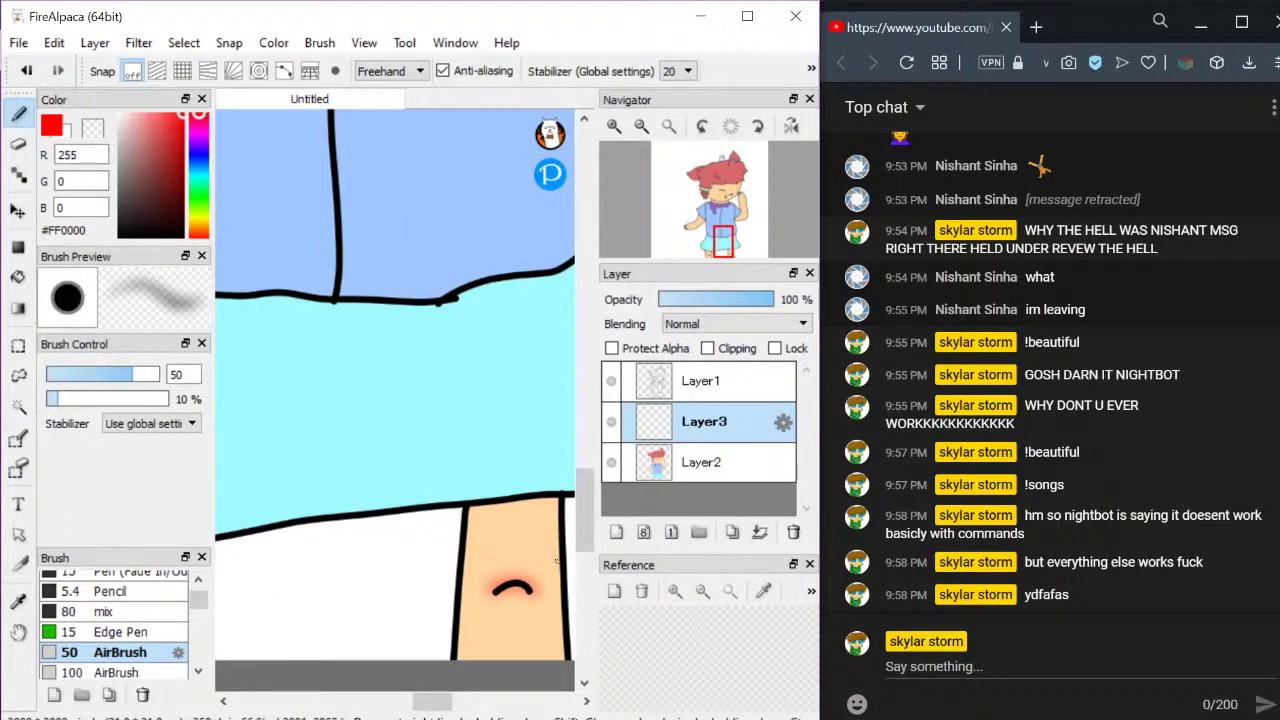
Add another new layer, sample the skin colour #FFD69F from the face, and set the layer's blending to Multiply
left_click(617, 537)
scroll(420, 400, "down", 3)
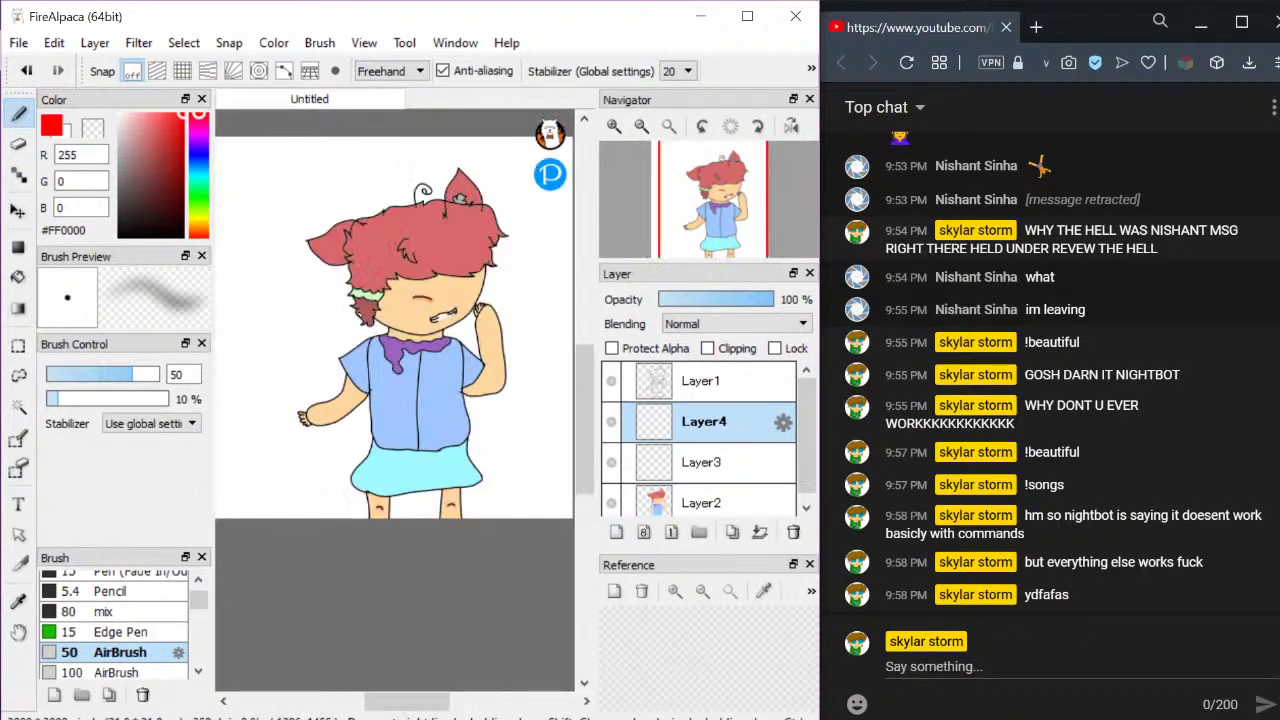
scroll(455, 309, "up", 2)
left_click(455, 309, "alt")
left_click(730, 324)
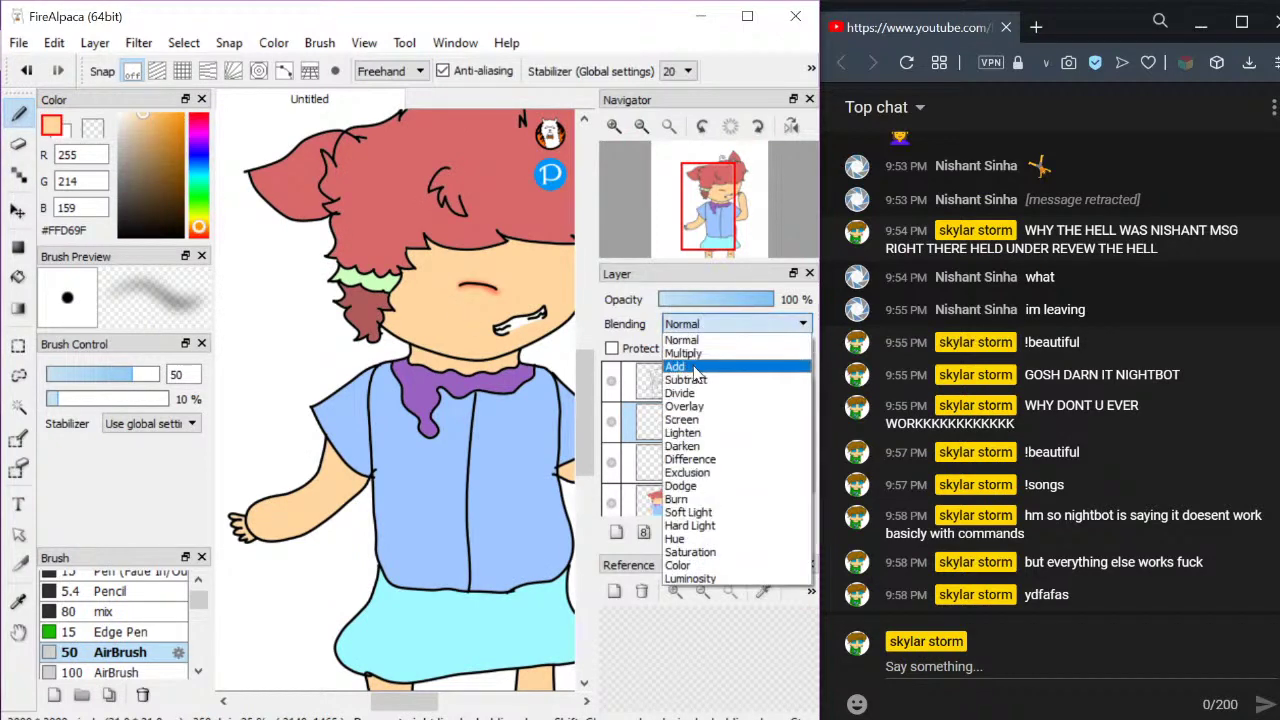
left_click(688, 356)
Set the airbrush size to 43 and shade the skin along the jawline beside the lower hair tuft
scroll(480, 306, "up", 2)
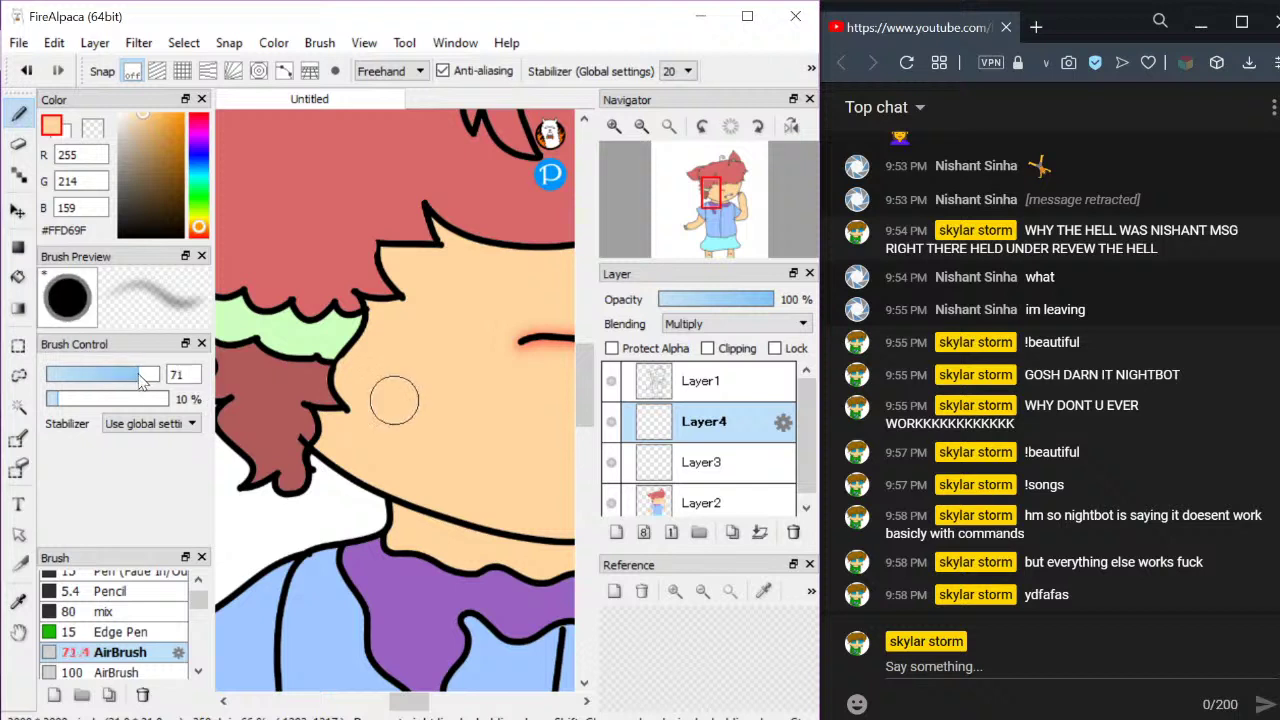
left_click_drag(133, 383, 126, 383)
scroll(320, 411, "up", 1)
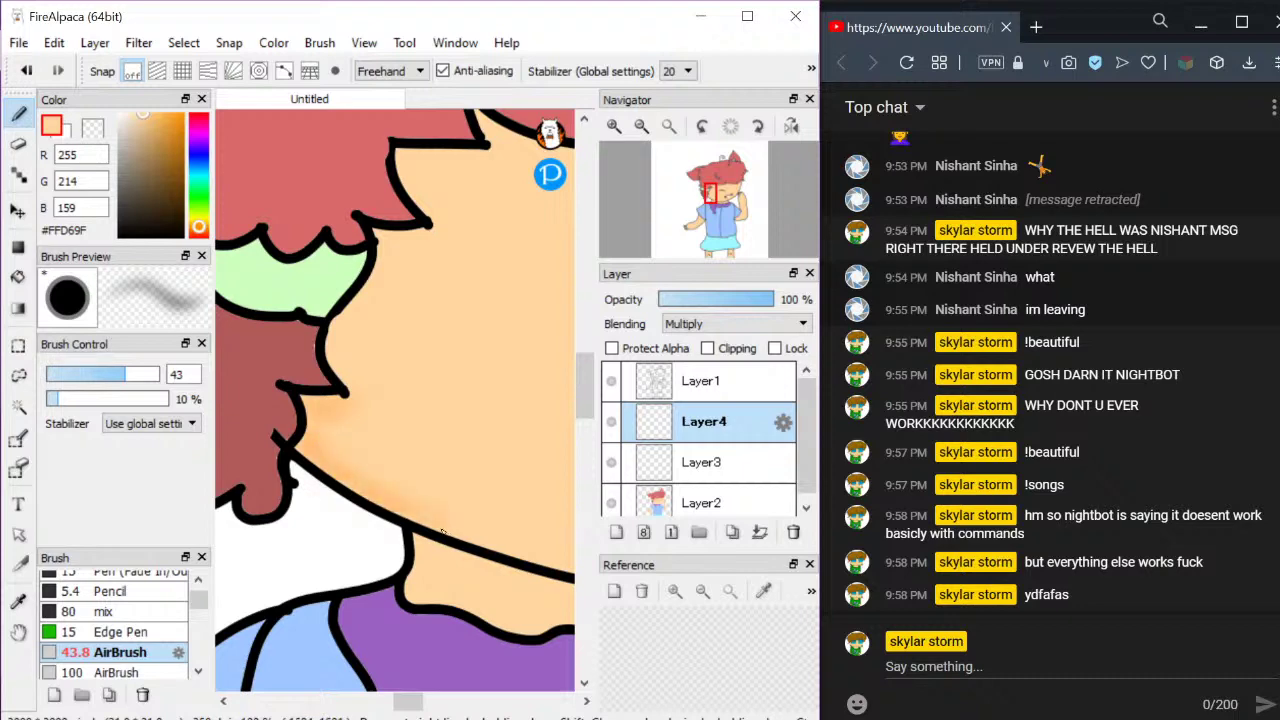
scroll(418, 563, "down", 2)
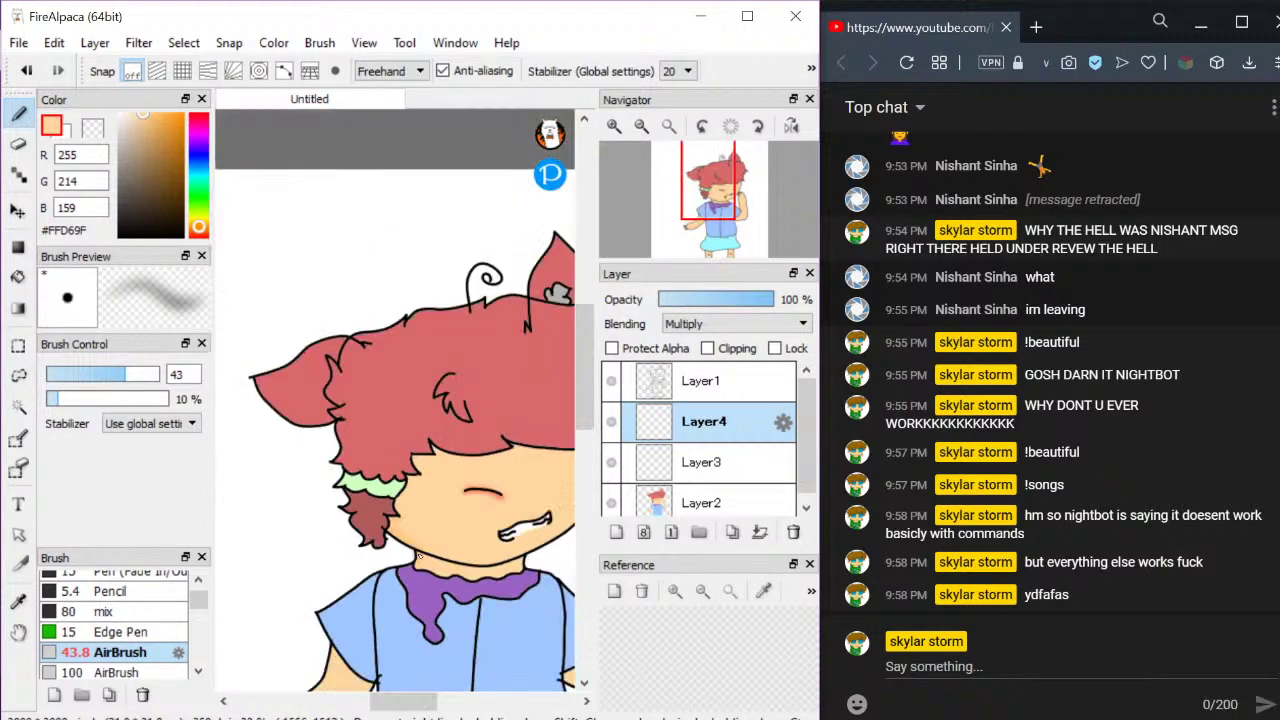
Shade the skin at the temple and under the fringe points nearest the green hair band
scroll(375, 556, "up", 2)
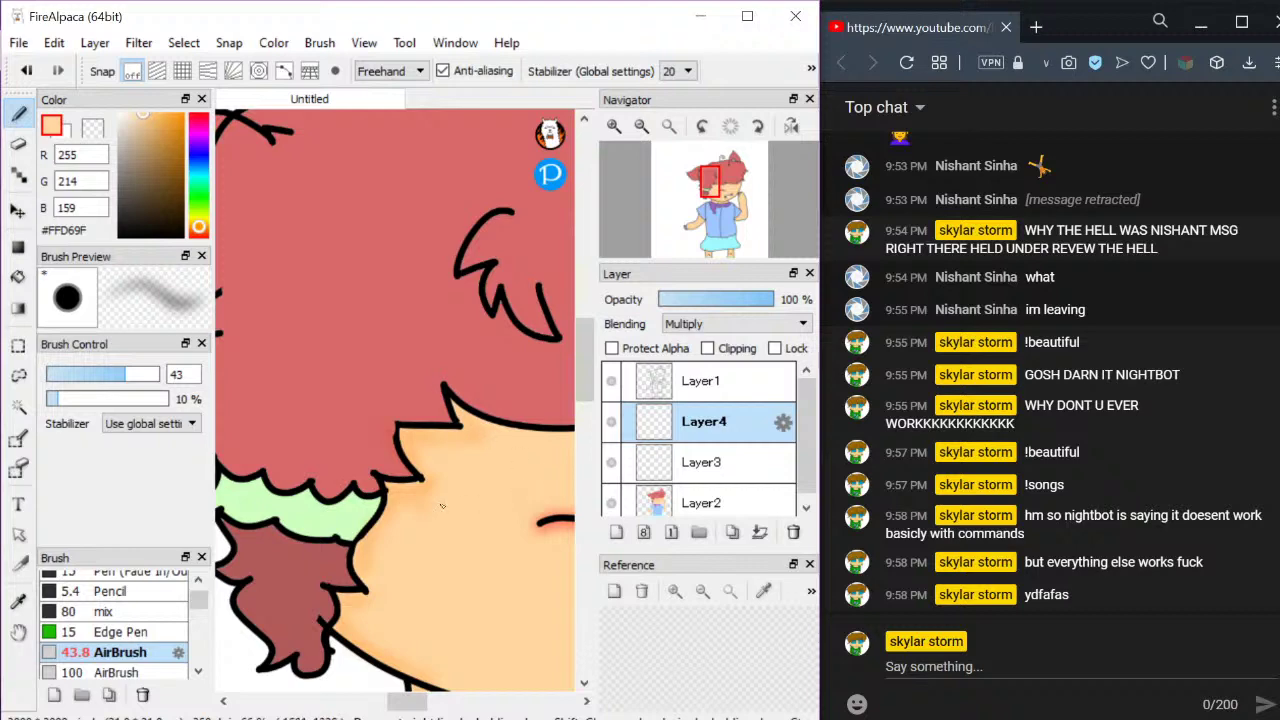
scroll(442, 506, "down", 2)
scroll(300, 440, "up", 1)
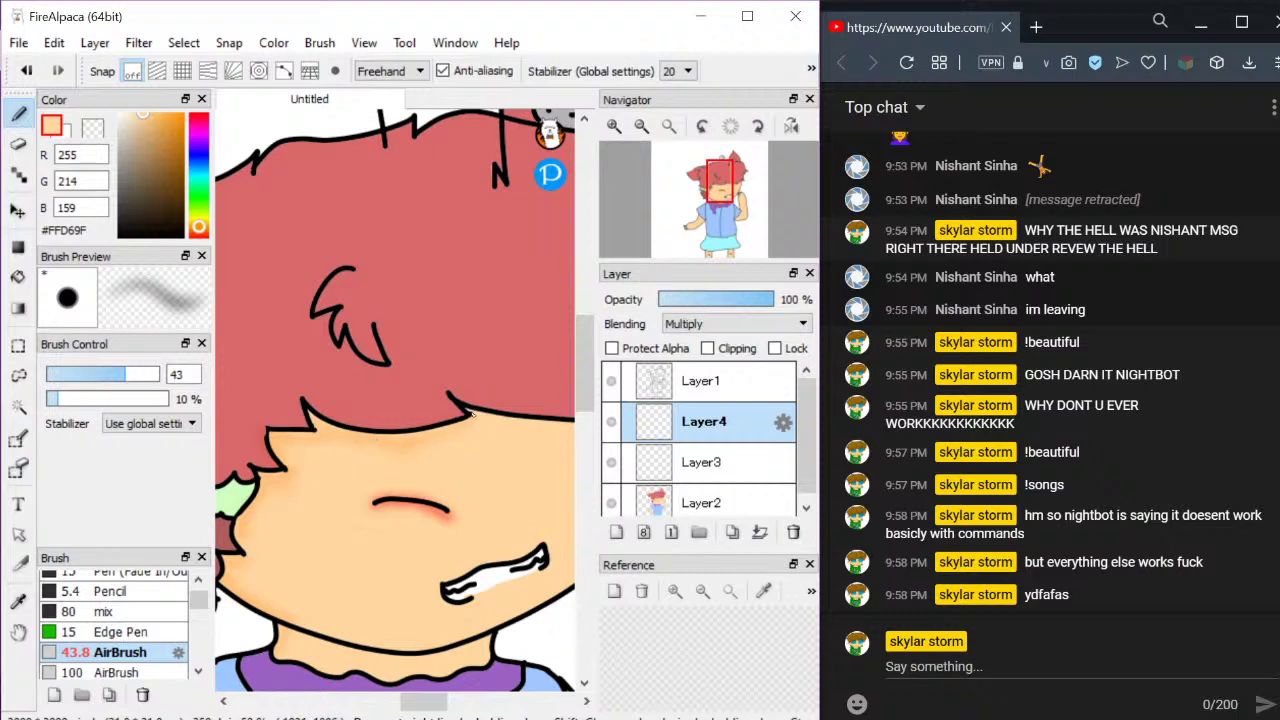
Continue the soft skin shading beneath the fringe, from above the eye to the far edge of the face
scroll(453, 419, "down", 2)
scroll(445, 423, "up", 3)
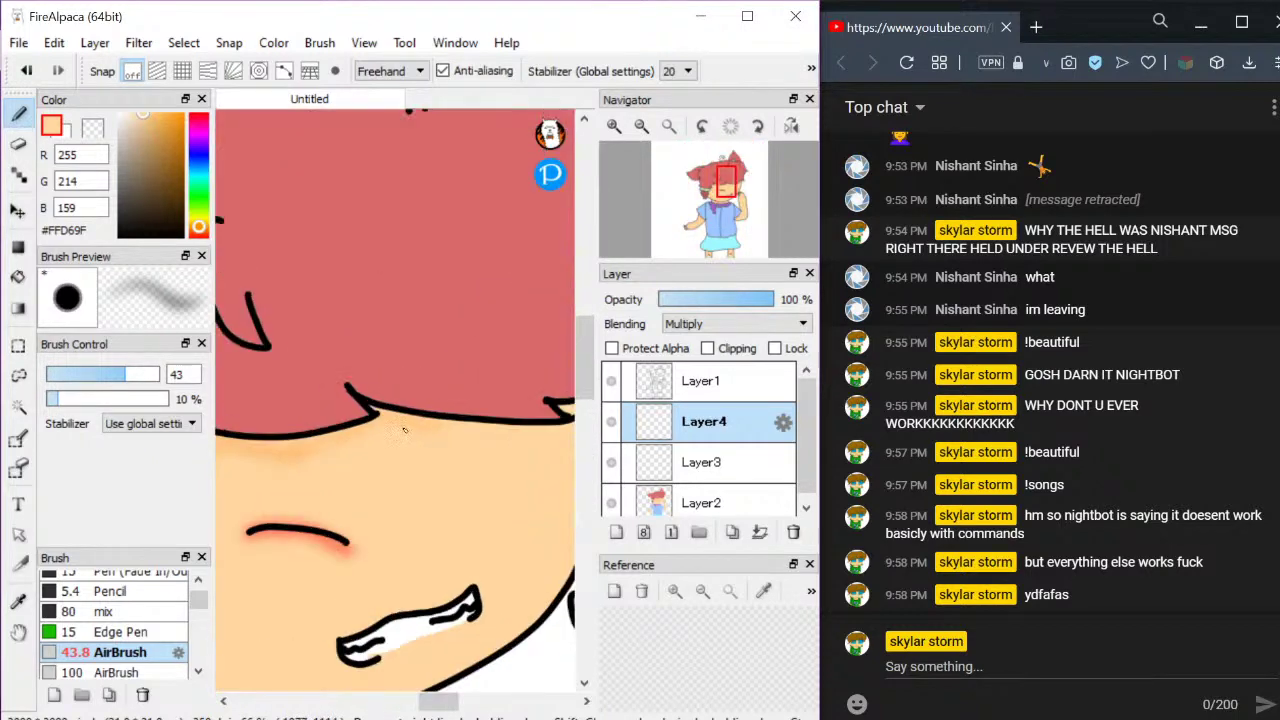
scroll(437, 427, "down", 2)
scroll(436, 427, "up", 2)
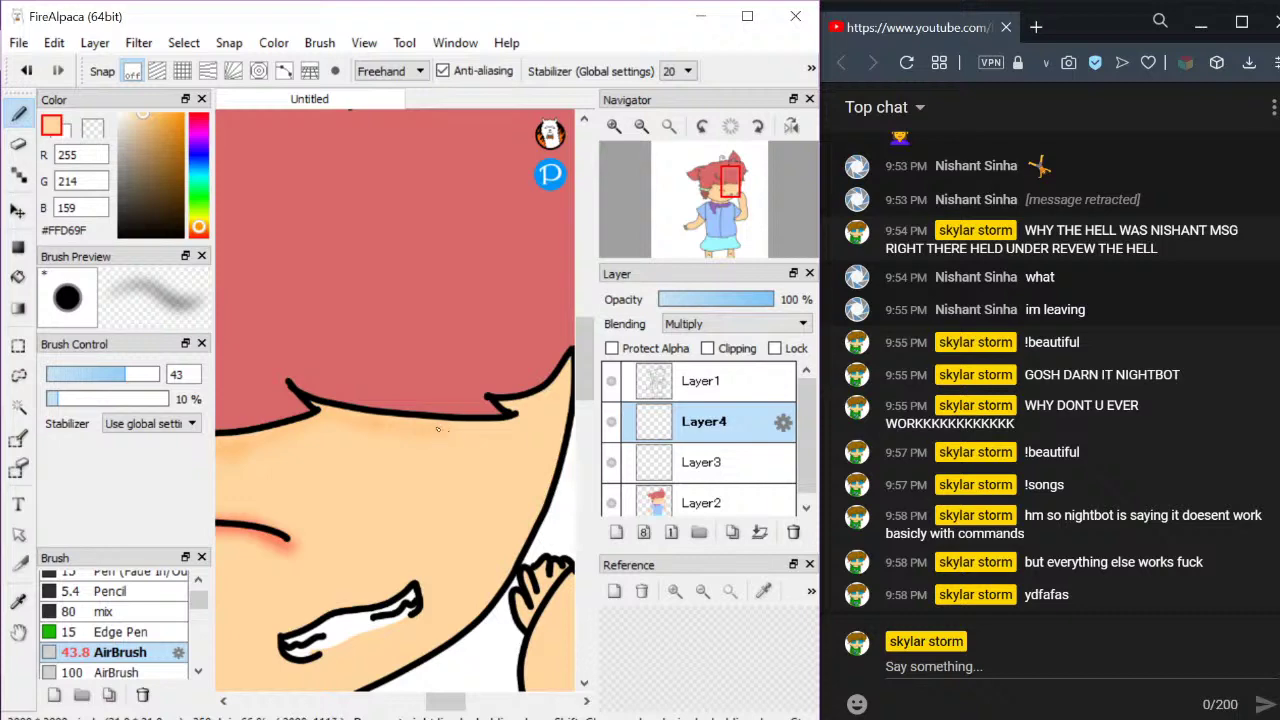
scroll(432, 458, "up", 2)
scroll(446, 438, "down", 2)
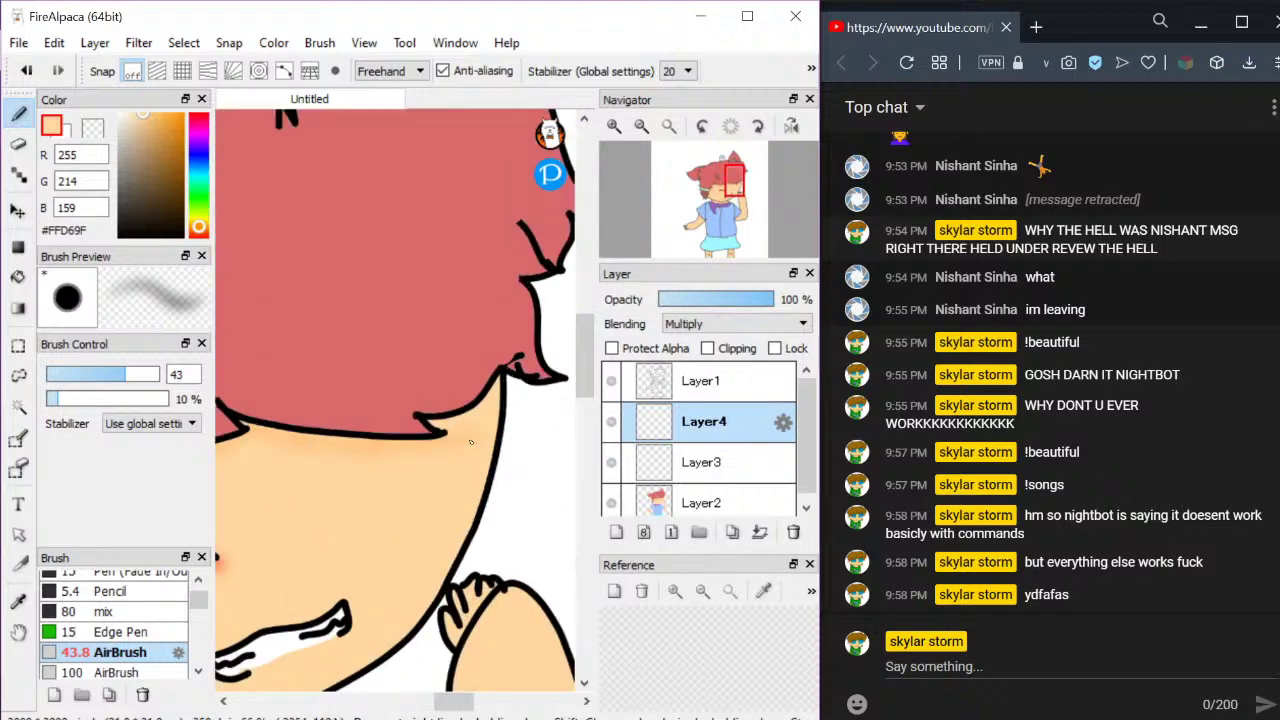
scroll(507, 395, "down", 2)
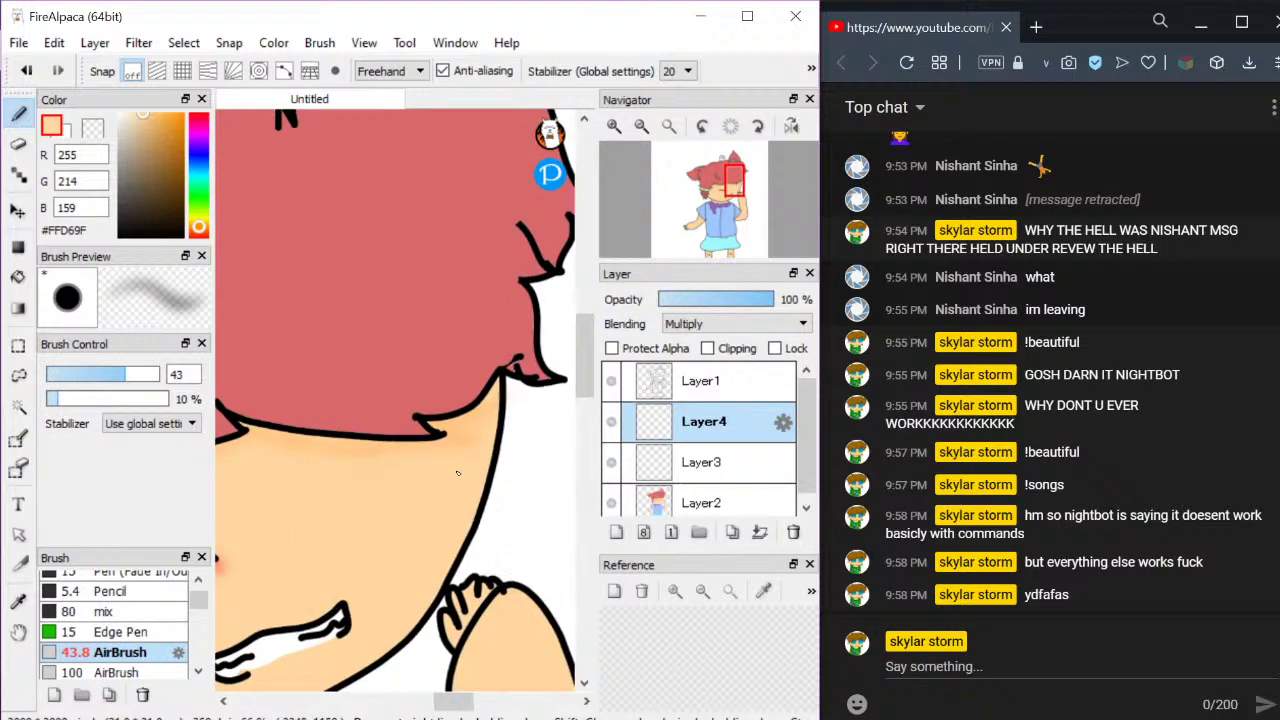
scroll(366, 540, "up", 2)
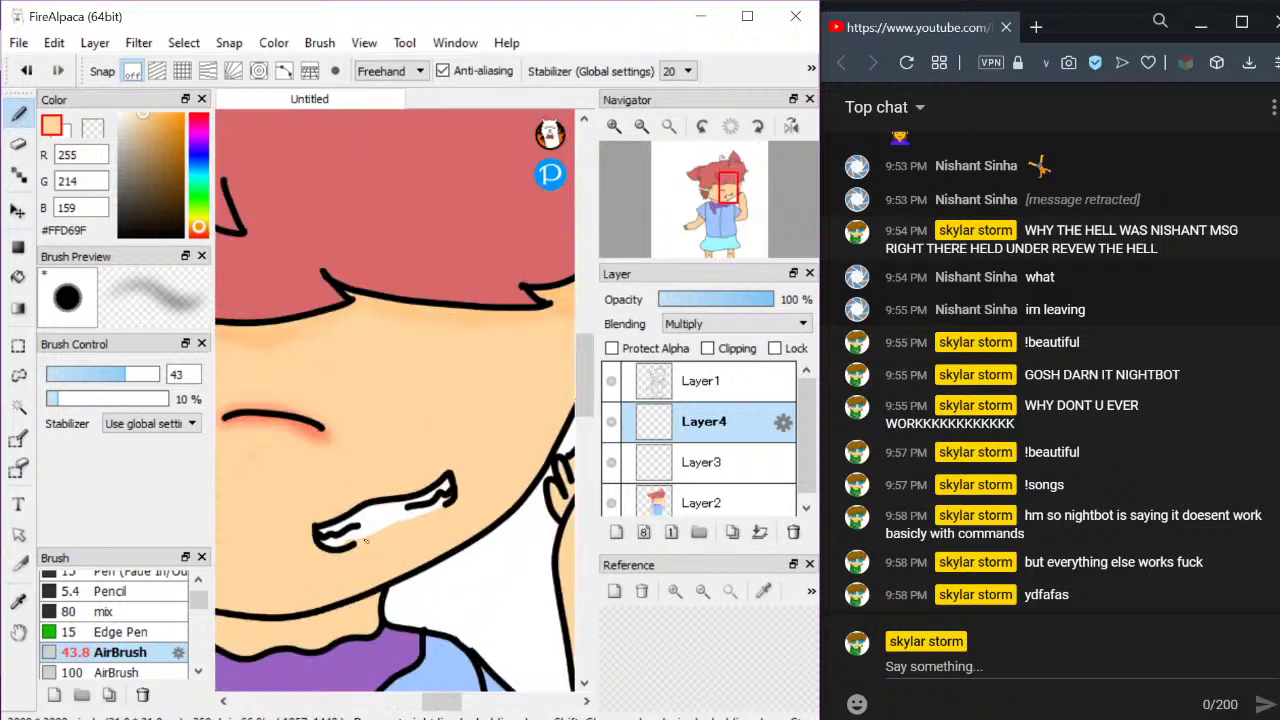
Add a new layer, sample the white of the teeth, darken it to light grey #DEDEDE, and airbrush soft shading over the teeth
left_click(617, 533)
left_click(393, 512, "alt")
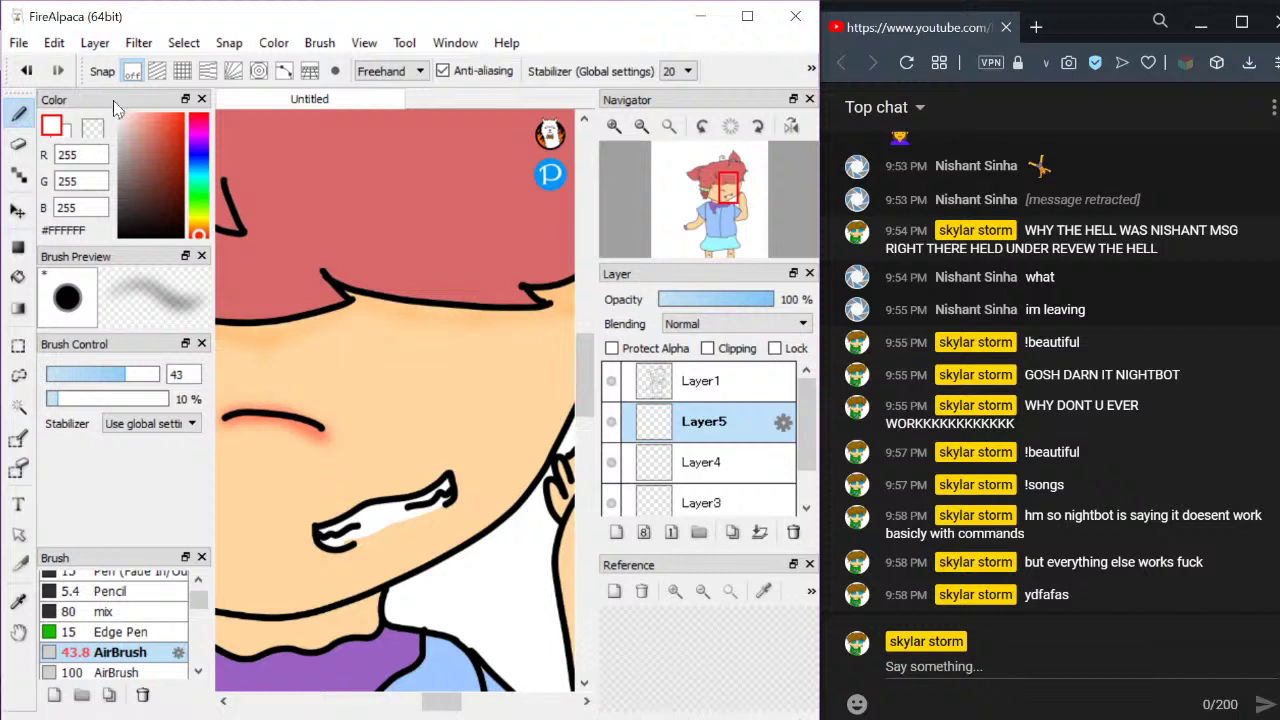
mouse_move(120, 118)
left_mouse_down()
mouse_move(110, 113)
mouse_move(118, 128)
left_mouse_up()
scroll(383, 497, "up", 3)
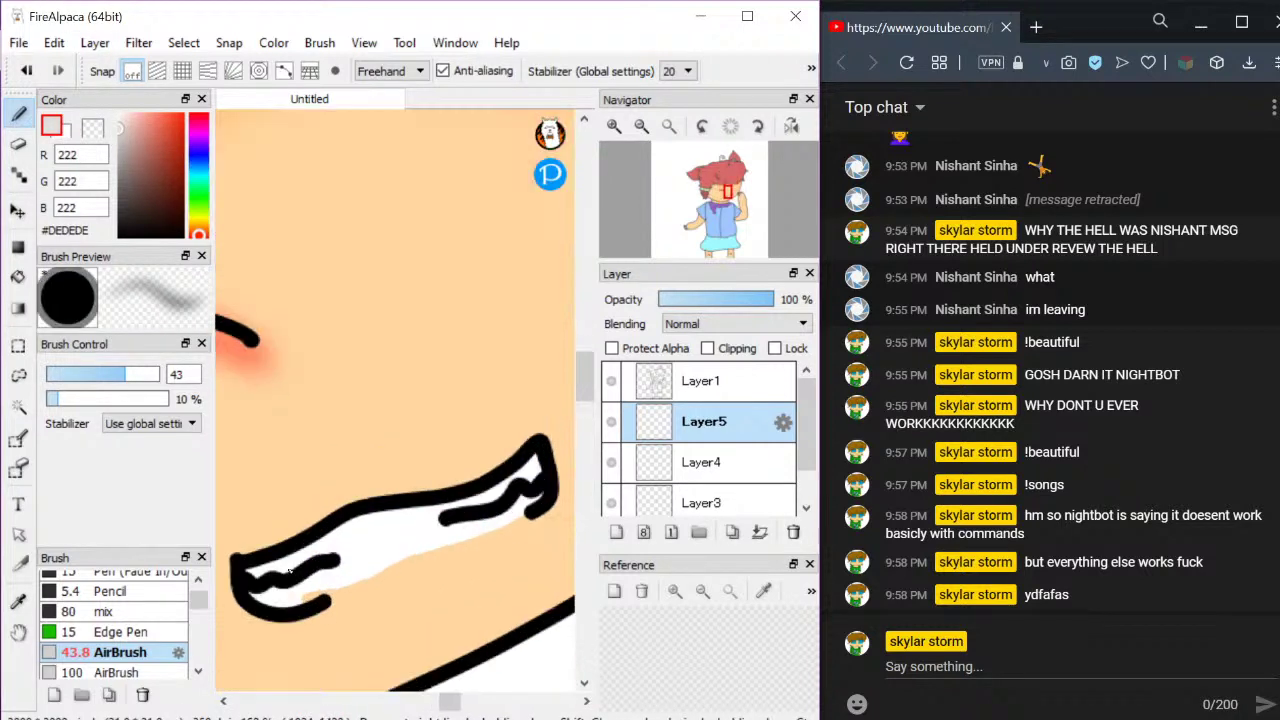
mouse_move(352, 521)
left_mouse_down()
mouse_move(493, 516)
mouse_move(443, 518)
mouse_move(530, 476)
mouse_move(414, 517)
mouse_move(470, 529)
mouse_move(332, 576)
left_mouse_up()
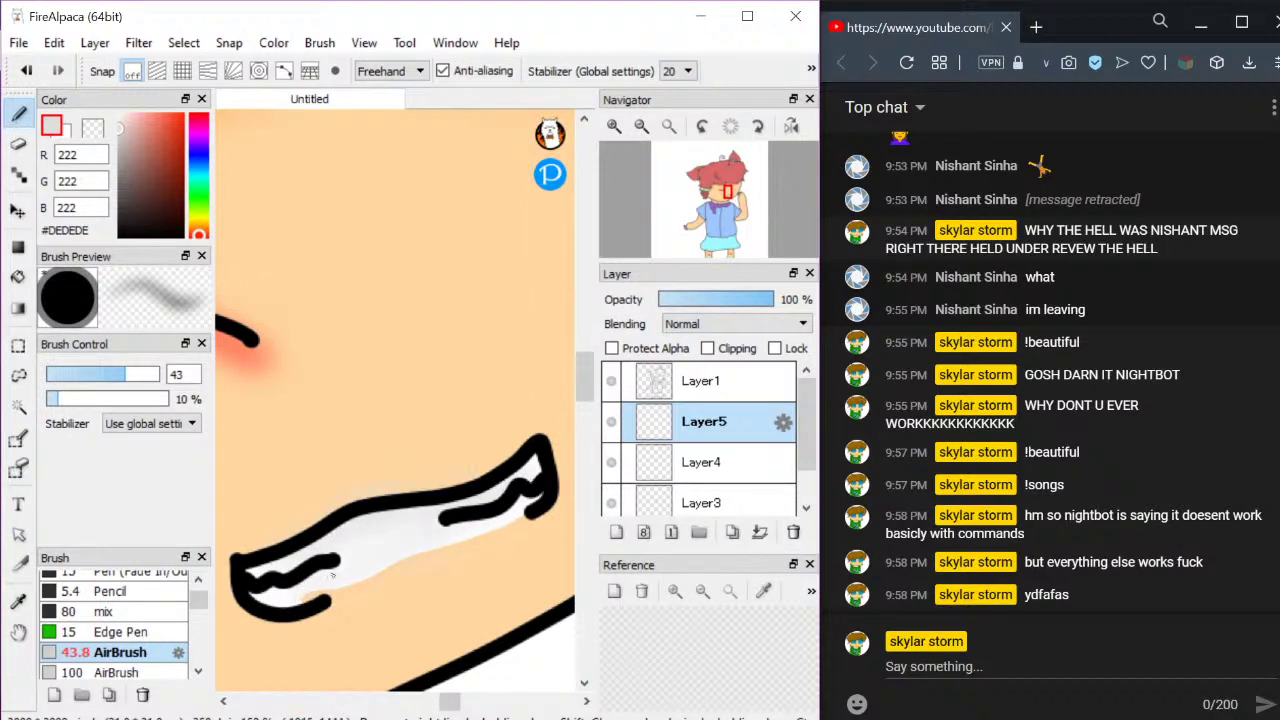
Sample the skin colour #FFD69F, make Layer4 active, and try light shading on the outstretched arm below the sleeve
scroll(287, 588, "down", 5)
scroll(305, 578, "up", 1)
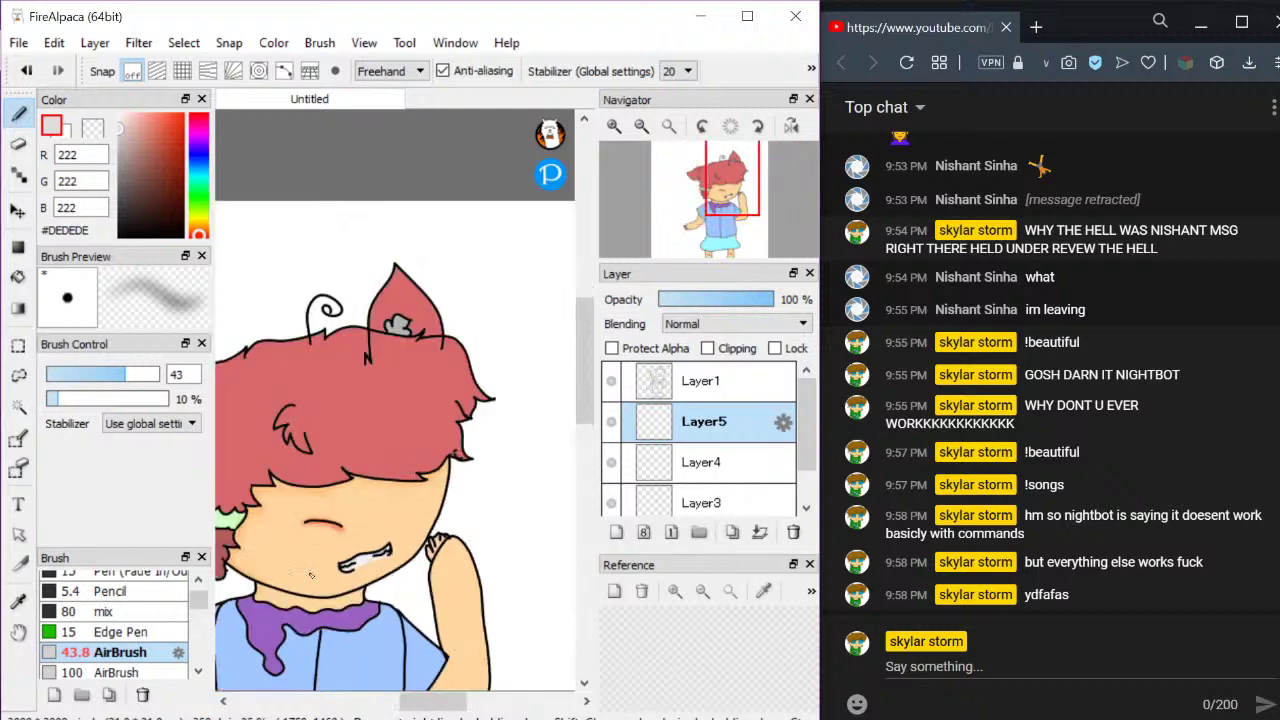
left_click(293, 567, "alt")
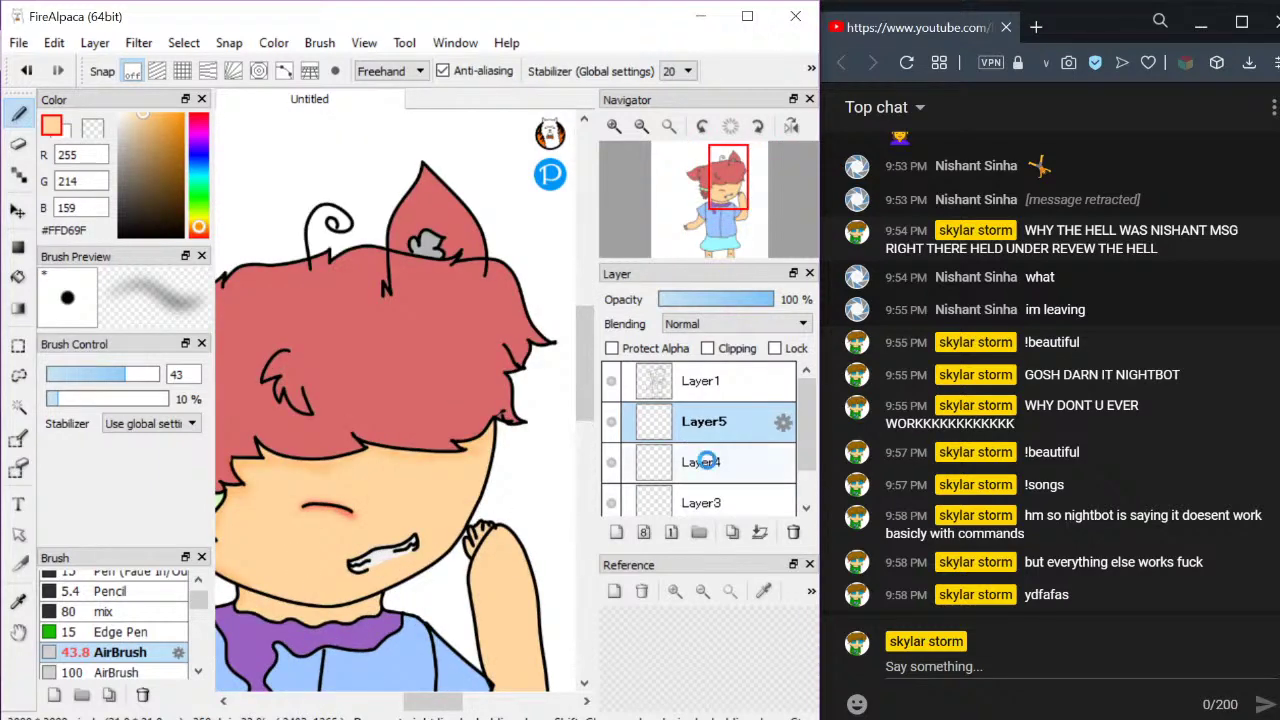
left_click(700, 462)
scroll(445, 477, "down", 5)
scroll(400, 420, "up", 4)
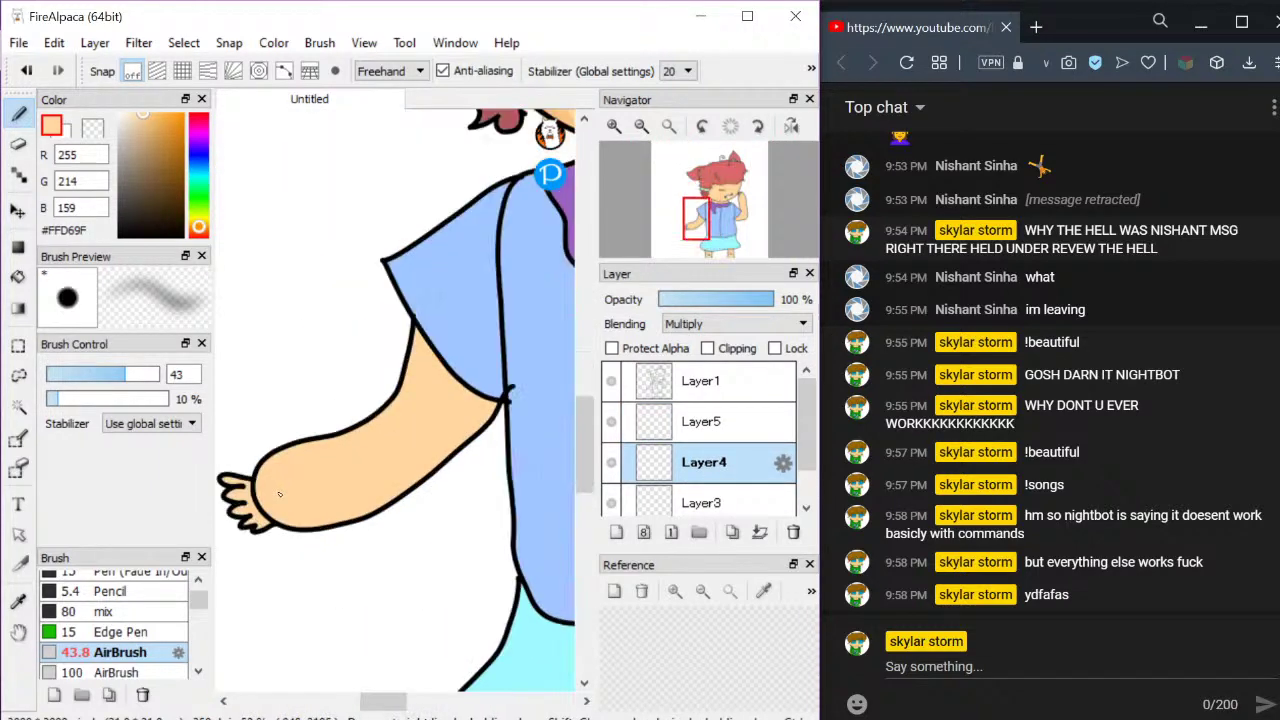
scroll(400, 420, "down", 1)
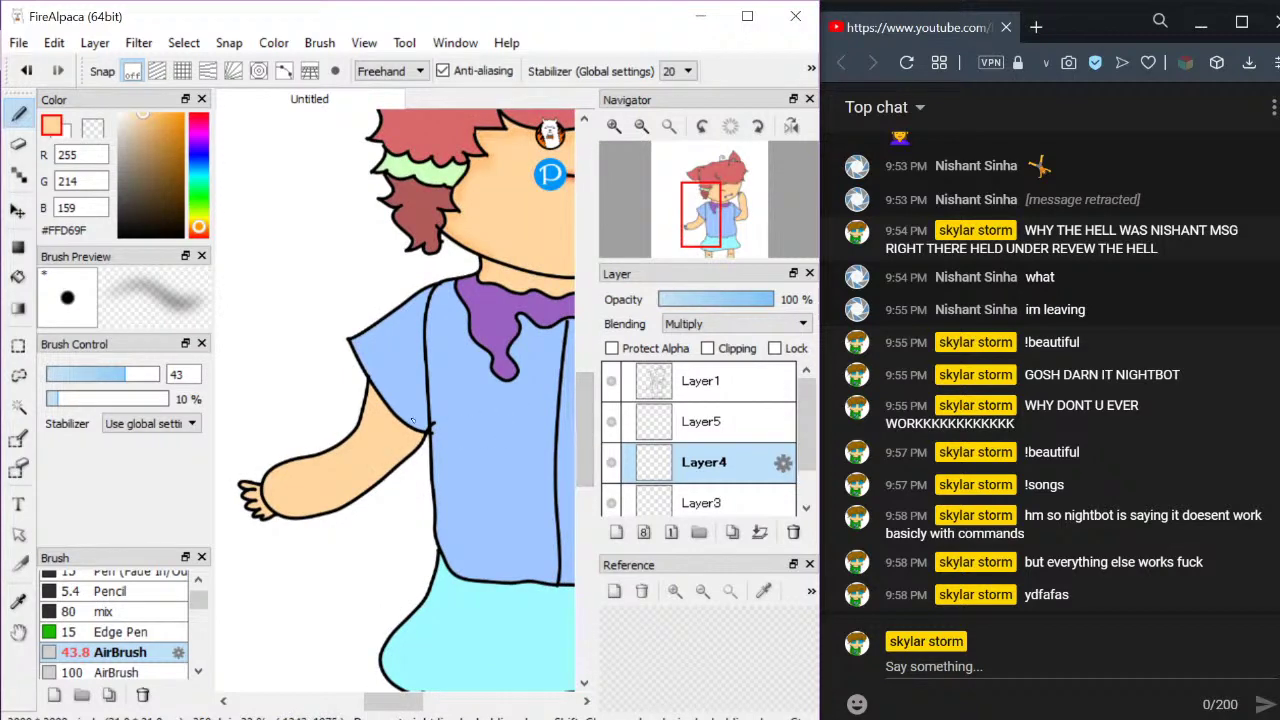
scroll(343, 481, "up", 1)
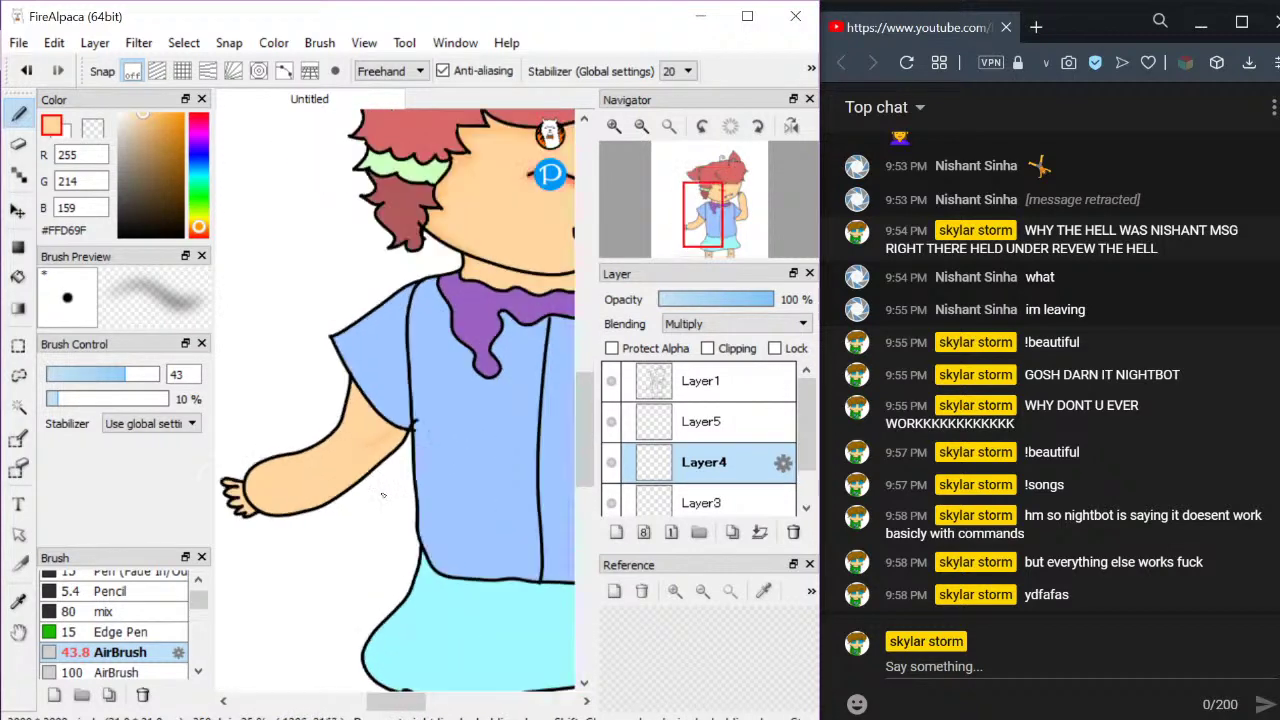
Set the airbrush size to 89 and undo the trial shading on the outstretched arm
scroll(300, 470, "down", 1)
left_click(123, 374)
left_click_drag(123, 374, 150, 374)
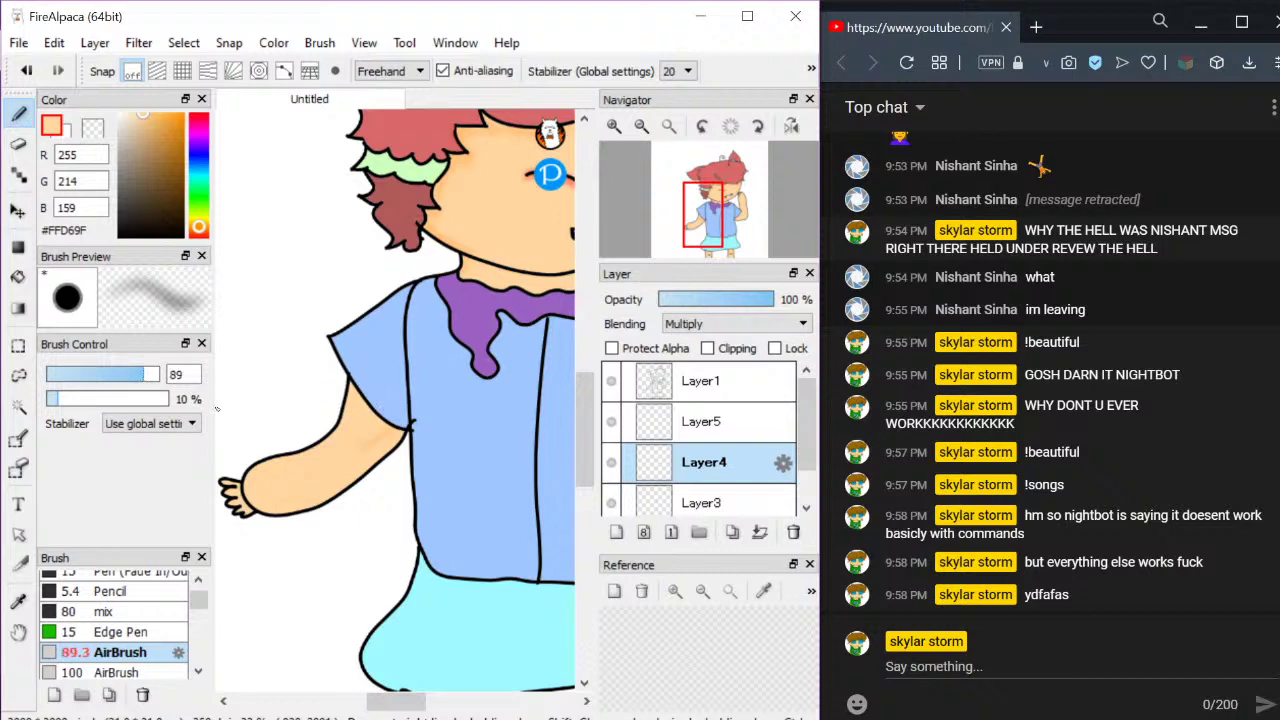
scroll(395, 400, "up", 2)
scroll(395, 400, "down", 3)
scroll(344, 422, "up", 3)
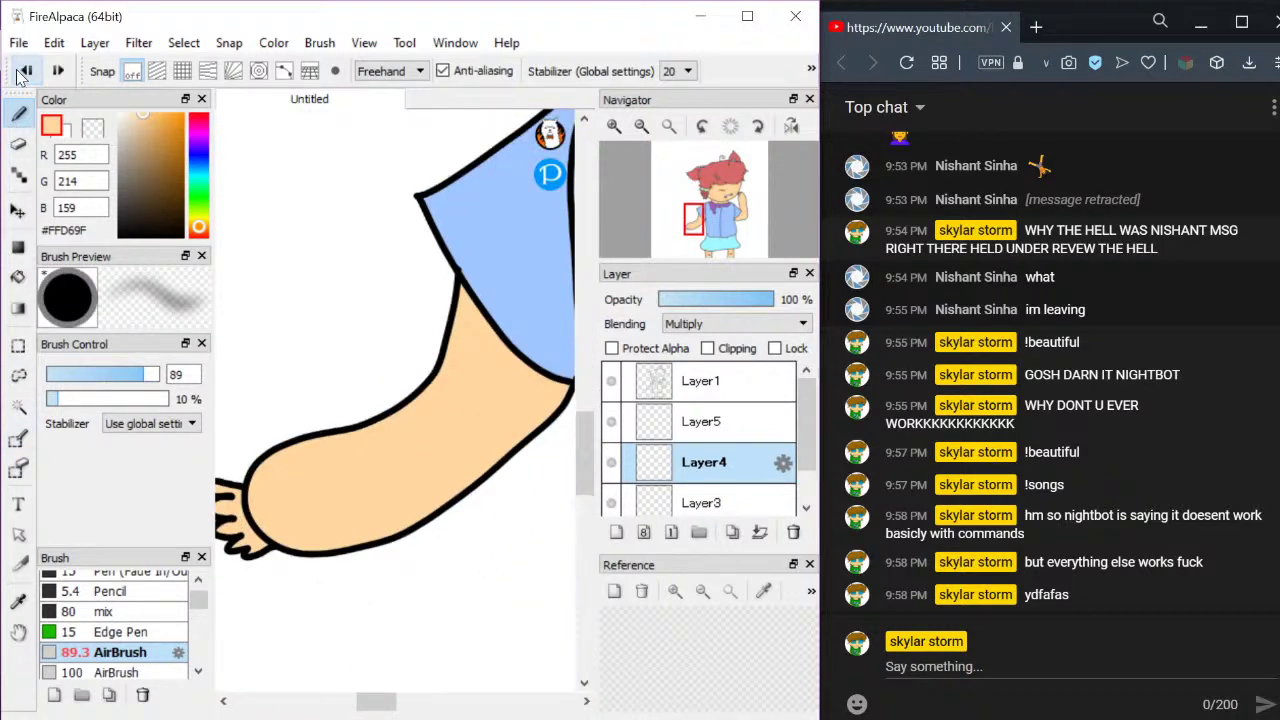
Select the outstretched arm's skin area with the Magic Wand and airbrush soft shading around its hand end, lower edge and sleeve
left_click(18, 405)
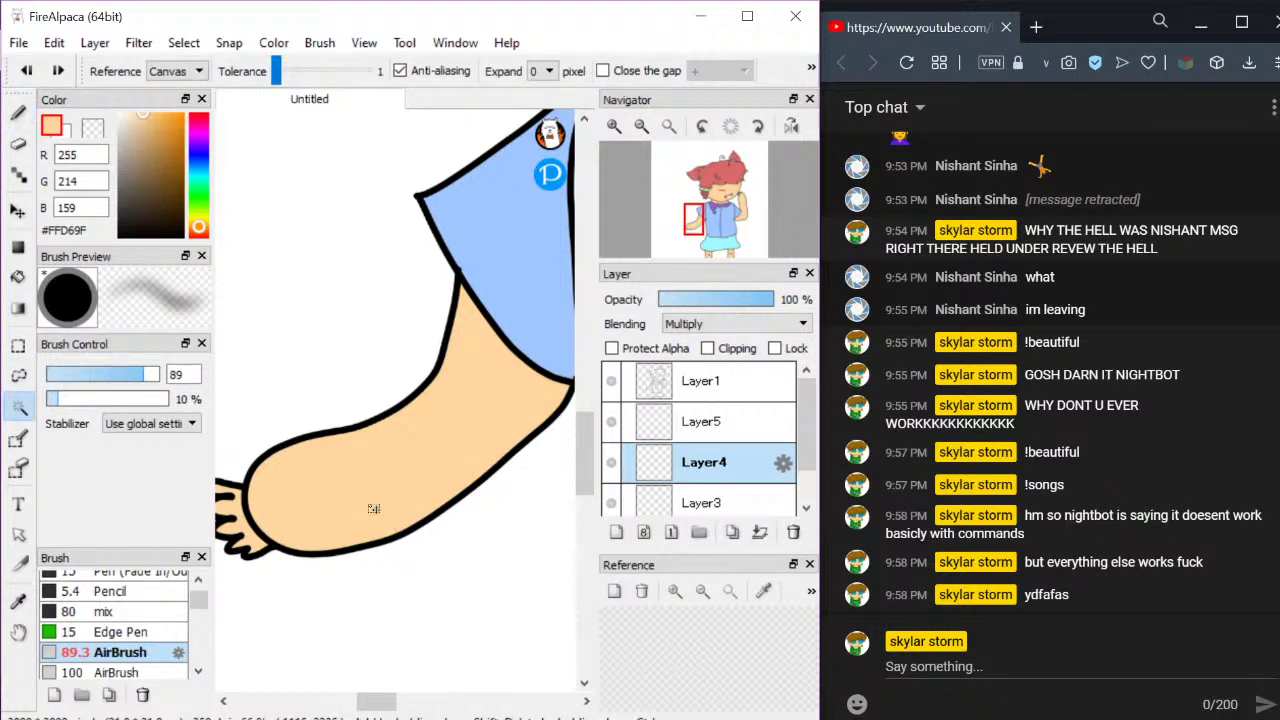
left_click(375, 510)
left_click(18, 113)
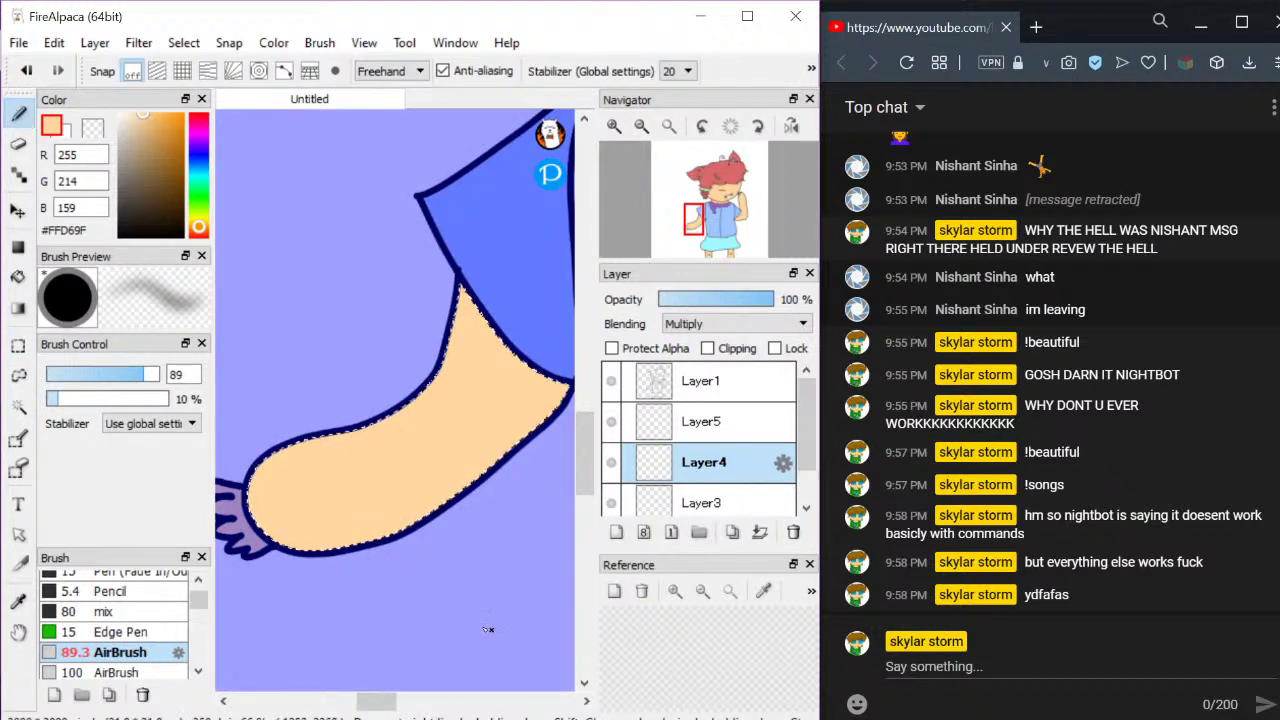
mouse_move(262, 530)
left_mouse_down()
mouse_move(355, 548)
mouse_move(255, 490)
mouse_move(280, 540)
left_mouse_up()
mouse_move(409, 551)
left_mouse_down()
mouse_move(505, 450)
mouse_move(300, 525)
mouse_move(565, 425)
left_mouse_up()
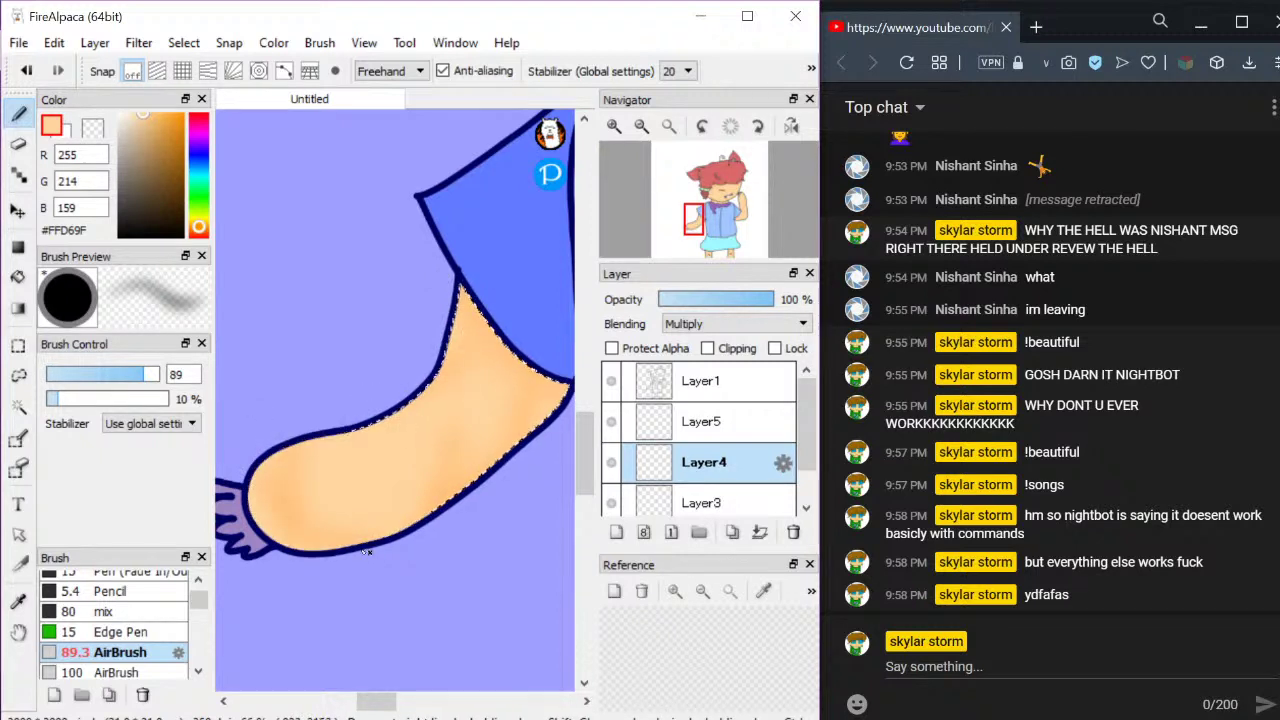
Replace the selection with the raised arm using the Magic Wand and airbrush soft shading along the forearm and elbow
scroll(430, 497, "down", 4)
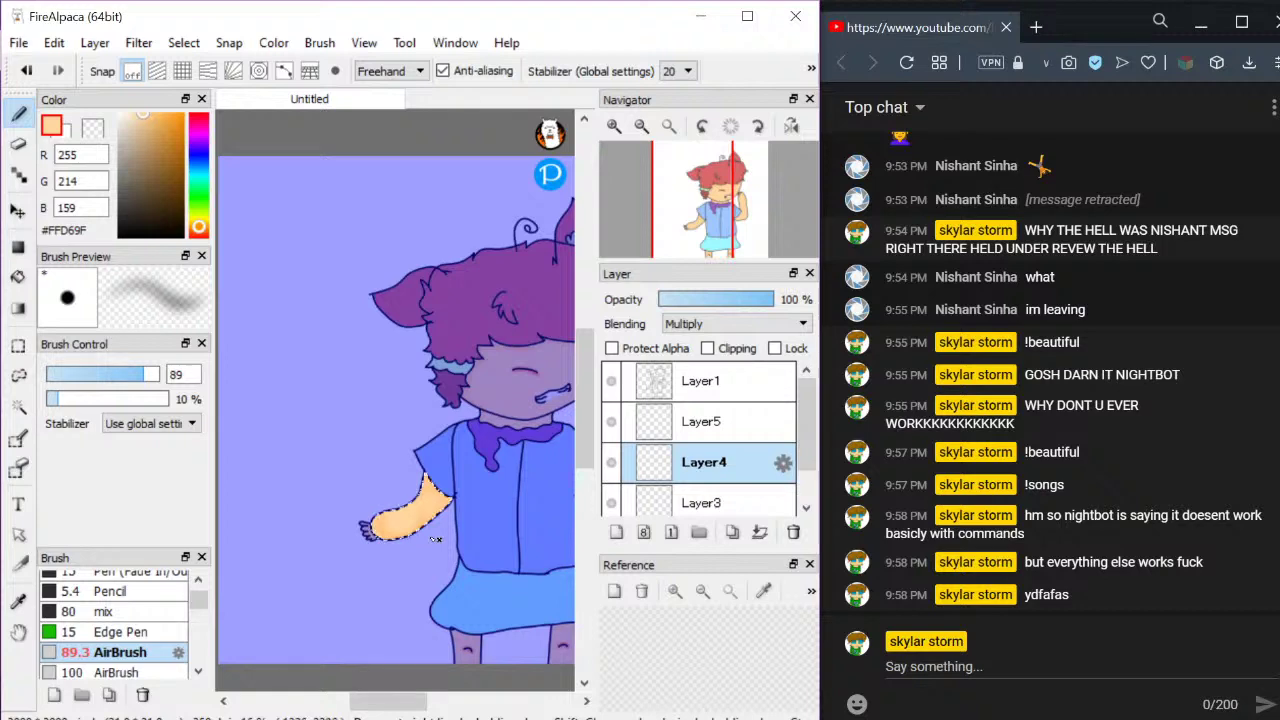
left_click(22, 410)
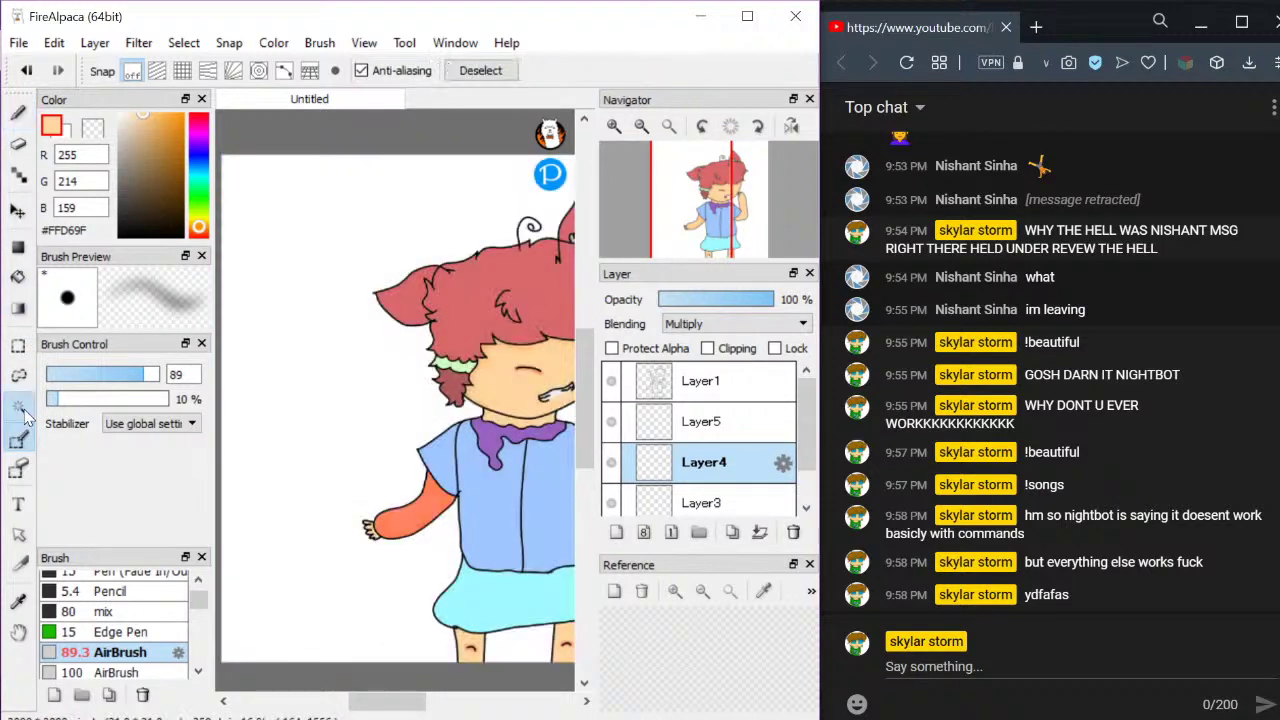
left_click(18, 407)
scroll(446, 553, "down", 3)
scroll(460, 553, "up", 3)
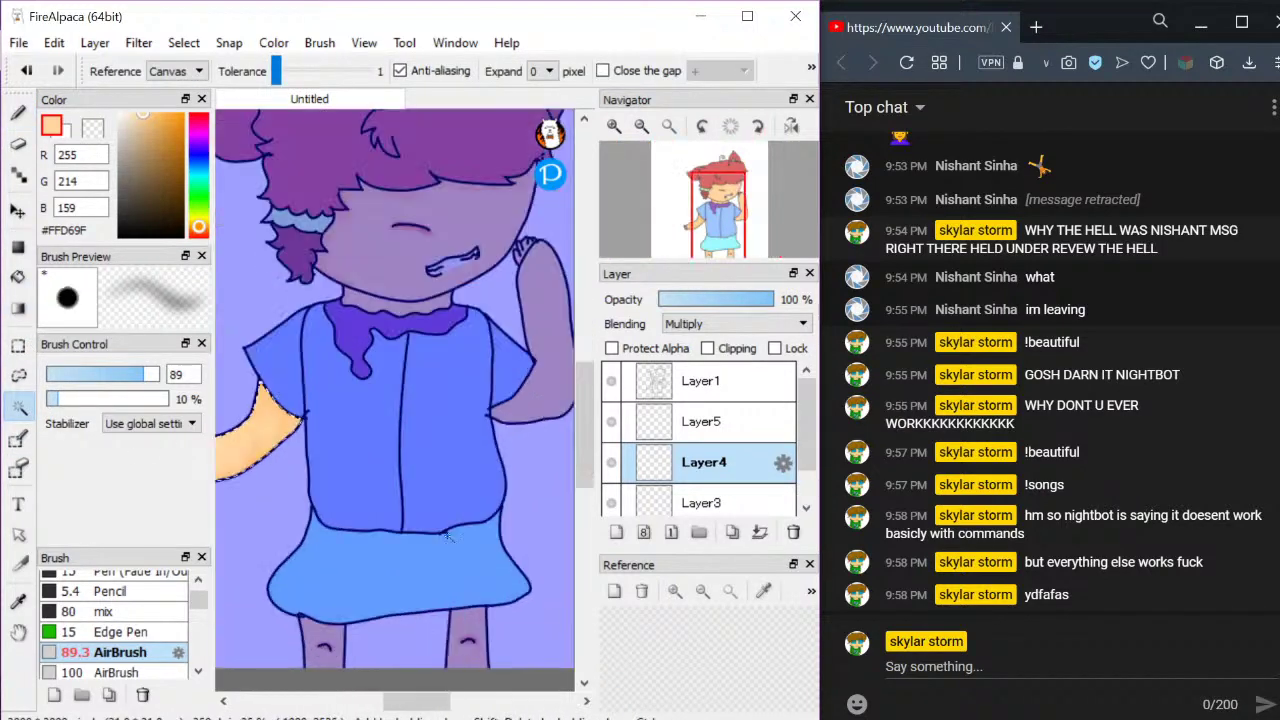
scroll(431, 516, "down", 3)
scroll(480, 400, "up", 3)
left_click(505, 380)
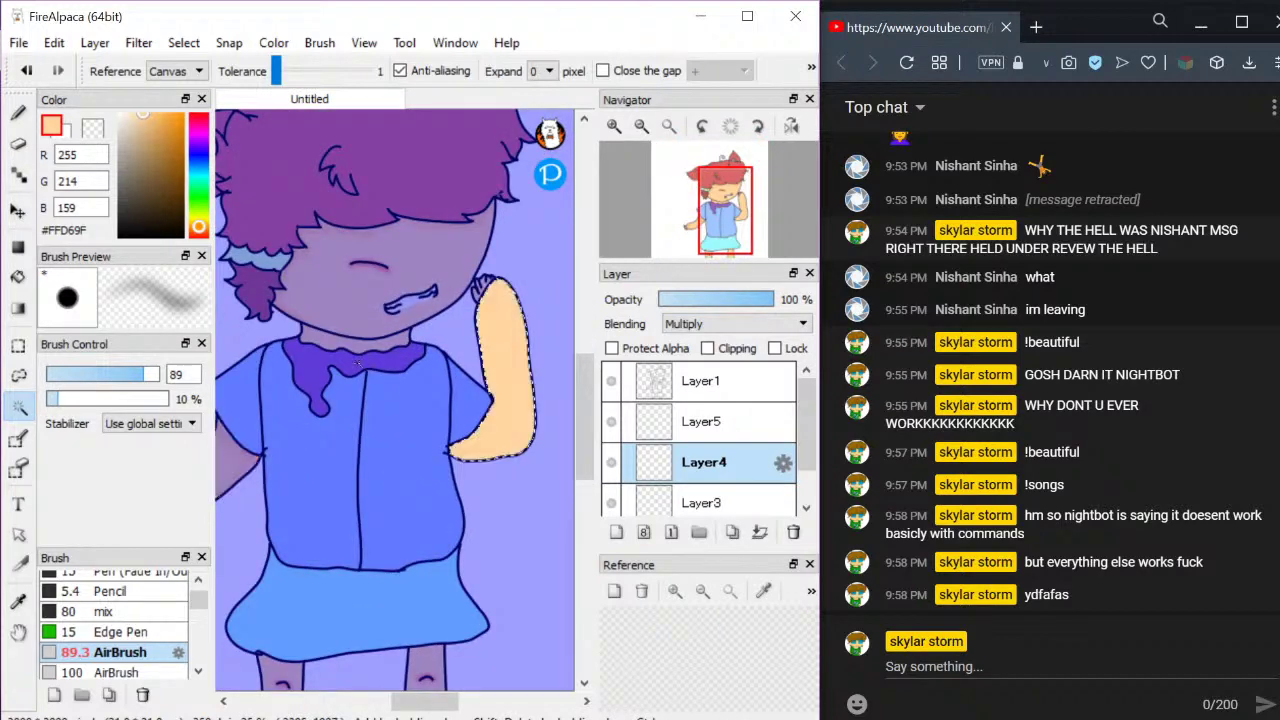
left_click(18, 113)
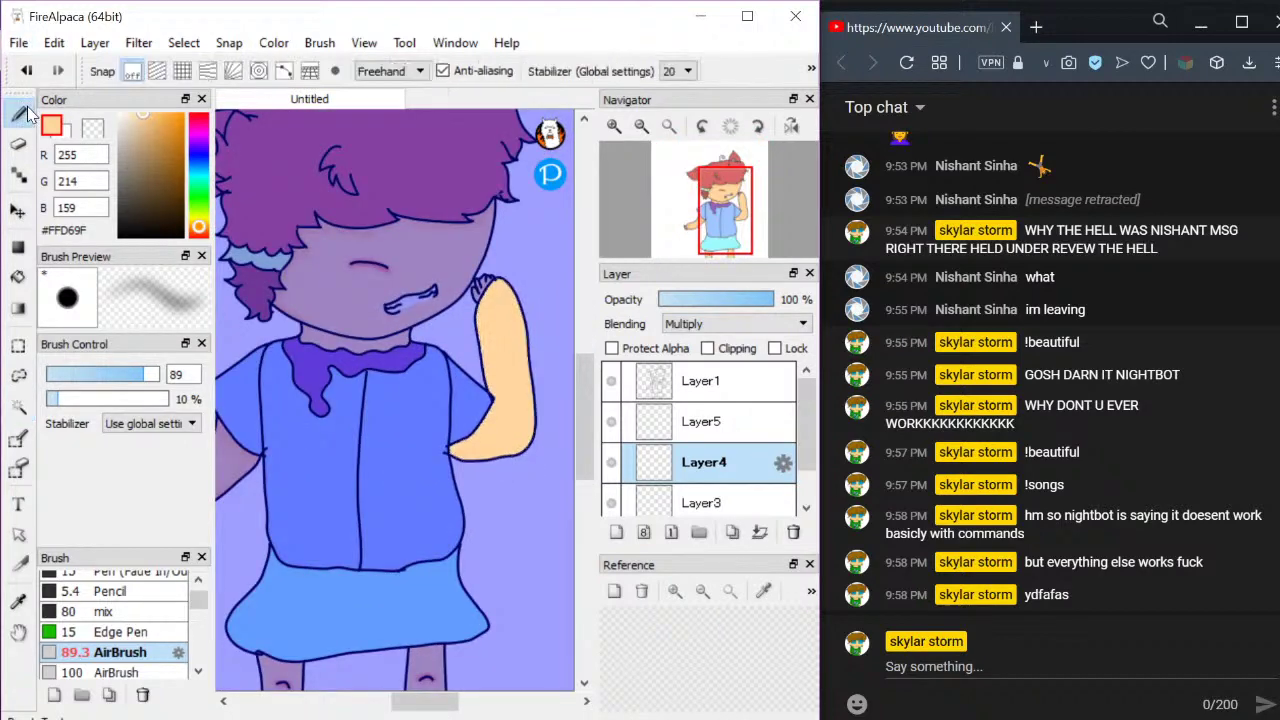
scroll(453, 404, "up", 2)
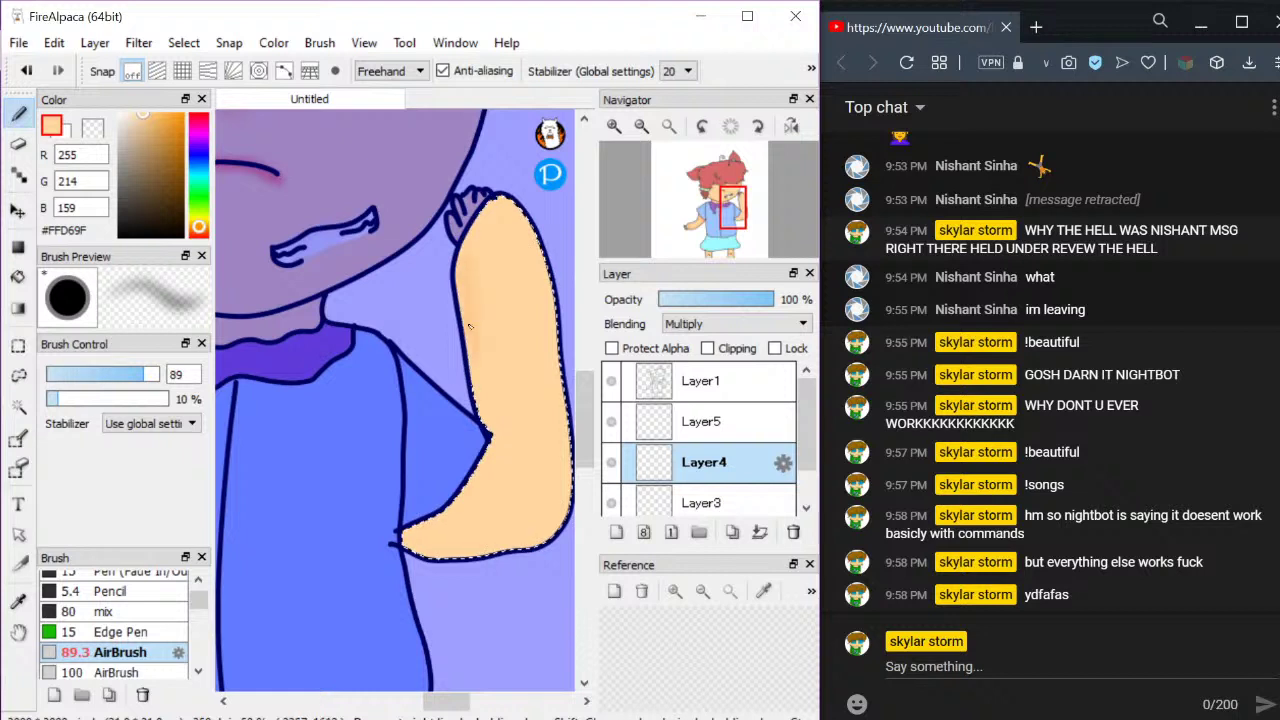
mouse_move(472, 408)
left_mouse_down()
mouse_move(525, 500)
mouse_move(403, 538)
mouse_move(468, 450)
mouse_move(475, 300)
mouse_move(496, 215)
mouse_move(540, 245)
mouse_move(562, 490)
mouse_move(535, 240)
mouse_move(560, 380)
mouse_move(527, 420)
mouse_move(520, 230)
mouse_move(475, 460)
left_mouse_up()
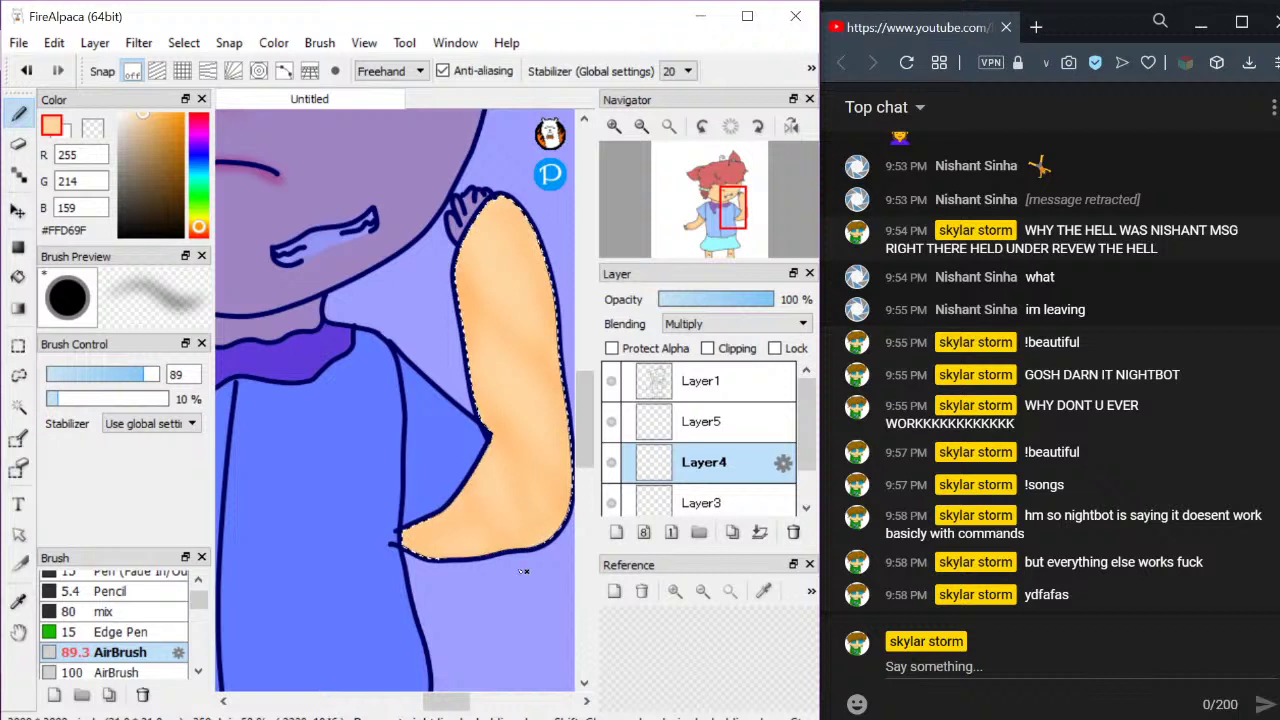
scroll(425, 412, "down", 2)
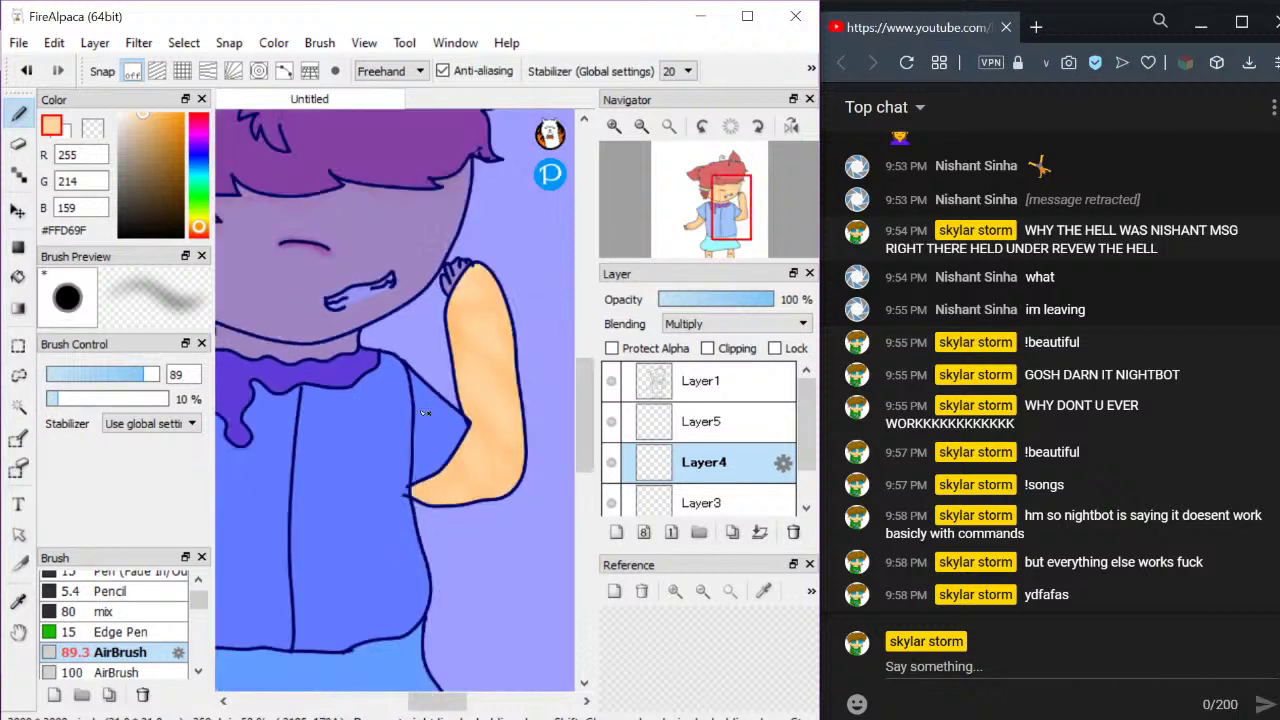
Clear the selection around the raised arm
scroll(425, 412, "down", 2)
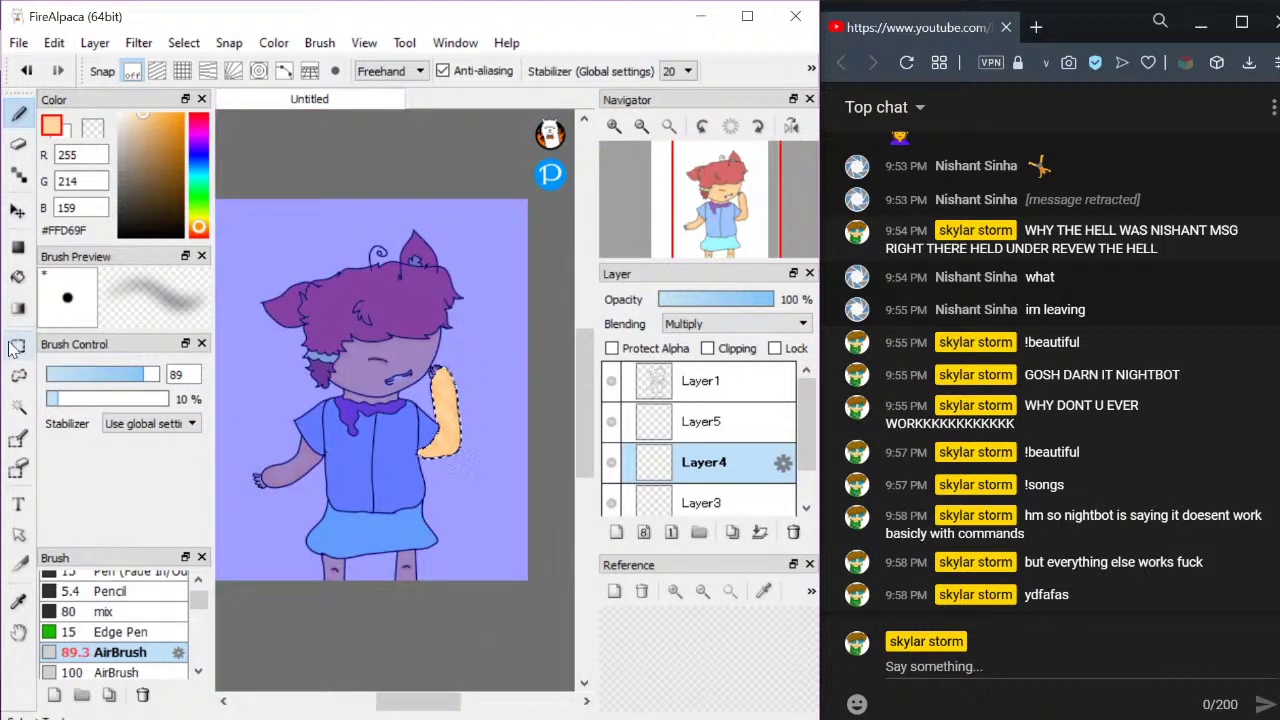
left_click(18, 406)
key("ctrl+d")
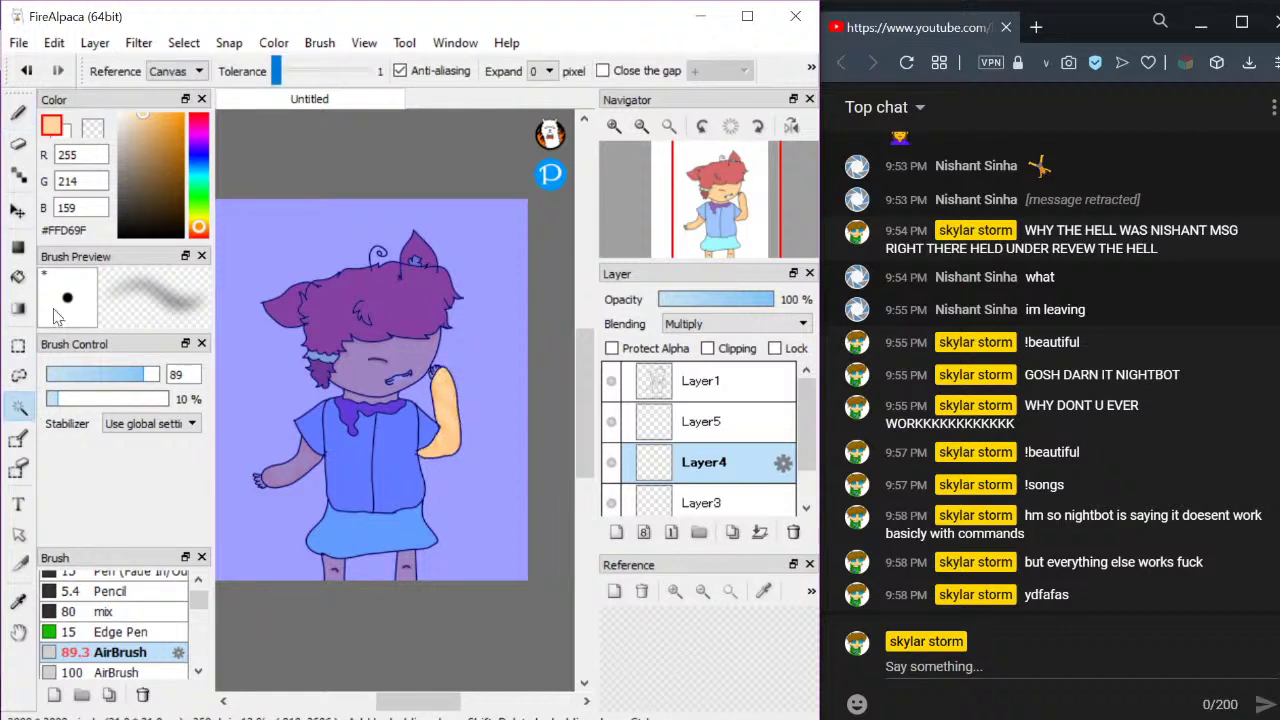
key("ctrl+z")
left_click(18, 375)
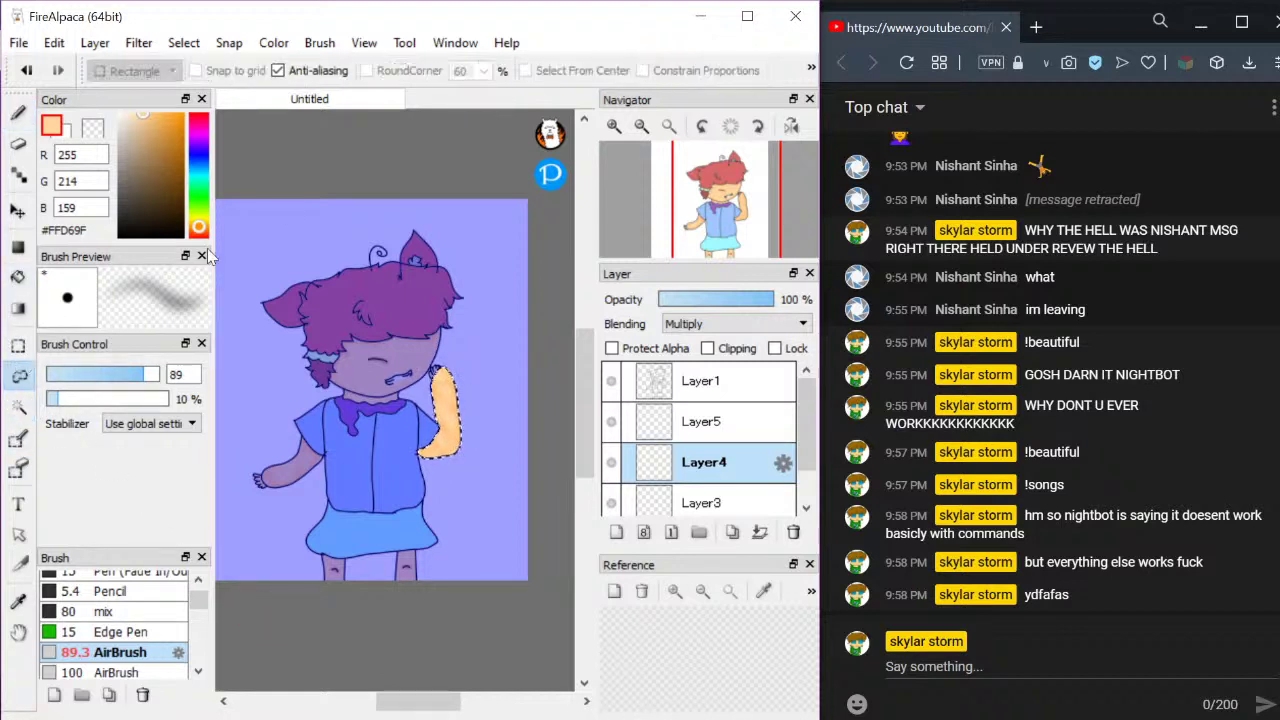
key("ctrl+d")
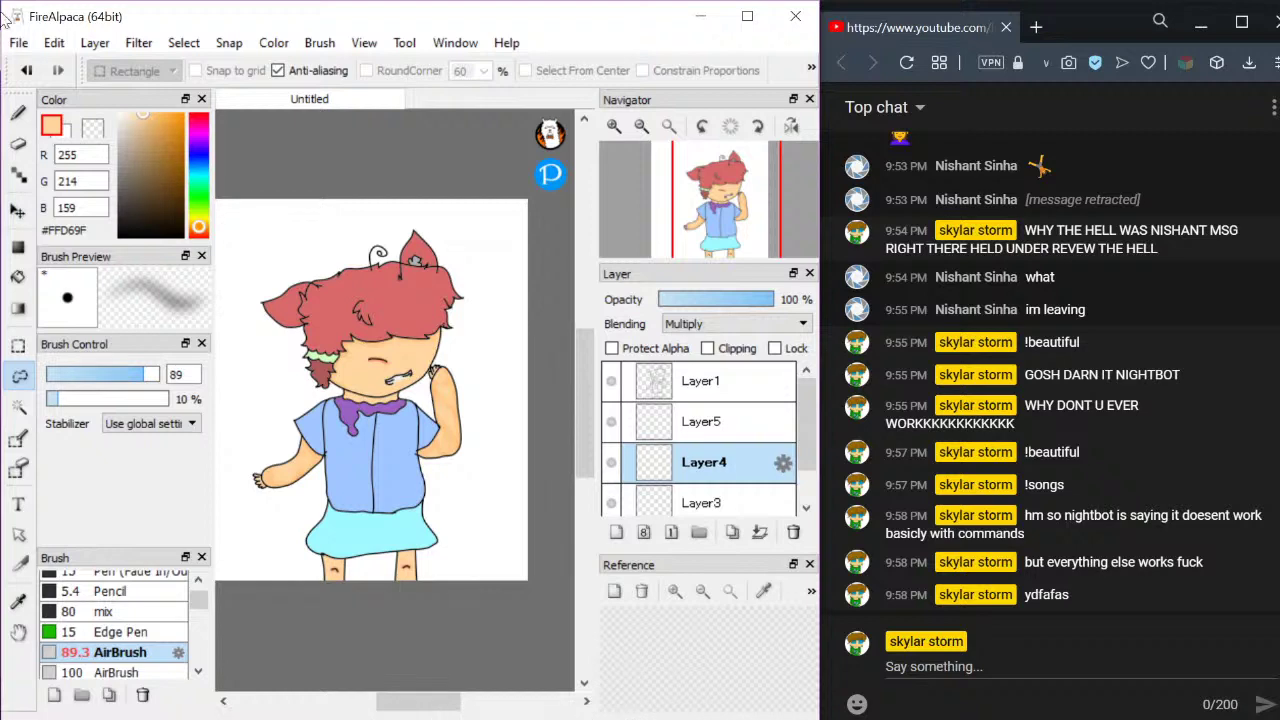
Create a new 3000 × 3000 pixel image at 350 dpi, choose the size 10 Pen, and maximize the window
left_click(18, 42)
left_click(62, 97)
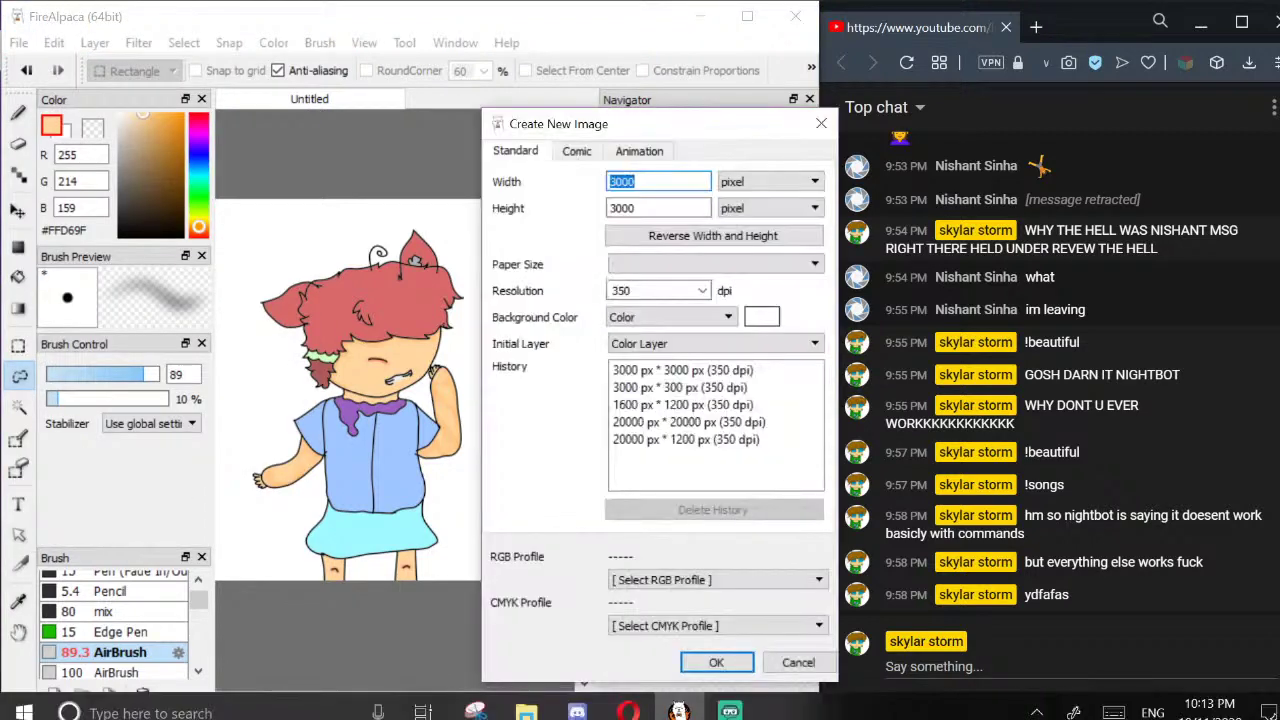
left_click(716, 662)
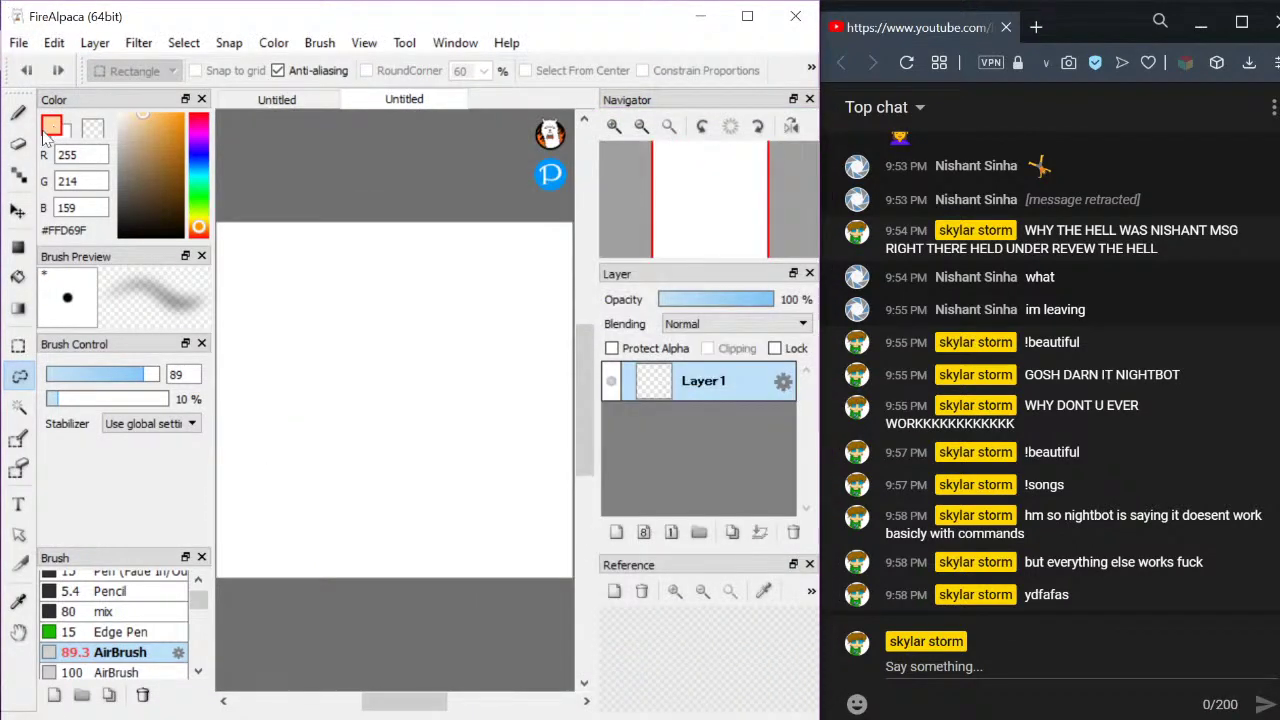
left_click(18, 113)
scroll(160, 650, "up", 2)
left_click(118, 581)
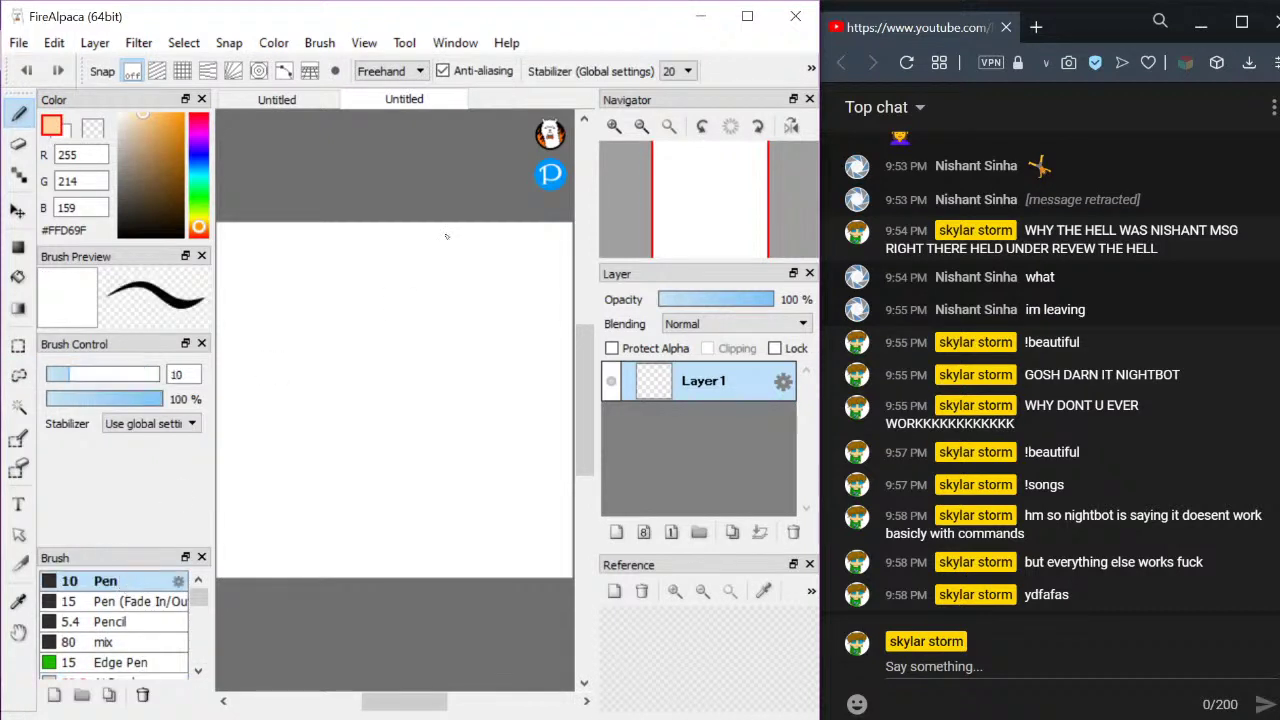
left_click(747, 16)
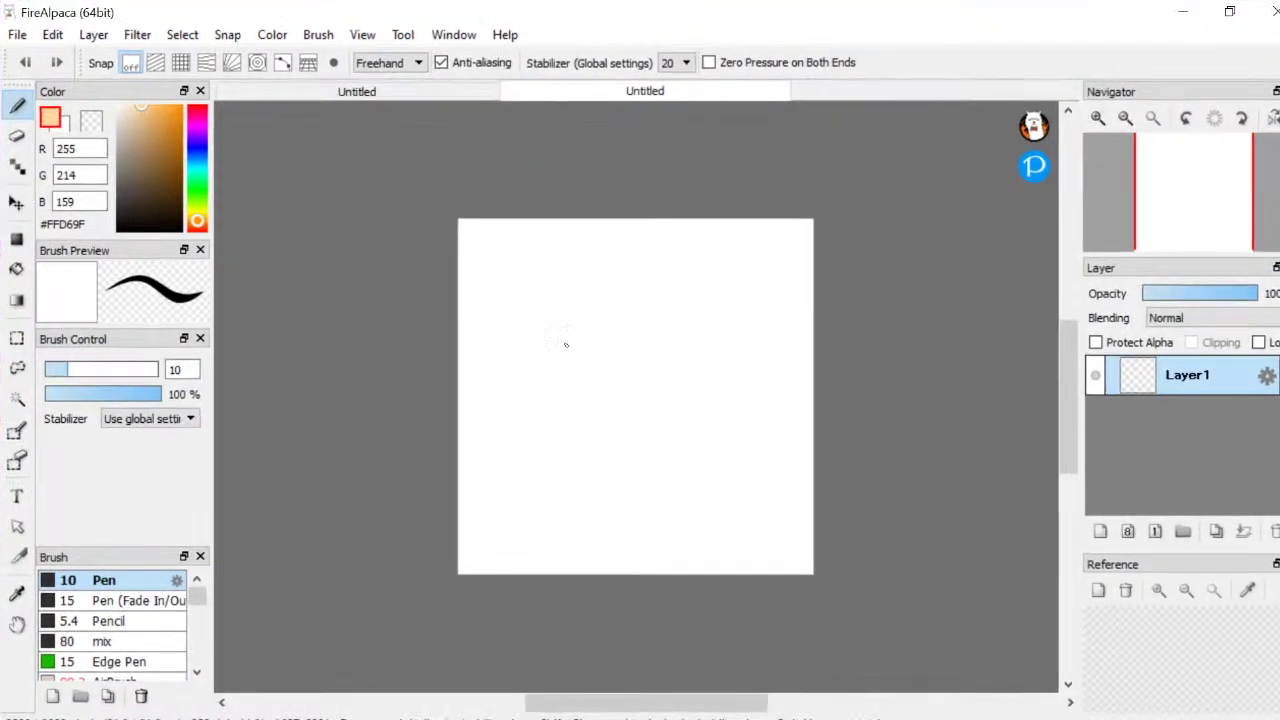
Try a curved pen stroke in the skin colour on the blank canvas, and undo it
scroll(587, 325, "up", 1)
scroll(476, 366, "up", 1)
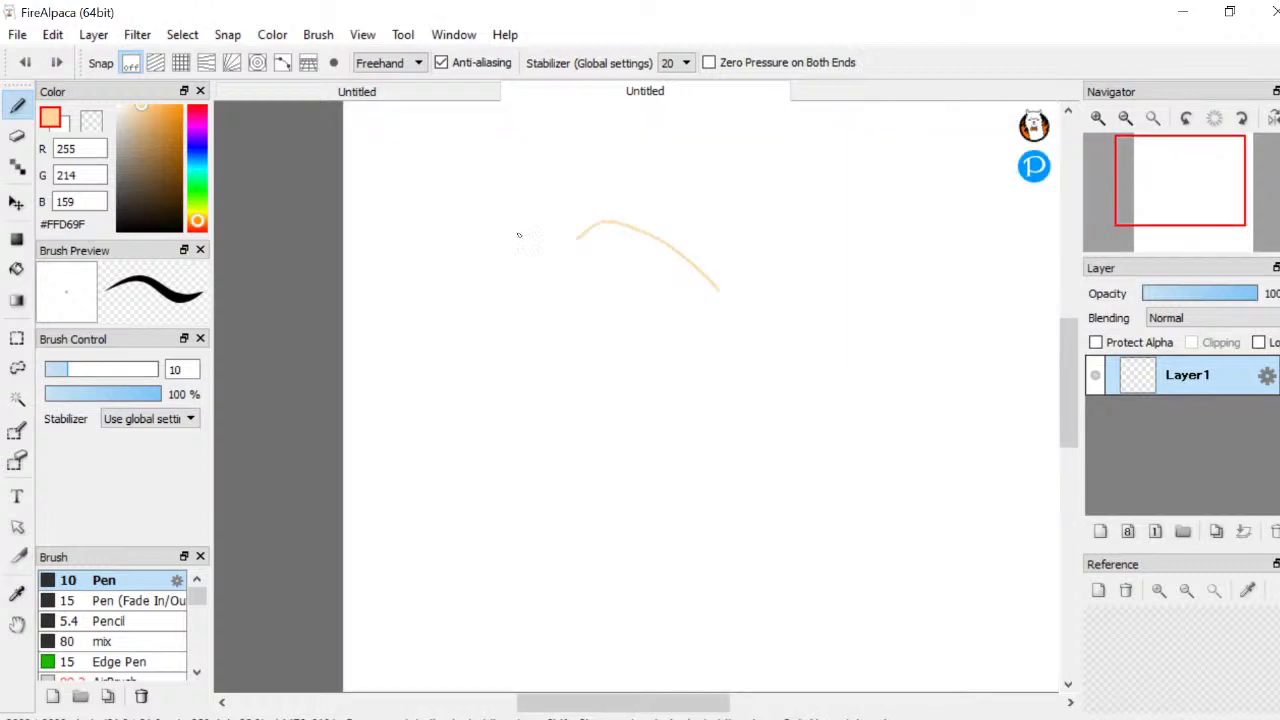
left_click_drag(518, 235, 414, 200)
key("ctrl+z")
Set the pen colour to black #000000, try a wavy line that loops back under itself, and undo the strokes
left_click(144, 229)
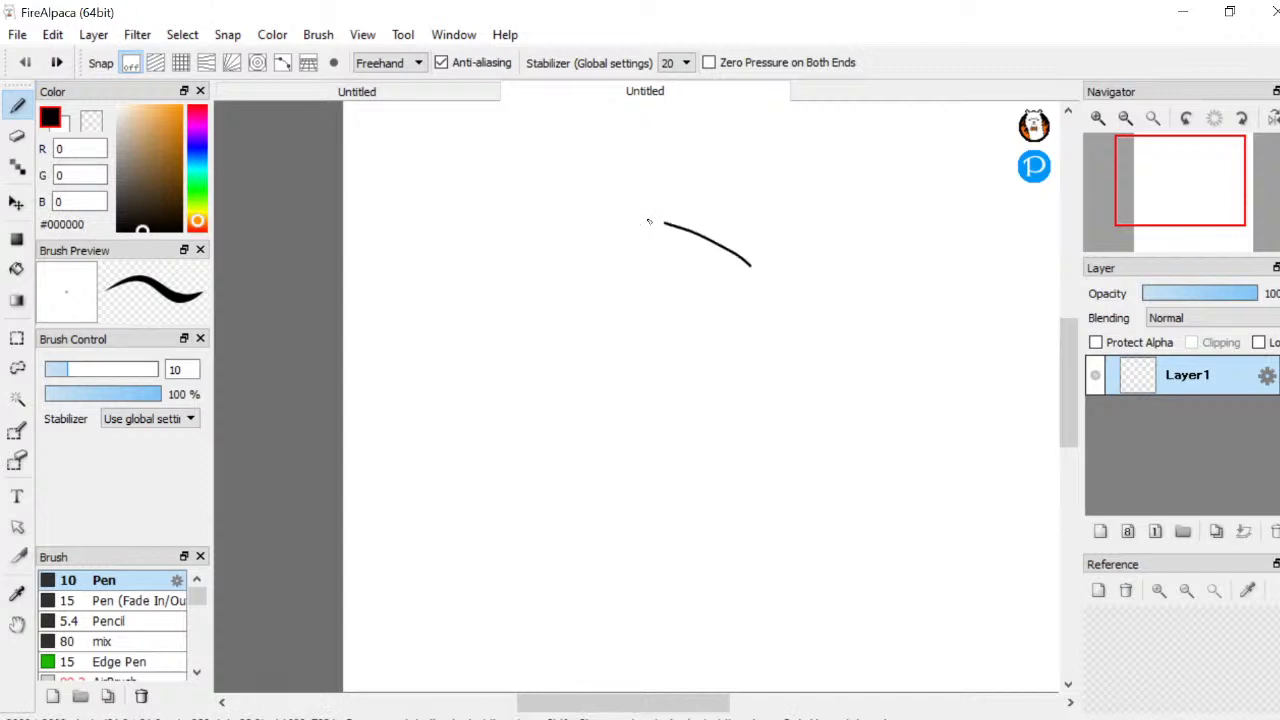
mouse_move(583, 270)
left_mouse_down()
mouse_move(543, 300)
mouse_move(492, 298)
left_mouse_up()
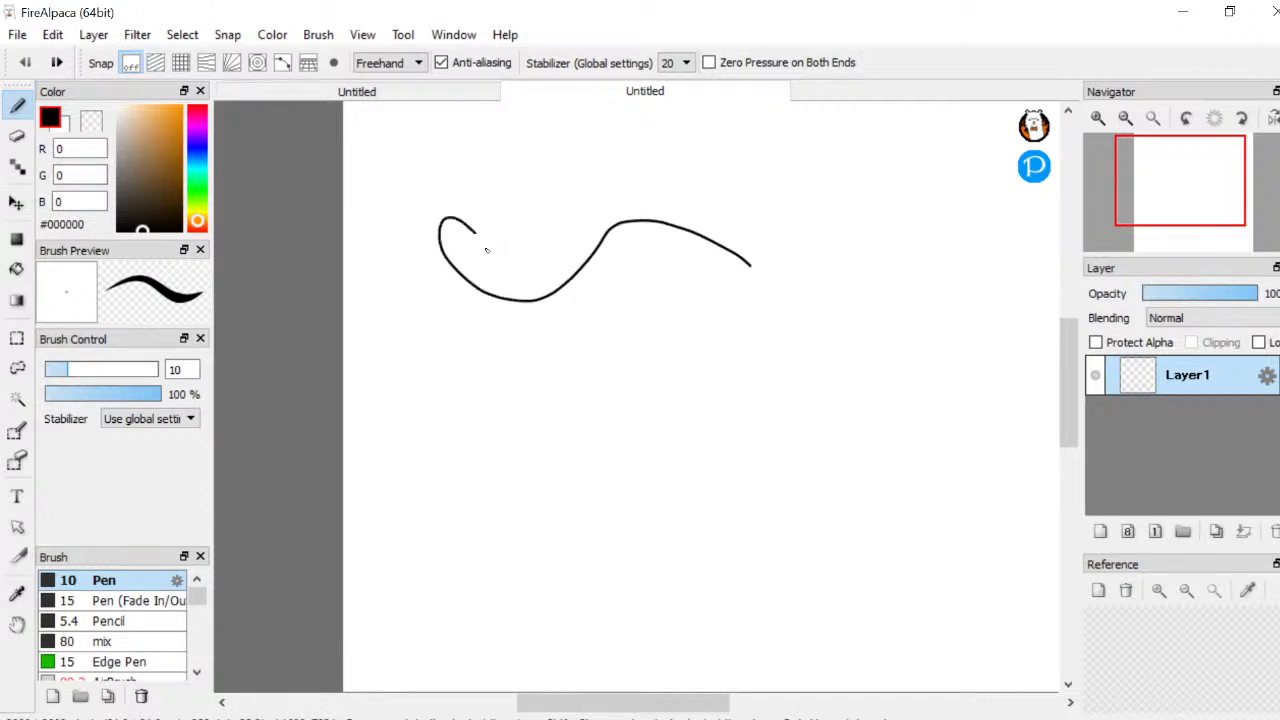
mouse_move(486, 250)
left_mouse_down()
mouse_move(497, 214)
mouse_move(389, 180)
mouse_move(440, 420)
mouse_move(705, 444)
left_mouse_up()
left_click(25, 62)
left_click(25, 62)
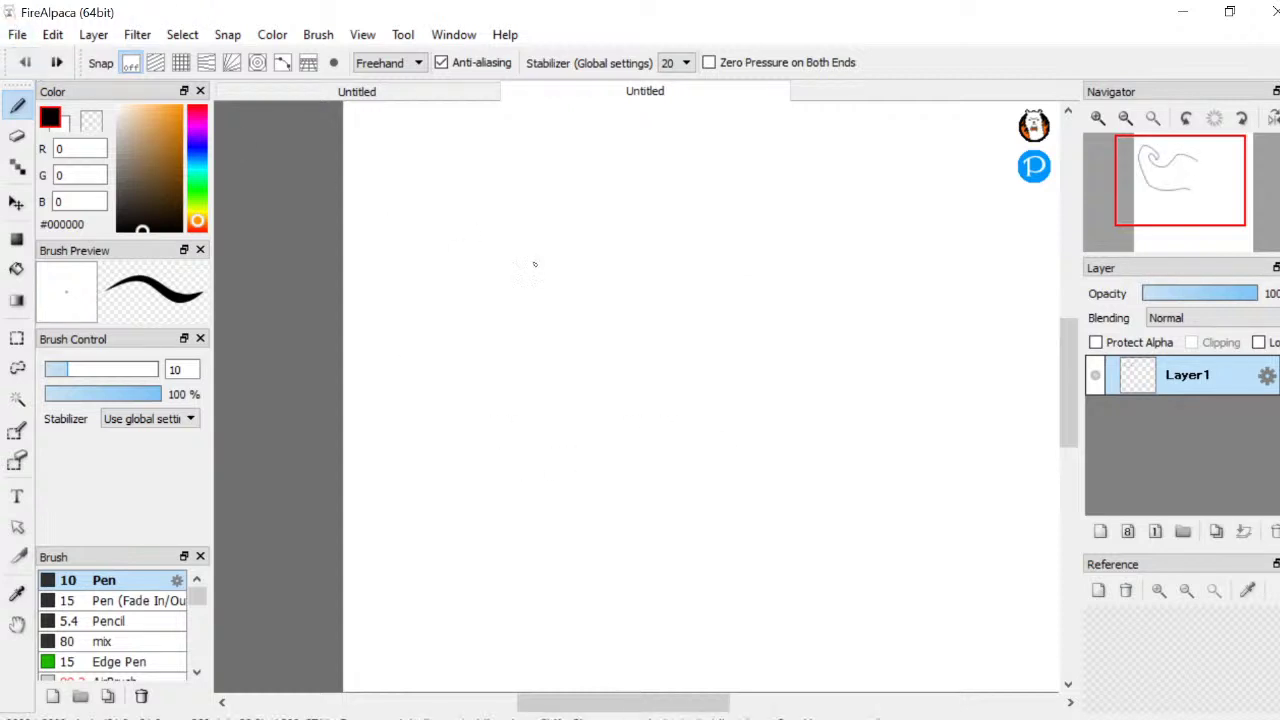
Try a large rounded outline with a wavy upper edge in black, and undo it
mouse_move(777, 232)
left_mouse_down()
mouse_move(585, 215)
mouse_move(532, 243)
mouse_move(491, 239)
mouse_move(452, 205)
mouse_move(422, 265)
mouse_move(450, 342)
mouse_move(538, 427)
mouse_move(774, 468)
mouse_move(804, 374)
left_mouse_up()
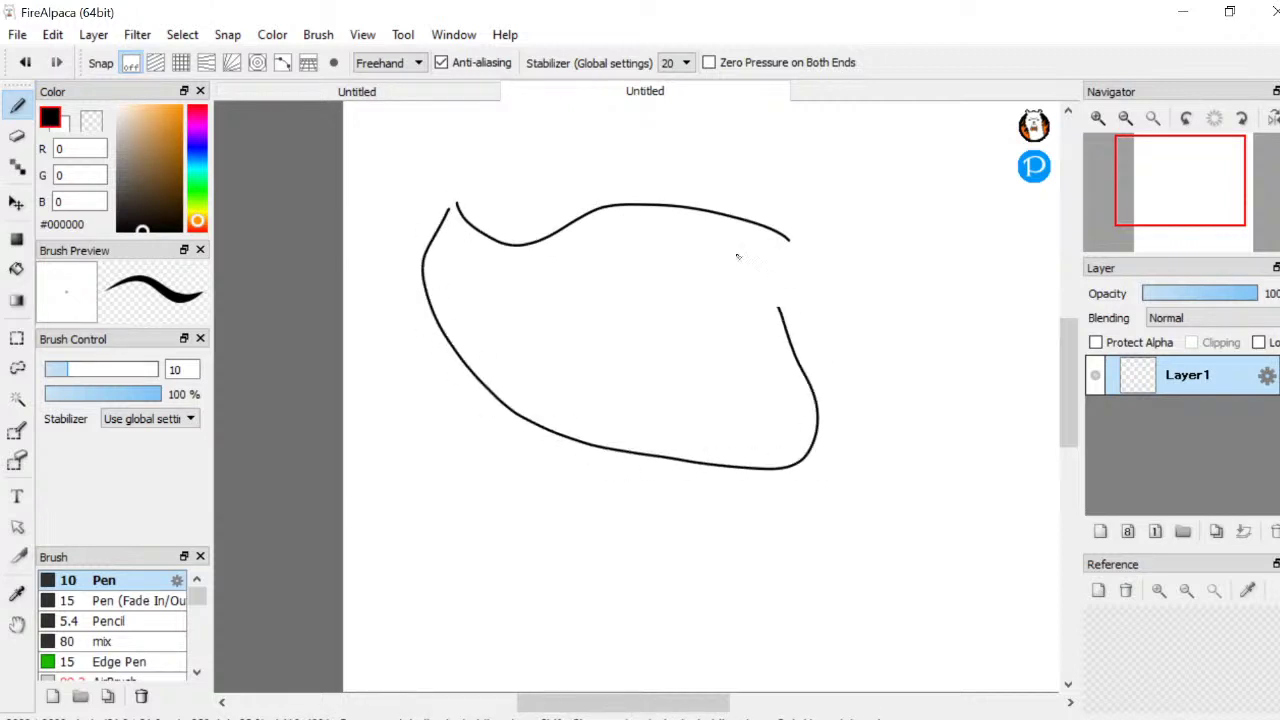
left_click_drag(737, 257, 742, 260)
left_click(26, 63)
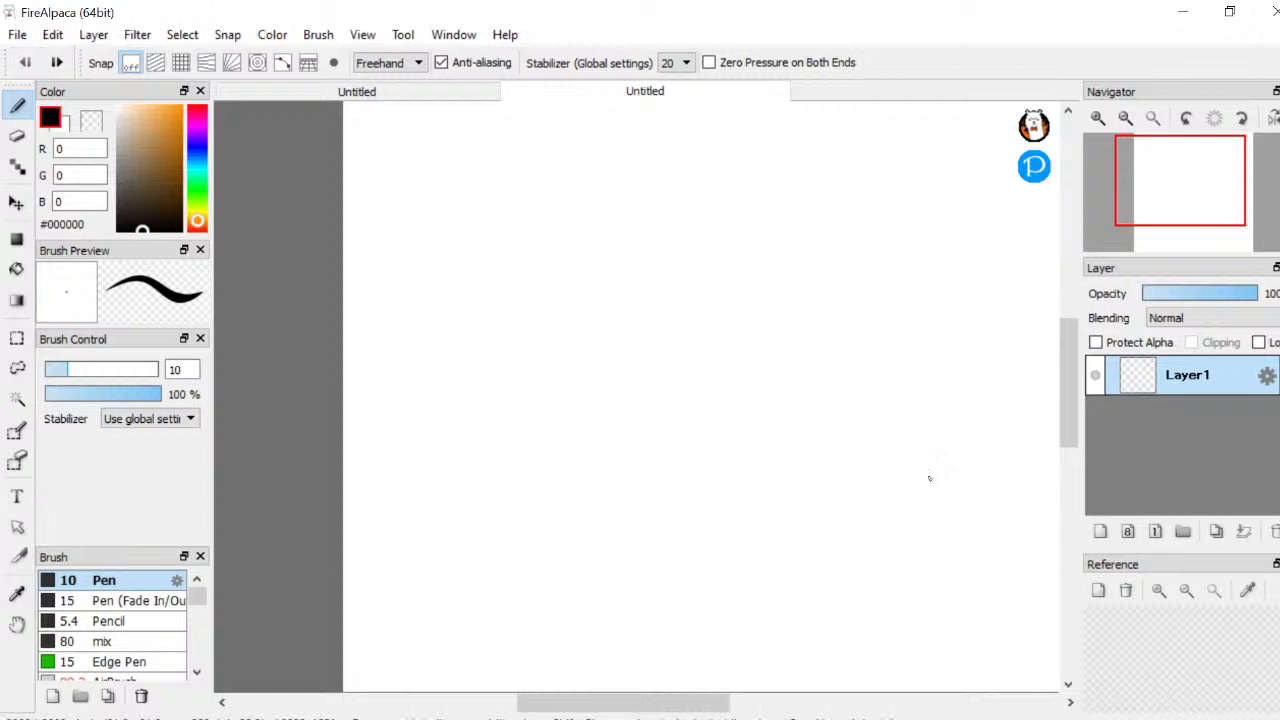
Draw a curved upper eyelid band with a curled end, and a rounded eye outline closing beneath it, in black
mouse_move(828, 323)
left_mouse_down()
mouse_move(774, 298)
mouse_move(729, 297)
left_mouse_up()
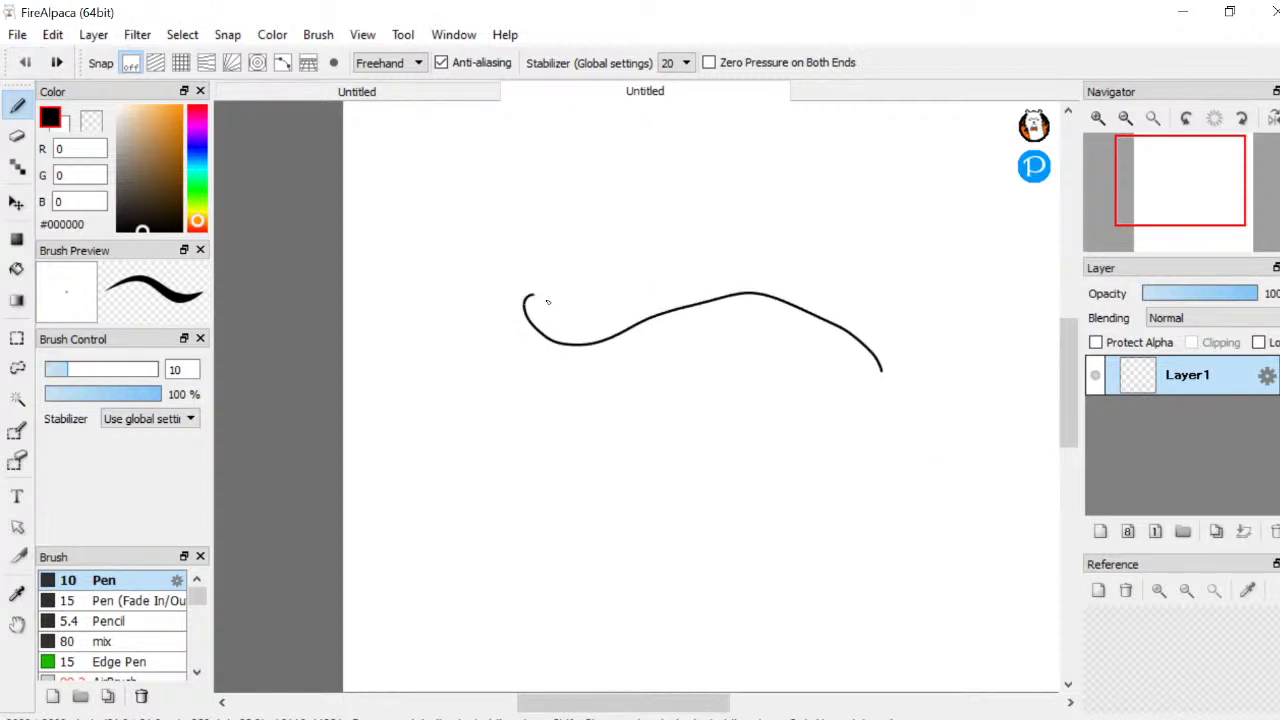
mouse_move(584, 304)
left_mouse_down()
mouse_move(797, 270)
mouse_move(850, 298)
mouse_move(875, 368)
left_mouse_up()
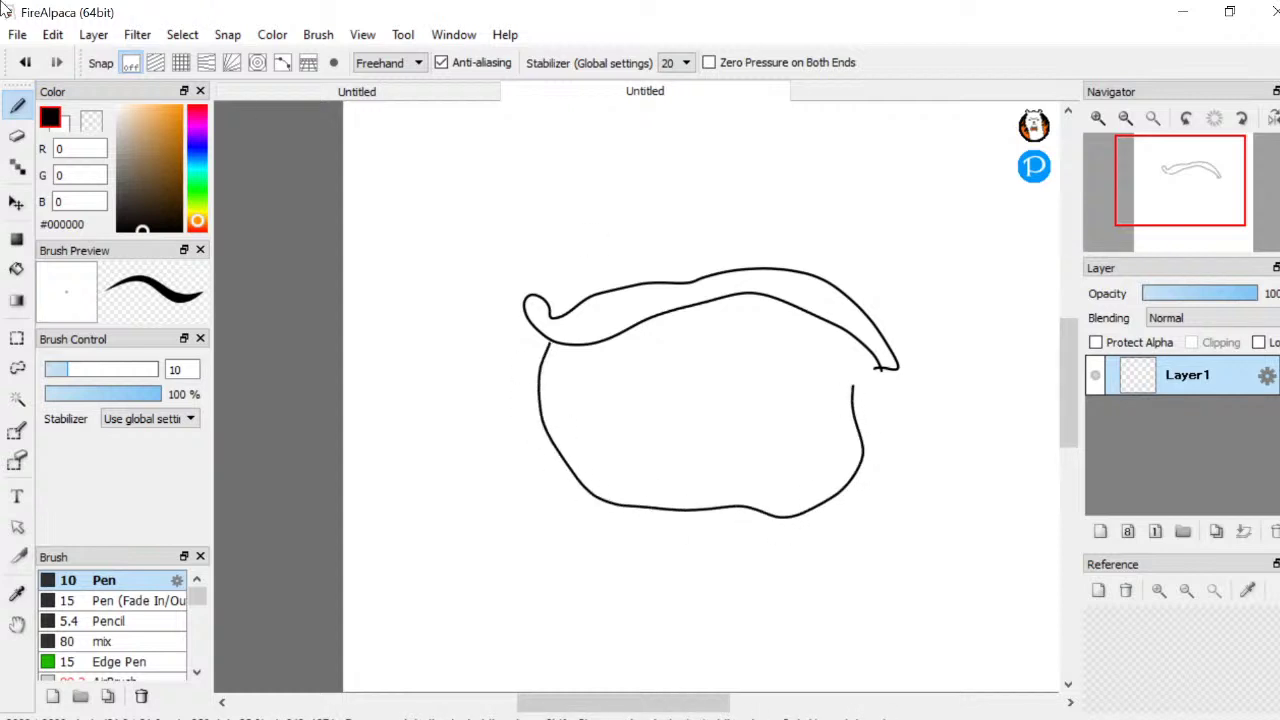
left_click(25, 62)
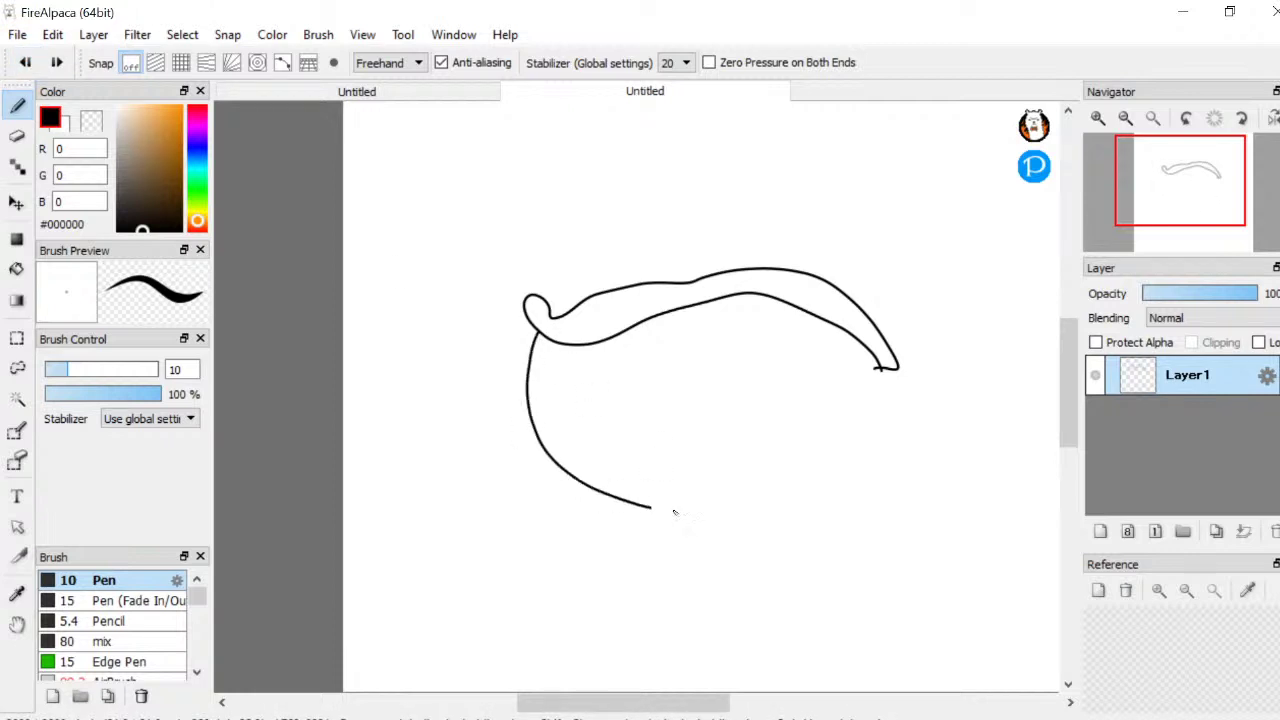
scroll(879, 457, "up", 3)
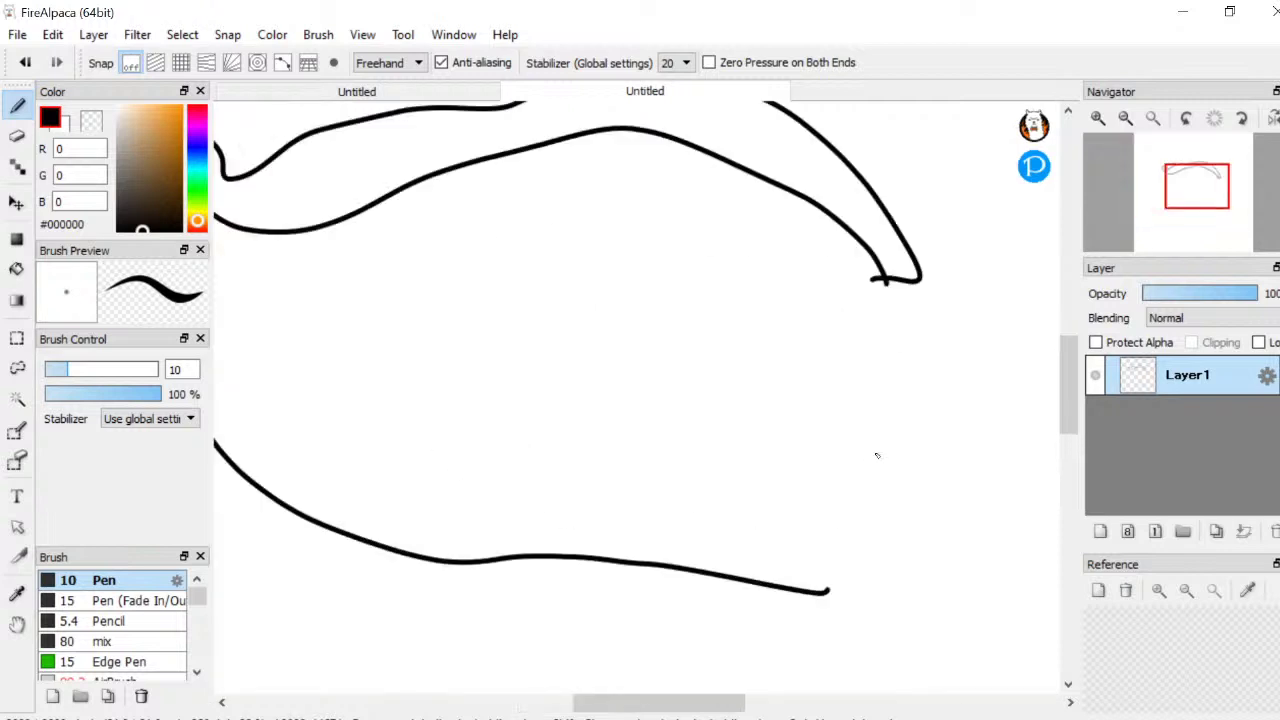
left_click_drag(915, 284, 920, 409)
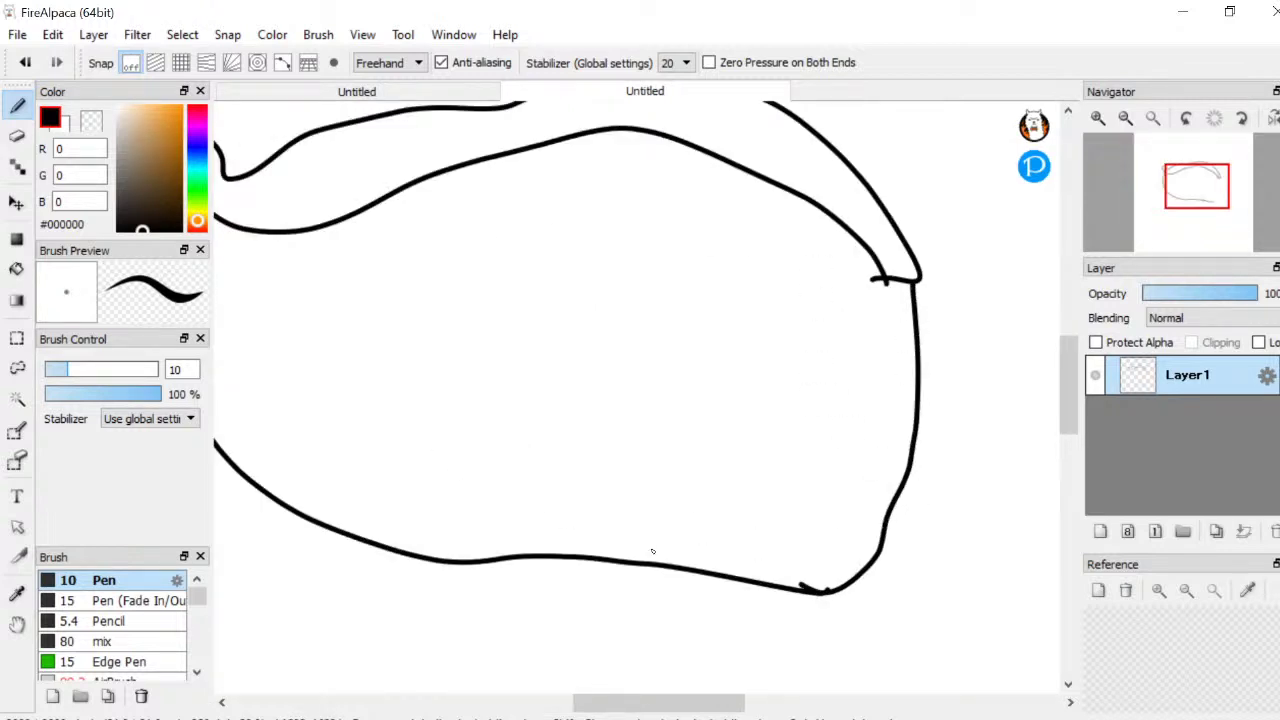
Try several curves inside the eye for the iris edge, rising from the lower outline, and undo each one
mouse_move(595, 528)
left_mouse_down()
mouse_move(535, 400)
mouse_move(524, 326)
left_mouse_up()
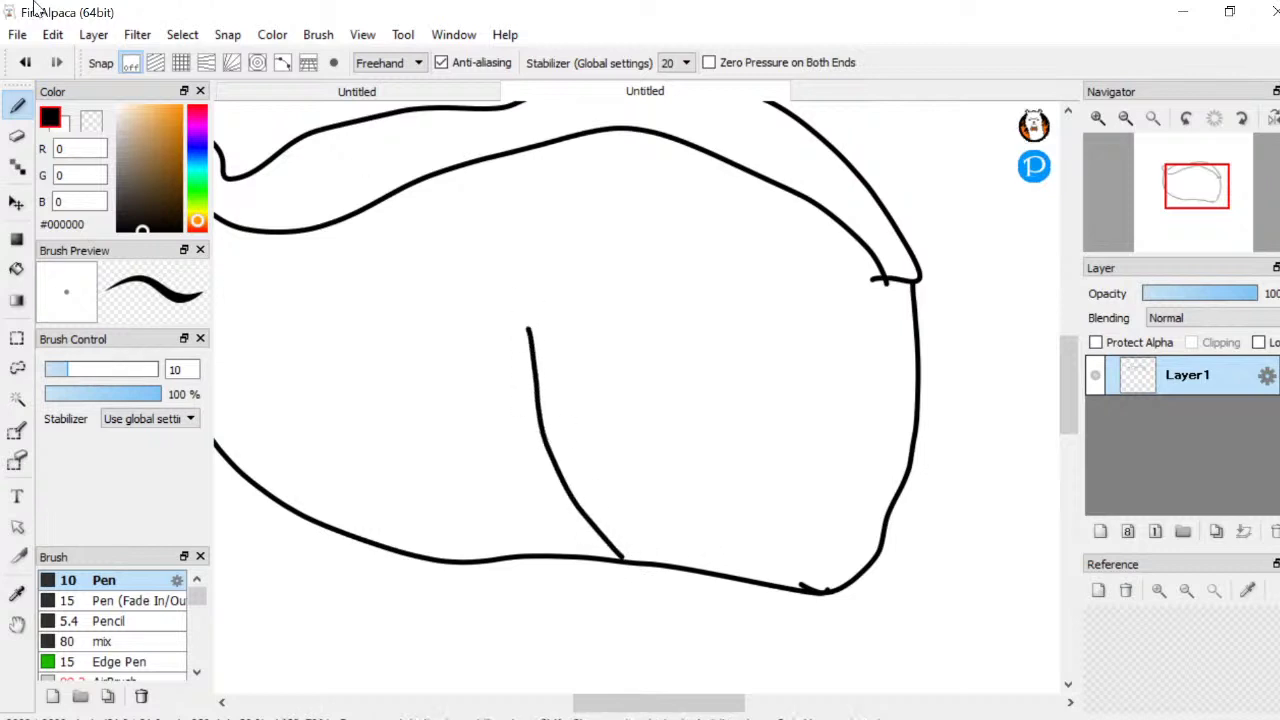
left_click(25, 62)
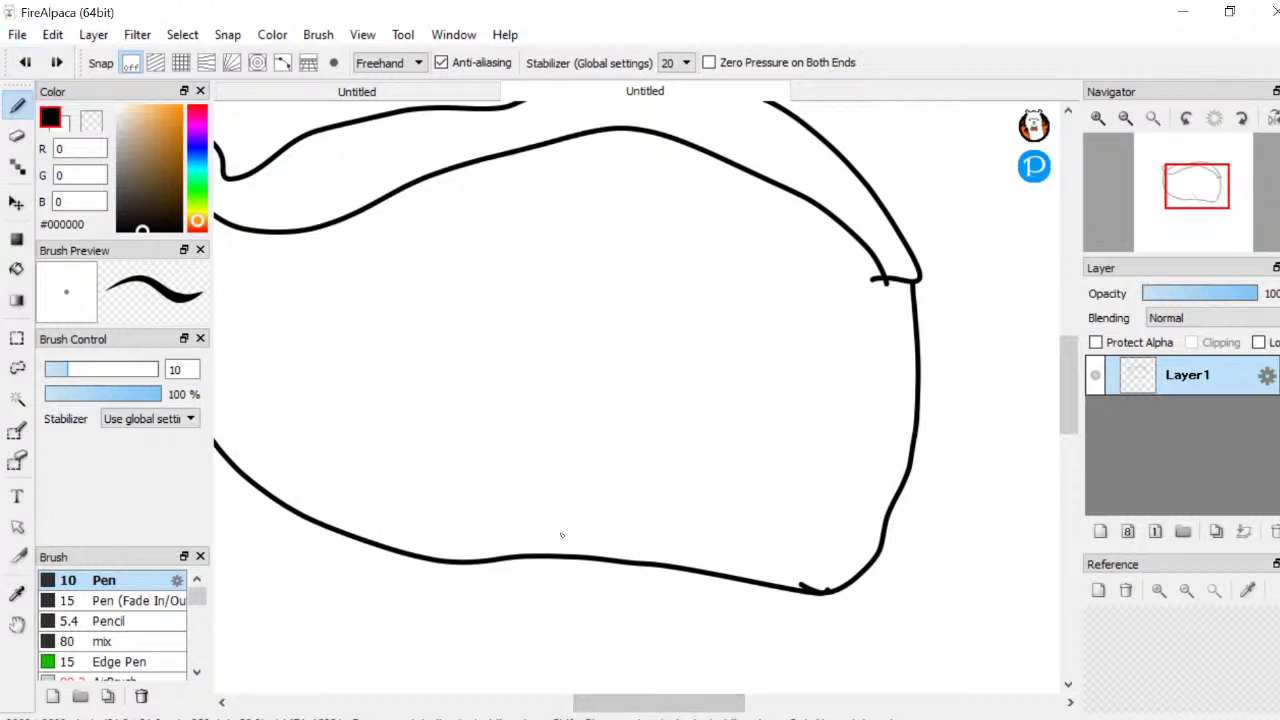
mouse_move(576, 563)
left_mouse_down()
mouse_move(513, 440)
mouse_move(500, 373)
mouse_move(541, 310)
mouse_move(583, 280)
mouse_move(870, 243)
left_mouse_up()
left_click(25, 62)
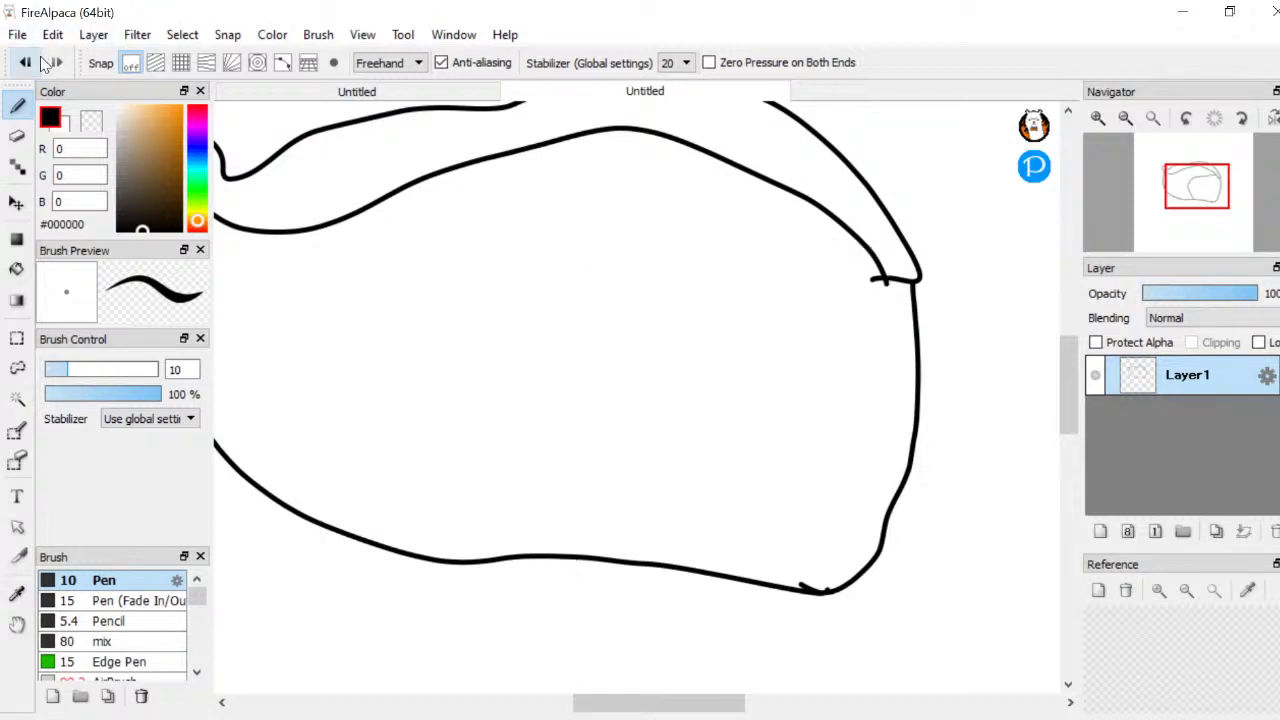
left_click_drag(591, 509, 550, 383)
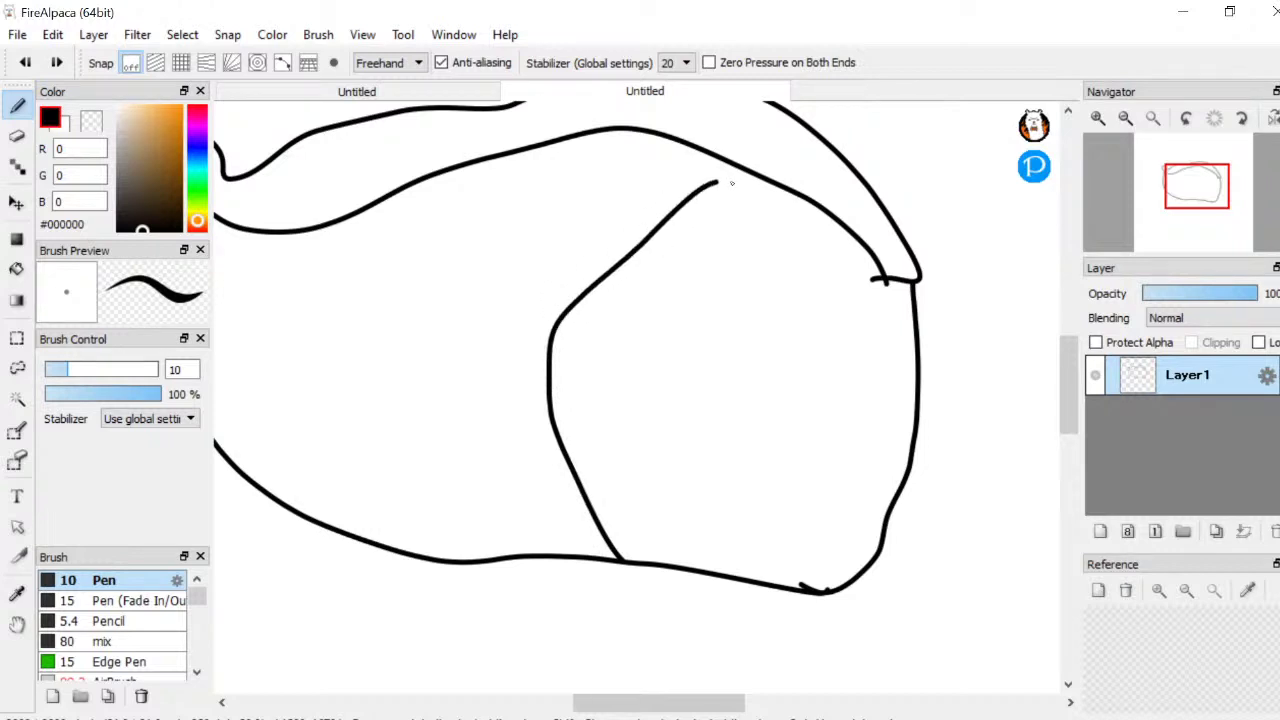
key("ctrl+z")
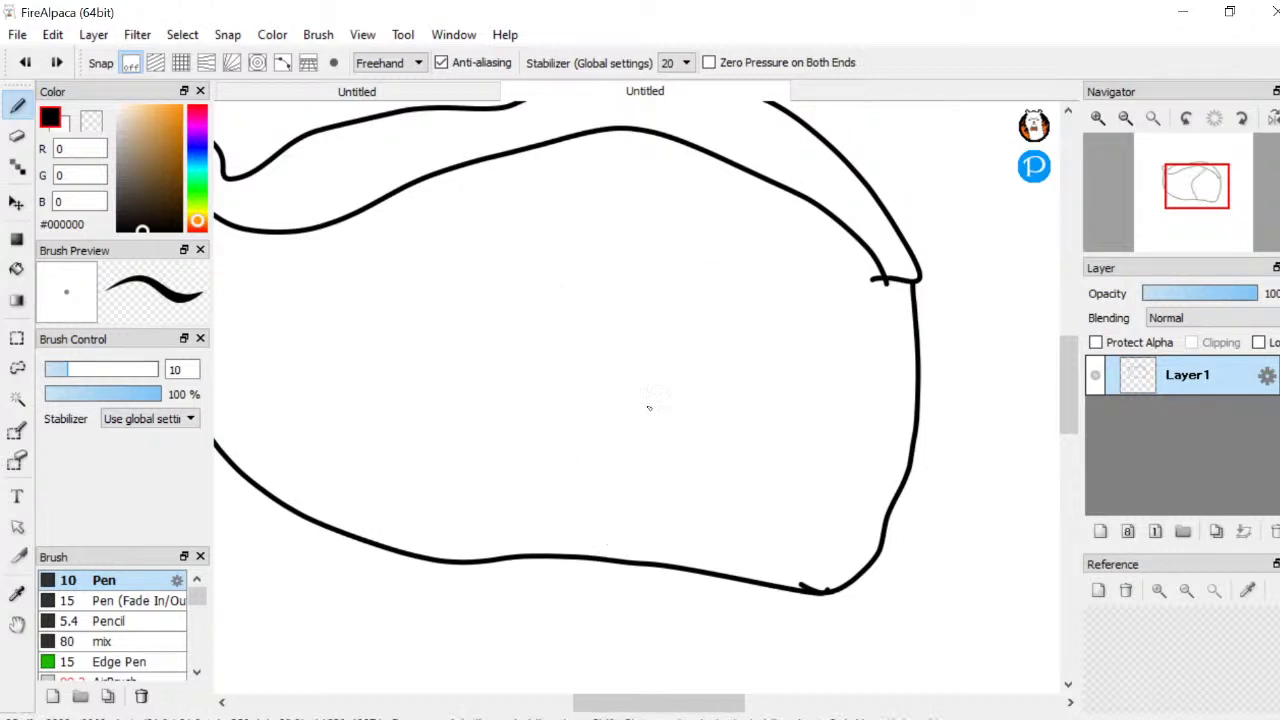
Draw the curved inner edge of the iris from the eye's lower outline up to the eyelid
mouse_move(613, 561)
left_mouse_down()
mouse_move(565, 436)
mouse_move(571, 357)
mouse_move(596, 300)
mouse_move(680, 212)
left_mouse_up()
scroll(722, 212, "down", 4)
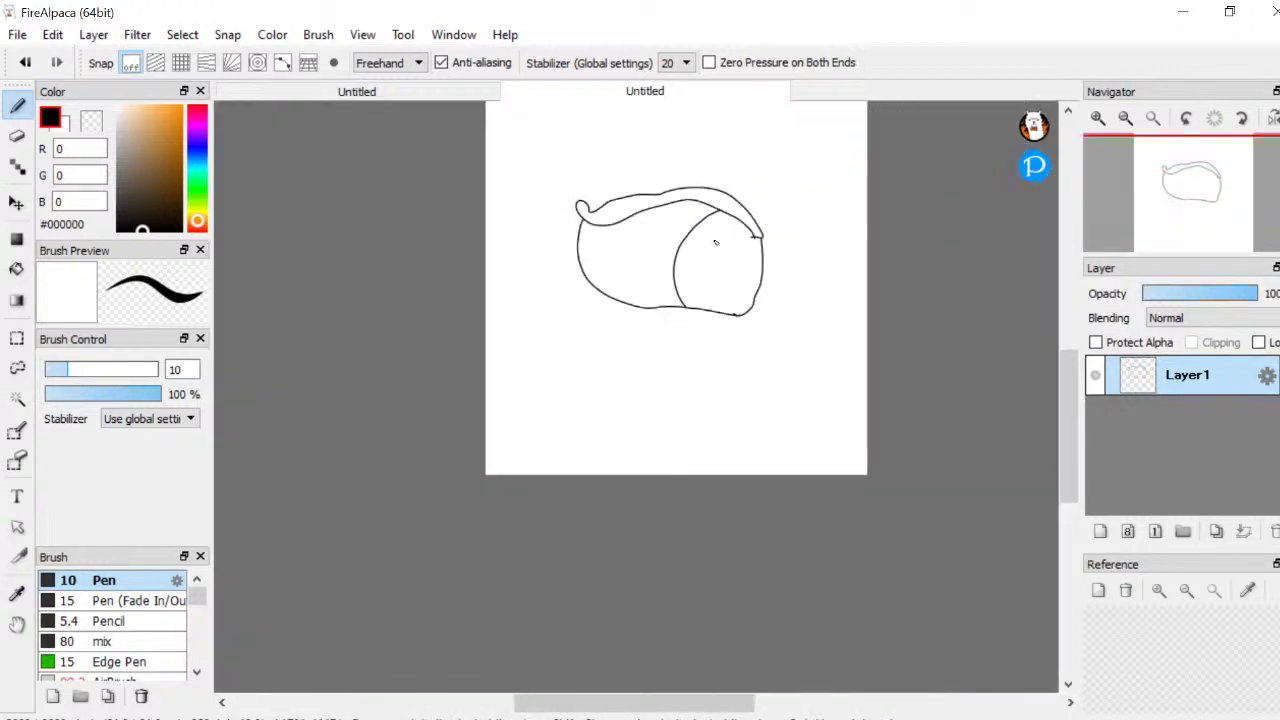
scroll(720, 260, "up", 2)
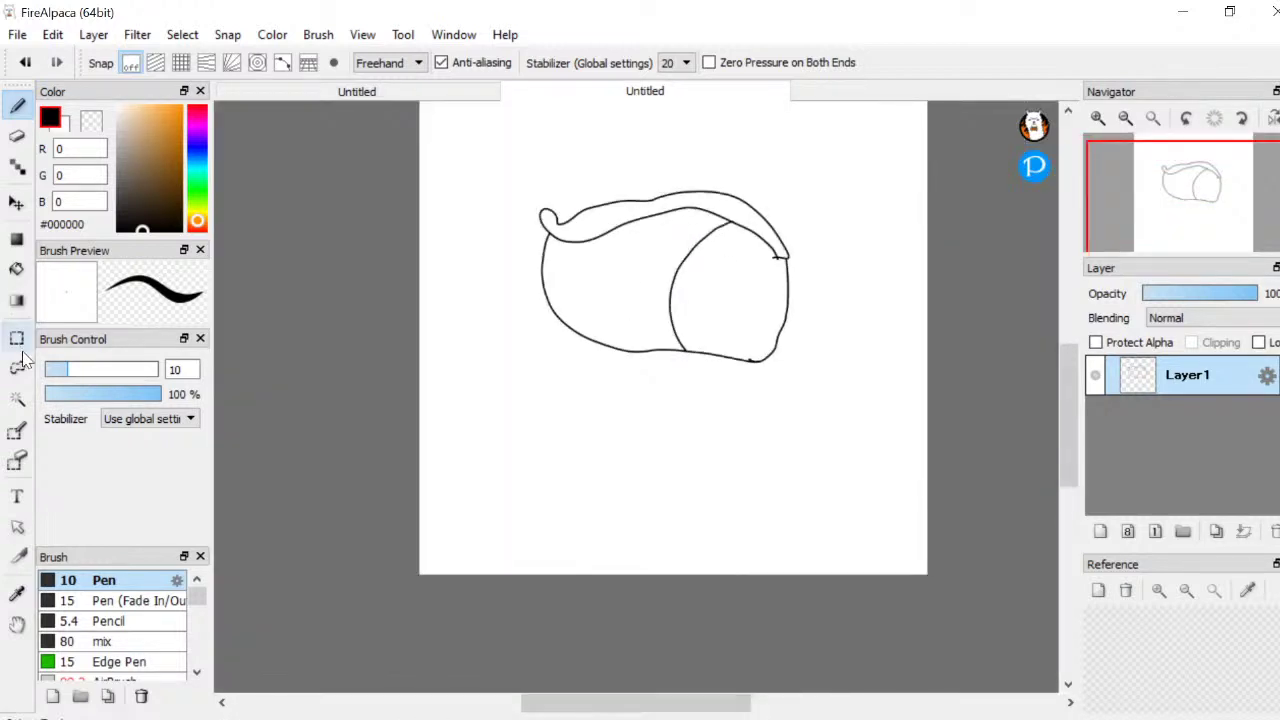
Select the enclosed iris area with the Magic Wand and add a new layer above the line art
left_click(25, 395)
left_click(742, 288)
scroll(742, 288, "up", 5)
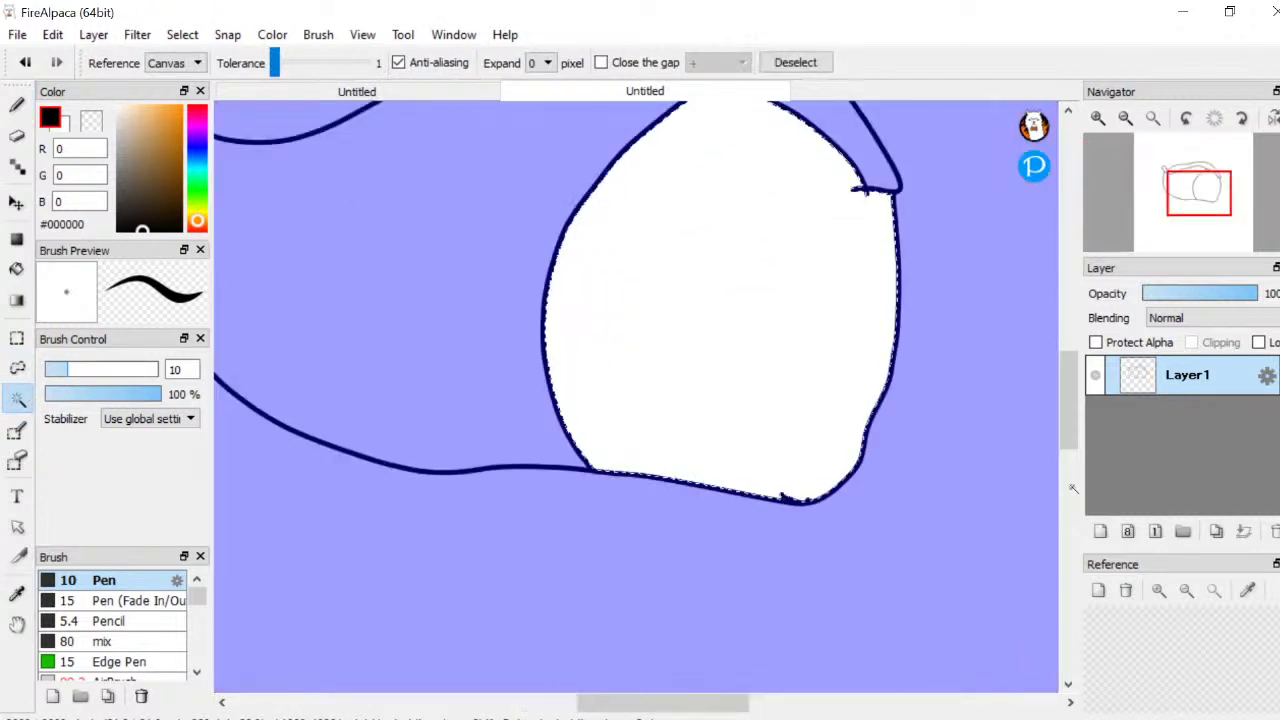
key("ctrl+shift+n")
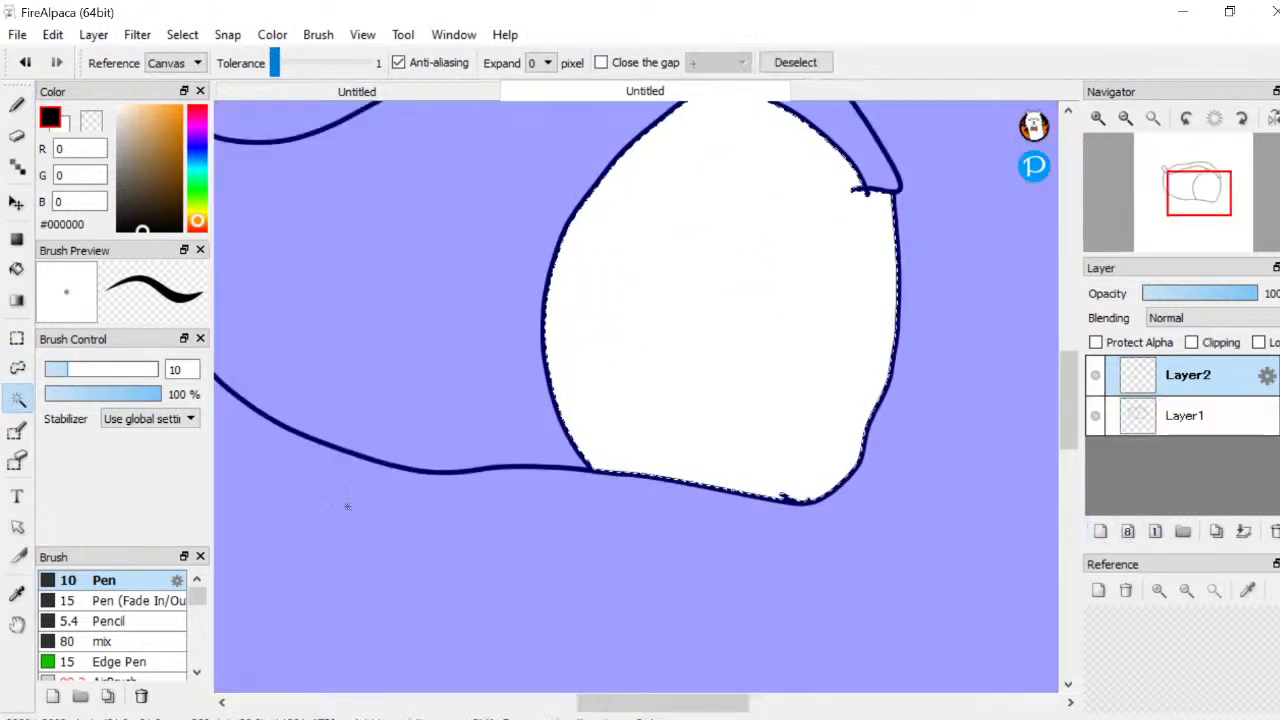
Switch to the Gradient tool and set its type to Transparent-Foreground with the Linear shape
left_click(16, 300)
left_click(335, 63)
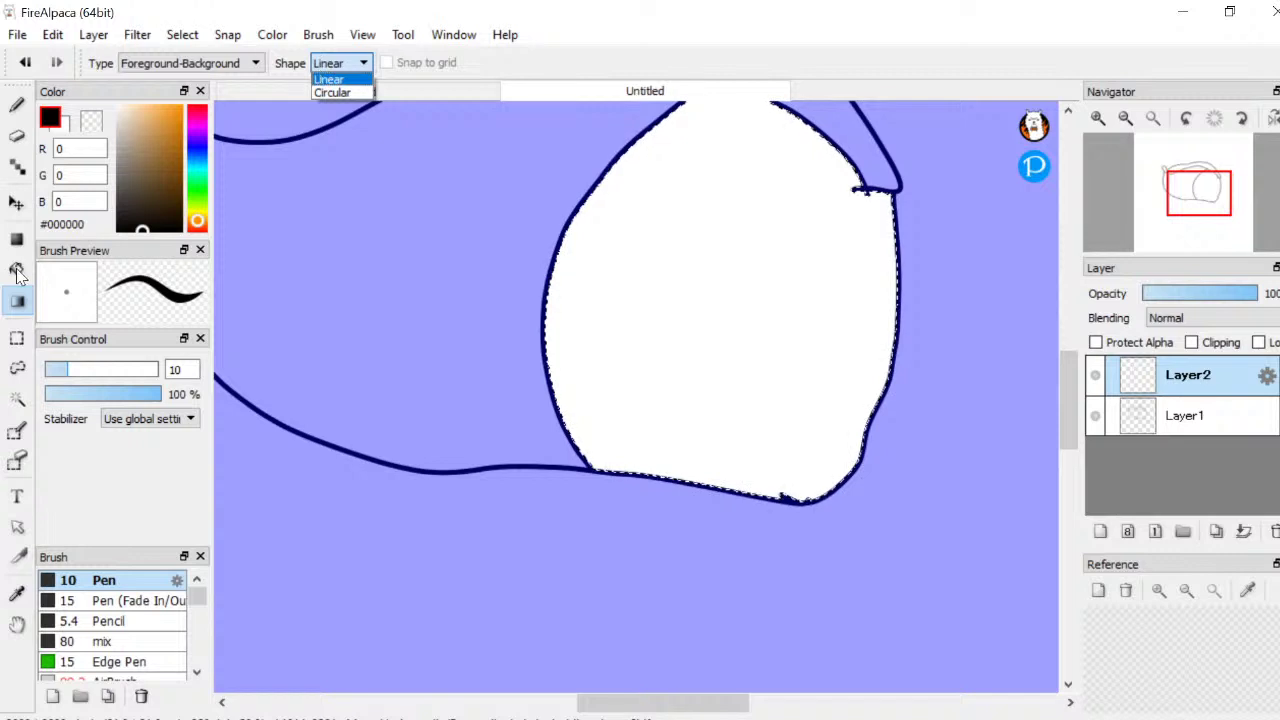
left_click(155, 63)
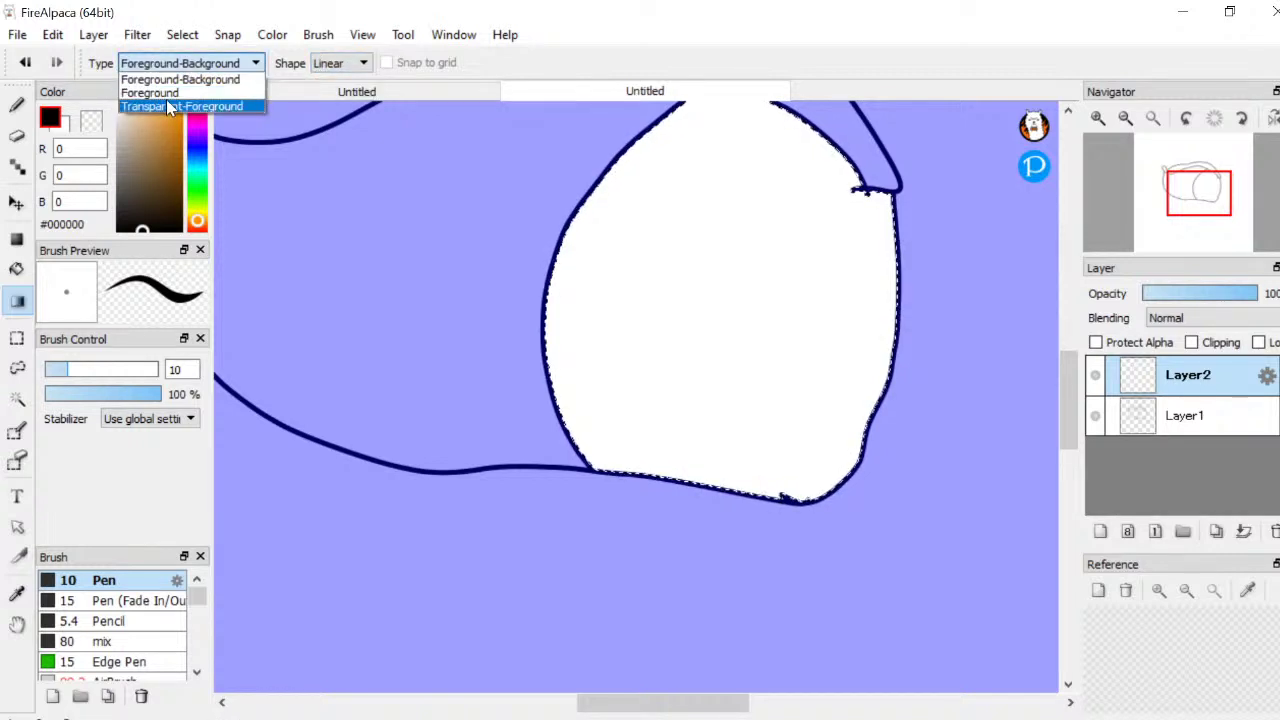
left_click(165, 92)
left_click(176, 63)
left_click(170, 108)
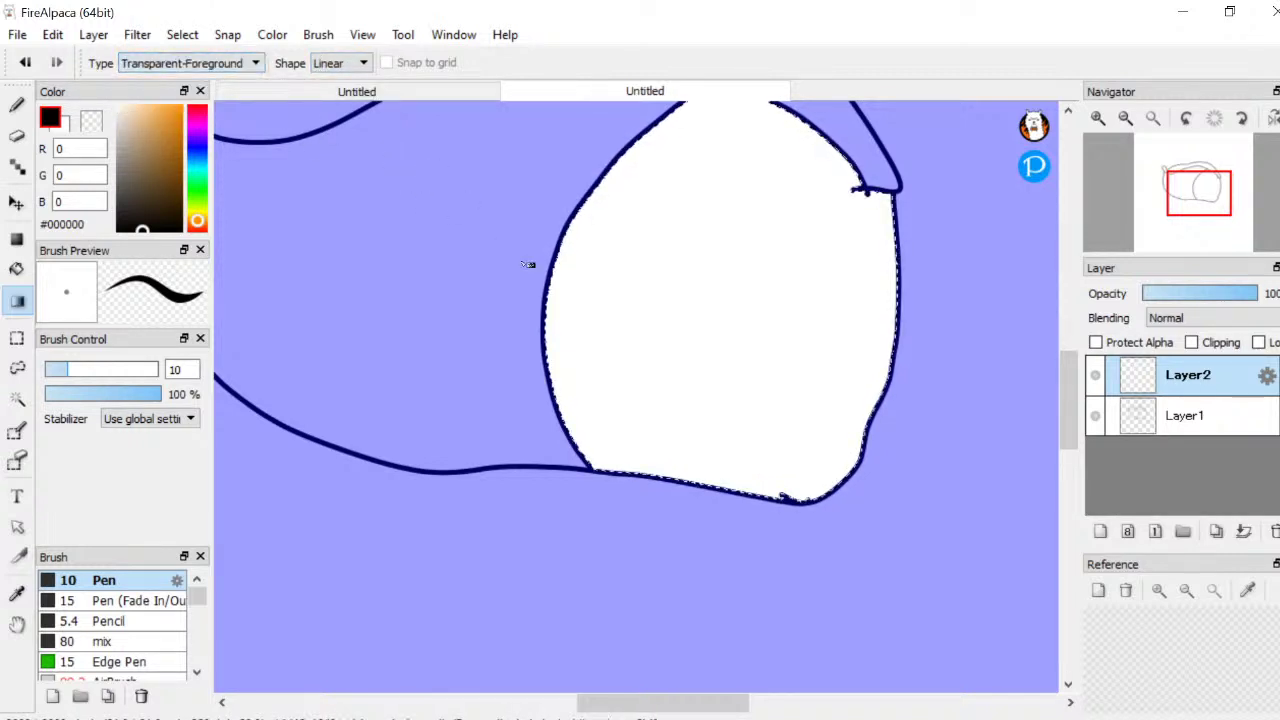
Try a black gradient that darkens towards the bottom of the iris selection, and undo it
scroll(529, 266, "down", 3)
scroll(557, 271, "up", 2)
left_click_drag(680, 190, 497, 640)
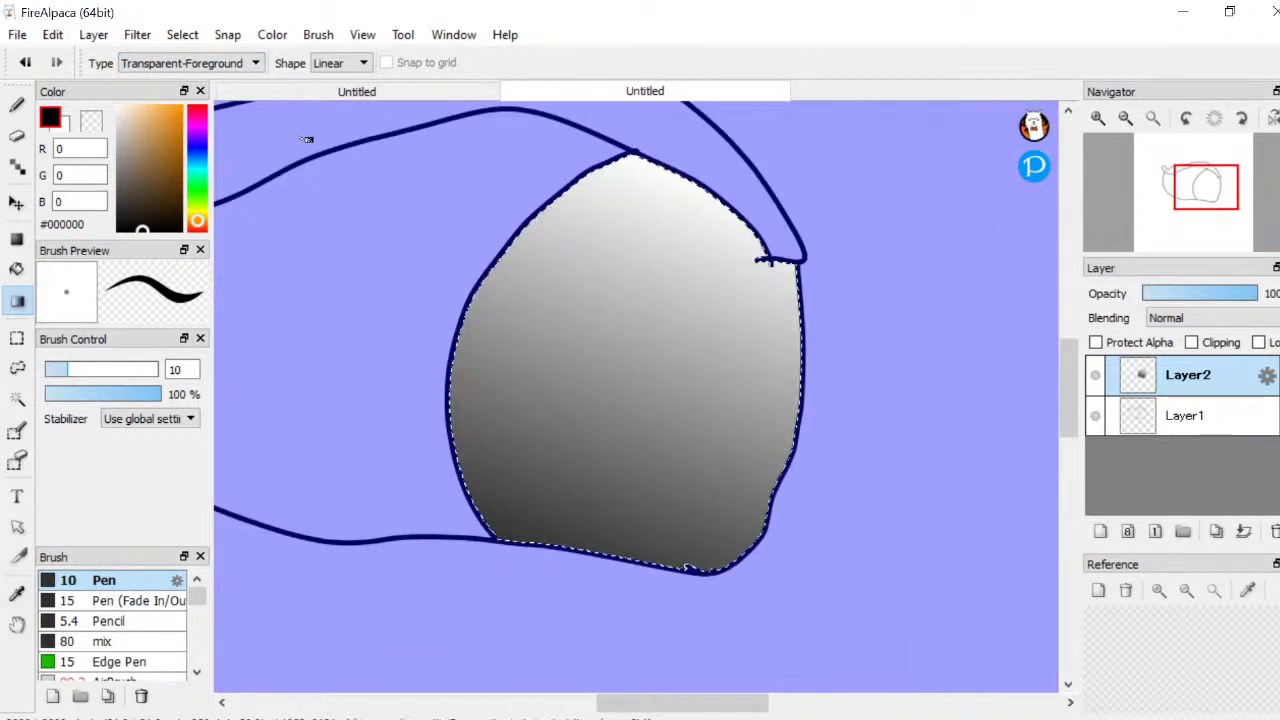
left_click(25, 62)
Set the colour to red #FF2400 and try Transparent-Foreground gradients across the iris in different directions, undoing each one
left_click(181, 105)
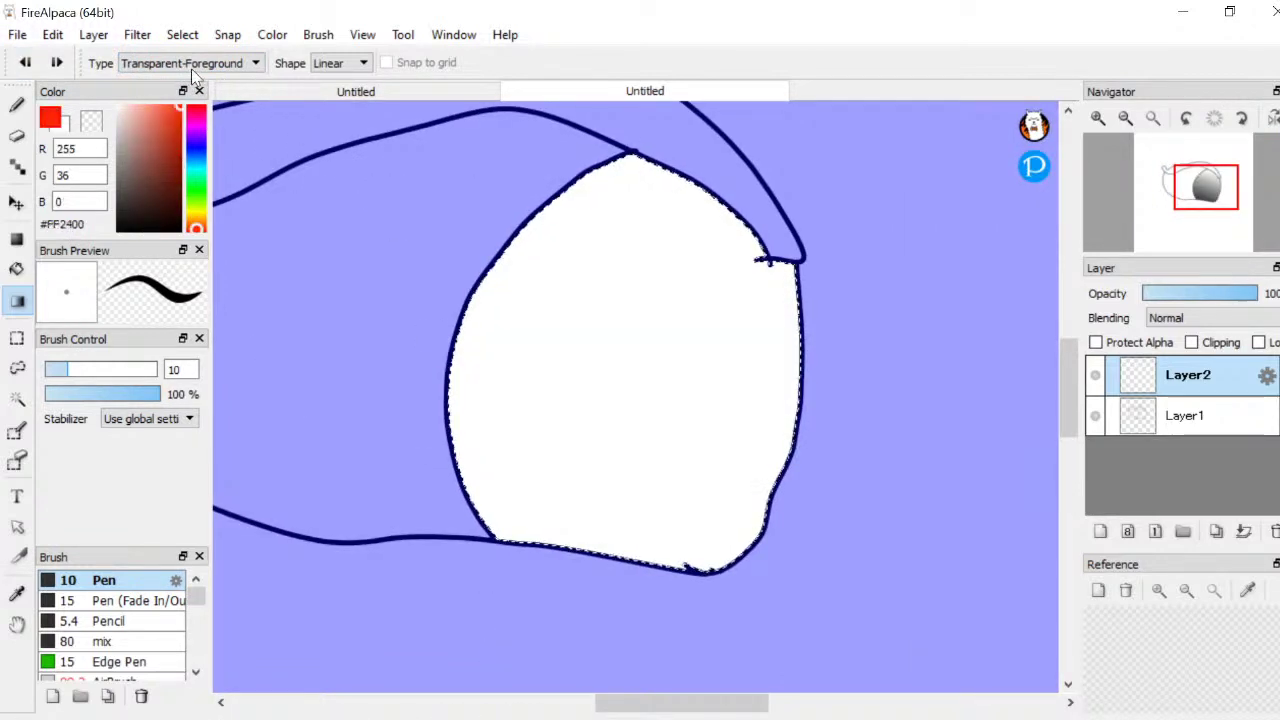
left_click_drag(727, 152, 565, 665)
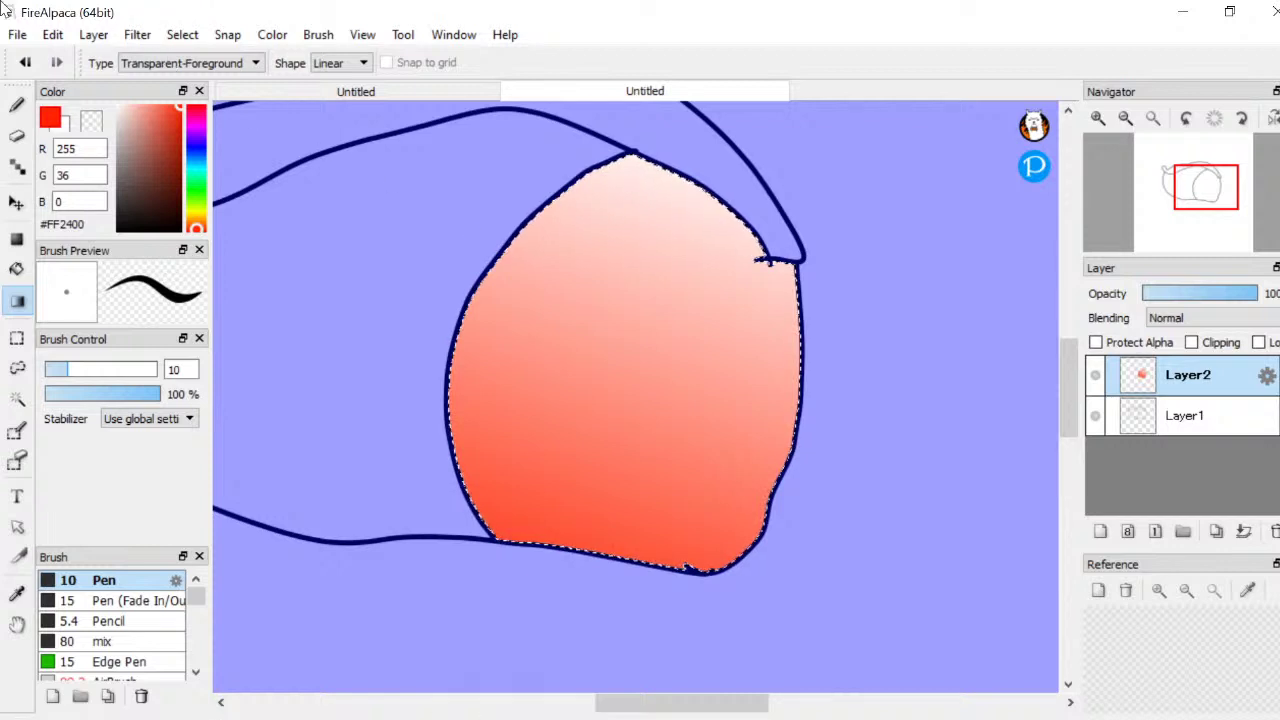
left_click(25, 62)
left_click_drag(737, 217, 680, 286)
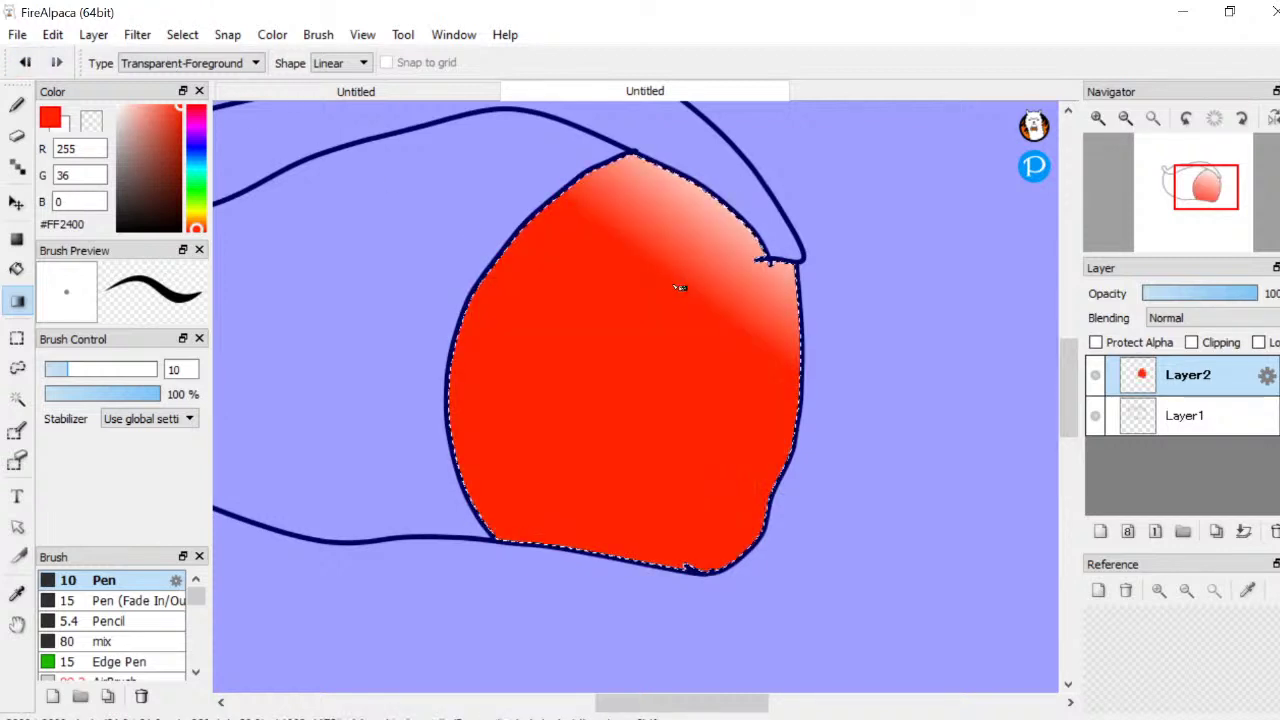
left_click(25, 62)
left_click_drag(557, 577, 625, 165)
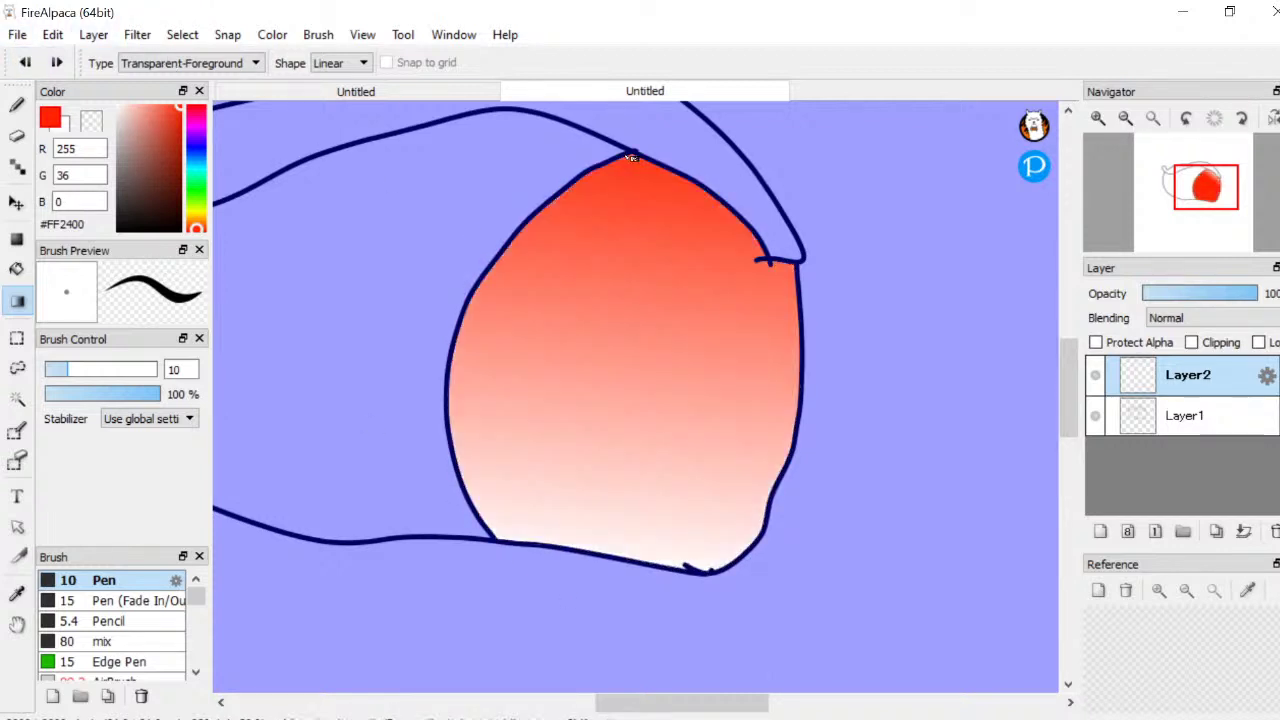
left_click(25, 62)
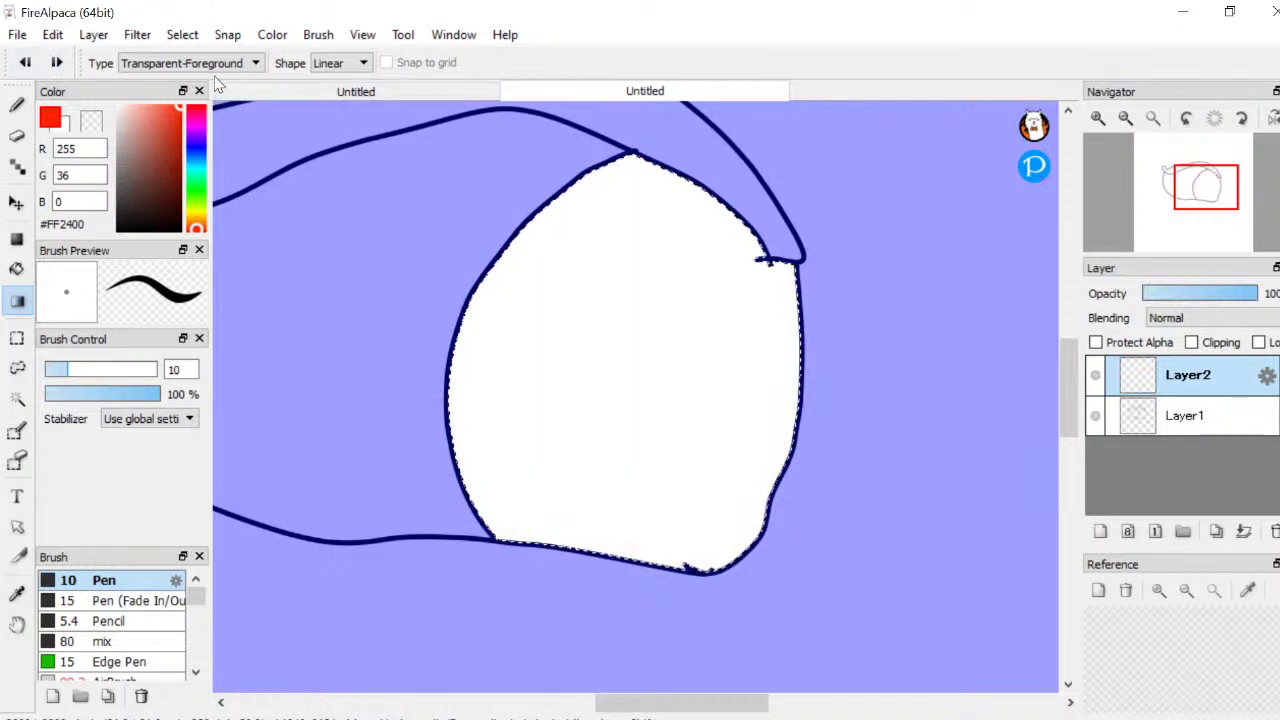
Change the gradient type to Foreground and fill the iris with #FF2400 fading from top to bottom, undoing the trial gradients
left_click(245, 63)
left_click(230, 93)
left_click_drag(660, 566, 694, 251)
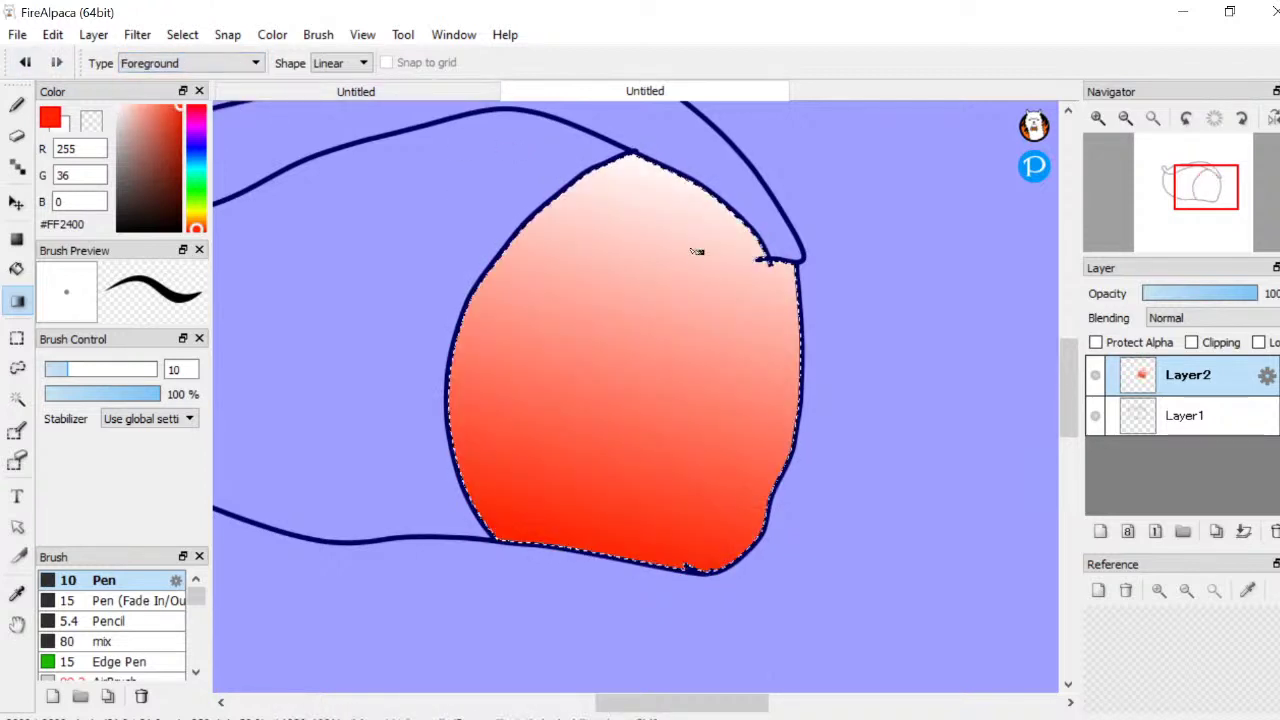
key("ctrl+z")
left_click_drag(700, 190, 620, 478)
key("ctrl+z")
scroll(620, 478, "down", 1)
left_click_drag(717, 110, 625, 580)
Try a dark red #971F0B gradient rising from the lower part of the iris, and undo it
left_click_drag(165, 118, 177, 157)
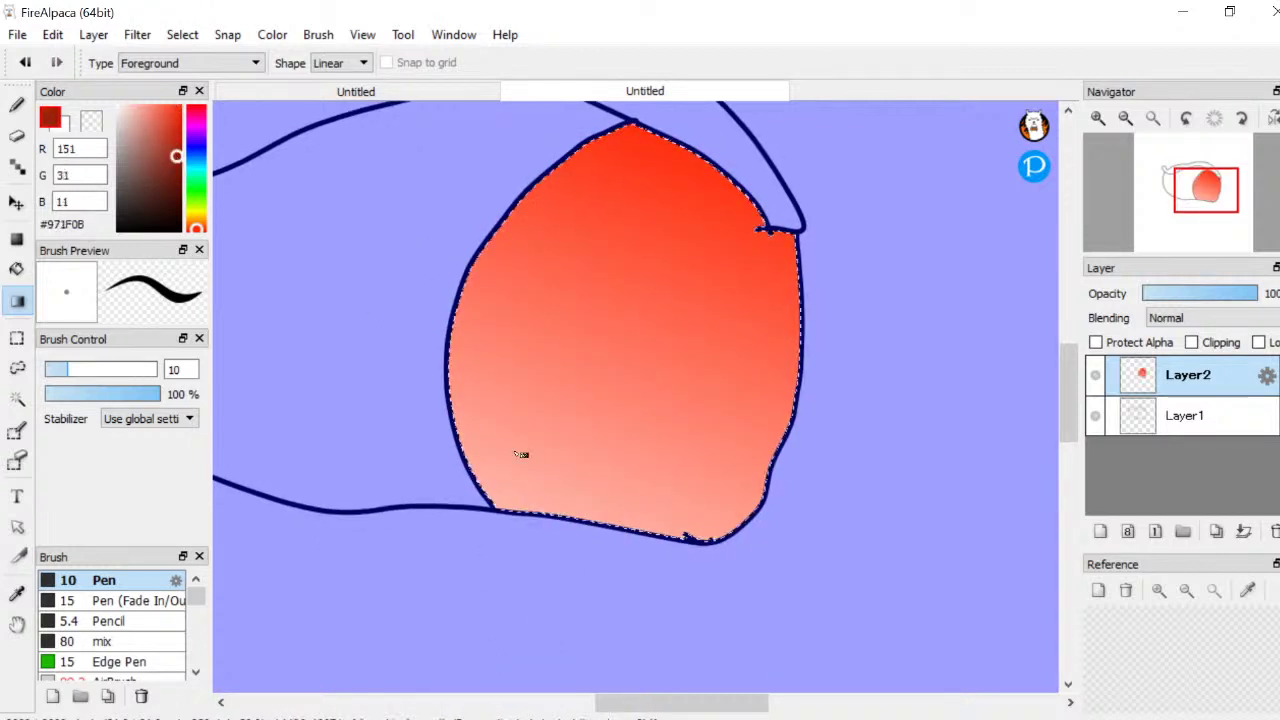
left_click_drag(520, 451, 700, 157)
scroll(624, 364, "down", 3)
key("ctrl+z")
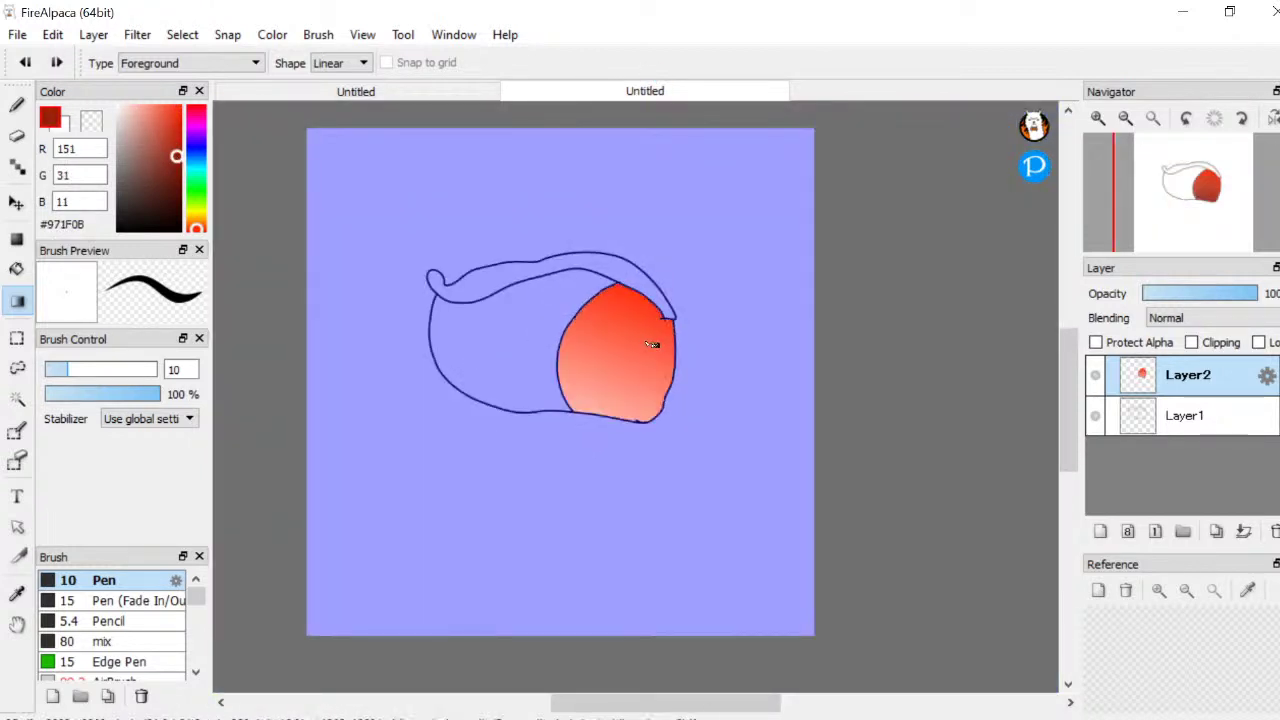
Set the colour to blue #00A9FF and blend it upward over the lower part of the red iris, undoing the first attempts
left_click(155, 162)
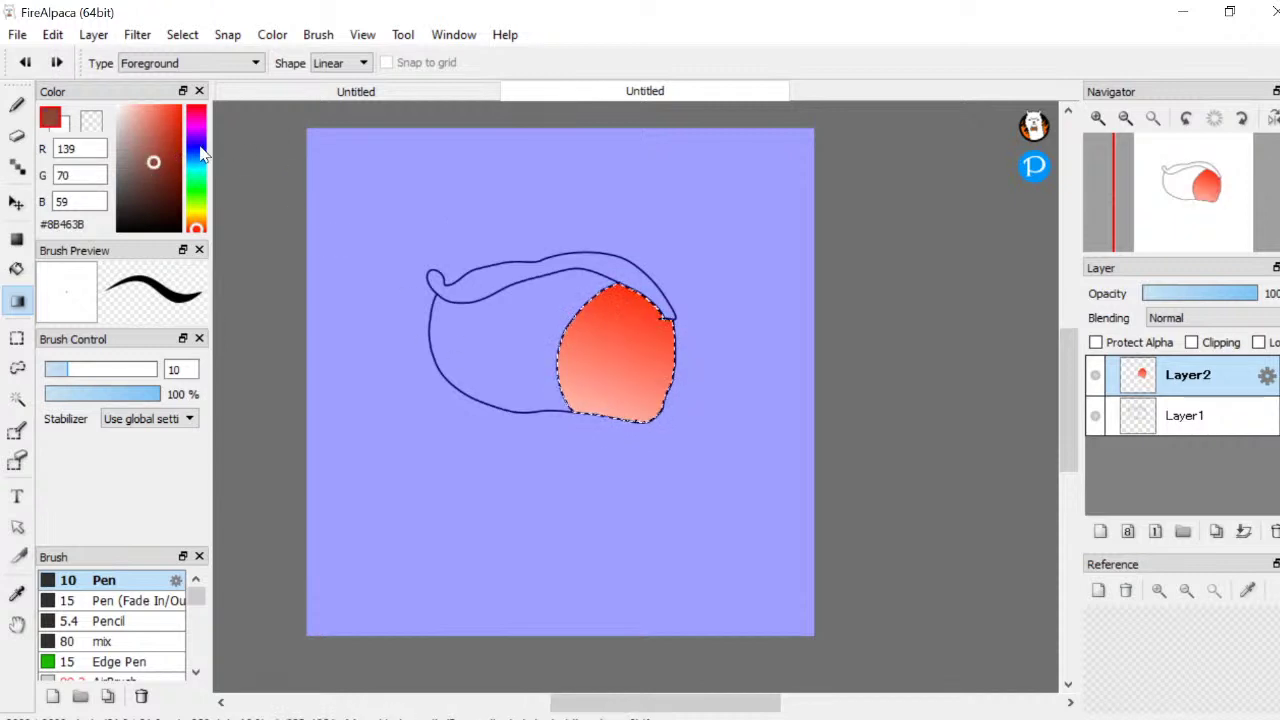
left_click_drag(197, 150, 199, 172)
left_click(181, 105)
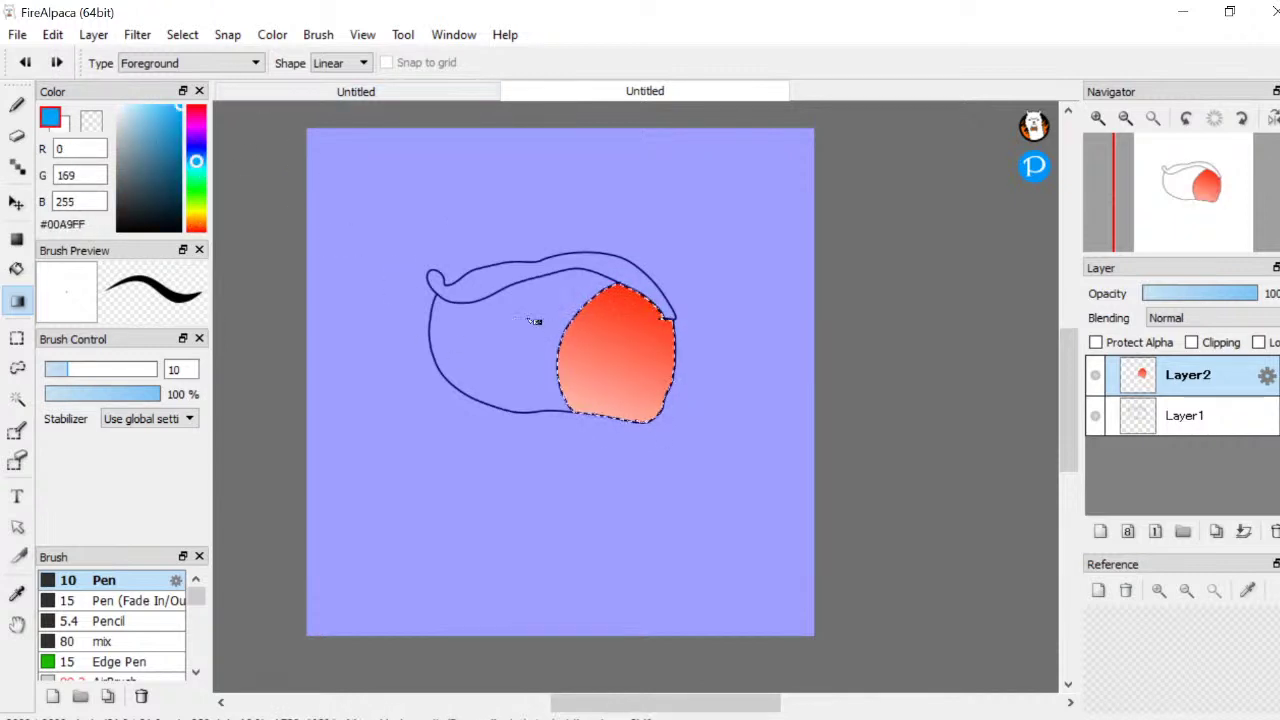
scroll(597, 469, "up", 1)
left_click_drag(597, 469, 586, 386)
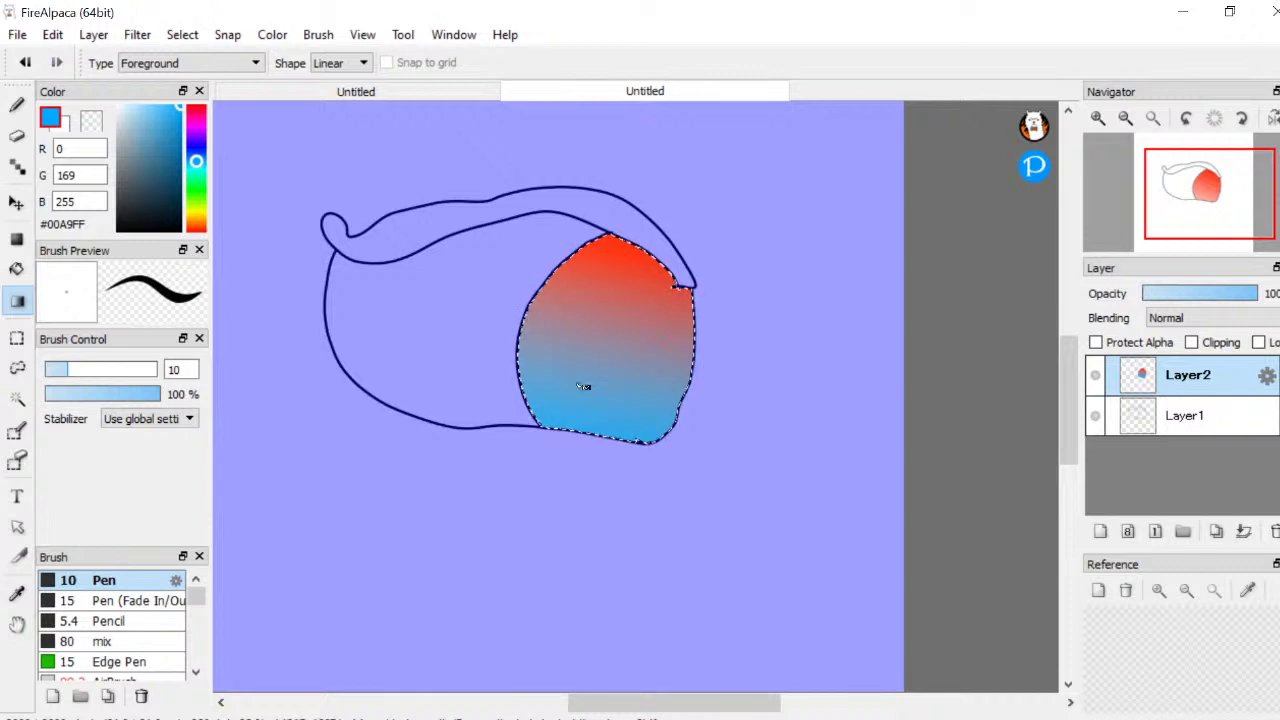
key("ctrl+z")
left_click_drag(606, 468, 634, 186)
key("ctrl+z")
key("ctrl+z")
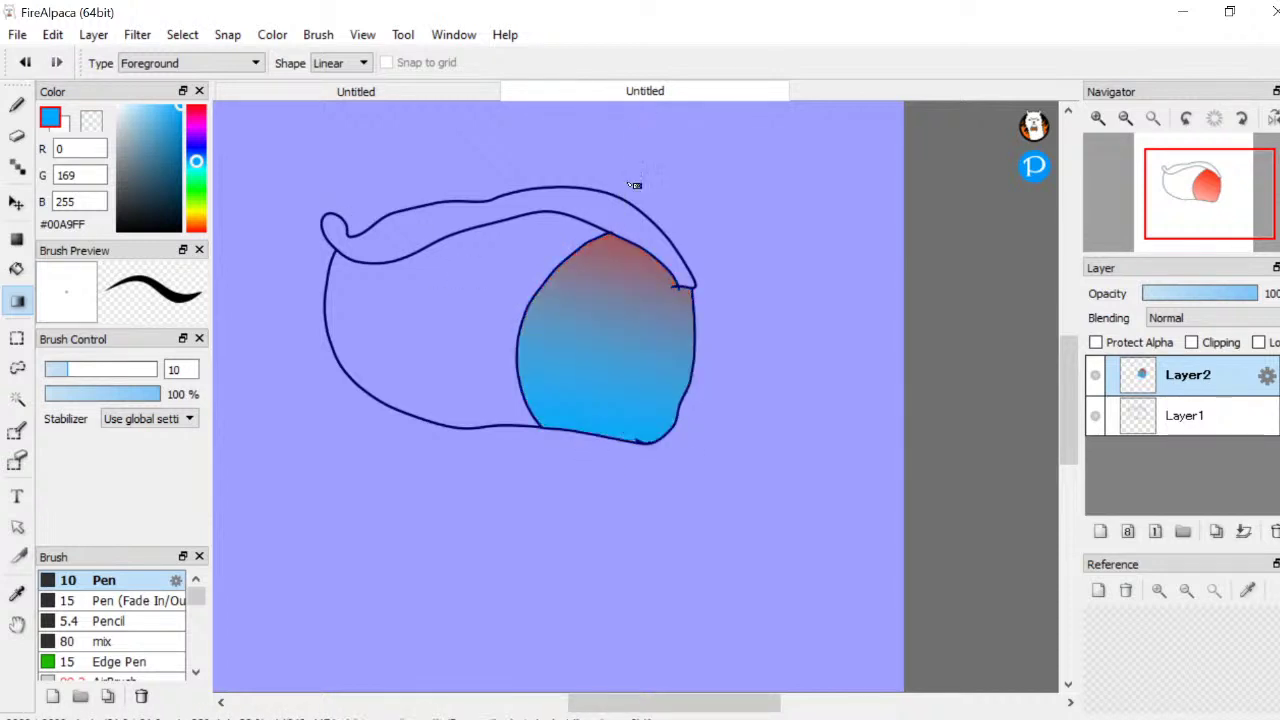
key("ctrl+z")
left_click_drag(588, 465, 616, 285)
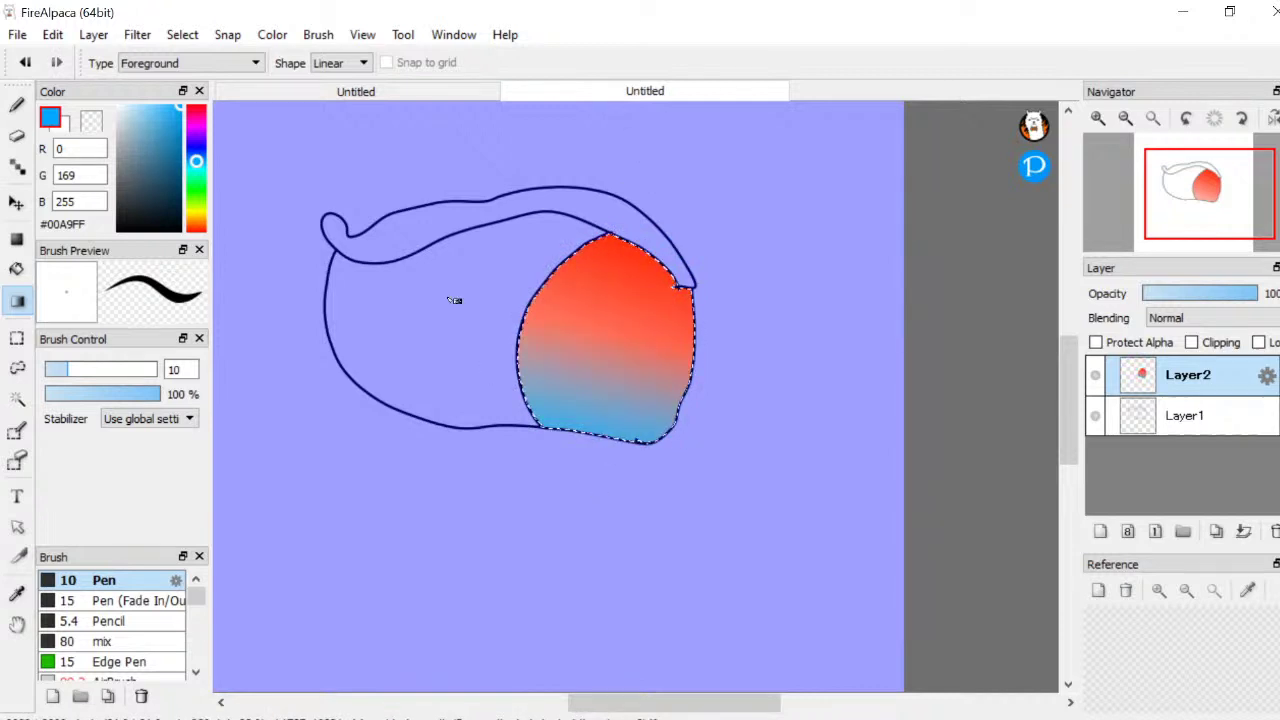
Set the colour to pure red #FF0000 and cover the whole iris with it using downward gradients
left_click(199, 127)
left_click_drag(660, 218, 586, 688)
left_click_drag(596, 240, 532, 690)
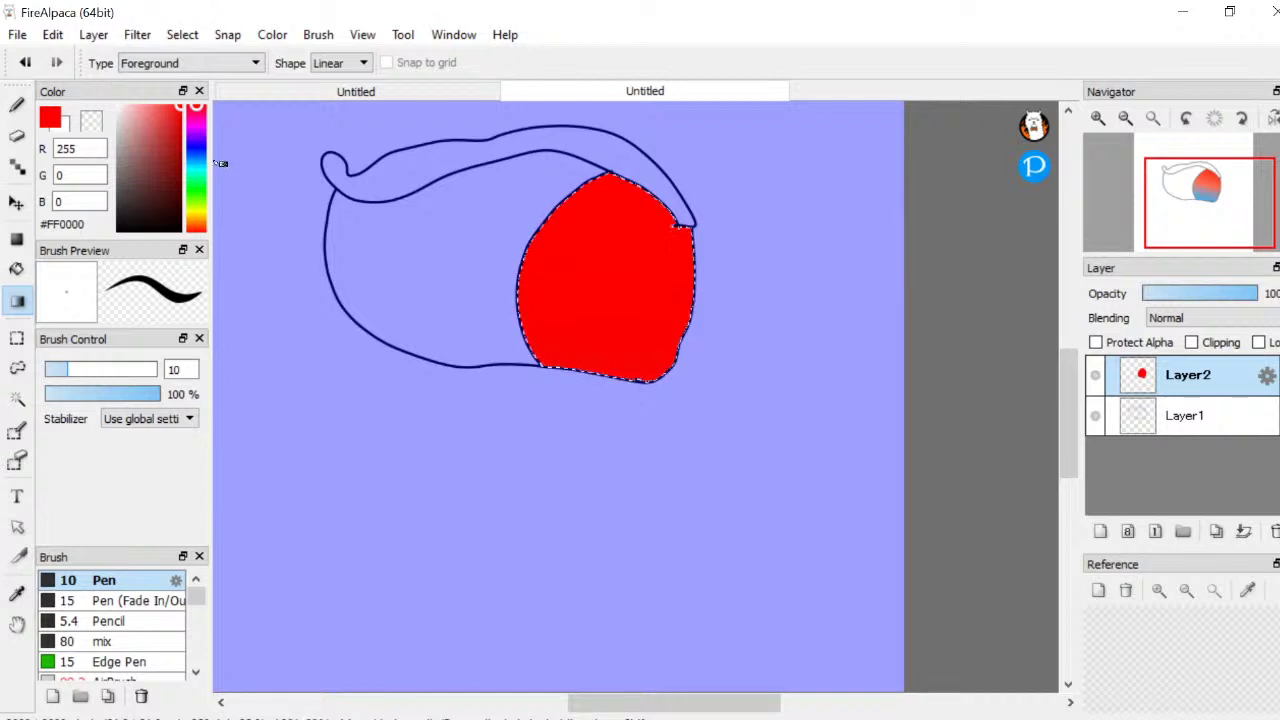
Try magenta #FF00F2 over the lower iris, return to red #FF0000, and blend dark red #B42F2F into the bottom edge
left_click(196, 124)
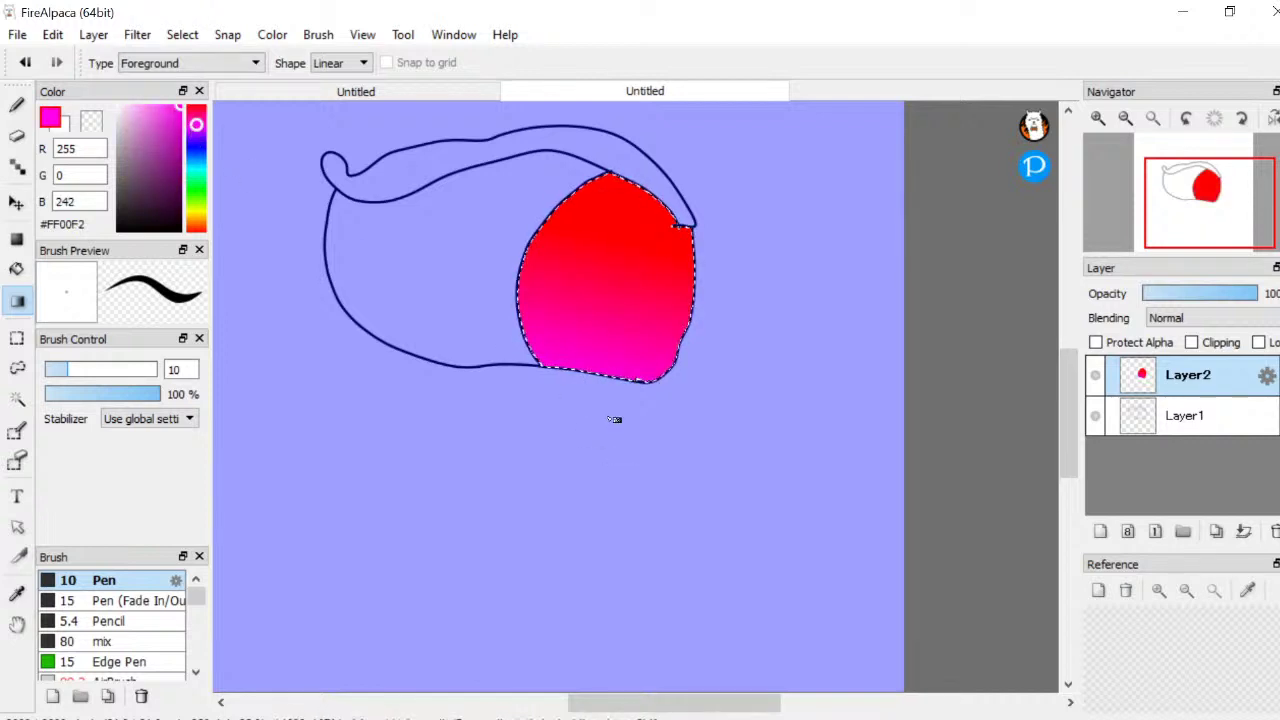
left_click(196, 105)
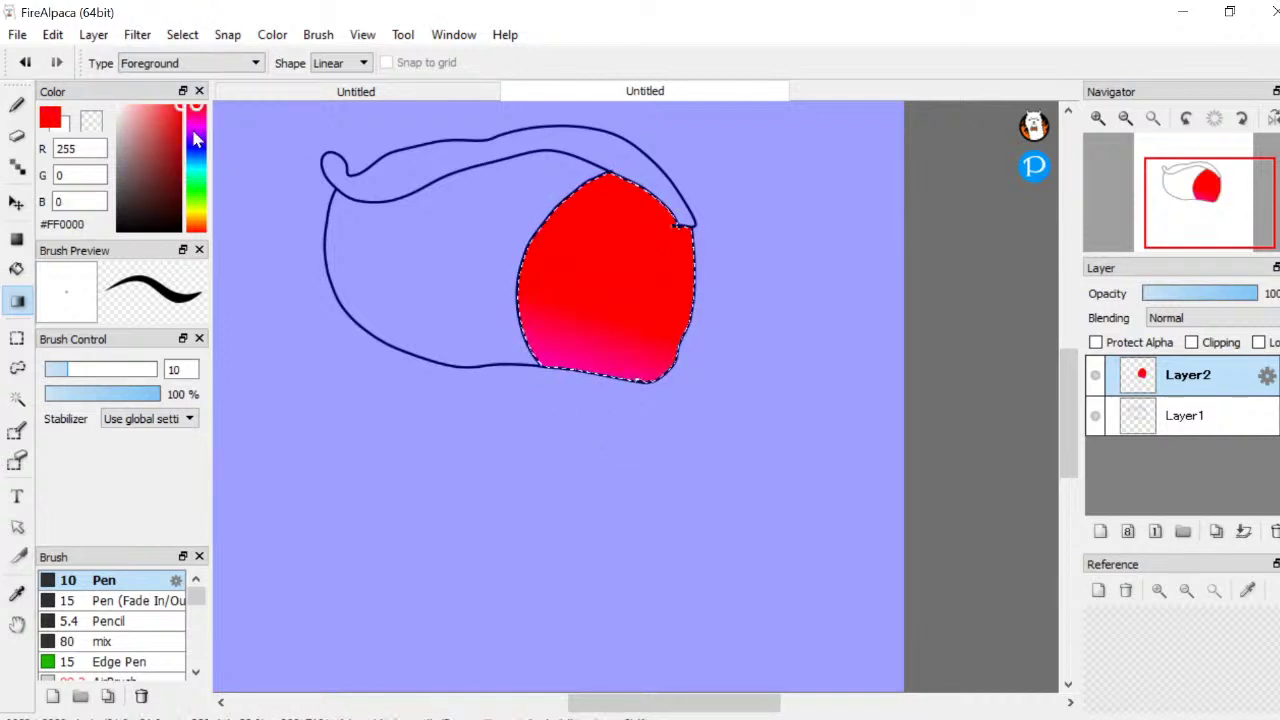
left_click(165, 143)
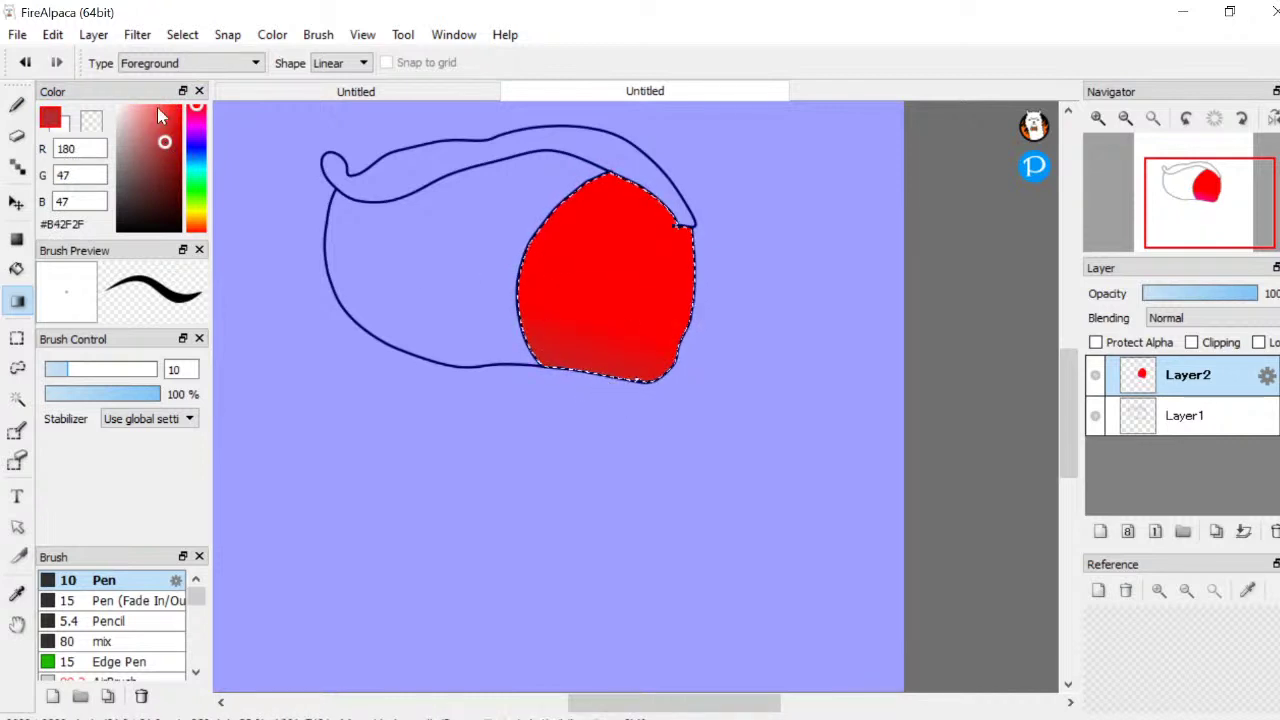
Set the colour to dark red #852D2D and blend it into the iris's bottom edge, keeping the iris selected
left_click(159, 165)
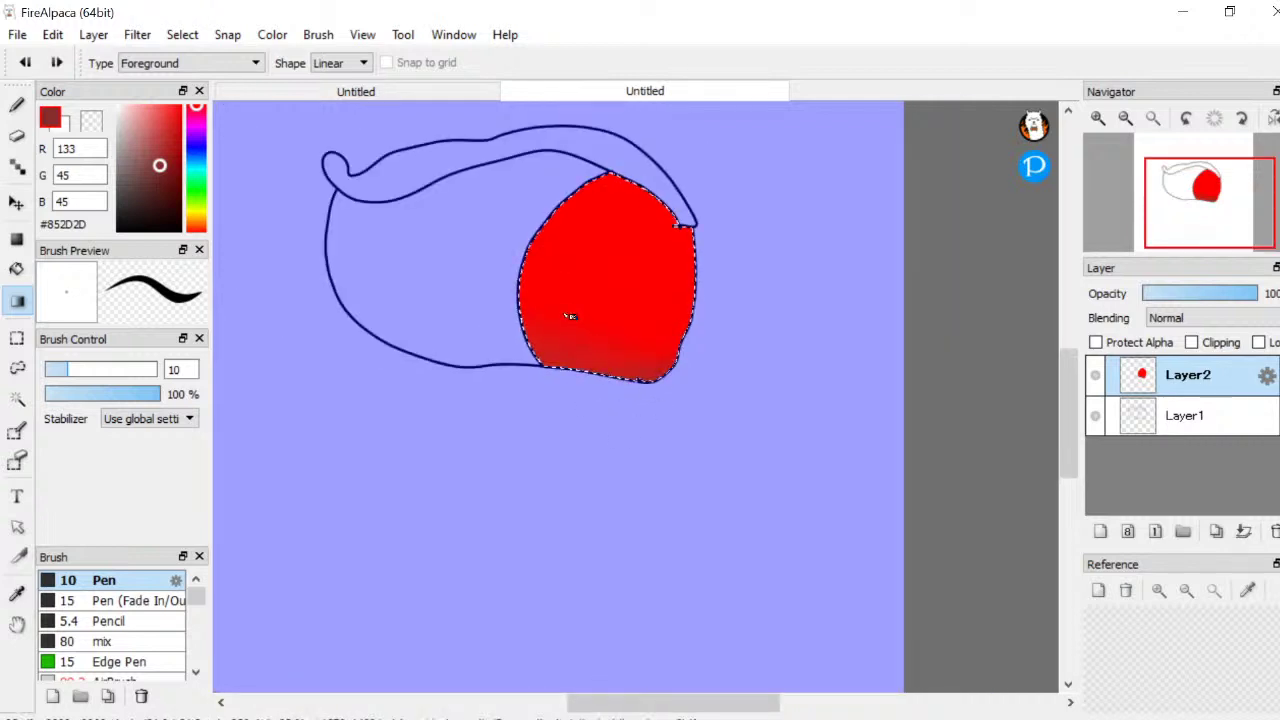
scroll(566, 316, "up", 4)
key("ctrl+d")
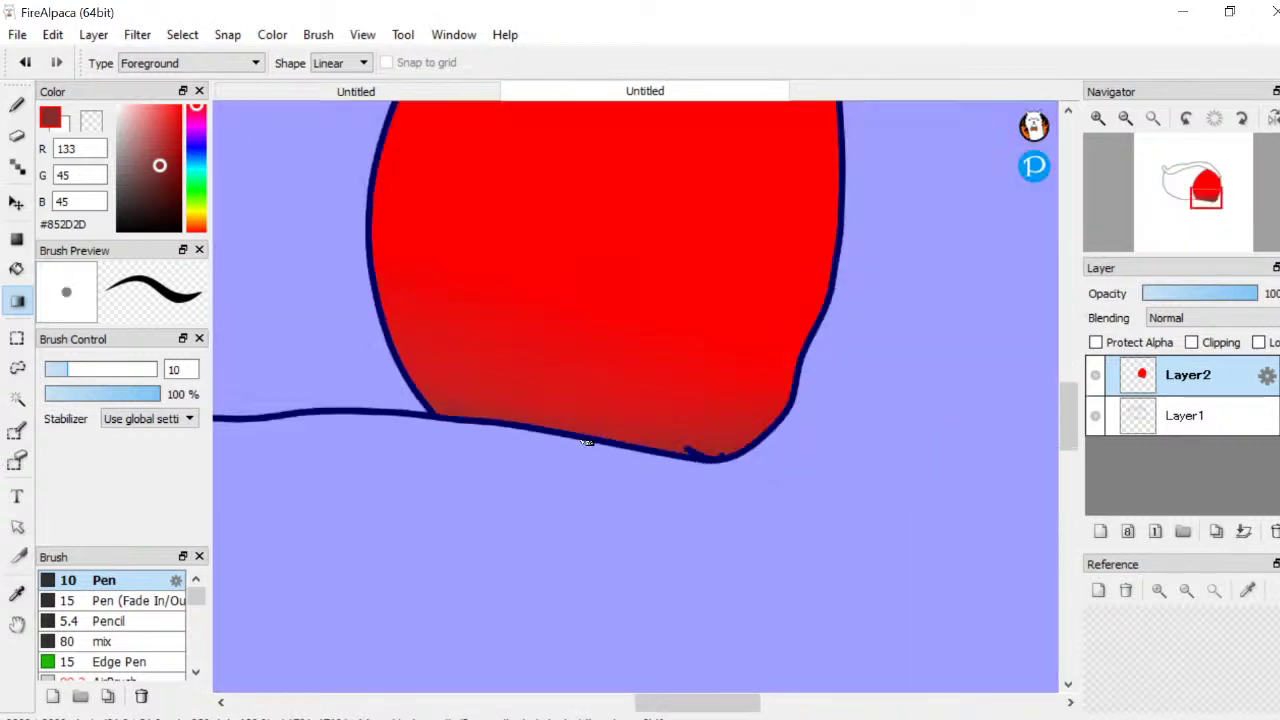
scroll(587, 442, "down", 5)
key("ctrl+z")
Change the colour to light red #E16F6F and blend it downward from the top of the iris
scroll(600, 290, "up", 3)
left_click(565, 220, "alt")
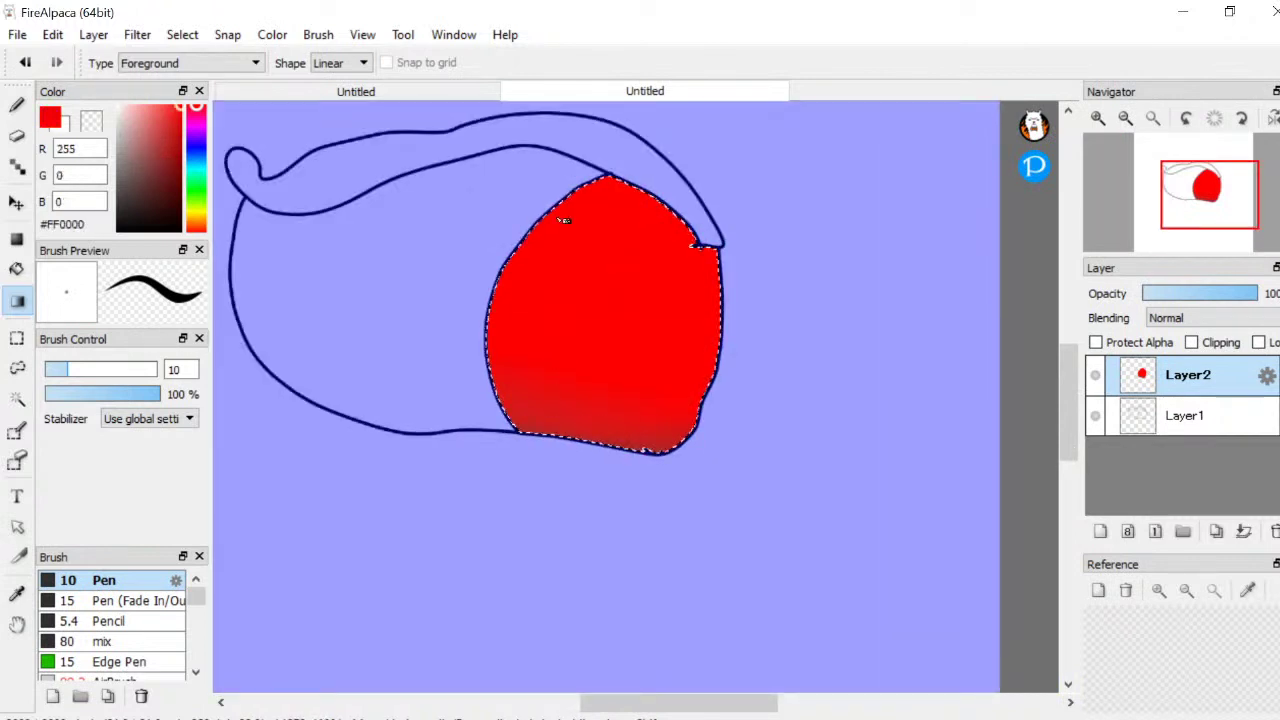
left_click(150, 119)
left_click_drag(605, 182, 645, 308)
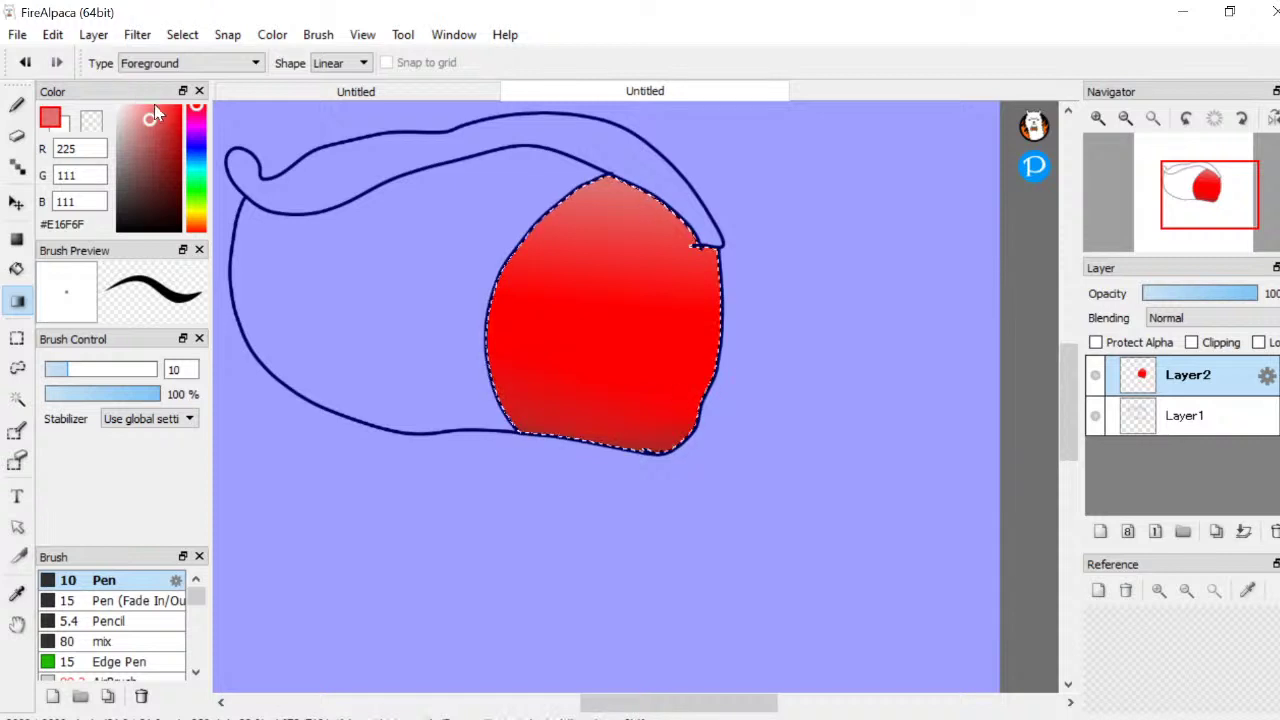
Try clearing the iris colouring, undo that, and blend the light red diagonally from the iris's upper right
key("Delete")
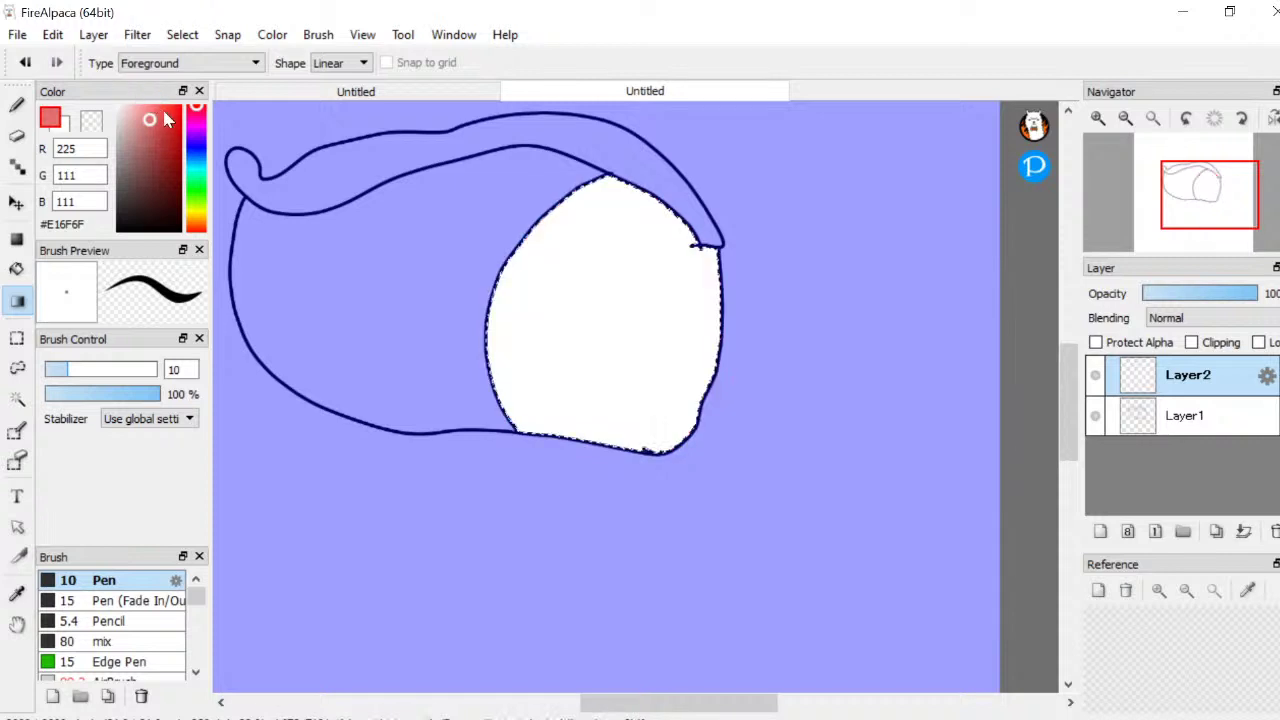
left_click(26, 63)
scroll(651, 314, "up", 4)
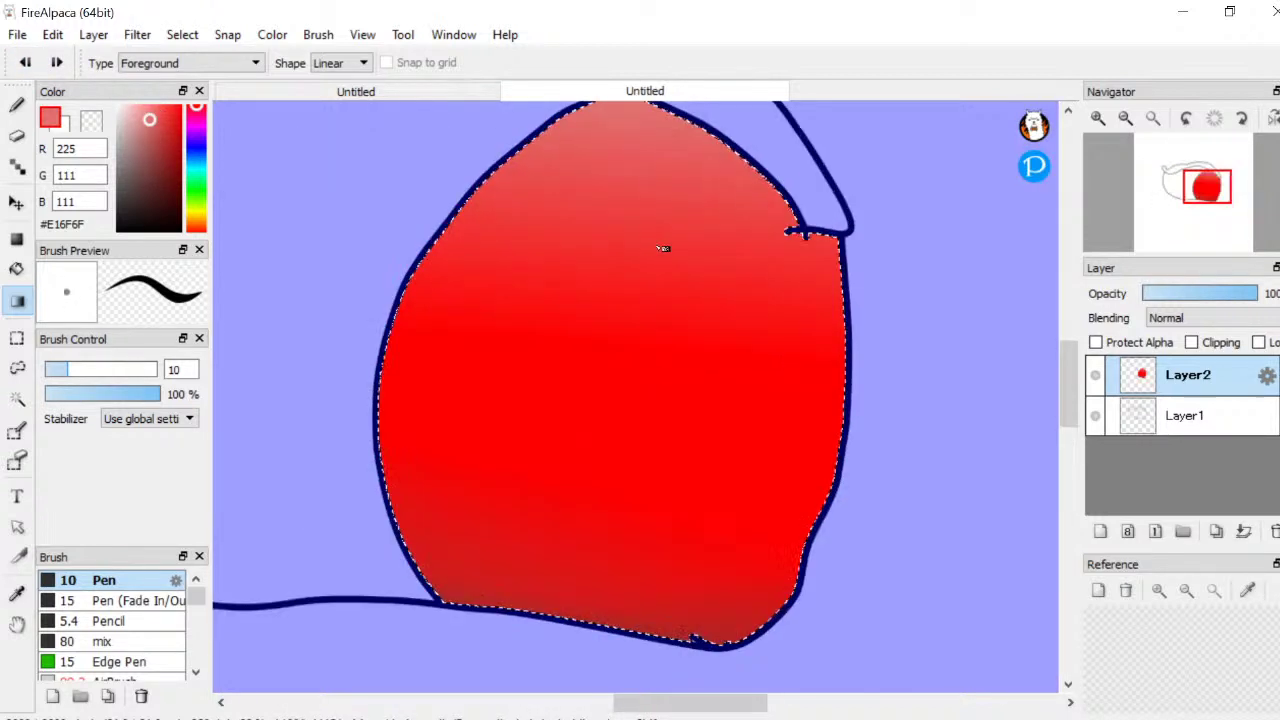
left_click_drag(663, 248, 533, 465)
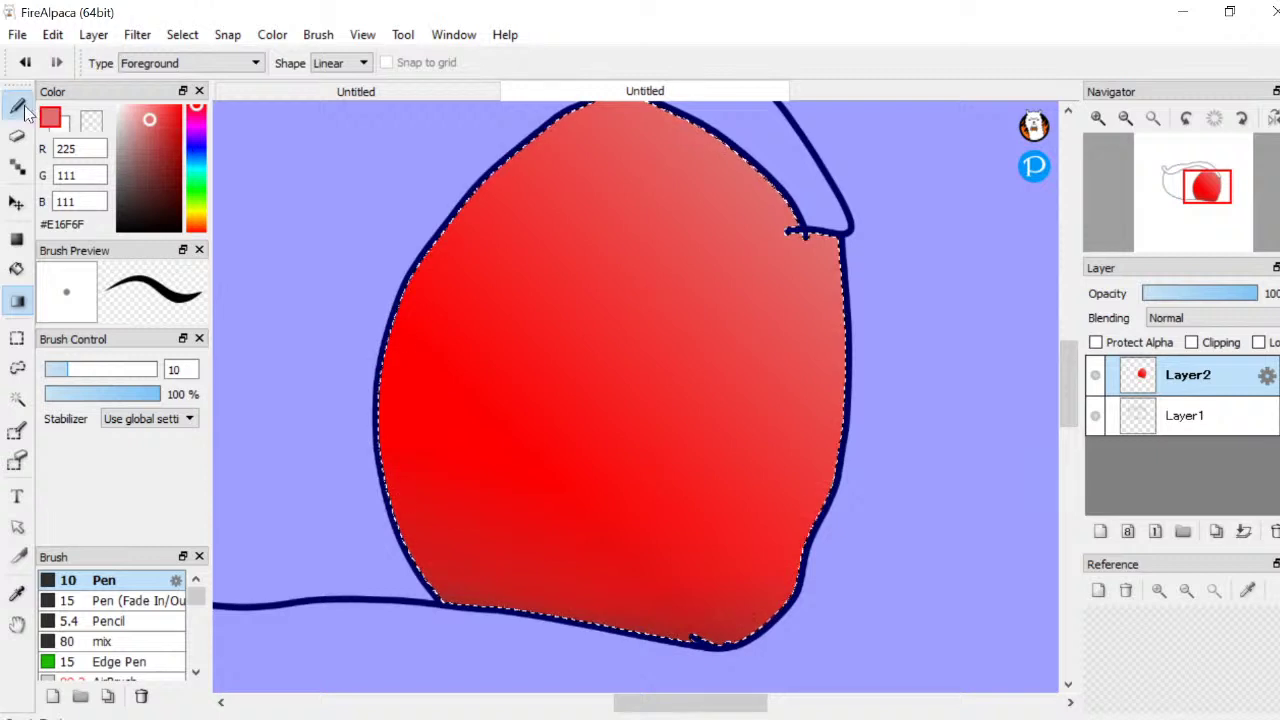
Try outlining the pupil in black #000000 with the Pen, undoing the strokes and the reordering of Layer2 below Layer1
left_click(17, 106)
left_click(1235, 425)
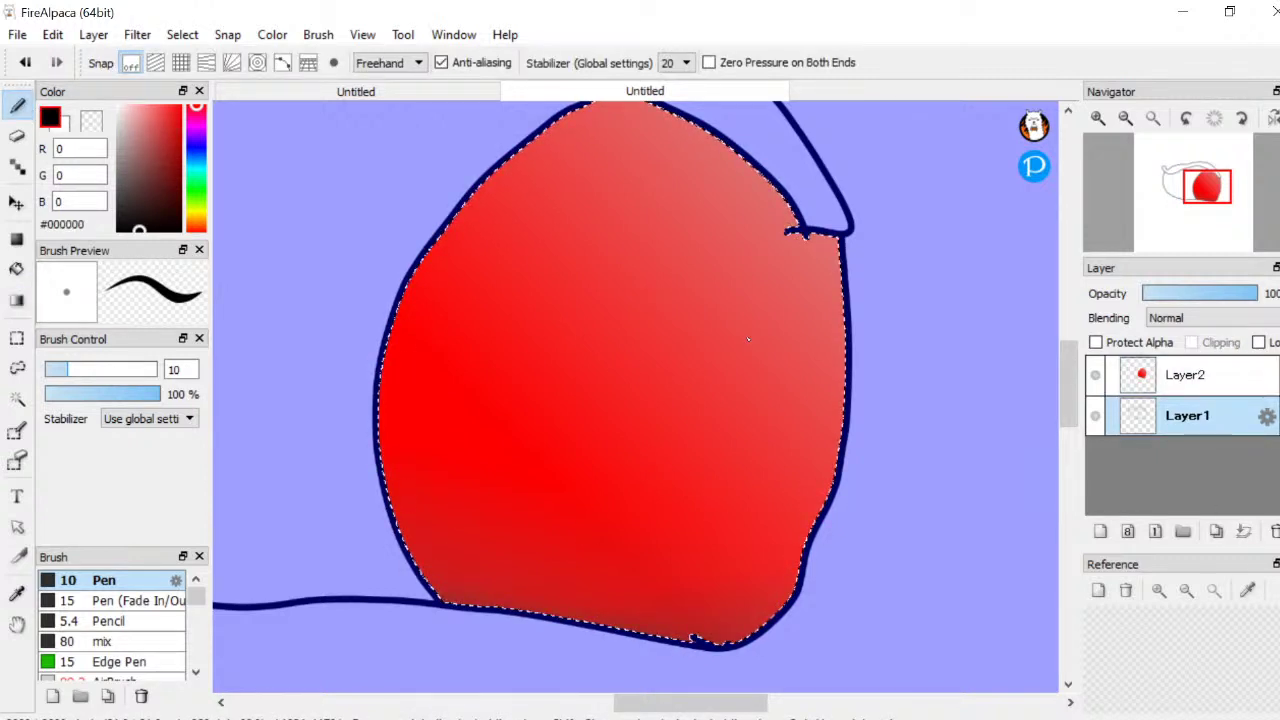
left_click_drag(1190, 375, 1213, 430)
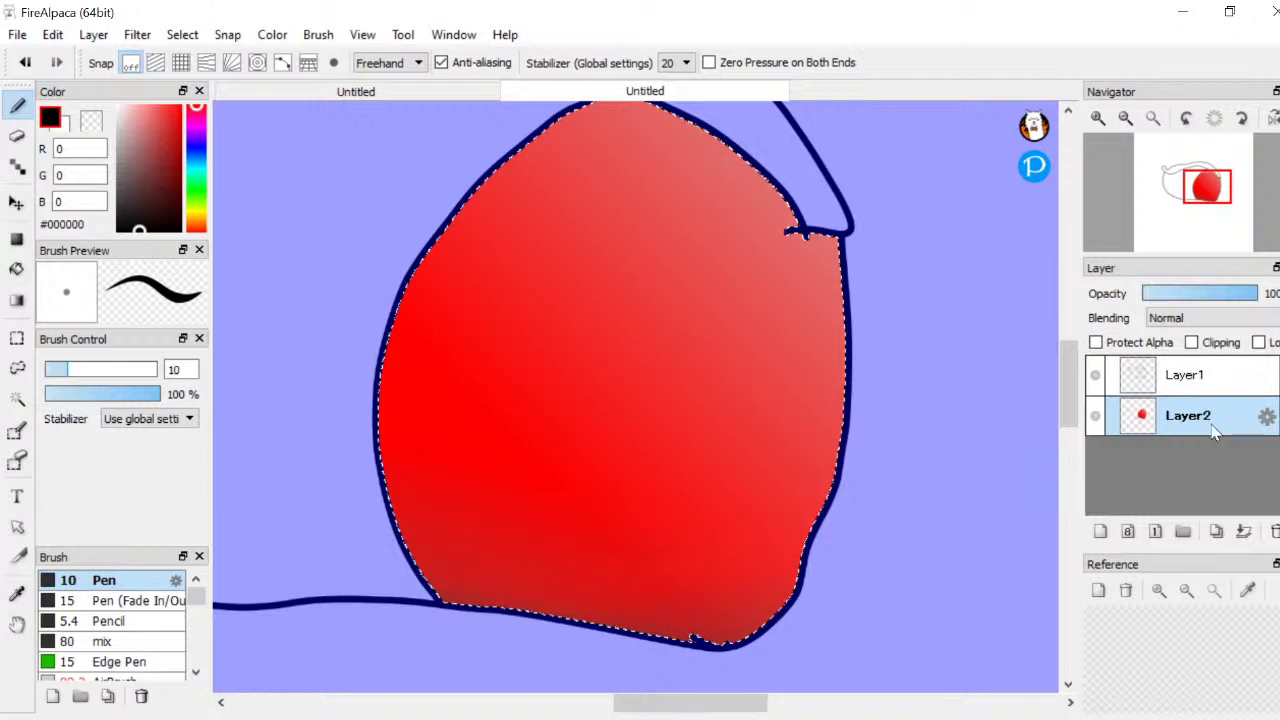
key("ctrl+z")
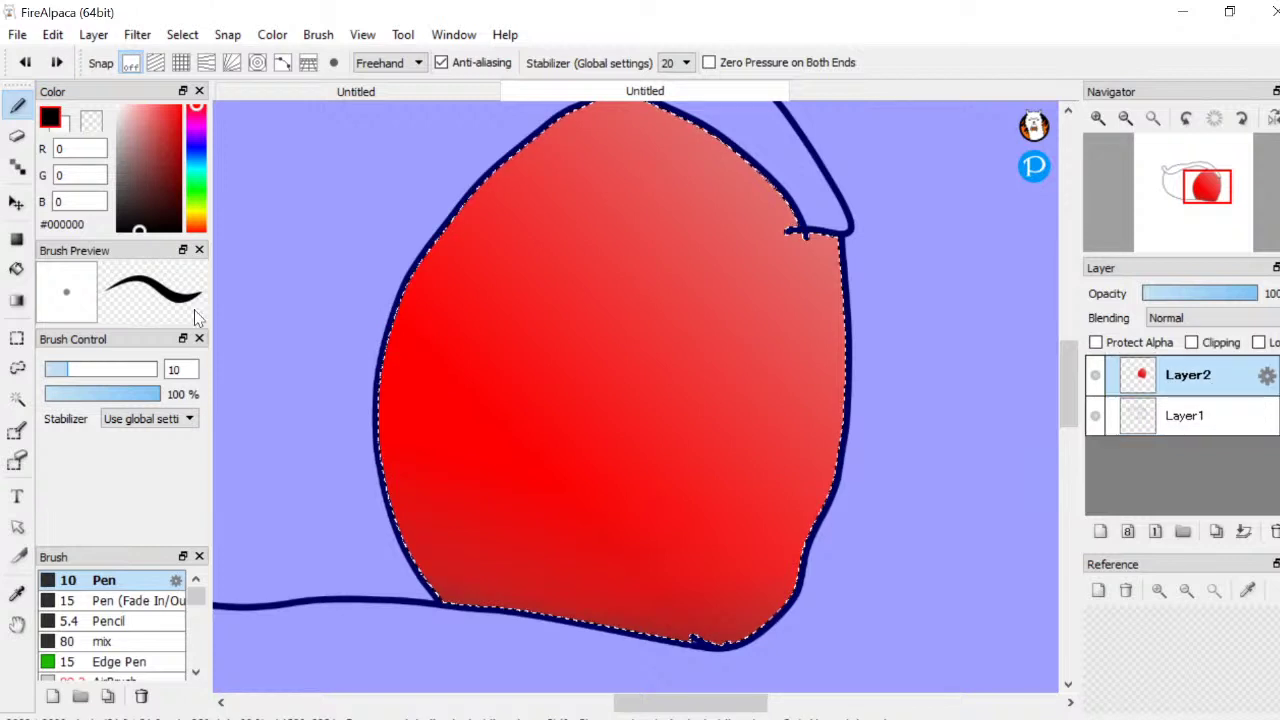
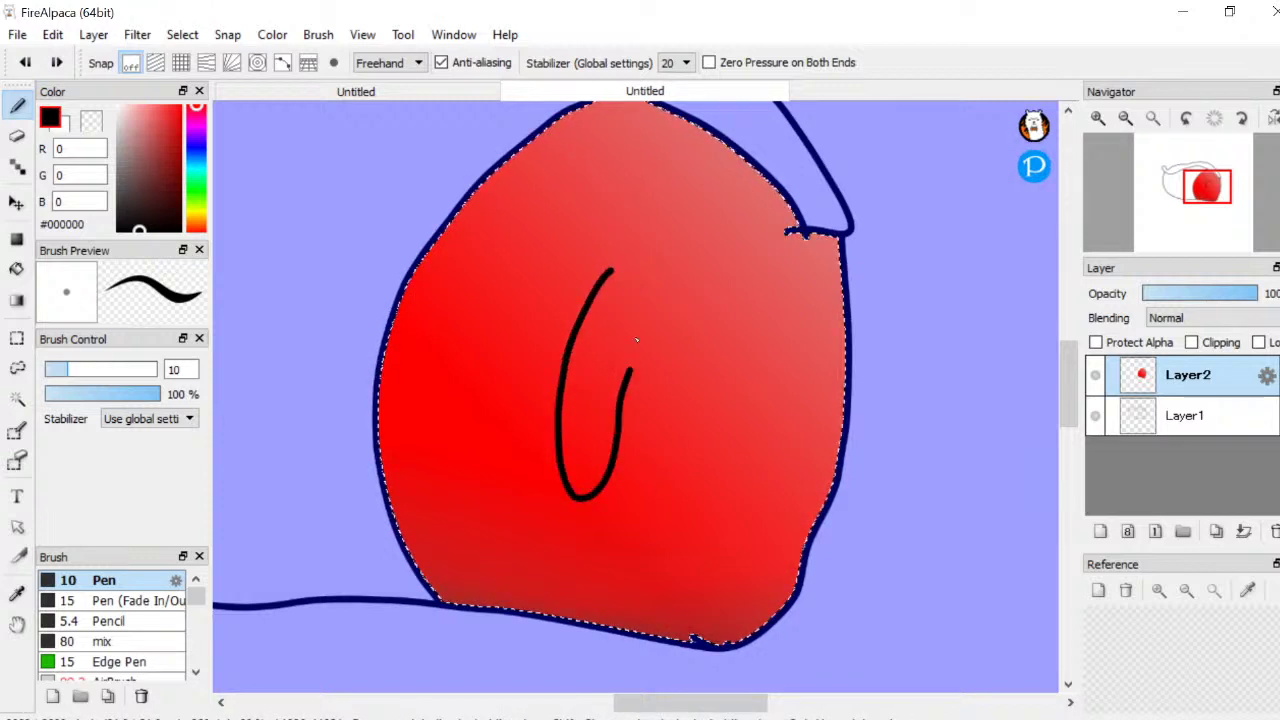
key("ctrl+z")
mouse_move(622, 262)
left_mouse_down()
mouse_move(555, 540)
mouse_move(576, 246)
left_mouse_up()
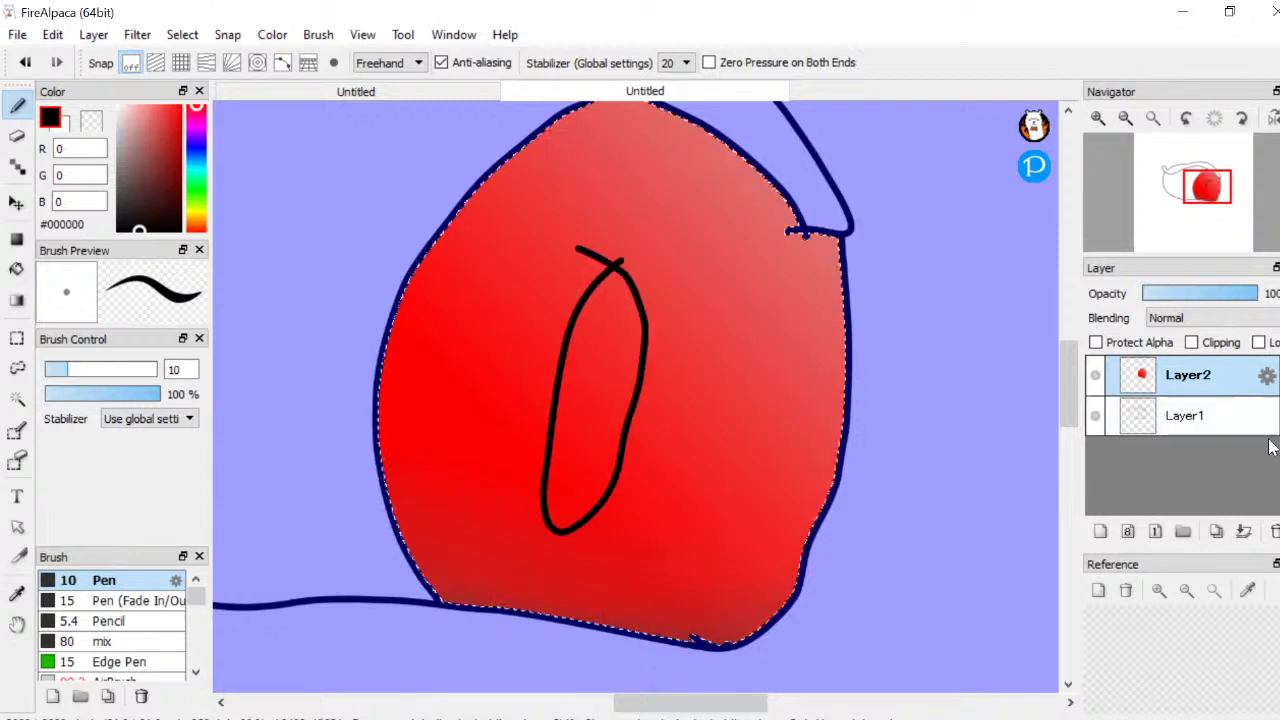
left_click(1130, 410)
key("ctrl+z")
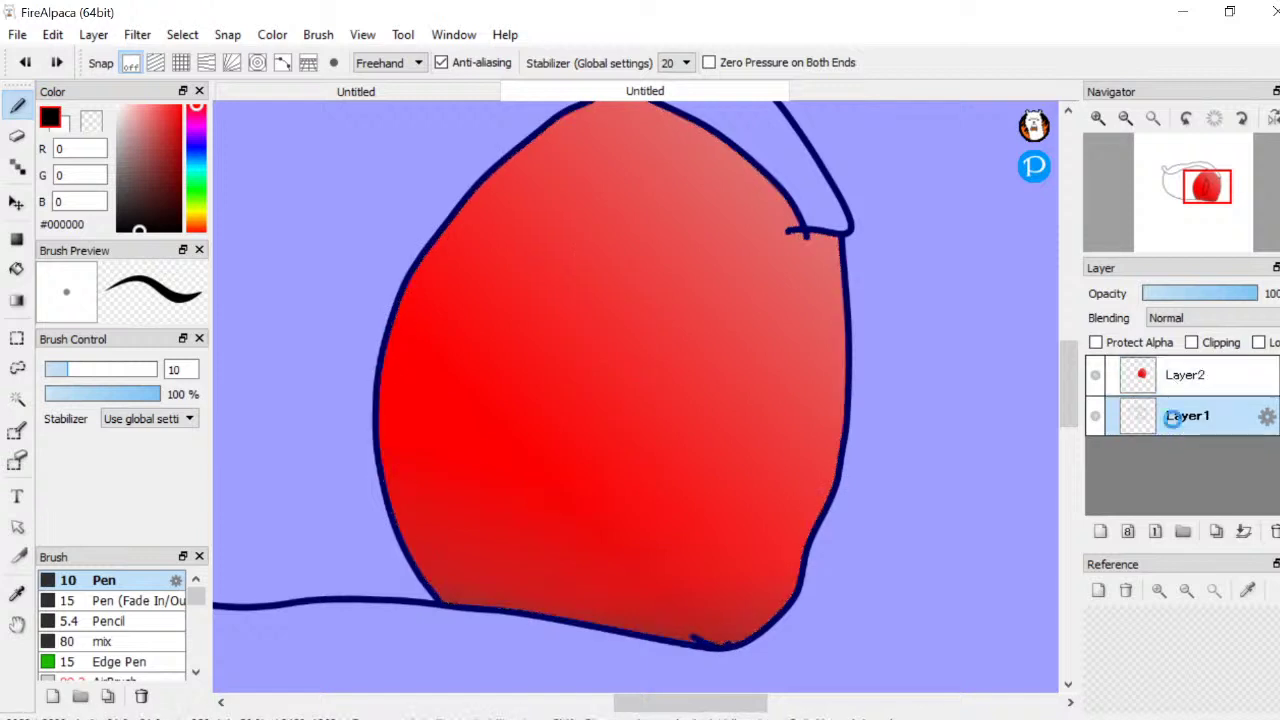
Place Layer2 below Layer1 and draw most of a black oval pupil outline inside the iris, keeping the iris selected
left_click_drag(1200, 375, 1237, 435)
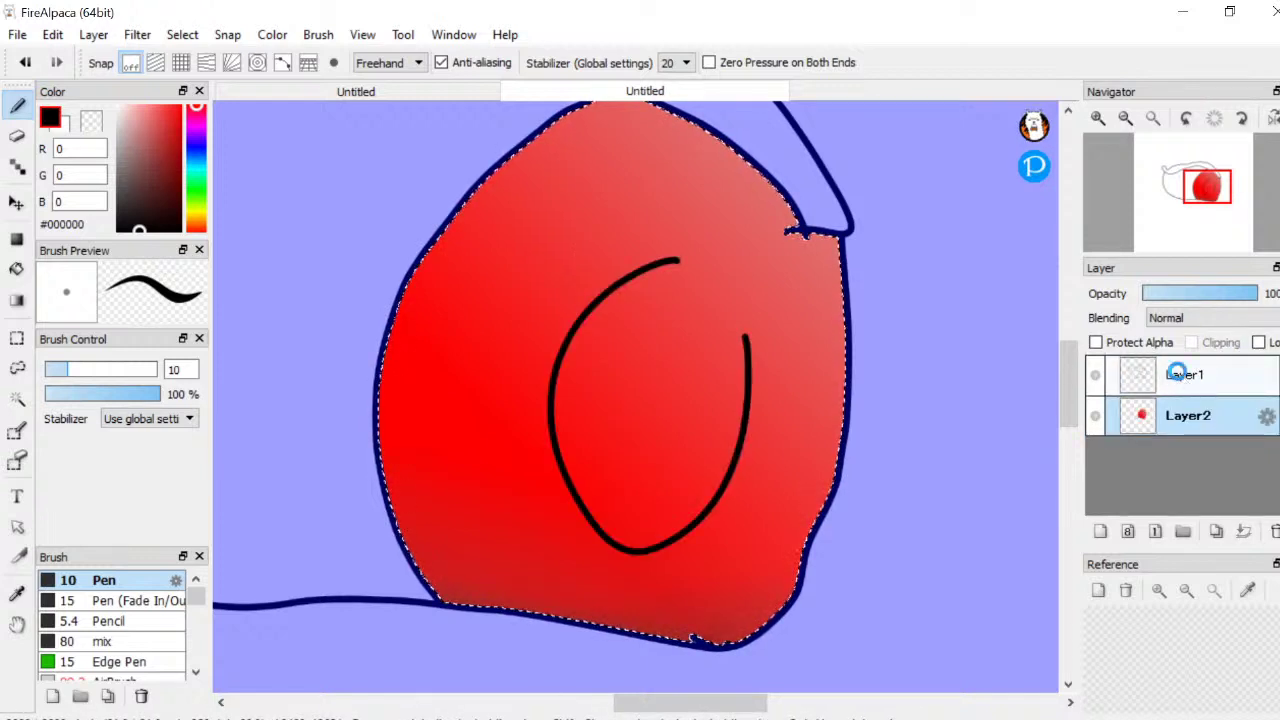
left_click(1180, 376)
key("ctrl+z")
left_click_drag(1168, 381, 1190, 435)
key("ctrl+d")
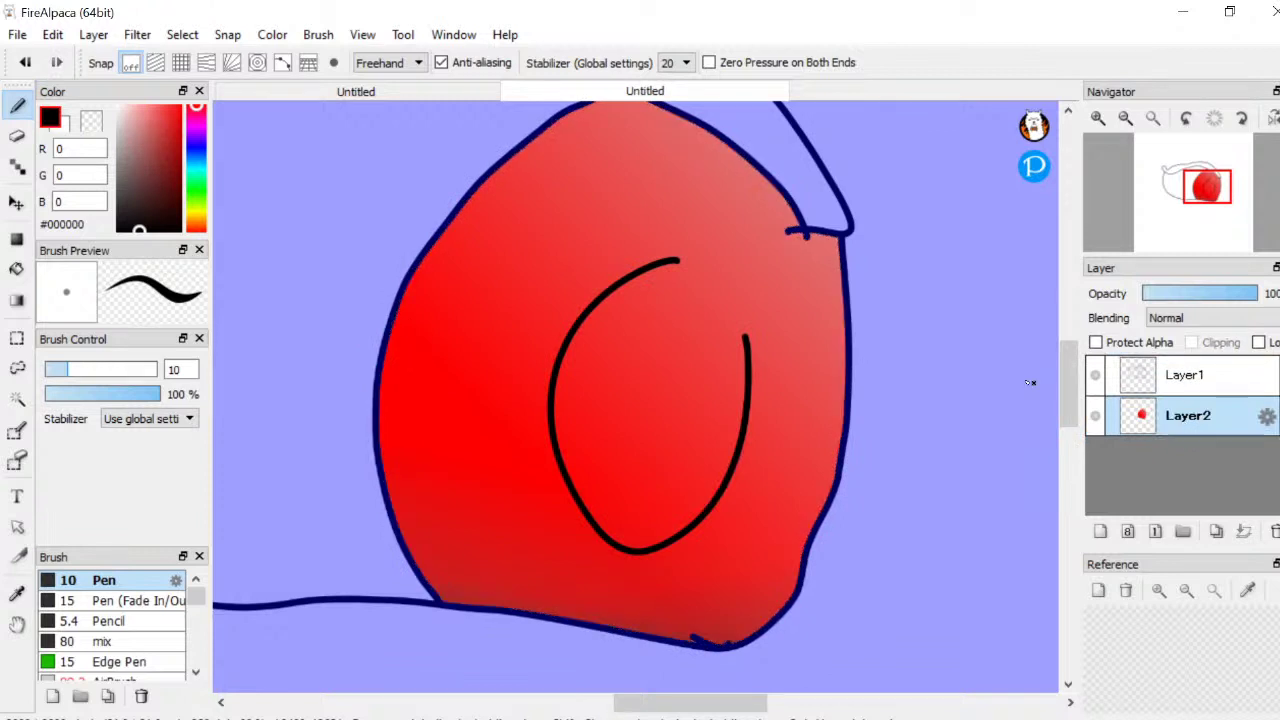
key("ctrl+z")
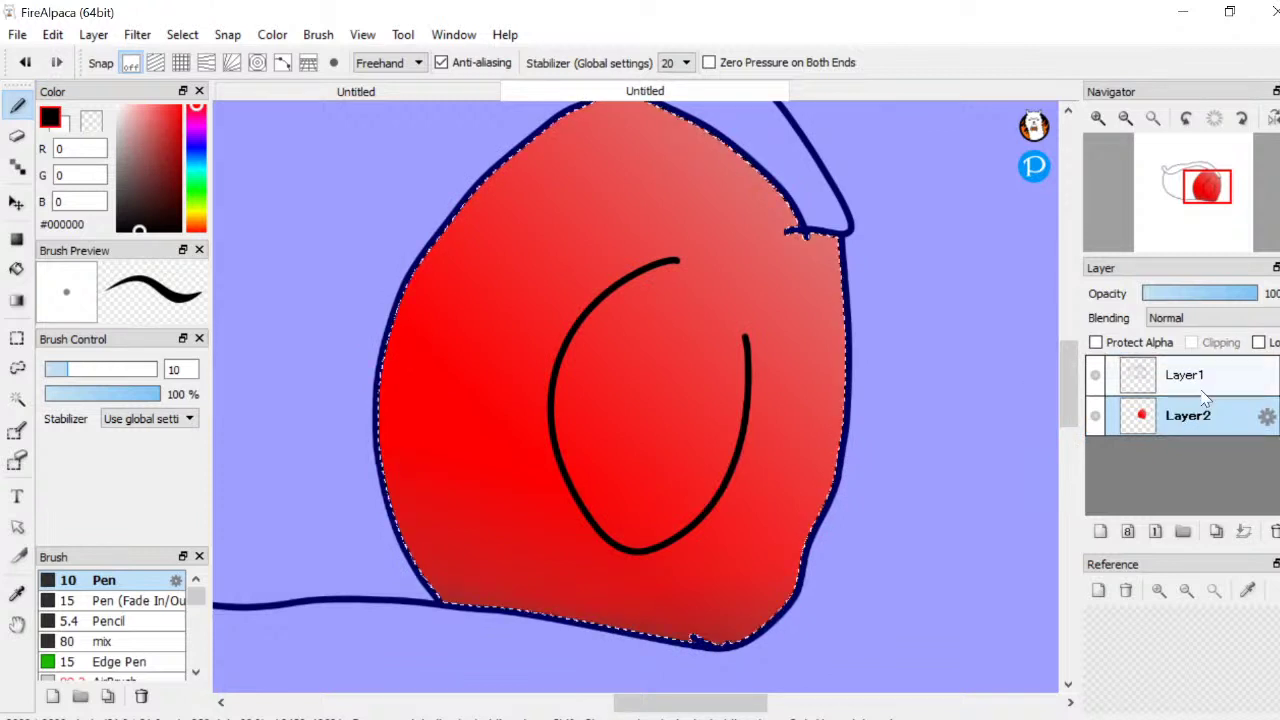
On Layer1, close the gap at the upper right of the pupil outline, replacing the first overshooting stroke
left_click(1203, 392)
mouse_move(678, 262)
left_mouse_down()
mouse_move(756, 320)
mouse_move(760, 355)
left_mouse_up()
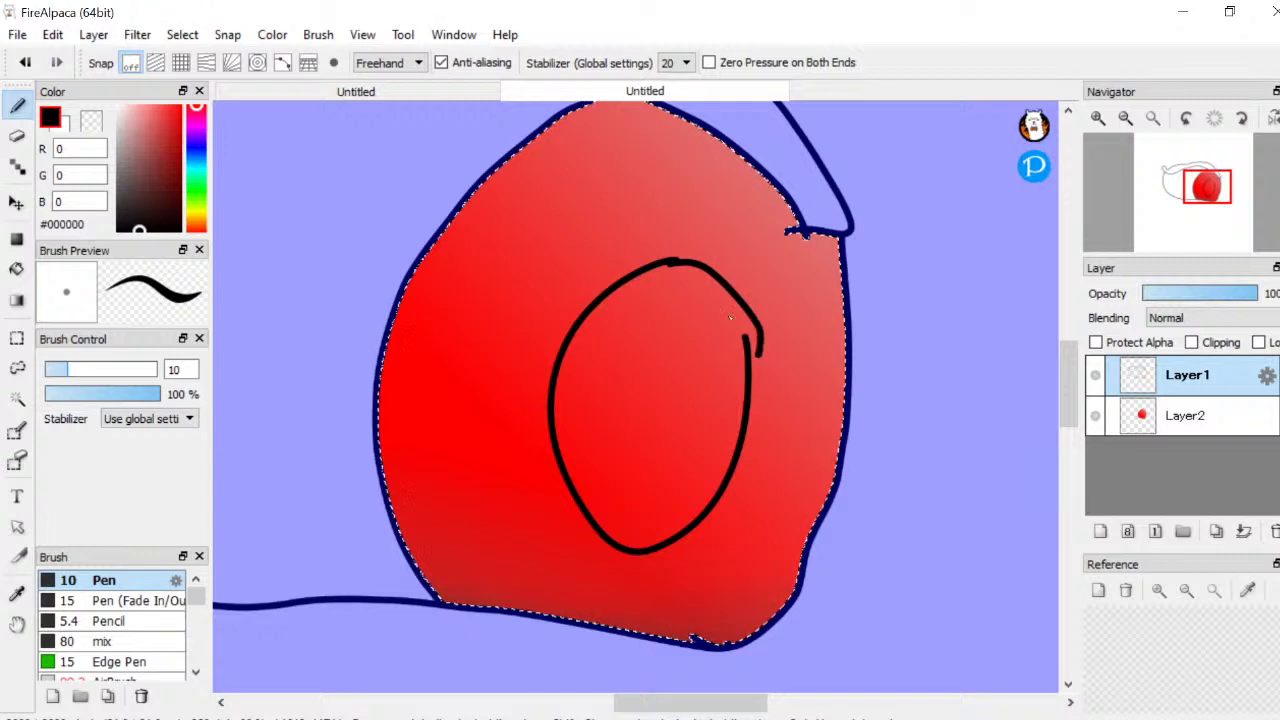
key("ctrl+z")
left_click_drag(678, 263, 686, 268)
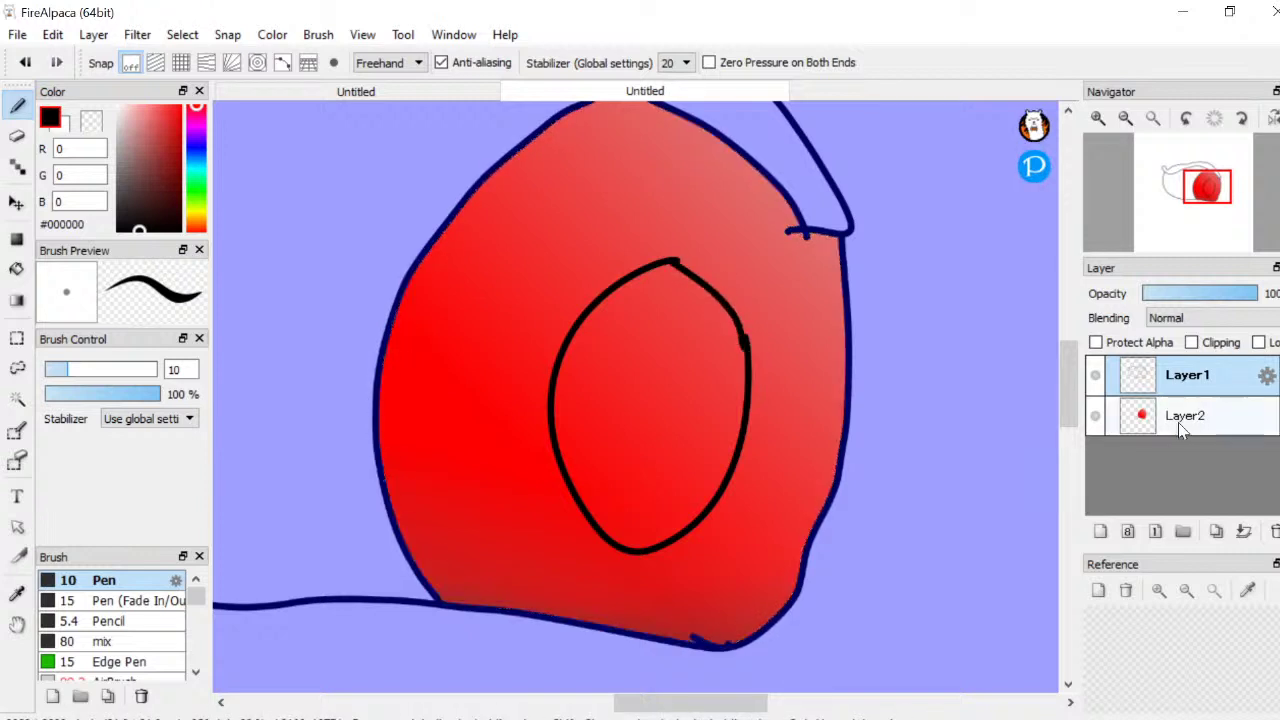
Hide Layer2, fill the pupil with black #000000 on Layer1, and show Layer2 again
left_click(1095, 415)
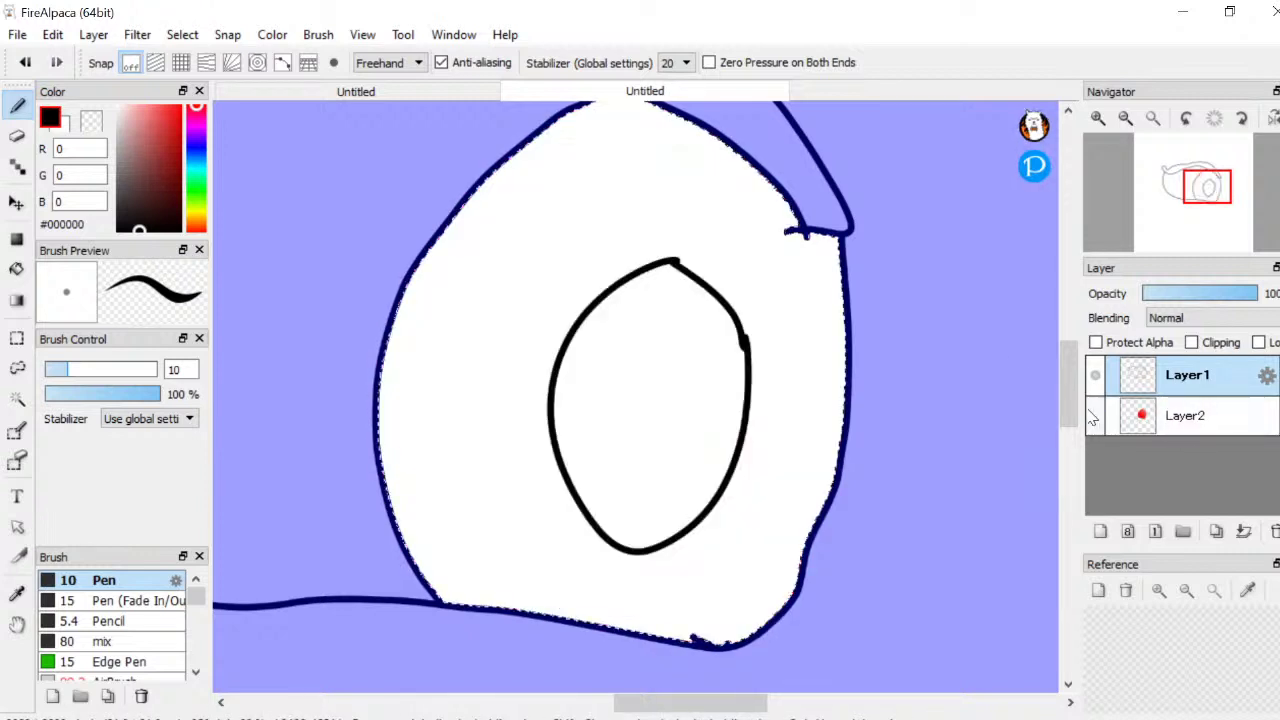
left_click(16, 269)
left_click(606, 391)
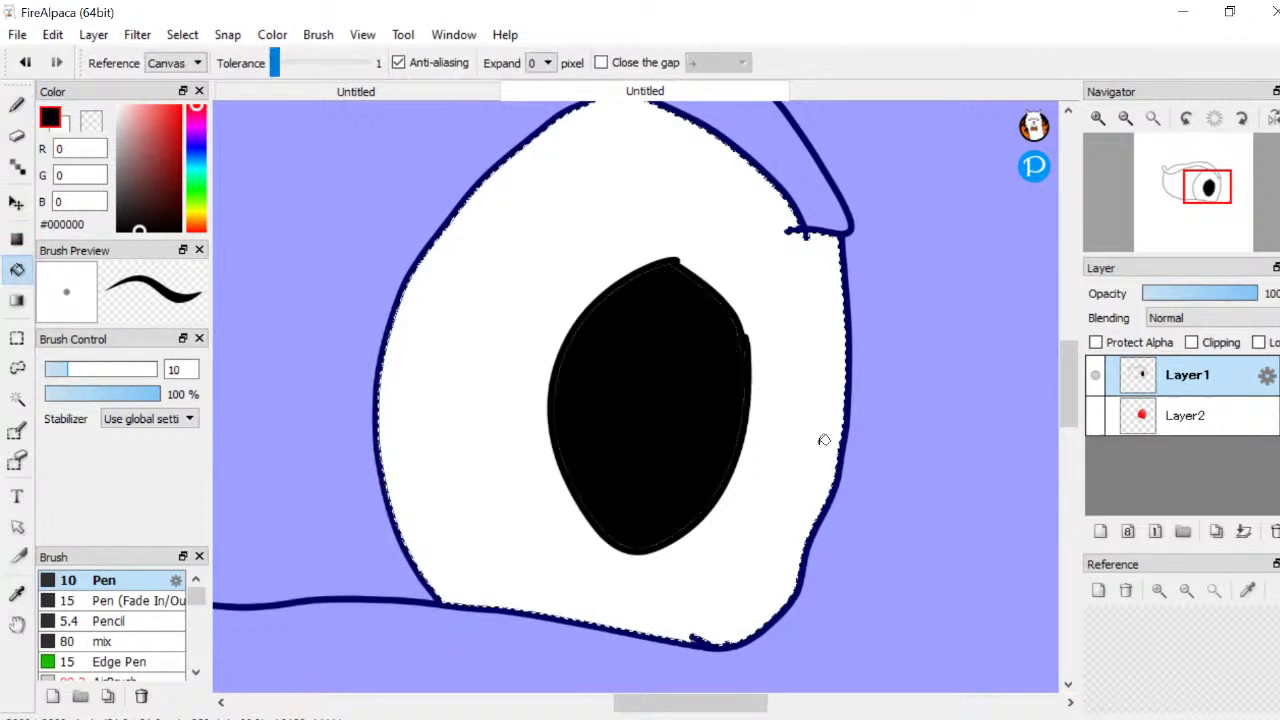
left_click(1095, 415)
scroll(571, 428, "down", 4)
scroll(576, 420, "up", 2)
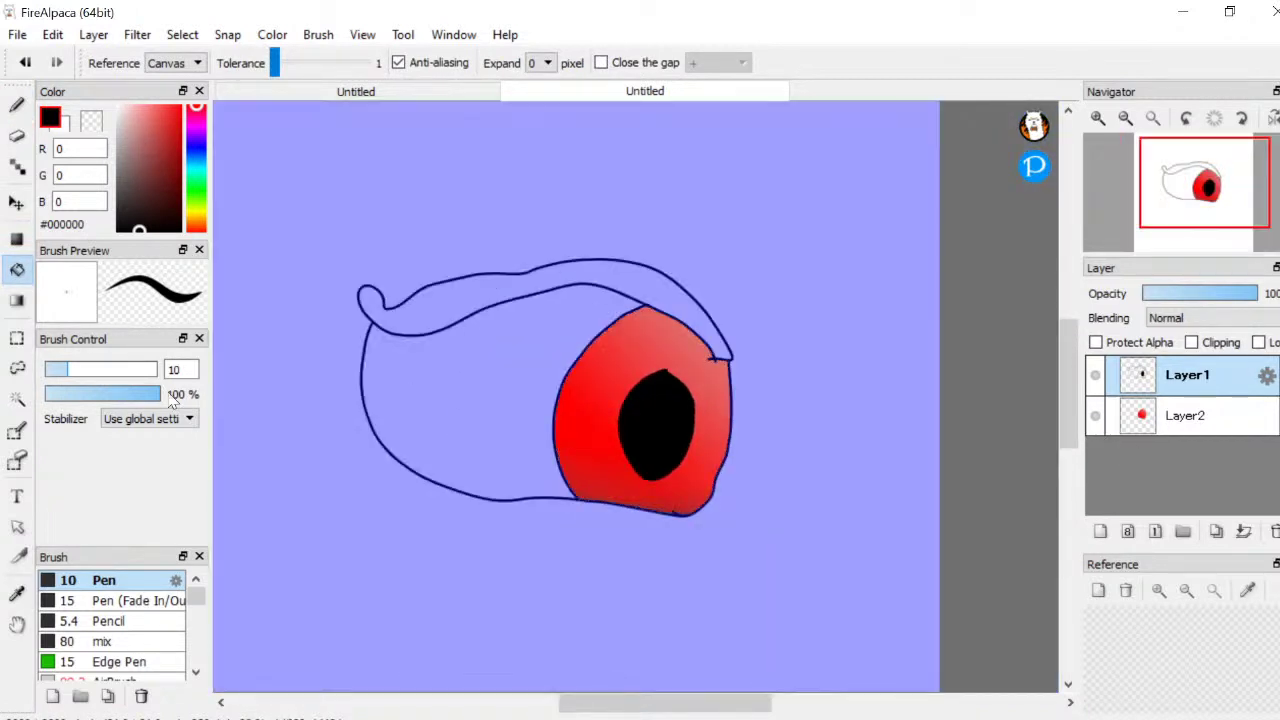
Clear the iris selection by making stray freehand lasso selections outside the eye
left_click(16, 369)
mouse_move(321, 506)
left_mouse_down()
mouse_move(327, 528)
mouse_move(382, 569)
left_mouse_up()
scroll(380, 570, "down", 2)
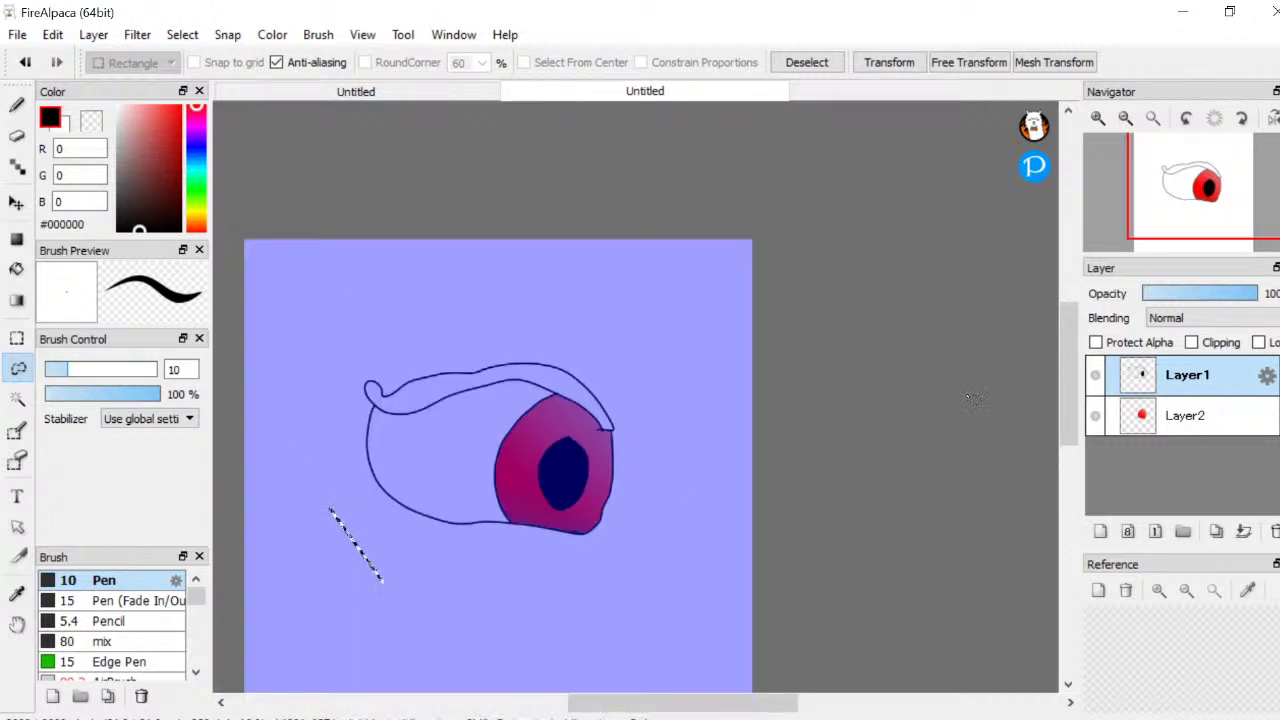
left_click_drag(960, 403, 940, 565)
scroll(443, 521, "up", 1)
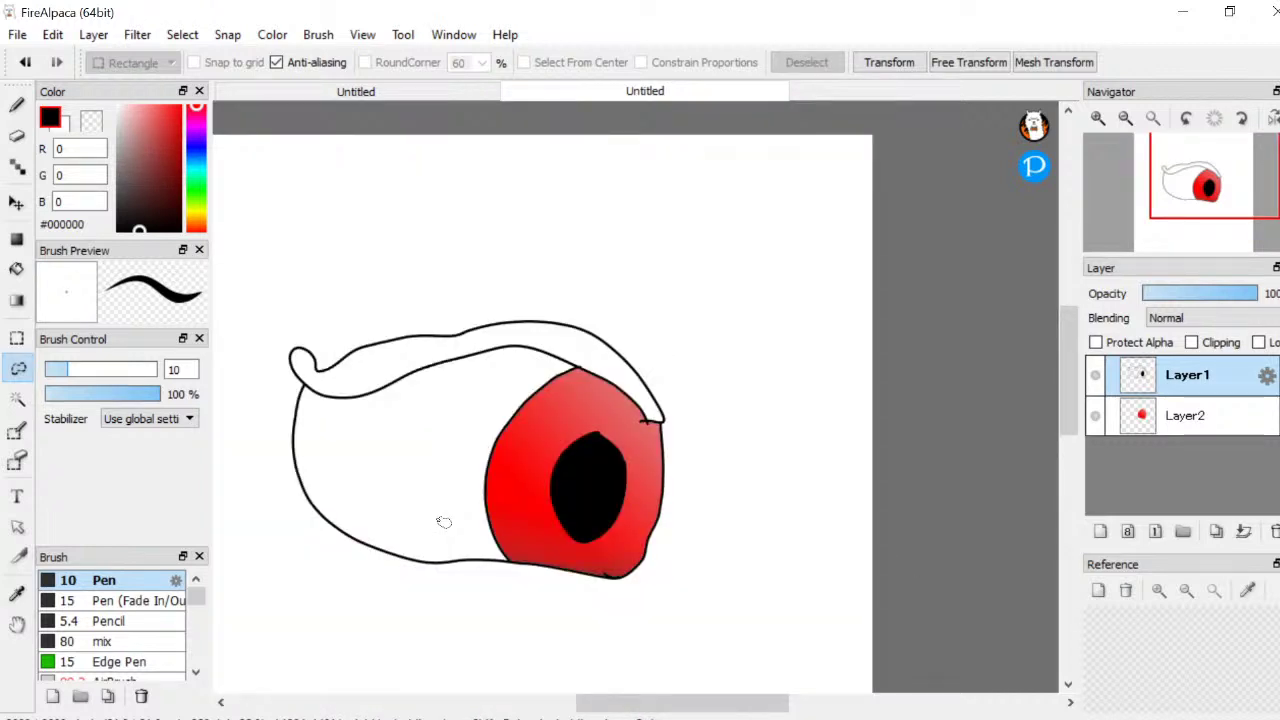
Fill the upper lash band with black and outline a curved, pointed wing at its outer end with the Pen
key("g")
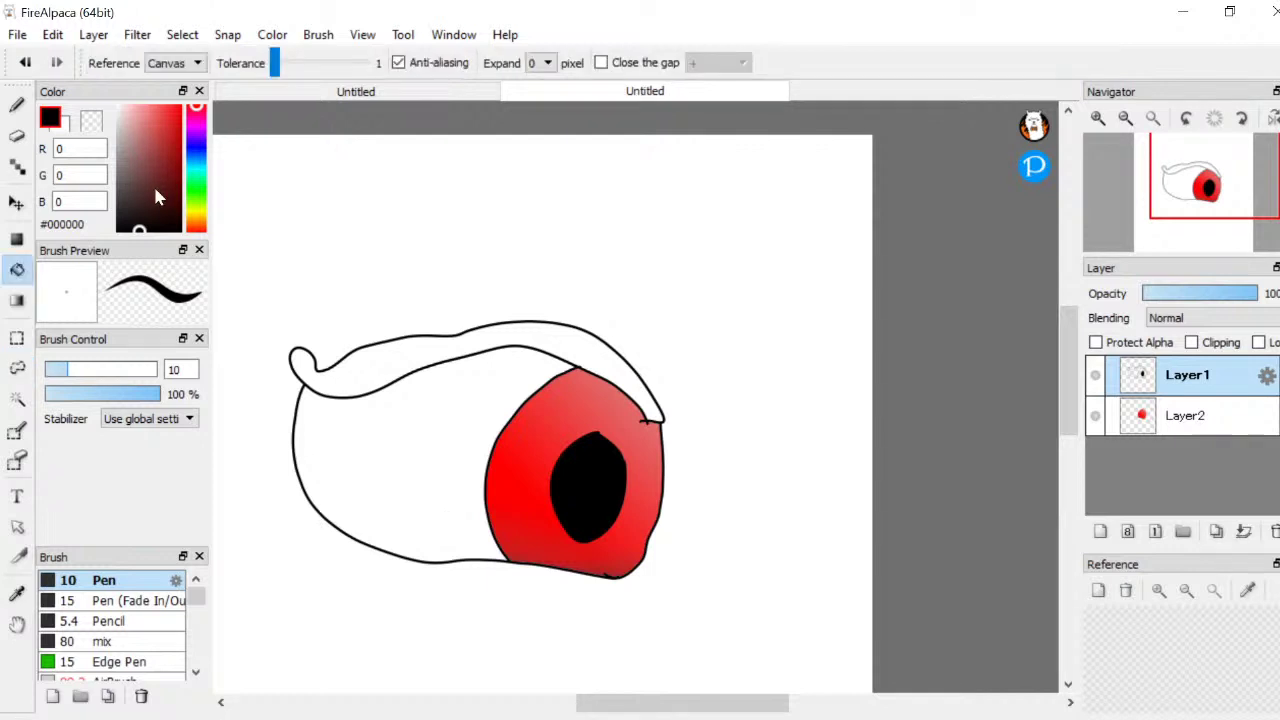
left_click(443, 348)
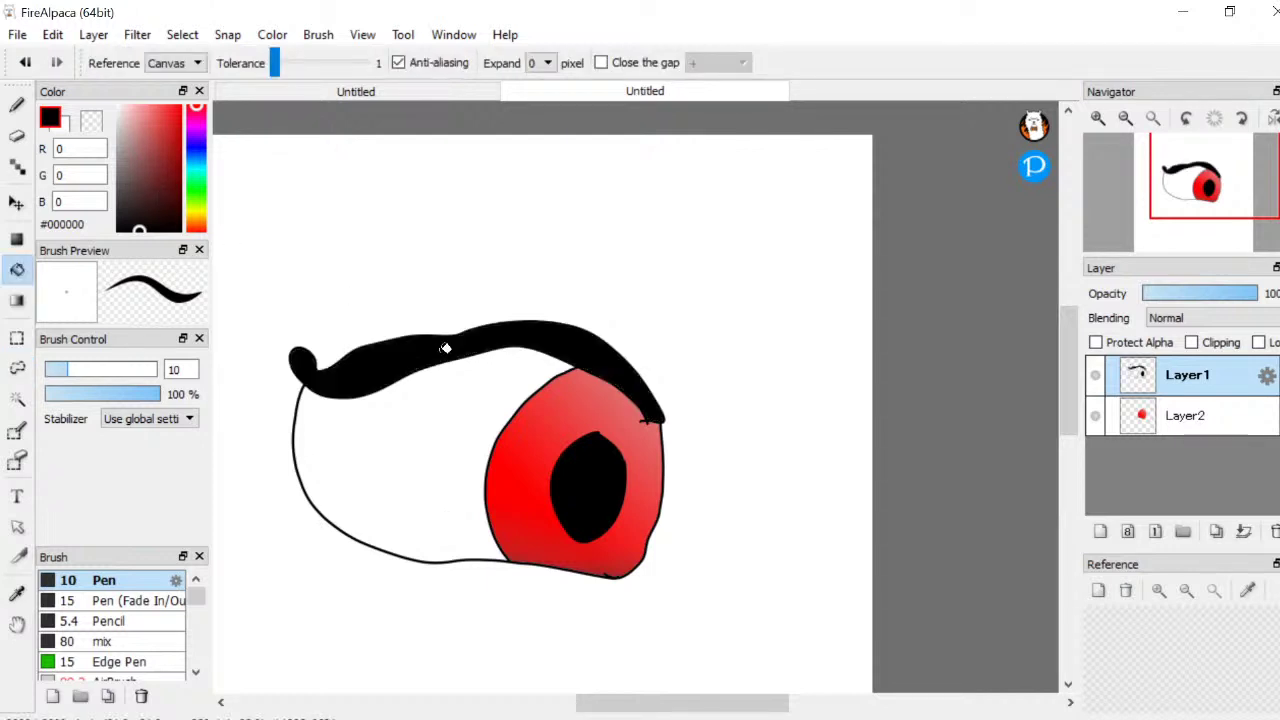
left_click(17, 104)
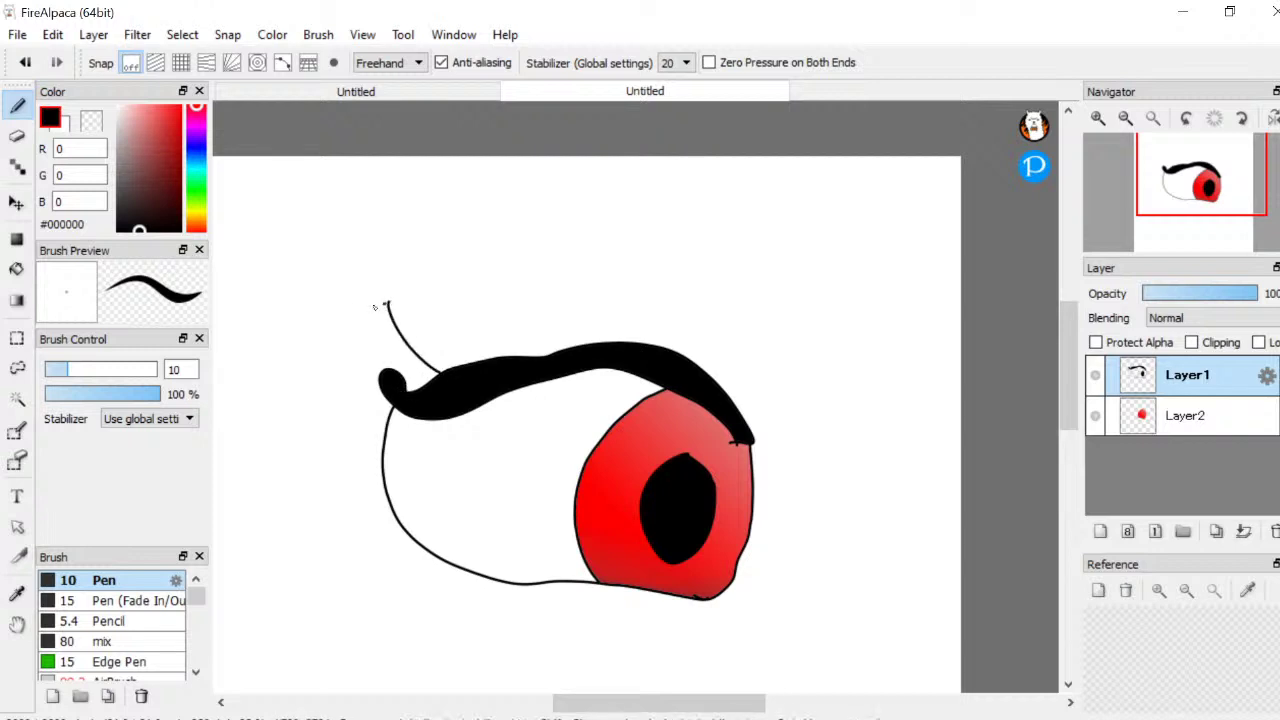
Close the gap at the tip of the lash wing's outline and fill the wing with black
left_click(17, 269)
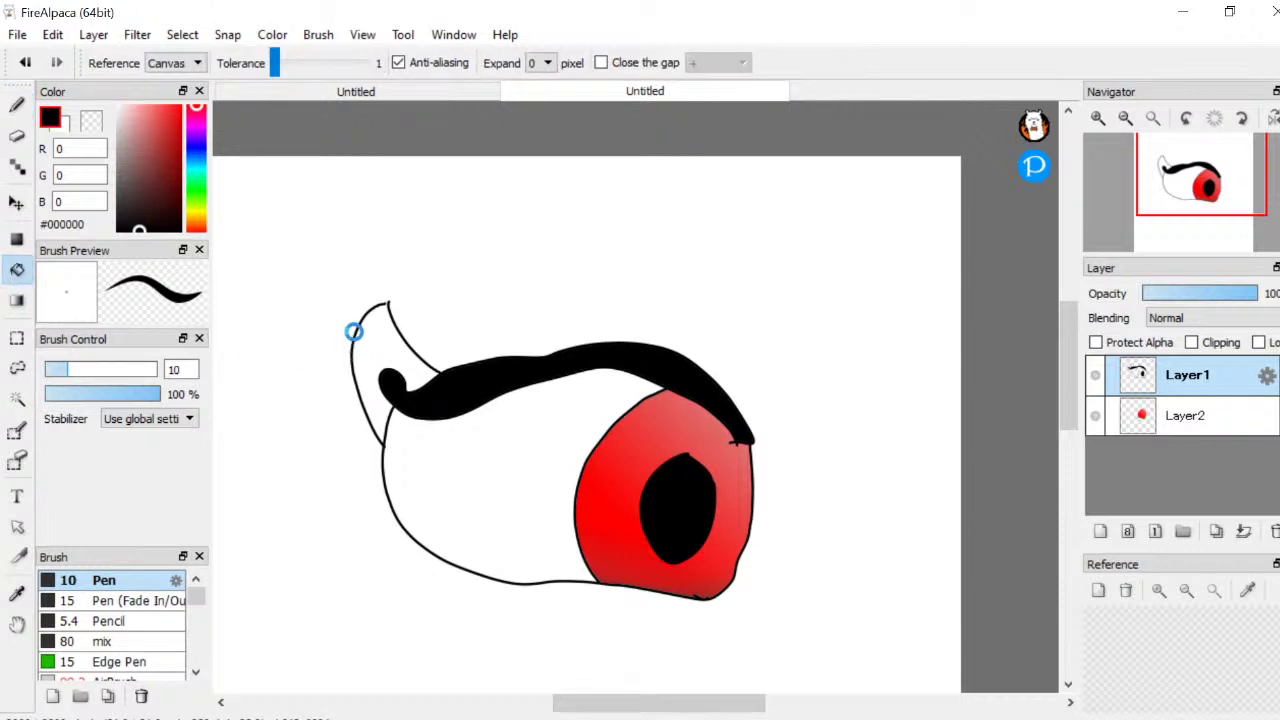
left_click(353, 329)
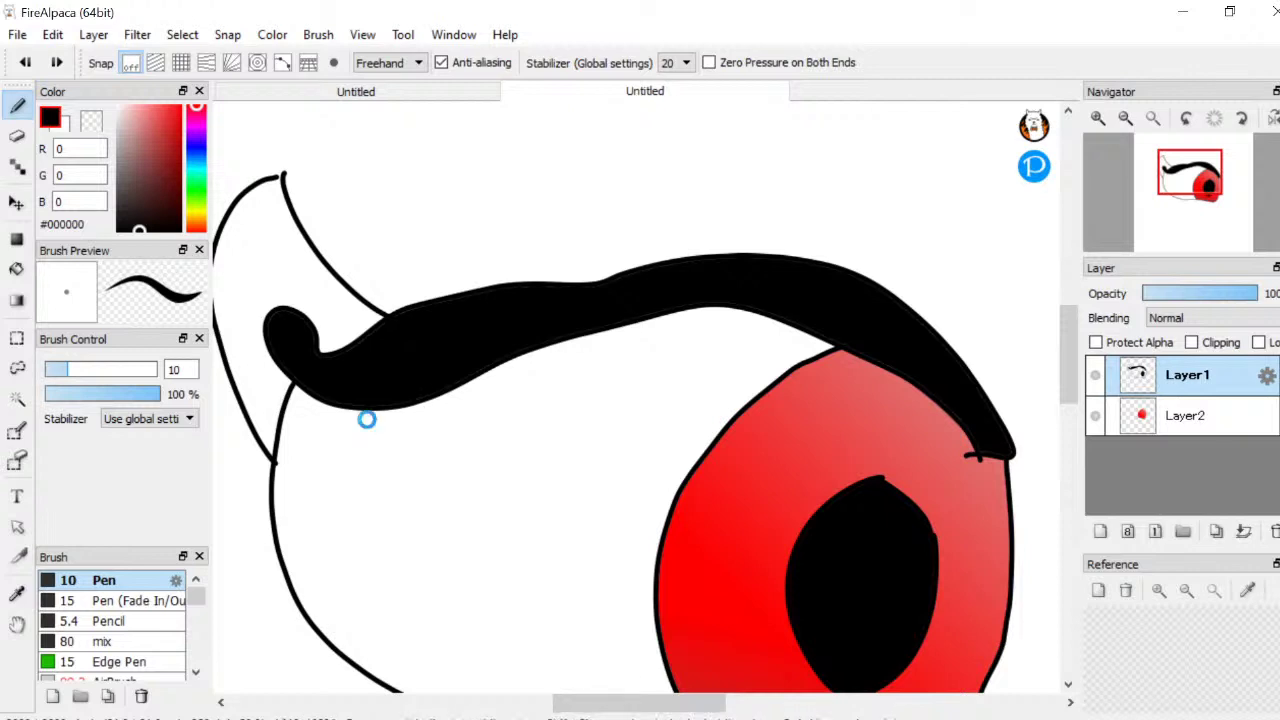
scroll(366, 419, "down", 3)
scroll(297, 308, "up", 1)
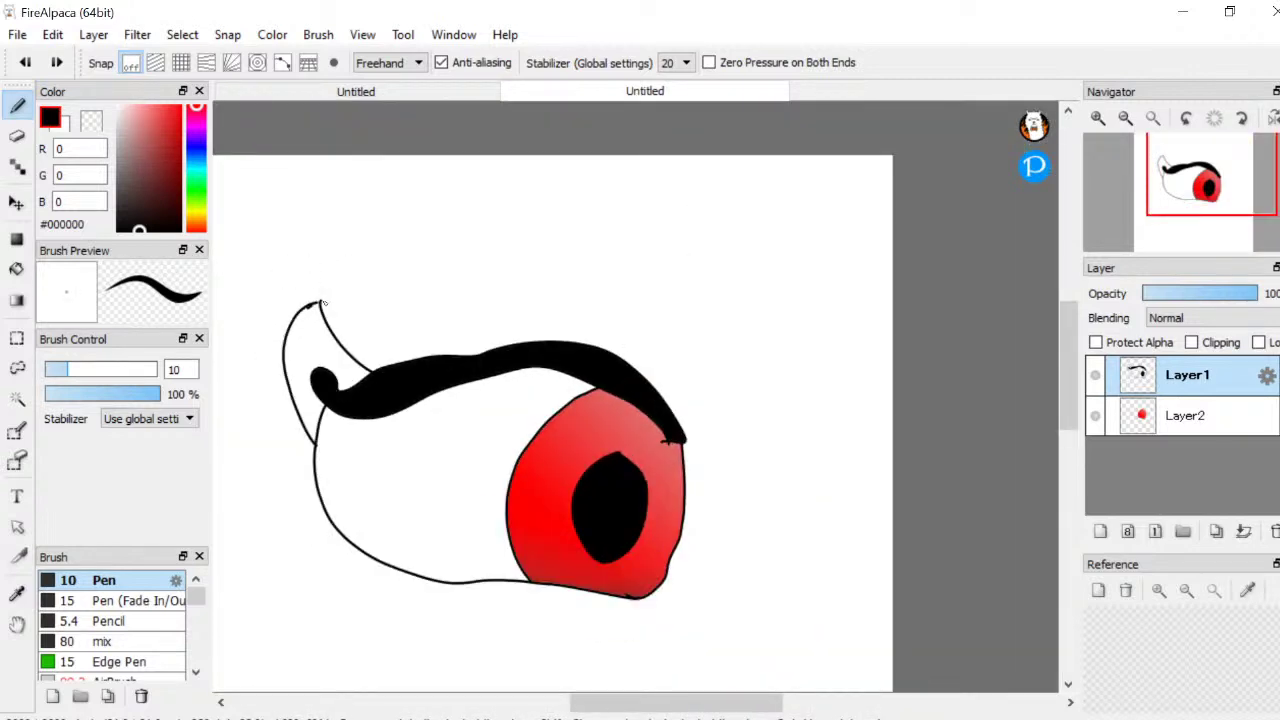
left_click(17, 269)
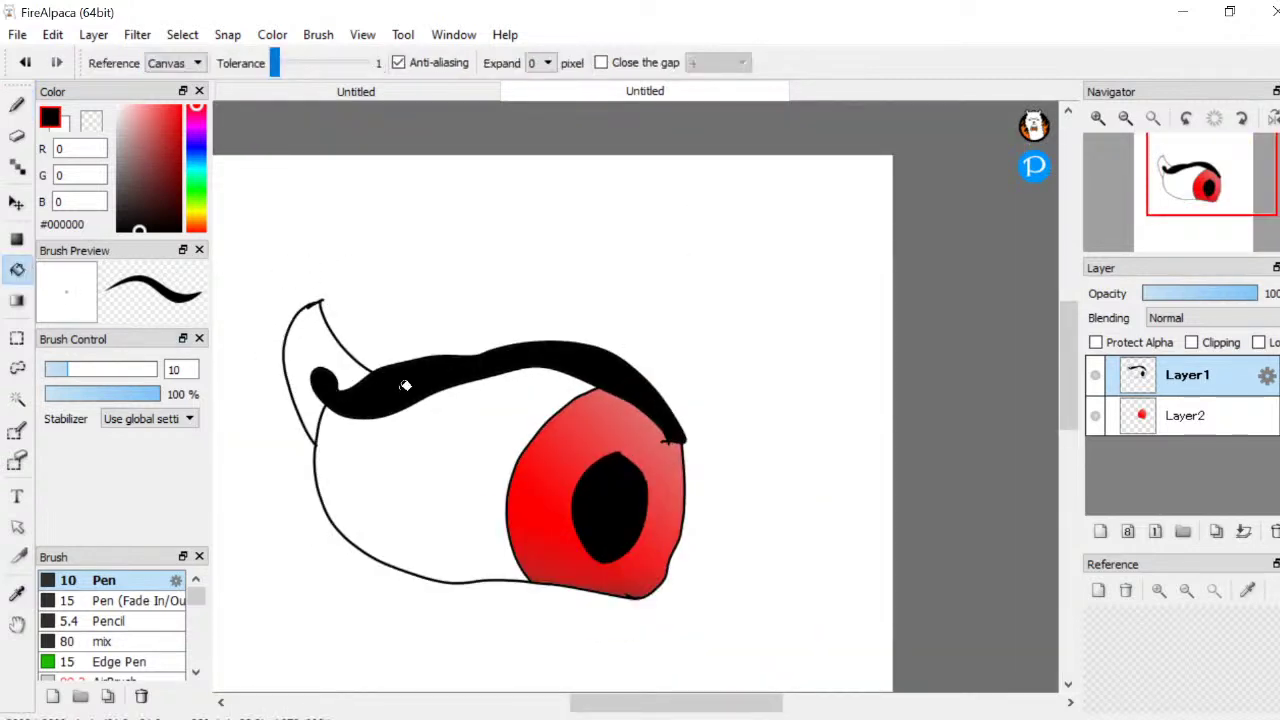
left_click(313, 327)
scroll(392, 446, "down", 3)
scroll(400, 450, "up", 4)
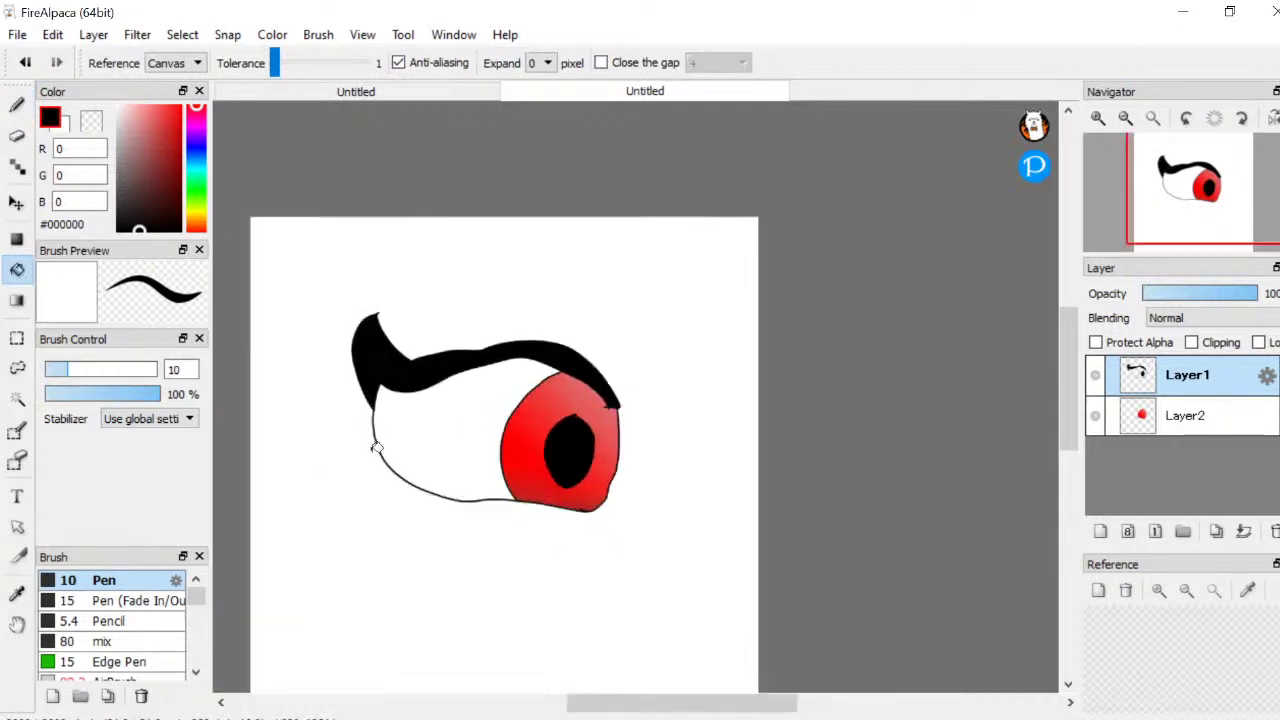
Outline two small pointed lower lashes with the Pen, one near the eye's outer corner and one at the iris's lower corner
left_click(17, 106)
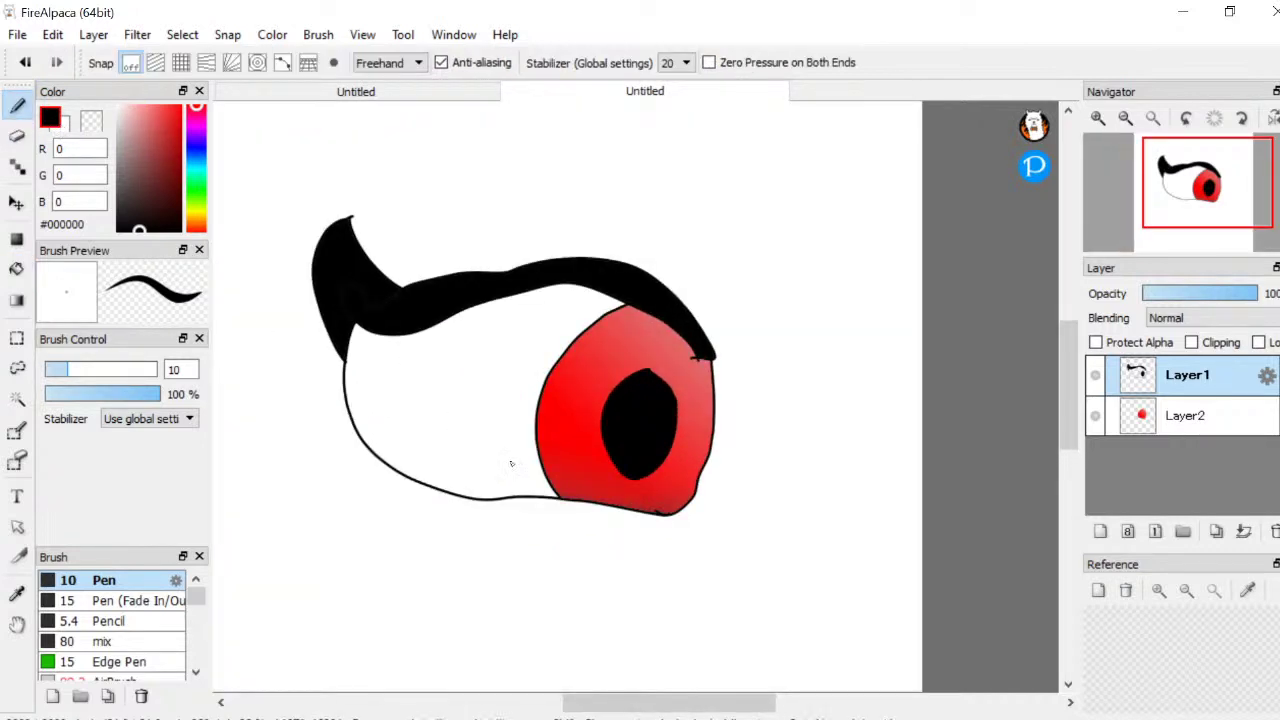
scroll(510, 463, "down", 2)
scroll(437, 474, "up", 6)
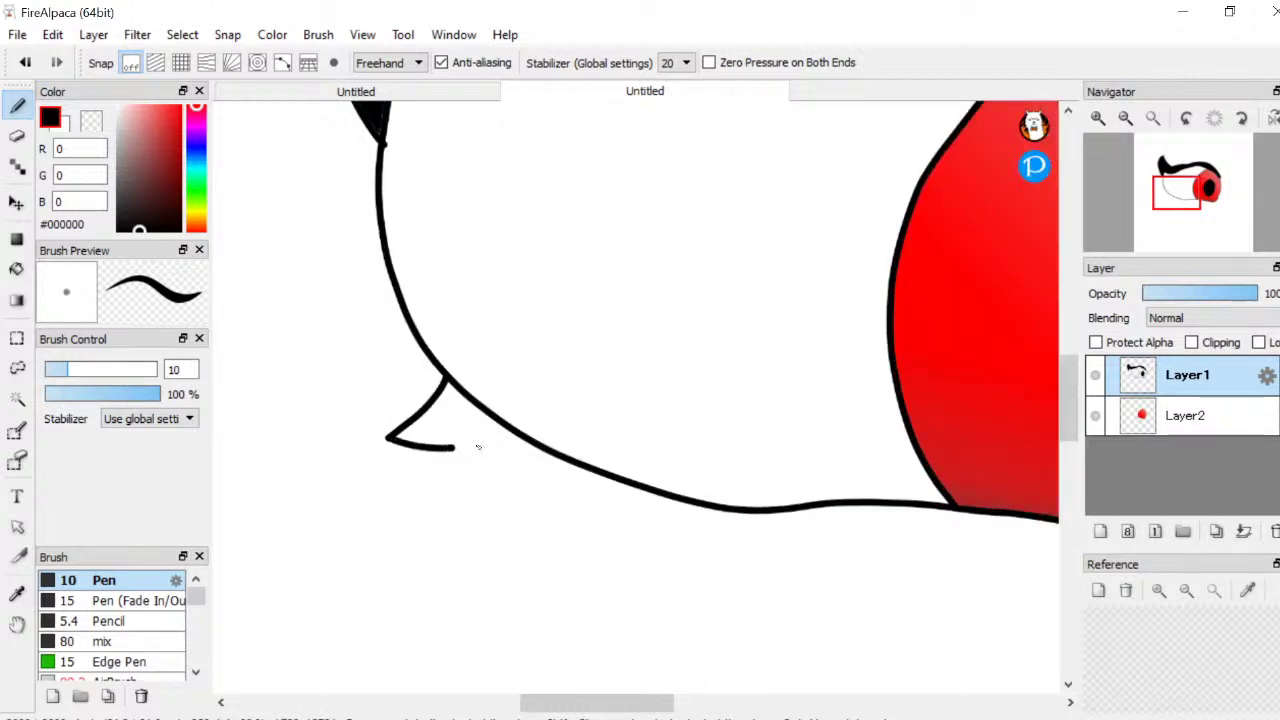
scroll(551, 460, "down", 2)
scroll(640, 470, "up", 4)
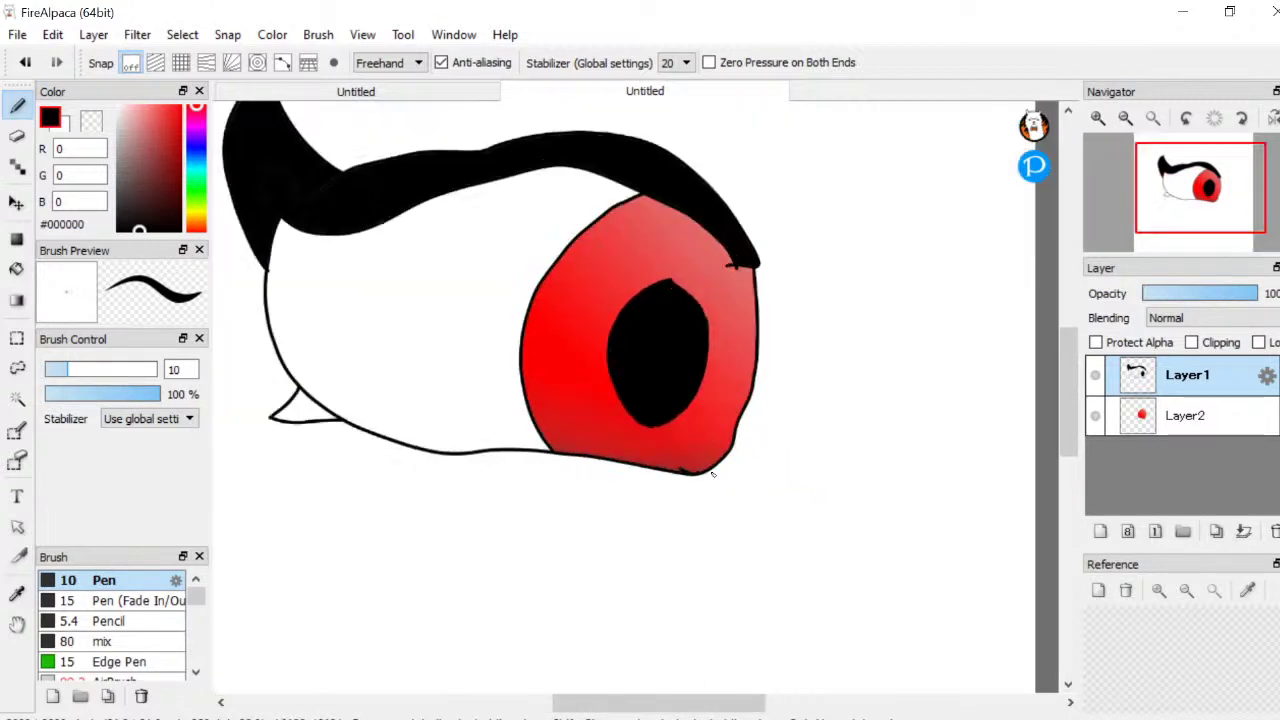
scroll(737, 491, "up", 2)
mouse_move(716, 460)
left_mouse_down()
mouse_move(780, 534)
mouse_move(686, 505)
left_mouse_up()
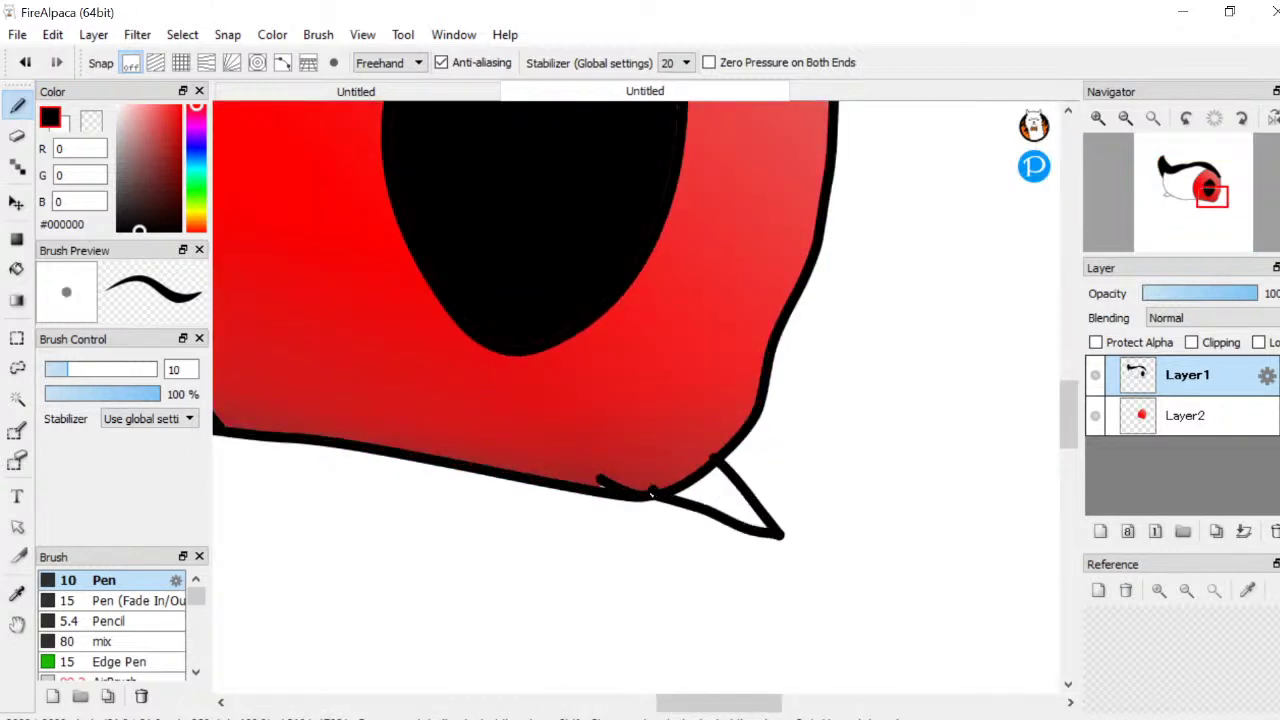
Fill both small pointed lower lashes with black and merge the line-art layer down into the iris colour layer
left_click(17, 269)
left_click(732, 490)
scroll(725, 495, "down", 3)
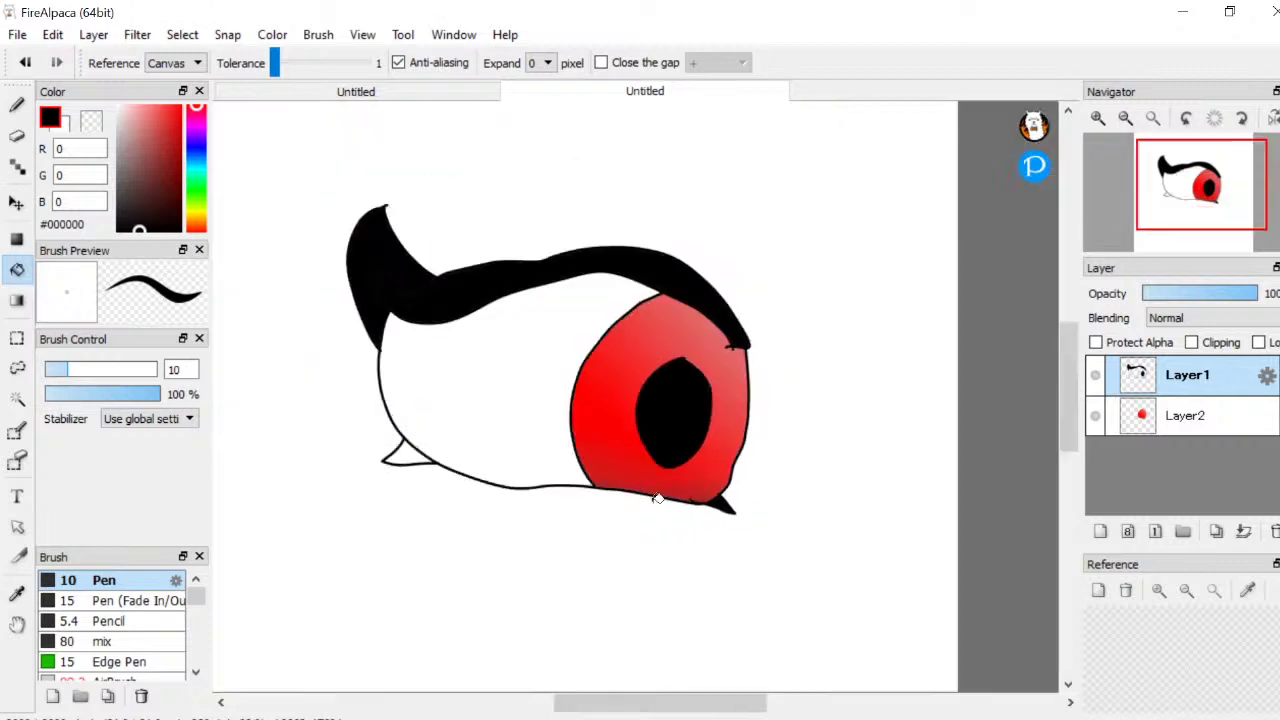
scroll(423, 457, "up", 2)
scroll(440, 457, "down", 4)
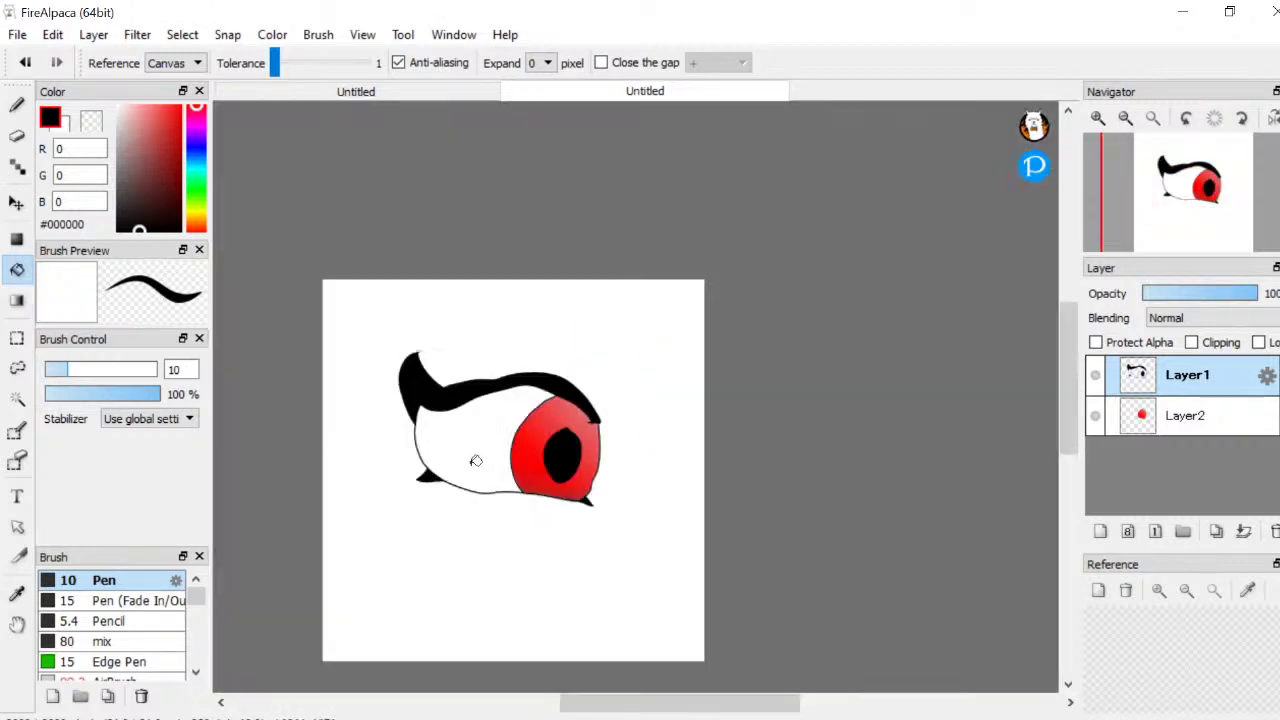
scroll(476, 461, "up", 1)
scroll(505, 550, "down", 2)
scroll(540, 591, "up", 2)
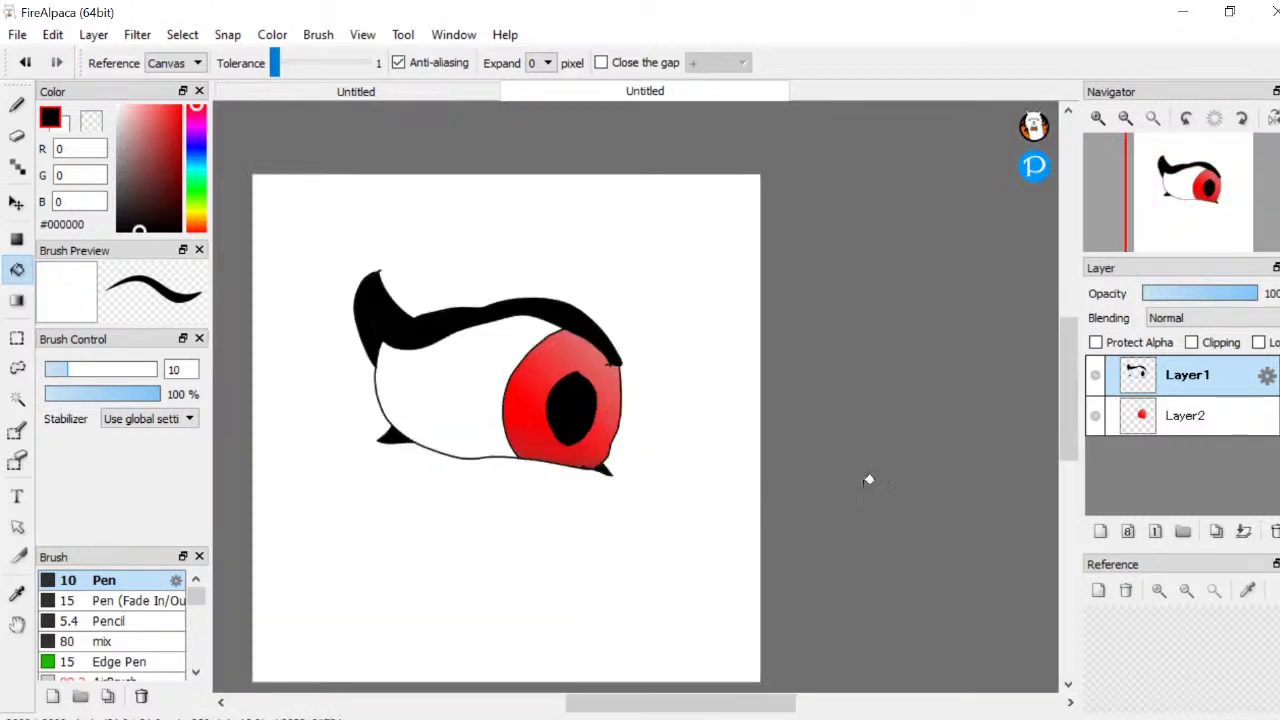
left_click(1244, 531)
Switch to the browser window with the live chat to check its messages, and return to FireAlpaca
mouse_move(628, 712)
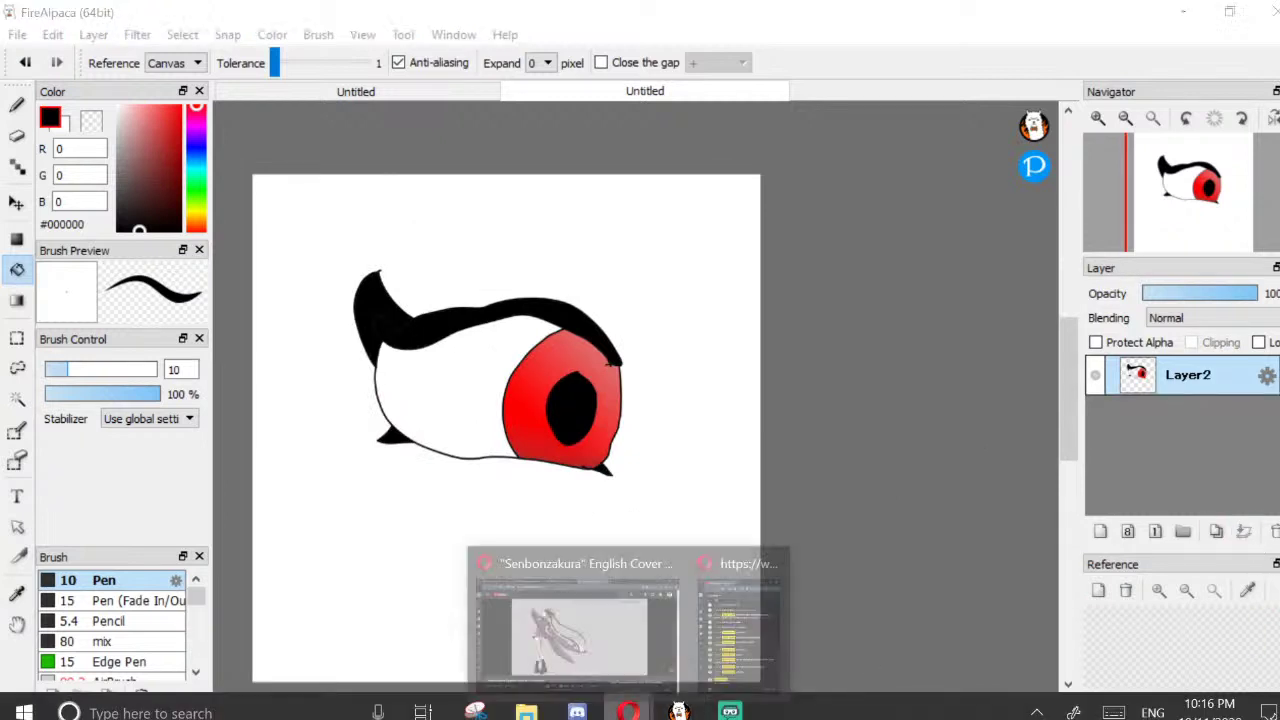
left_click(743, 654)
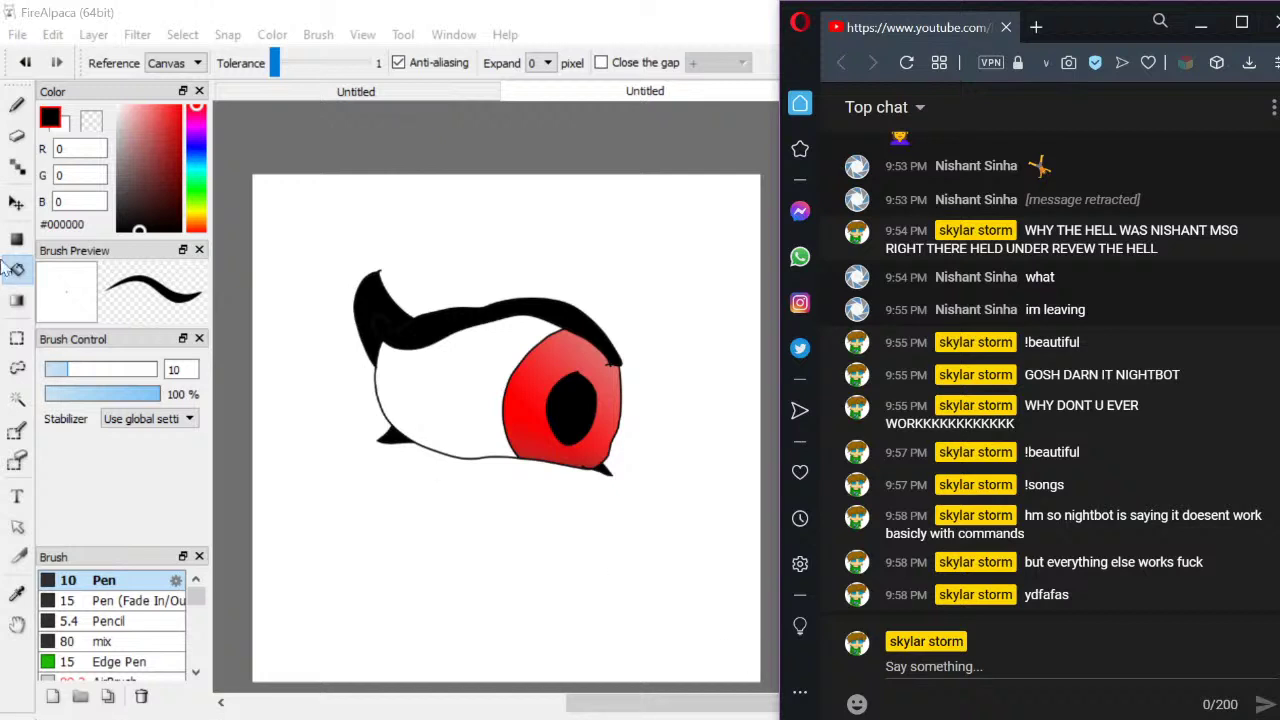
left_click(4, 96)
Draw two small curved white highlights inside the pupil with the Pen, one near its upper edge and one near its lower edge
key("b")
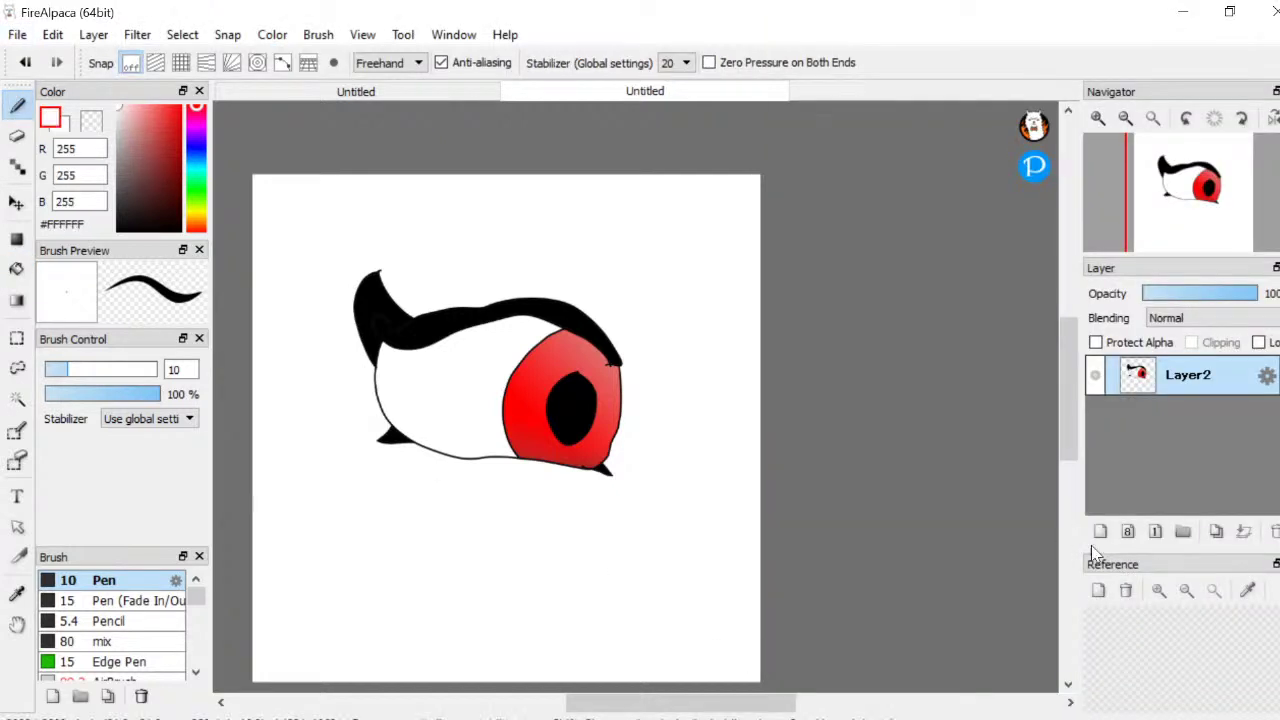
scroll(574, 372, "up", 3)
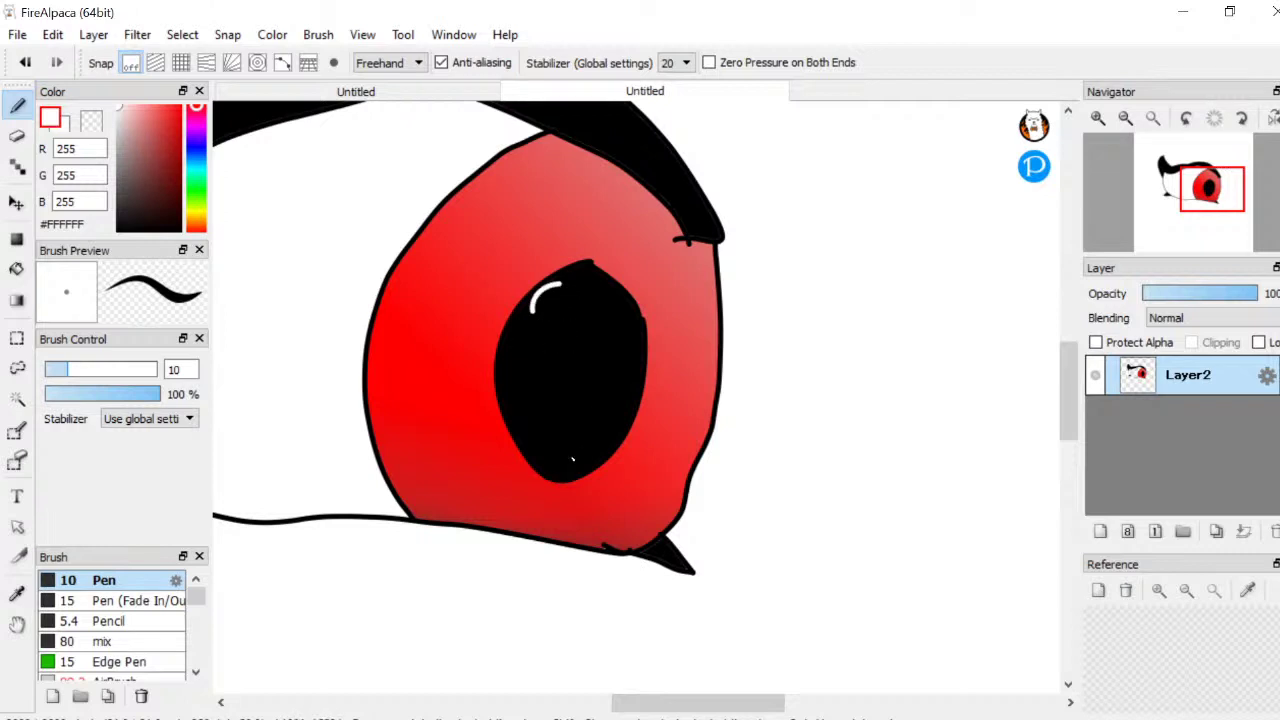
scroll(589, 452, "down", 3)
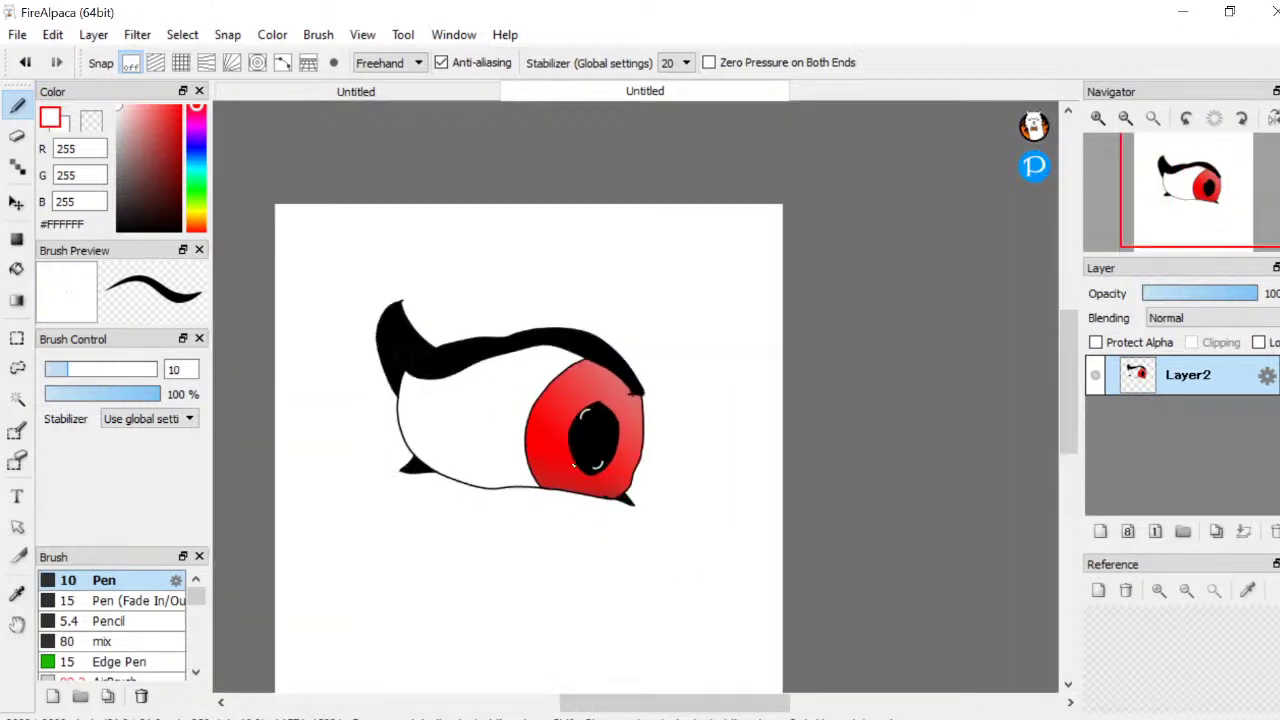
Add a blank layer above the eye artwork and turn on Onion Skin Mode
left_click(1100, 531)
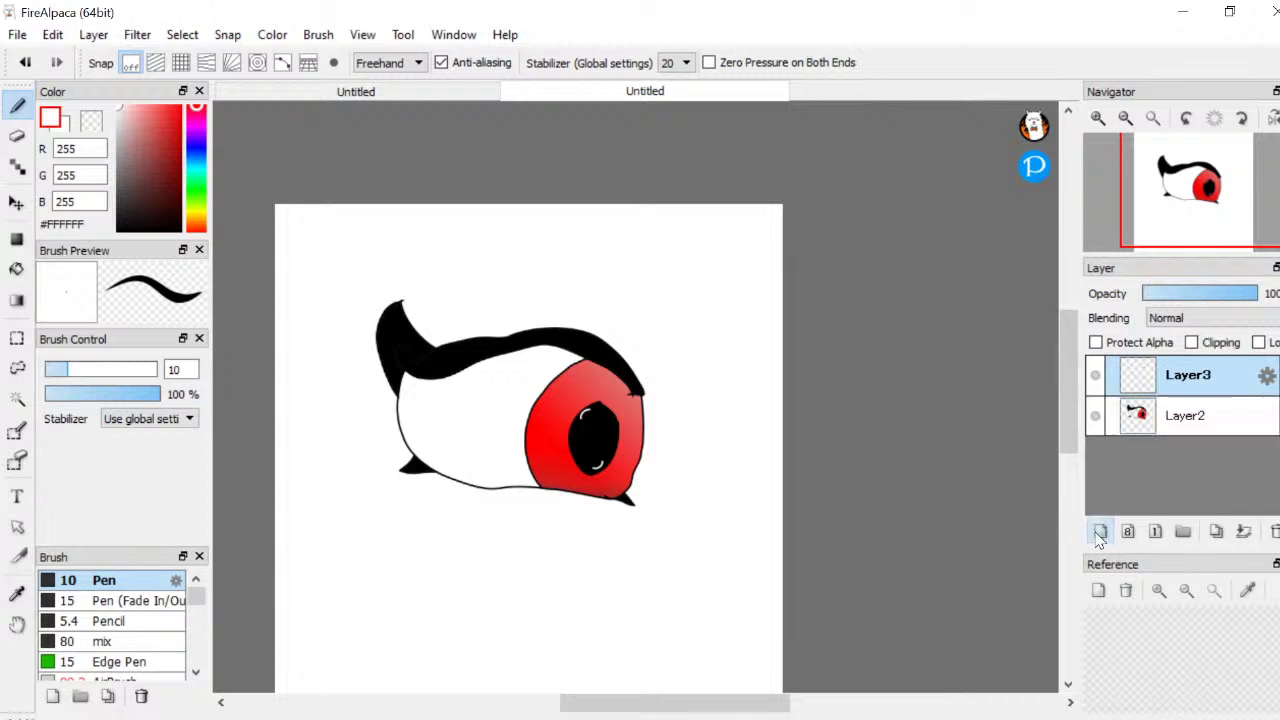
left_click(402, 35)
mouse_move(470, 37)
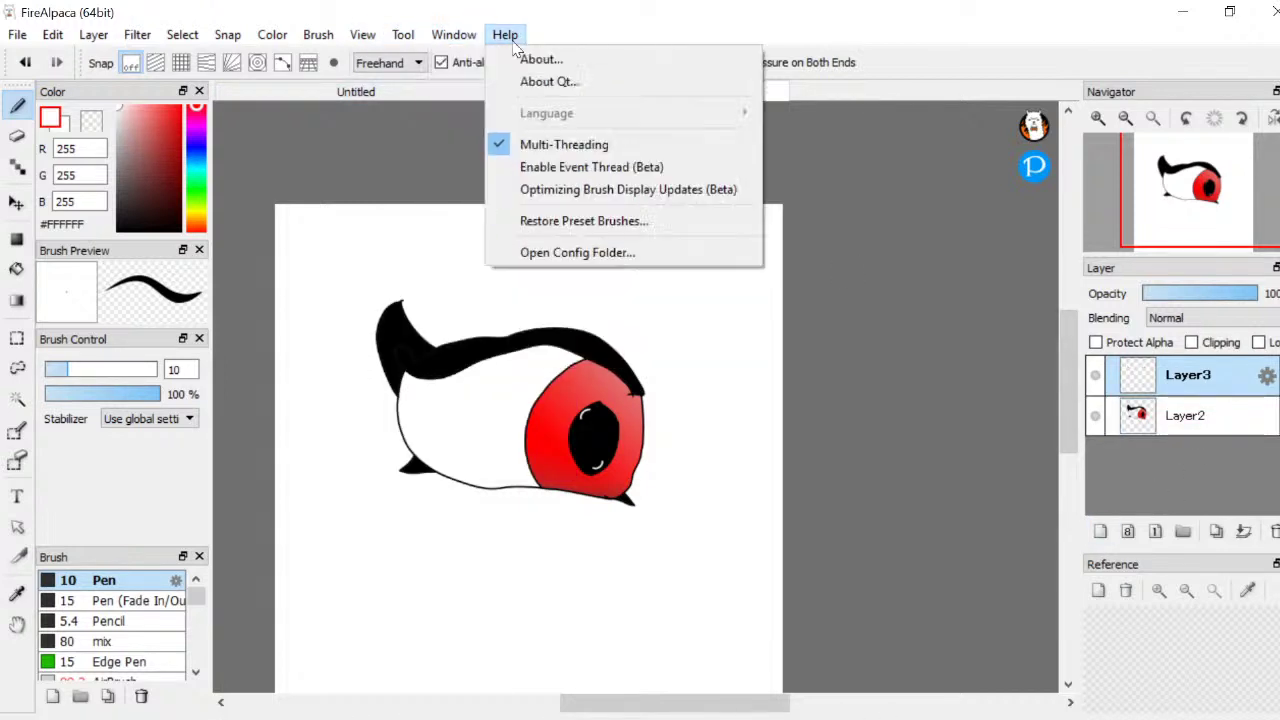
mouse_move(362, 35)
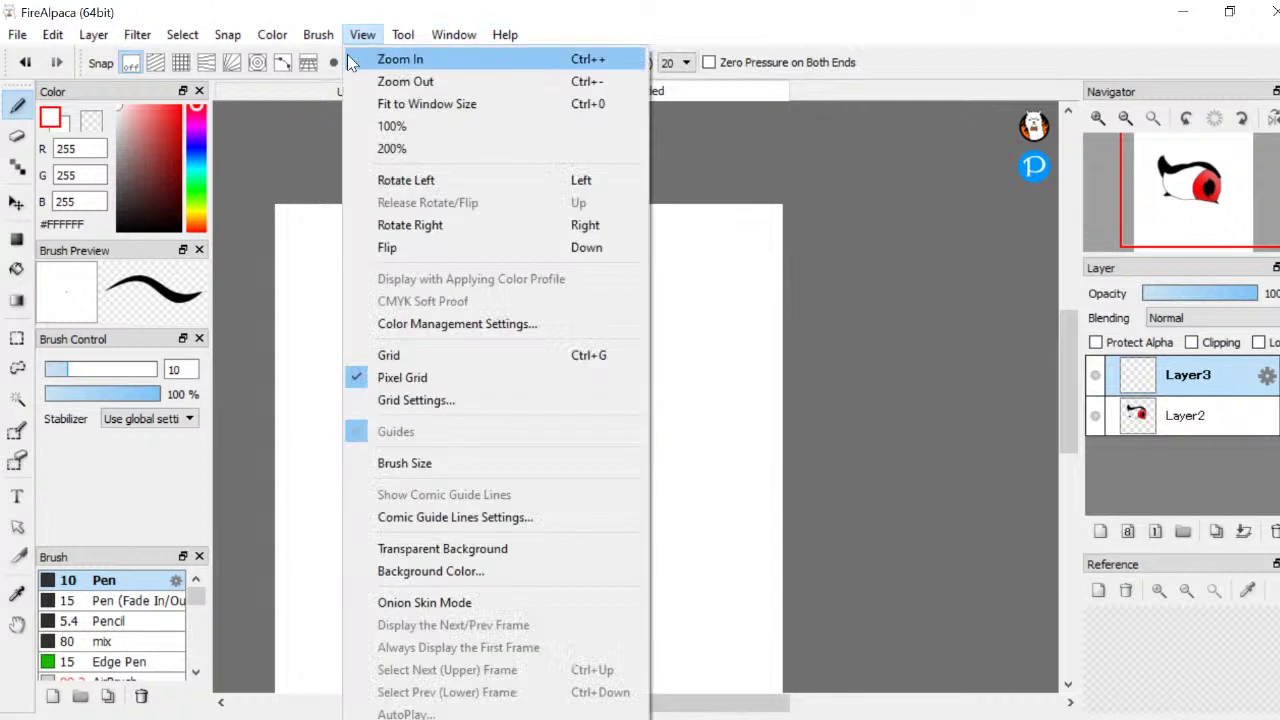
left_click(408, 606)
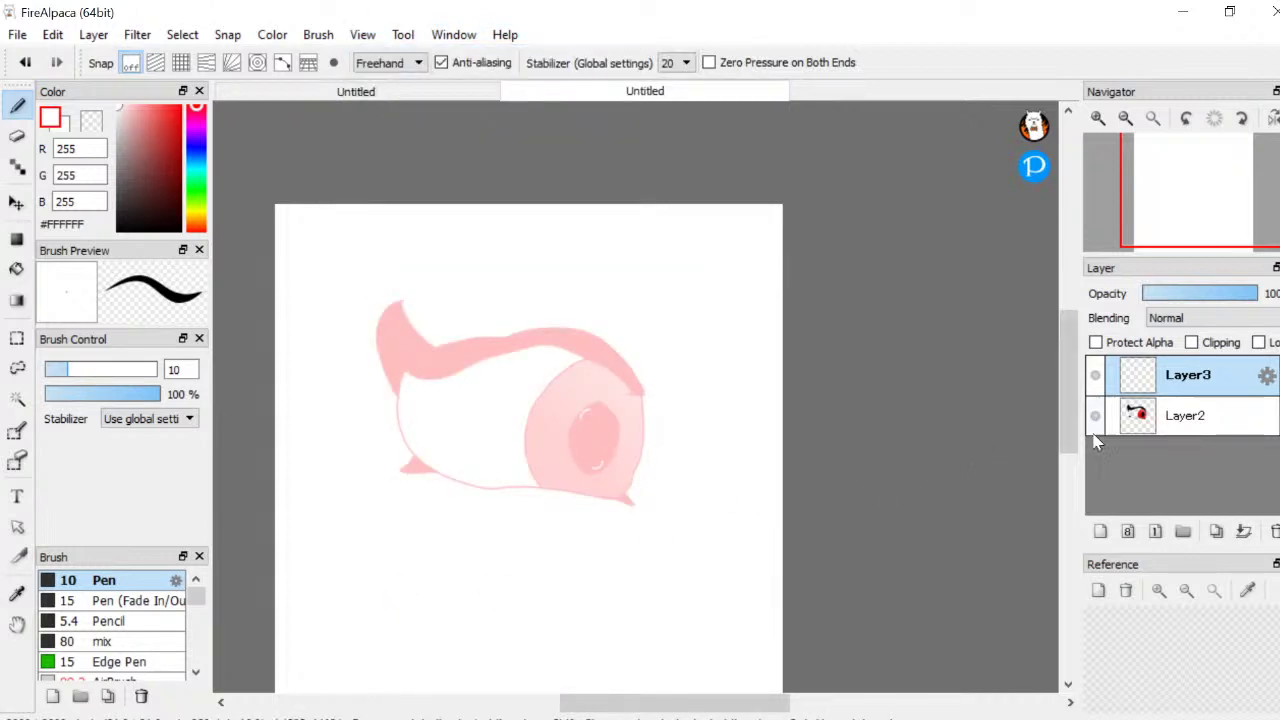
Select the whole eye on Layer2 with a loose freehand lasso, restoring the selection after it is cleared
left_click(1176, 424)
left_click(17, 368)
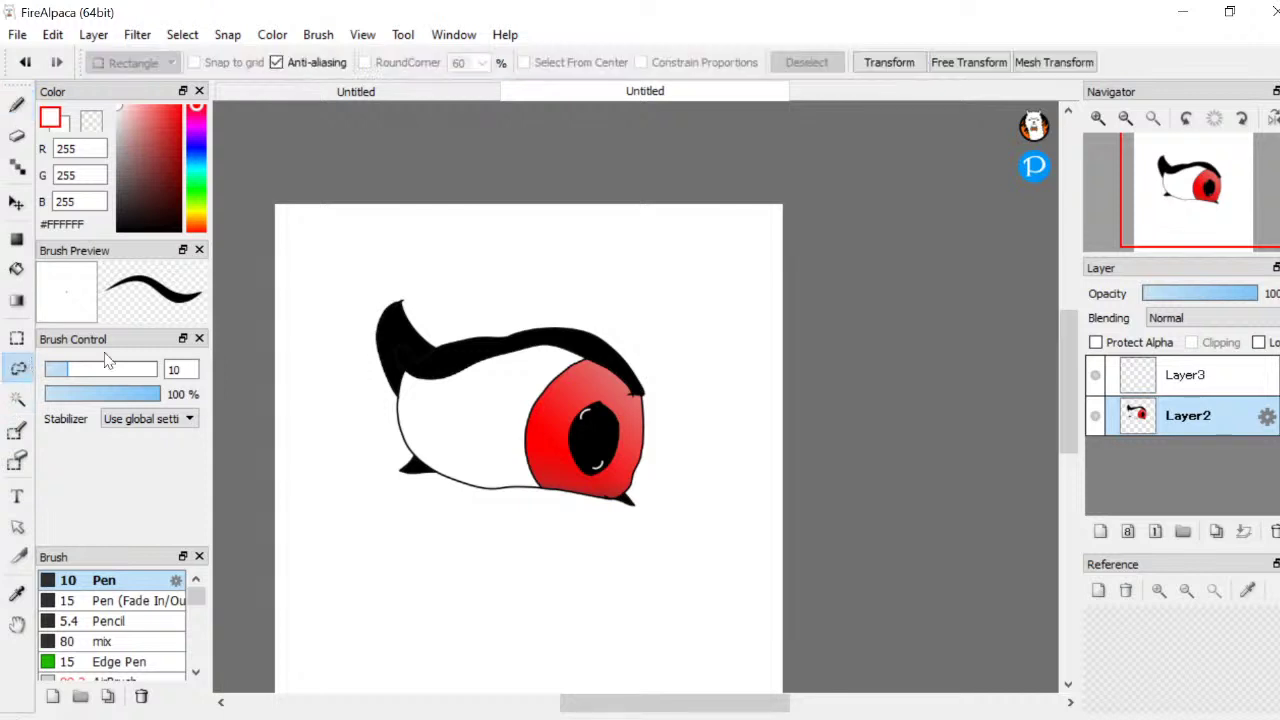
mouse_move(557, 271)
left_mouse_down()
mouse_move(486, 553)
mouse_move(790, 440)
mouse_move(675, 322)
left_mouse_up()
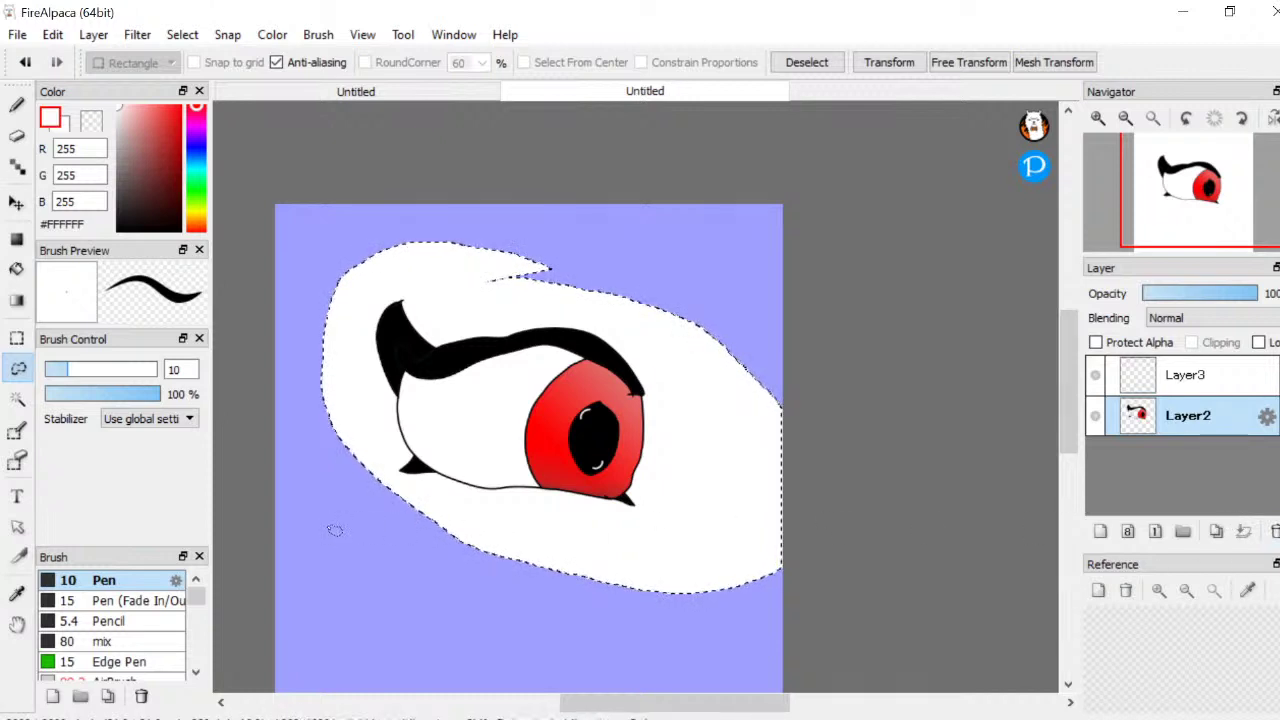
left_click(424, 439)
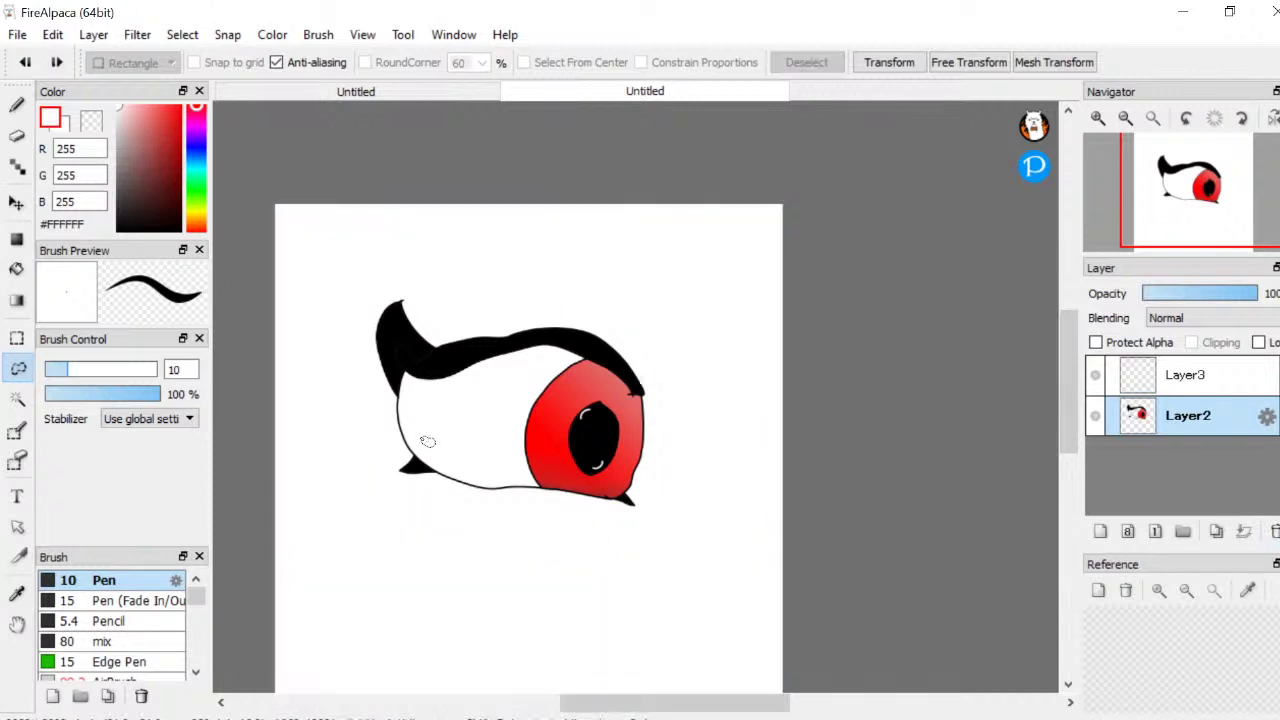
key("ctrl+z")
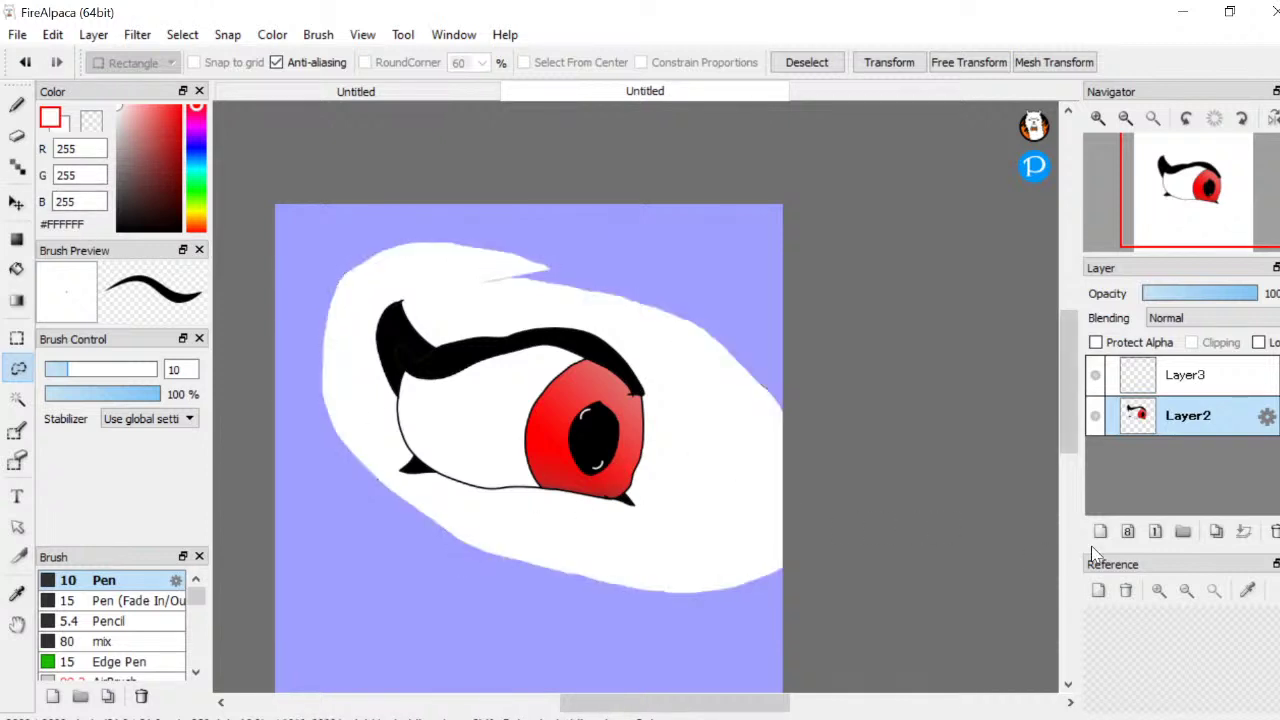
Add a 1-bit and an 8-bit layer, and delete both together with the empty Layer3, keeping only the eye layer
left_click(1155, 532)
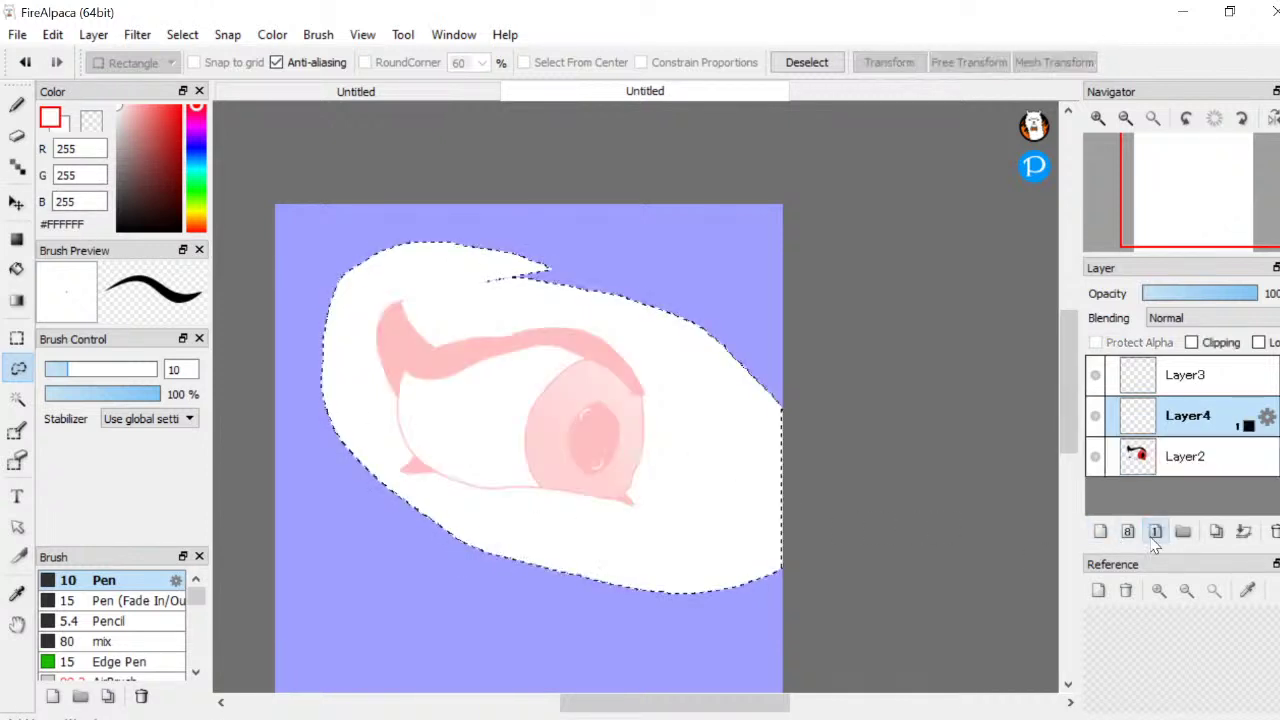
left_click(1127, 532)
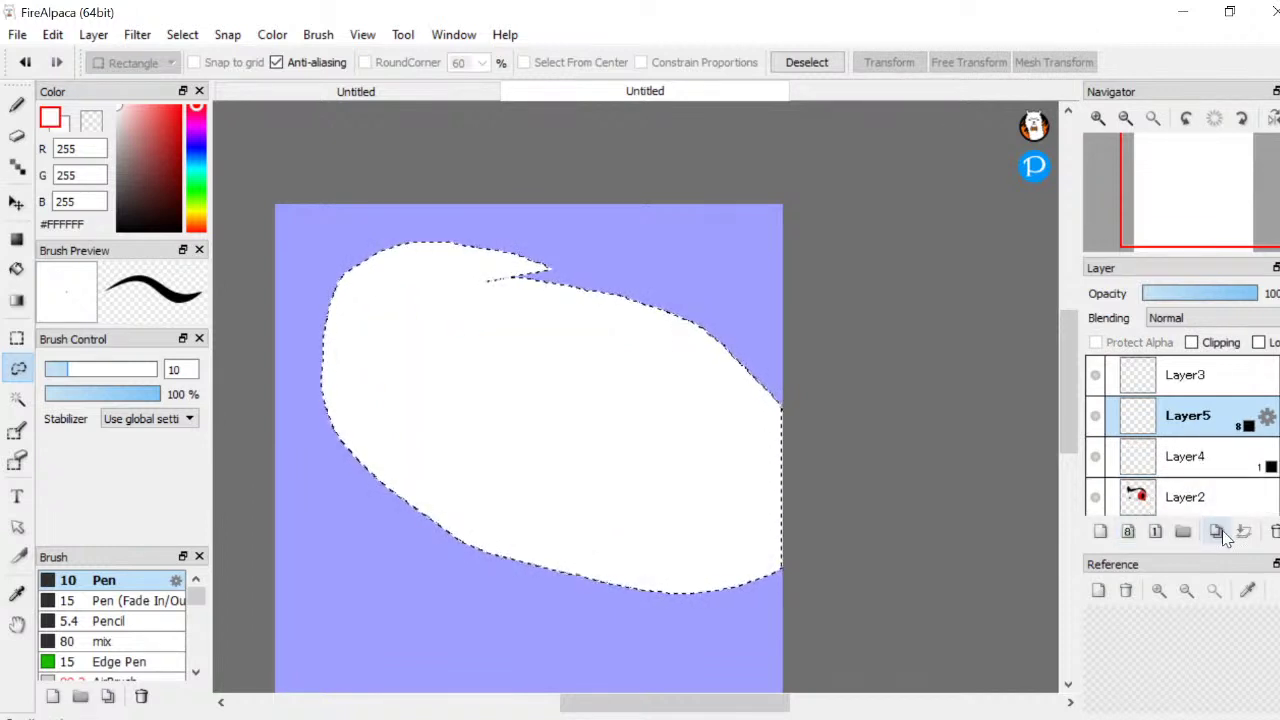
left_click(1274, 531)
left_click(1274, 531)
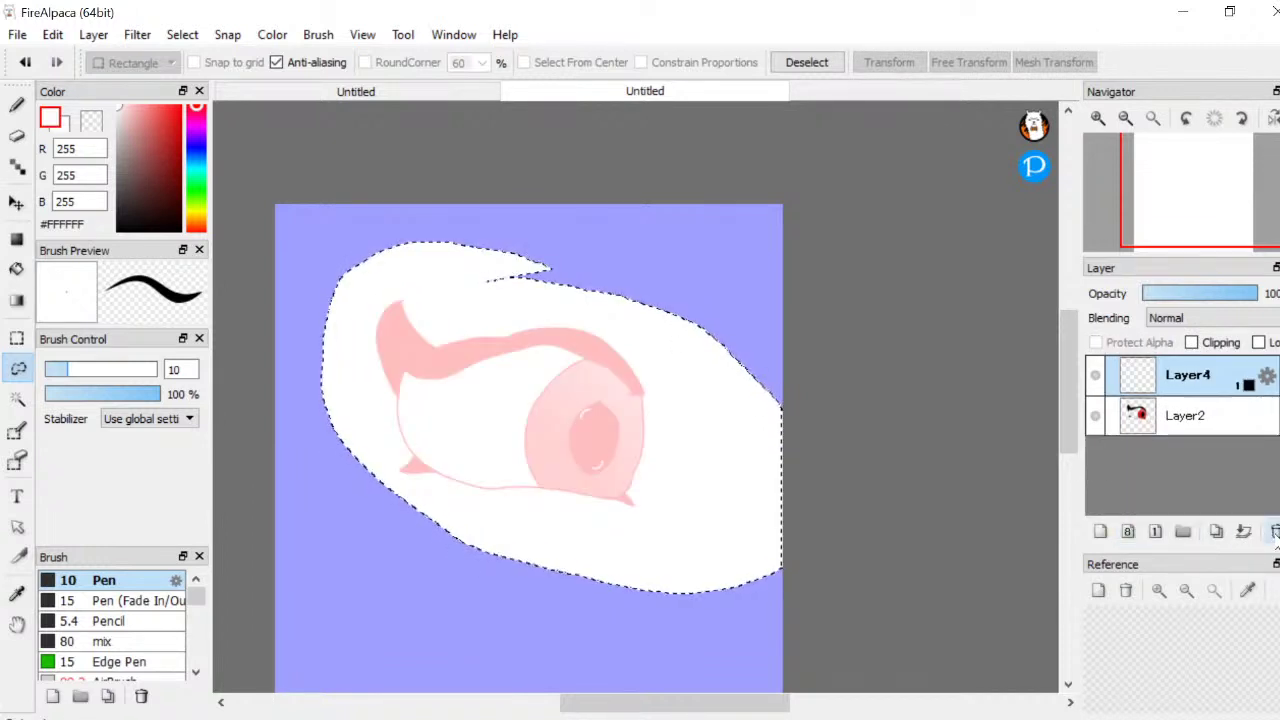
left_click(1274, 531)
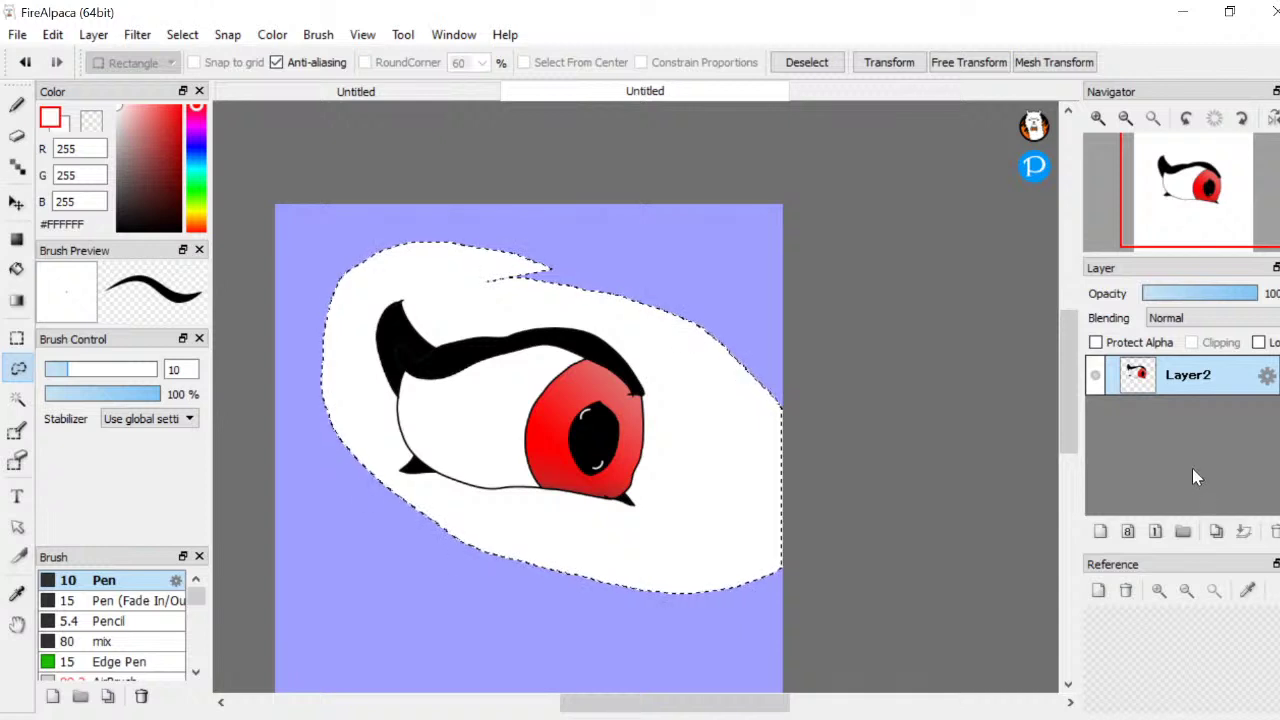
Duplicate the eye layer and lasso the upper lash band with its wing on the copy
left_click(1217, 531)
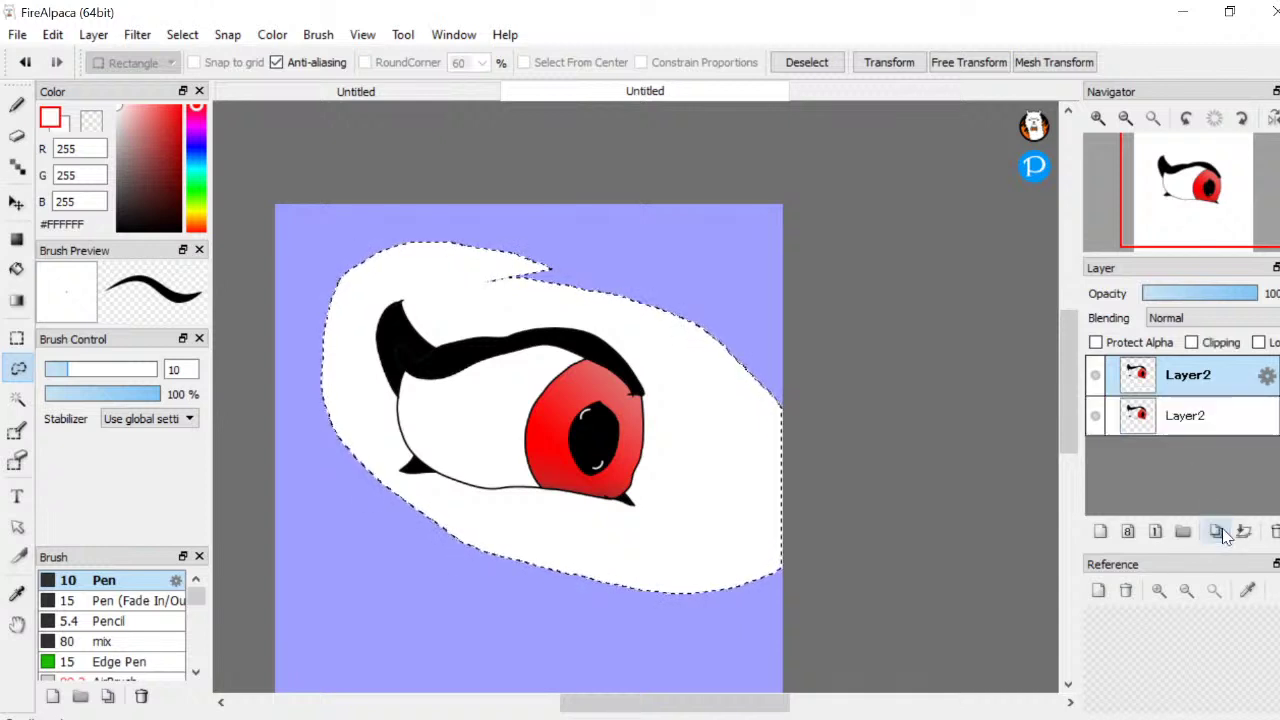
left_click(18, 368)
left_click(340, 213)
scroll(404, 355, "up", 2)
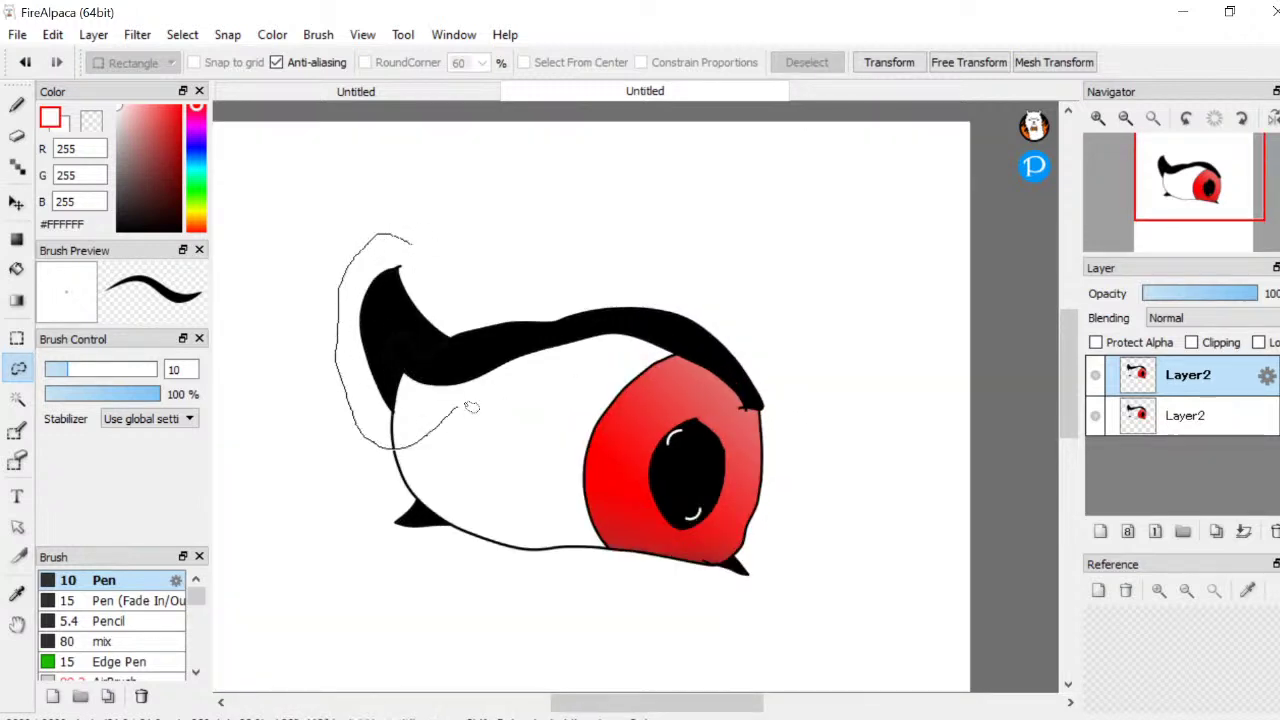
left_click_drag(471, 407, 583, 379)
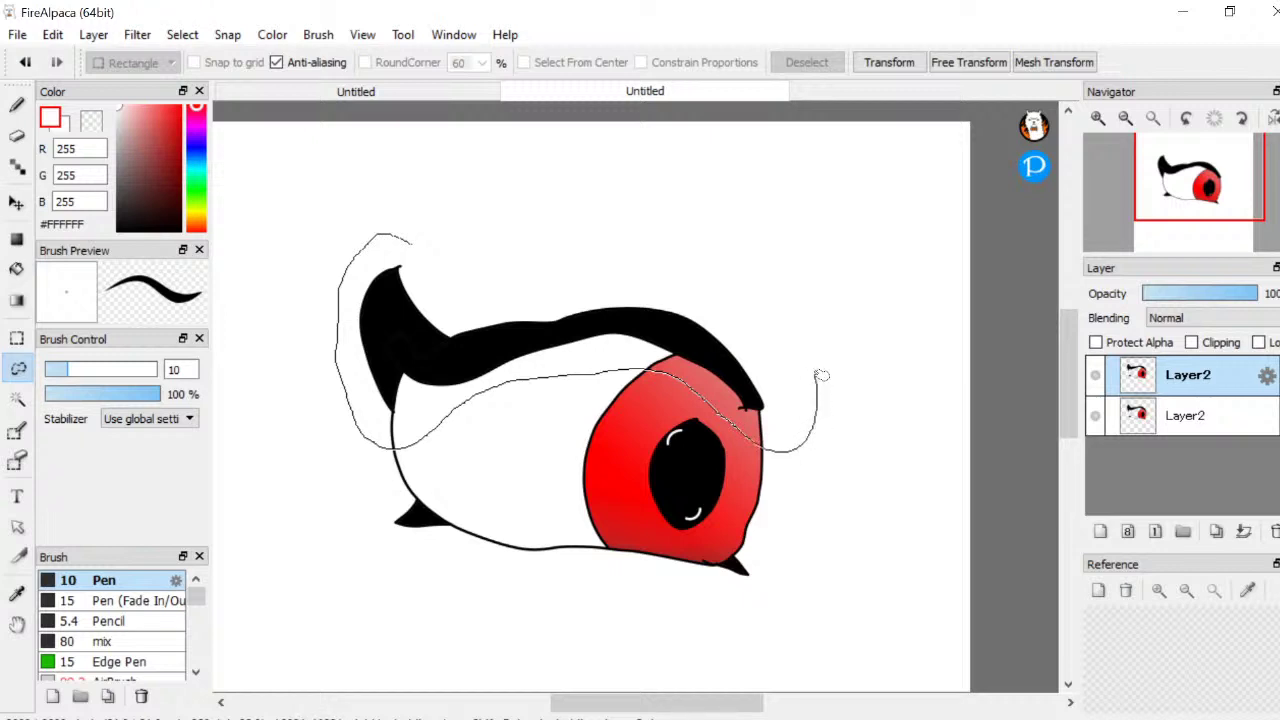
mouse_move(821, 375)
left_mouse_down()
mouse_move(789, 313)
mouse_move(716, 264)
mouse_move(520, 203)
mouse_move(416, 204)
mouse_move(376, 221)
mouse_move(362, 250)
left_mouse_up()
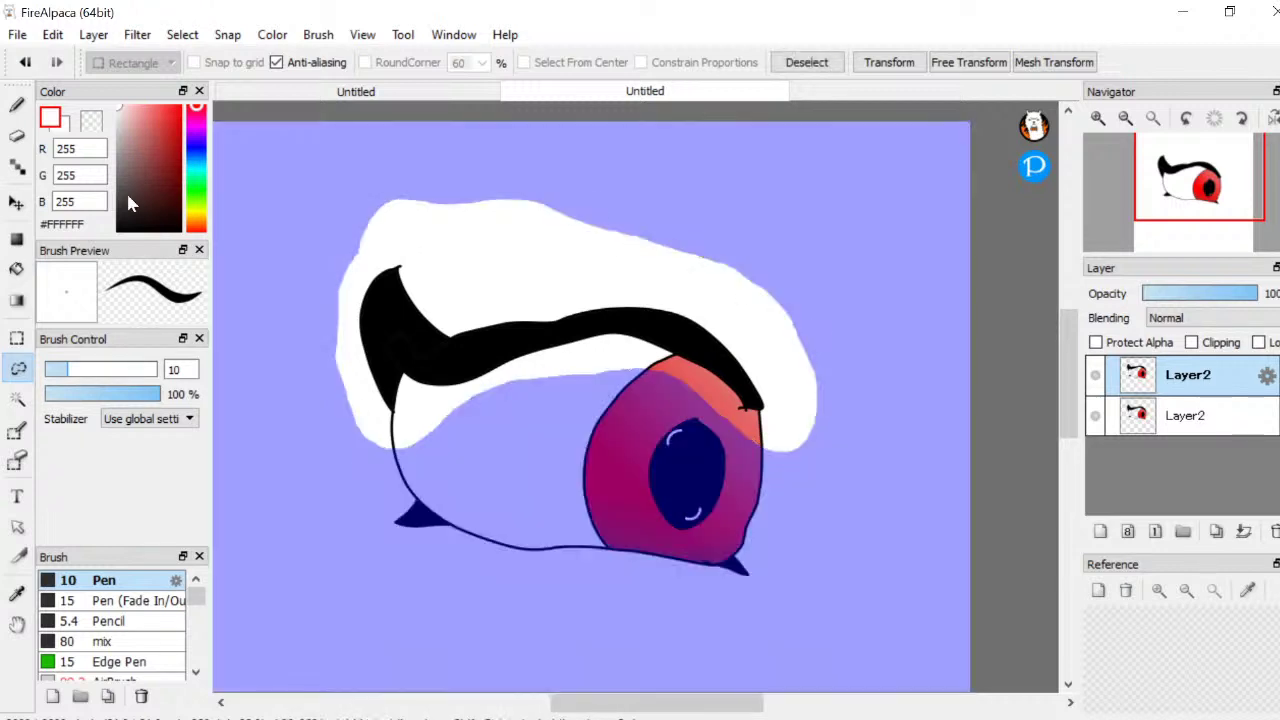
Move the selected upper lash slightly down over the top of the iris
left_click(16, 202)
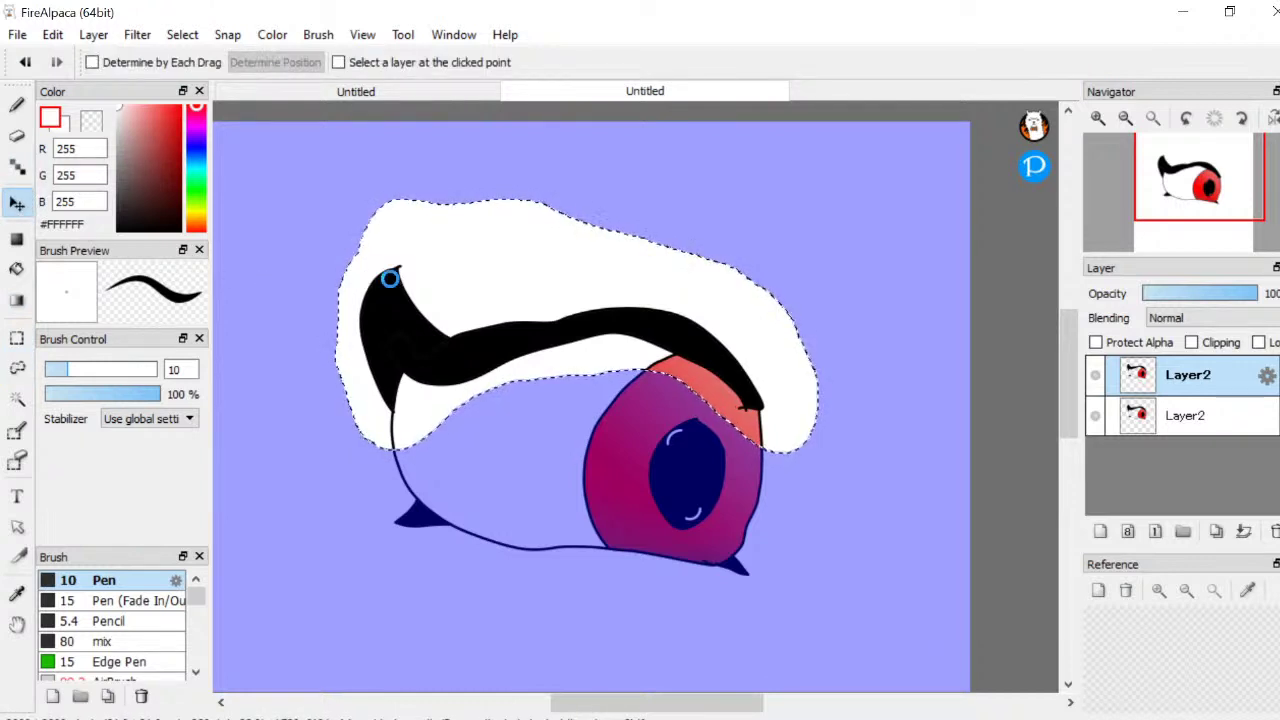
left_click_drag(390, 279, 395, 310)
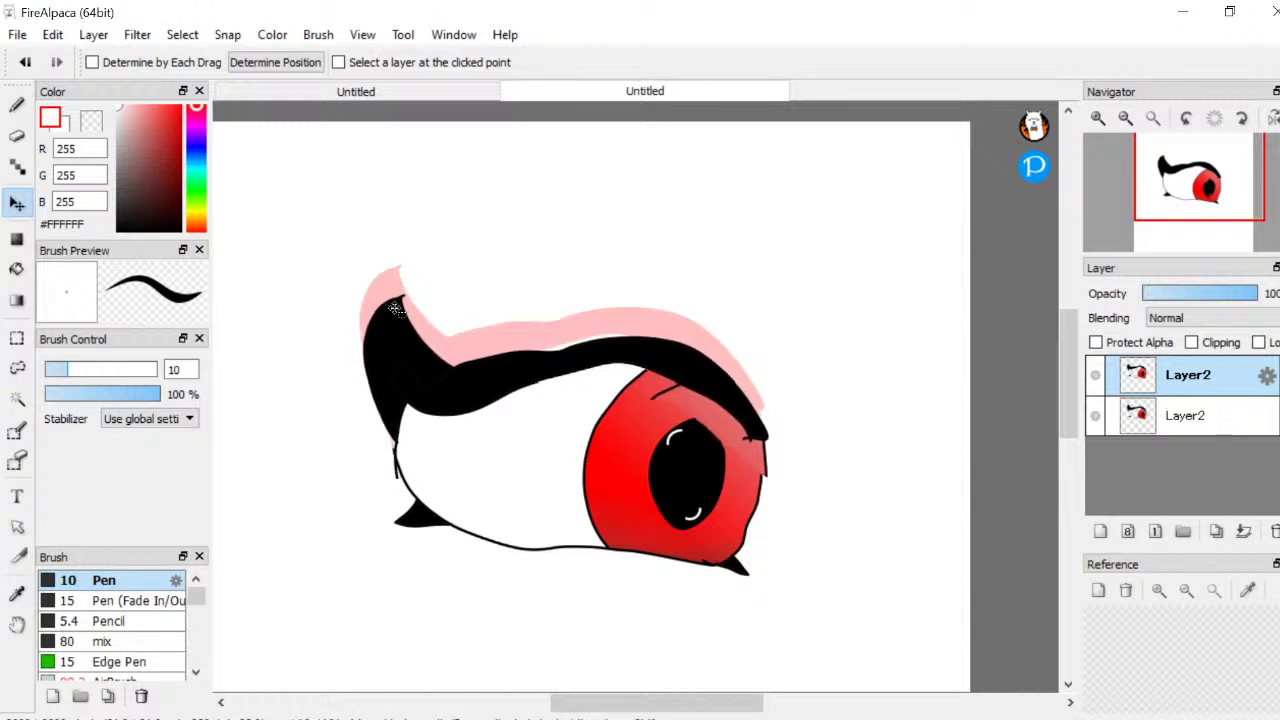
scroll(690, 442, "up", 2)
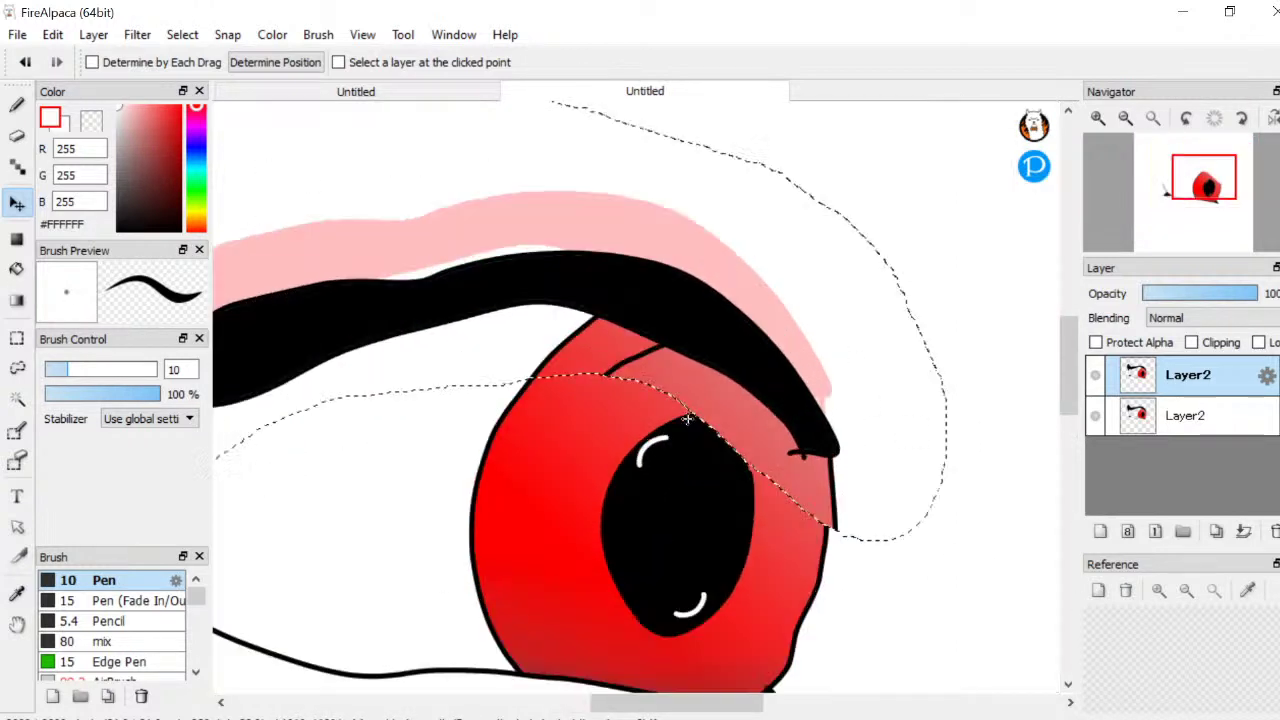
Clear the lash selection by making stray freehand lasso selections outside the eye
left_click(17, 366)
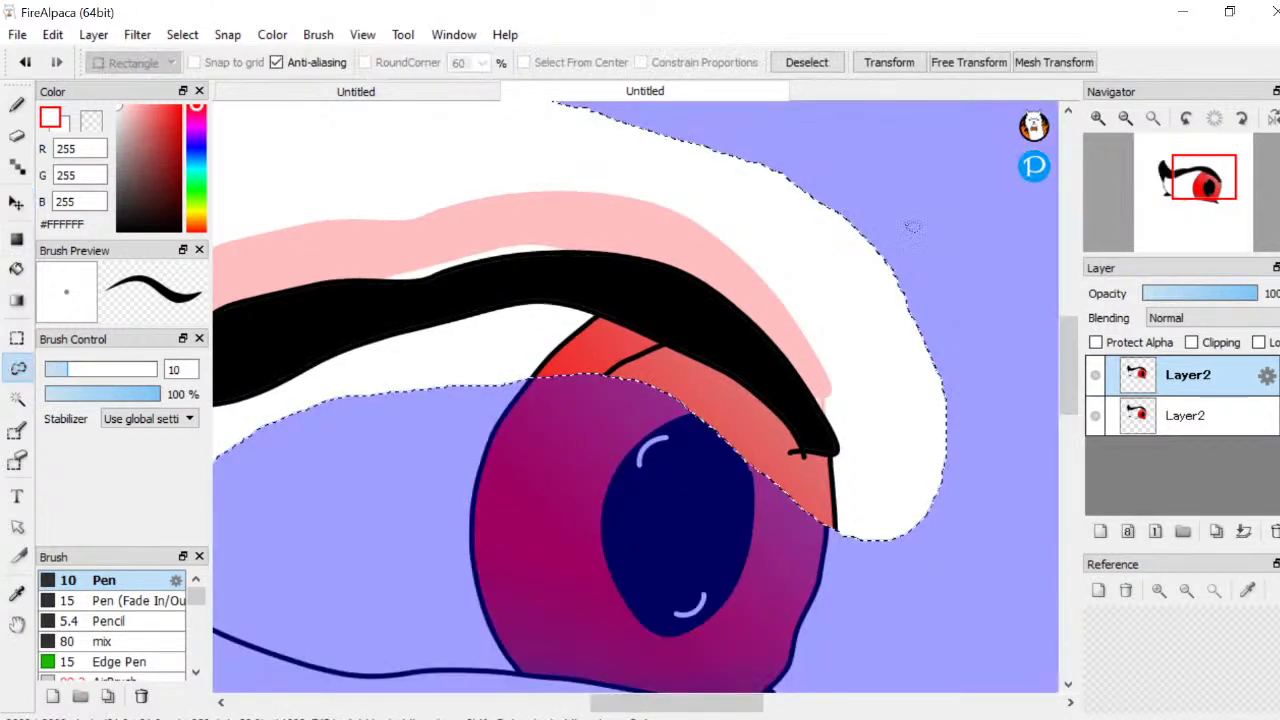
left_click(1017, 215)
left_click_drag(966, 283, 955, 318)
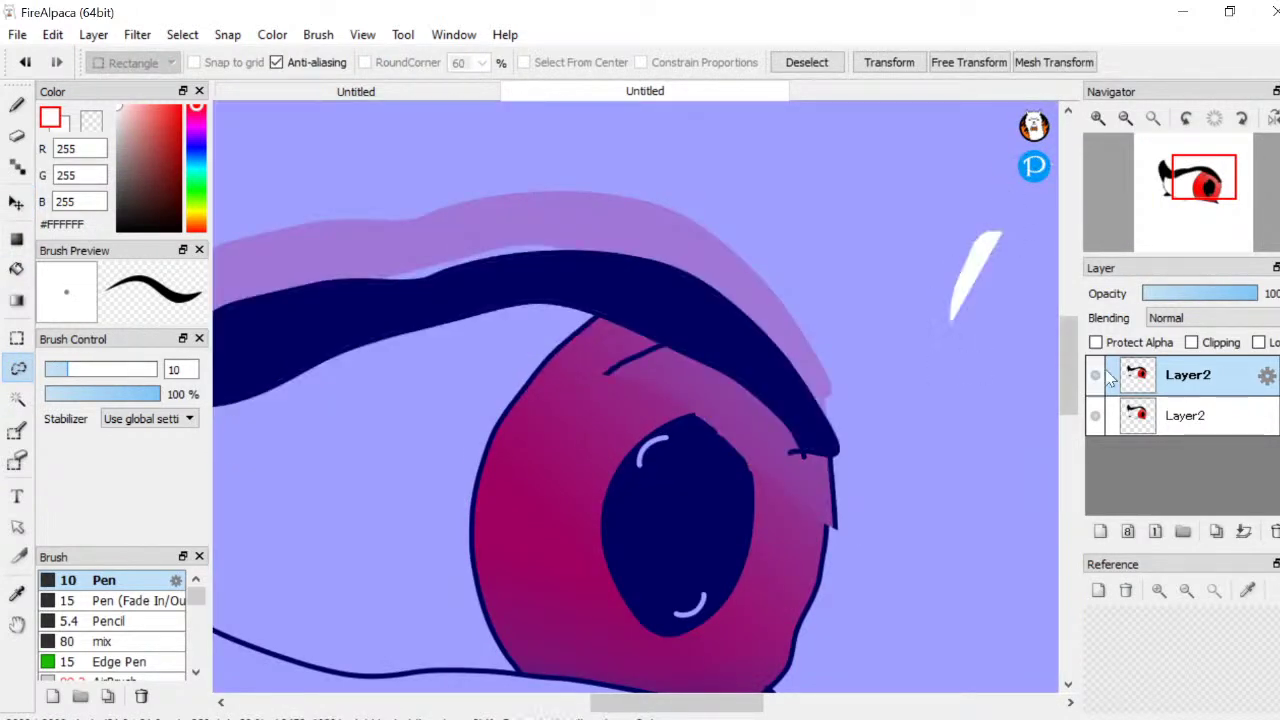
scroll(989, 434, "down", 2)
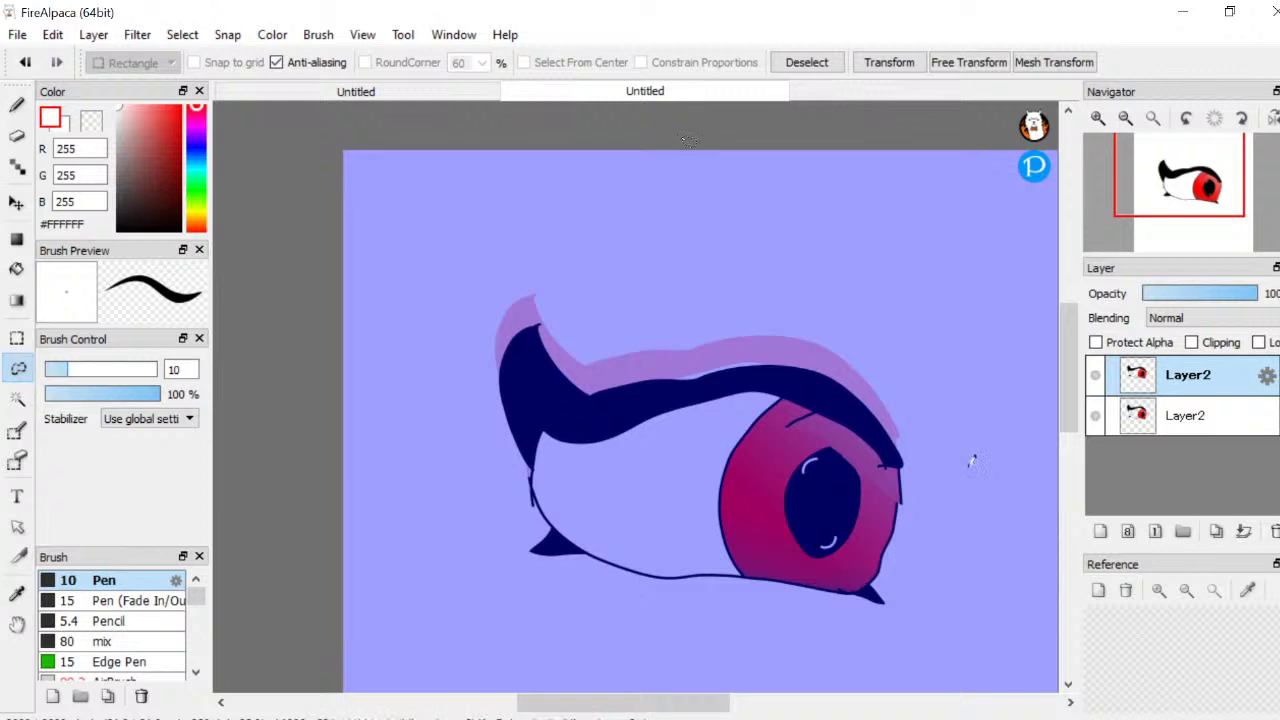
left_click(971, 461)
scroll(832, 468, "up", 1)
scroll(845, 461, "up", 1)
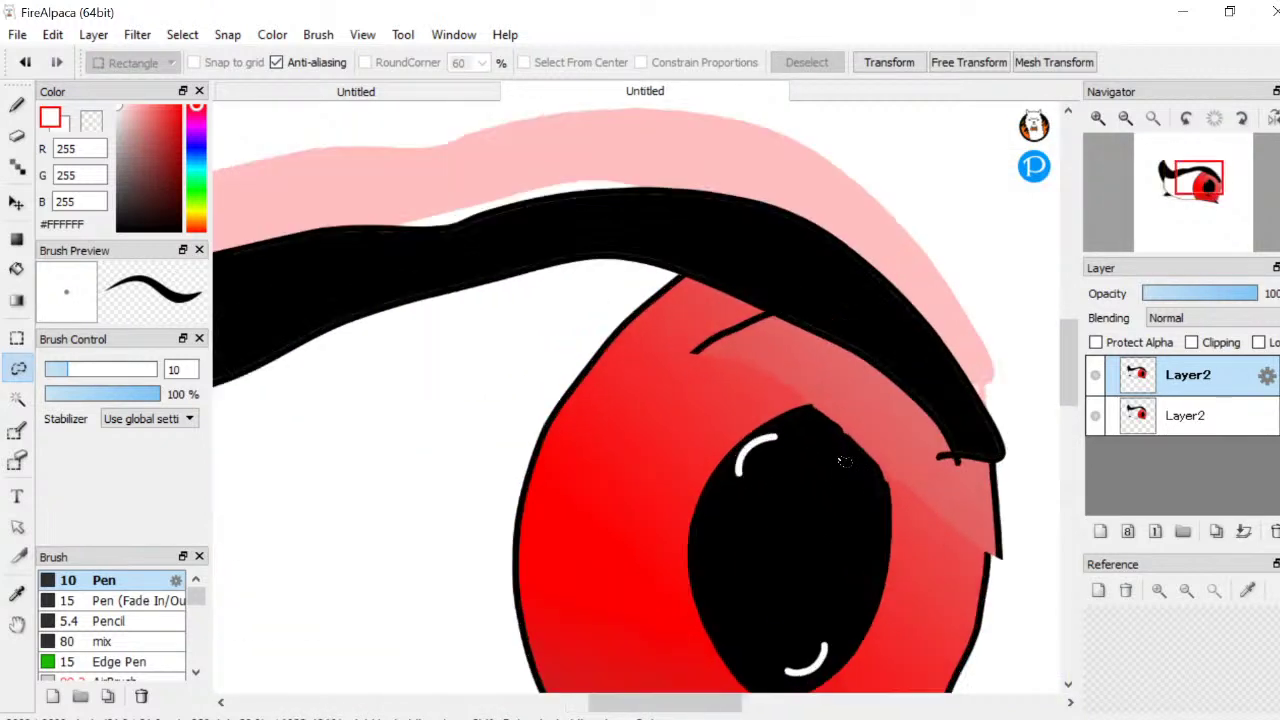
Undo the stray selections and the downward move of the upper lash
left_click(23, 63)
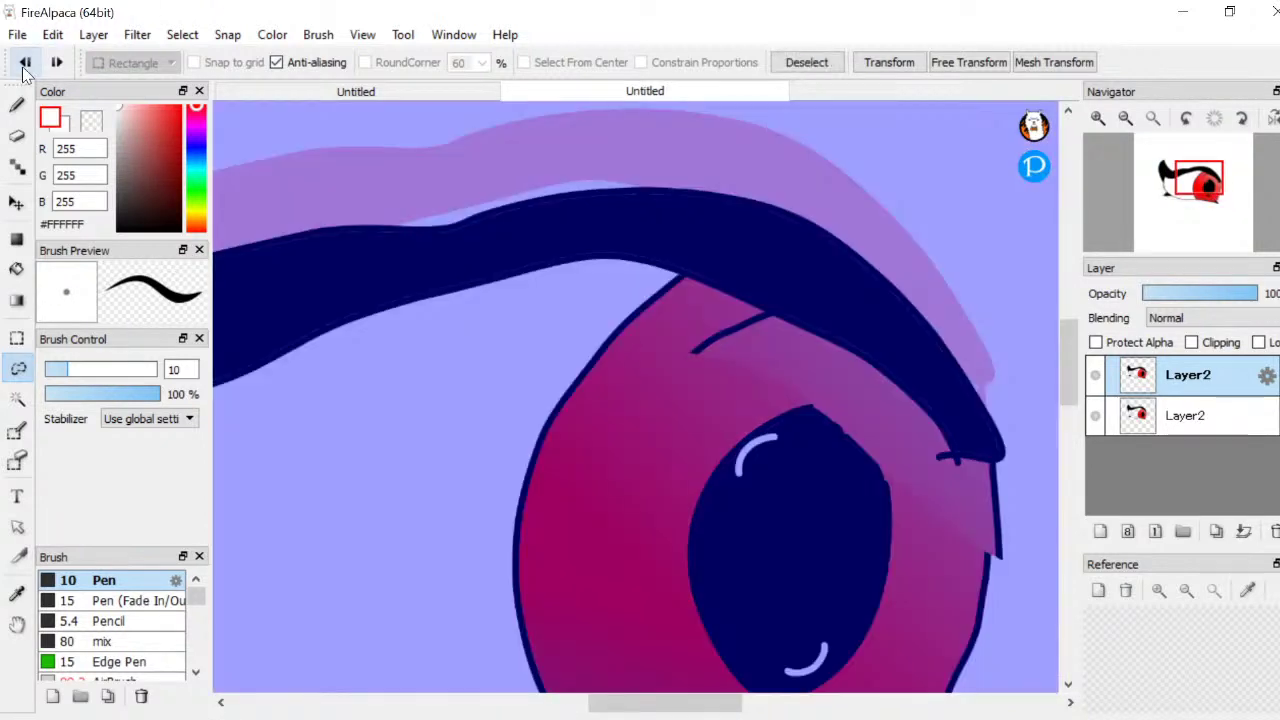
left_click(23, 63)
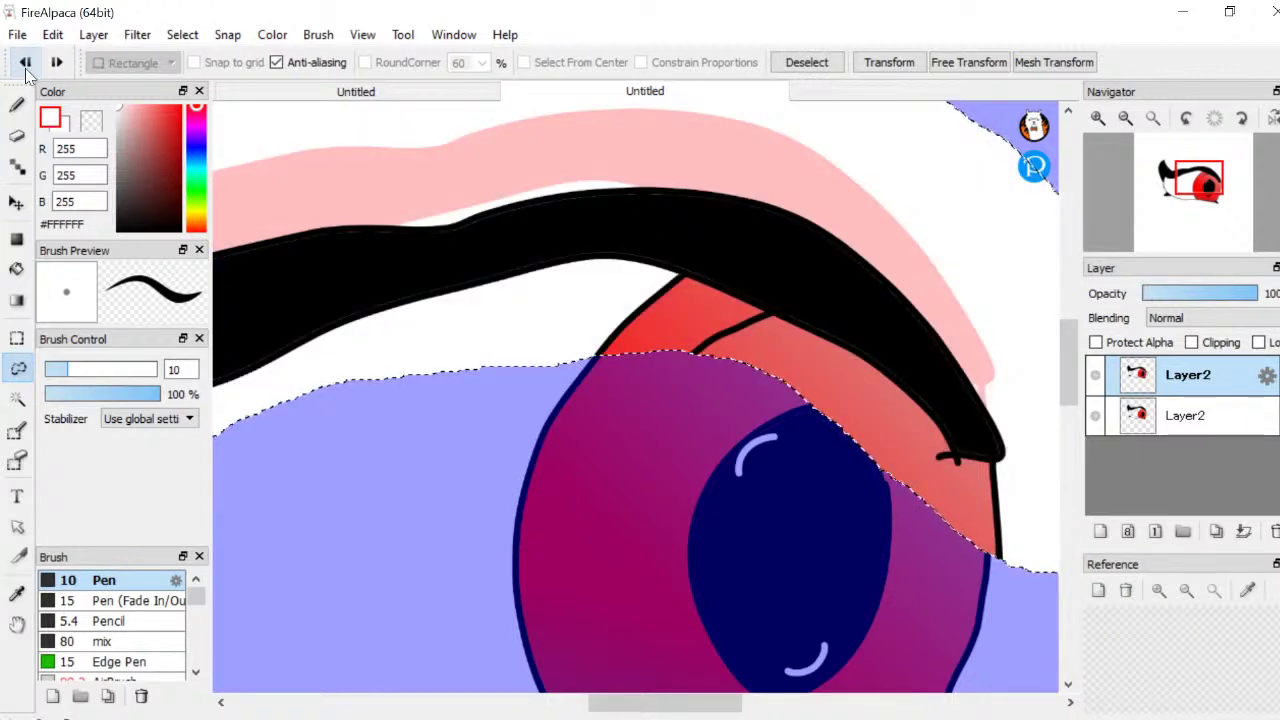
left_click(23, 63)
Deselect the area around the upper lash on the duplicated eye layer
scroll(437, 188, "down", 3)
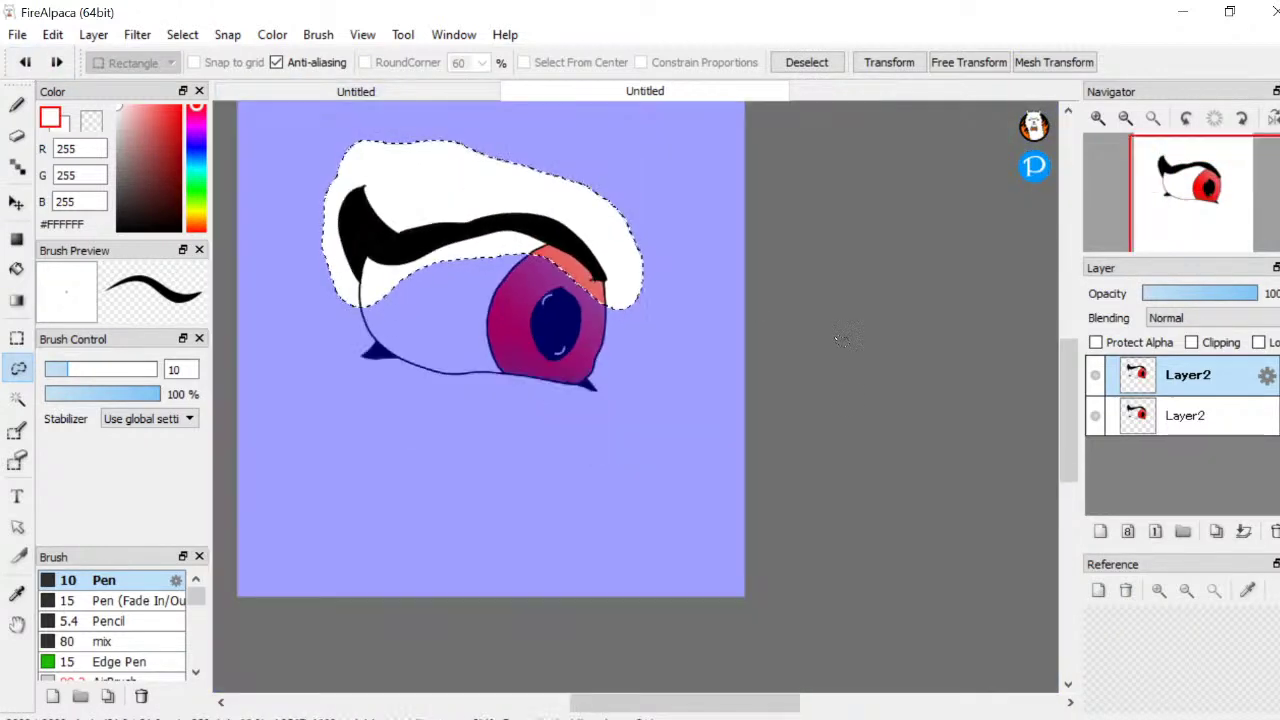
key("ctrl+d")
scroll(502, 258, "up", 1)
scroll(640, 293, "up", 1)
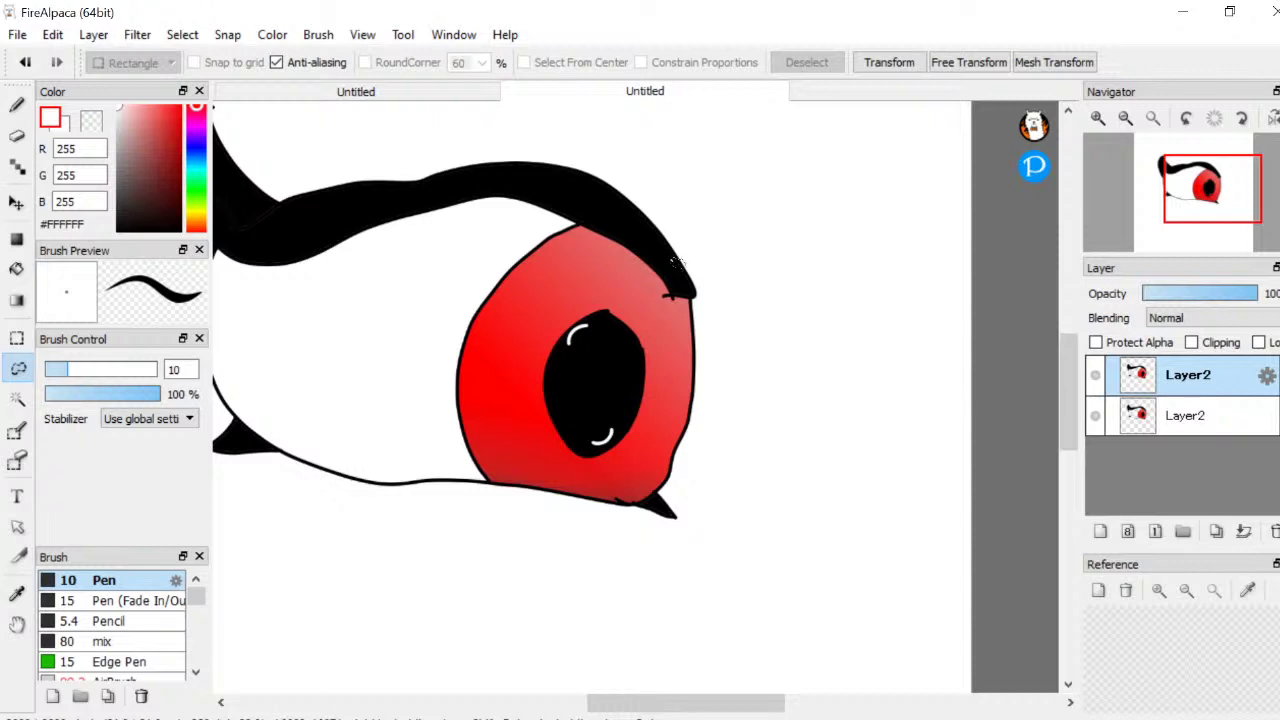
Try freehand lasso selections around the upper lash's outer tail and its inner corner, clearing each selection
scroll(617, 259, "down", 1)
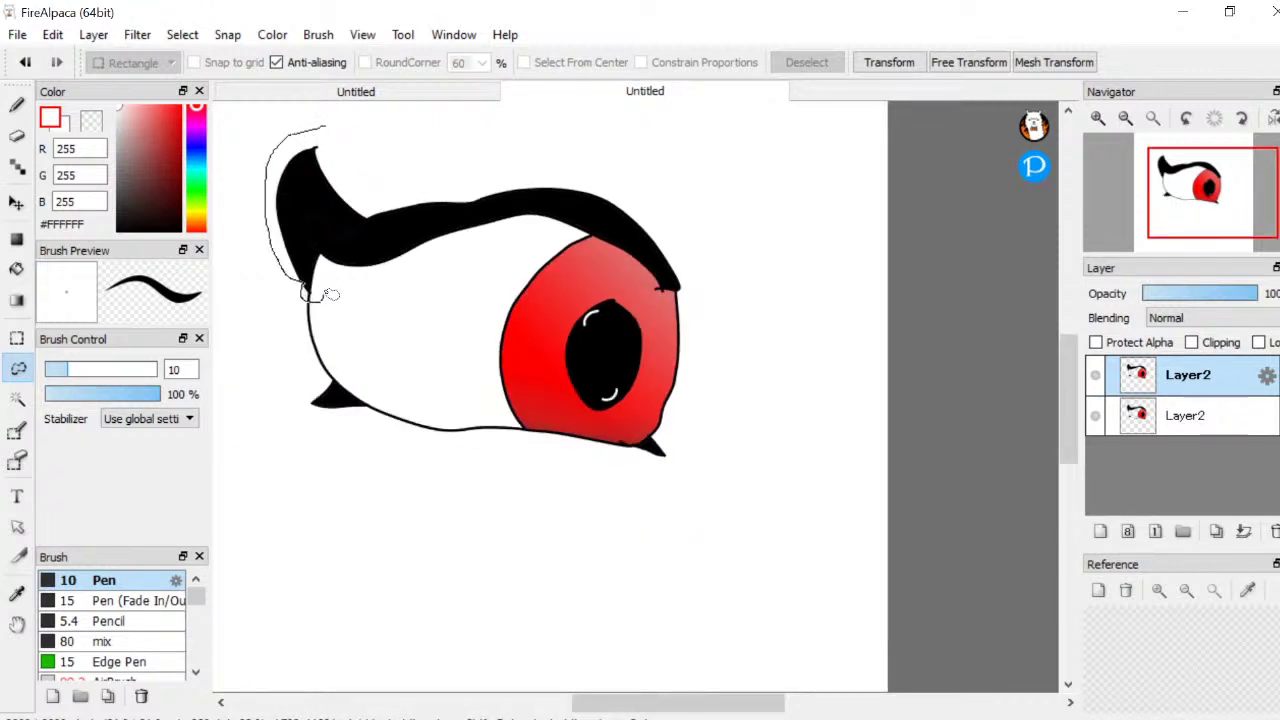
left_click_drag(330, 294, 326, 295)
key("ctrl+d")
scroll(686, 313, "down", 1)
scroll(686, 313, "up", 2)
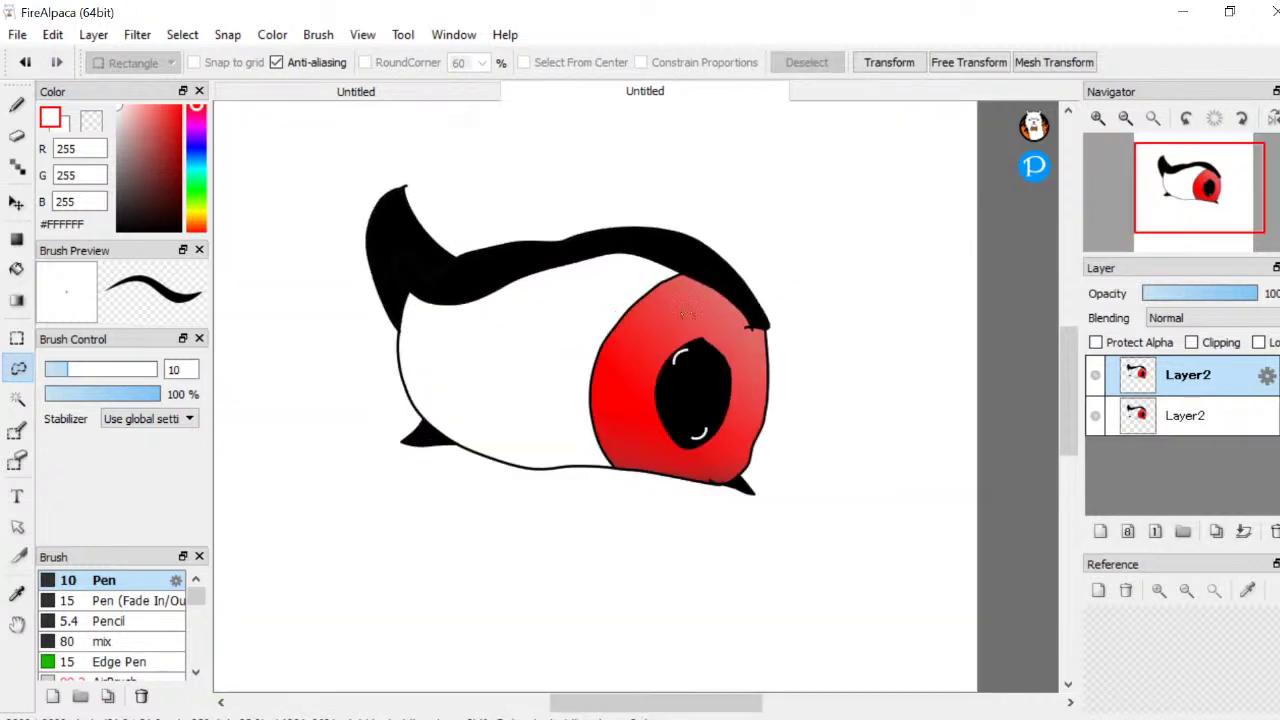
scroll(735, 325, "up", 3)
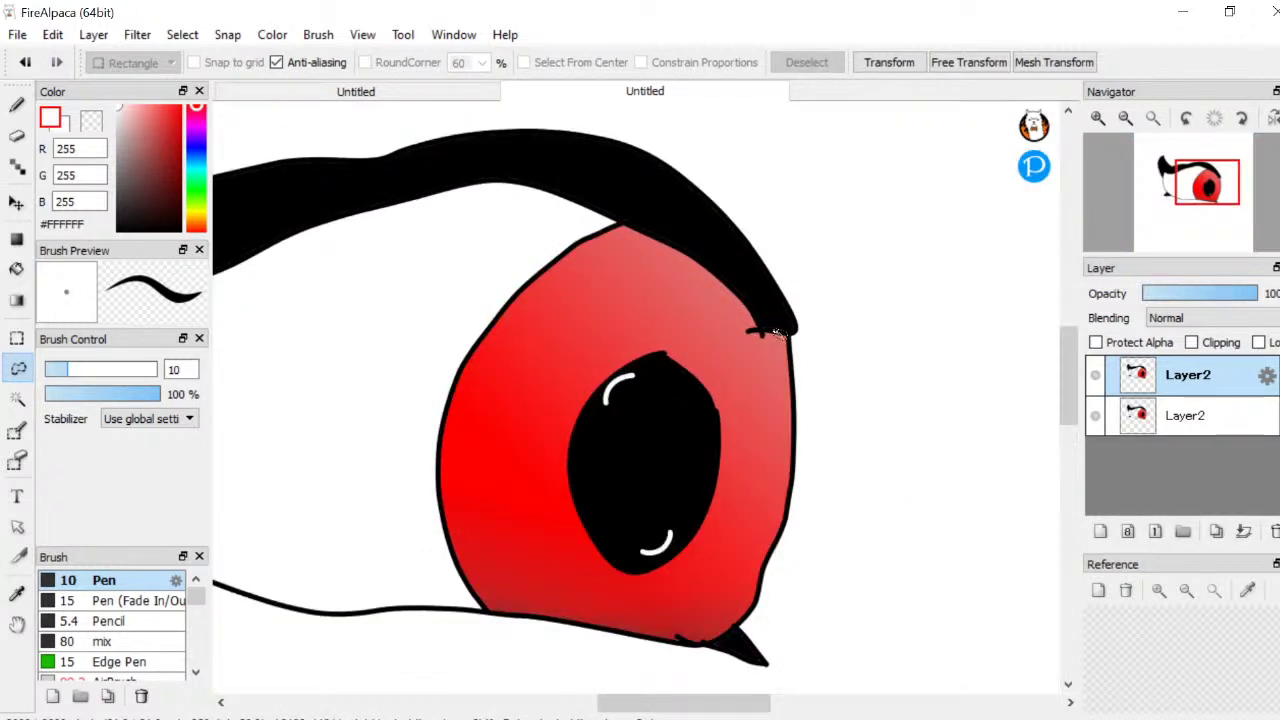
left_click_drag(745, 308, 749, 314)
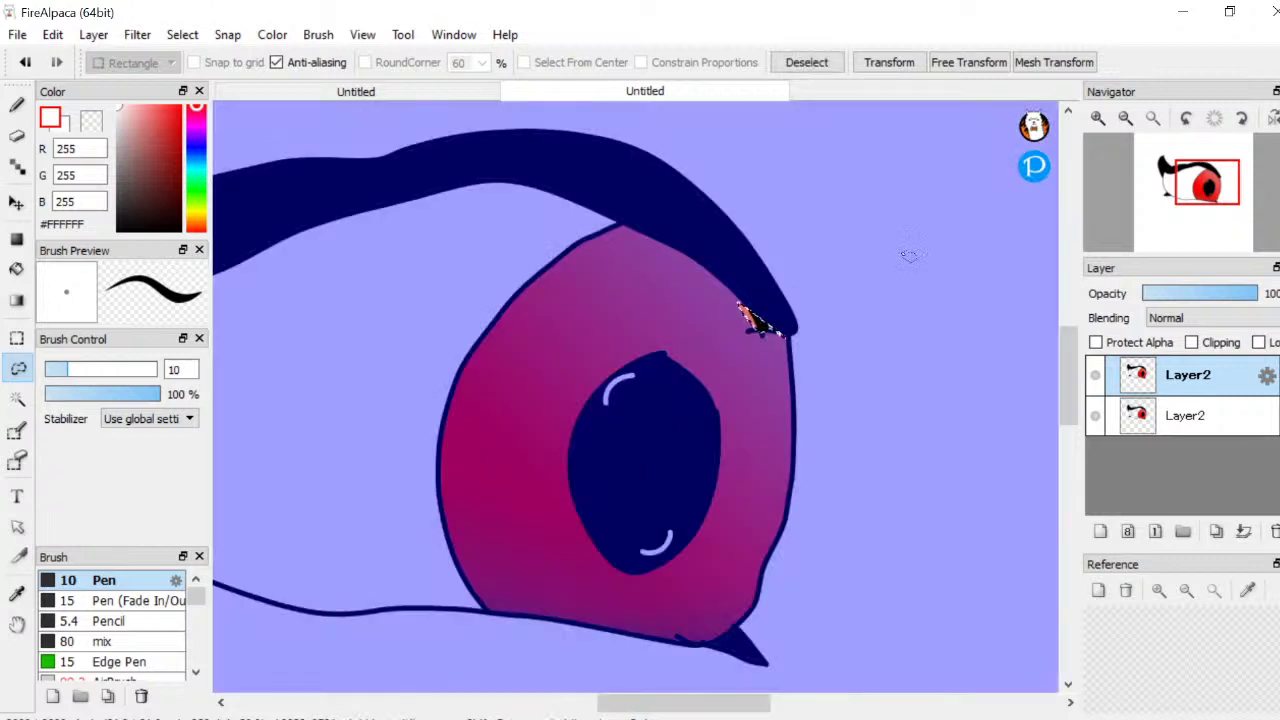
scroll(637, 293, "down", 3)
key("ctrl+d")
scroll(650, 287, "up", 3)
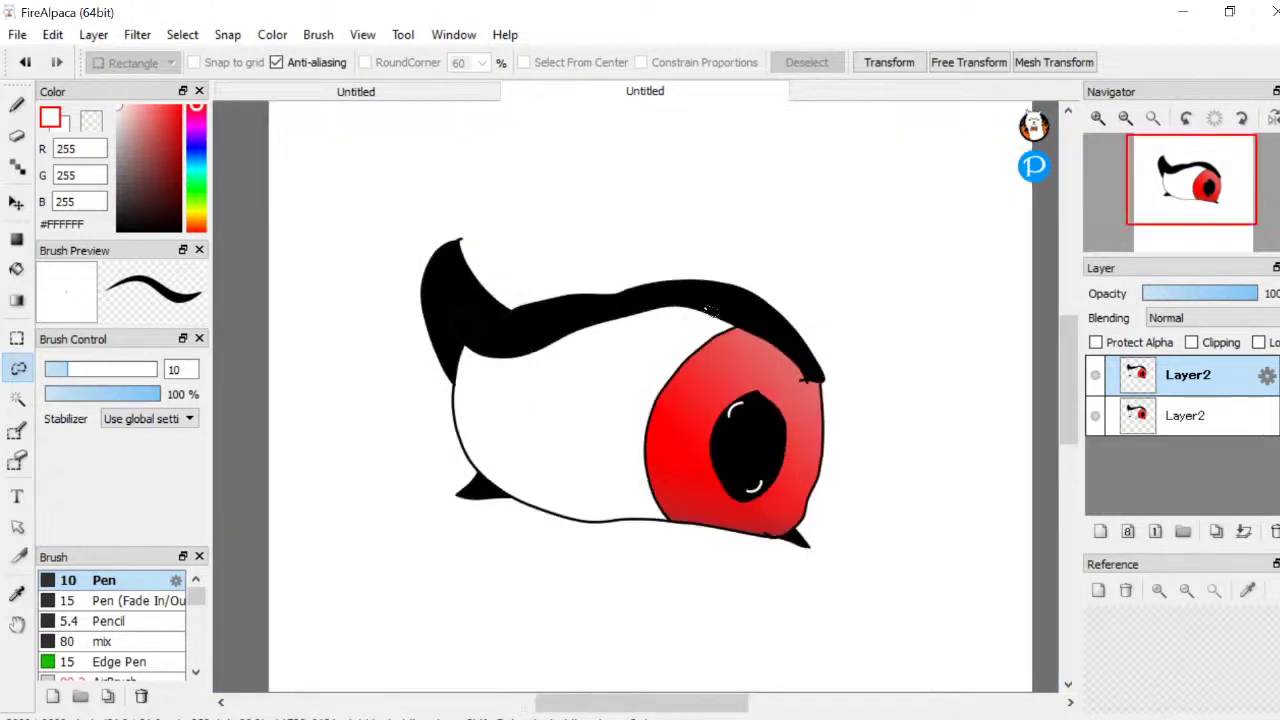
Lasso the whole upper lash freehand, following its lower edge over the iris, and clear the selection
mouse_move(703, 251)
left_mouse_down()
mouse_move(672, 240)
mouse_move(490, 259)
left_mouse_up()
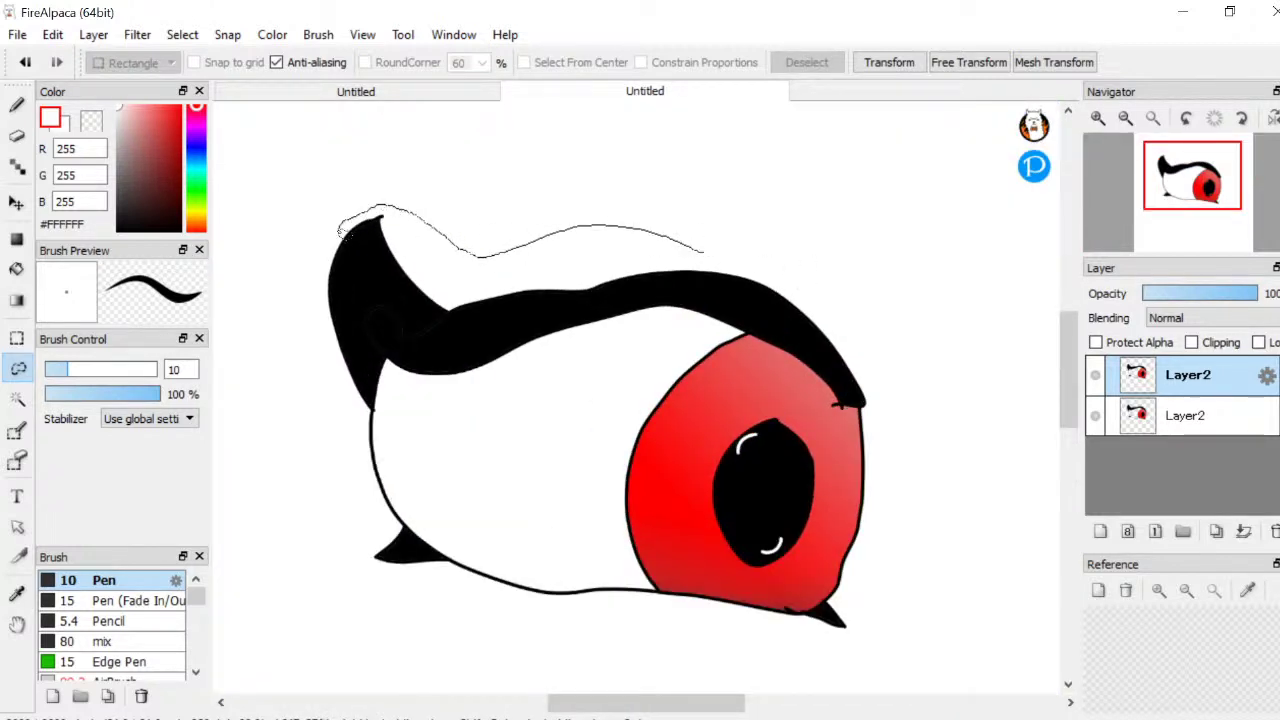
left_click_drag(340, 230, 326, 366)
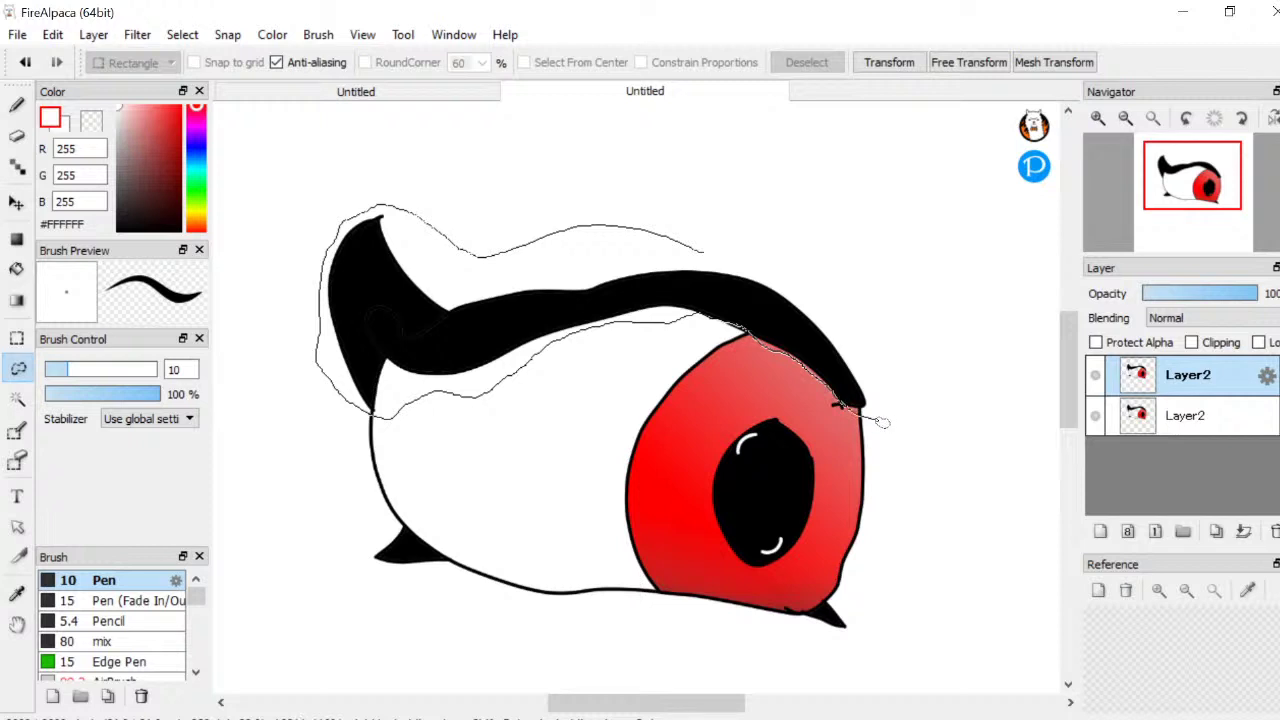
mouse_move(875, 390)
left_mouse_down()
mouse_move(796, 276)
mouse_move(622, 222)
left_mouse_up()
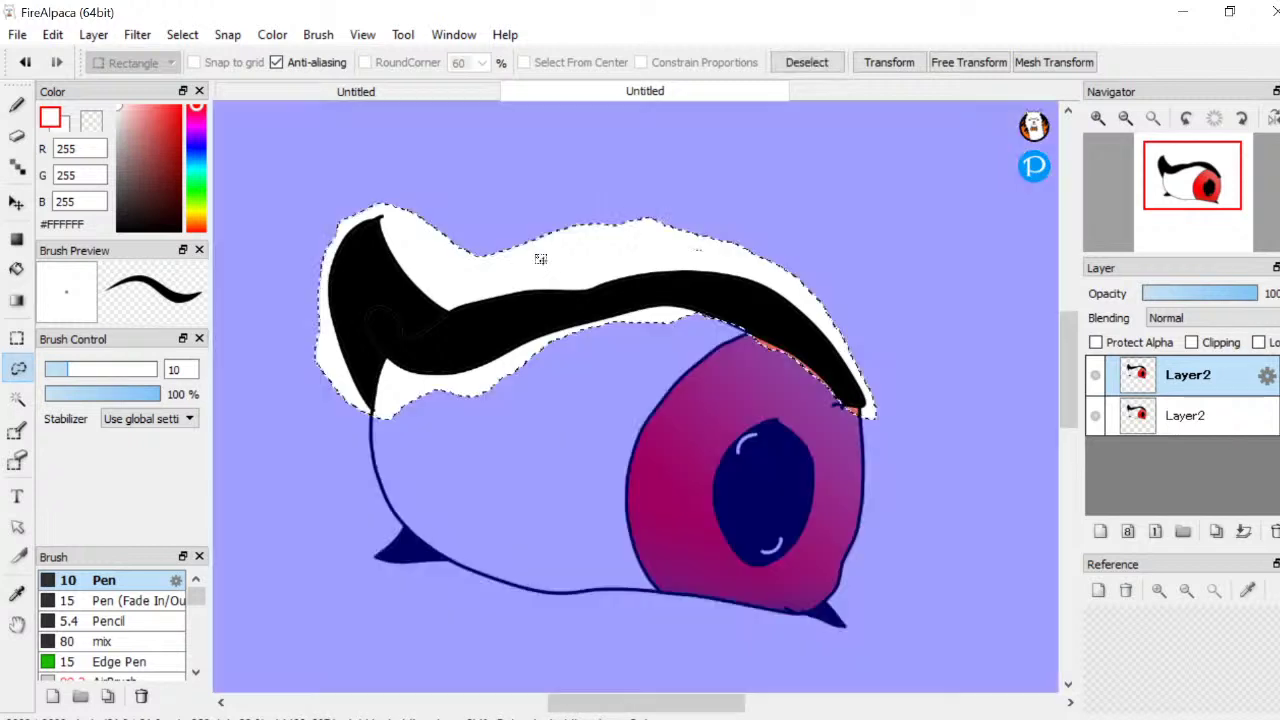
scroll(214, 320, "down", 3)
key("ctrl+d")
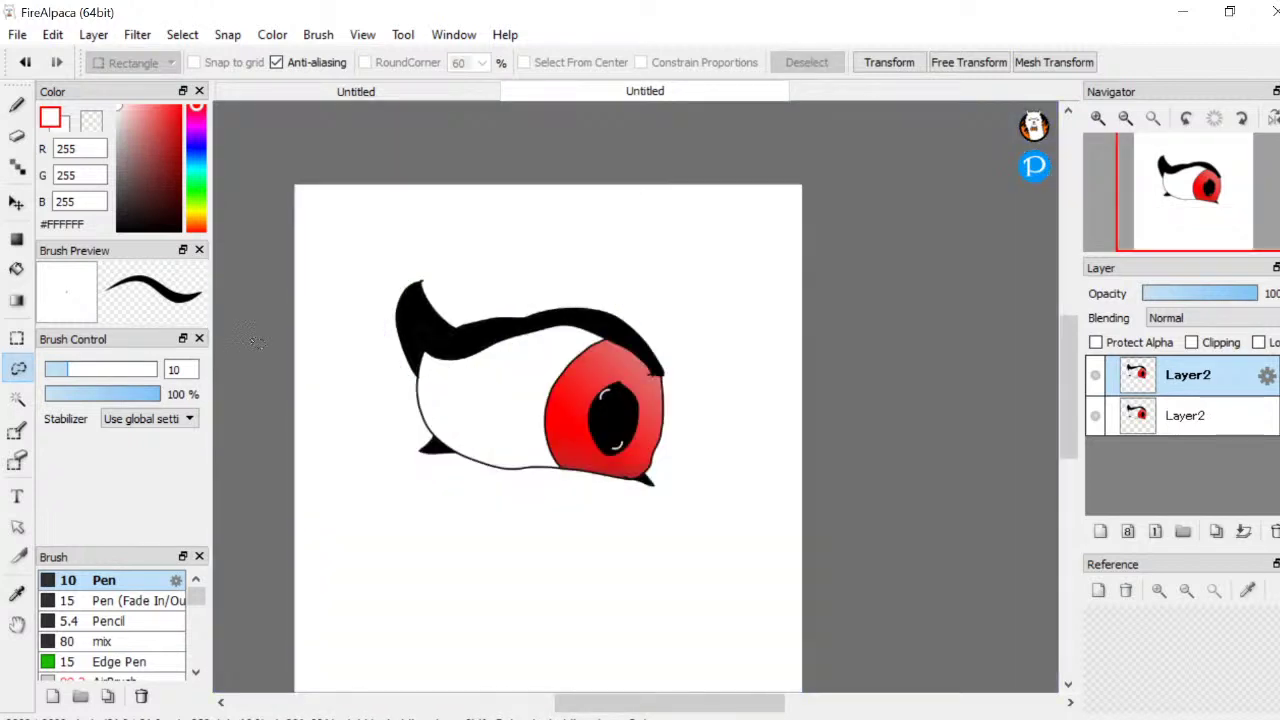
Try painting a selection along the lash's inner corner with the Select Pen and undo it
left_click(17, 430)
scroll(536, 263, "up", 2)
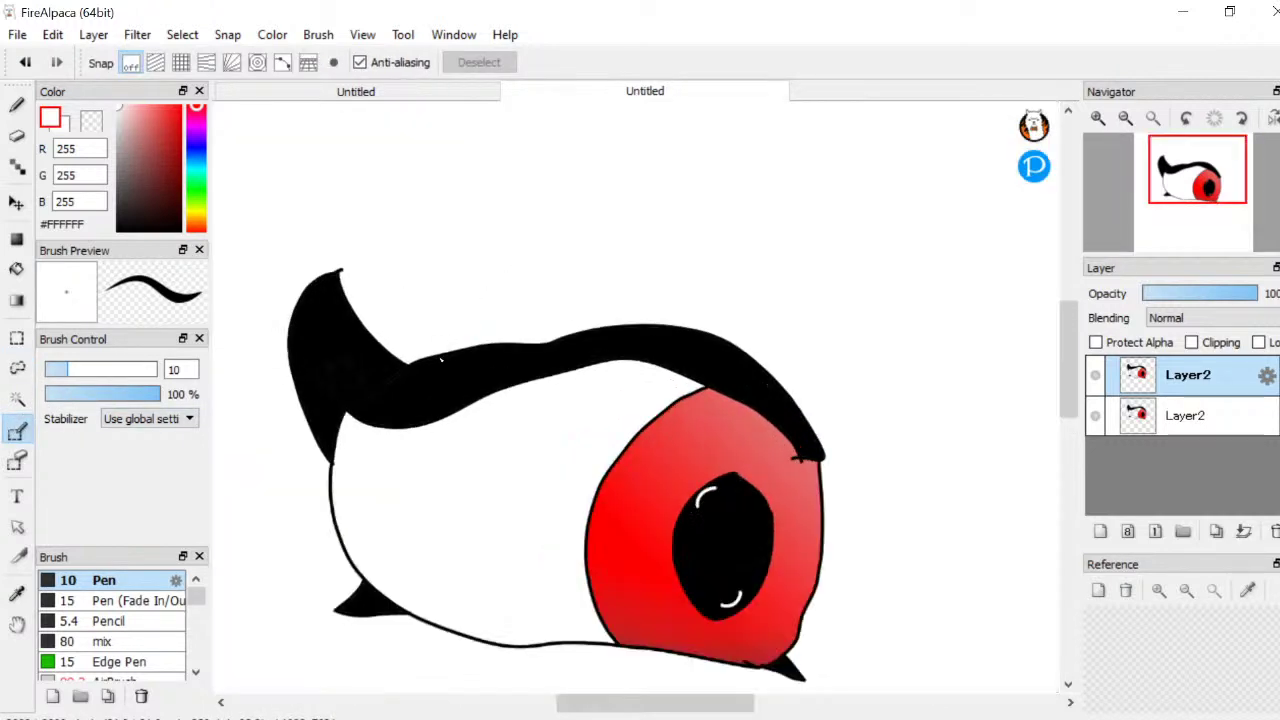
scroll(734, 461, "up", 5)
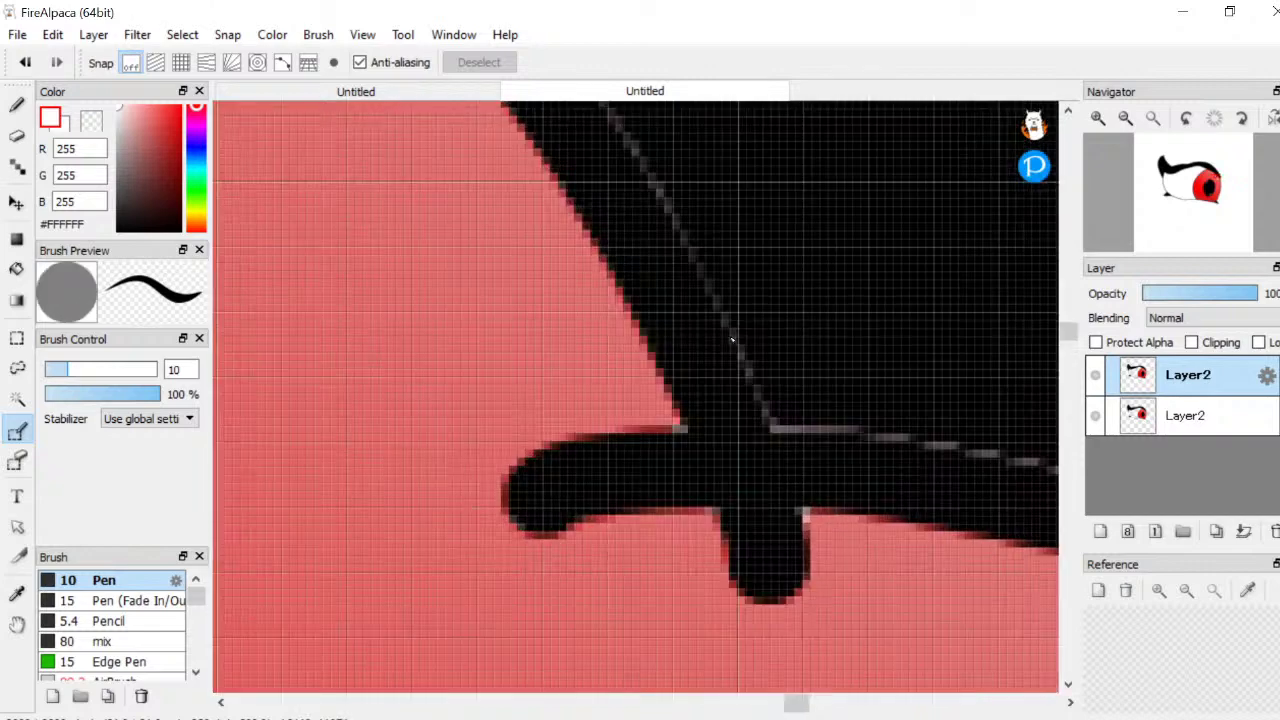
left_click_drag(734, 461, 583, 250)
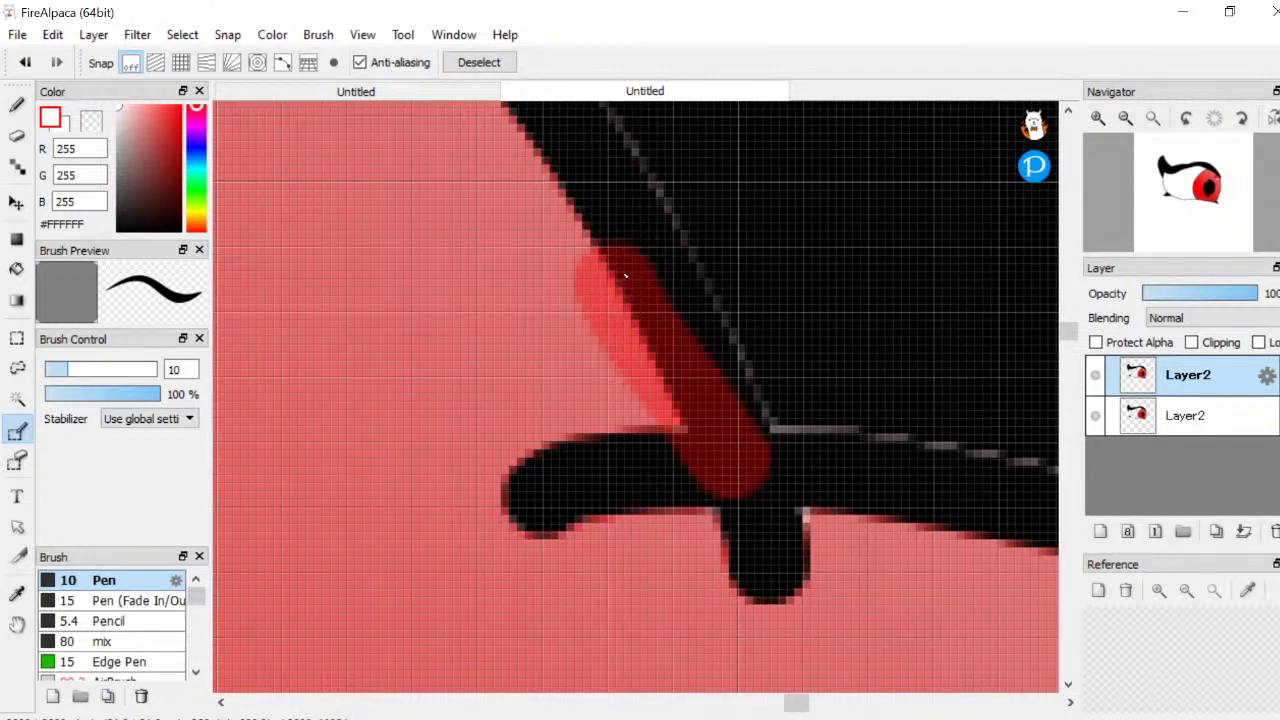
scroll(755, 351, "down", 7)
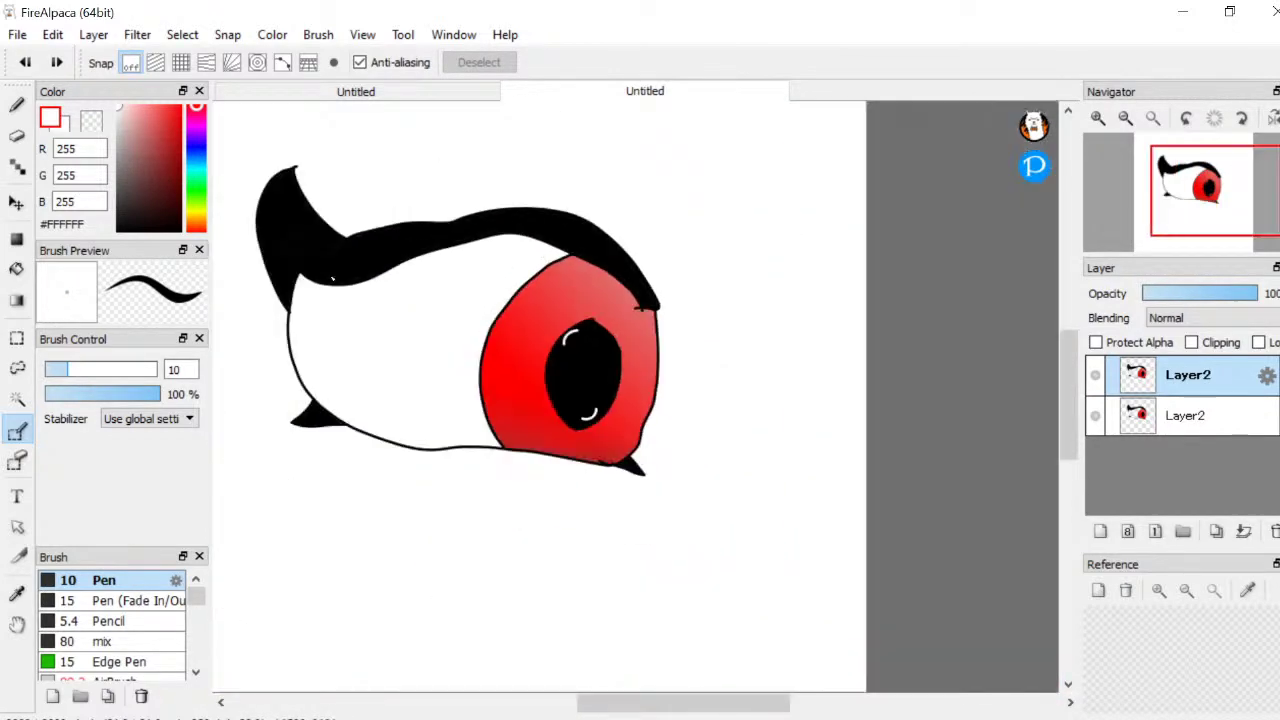
Select the black lash and connected outlines with the Magic Wand, and erase the selection just below the lash's outer tail
left_click(17, 398)
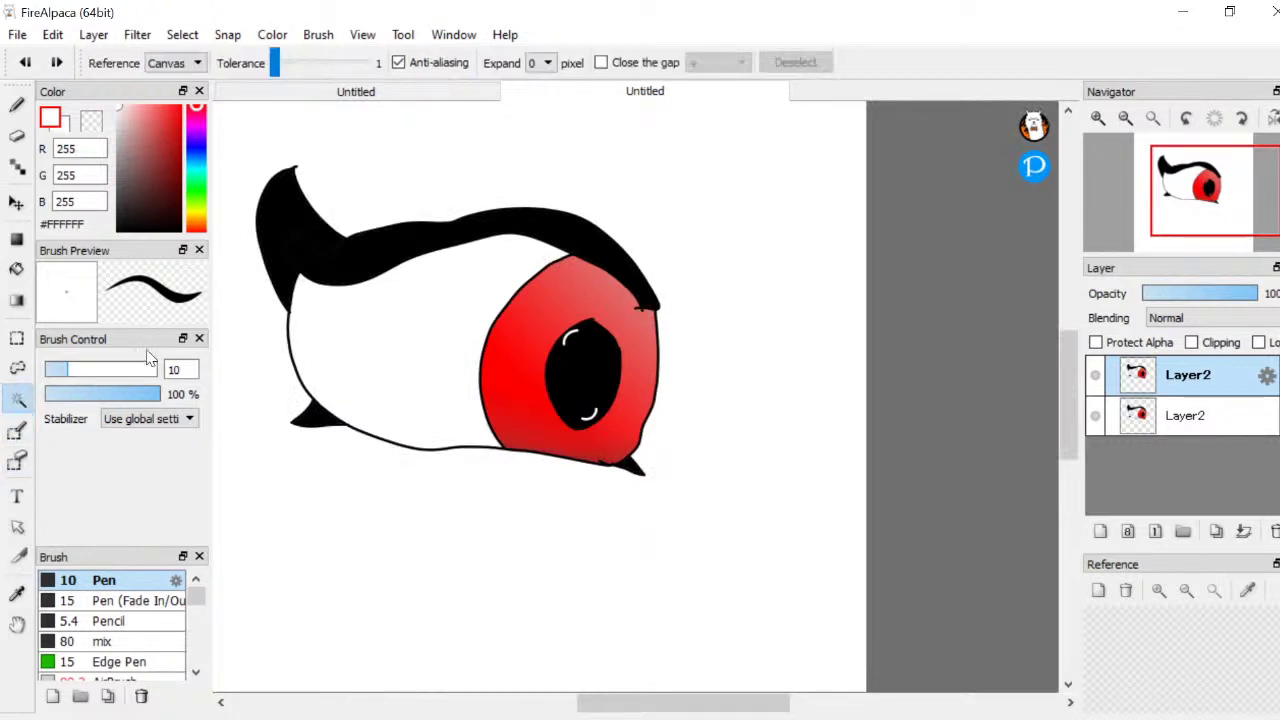
left_click(335, 260)
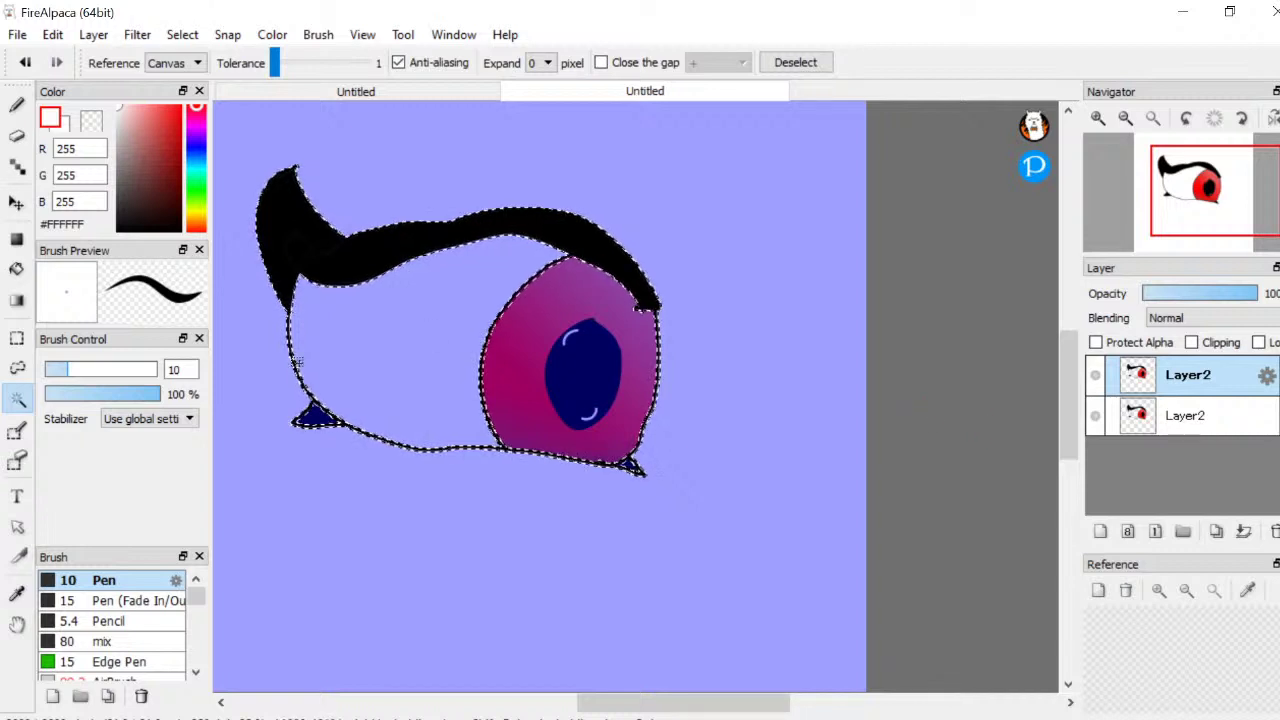
left_click(17, 460)
scroll(359, 313, "down", 3)
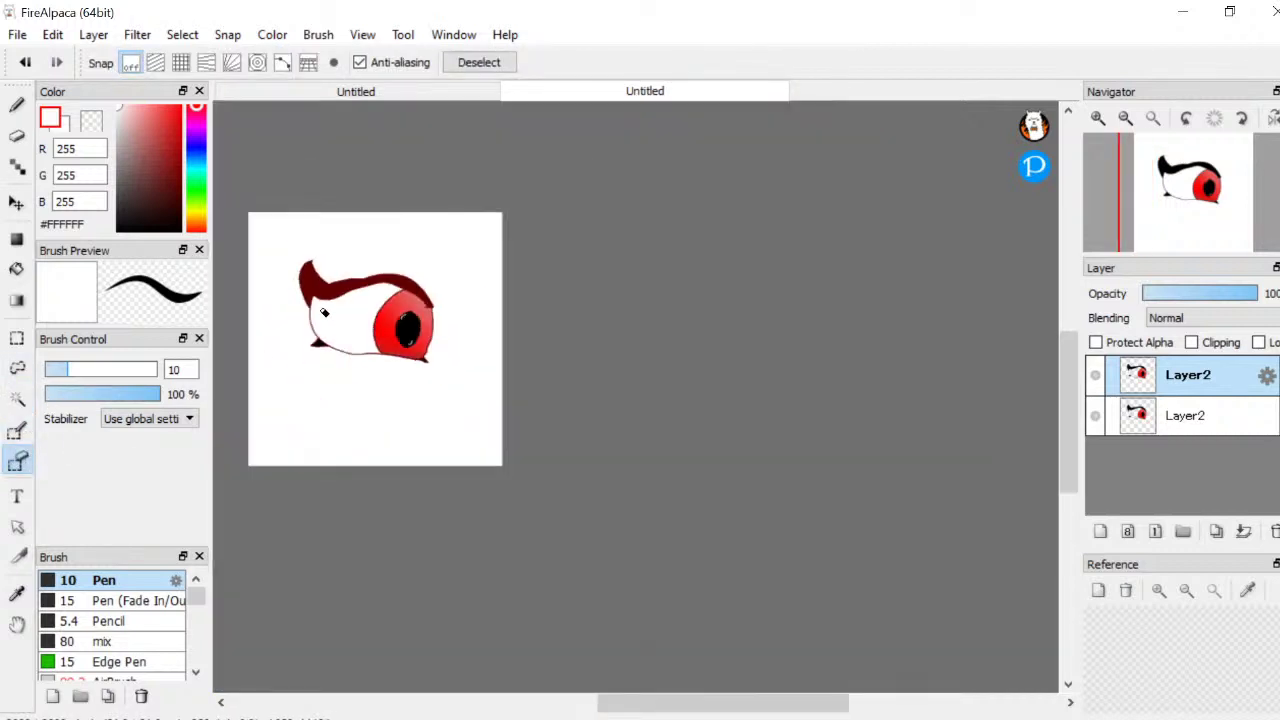
scroll(359, 313, "up", 4)
scroll(359, 313, "up", 2)
scroll(254, 293, "up", 4)
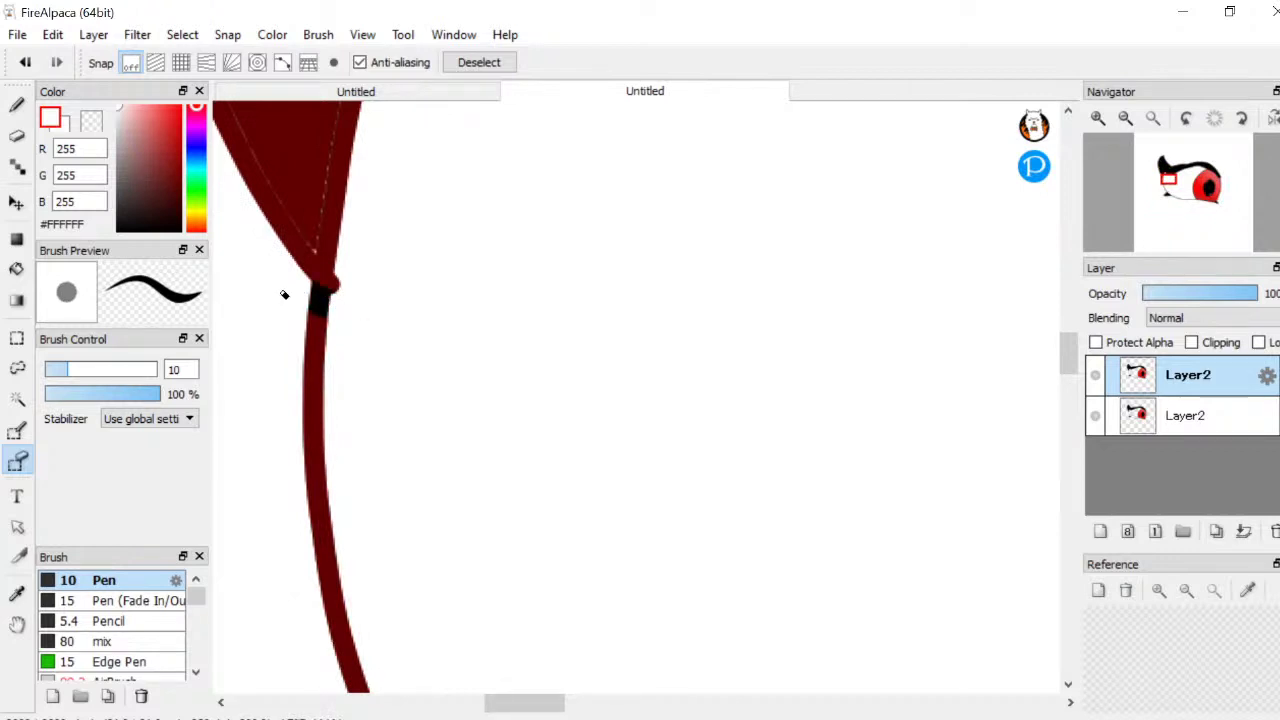
Erase the selection from the short stretch of iris outline directly below the lash's inner corner
scroll(284, 295, "down", 4)
scroll(790, 305, "up", 6)
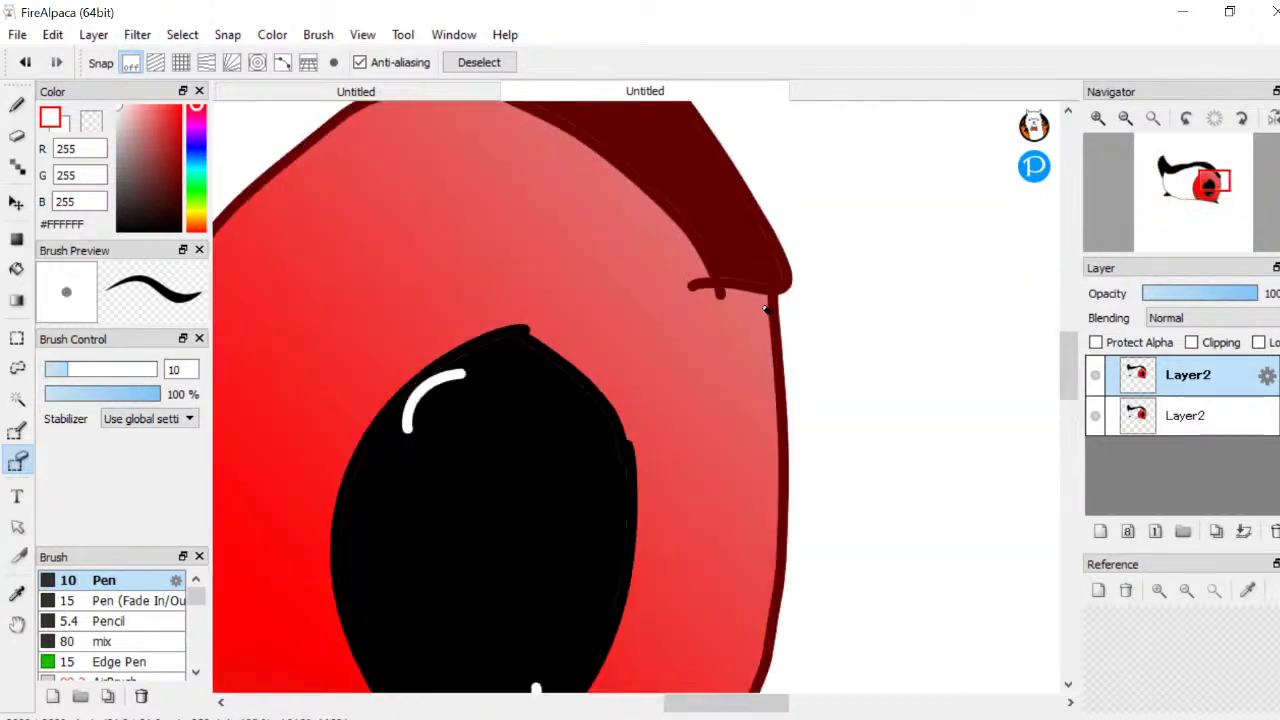
left_click_drag(817, 277, 842, 274)
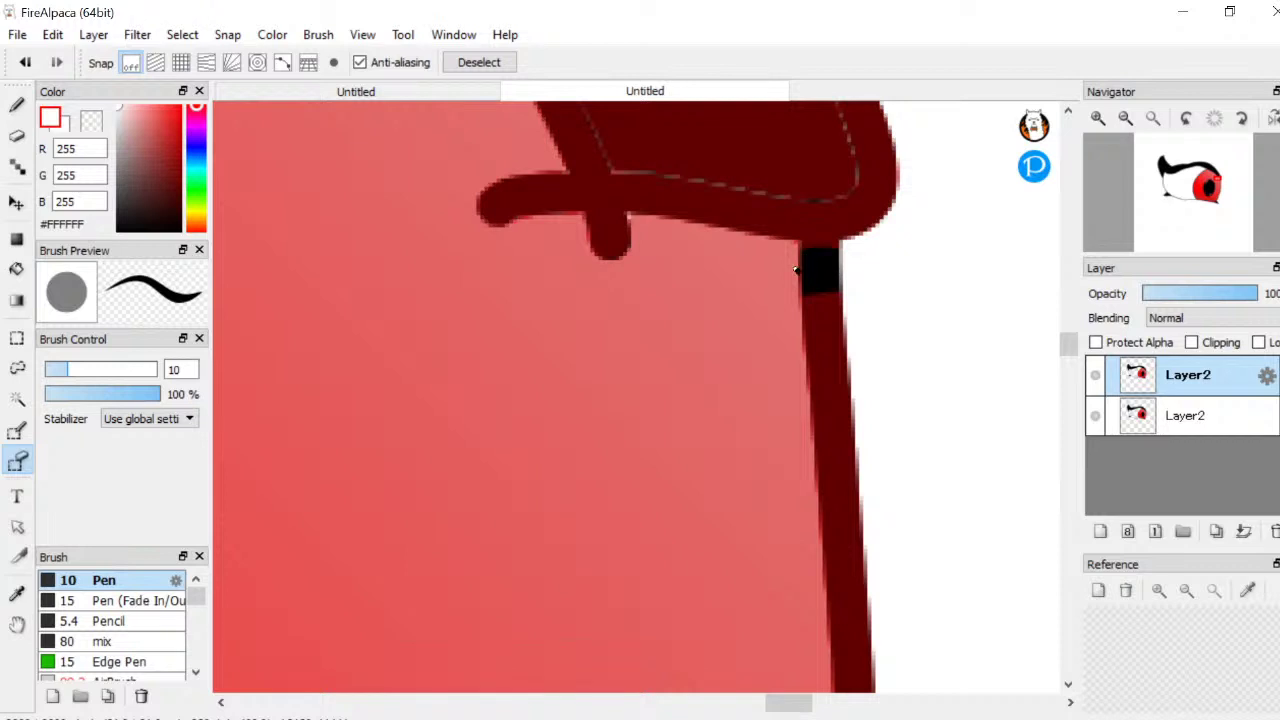
scroll(797, 270, "down", 5)
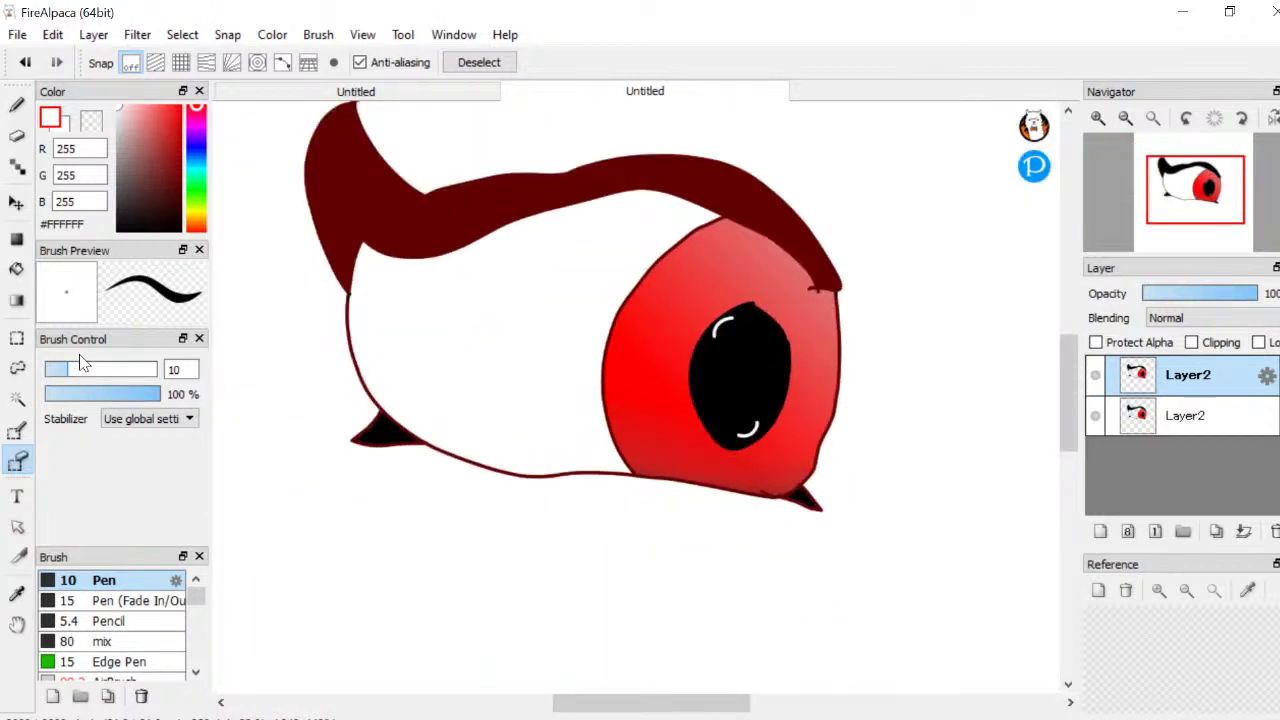
Enlarge the Select Eraser to 345 and remove the lower lid line and lower lashes from the selection
left_click_drag(82, 366, 158, 367)
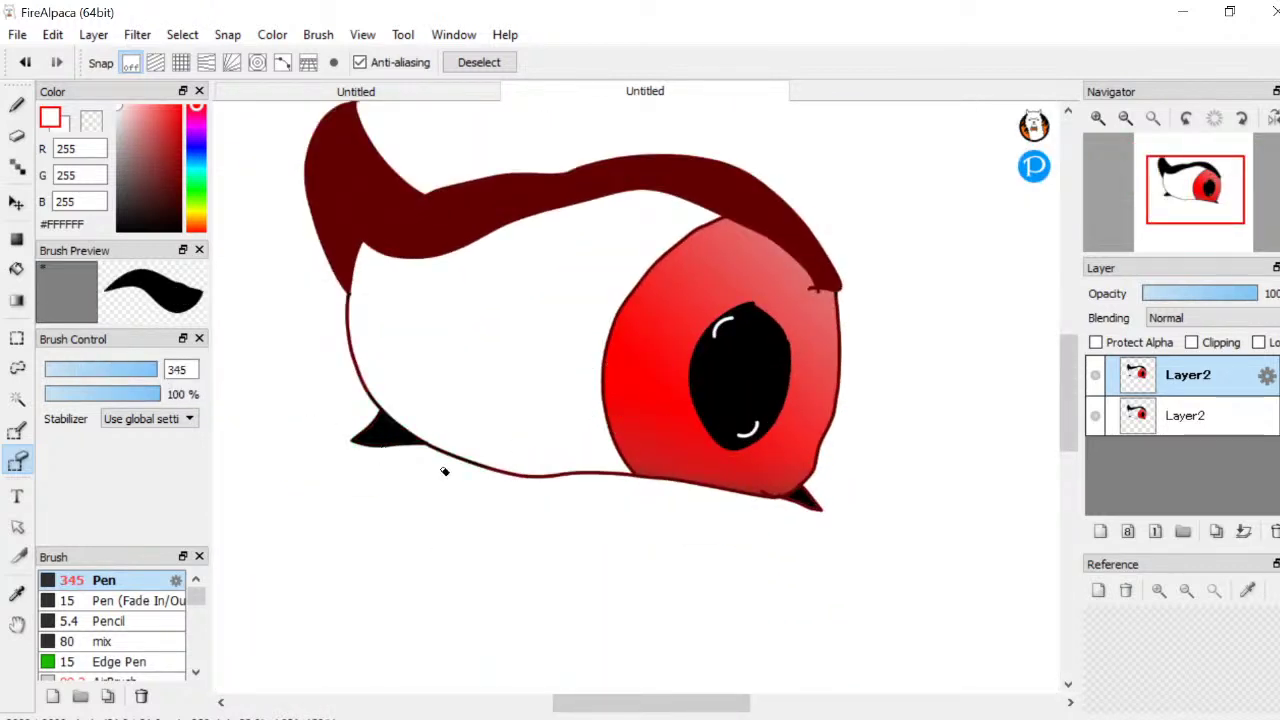
mouse_move(564, 489)
left_mouse_down()
mouse_move(761, 491)
mouse_move(851, 517)
left_mouse_up()
scroll(850, 380, "up", 3)
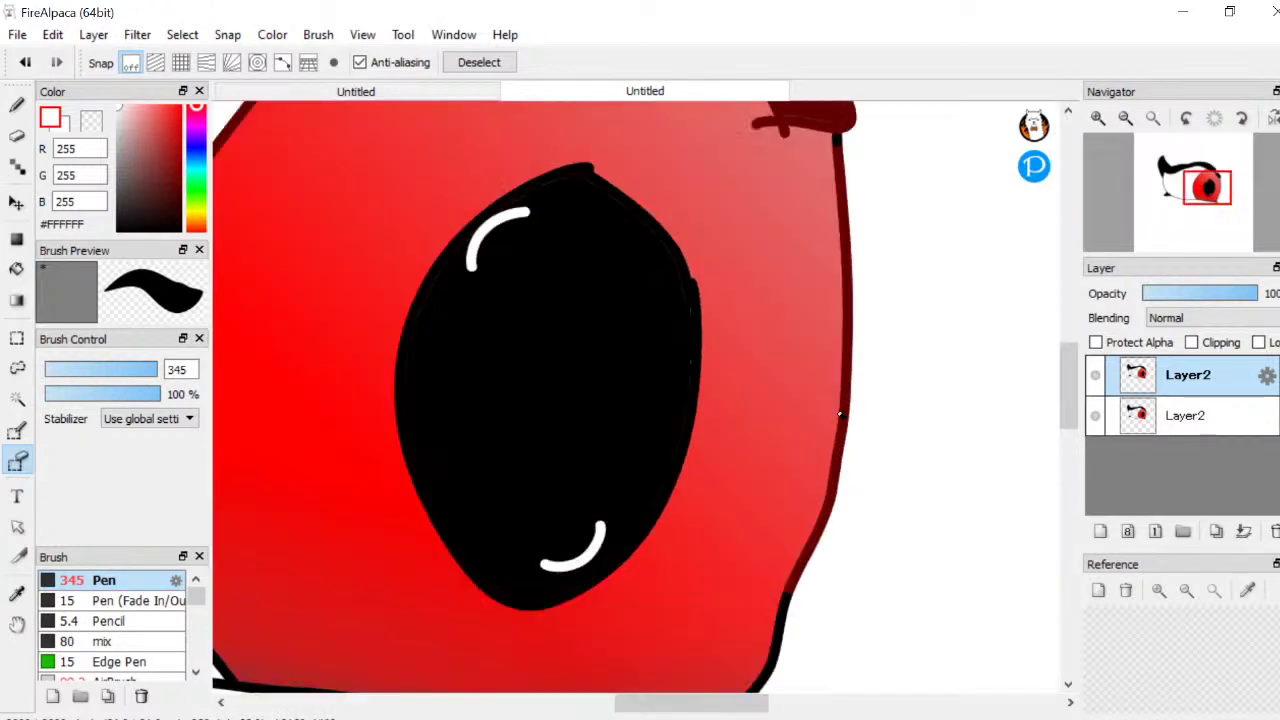
scroll(850, 470, "down", 3)
scroll(834, 548, "up", 1)
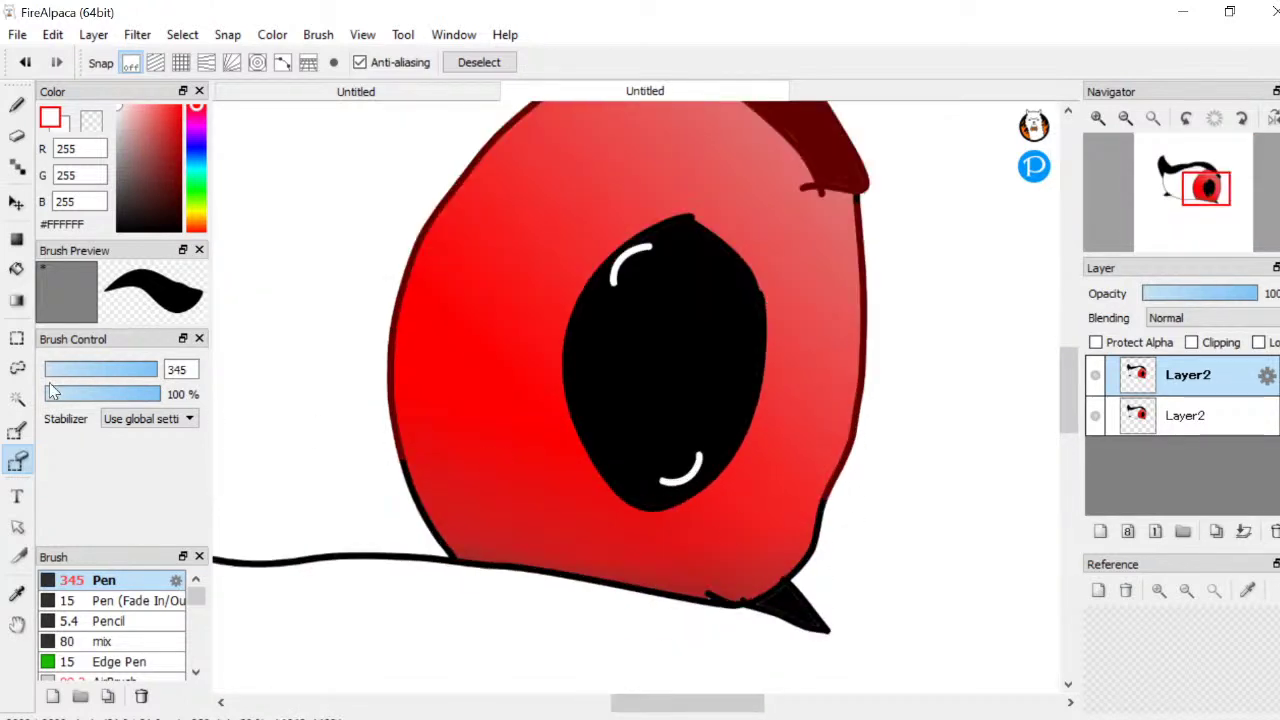
Set the Select Eraser size to 124 and remove the iris's right outline from the selection up to the lash
left_click(95, 369)
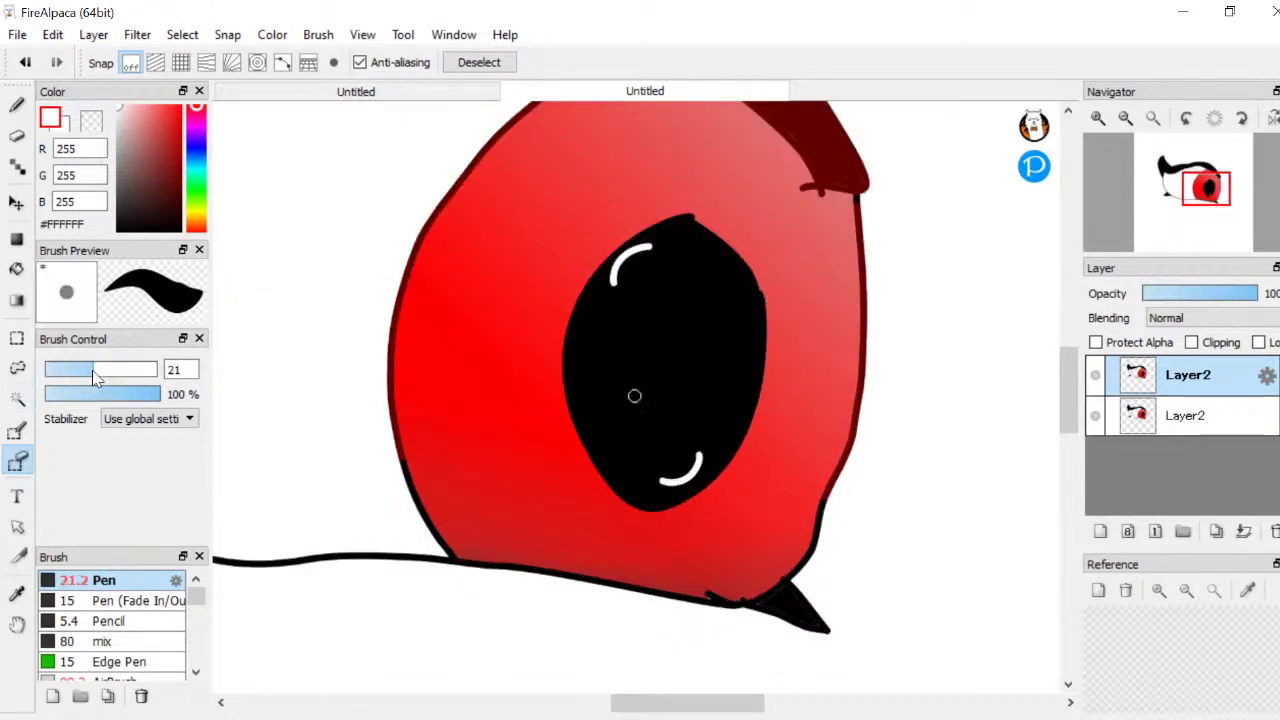
left_click(153, 369)
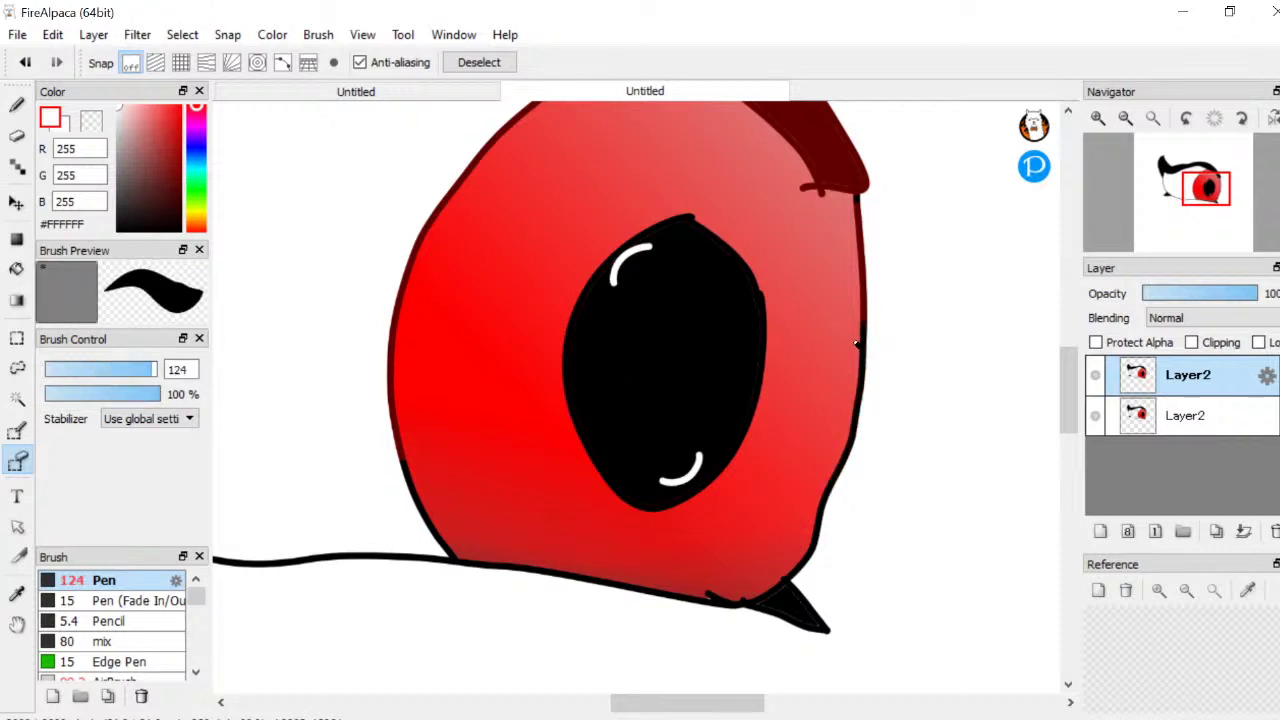
left_click_drag(856, 344, 858, 226)
scroll(858, 226, "up", 4)
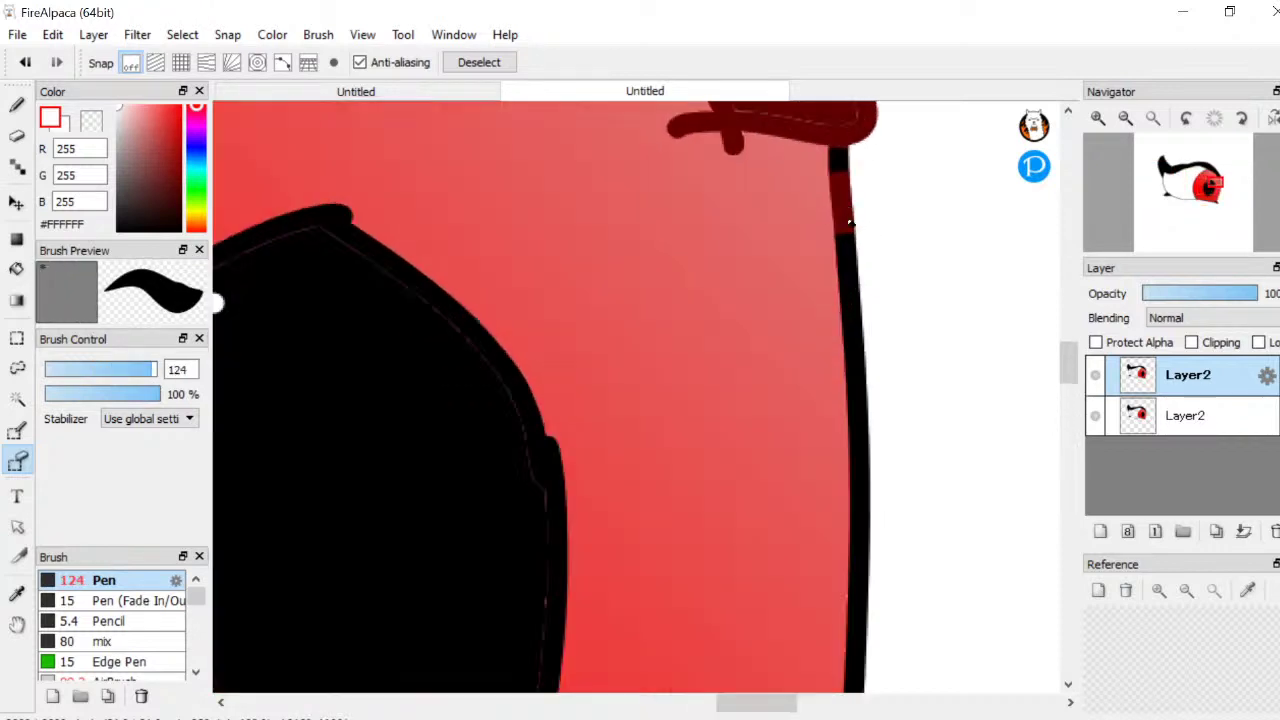
scroll(849, 222, "down", 1)
scroll(834, 362, "down", 3)
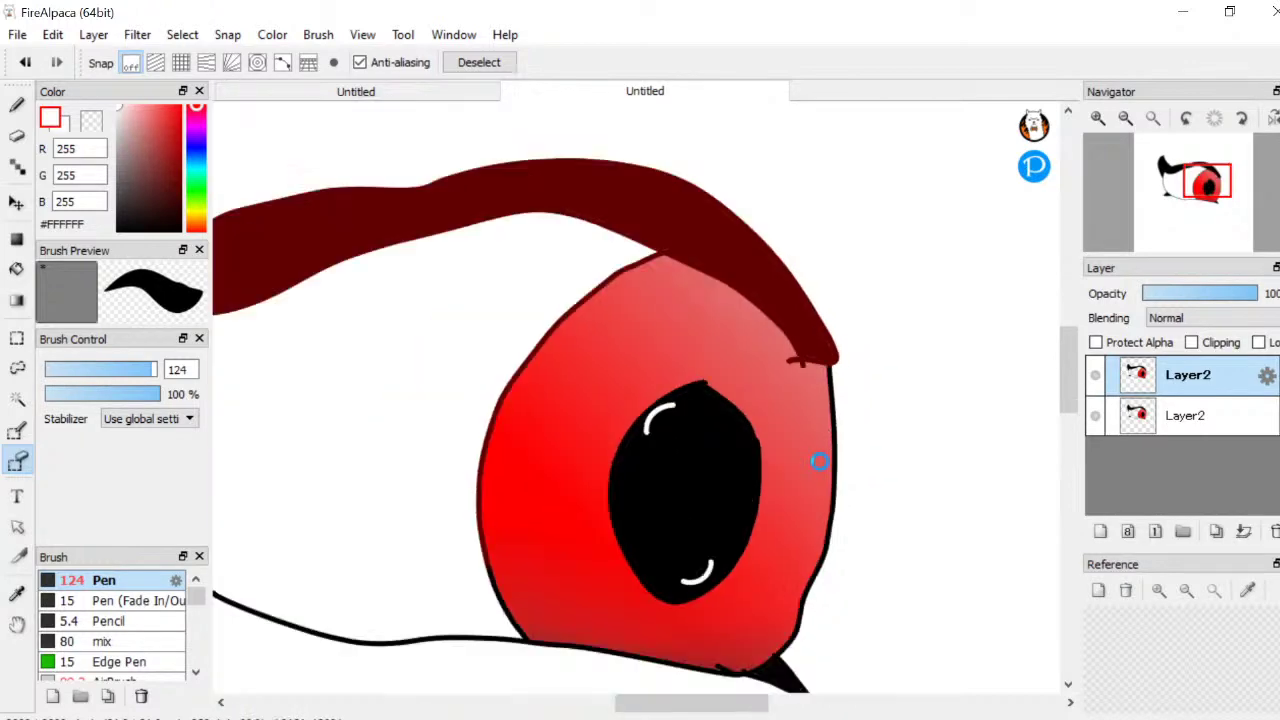
Remove the eye's outer left outline from the selection, from the lower lash up to the upper lash's tail
scroll(819, 461, "down", 2)
scroll(463, 471, "up", 4)
scroll(579, 561, "up", 2)
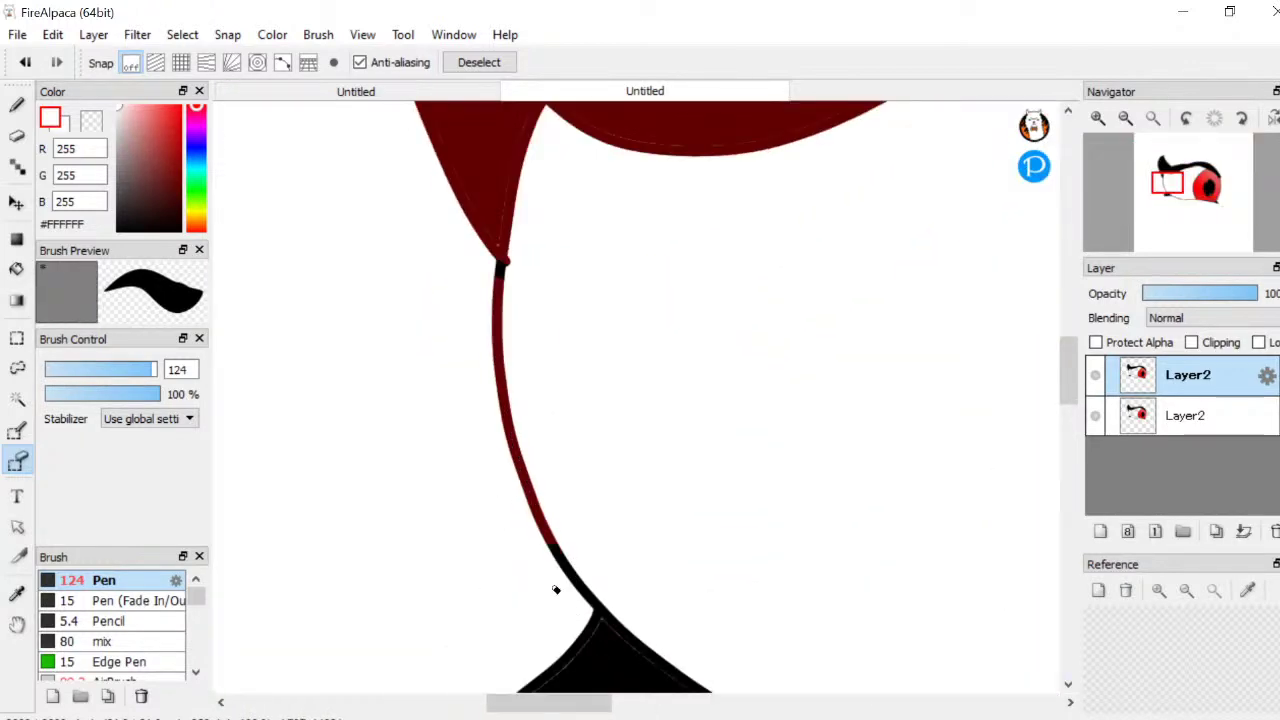
mouse_move(556, 590)
left_mouse_down()
mouse_move(506, 473)
mouse_move(485, 320)
left_mouse_up()
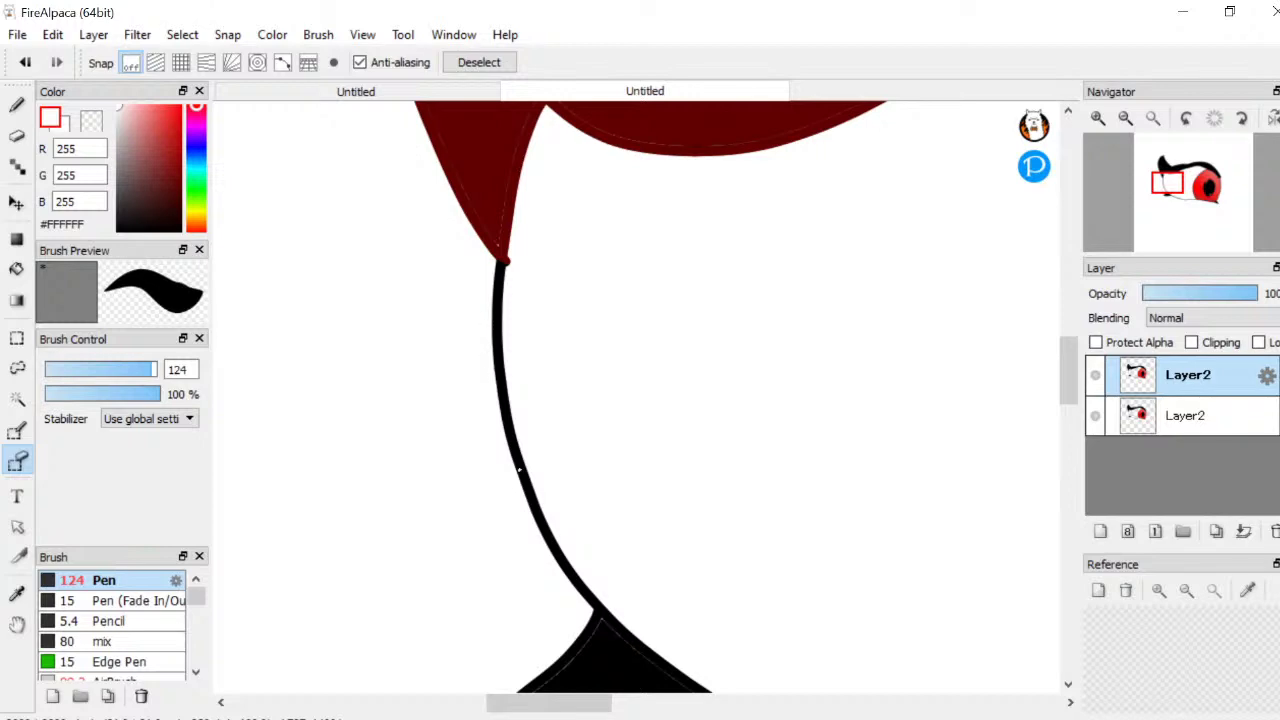
scroll(530, 548, "down", 3)
scroll(549, 583, "up", 3)
scroll(634, 614, "down", 3)
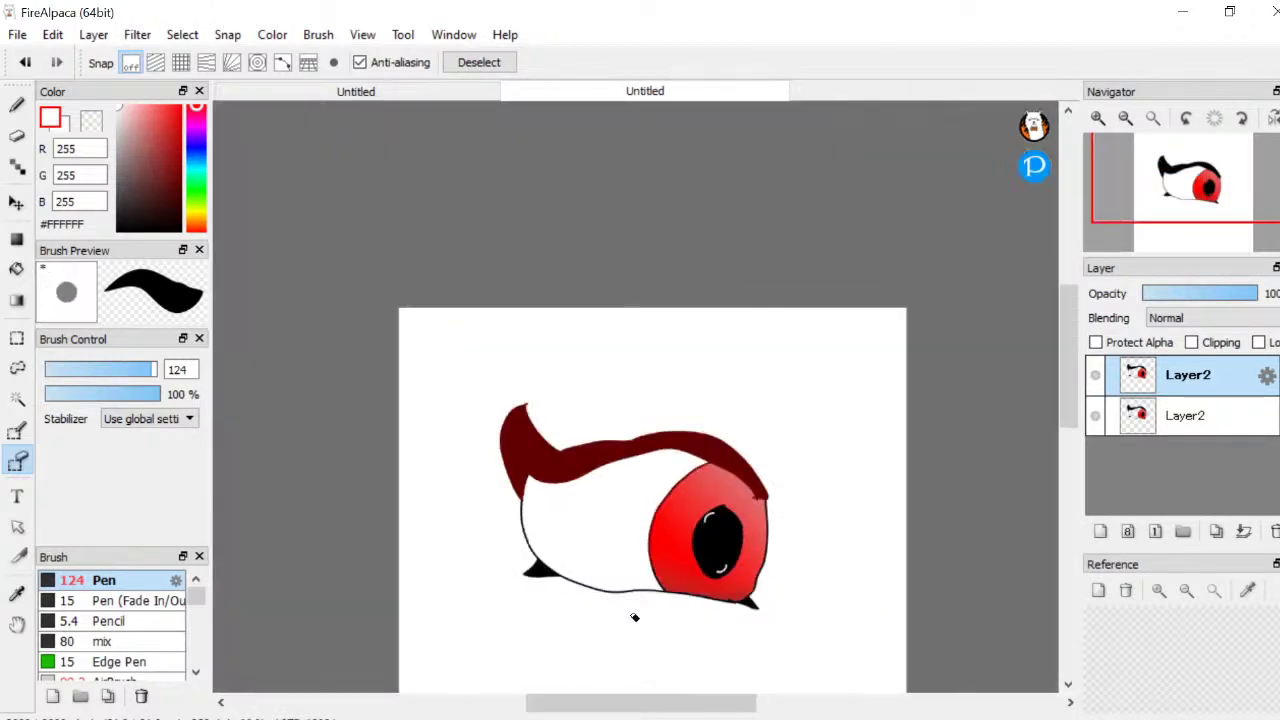
Remove the lower part of the iris's left outline from the selection with the Select Eraser
scroll(834, 543, "up", 2)
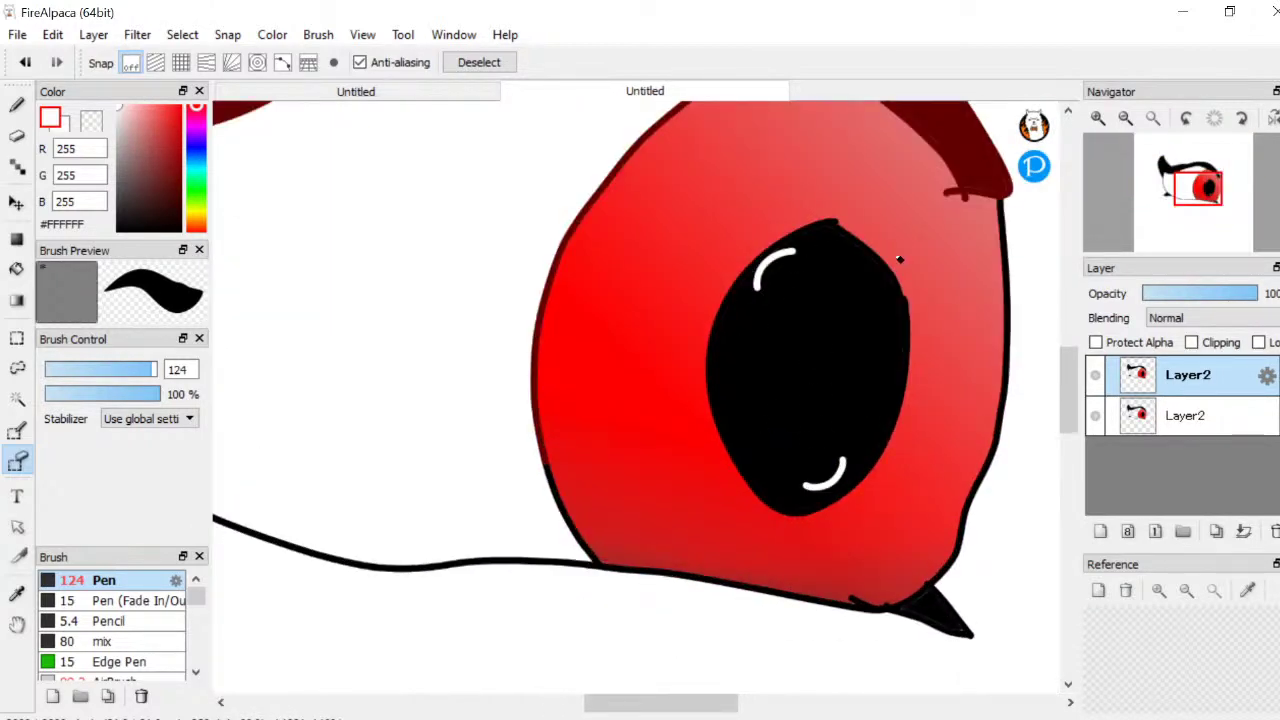
scroll(784, 561, "down", 3)
scroll(861, 518, "up", 1)
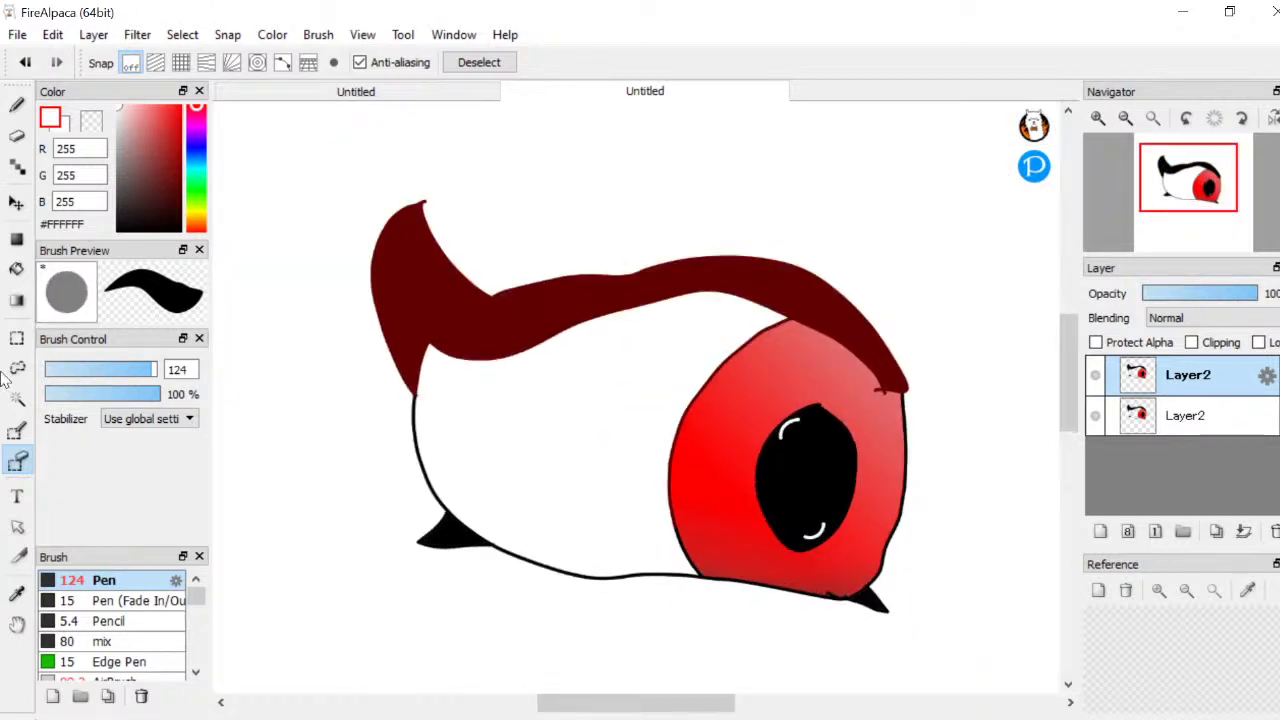
left_click(16, 202)
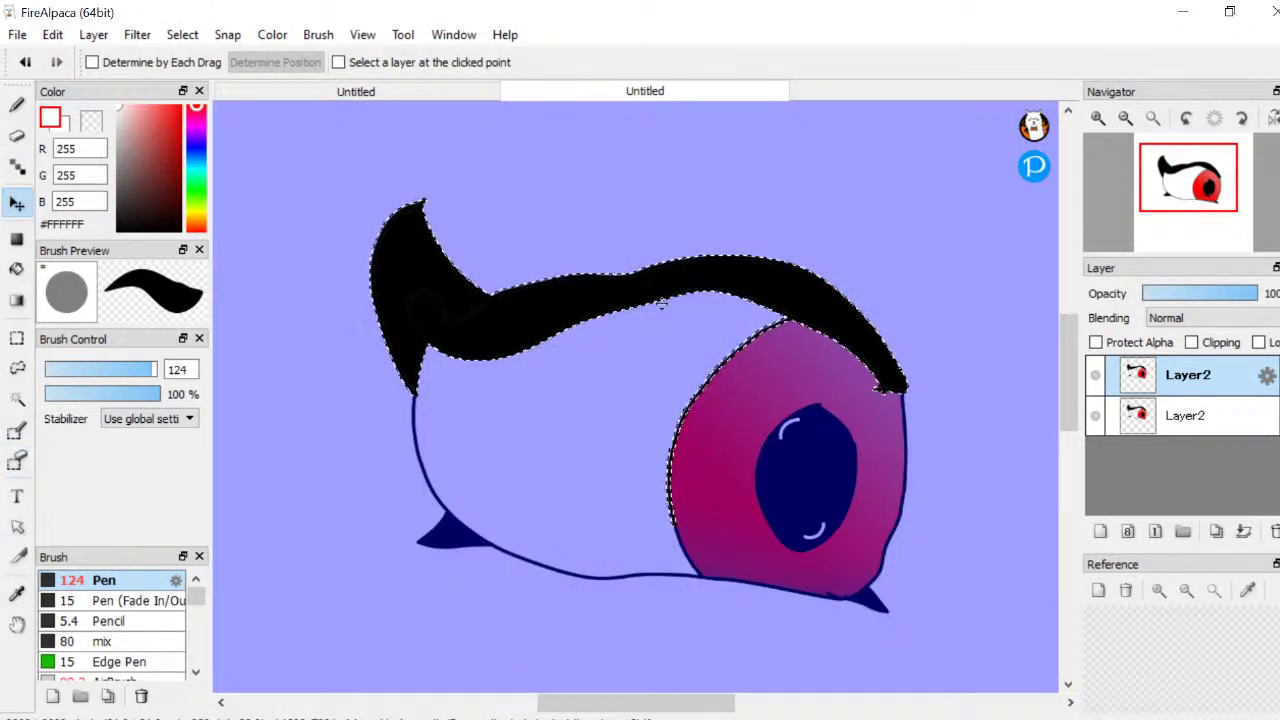
left_click(16, 136)
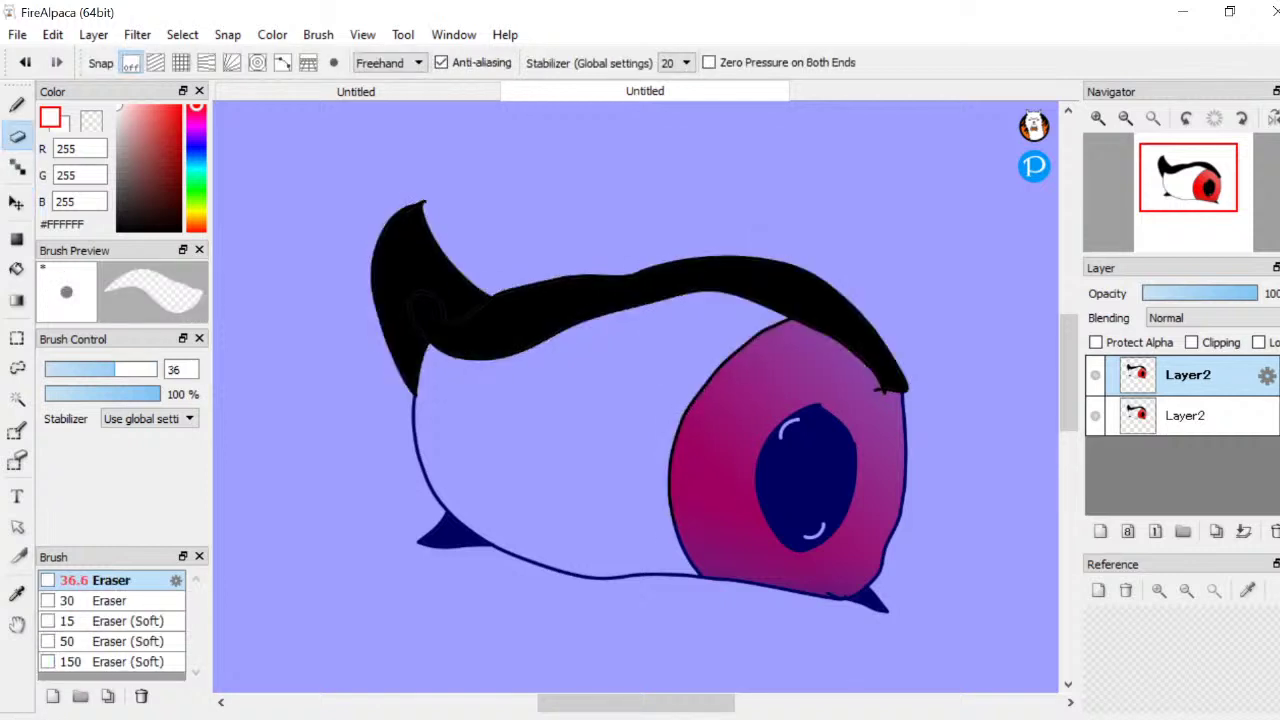
left_click(16, 461)
scroll(690, 545, "up", 3)
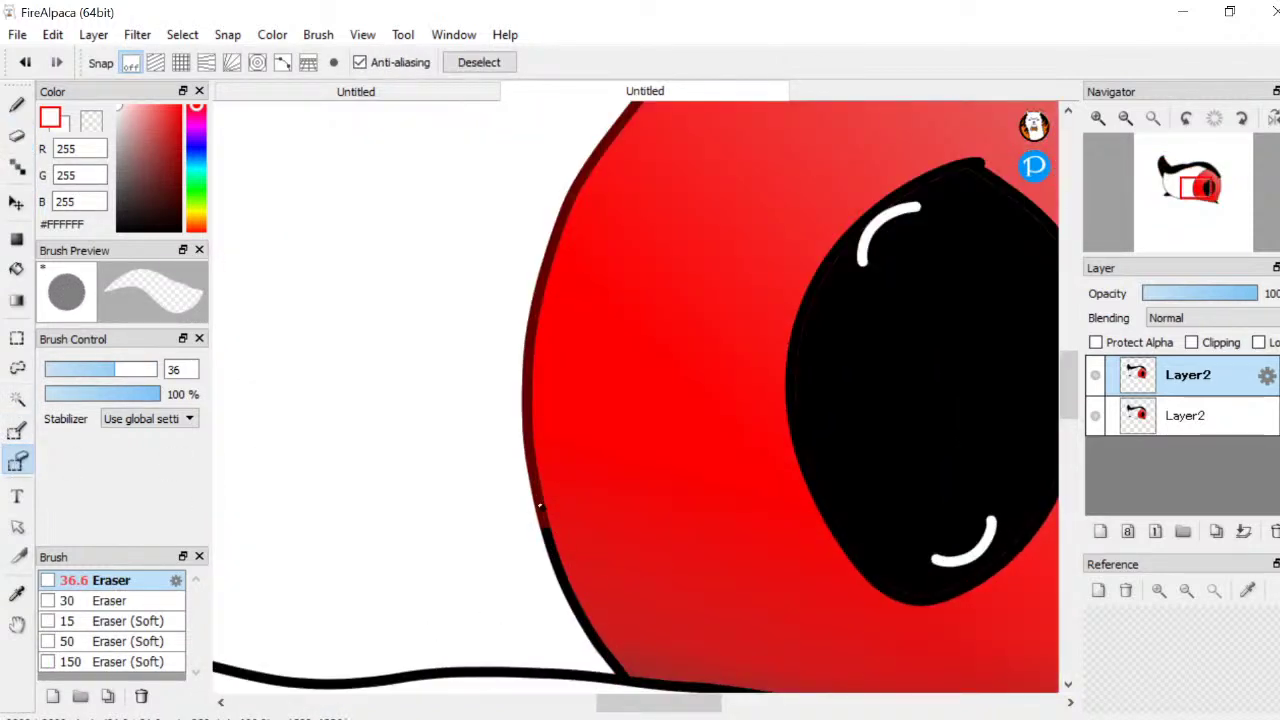
mouse_move(540, 507)
left_mouse_down()
mouse_move(531, 349)
mouse_move(594, 220)
left_mouse_up()
scroll(594, 220, "down", 3)
scroll(674, 204, "up", 3)
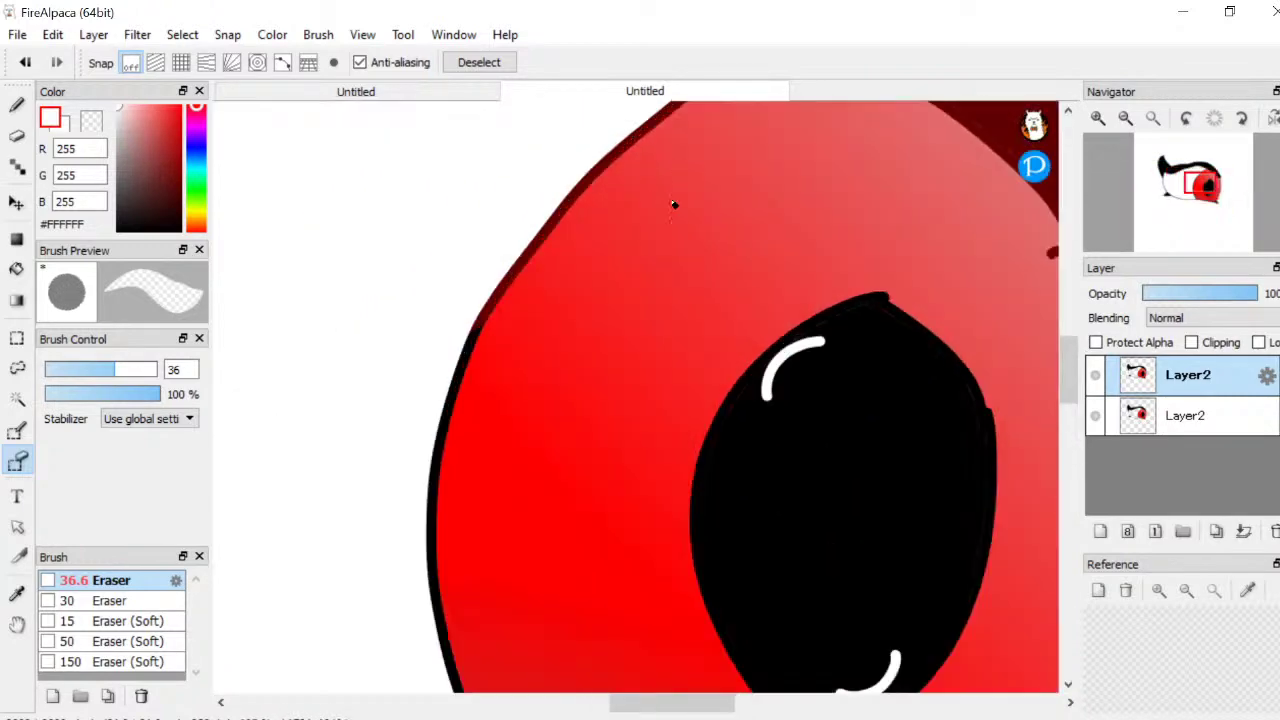
scroll(674, 204, "down", 3)
scroll(652, 251, "up", 3)
Set the Select Eraser size to 21 and remove the iris's upper-left outline from the selection up to the lash
left_click_drag(117, 372, 93, 372)
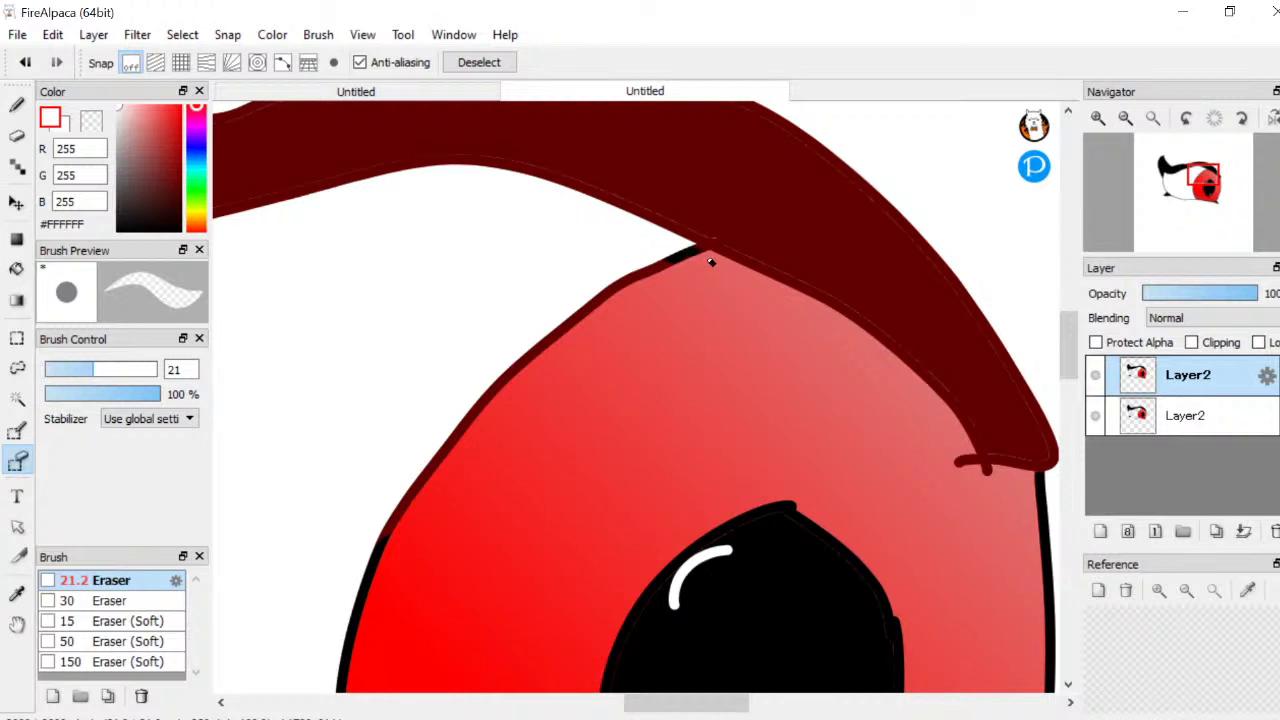
left_click_drag(681, 283, 600, 300)
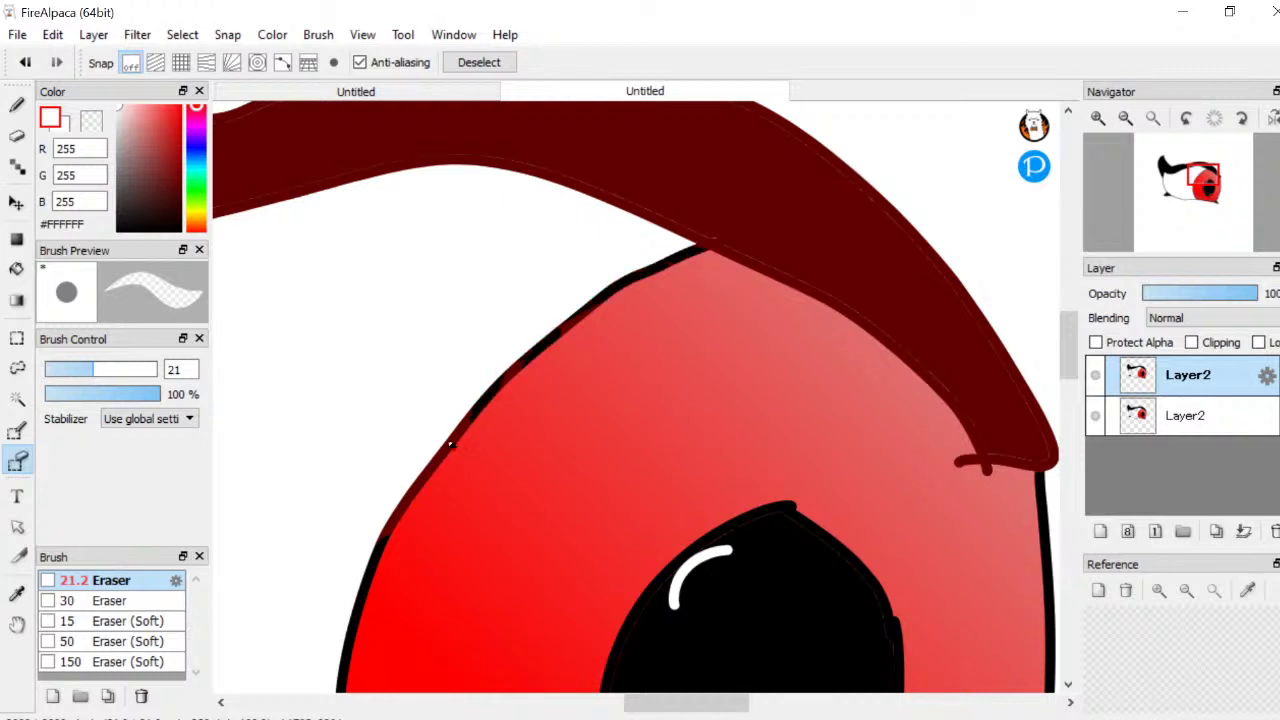
mouse_move(450, 443)
left_mouse_down()
mouse_move(522, 405)
mouse_move(616, 297)
left_mouse_up()
left_click_drag(395, 550, 445, 435)
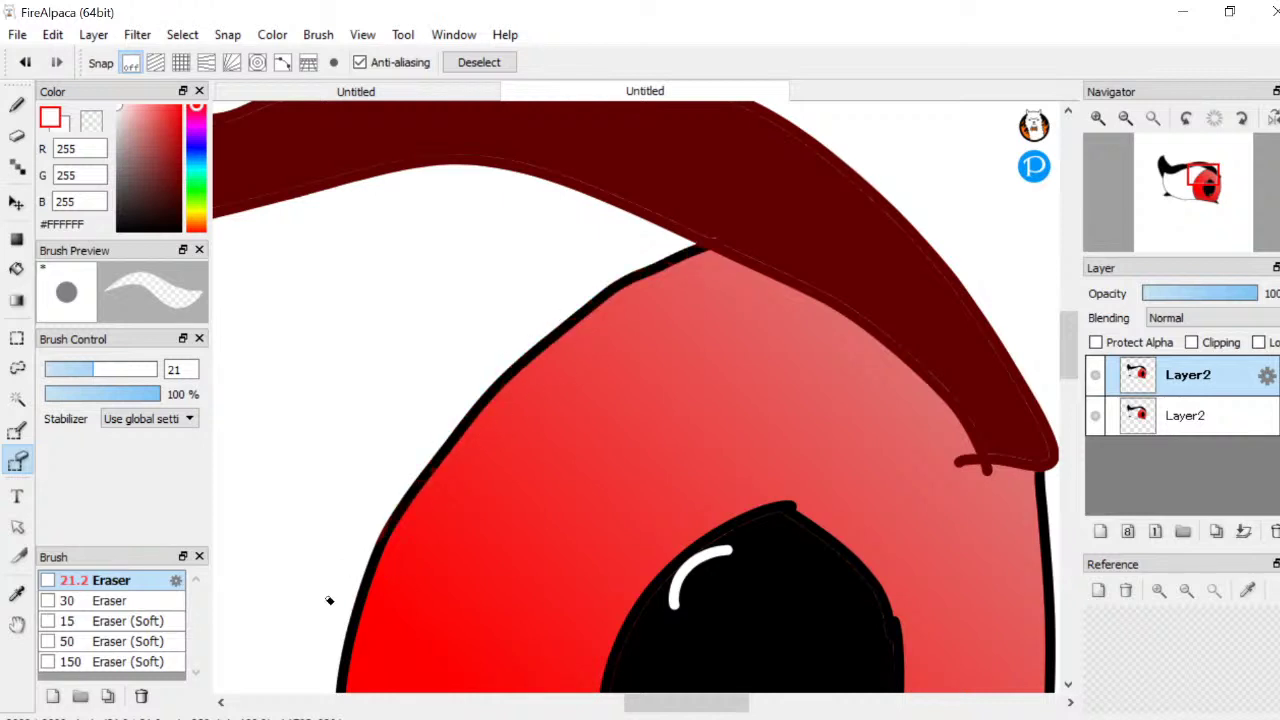
Check the selection around the iris and clear the leftover selected specks along its upper-left outline
scroll(414, 515, "down", 5)
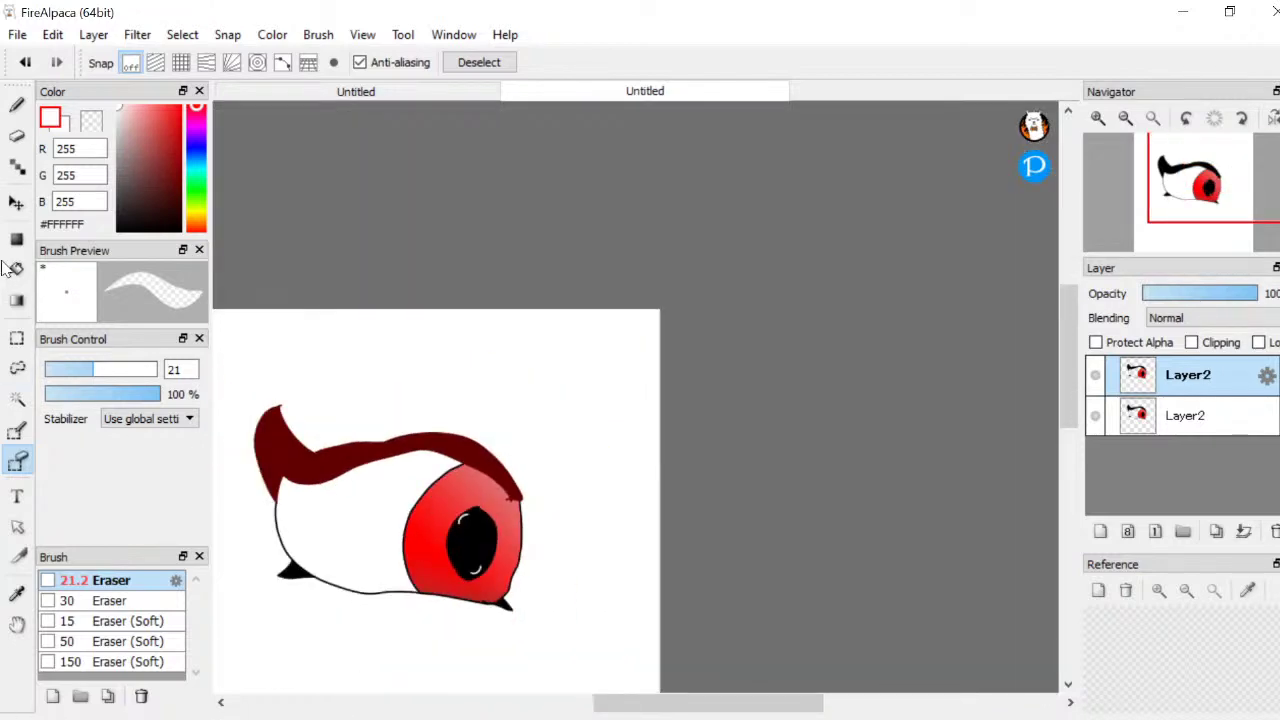
left_click(14, 202)
scroll(234, 334, "down", 2)
scroll(449, 490, "up", 6)
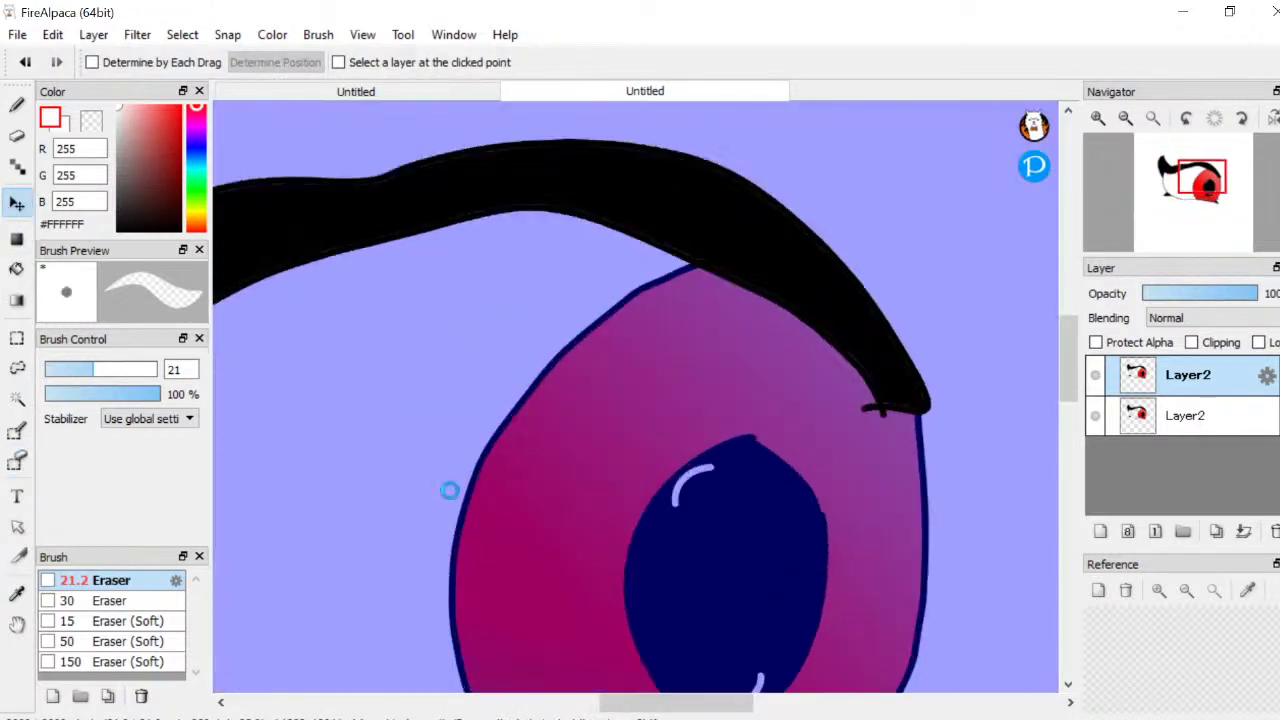
scroll(505, 565, "up", 2)
left_click(16, 135)
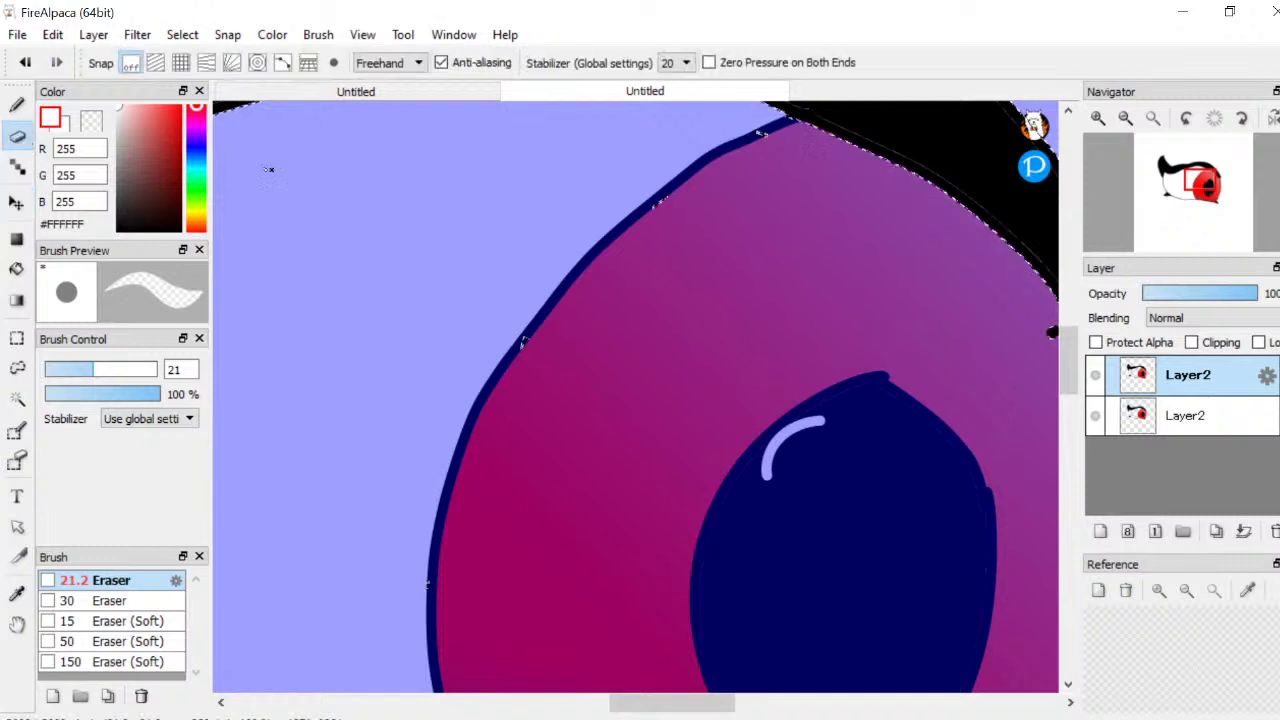
left_click(16, 460)
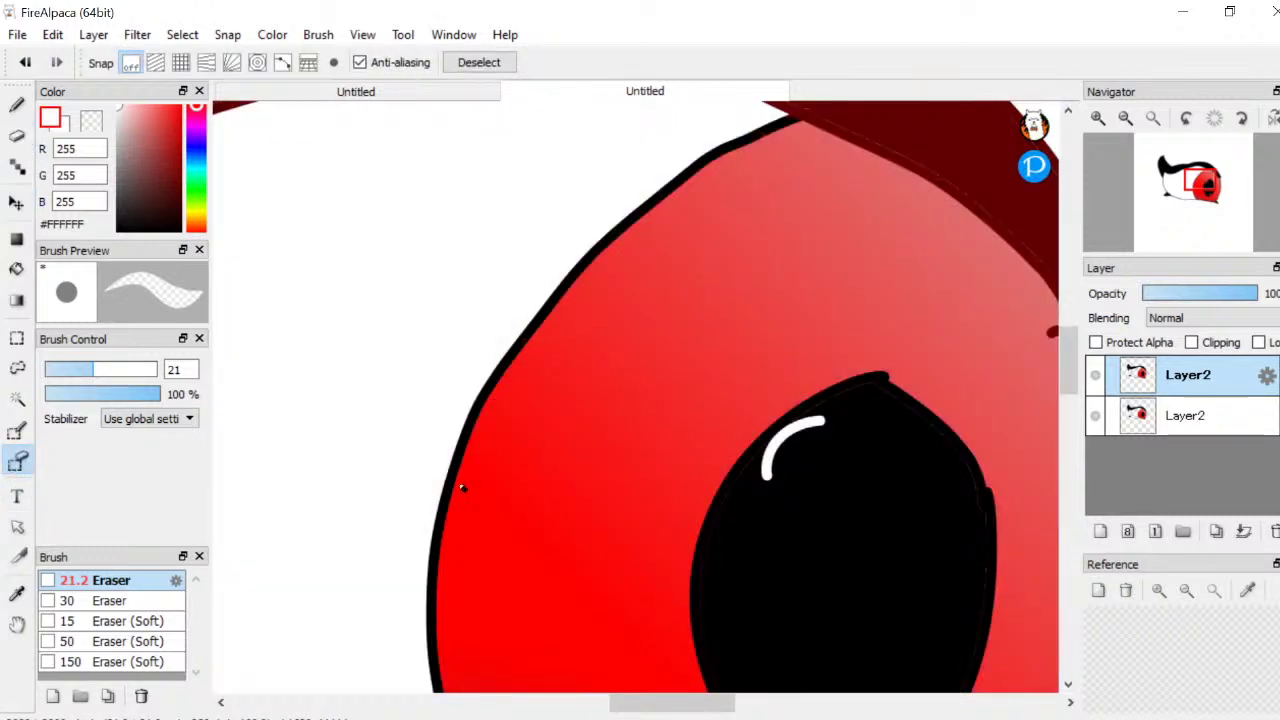
Set the Select Eraser size to 10.9 and remove the selected sliver crossing the iris outline just below the upper lash
left_click(16, 202)
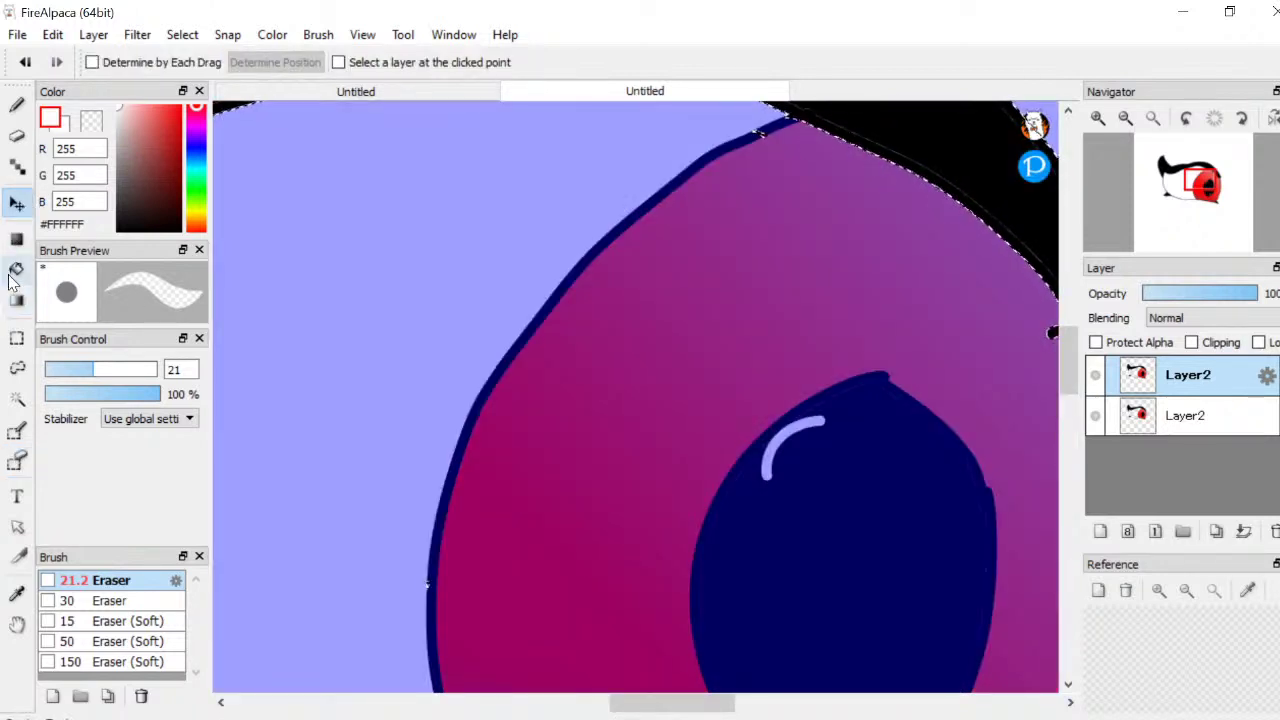
scroll(443, 420, "down", 3)
scroll(443, 500, "up", 2)
scroll(451, 512, "down", 3)
scroll(455, 560, "up", 2)
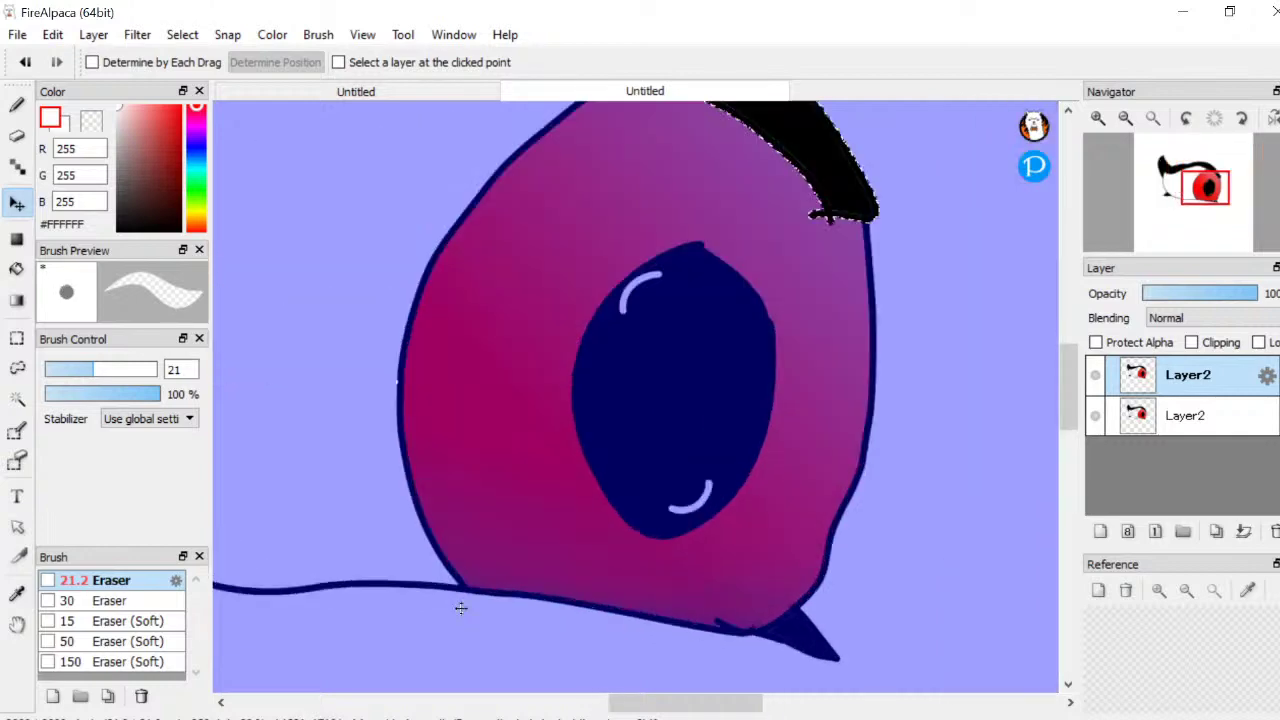
scroll(440, 520, "down", 1)
scroll(417, 457, "up", 2)
scroll(543, 235, "down", 2)
scroll(543, 235, "up", 5)
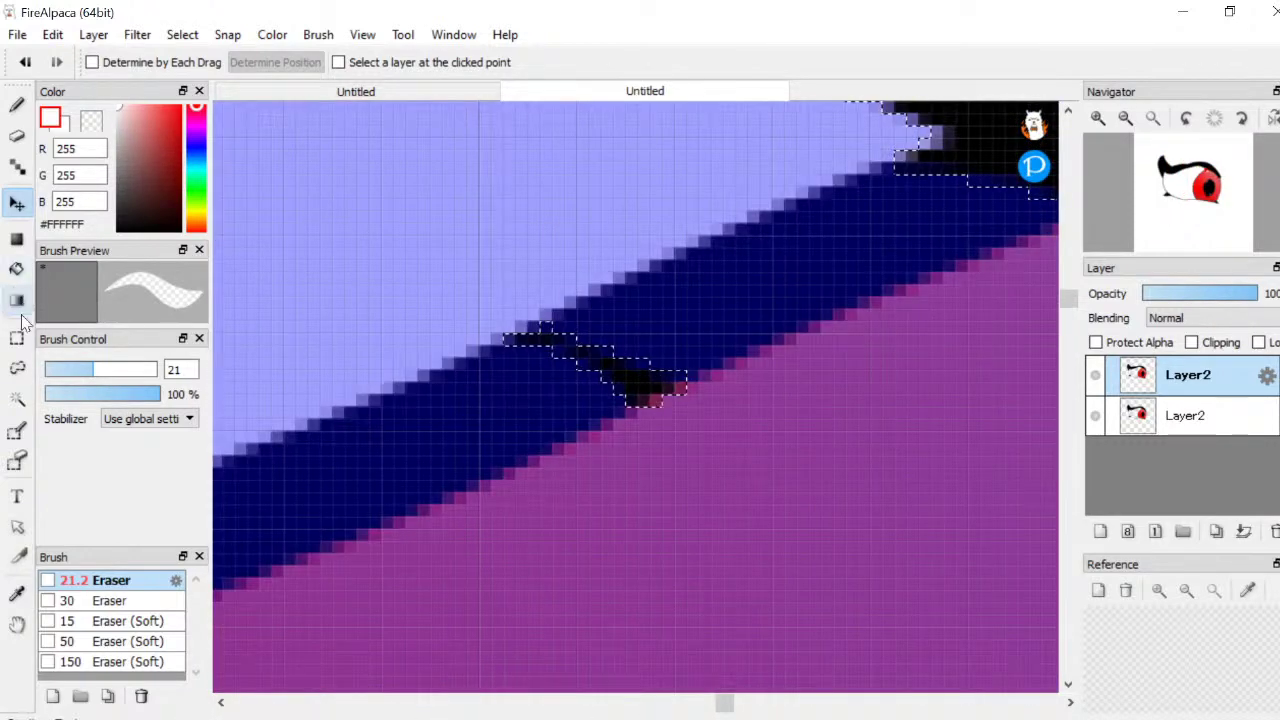
left_click(16, 137)
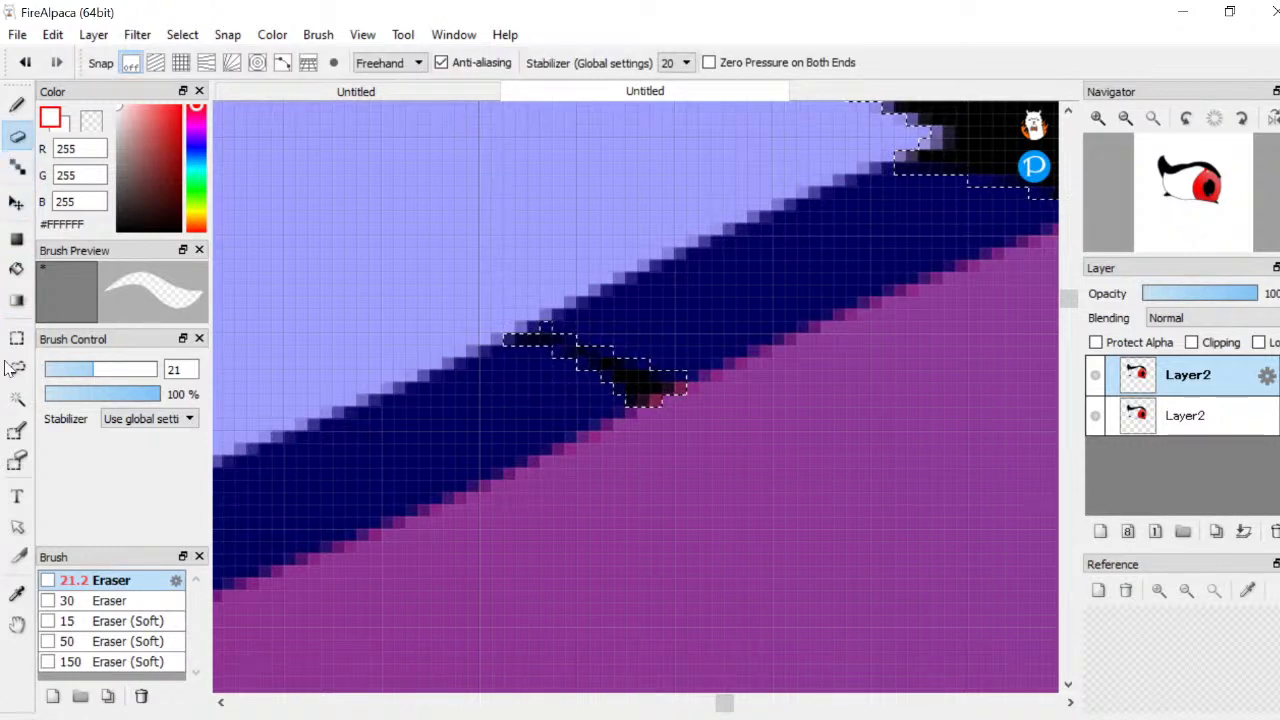
left_click(16, 460)
left_click_drag(80, 380, 69, 380)
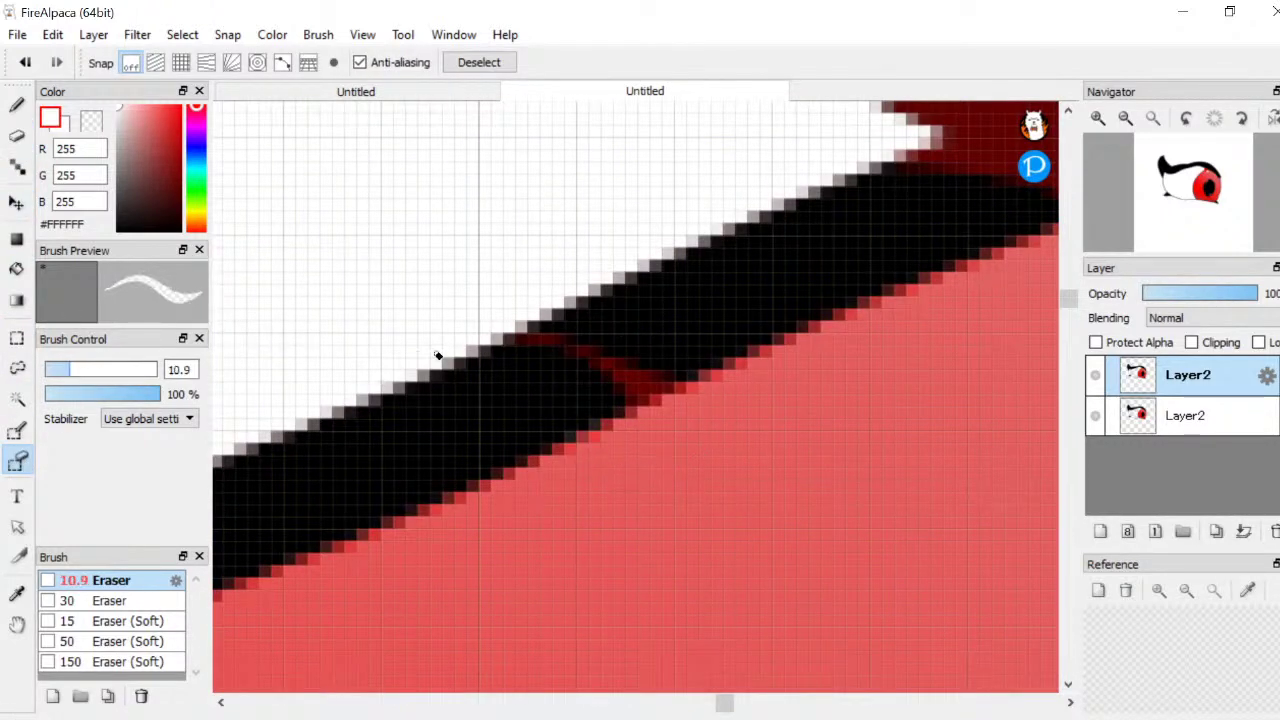
scroll(632, 418, "down", 3)
scroll(526, 540, "down", 3)
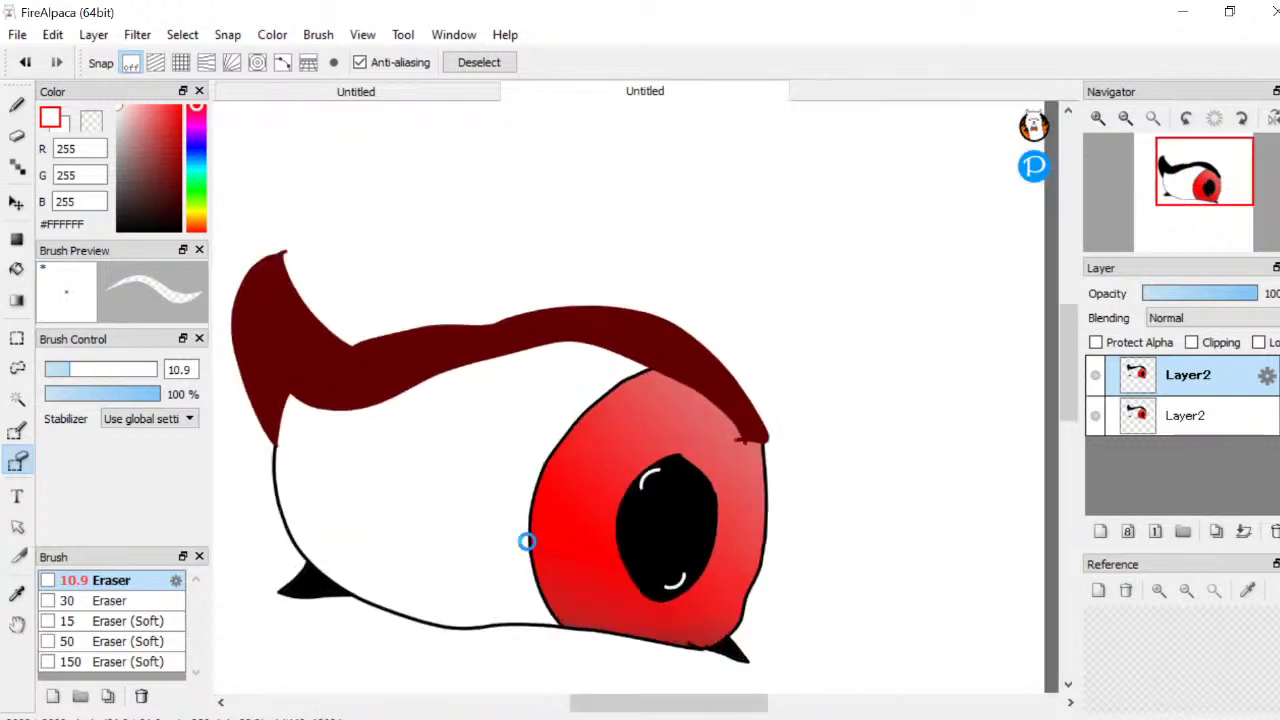
Find the last selected speck on the iris's left edge and remove it from the selection
scroll(554, 646, "up", 6)
scroll(441, 407, "up", 2)
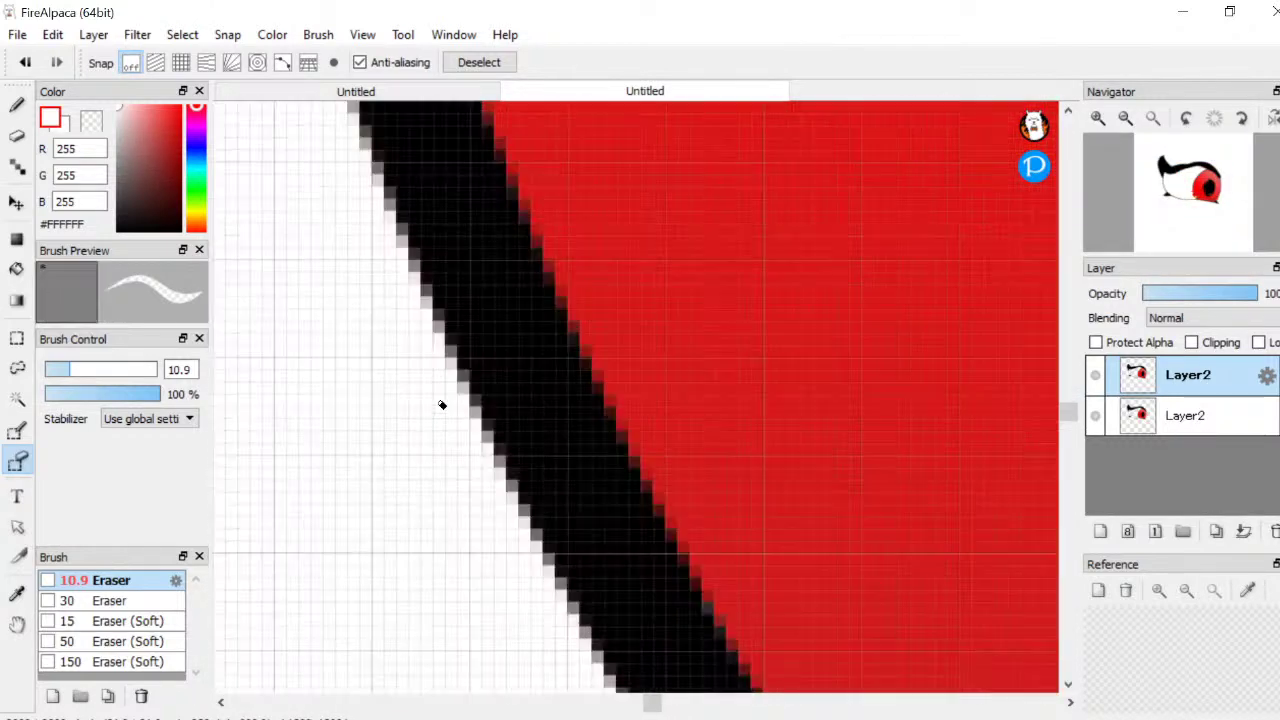
scroll(441, 407, "down", 7)
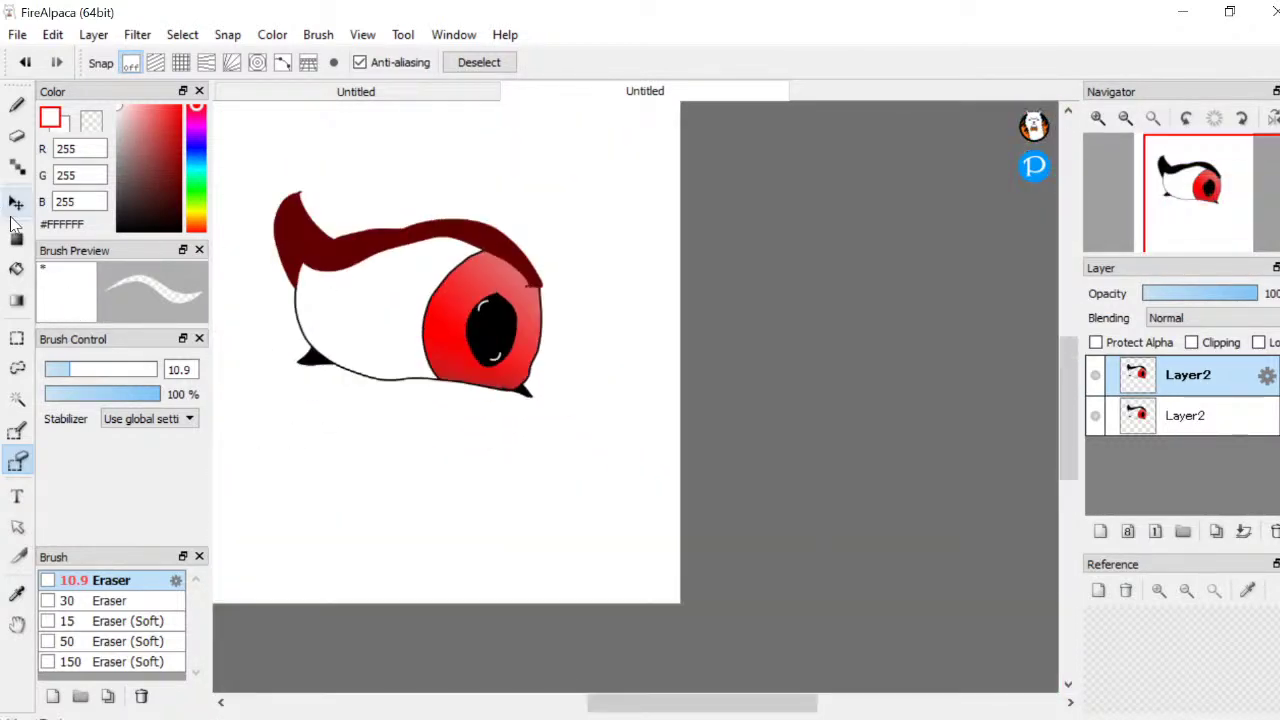
left_click(16, 205)
scroll(410, 320, "up", 4)
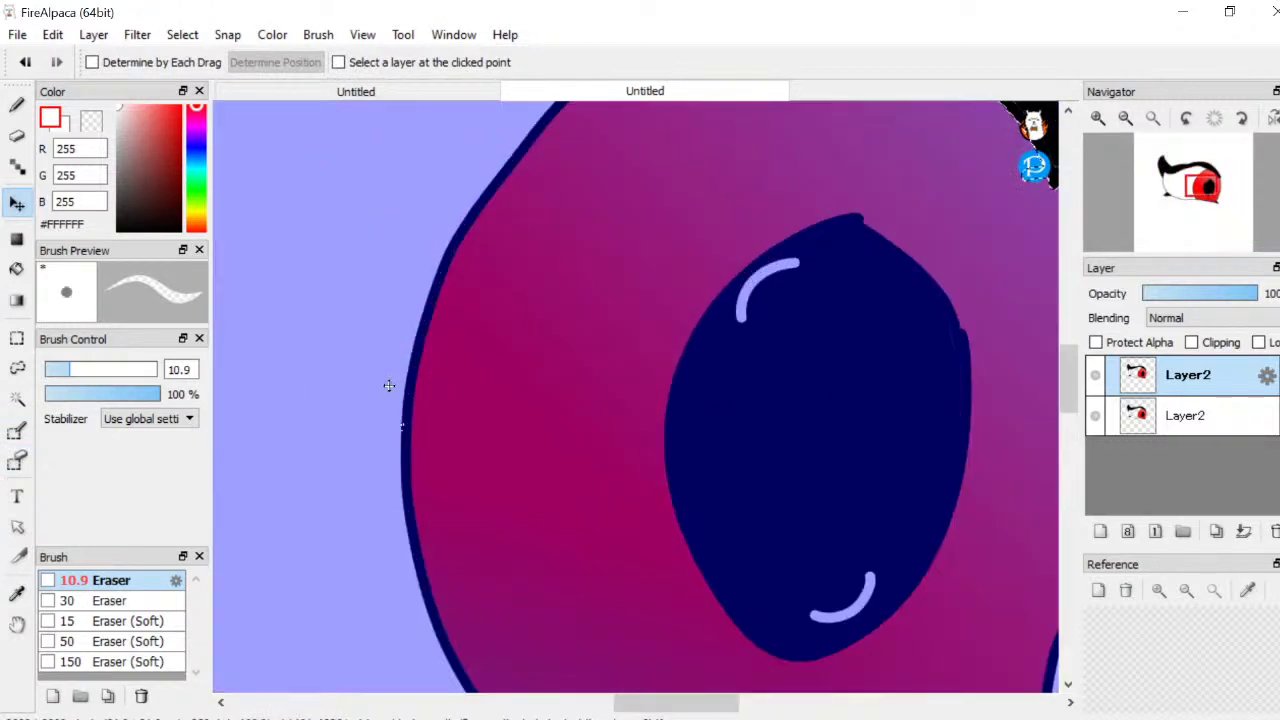
scroll(389, 385, "up", 2)
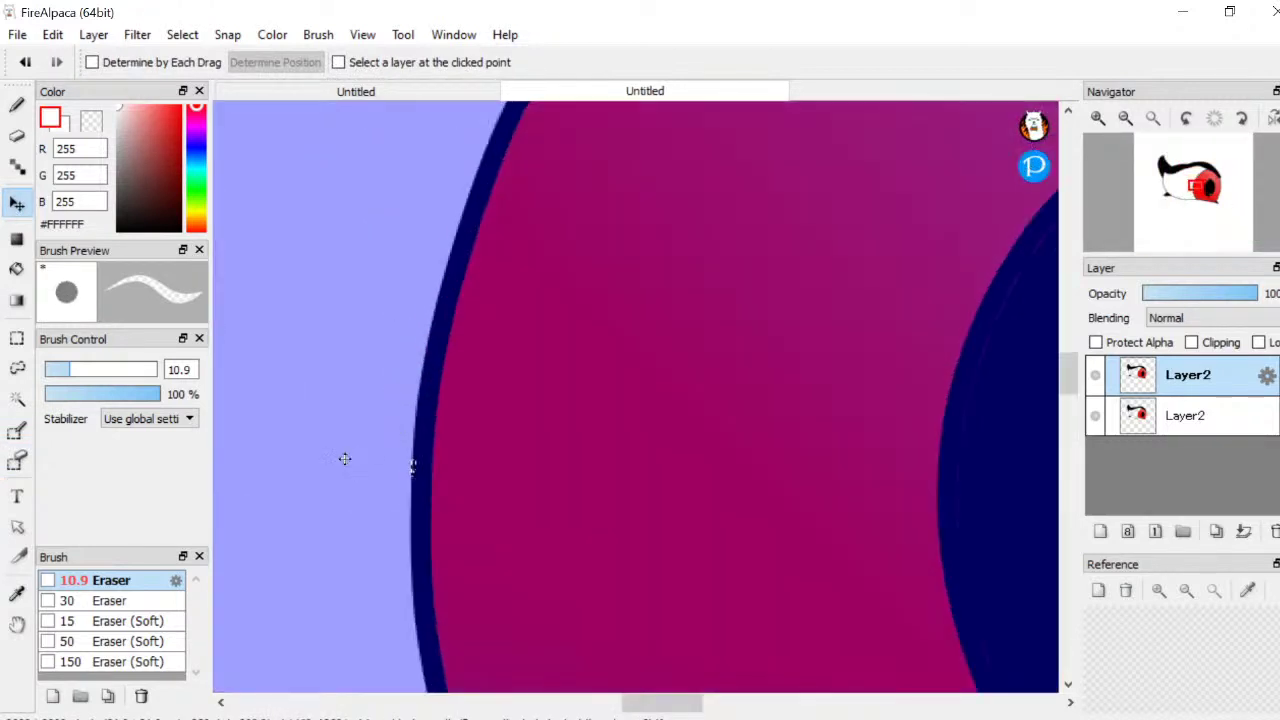
left_click(16, 461)
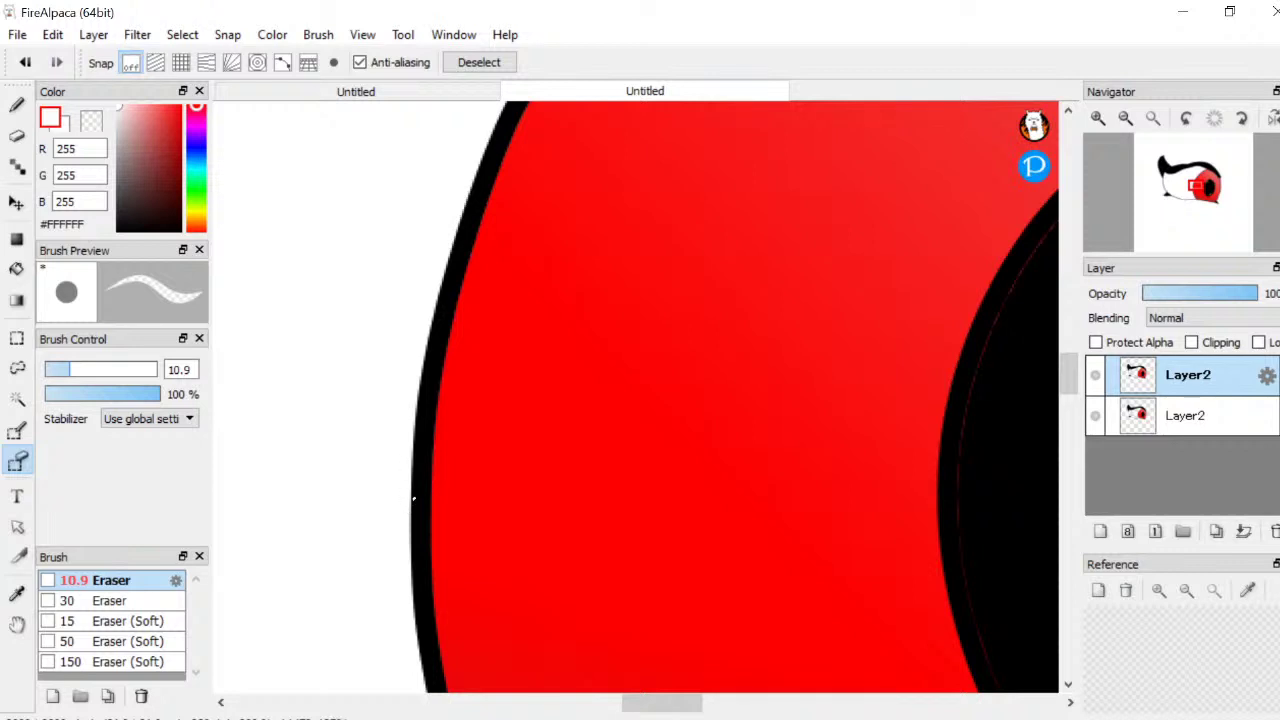
scroll(410, 488, "down", 6)
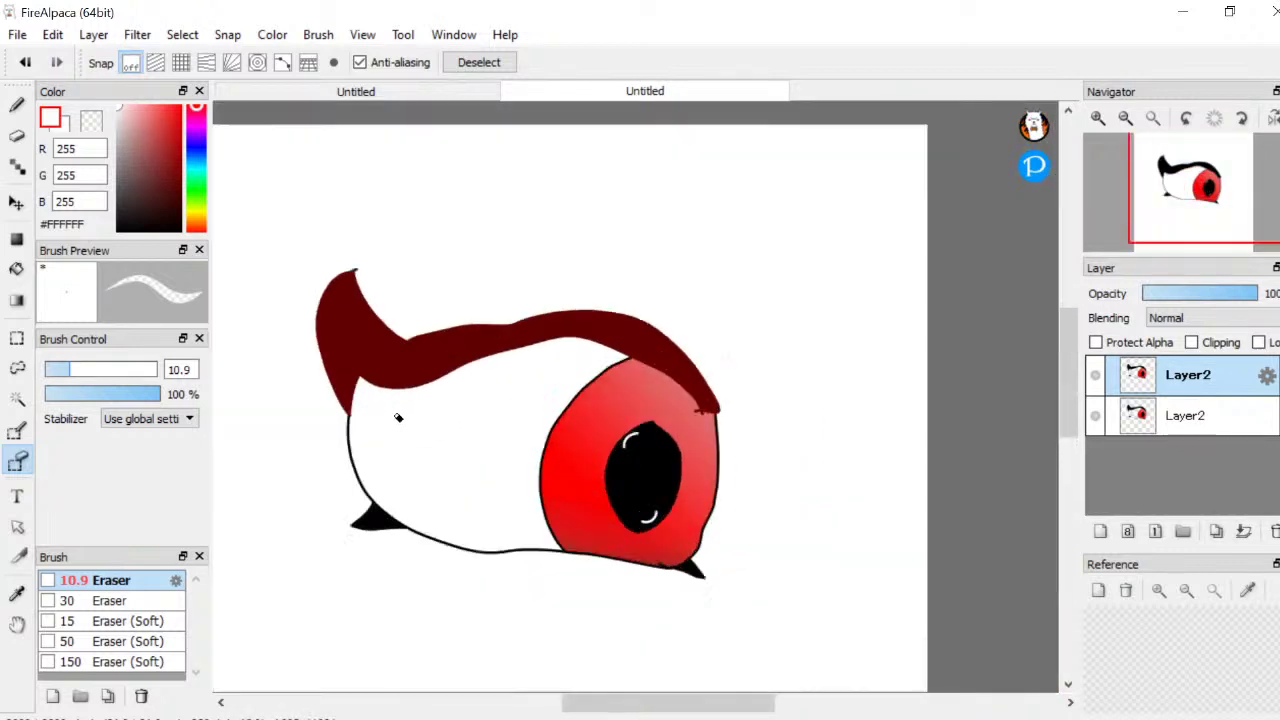
Move the selected upper lash slightly down over the eye, and undo and redo the move to compare both positions
left_click(16, 204)
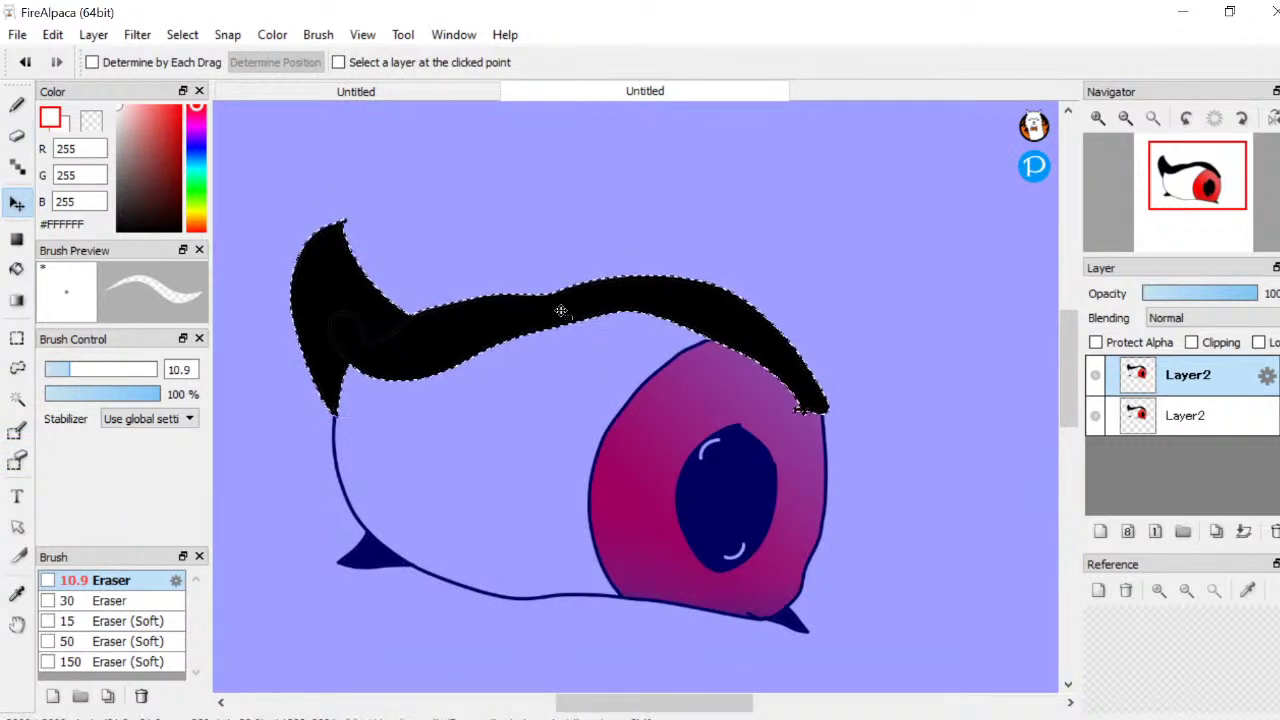
left_click_drag(561, 311, 565, 362)
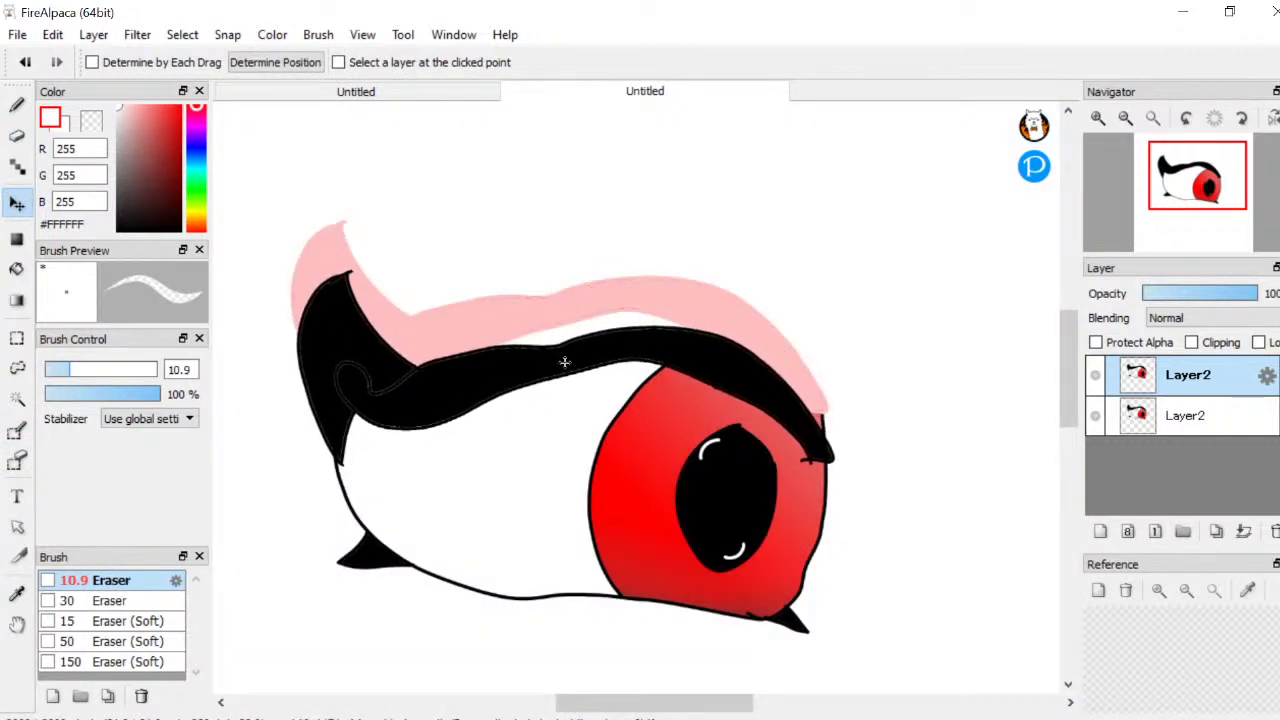
key("ctrl+z")
key("ctrl+y")
key("ctrl+z")
key("ctrl+y")
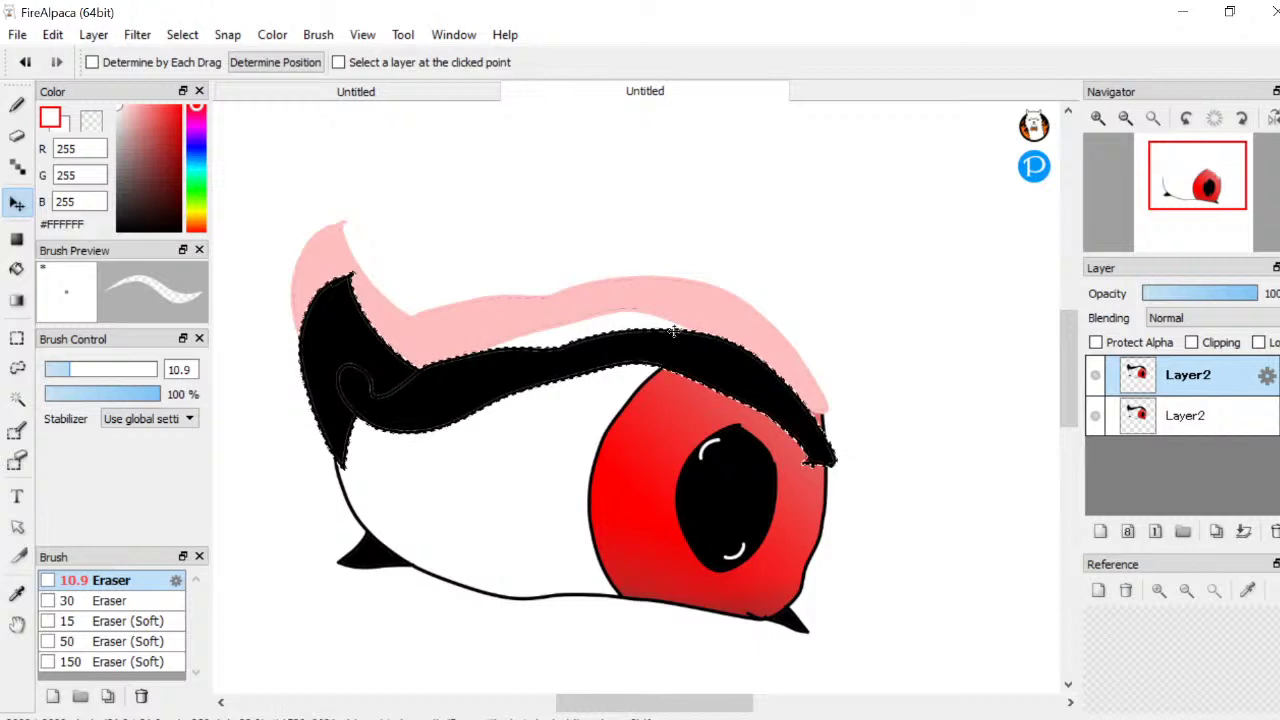
Deselect the lowered upper lash
left_click(16, 368)
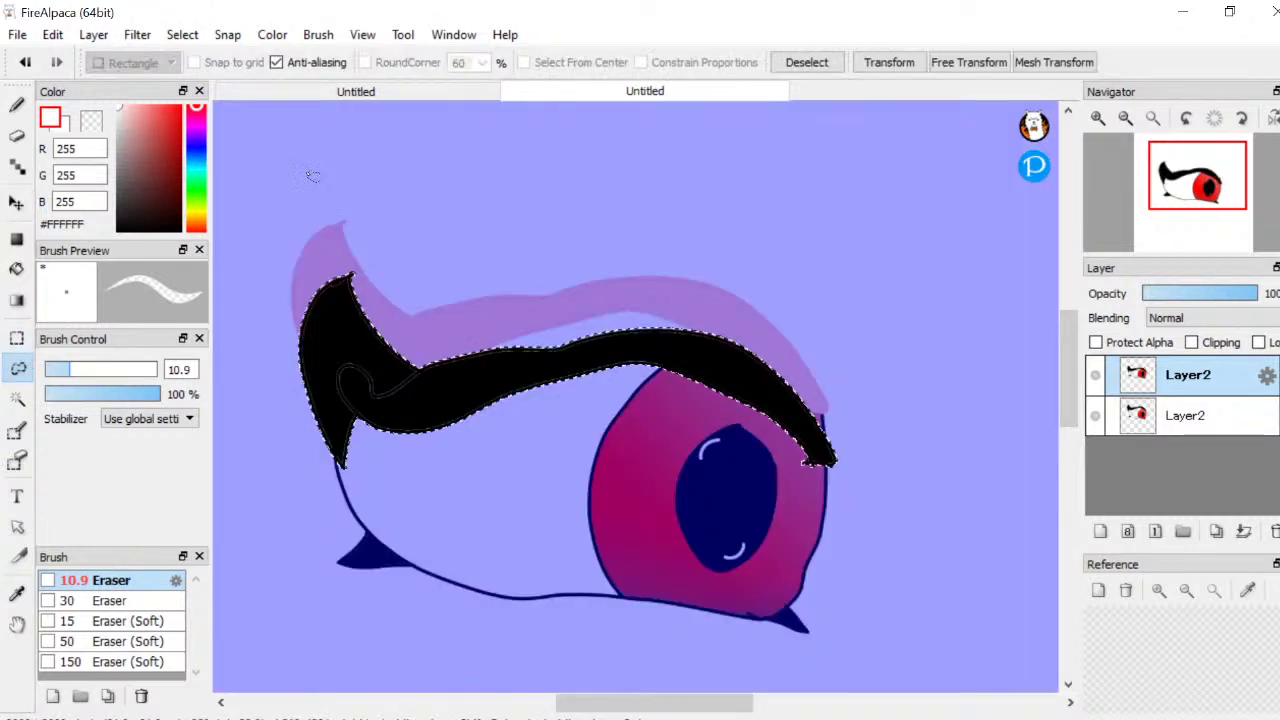
left_click_drag(301, 176, 292, 225)
scroll(370, 237, "down", 2)
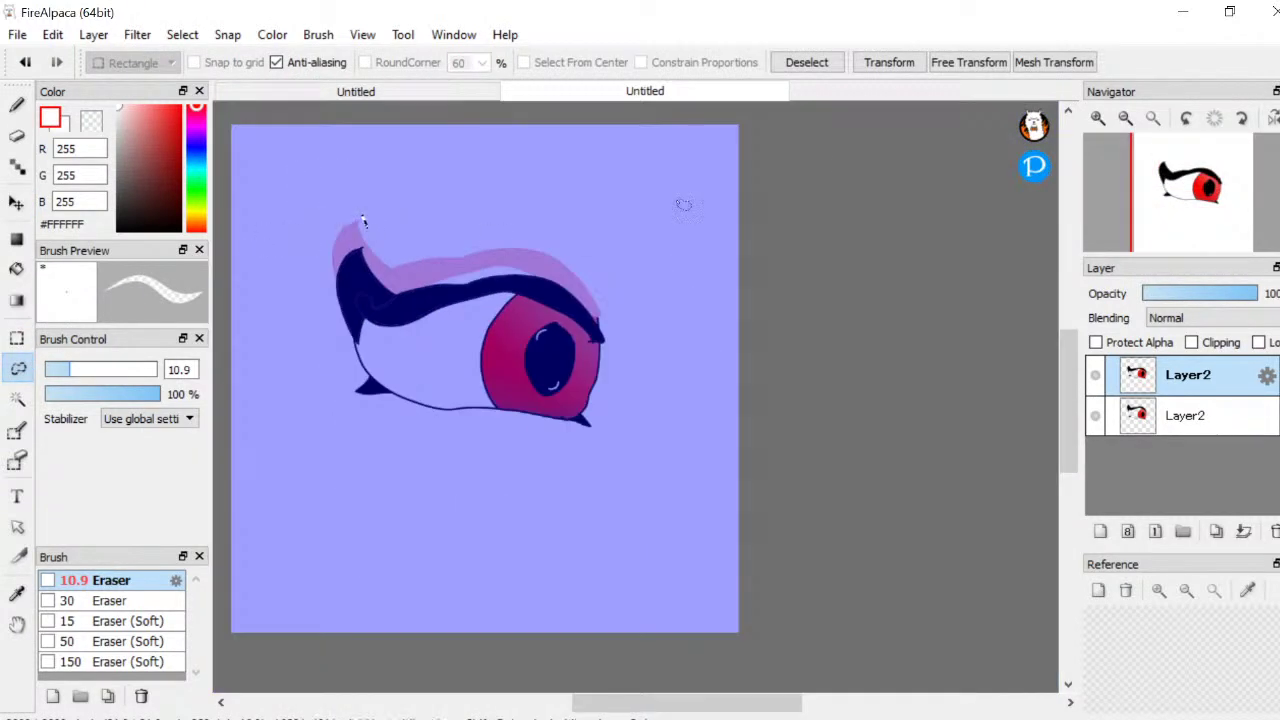
left_click(806, 62)
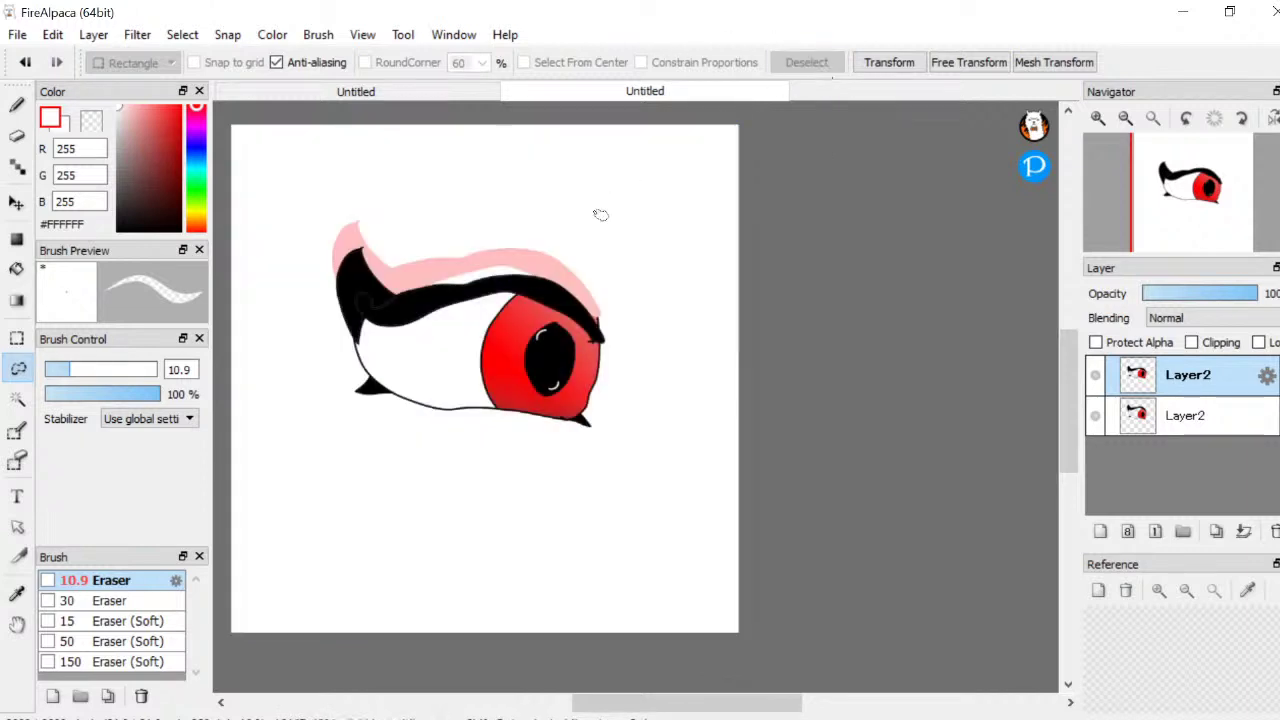
Erase the bit of iris colour and outline sticking out above the lowered lash's inner corner
scroll(600, 215, "up", 5)
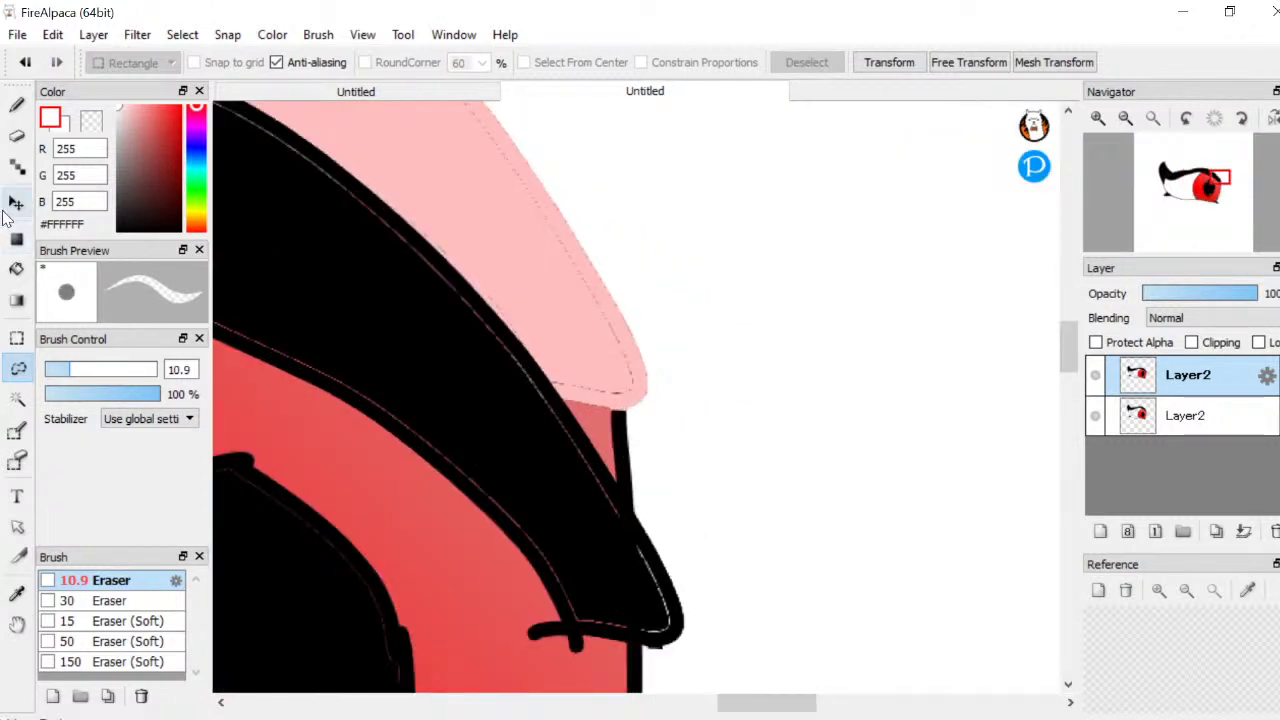
left_click(17, 138)
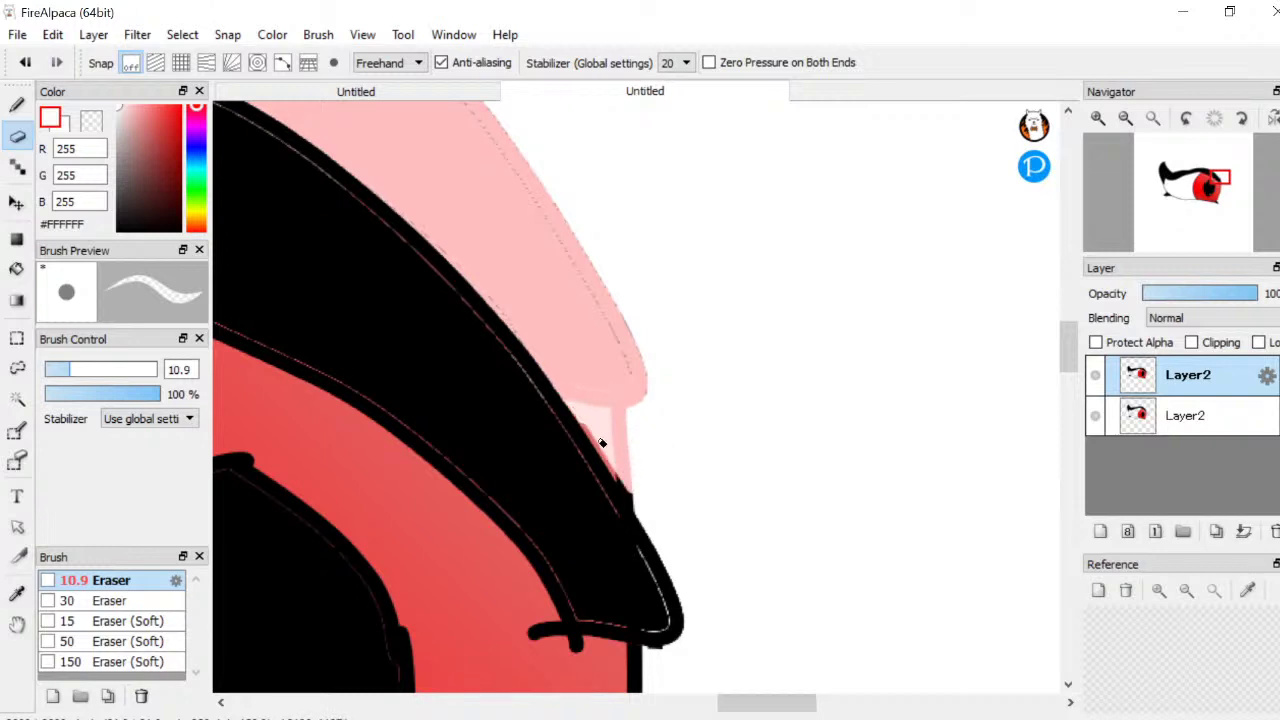
scroll(609, 461, "down", 4)
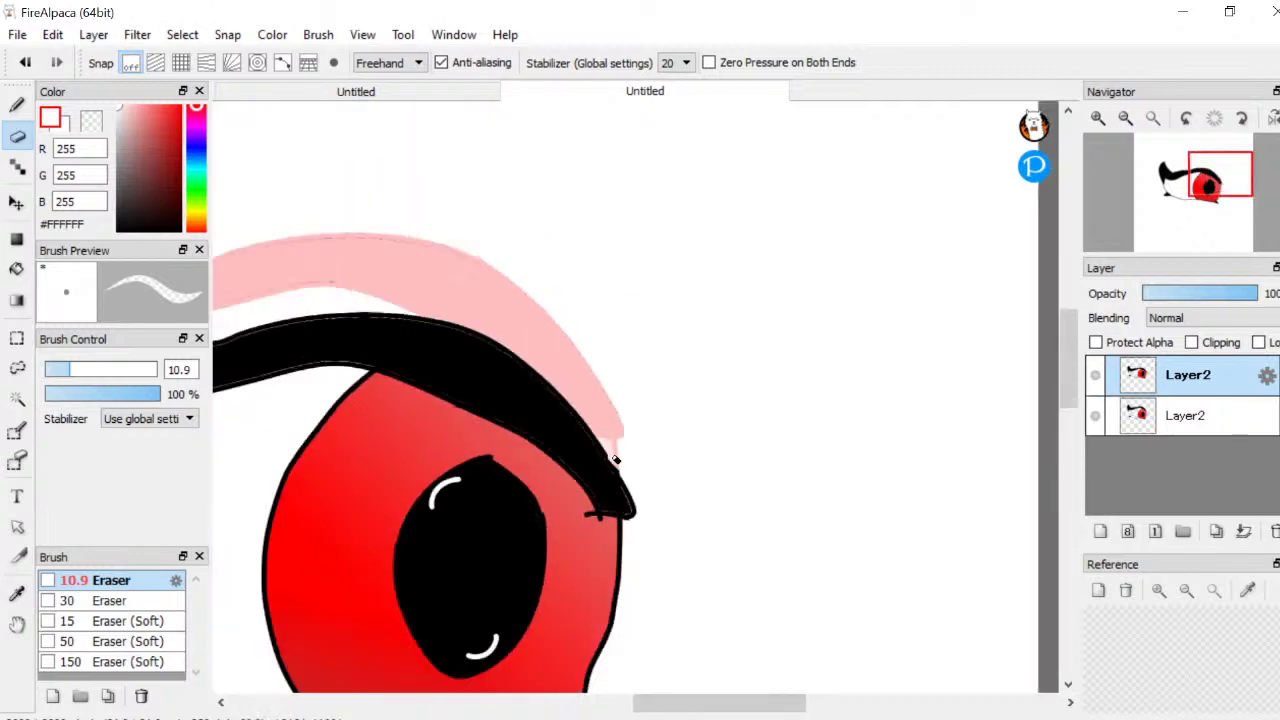
scroll(394, 354, "up", 5)
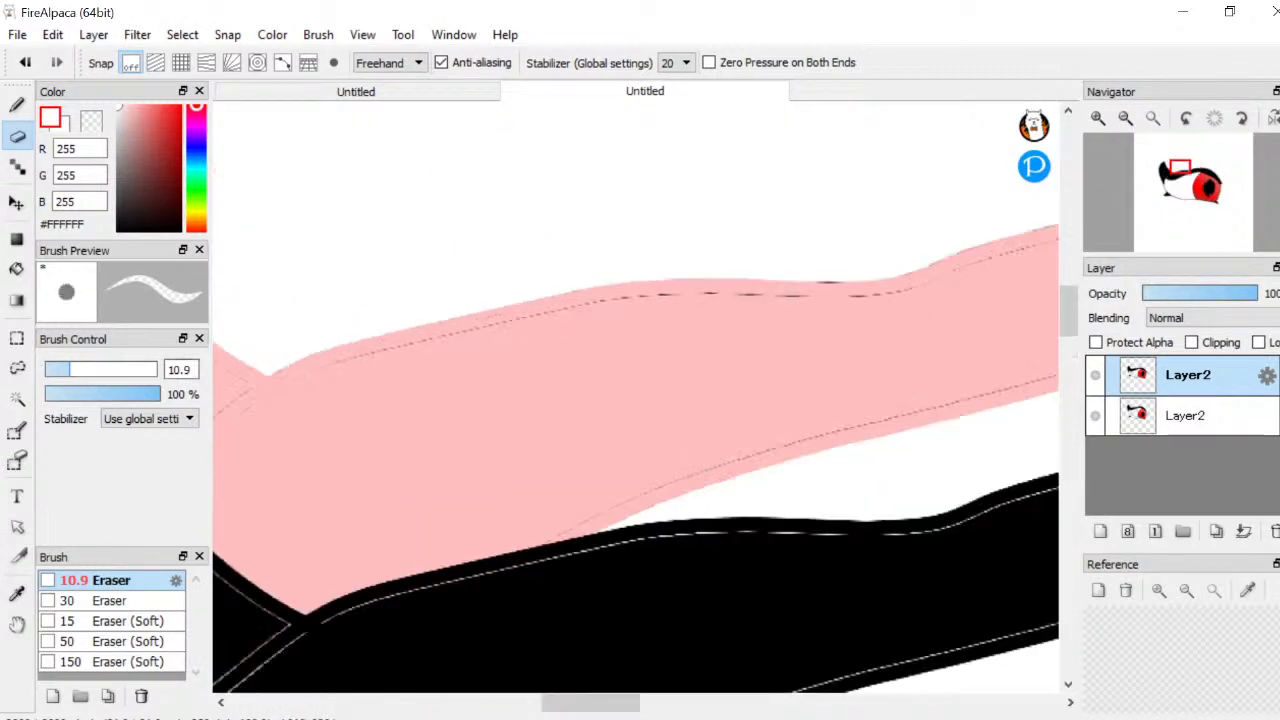
Set the eraser size to 33, and undo and redo the last change to compare both states
left_click_drag(69, 369, 112, 370)
scroll(303, 406, "down", 4)
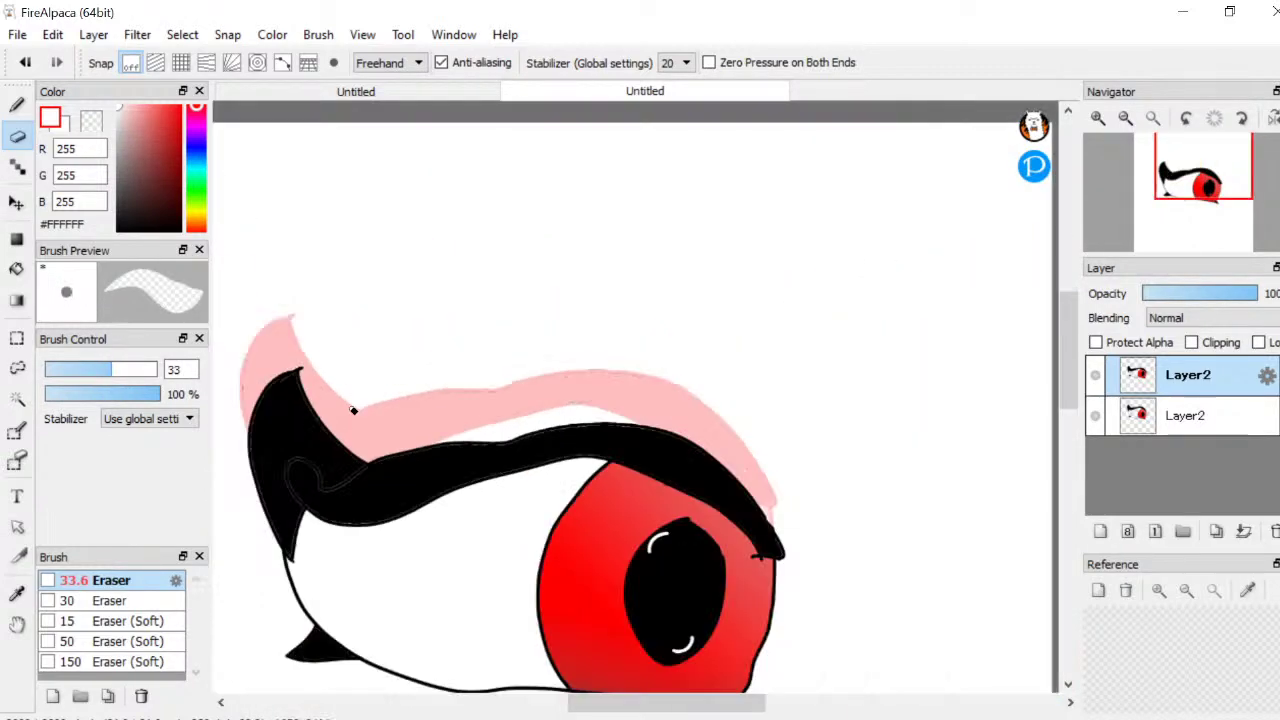
scroll(365, 420, "up", 4)
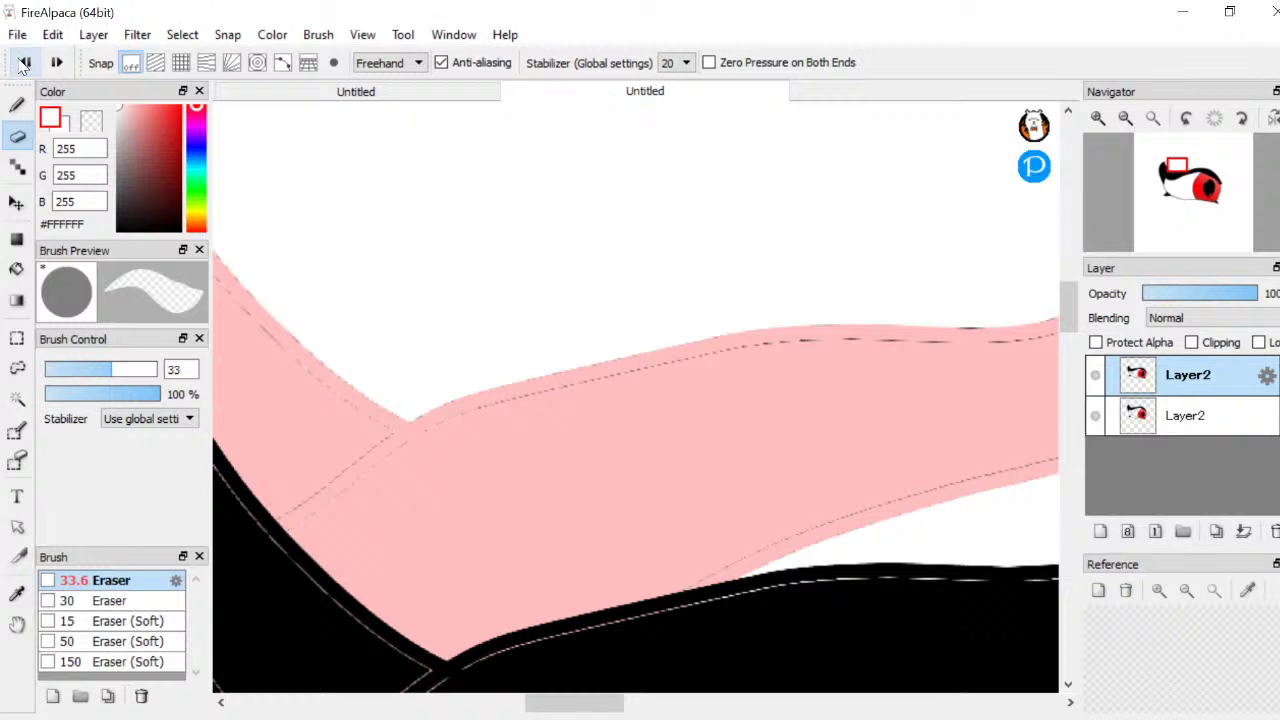
left_click(25, 64)
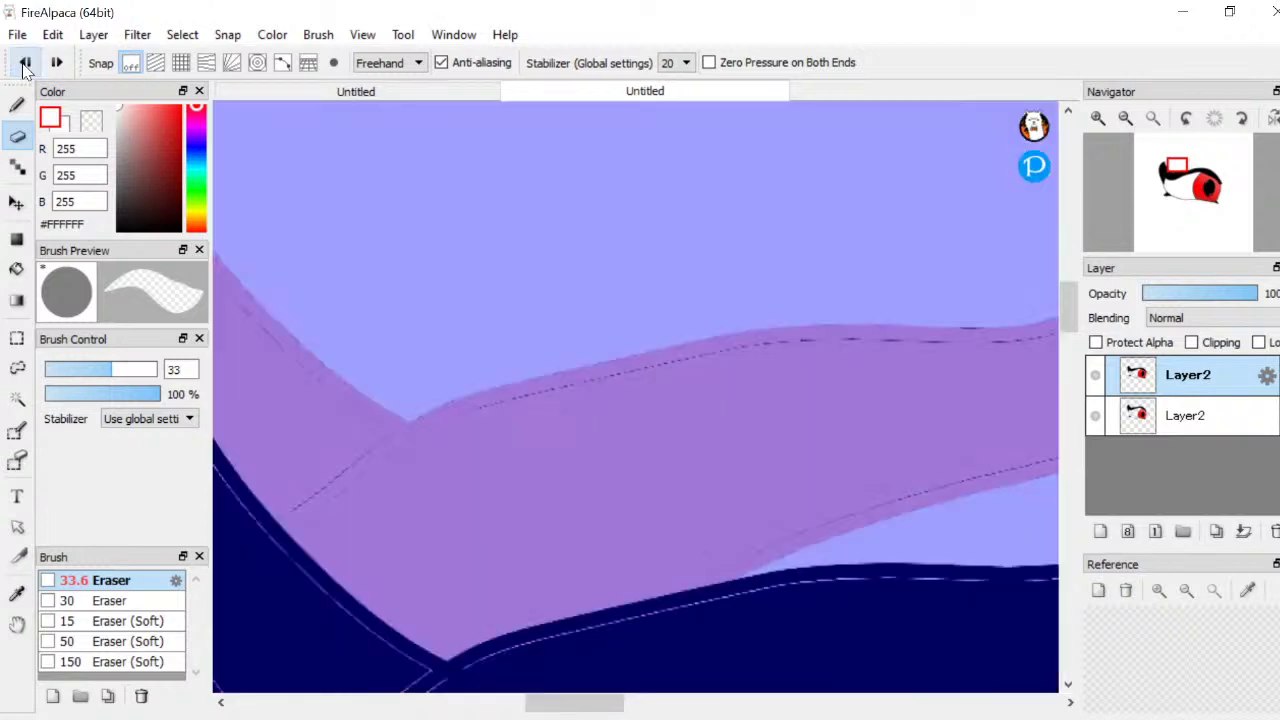
left_click(57, 64)
scroll(566, 327, "down", 5)
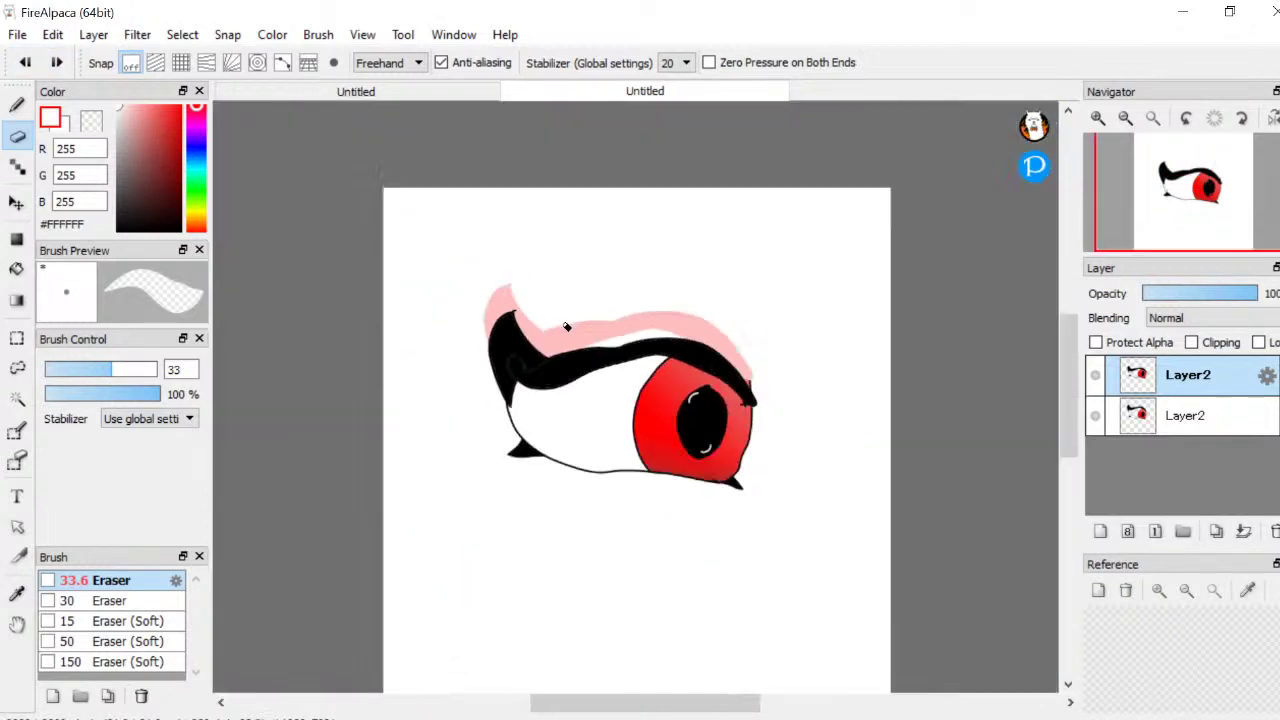
scroll(594, 337, "up", 2)
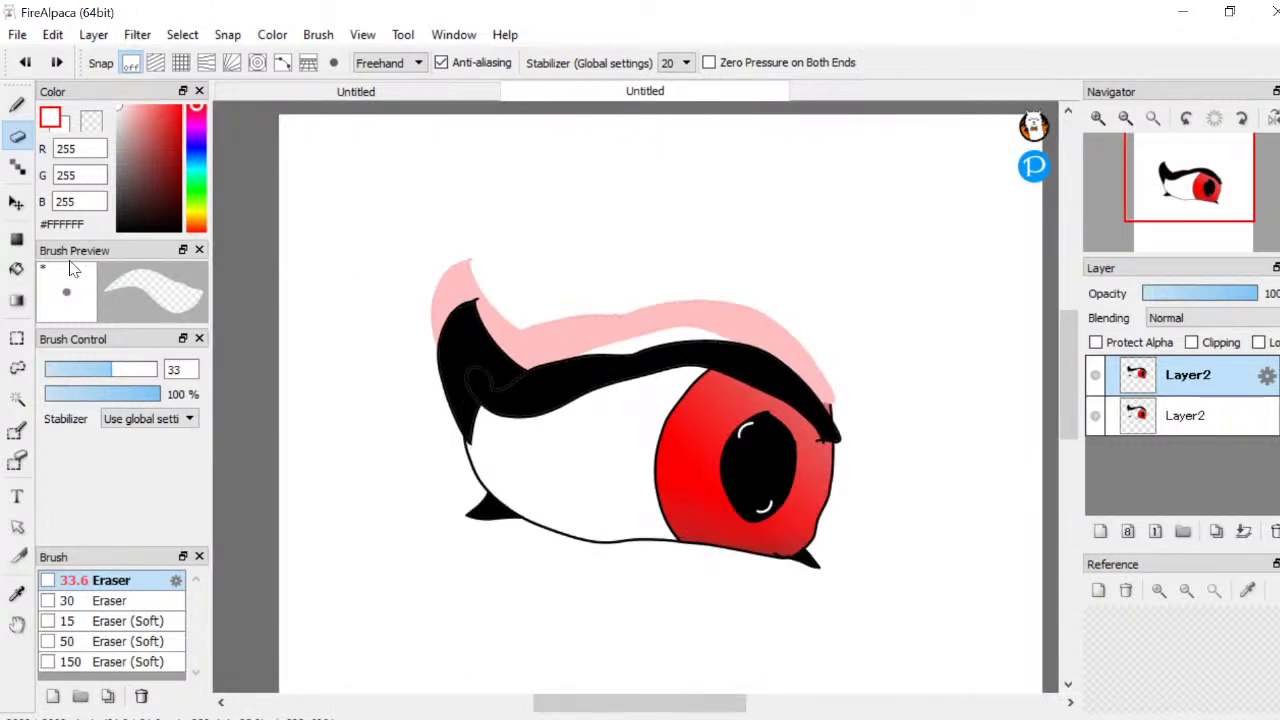
Select the empty area around the eye with the Magic Wand and zoom in on the selection edge along the lash
left_click(19, 399)
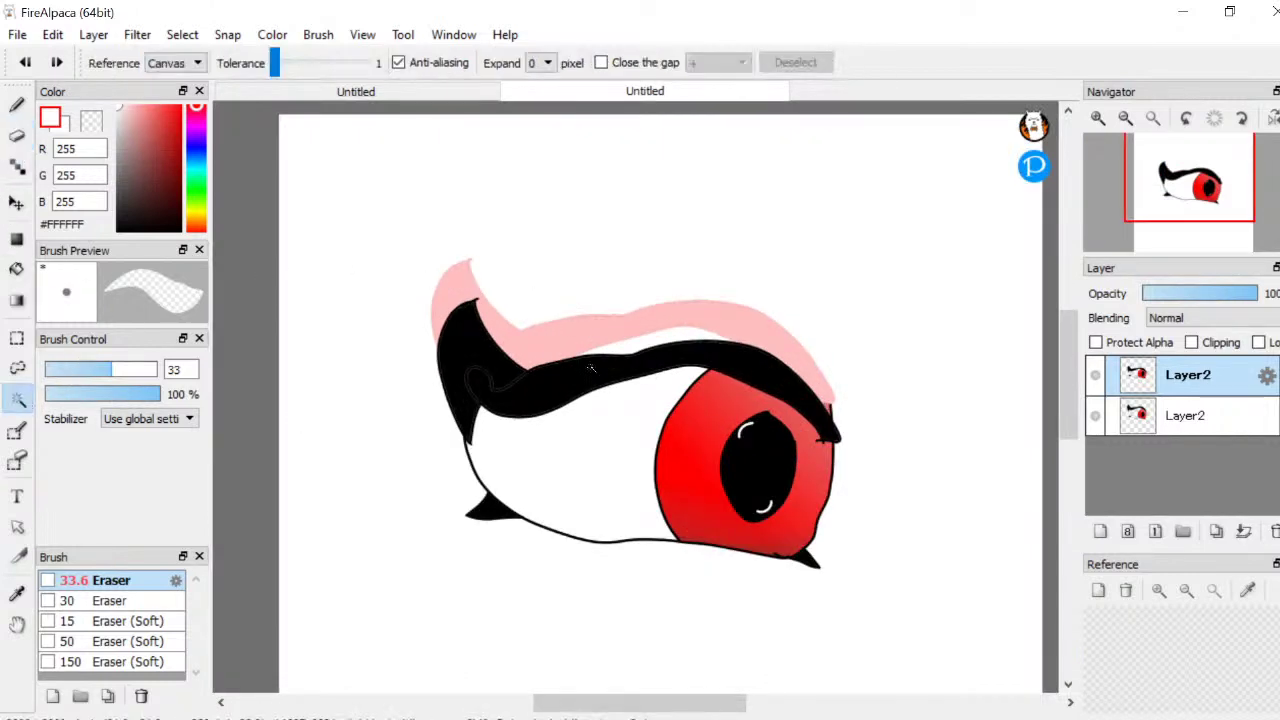
left_click(568, 343)
scroll(570, 345, "up", 3)
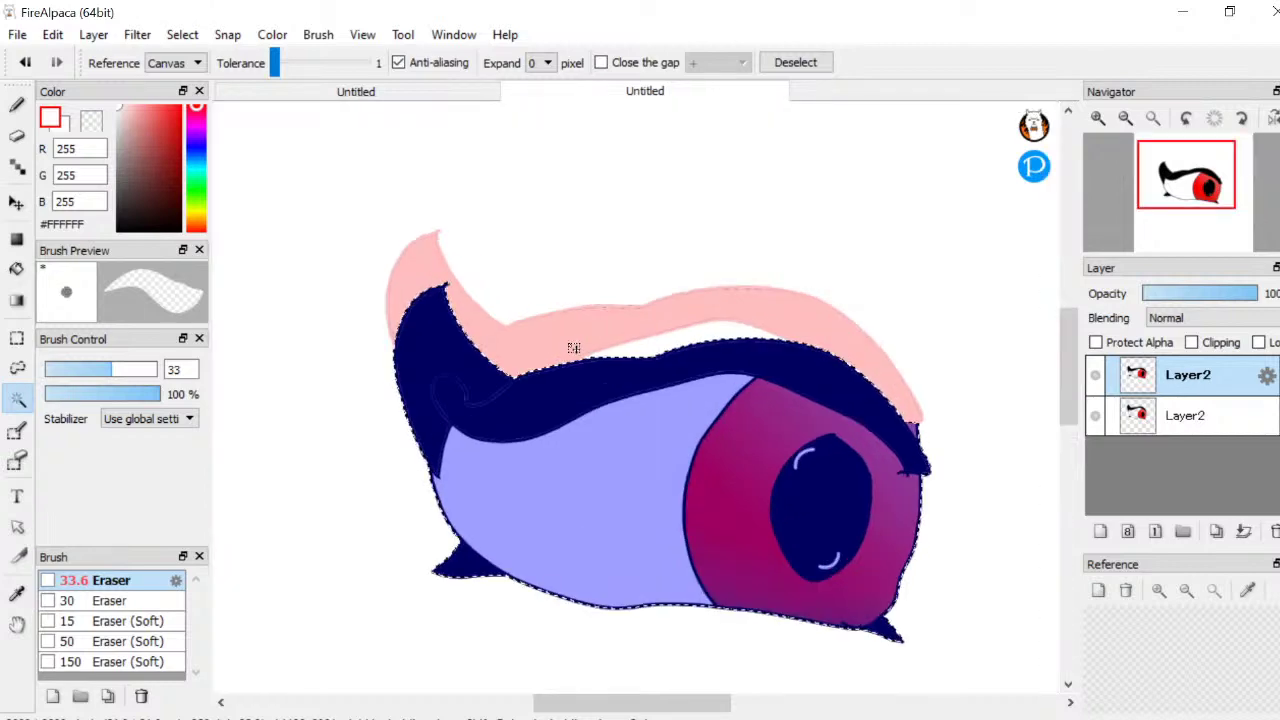
scroll(573, 347, "down", 5)
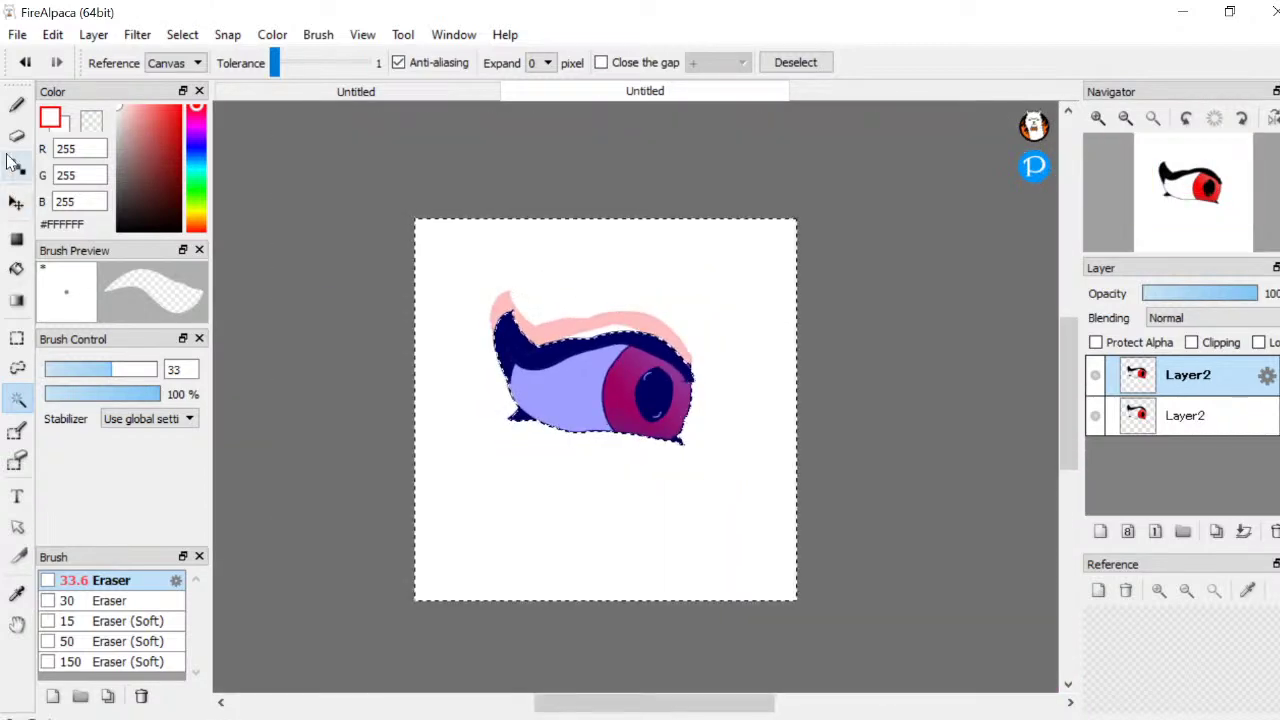
key("e")
scroll(550, 328, "up", 5)
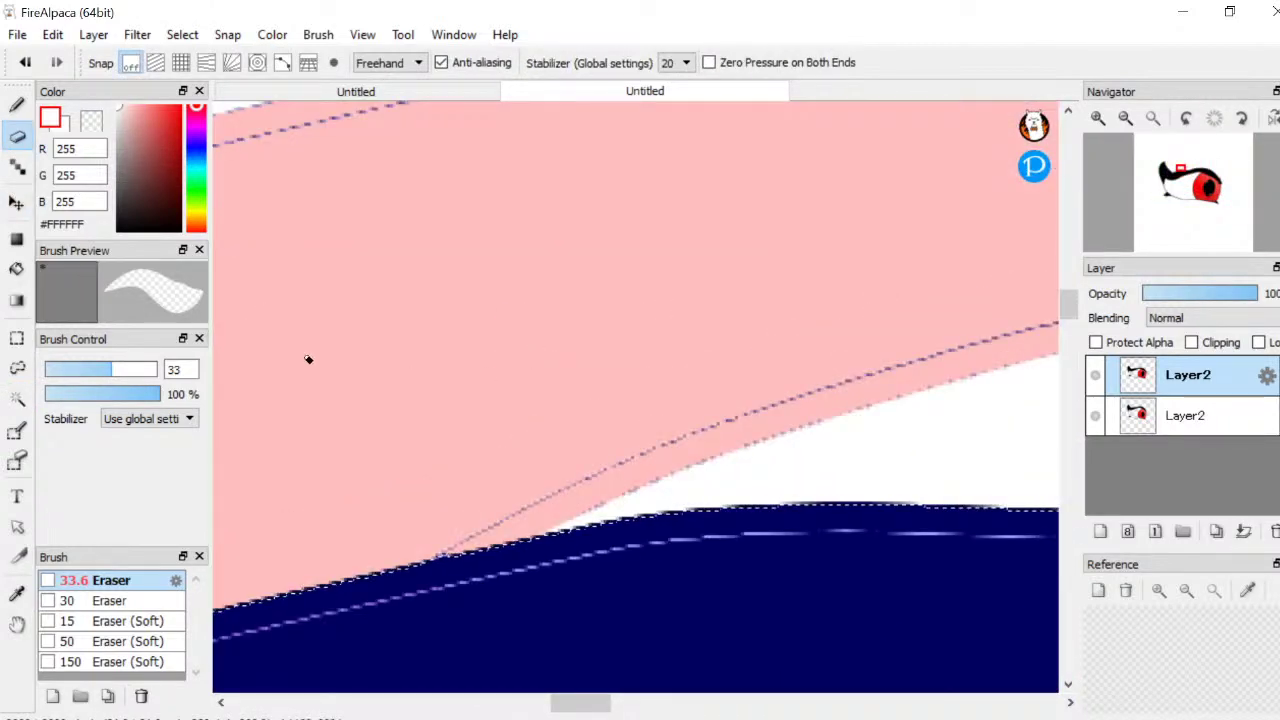
Select the upper lash with the Magic Wand, and replace that selection with the empty area around the eye
left_click(17, 398)
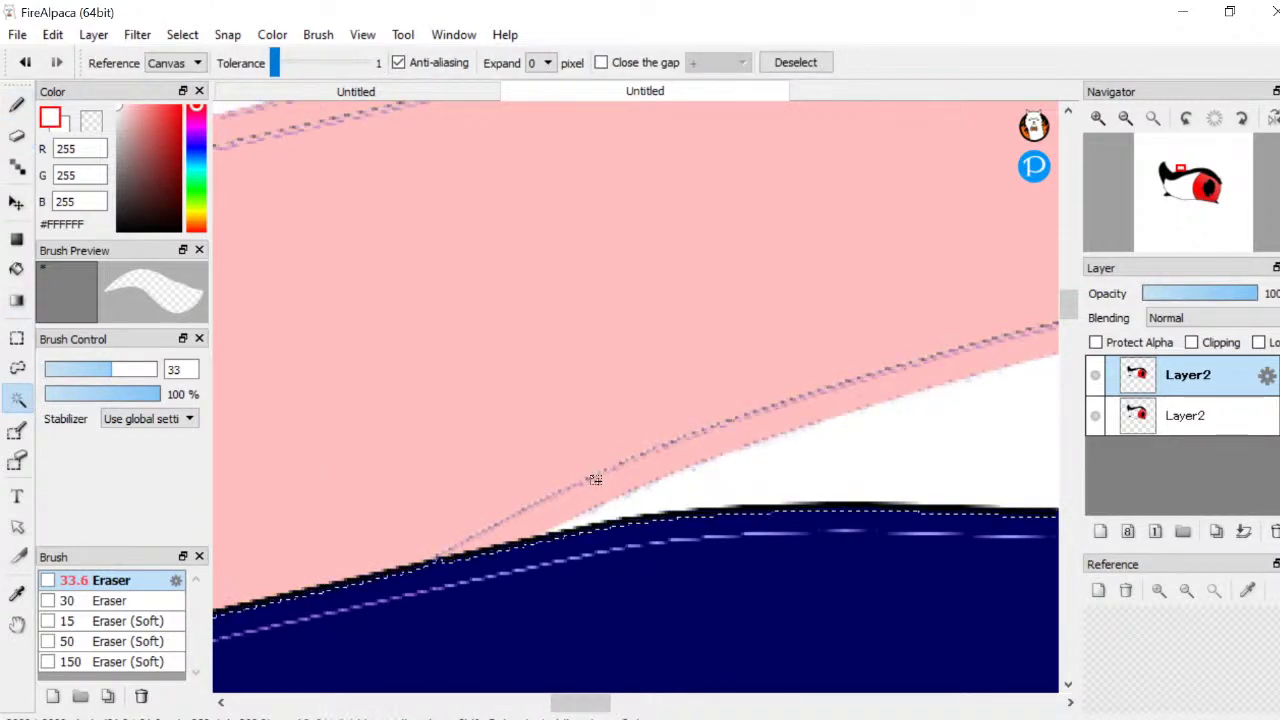
left_click(571, 370)
scroll(571, 367, "down", 5)
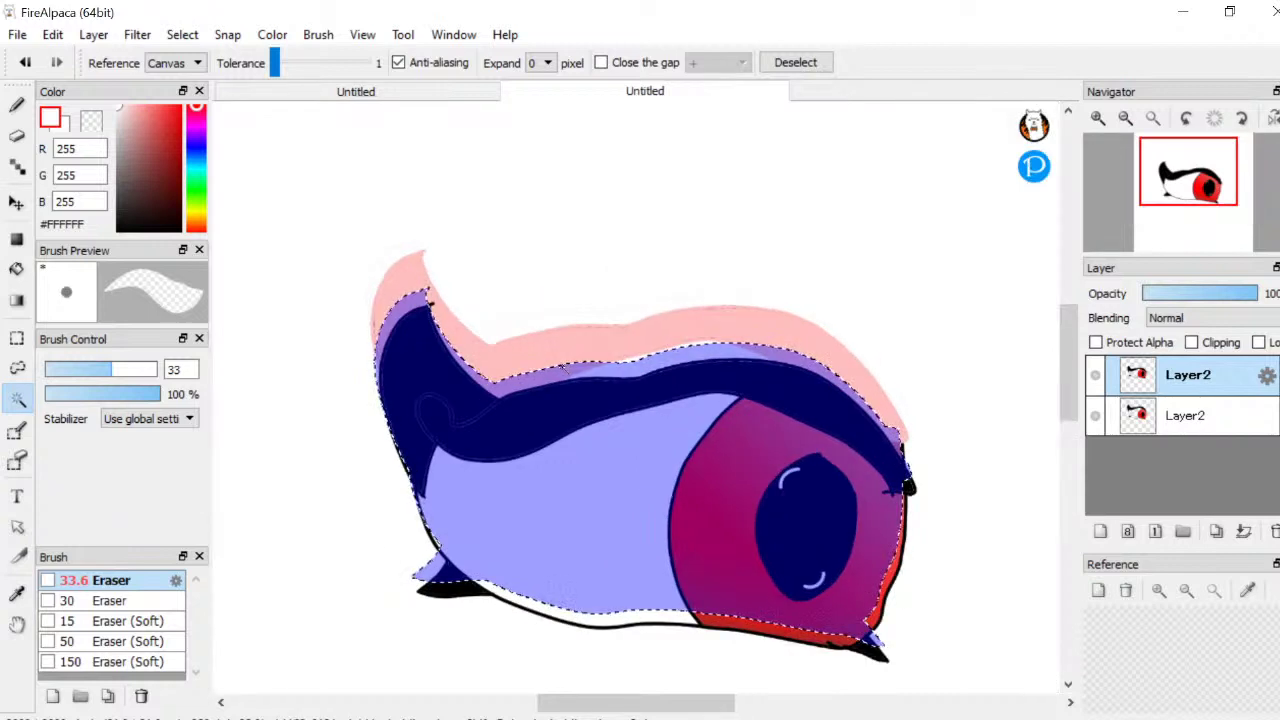
left_click(567, 500)
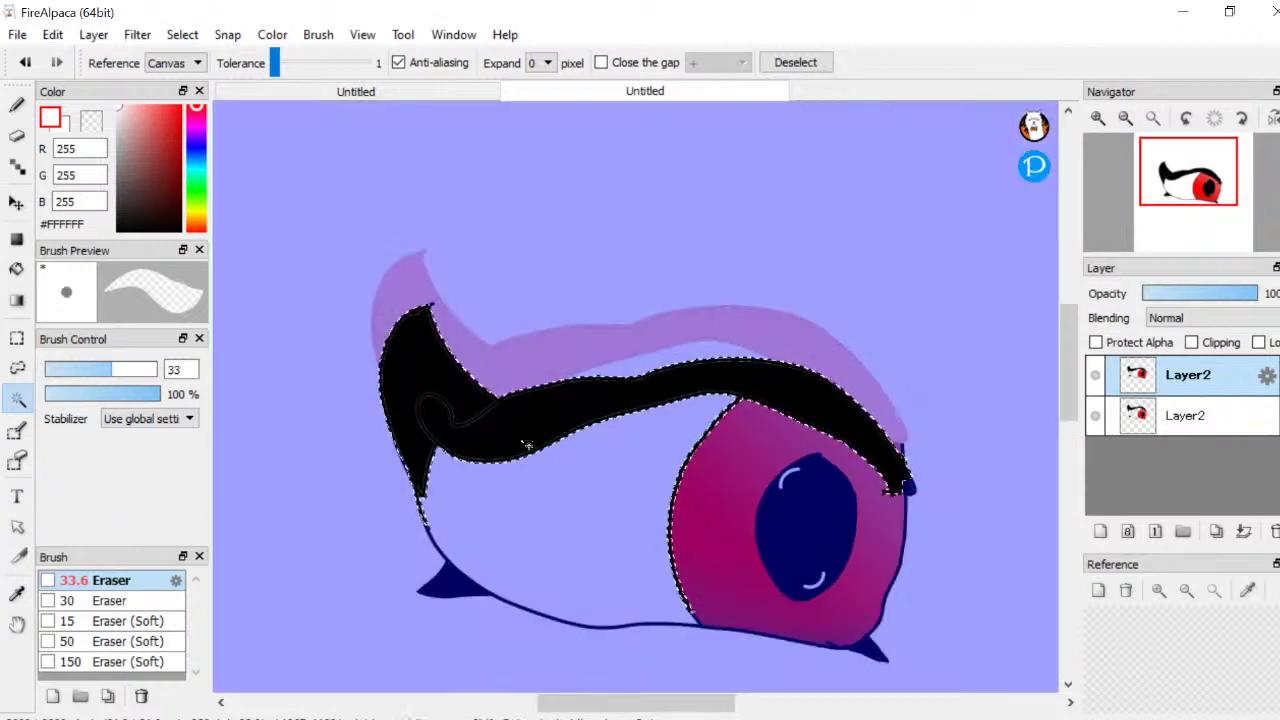
left_click(508, 330)
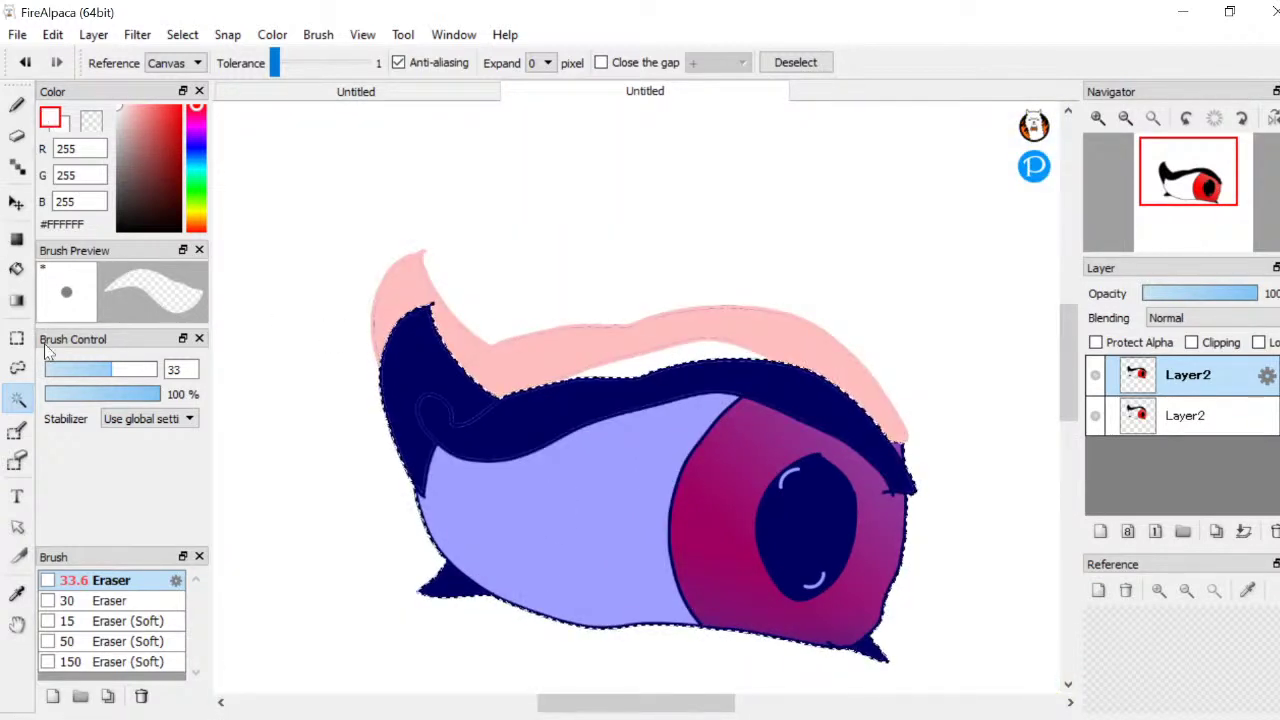
Shift the selection of the empty area upward so it covers most of the eye, and show it with the Eraser
left_click(17, 203)
key("ctrl+d")
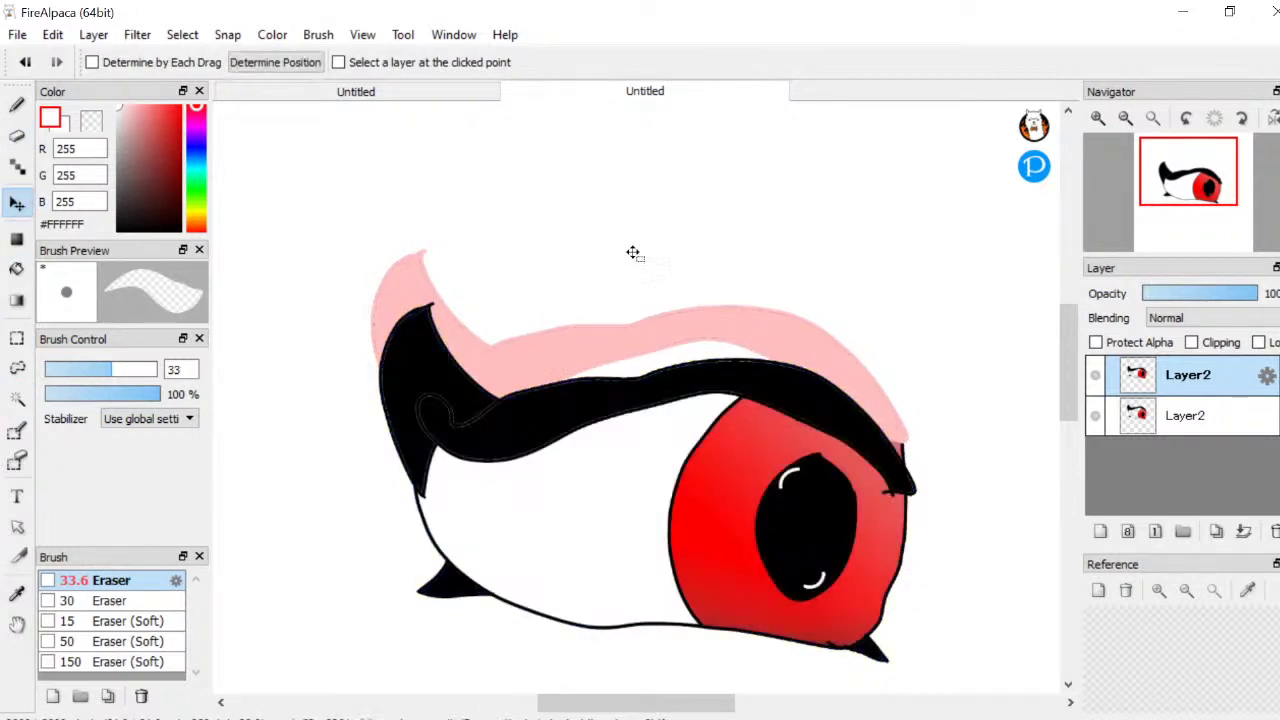
scroll(640, 300, "down", 4)
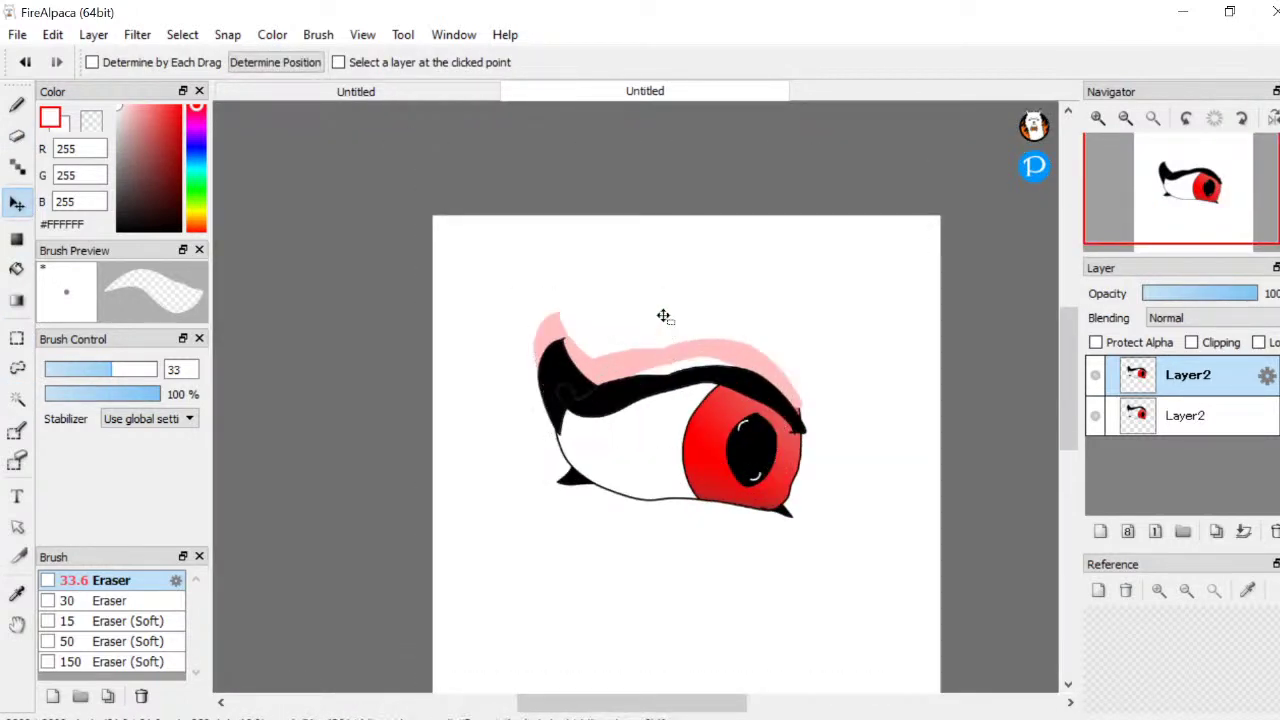
left_click_drag(674, 251, 663, 220)
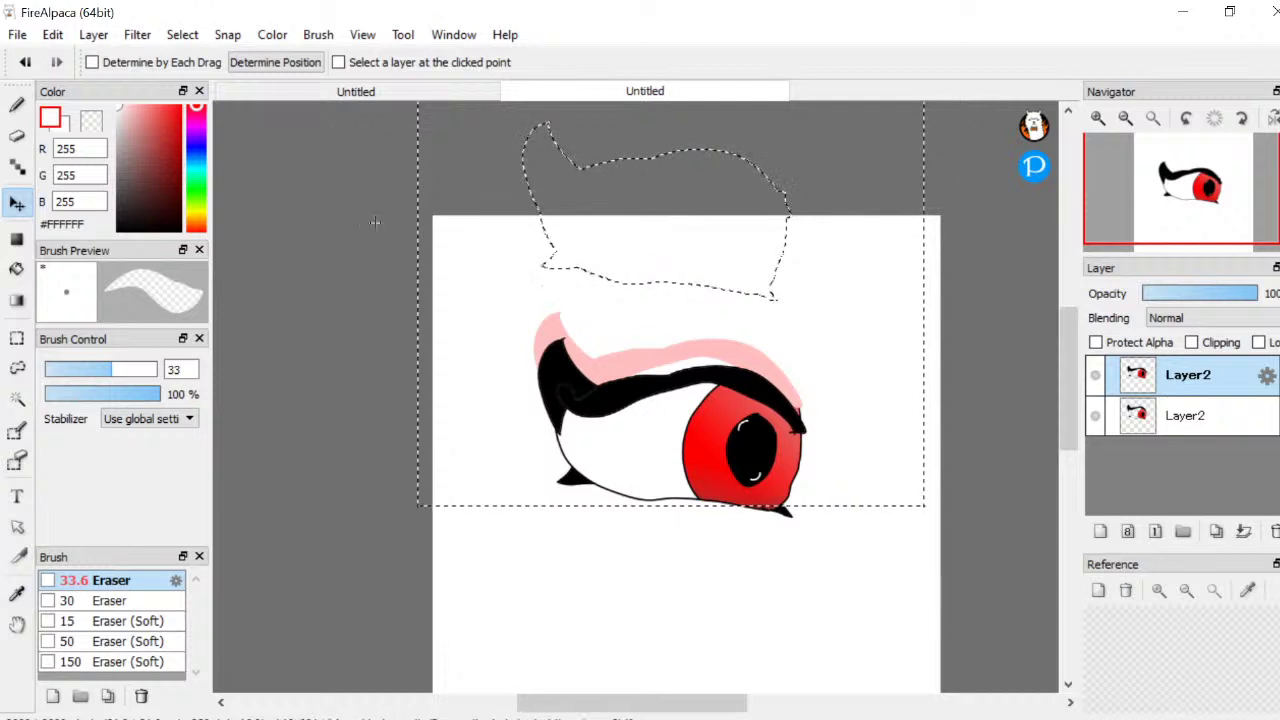
left_click(17, 136)
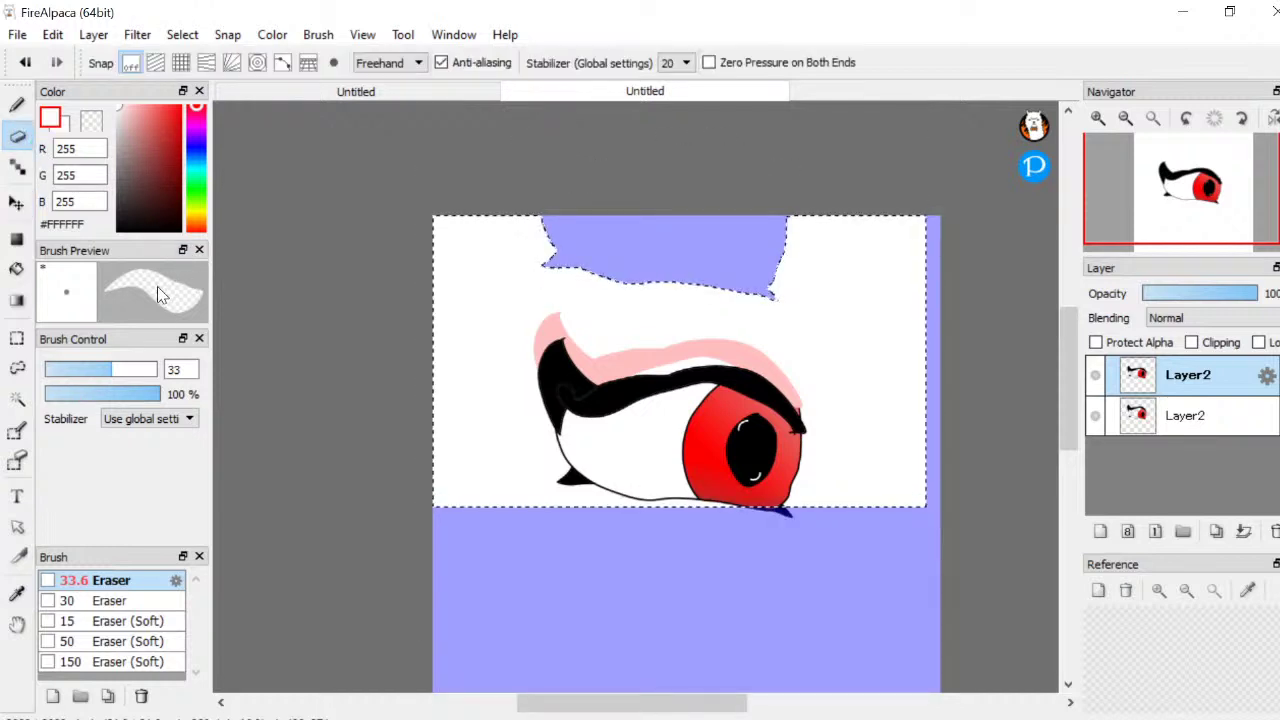
Move the artwork inside the shifted selection upward, and undo both this move and the selection shift
left_click(17, 203)
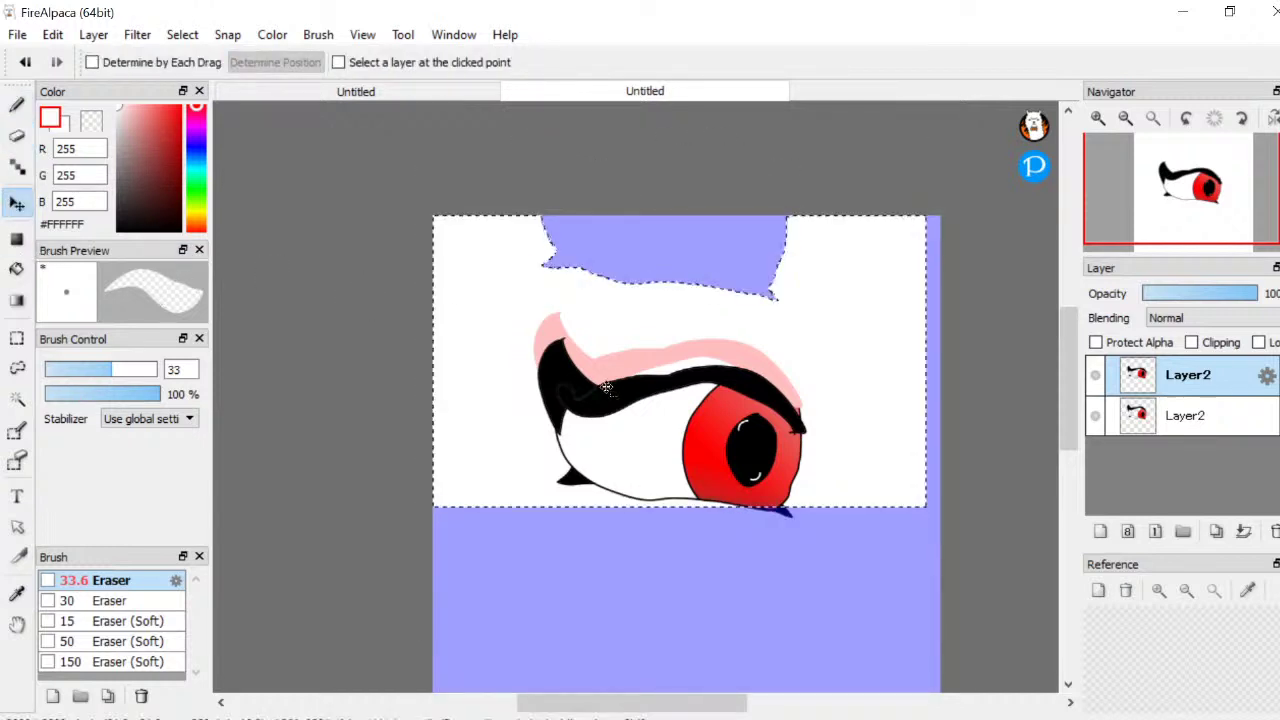
left_click_drag(600, 388, 600, 316)
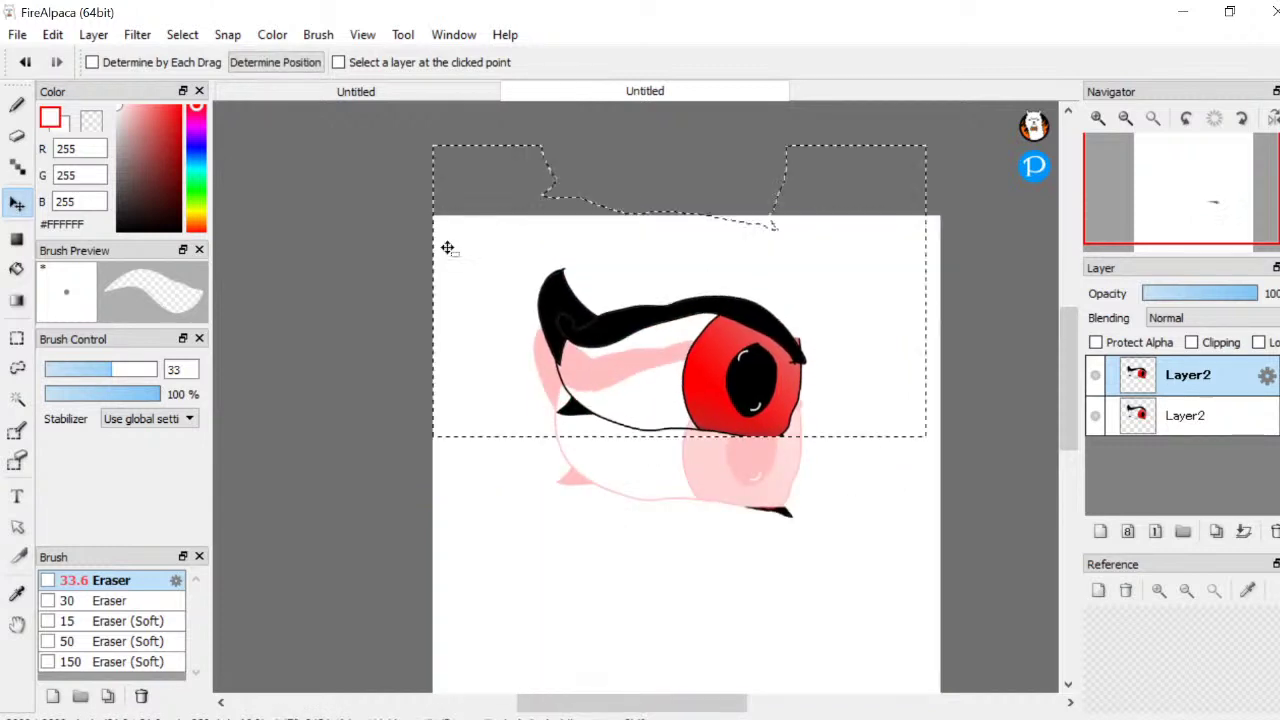
left_click(24, 63)
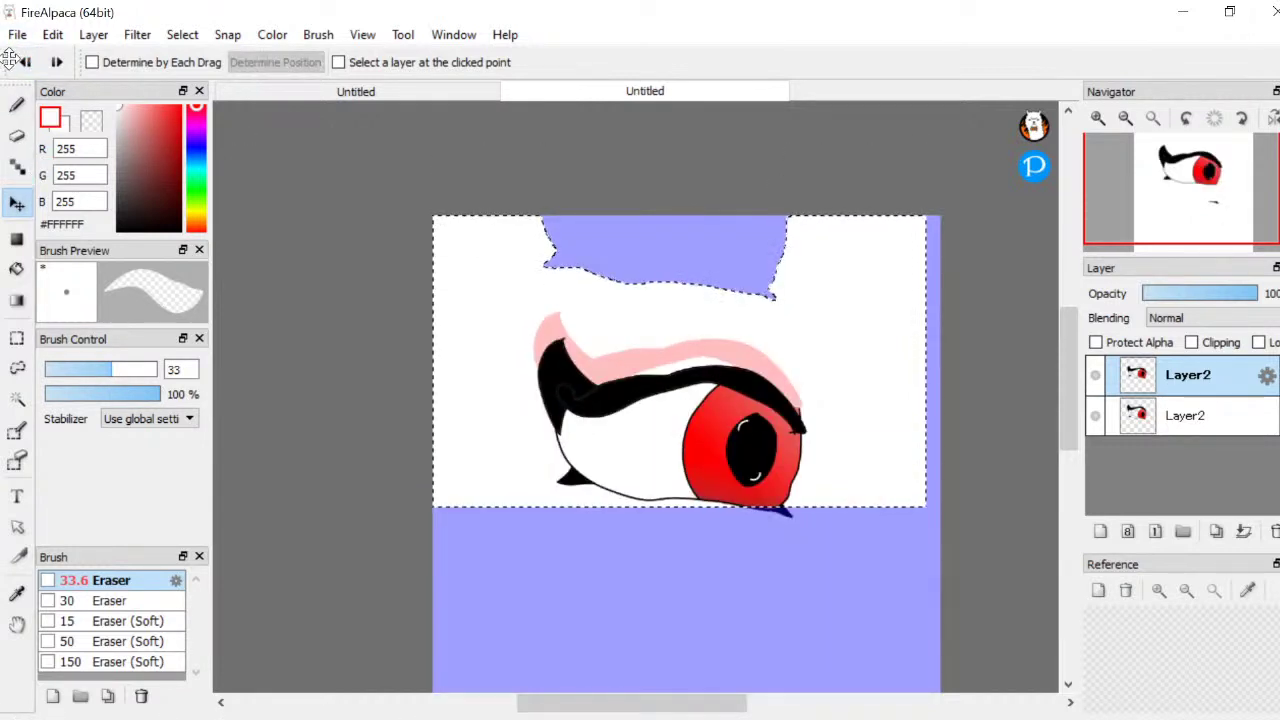
left_click(24, 63)
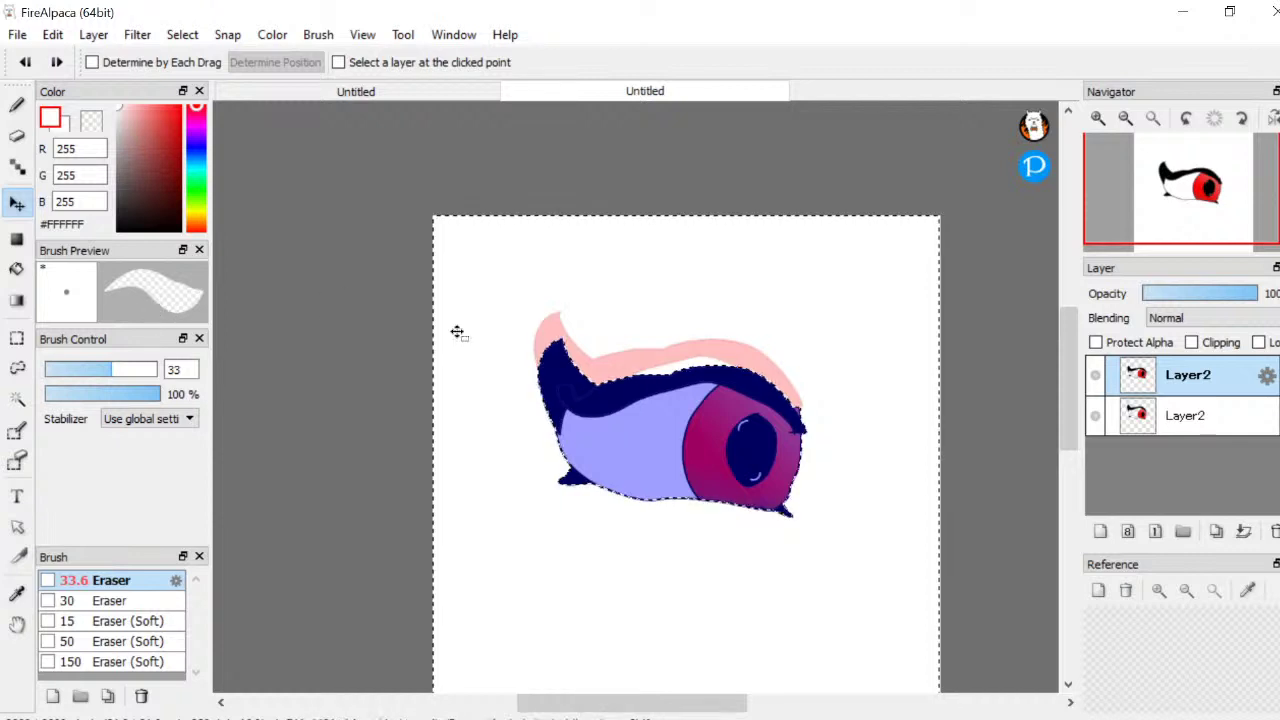
Move the selection of the empty area up and slightly right until its lower edge crosses the upper lash
left_click(504, 308)
left_click_drag(519, 227, 508, 254)
left_click(508, 254)
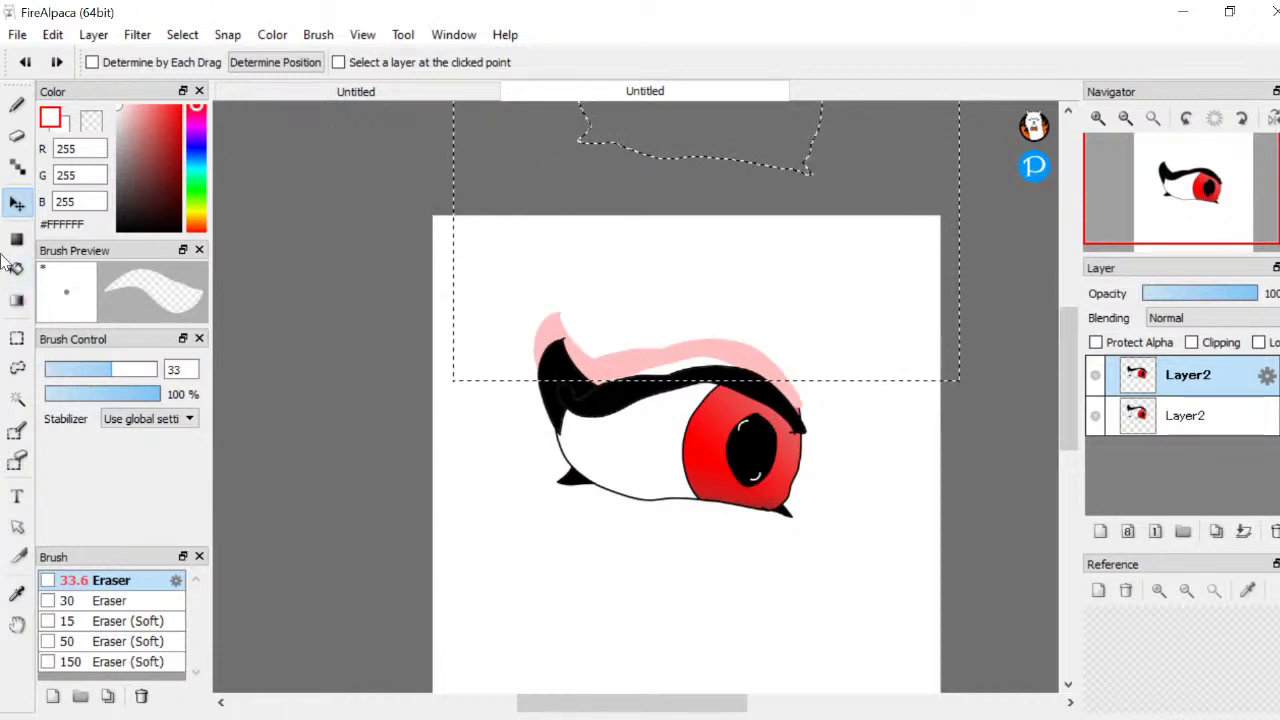
Carve a wide strip and an upright patch out of the selection over the lash's winged end with the Selection Eraser
left_click(16, 461)
scroll(551, 360, "up", 6)
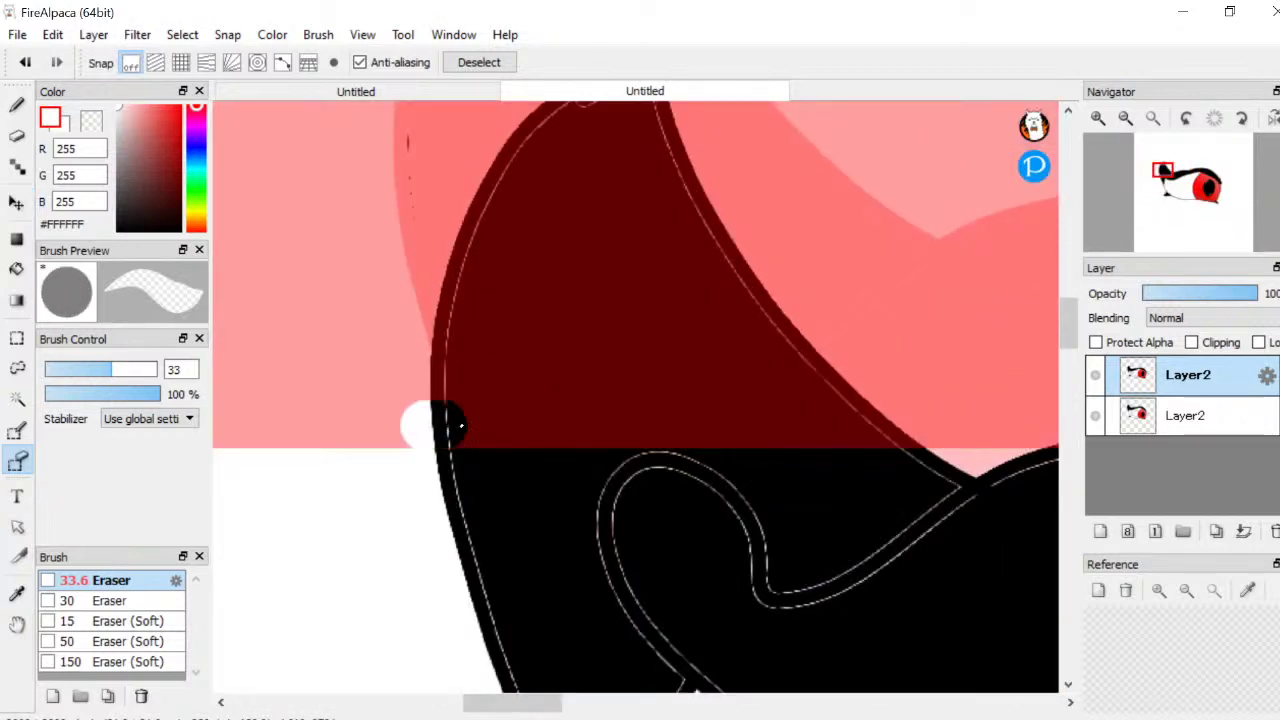
left_click_drag(461, 426, 668, 462)
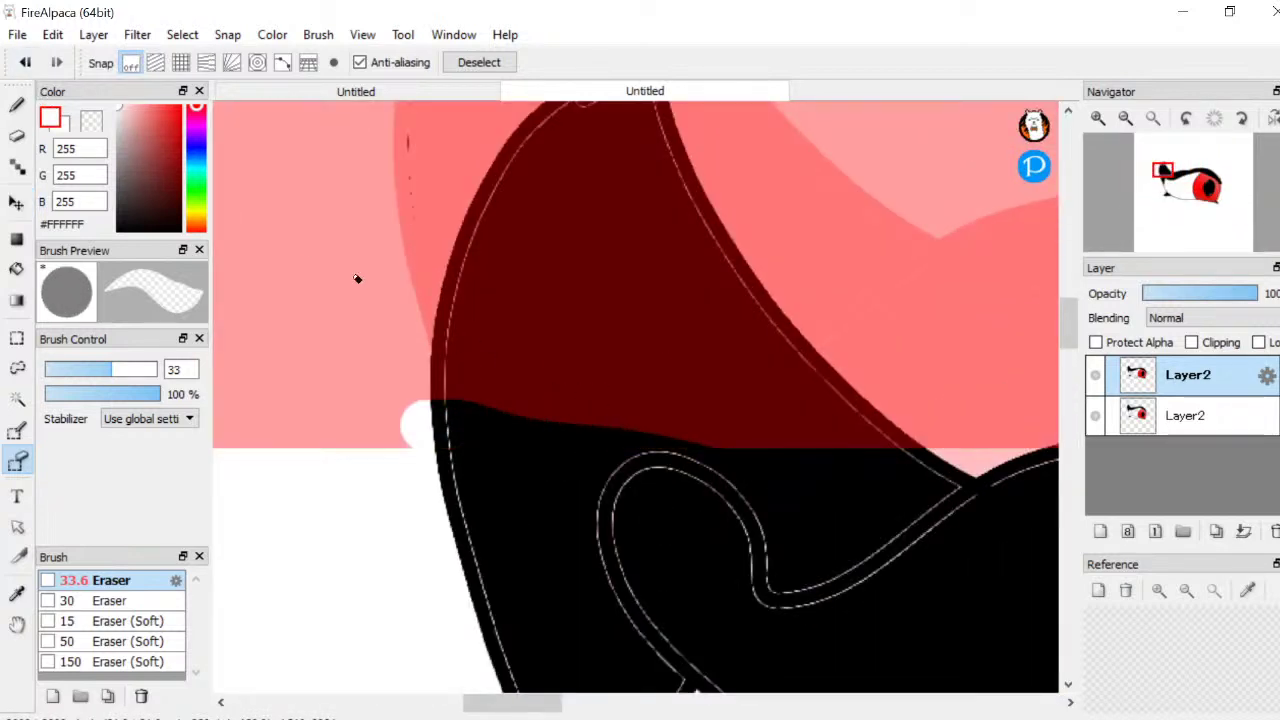
left_click_drag(530, 280, 580, 425)
scroll(565, 370, "down", 2)
scroll(510, 265, "up", 4)
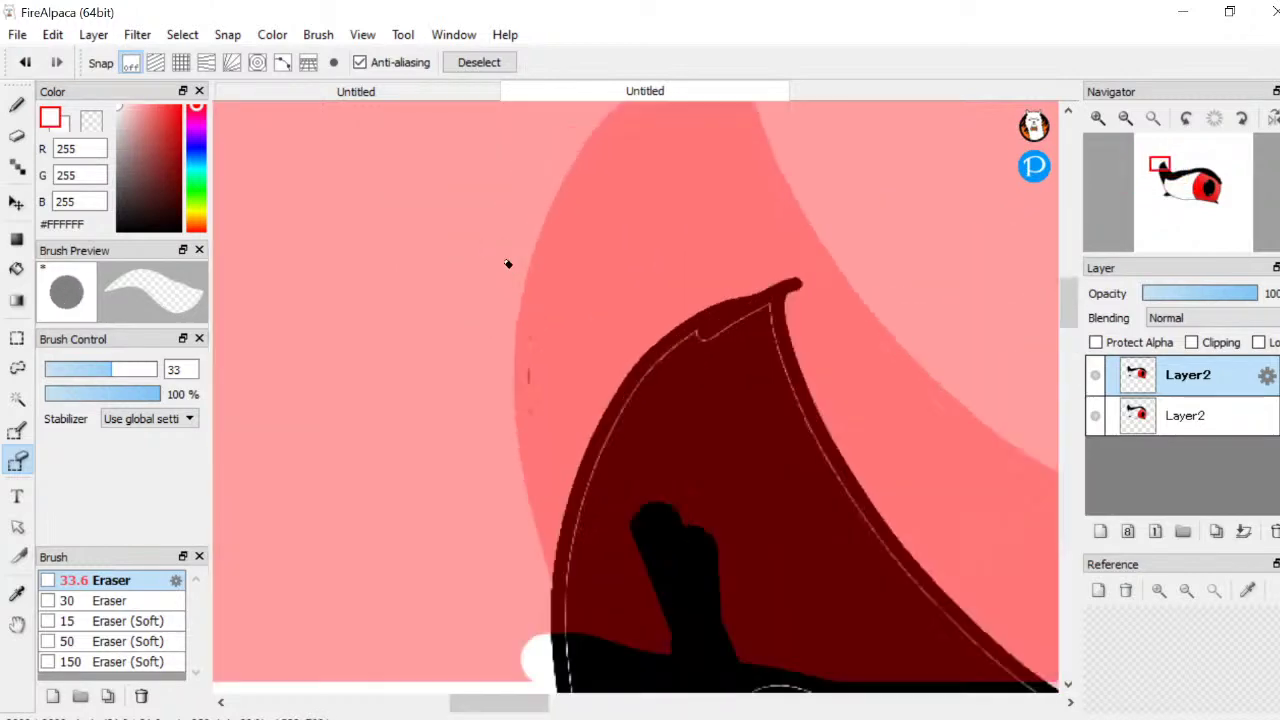
Reduce the brush size to 12.2 and remove a thin strip from the selection beside the patch on the lash's wing
scroll(578, 510, "up", 2)
scroll(591, 551, "down", 5)
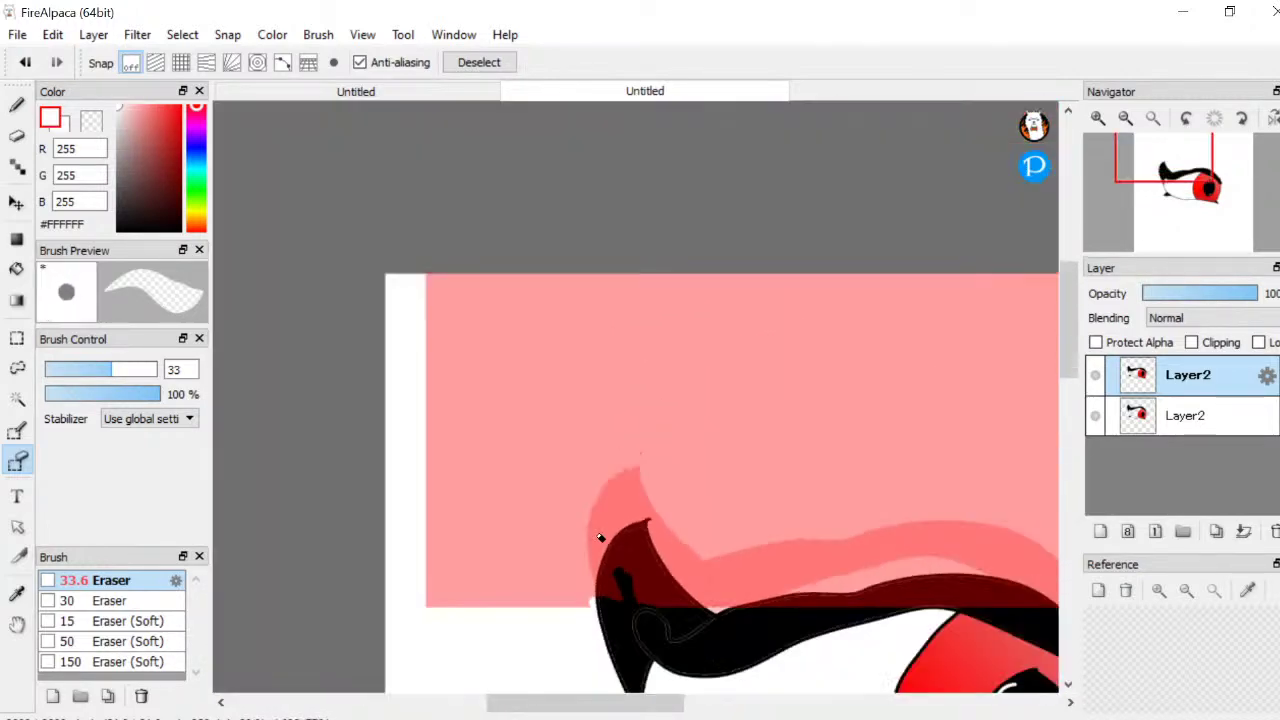
scroll(700, 560, "up", 2)
scroll(765, 583, "up", 1)
scroll(771, 586, "down", 3)
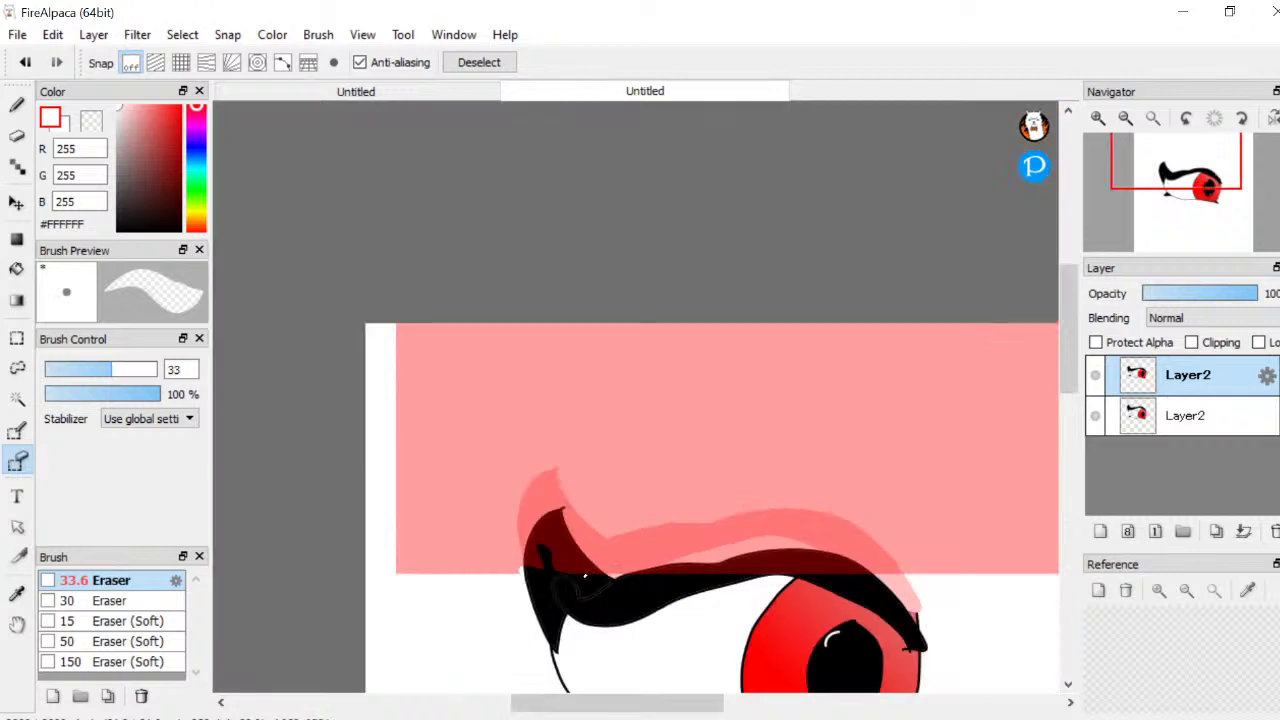
scroll(614, 575, "up", 4)
left_click(71, 369)
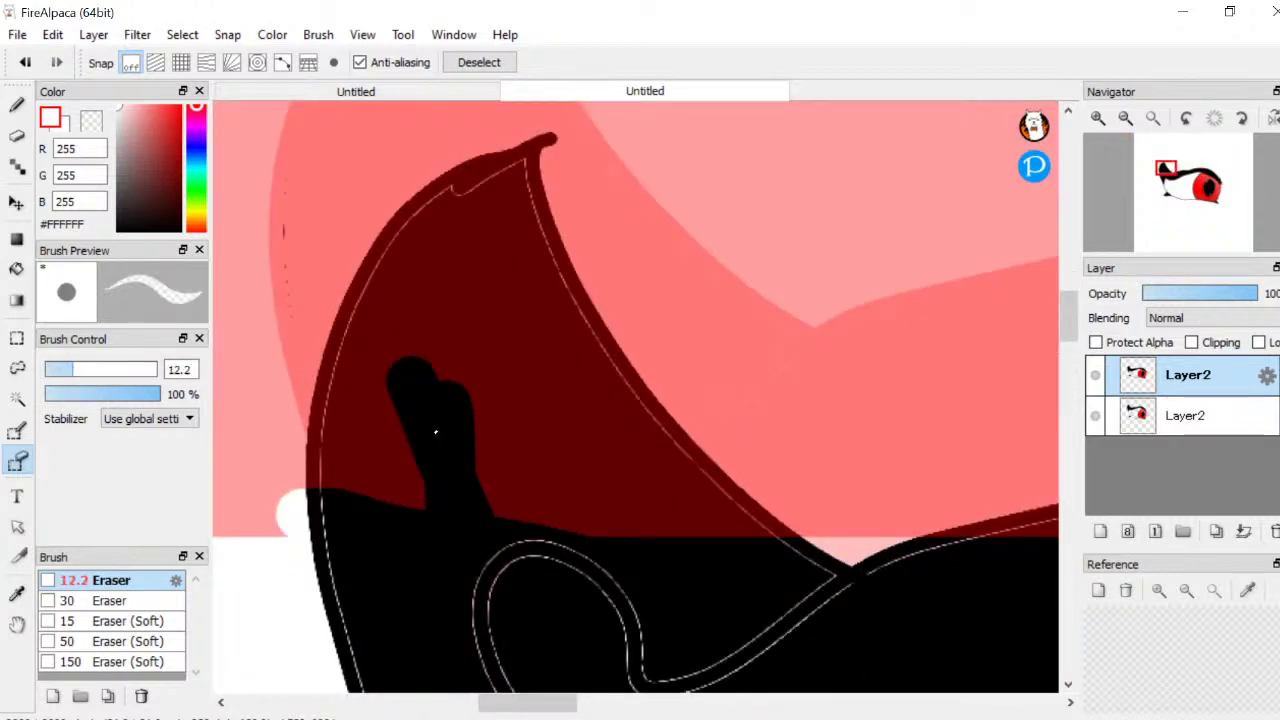
left_click_drag(366, 318, 418, 505)
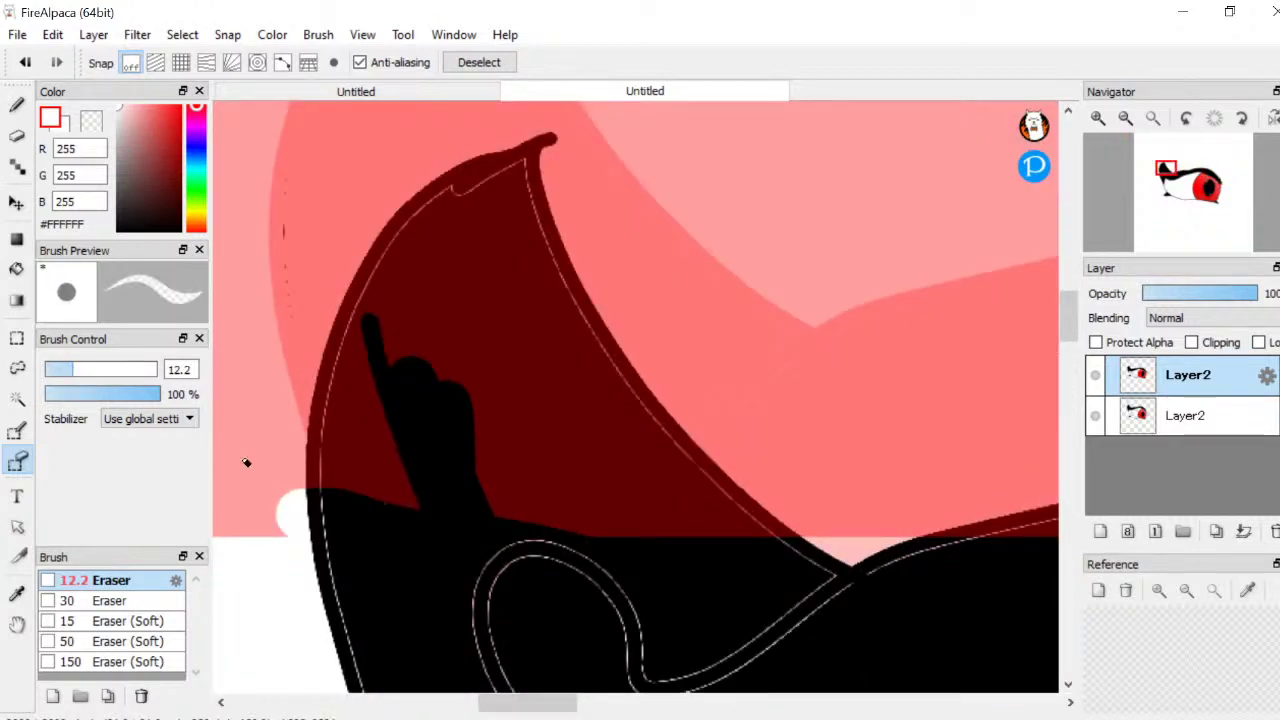
Set the eraser size to 244 and erase the part of the upper lash and iris inside the selection
left_click(16, 268)
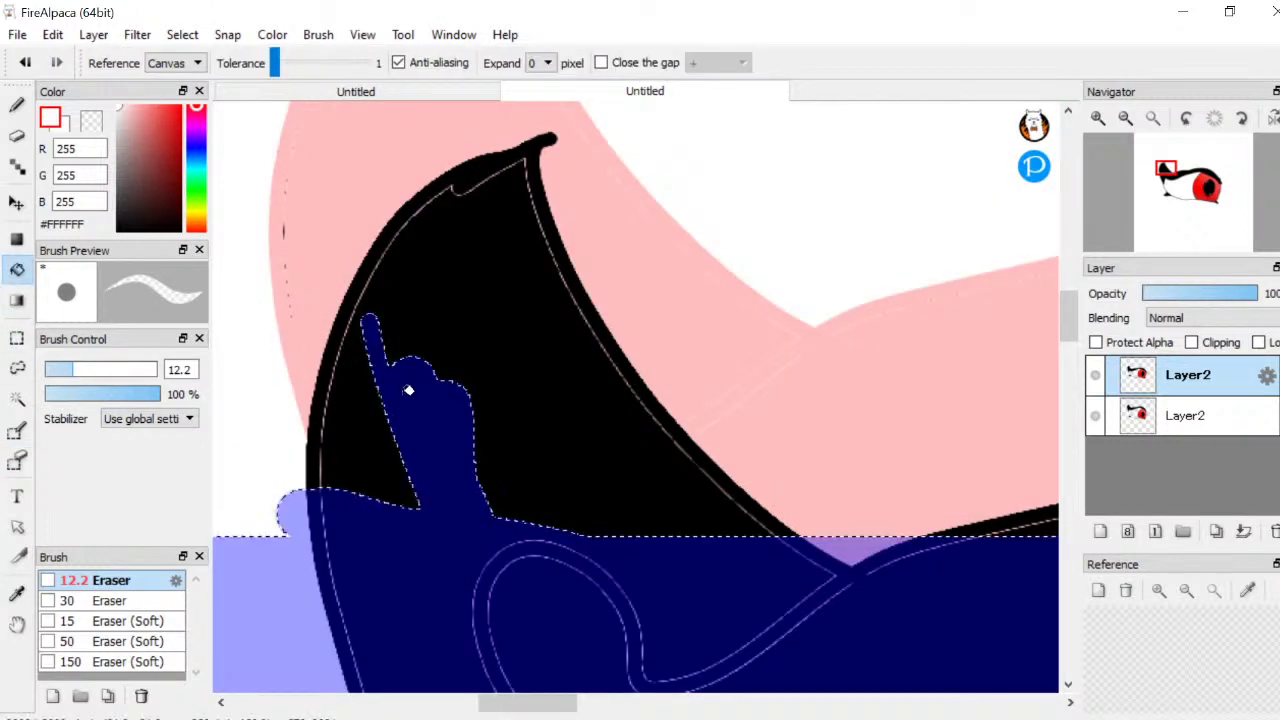
scroll(477, 477, "down", 3)
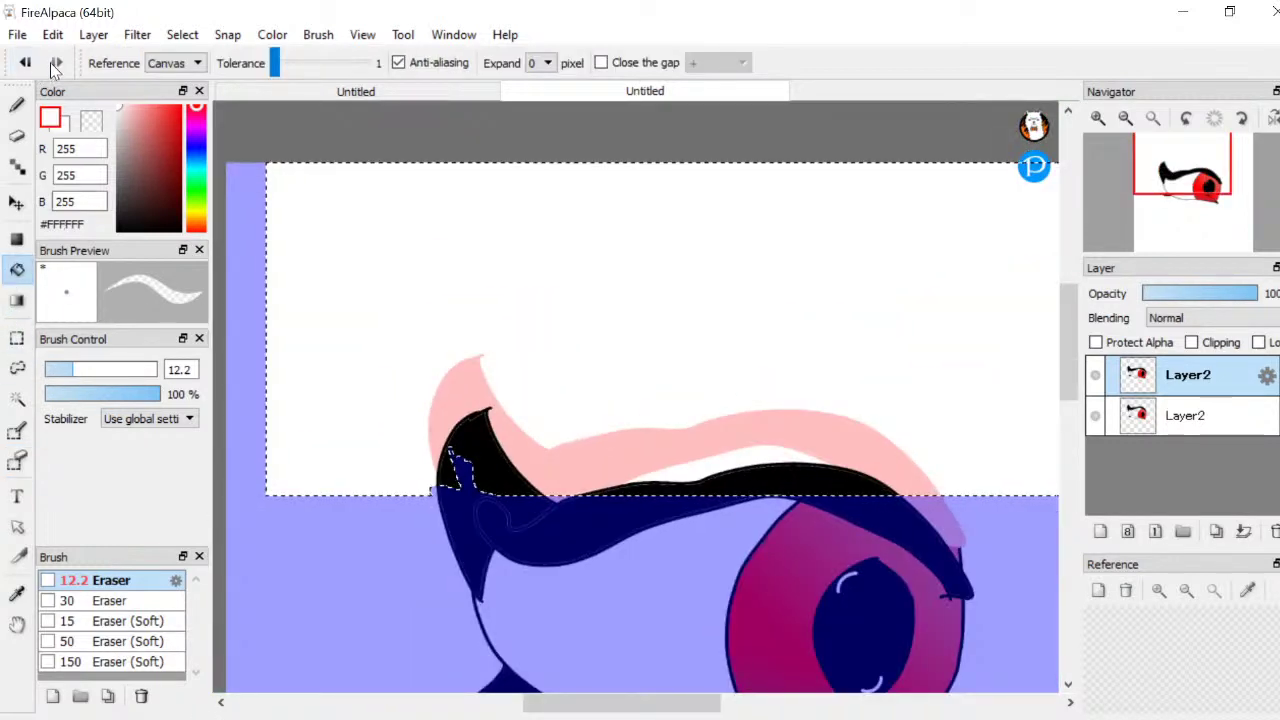
left_click(16, 135)
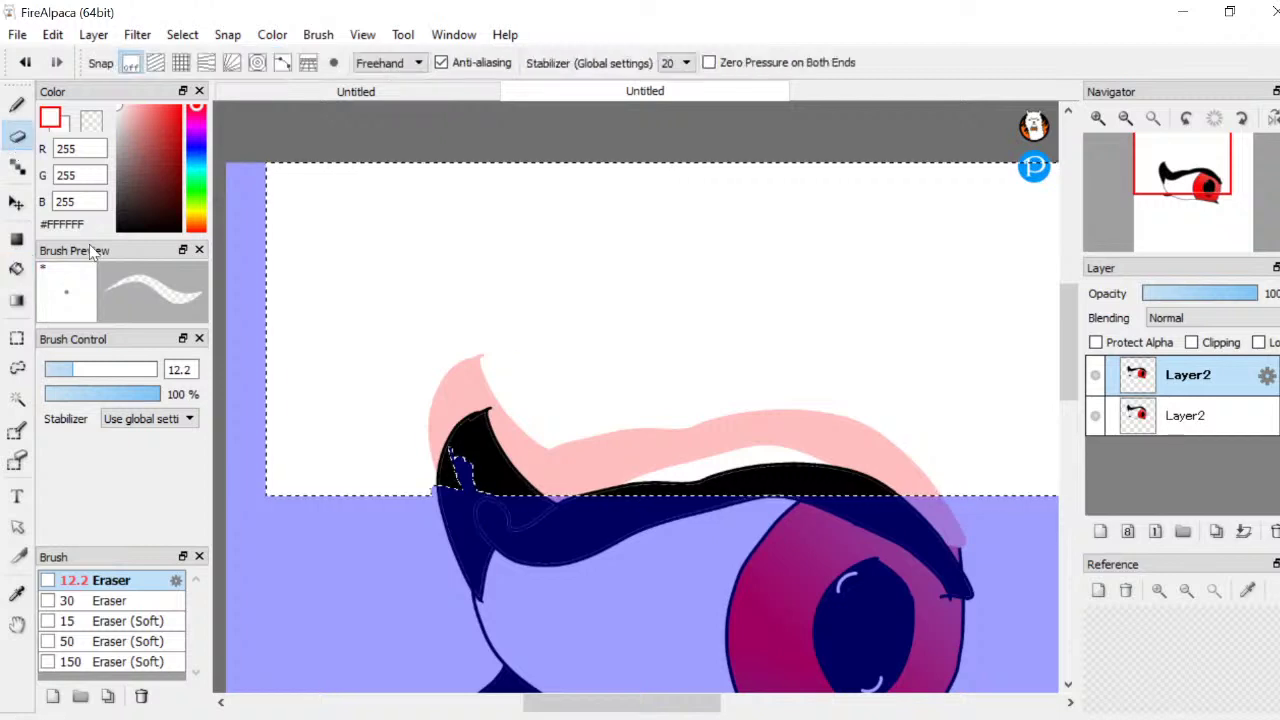
left_click_drag(73, 370, 160, 393)
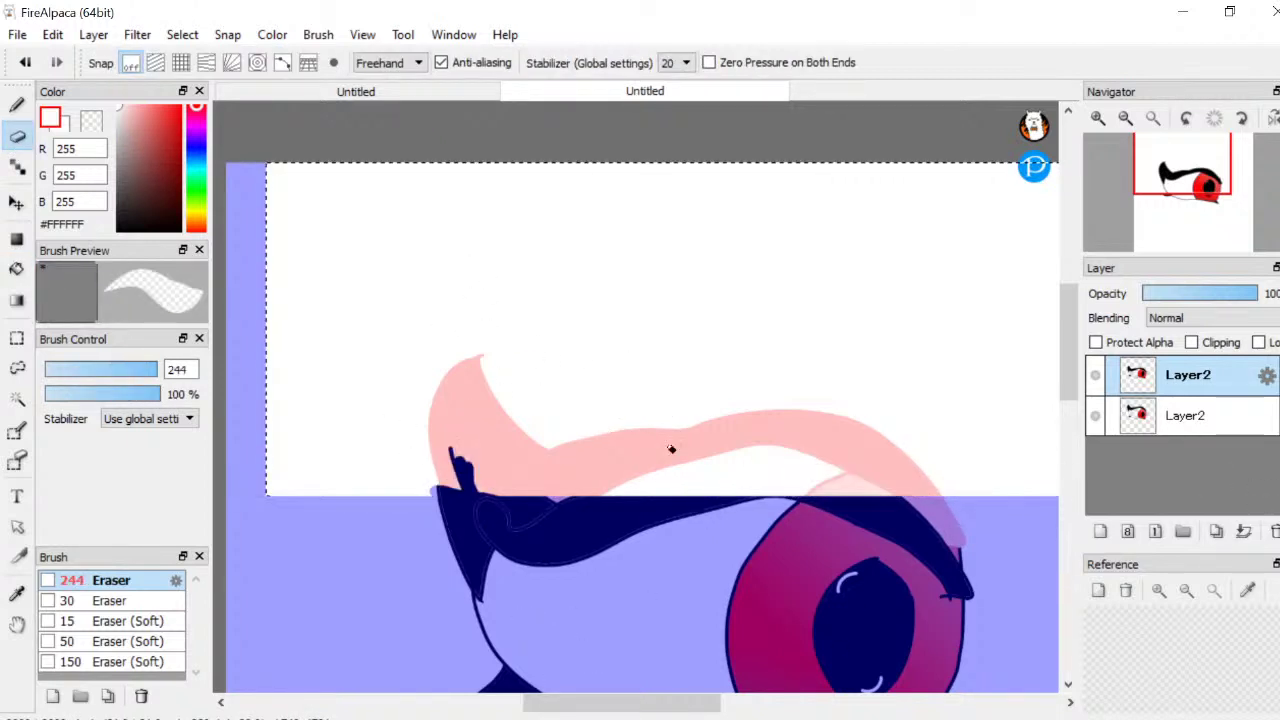
left_click_drag(999, 527, 538, 421)
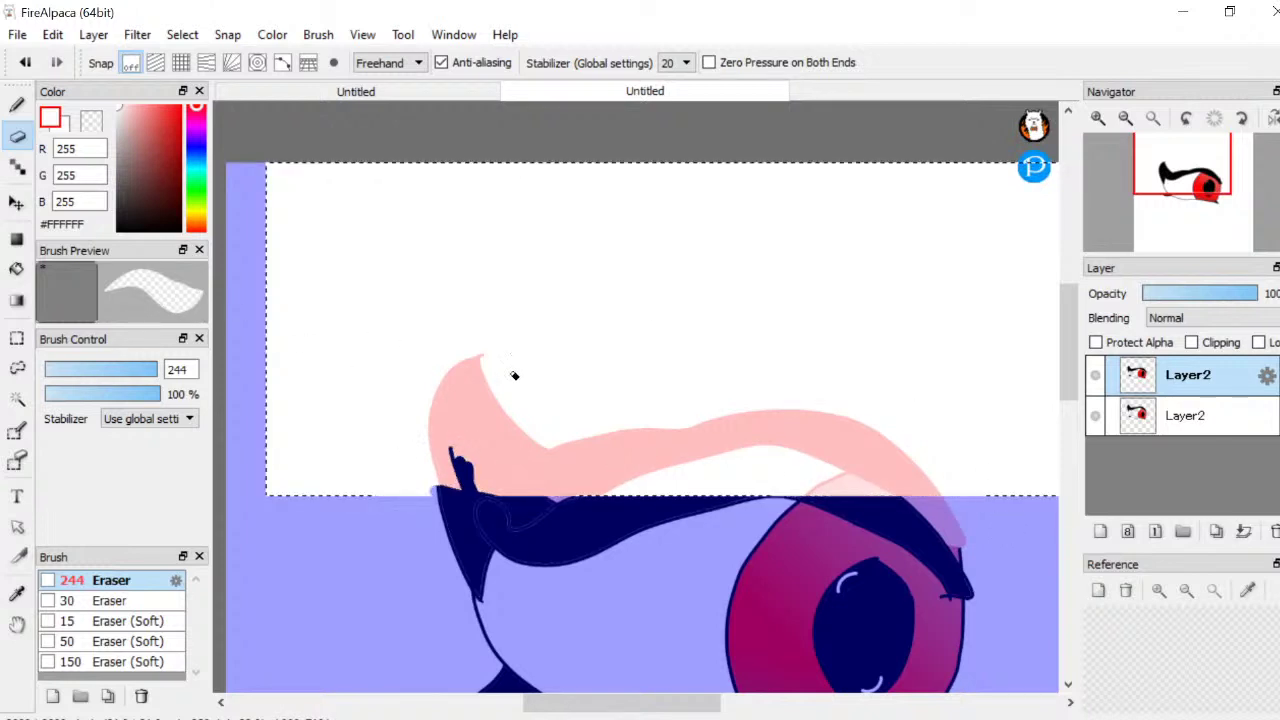
Clear the selection around the partly erased lash and view the whole eye
left_click(17, 368)
key("ctrl+d")
scroll(671, 649, "down", 5)
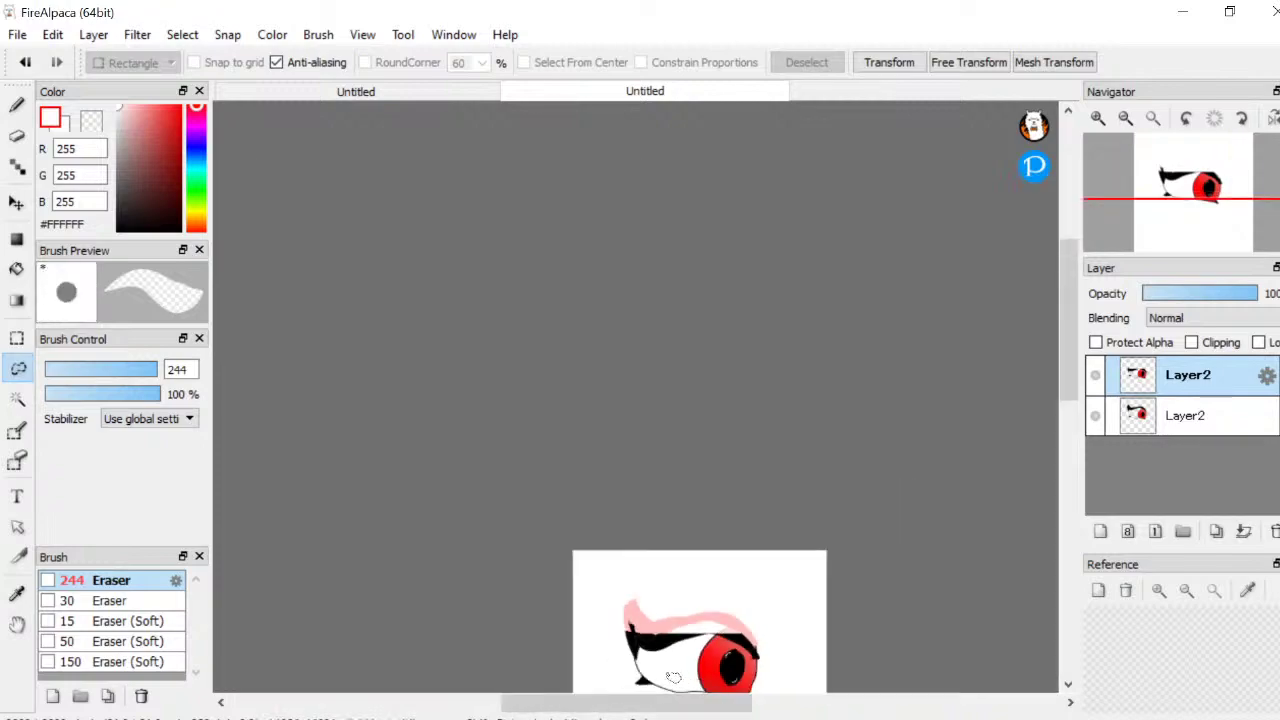